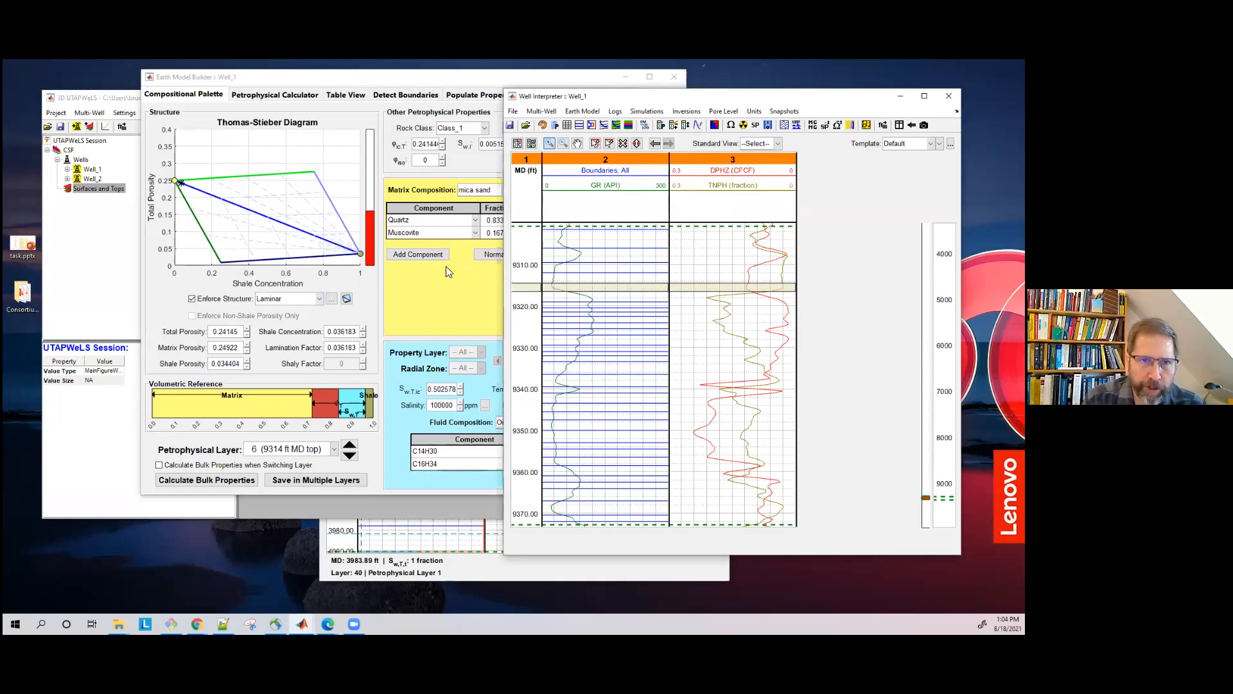
- Bring the Well_1 Earth Model Builder forward and compare its Compositional Palette with the Petrophysical Calculator
click(406, 77)
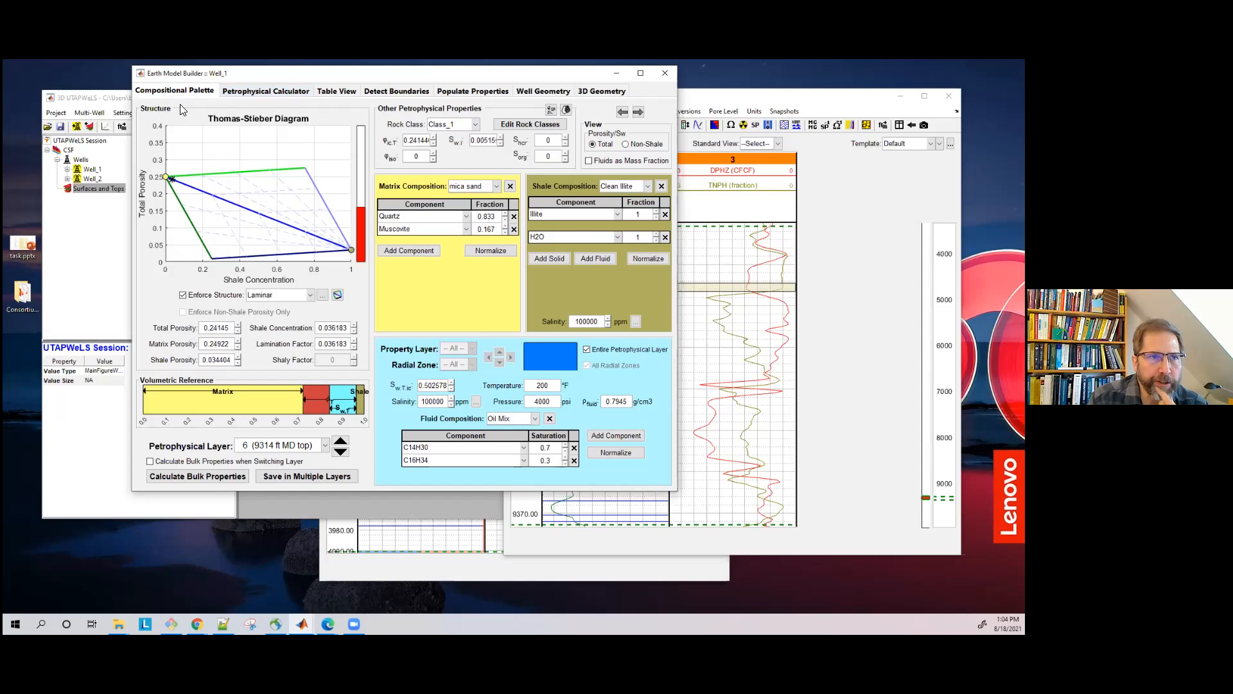
click(269, 94)
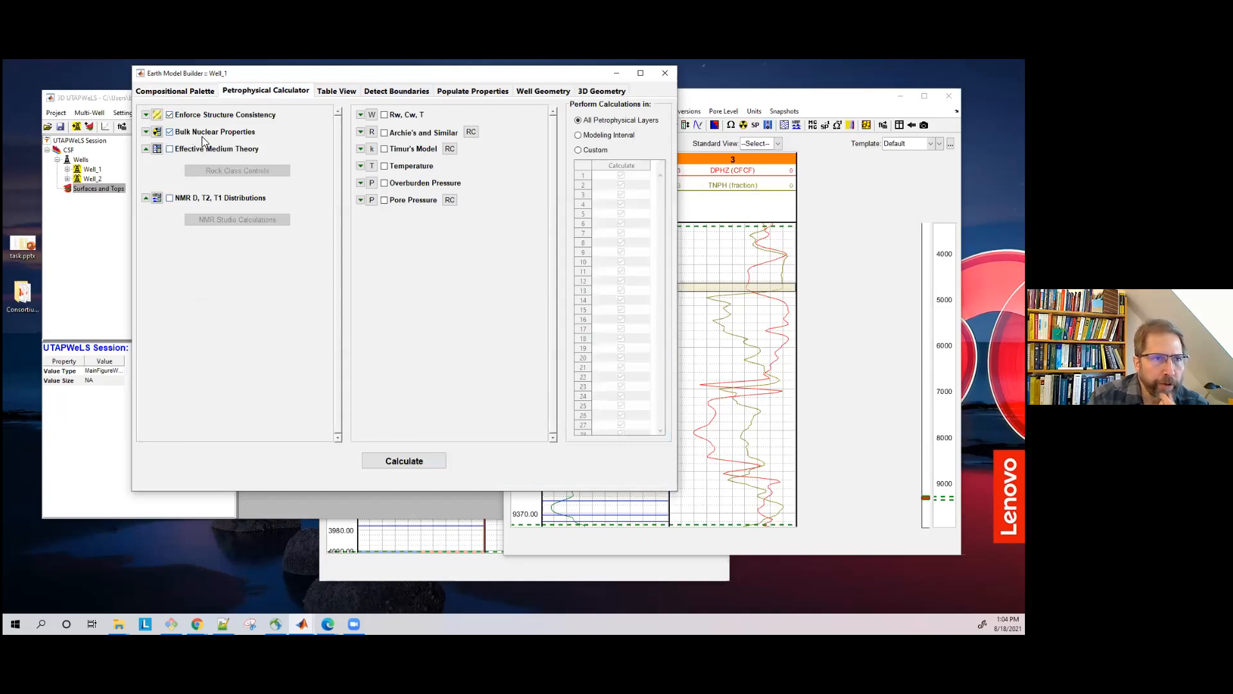
click(166, 92)
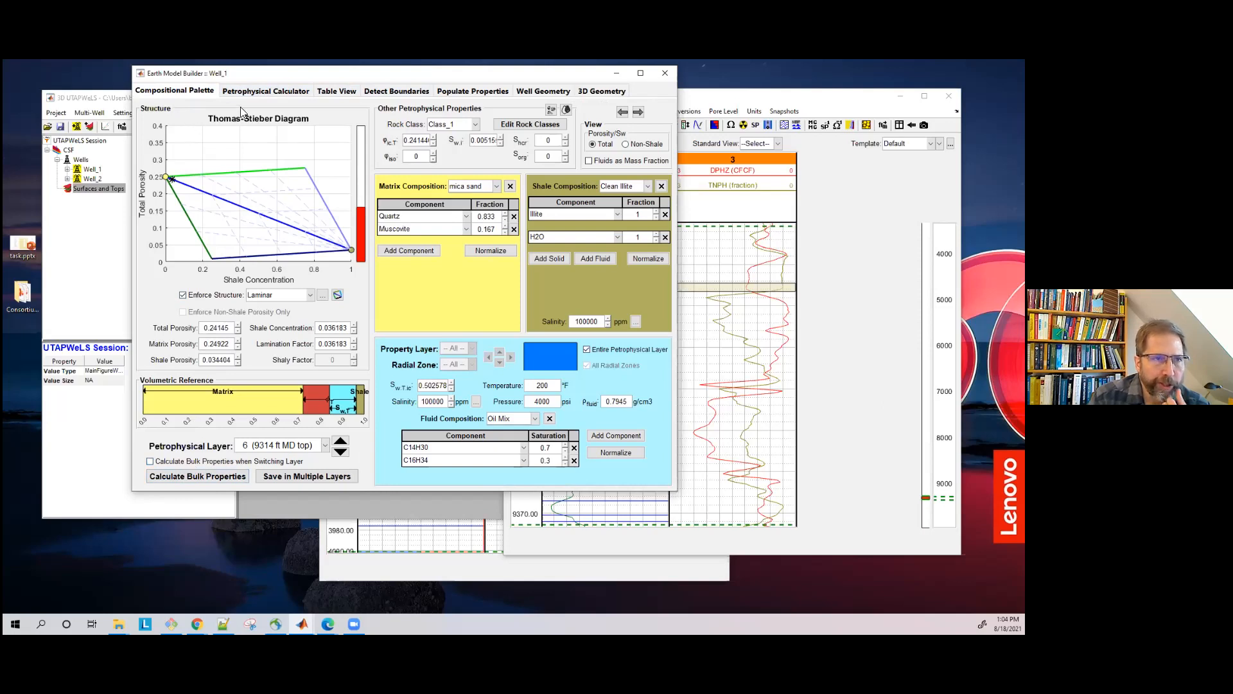
click(266, 92)
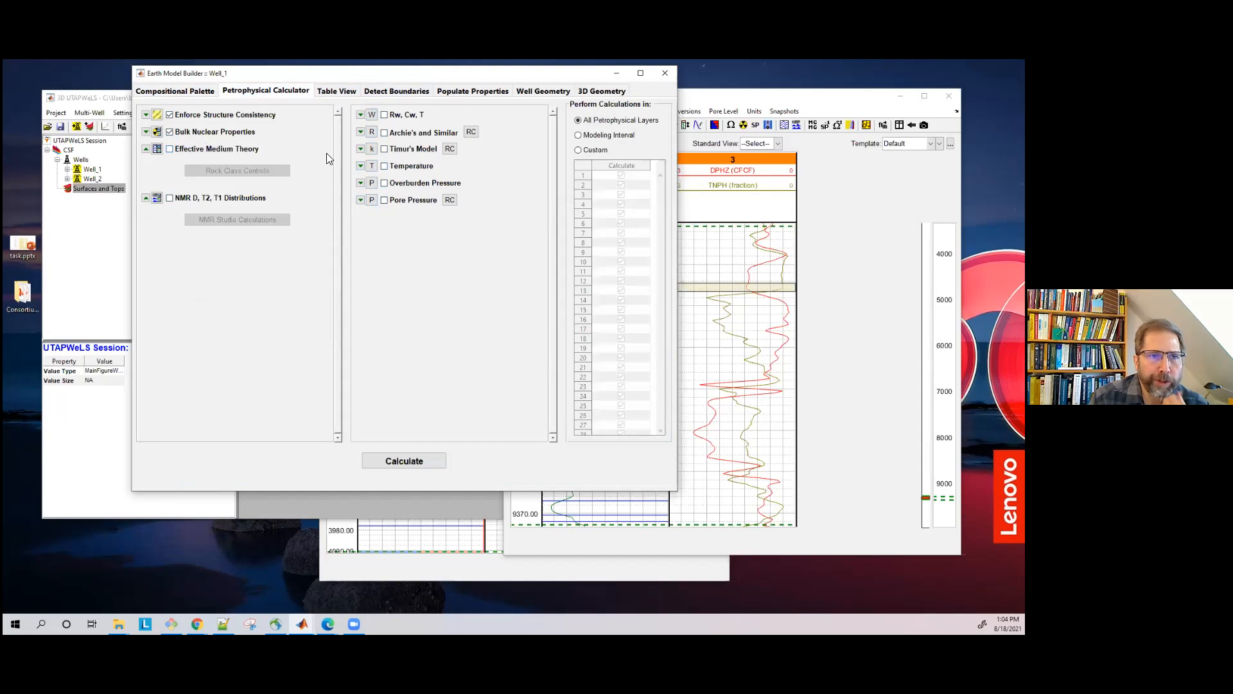
click(176, 94)
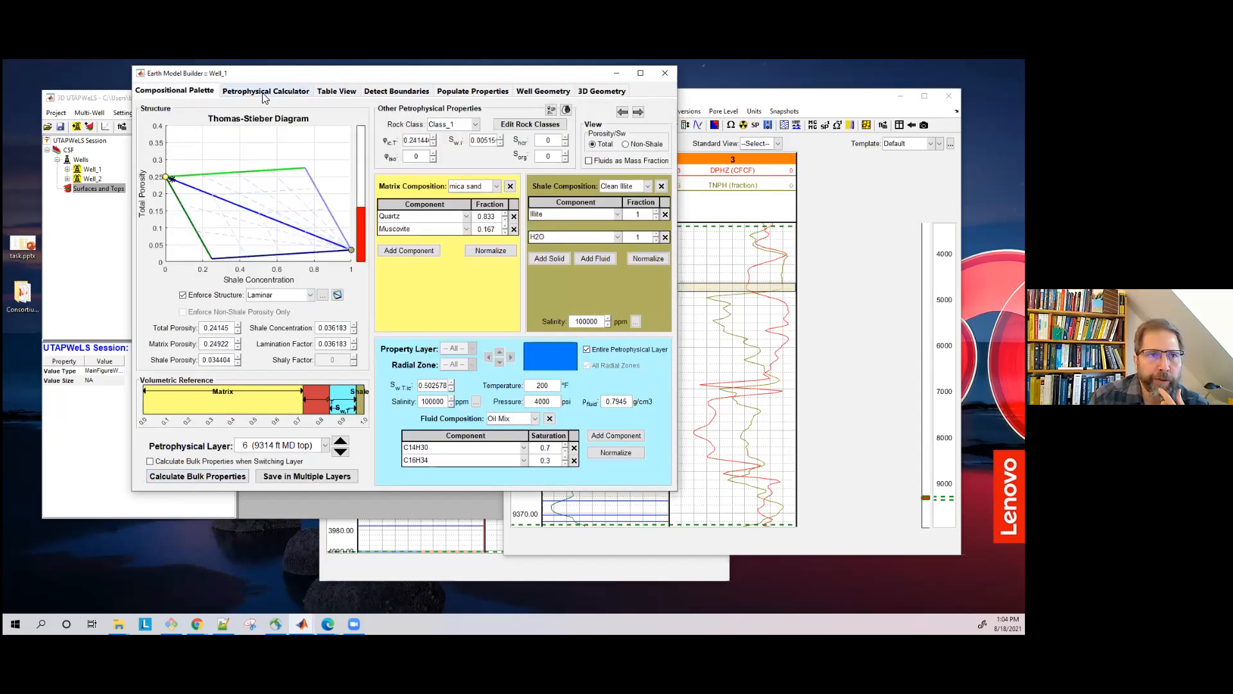
click(235, 90)
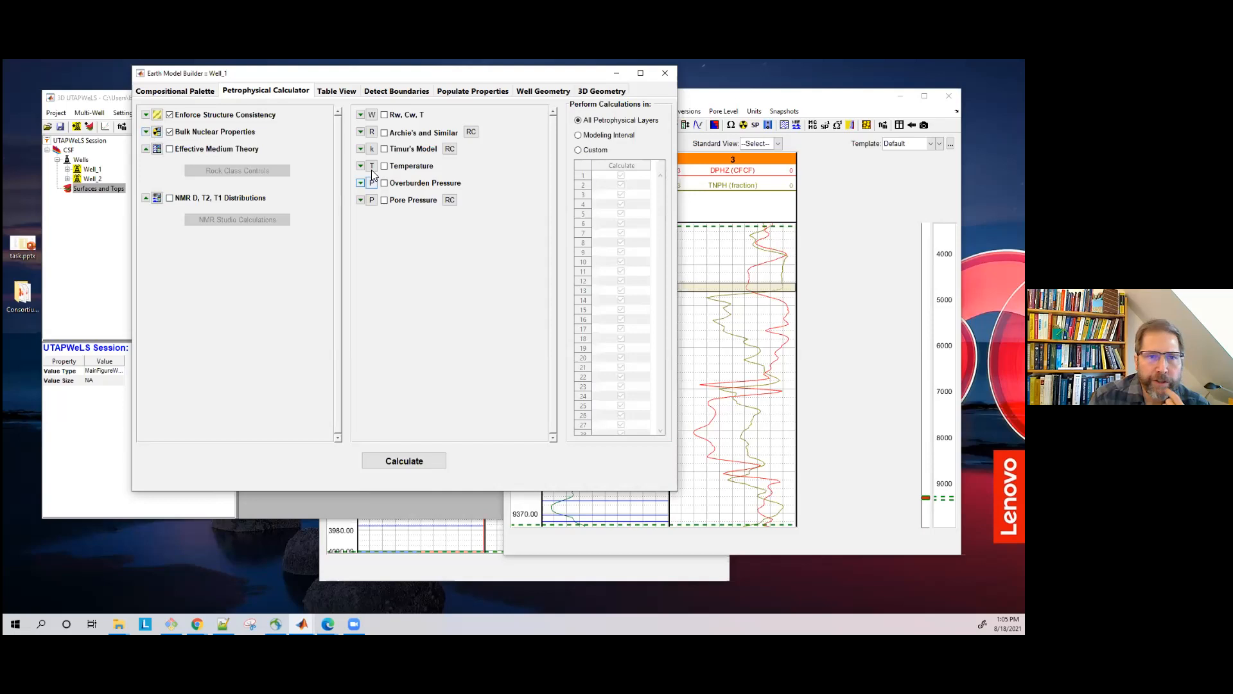
- Review the options under Enforce Structure Consistency and expand the Bulk Nuclear Properties options
click(146, 114)
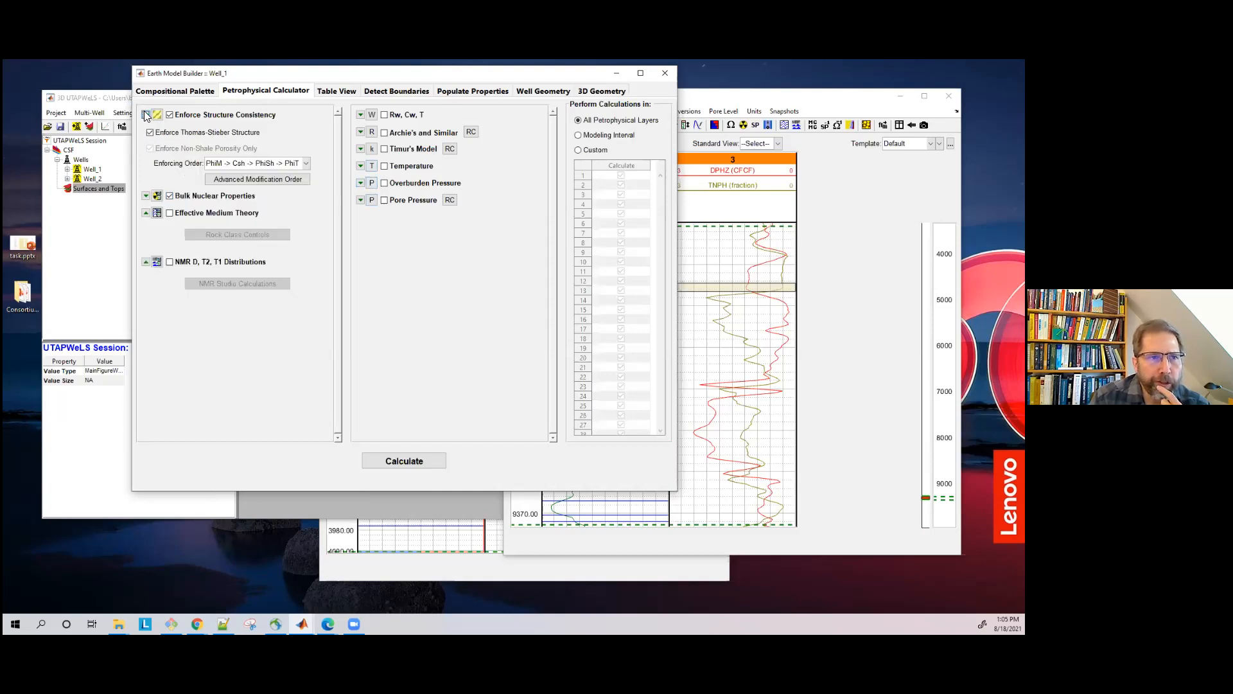
click(146, 114)
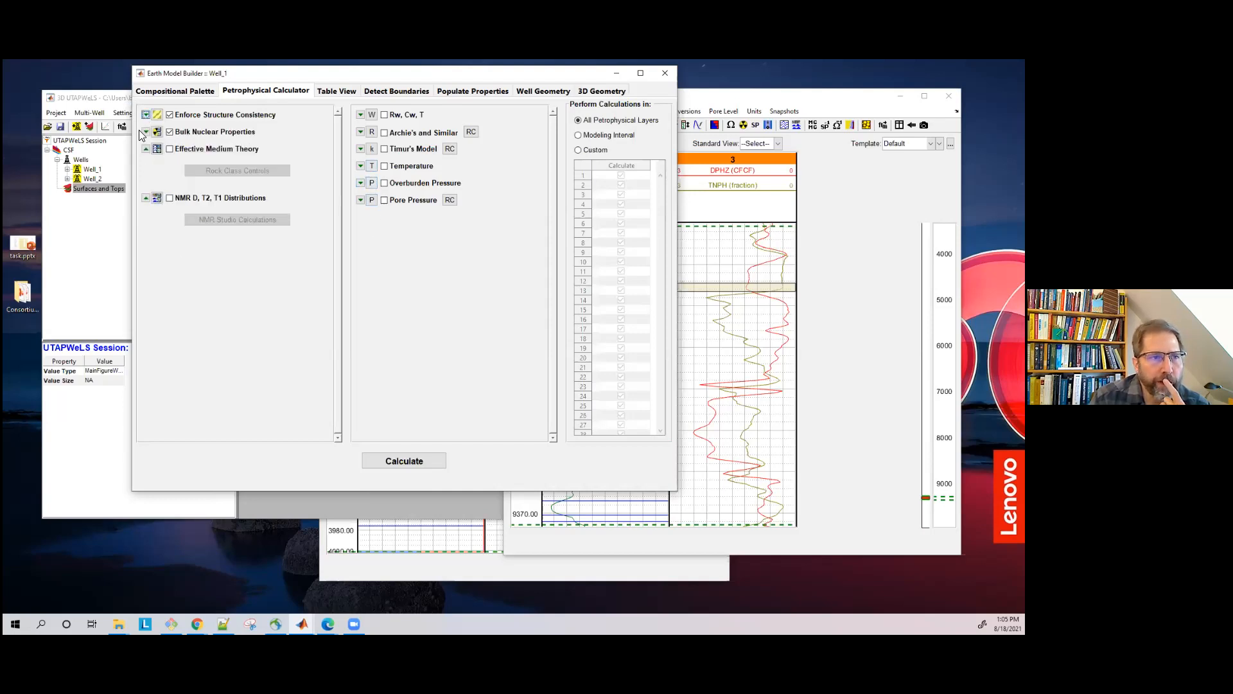
click(146, 132)
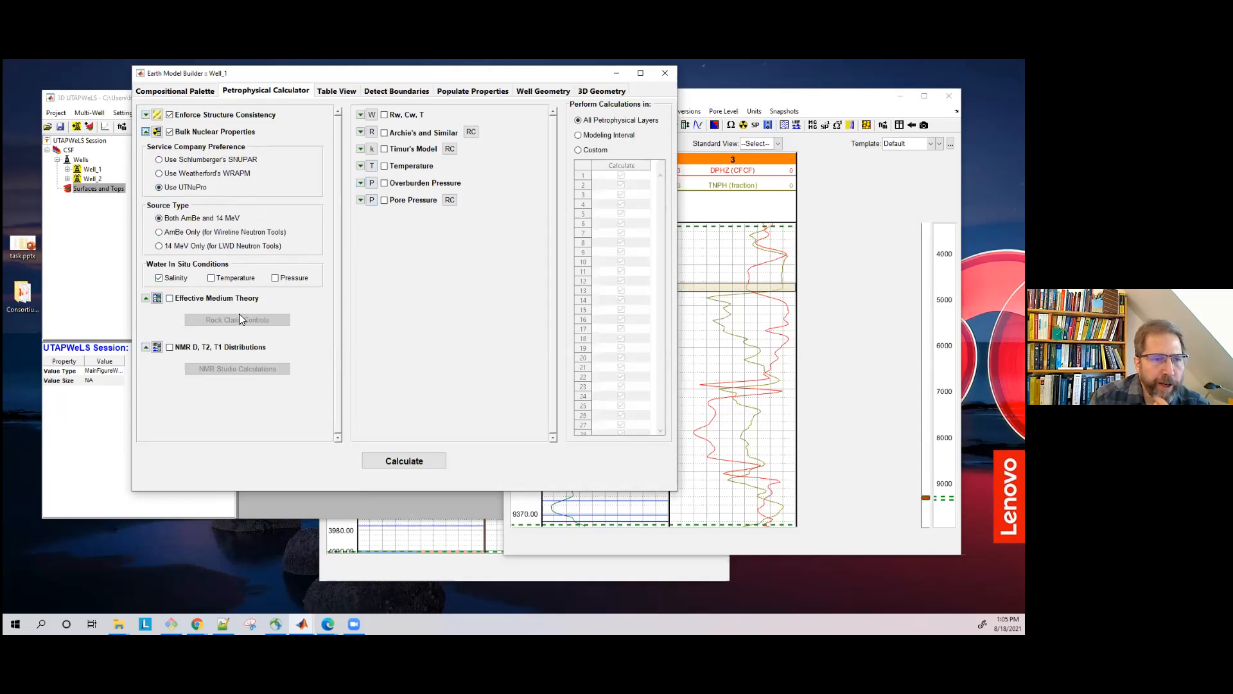
- Enable Effective Medium Theory and NMR D, T2, T1 Distributions, and review the rock class and NMR Studio windows
click(172, 298)
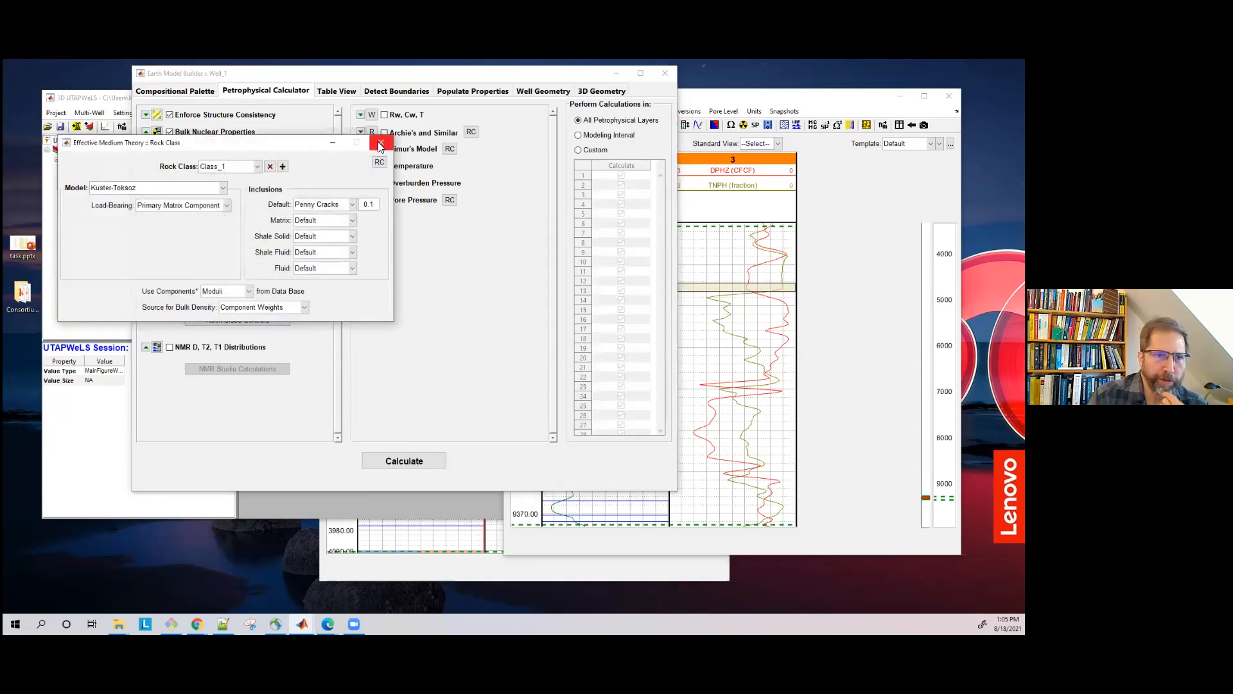
click(380, 142)
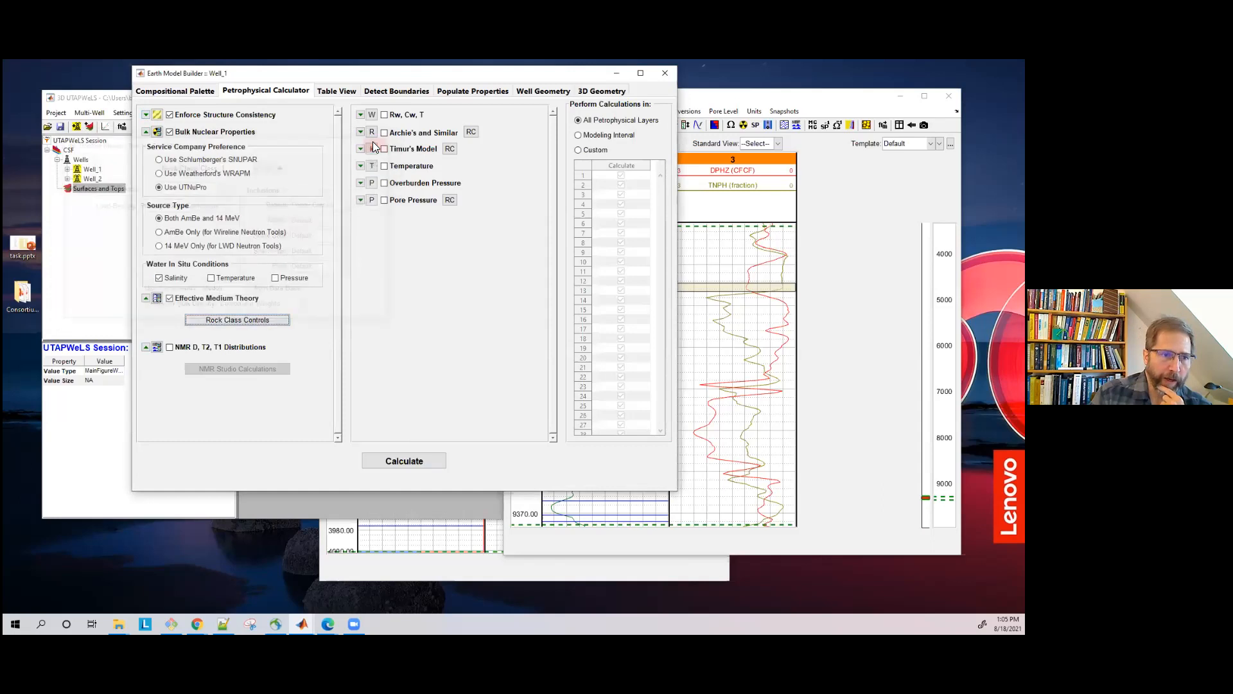
click(170, 348)
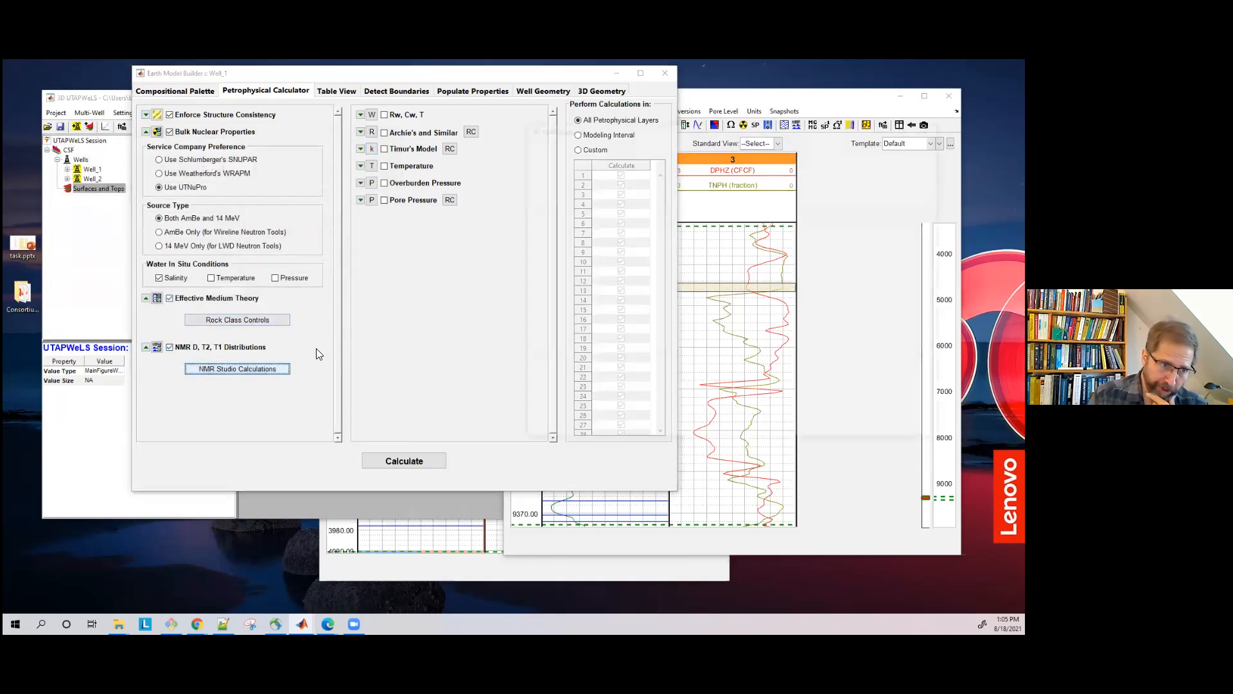
drag(748, 129, 677, 121)
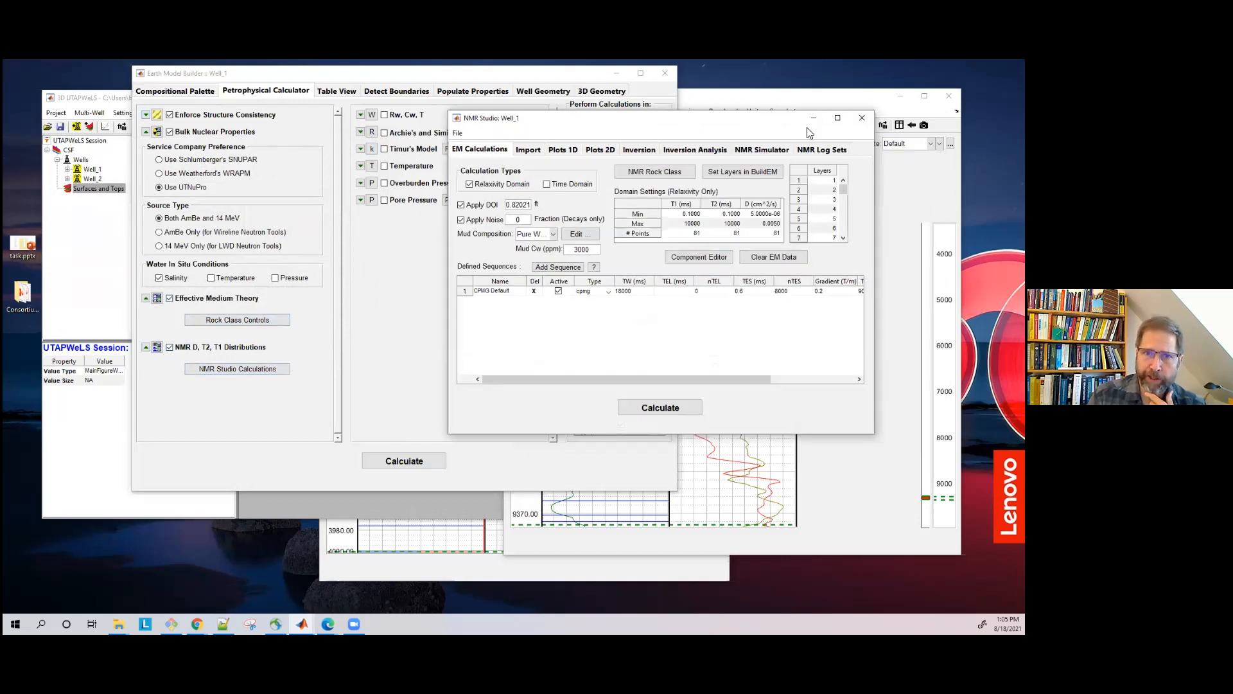
click(861, 117)
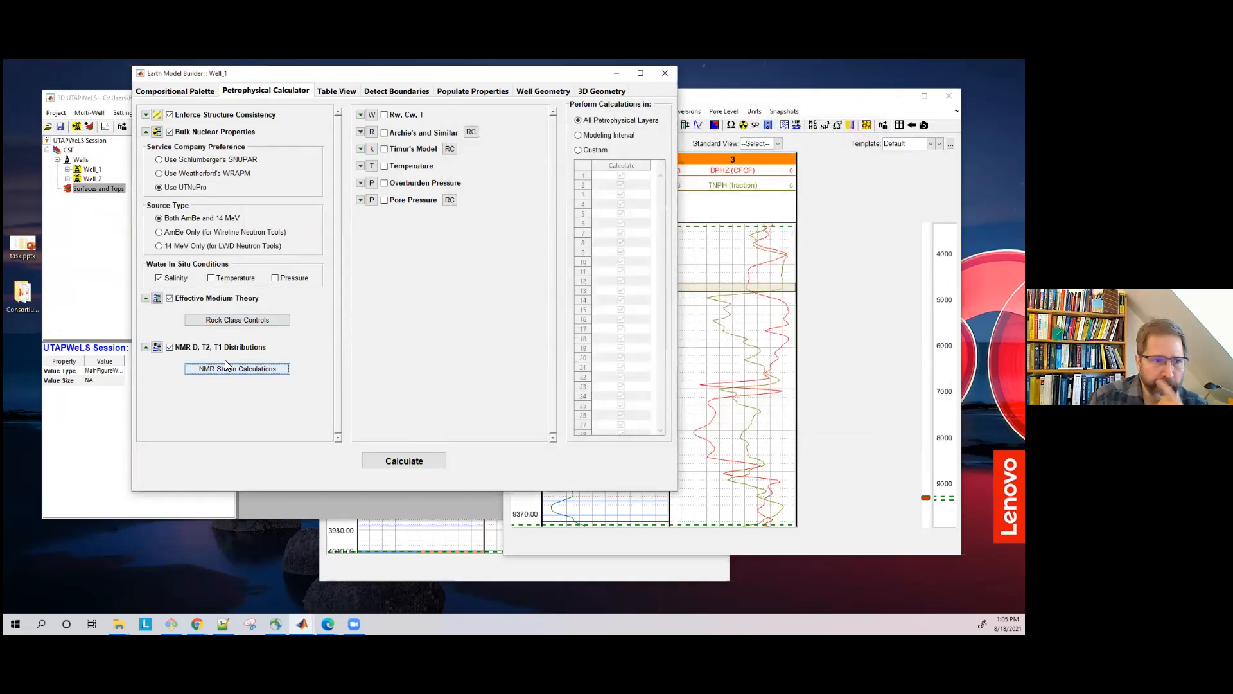
- Disable the NMR distributions and Effective Medium Theory calculations and collapse both sections
click(171, 347)
click(170, 298)
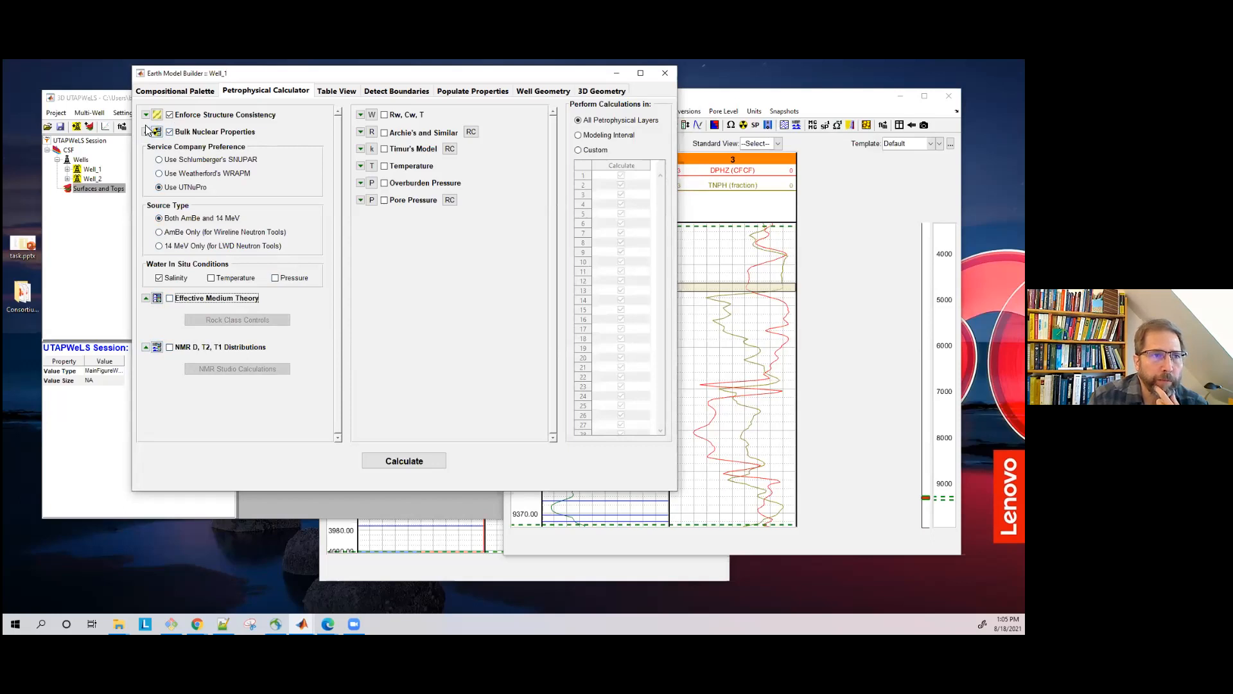
click(145, 298)
click(145, 315)
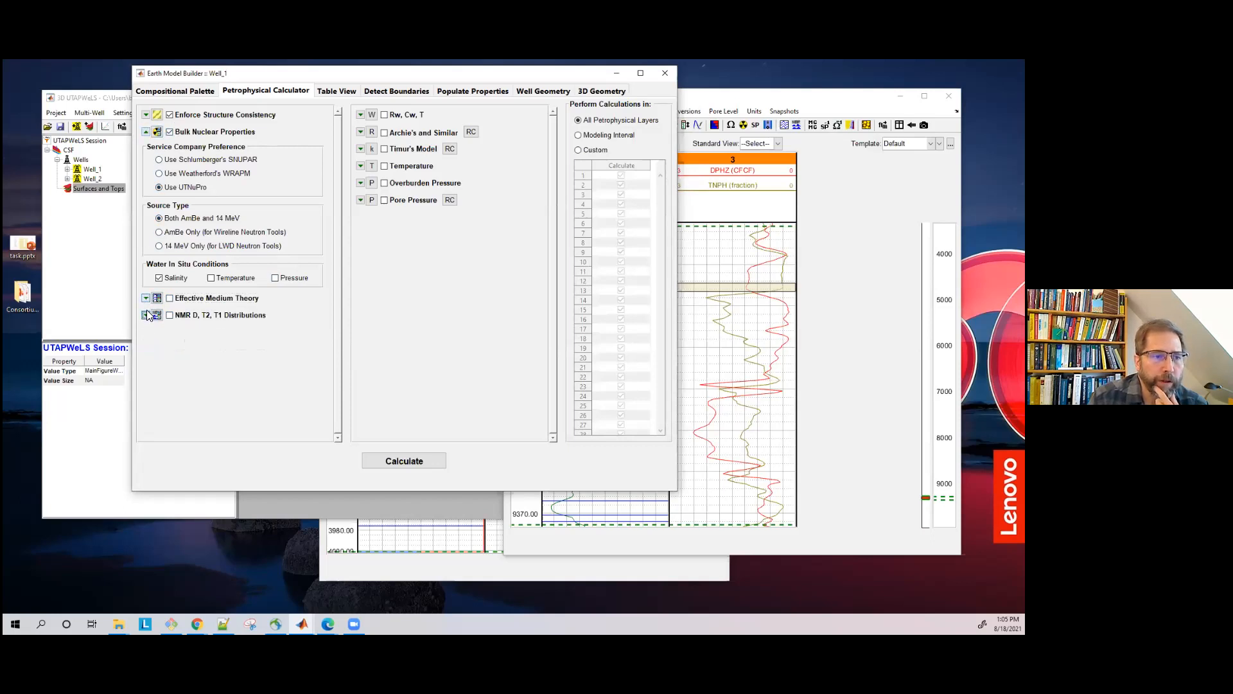
- Enable the Rw, Cw, T calculation and review its water resistivity formula and available calculation types
click(360, 114)
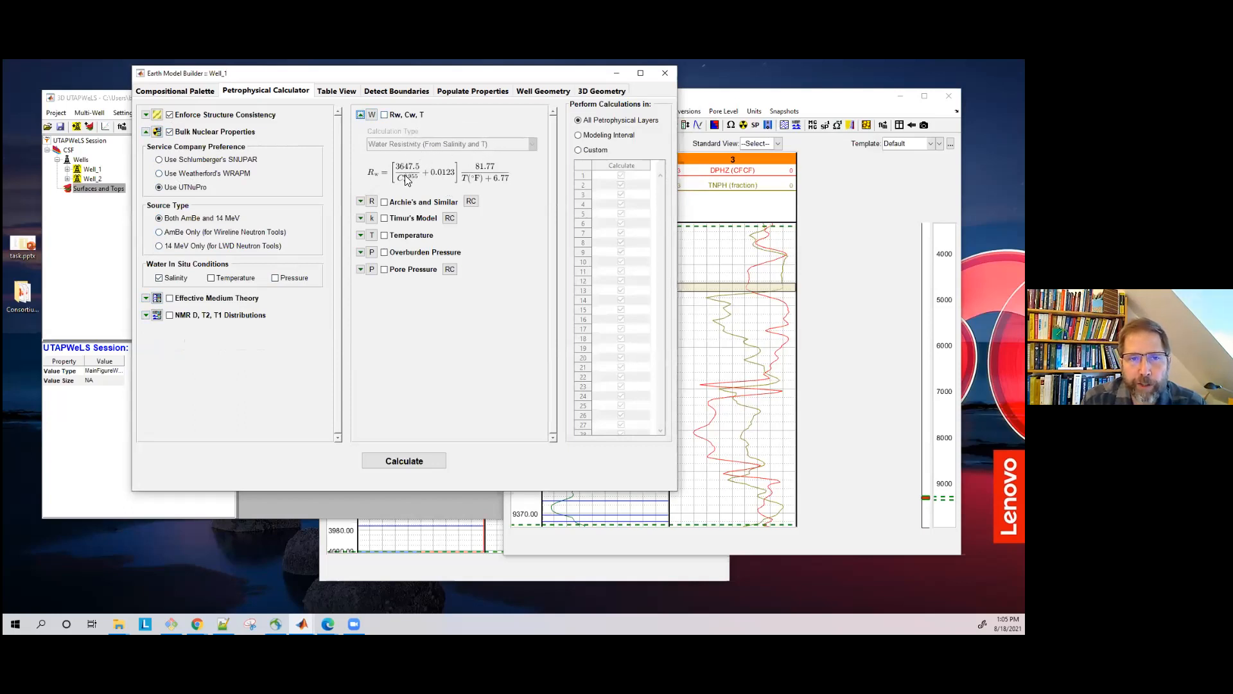
click(384, 116)
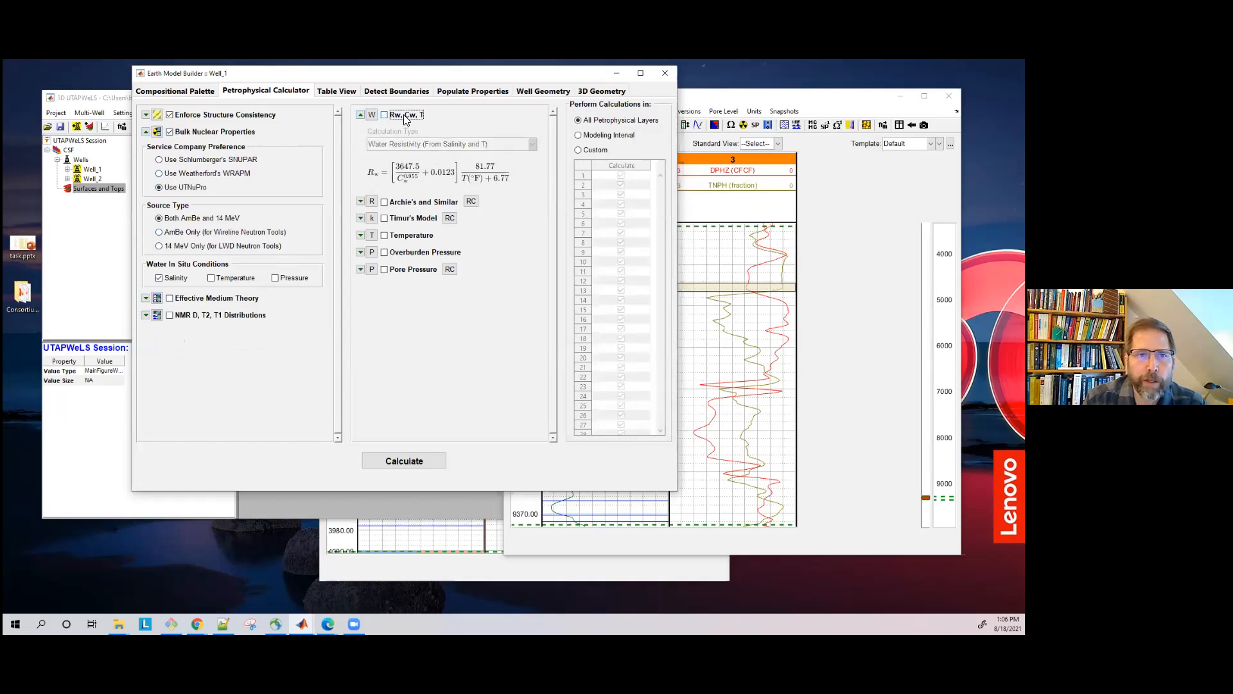
click(416, 145)
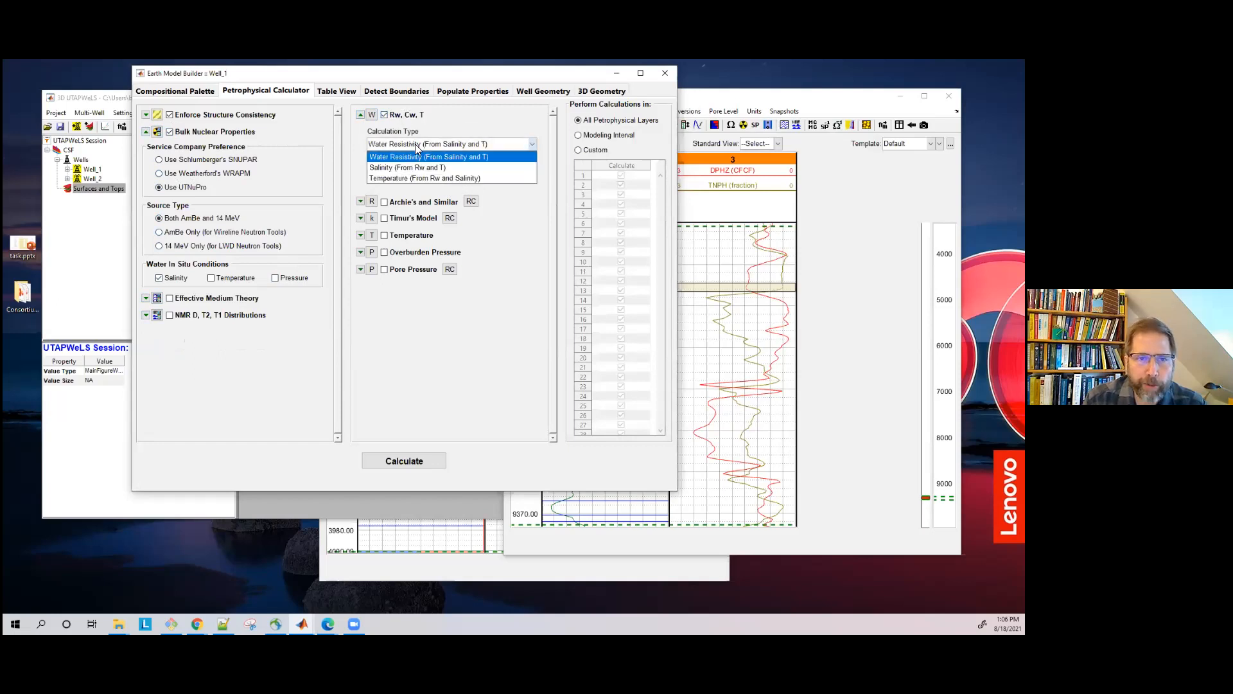
click(451, 122)
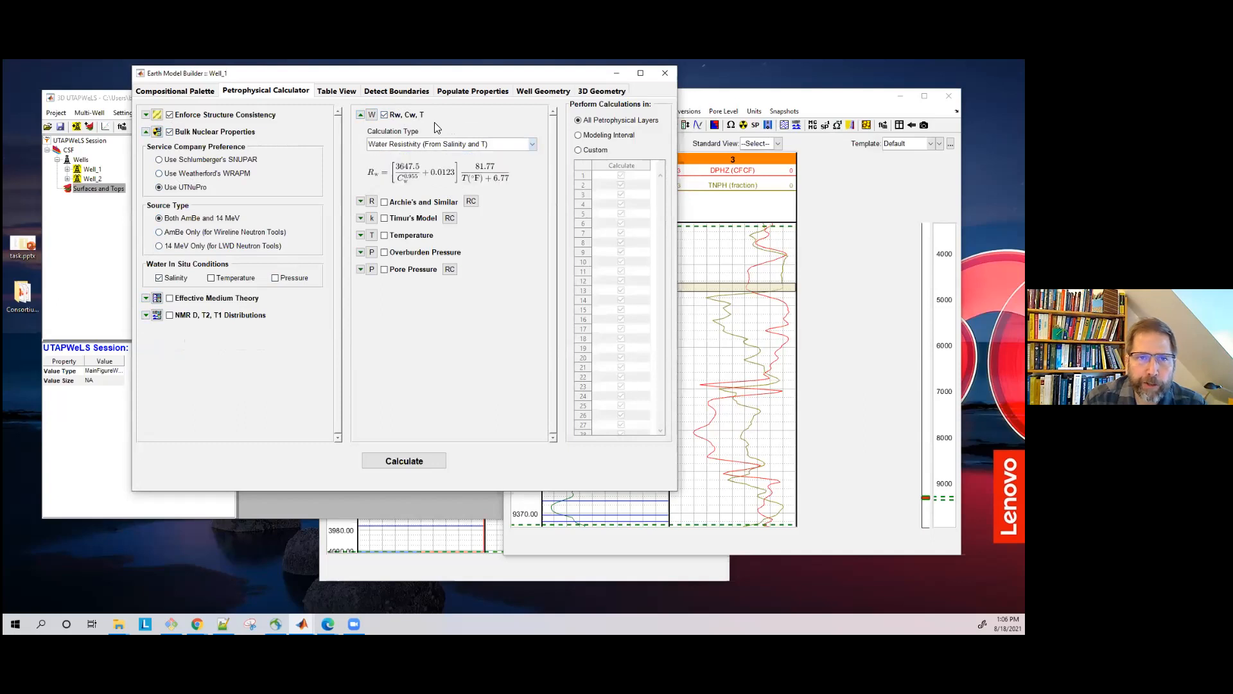
click(383, 115)
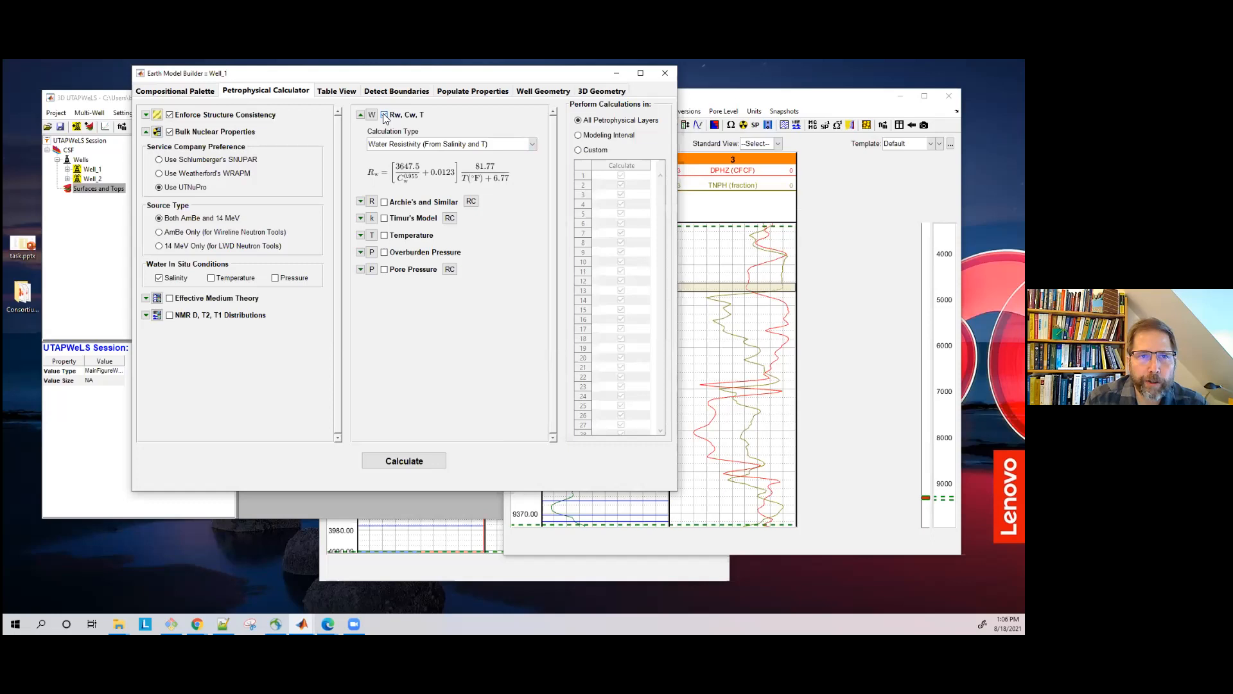
- Enable Archie's and Similar and review its calculation types for resistivities and water saturation
click(383, 203)
click(360, 201)
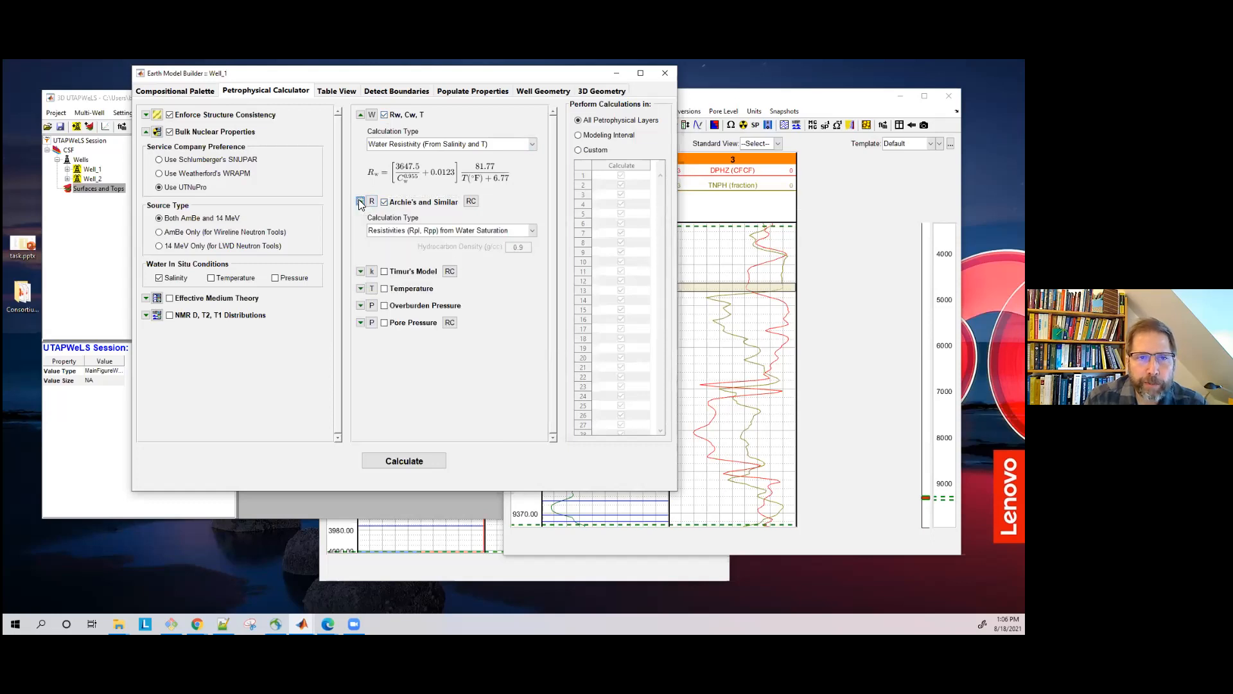
click(465, 231)
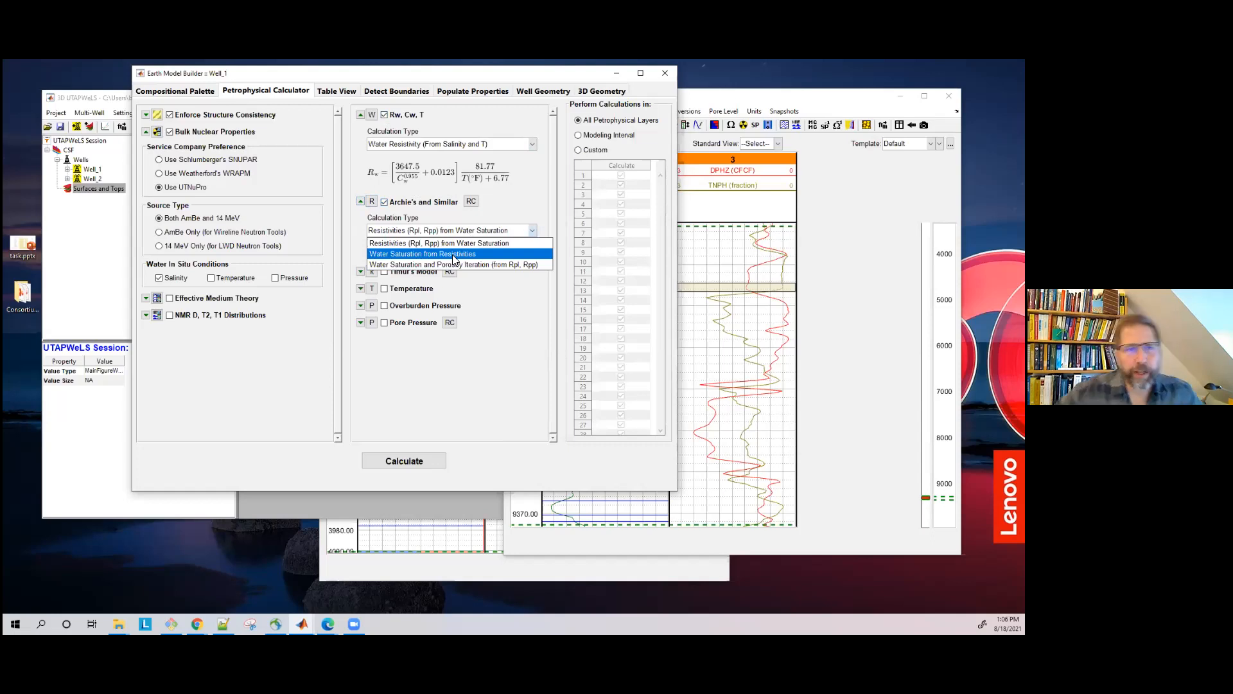
click(496, 209)
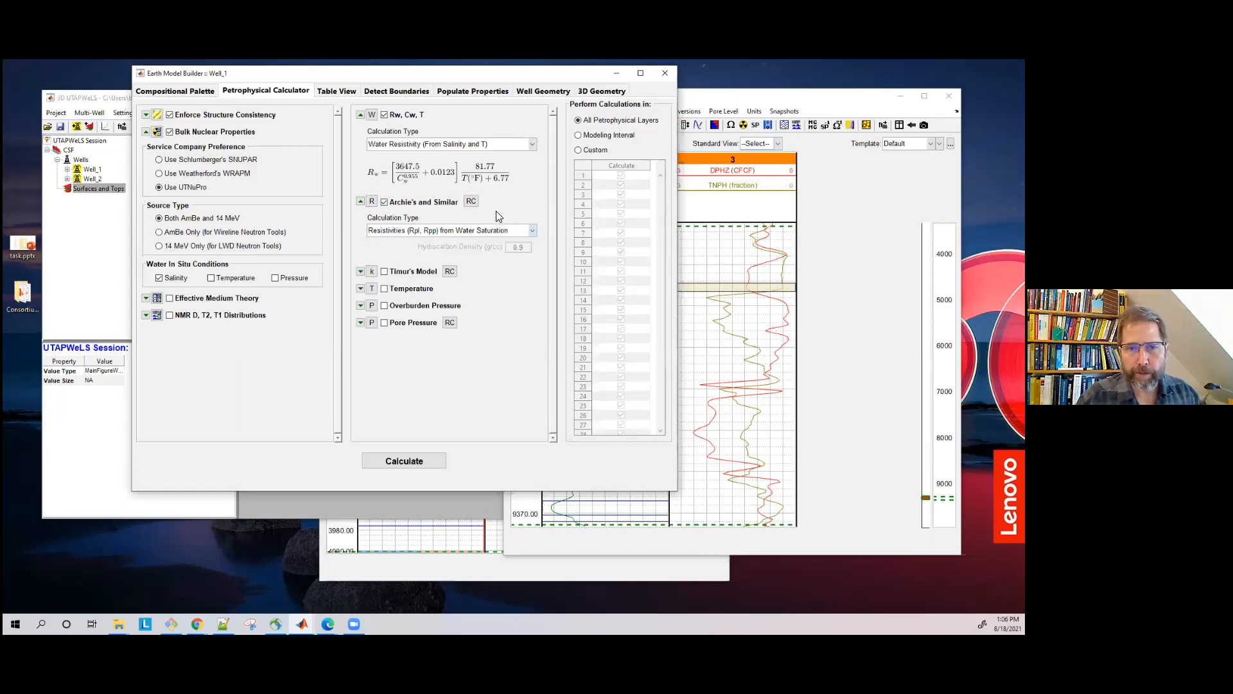
click(444, 233)
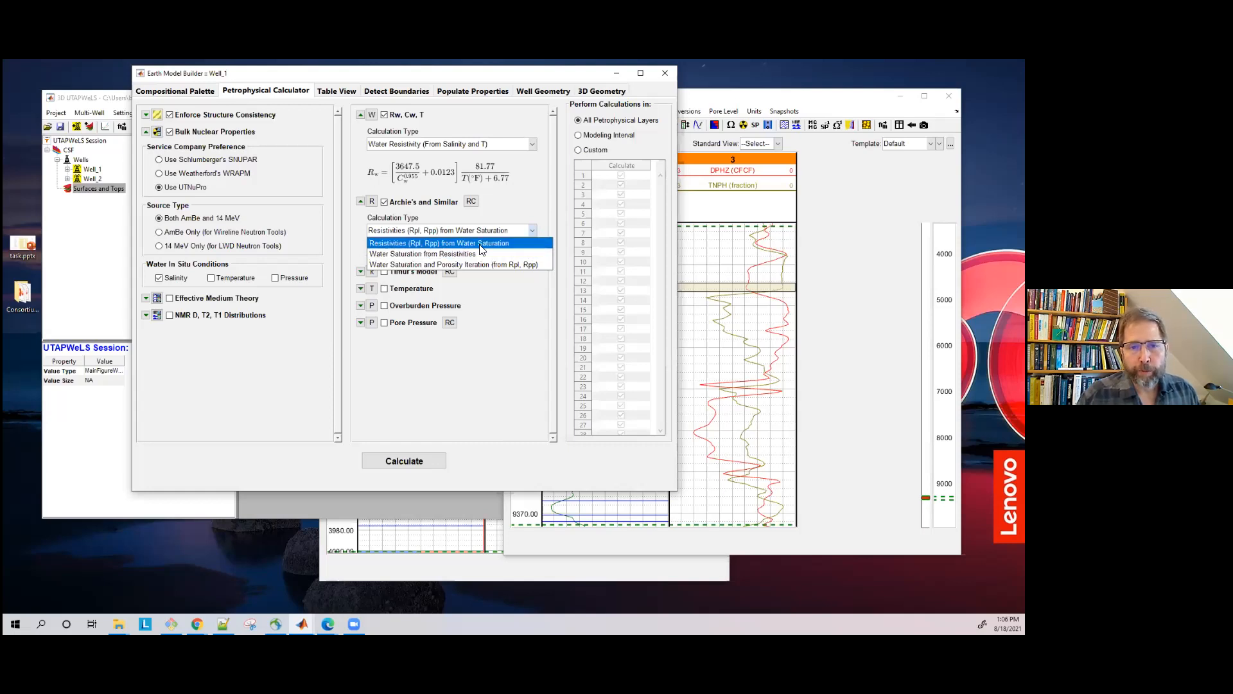
click(472, 222)
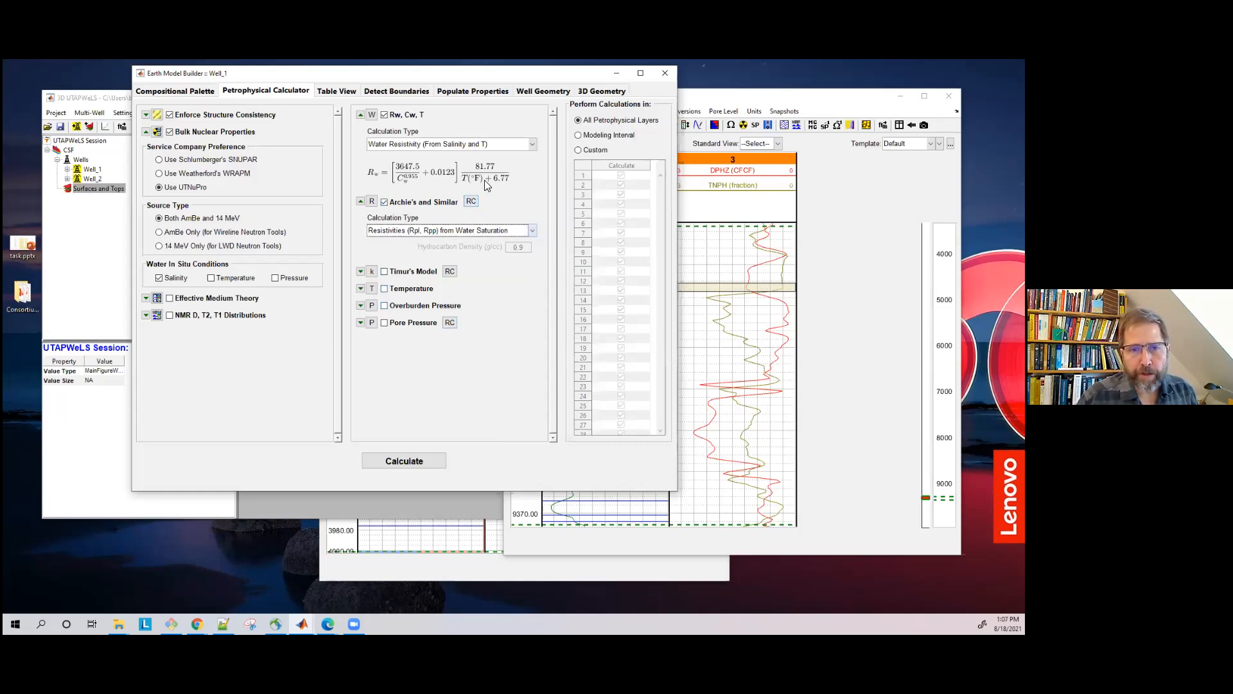
- Examine the Archie and Timur model parameters for each rock class in the Rock Class Editor
click(471, 201)
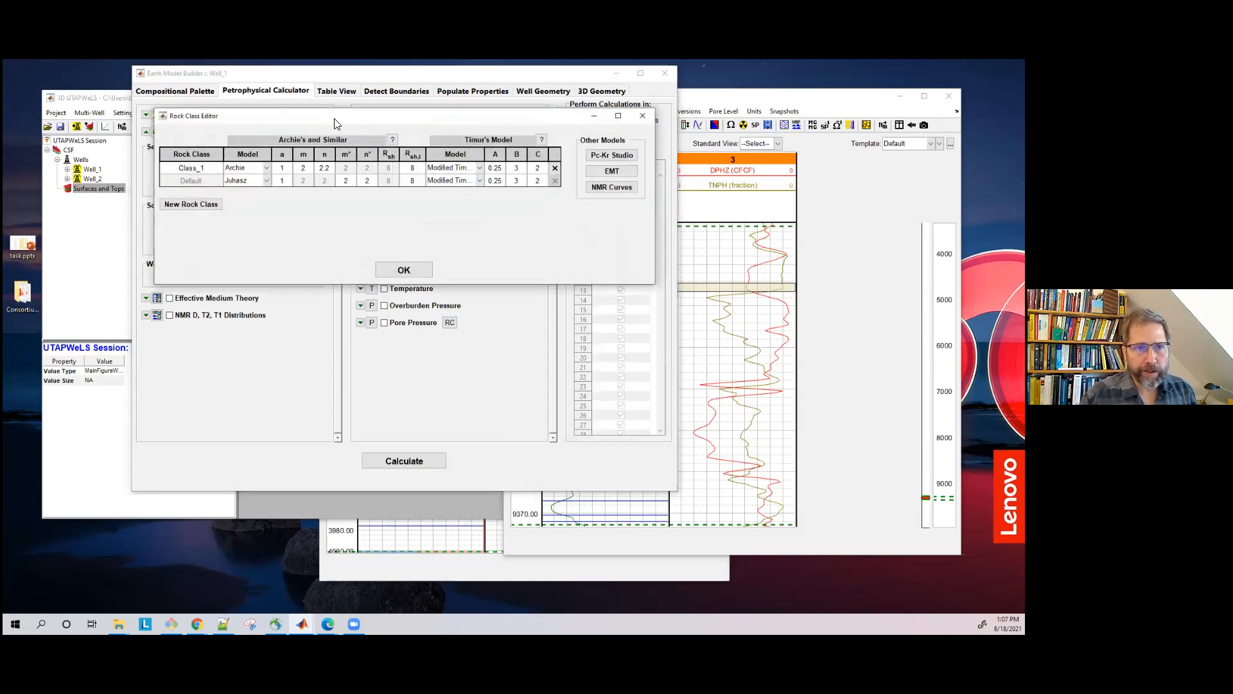
drag(334, 123, 514, 259)
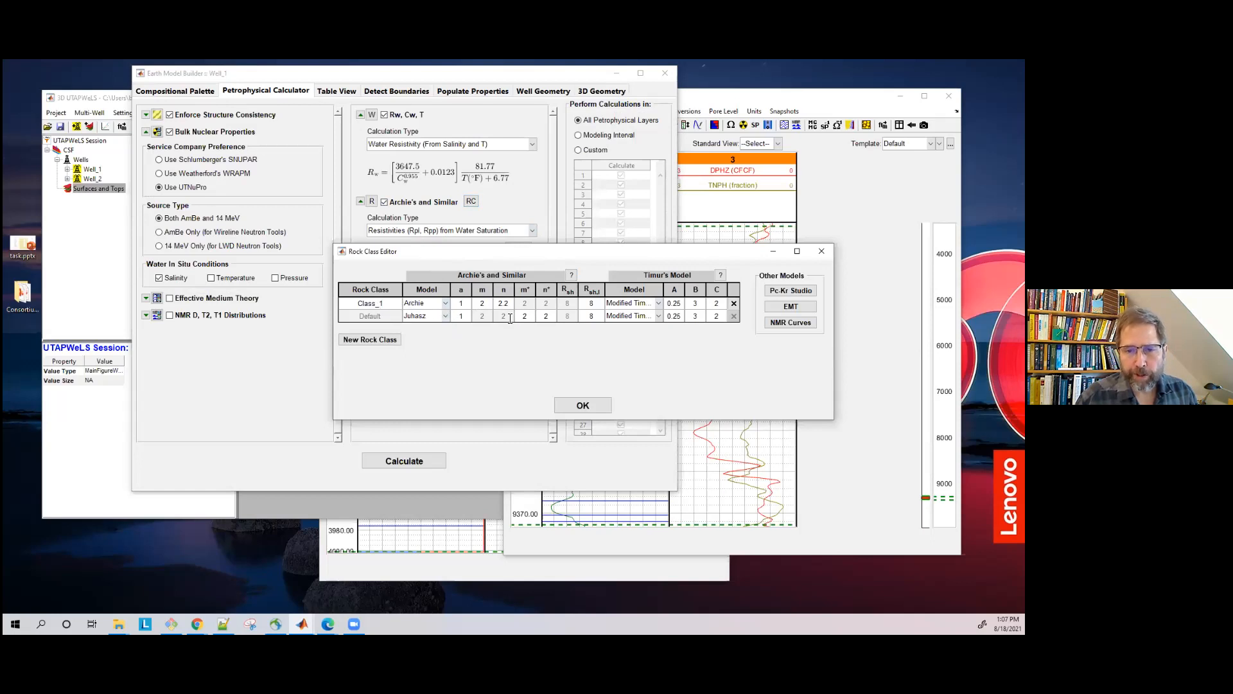
click(821, 251)
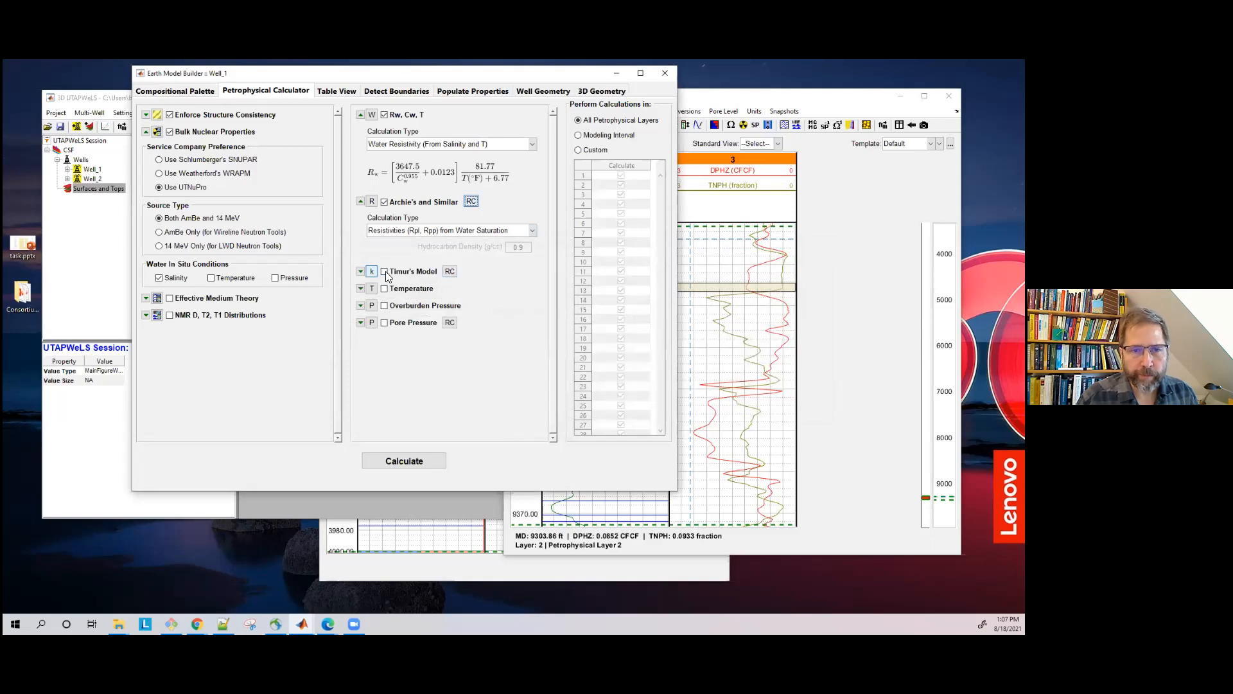
- Enable Timur's Model and review its permeability and irreducible water saturation calculation types
click(360, 271)
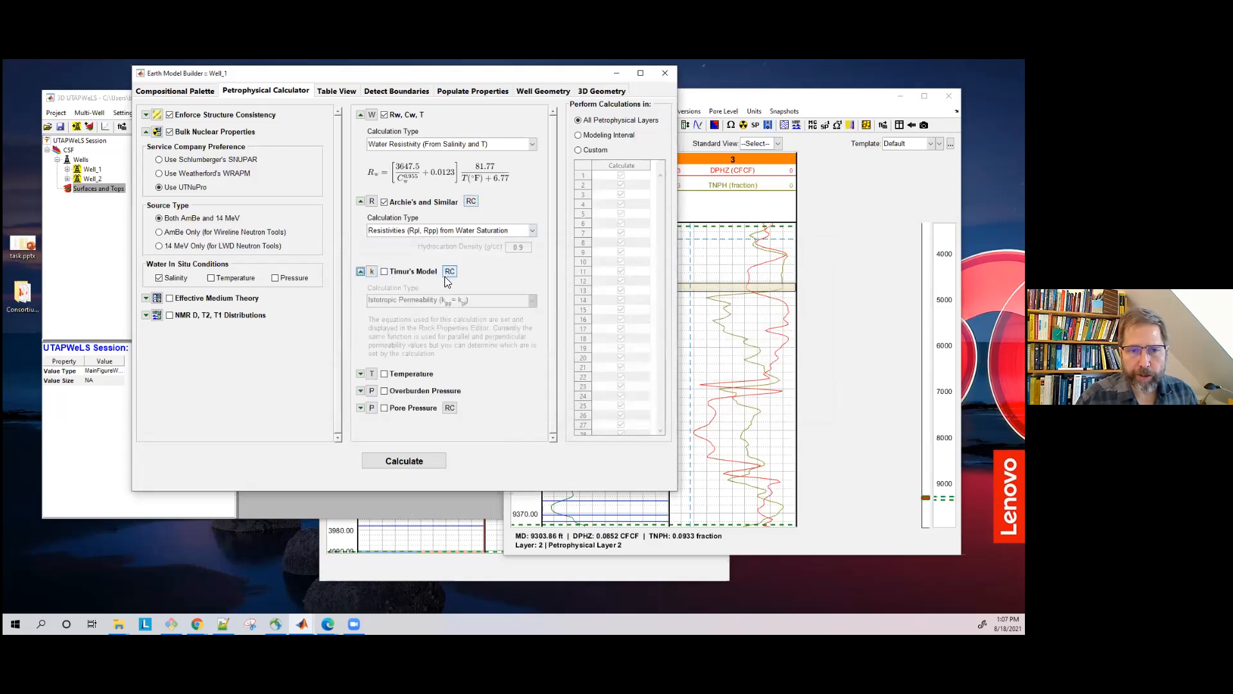
click(384, 272)
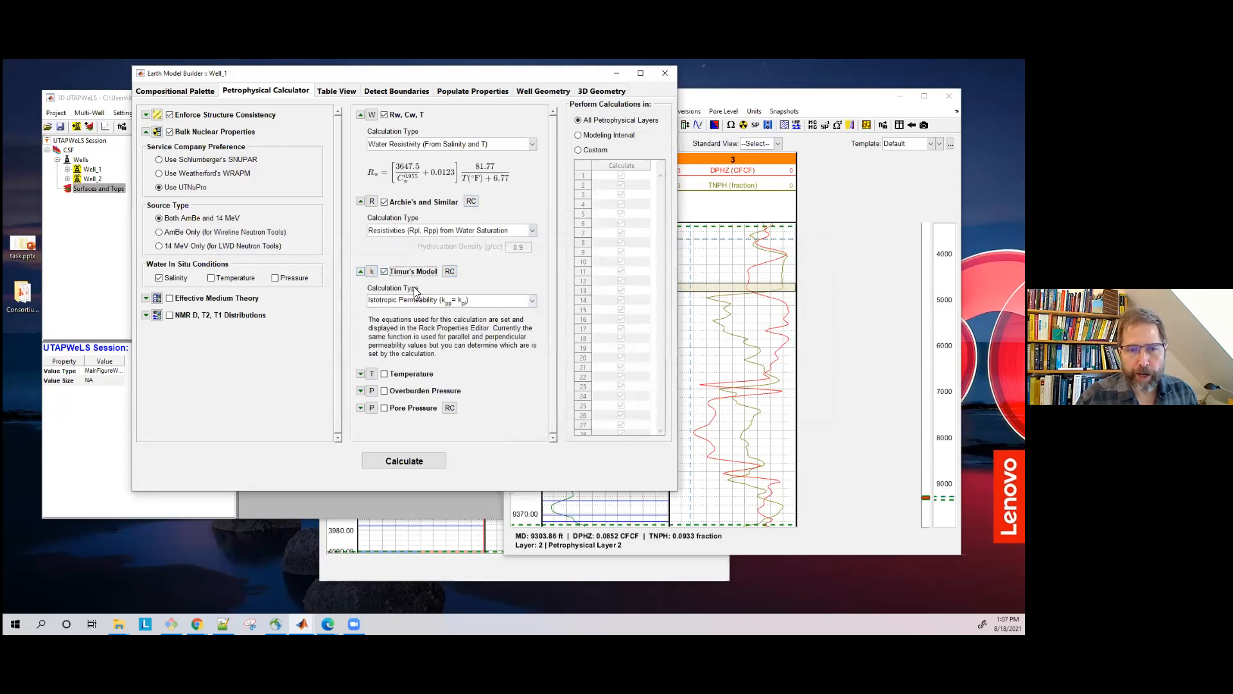
click(397, 298)
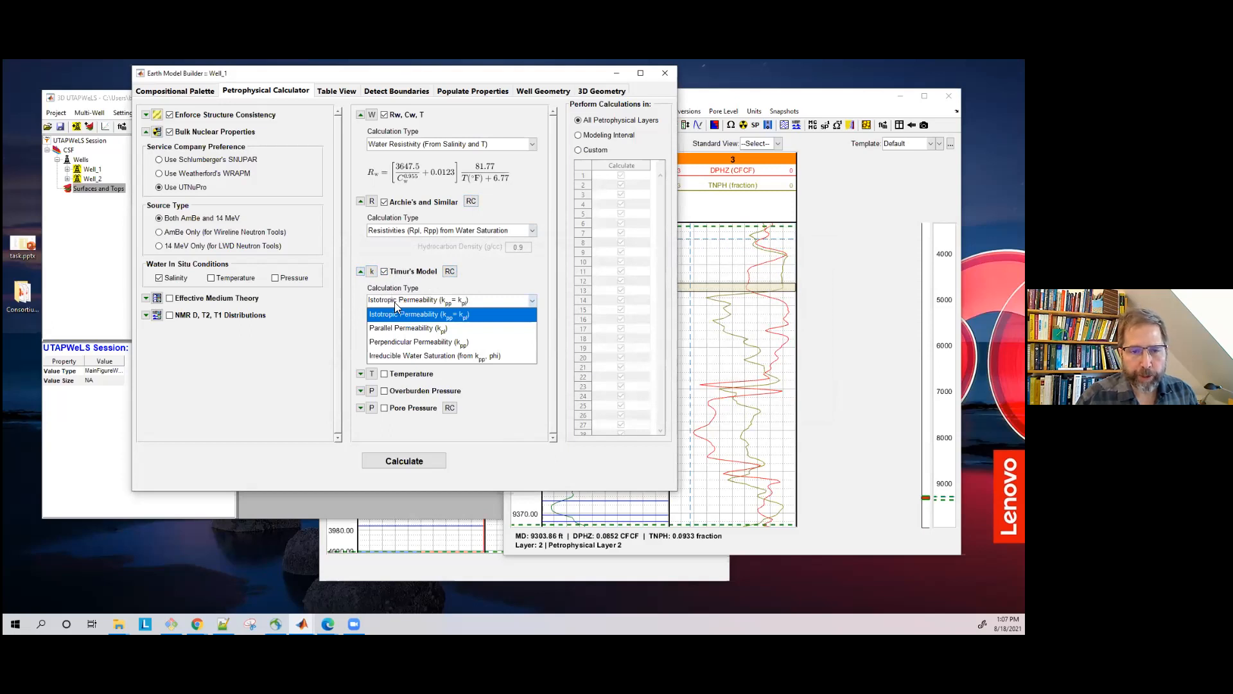
- Collapse the Timur's Model and Archie's sections and disable both calculations along with Rw, Cw, T
click(361, 273)
click(361, 201)
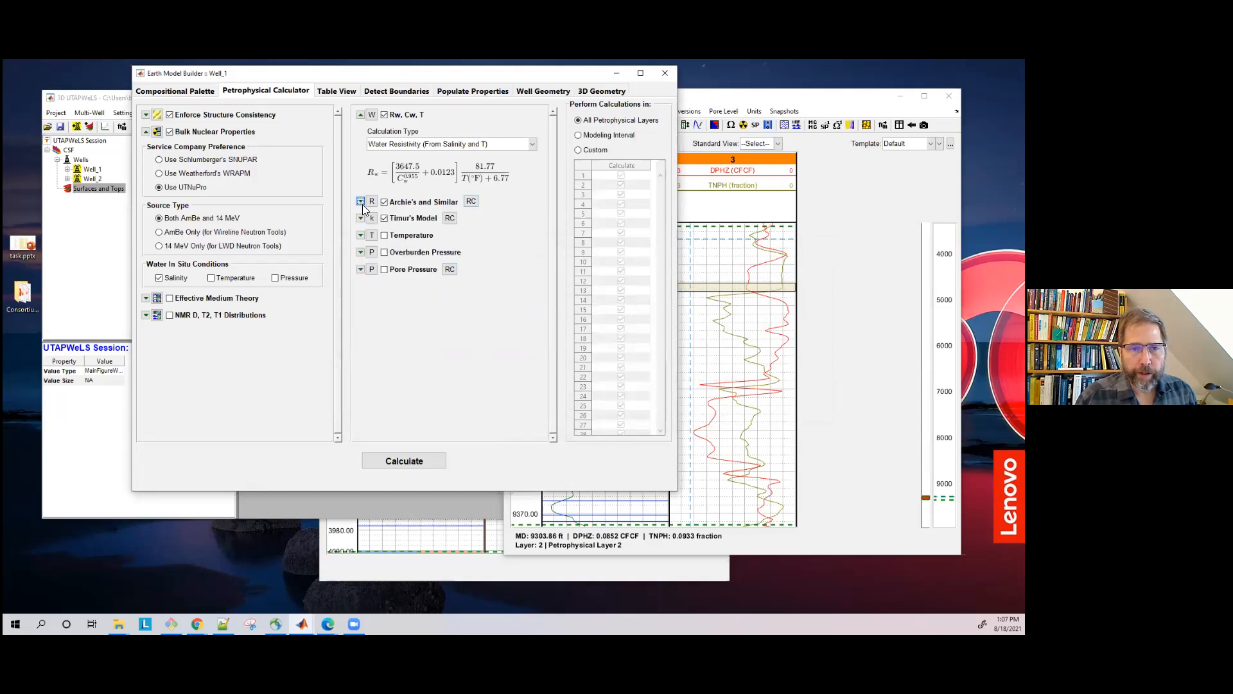
click(384, 218)
click(384, 202)
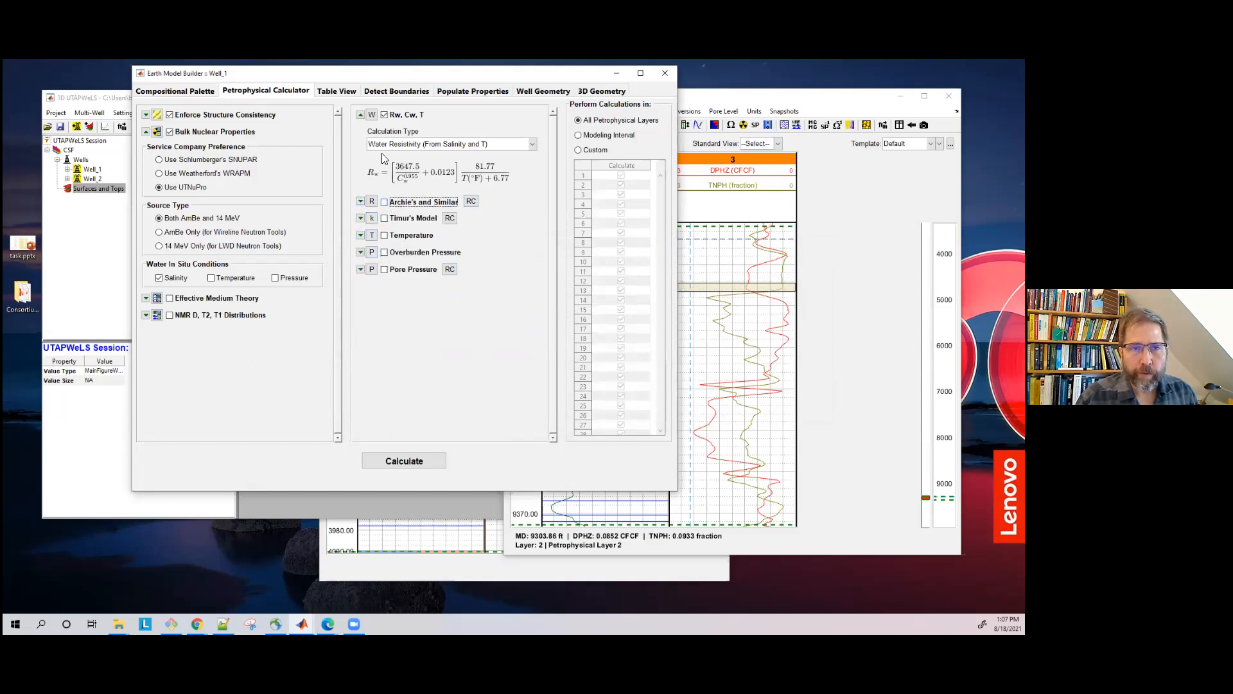
click(384, 114)
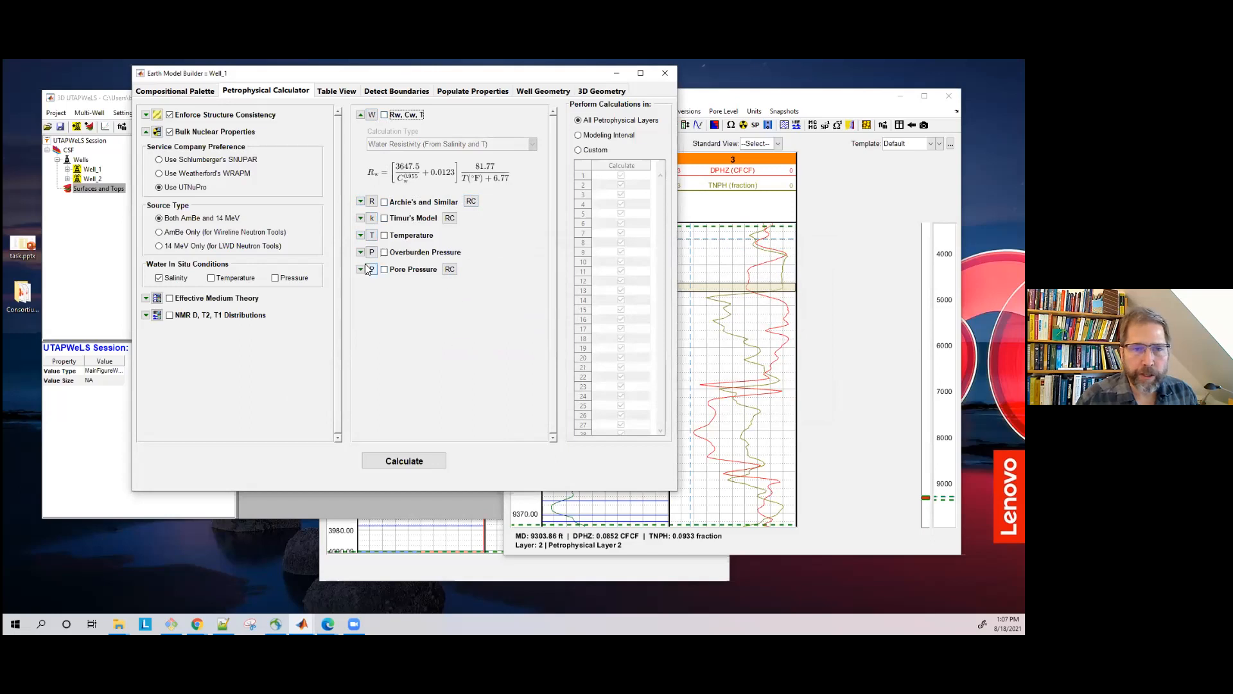
- Review the Temperature settings and the Overburden Pressure description, collapsing each section after viewing it
click(359, 235)
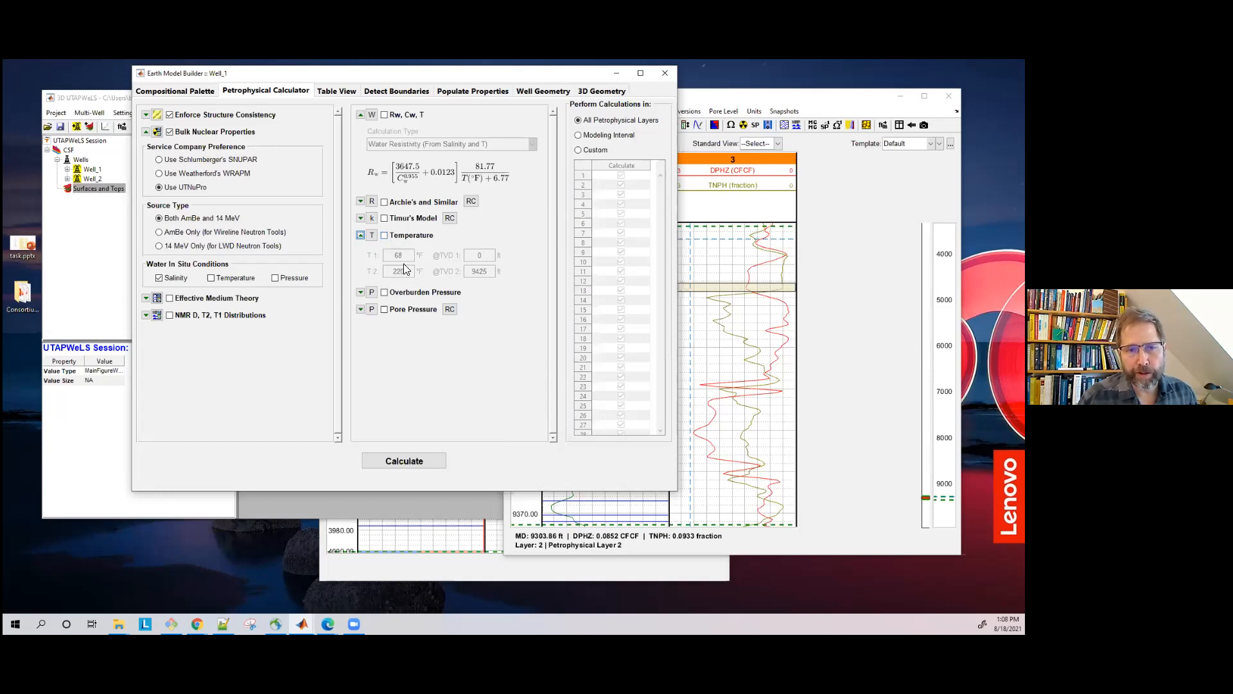
click(360, 235)
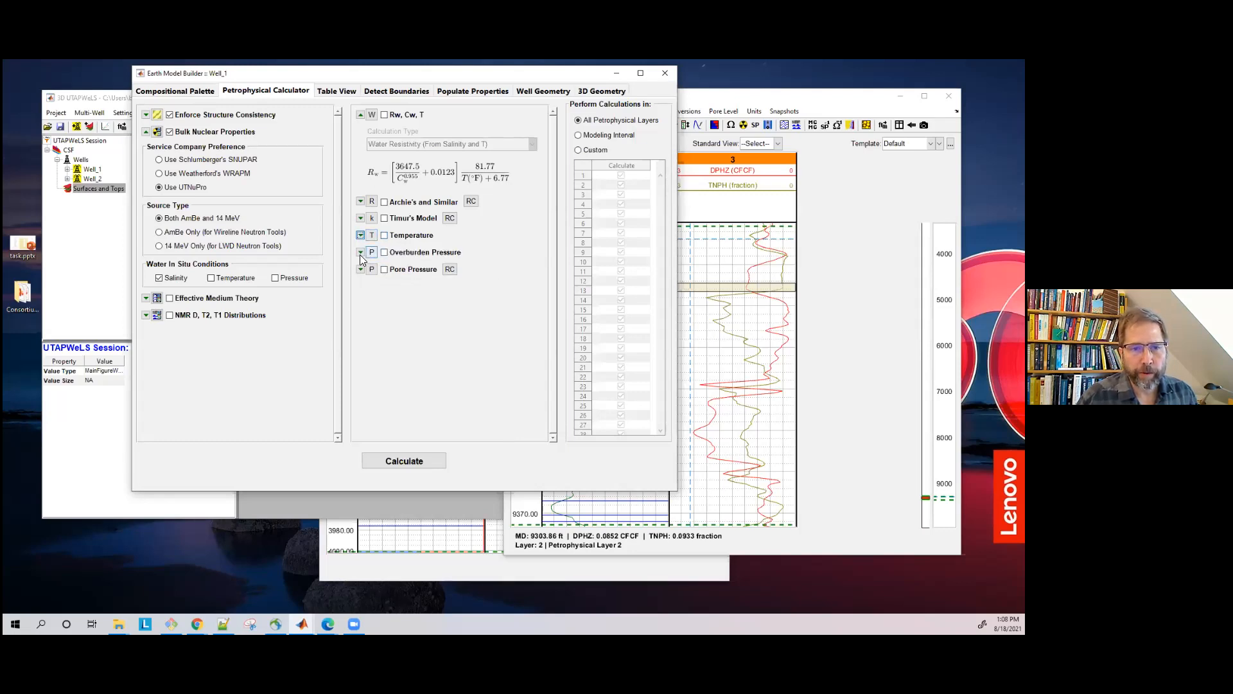
click(361, 252)
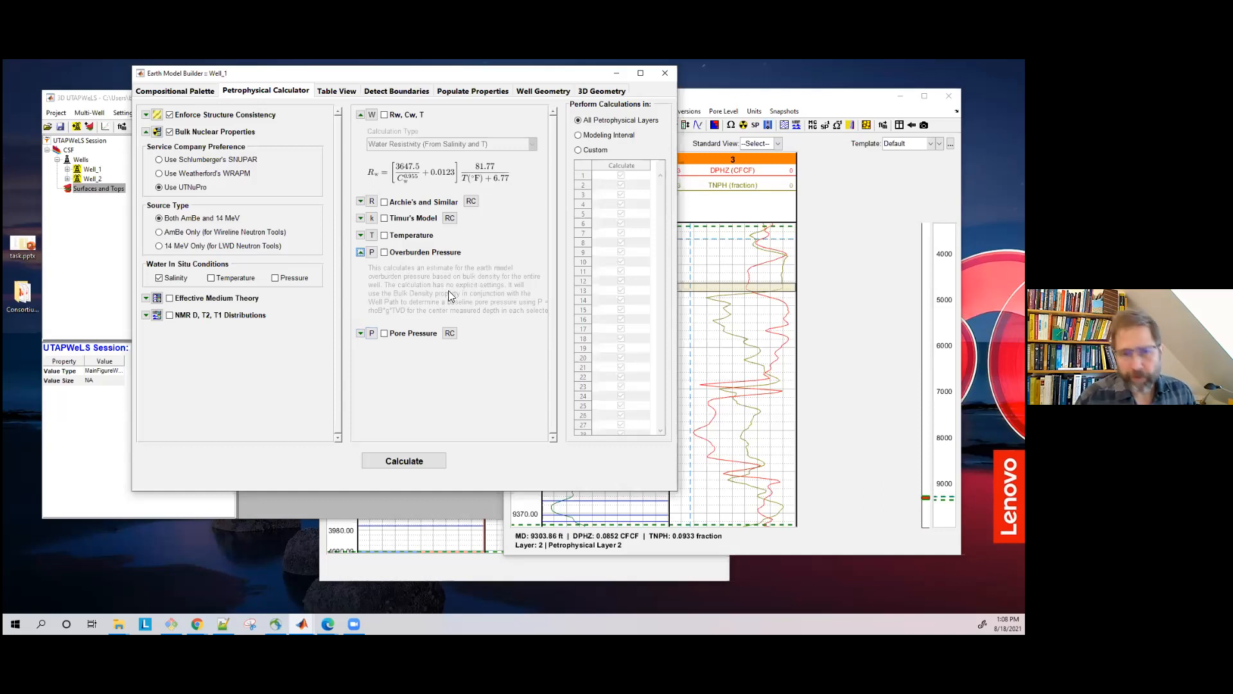
click(361, 252)
- Expand and enable Pore Pressure, and arrange the windows so Well_2's water saturation and pressure tracks sit beside the calculator
click(360, 269)
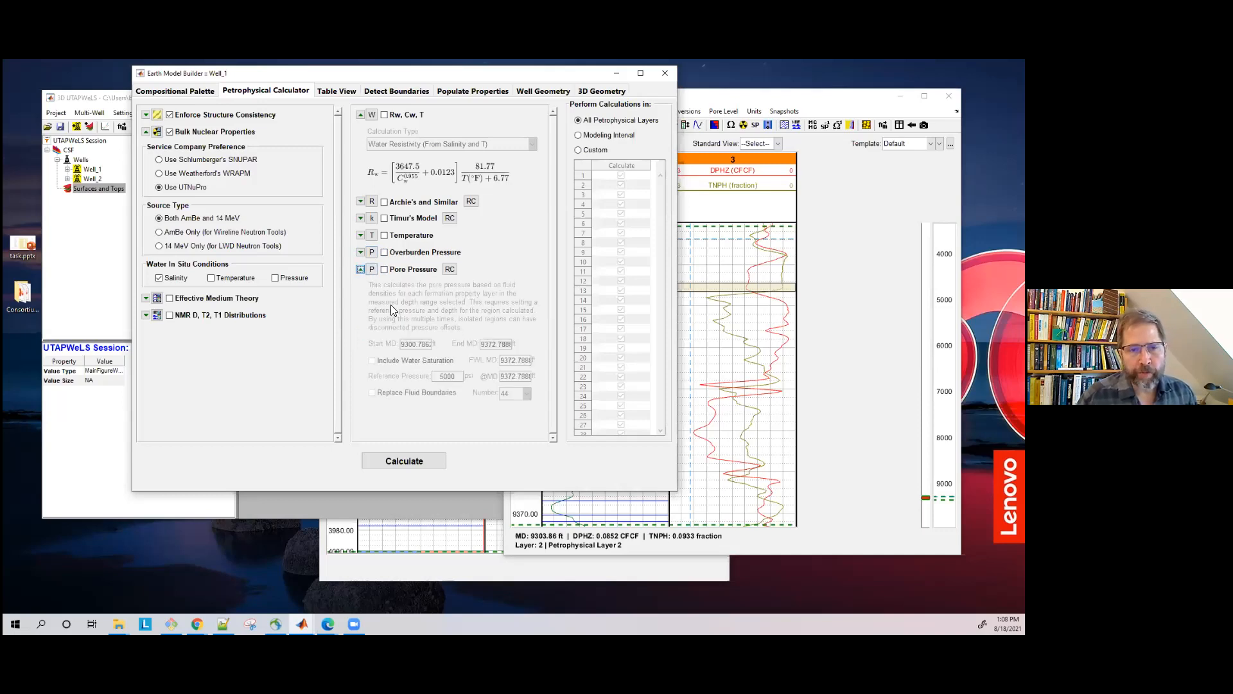
click(384, 269)
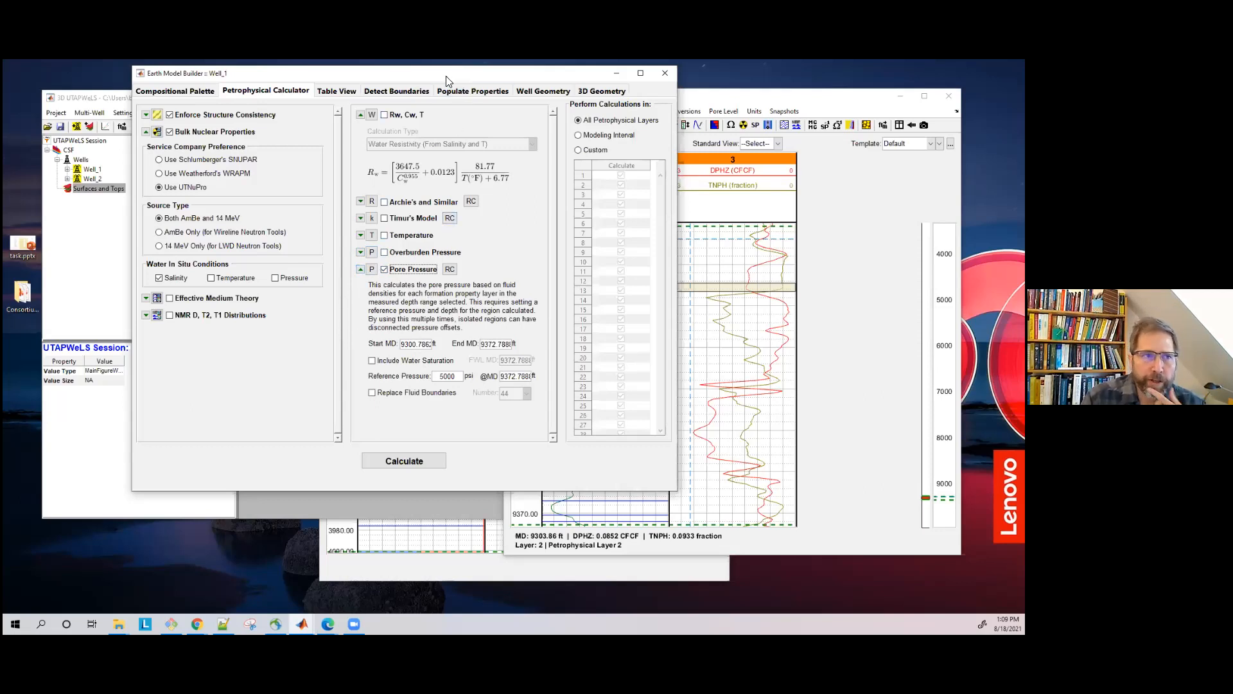
drag(448, 81, 411, 81)
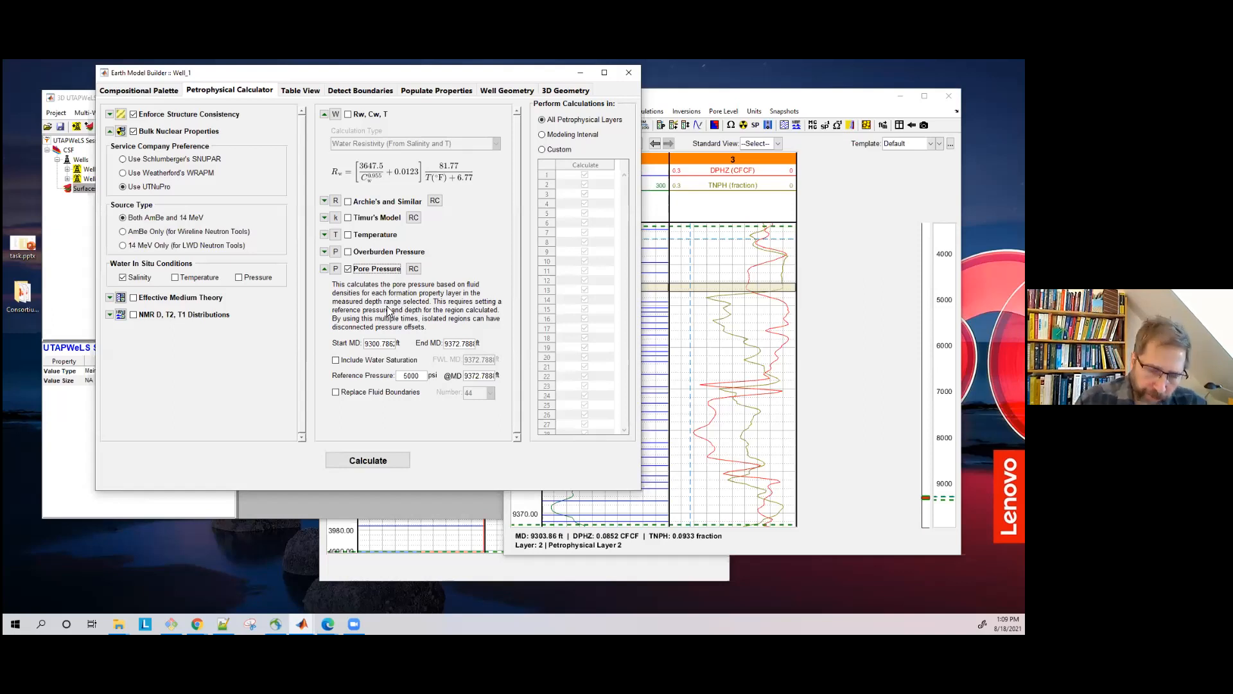
drag(707, 97, 724, 96)
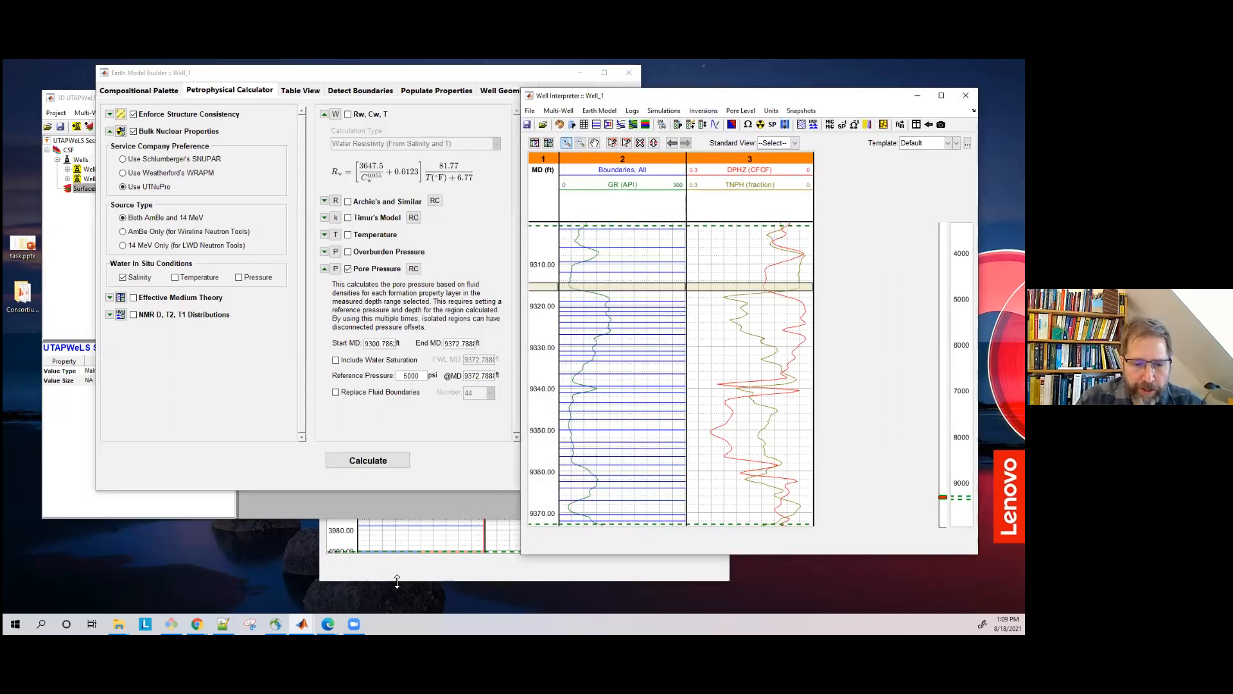
click(422, 574)
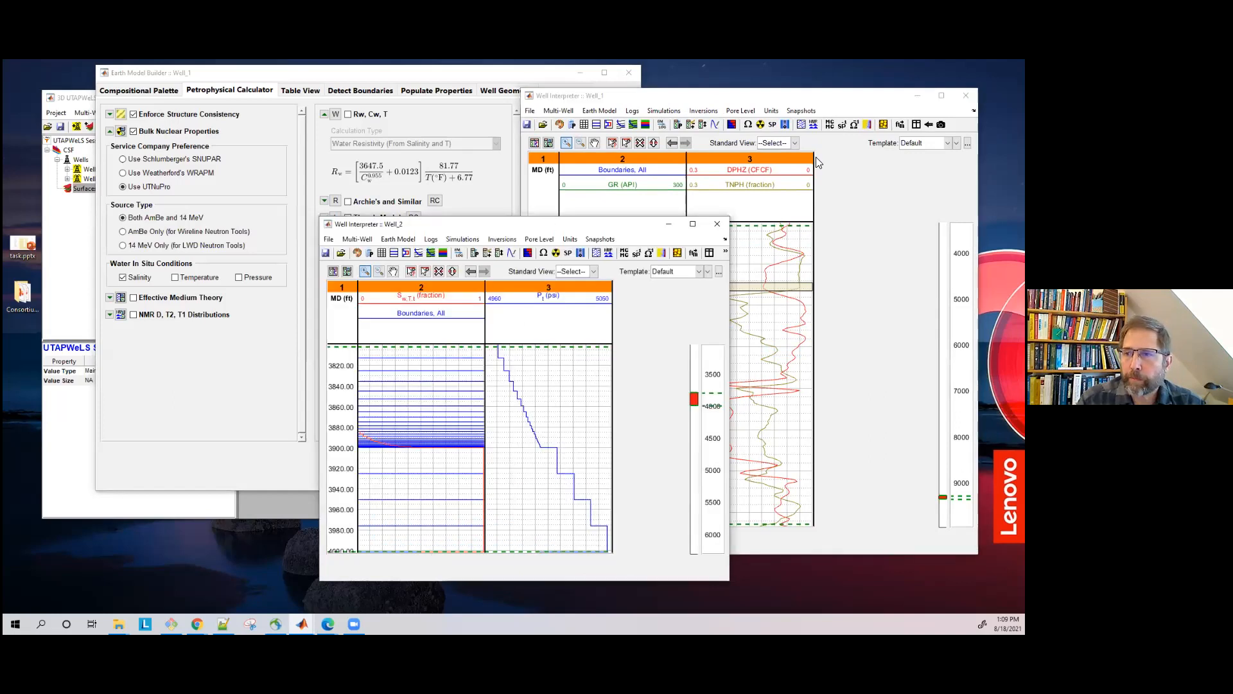
drag(549, 225, 833, 158)
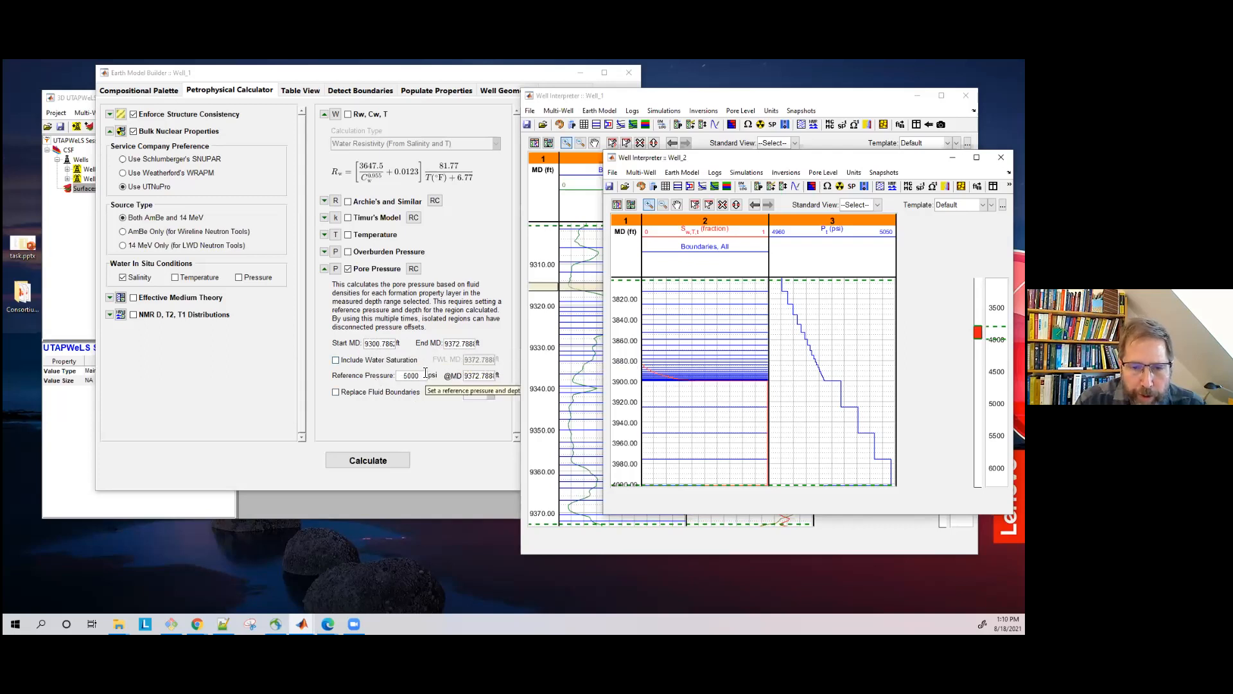
- Turn on Include Water Saturation for Pore Pressure and bring the Well_2 tracks back into view for comparison
click(359, 365)
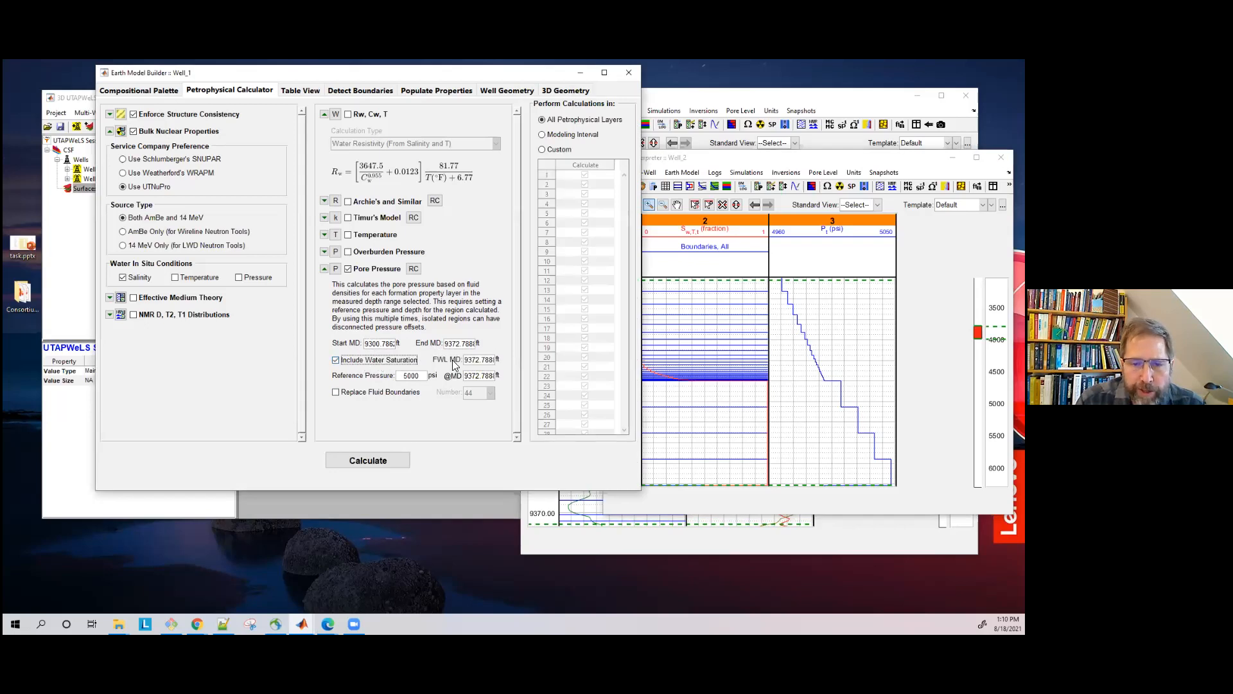
click(705, 157)
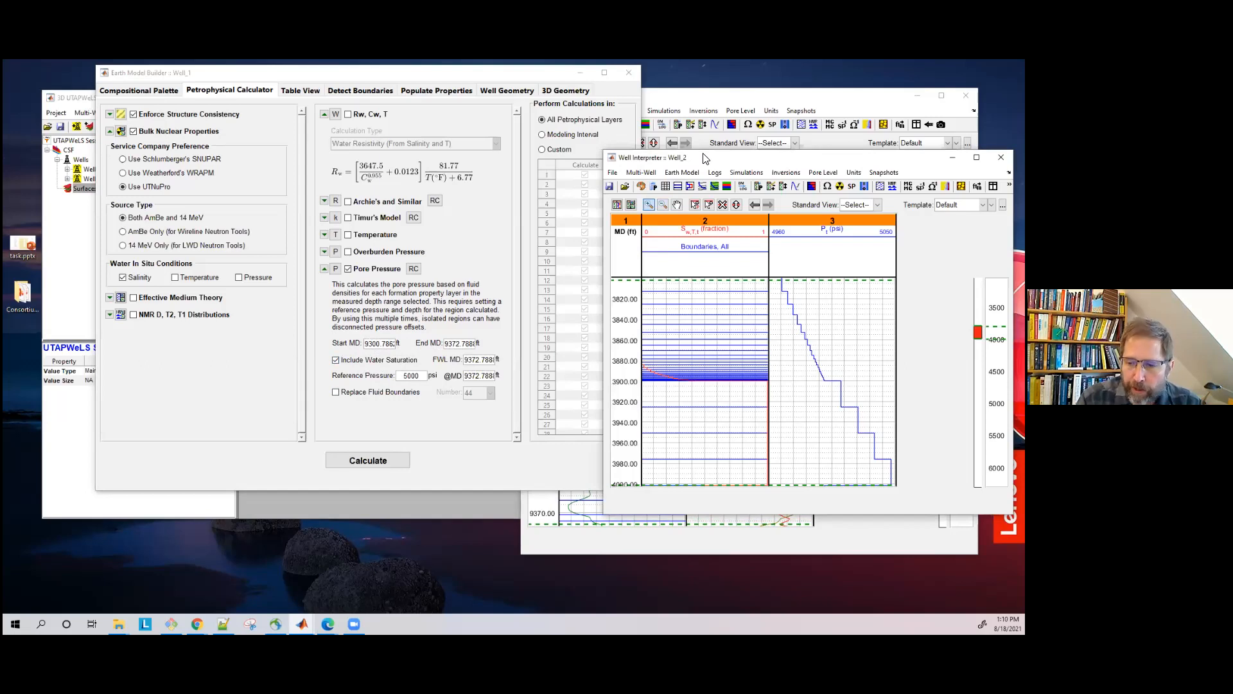
drag(705, 157, 703, 202)
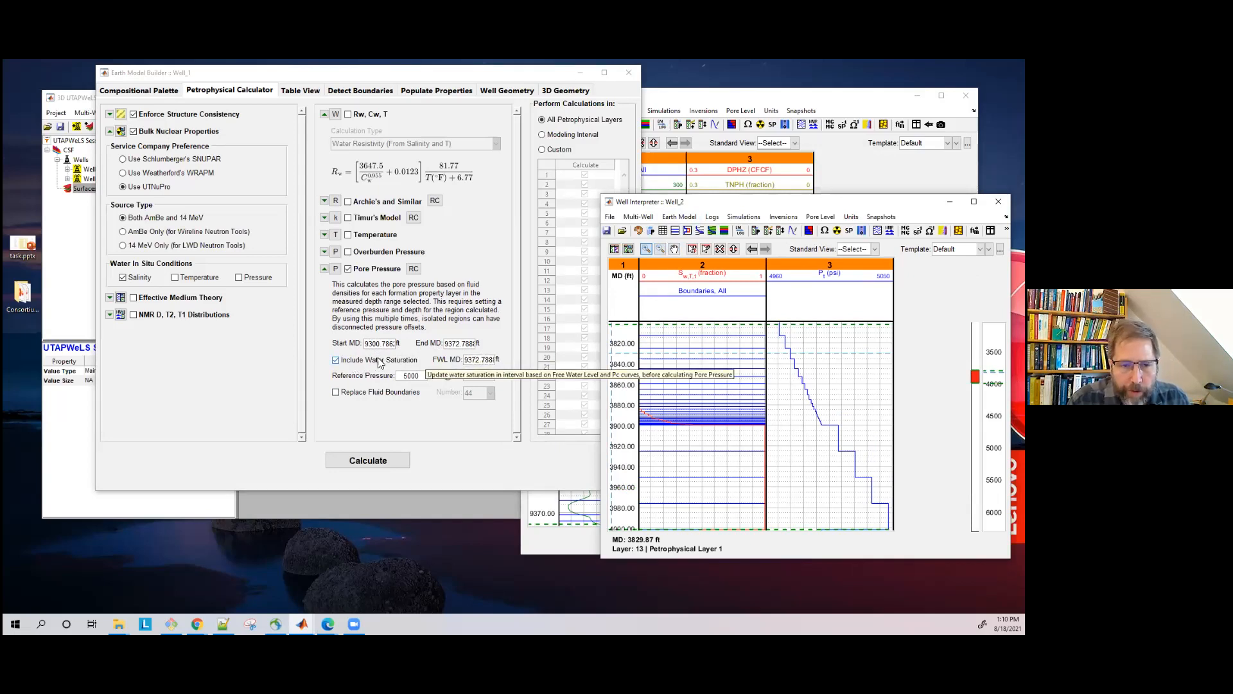
- Examine the Default rock class's capillary pressure and relative permeability curves in Pc-Kr Studio, and return to the Well_2 tracks
click(412, 270)
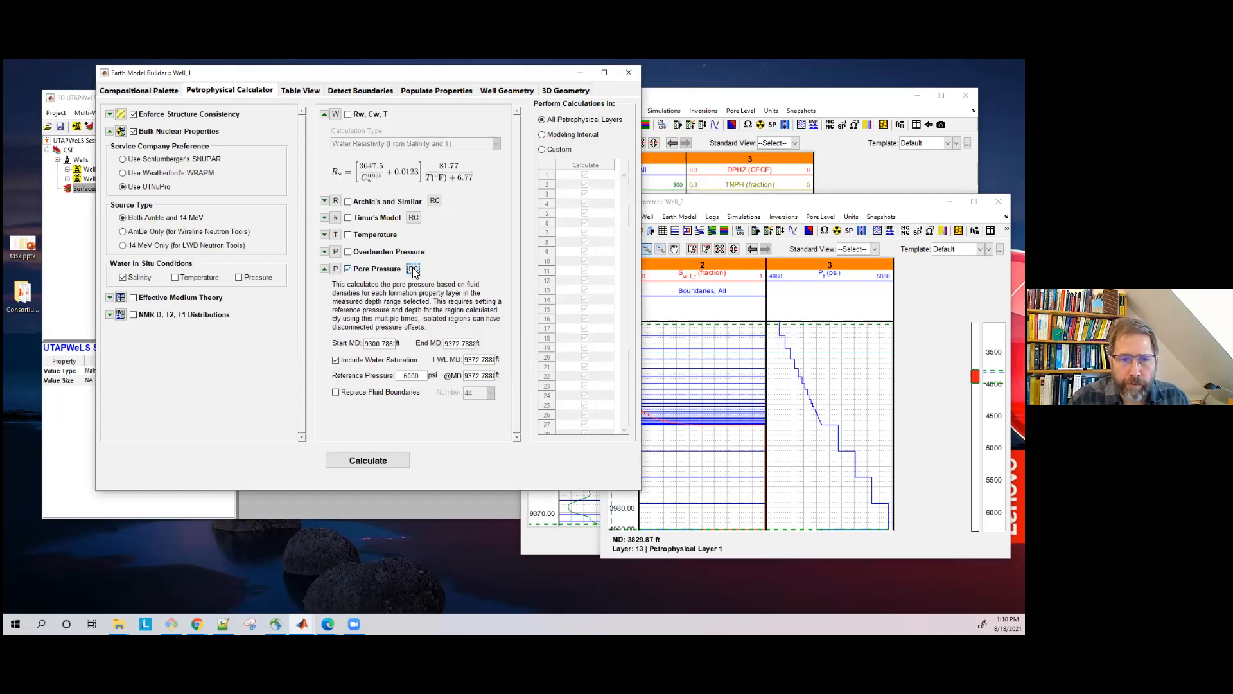
click(412, 267)
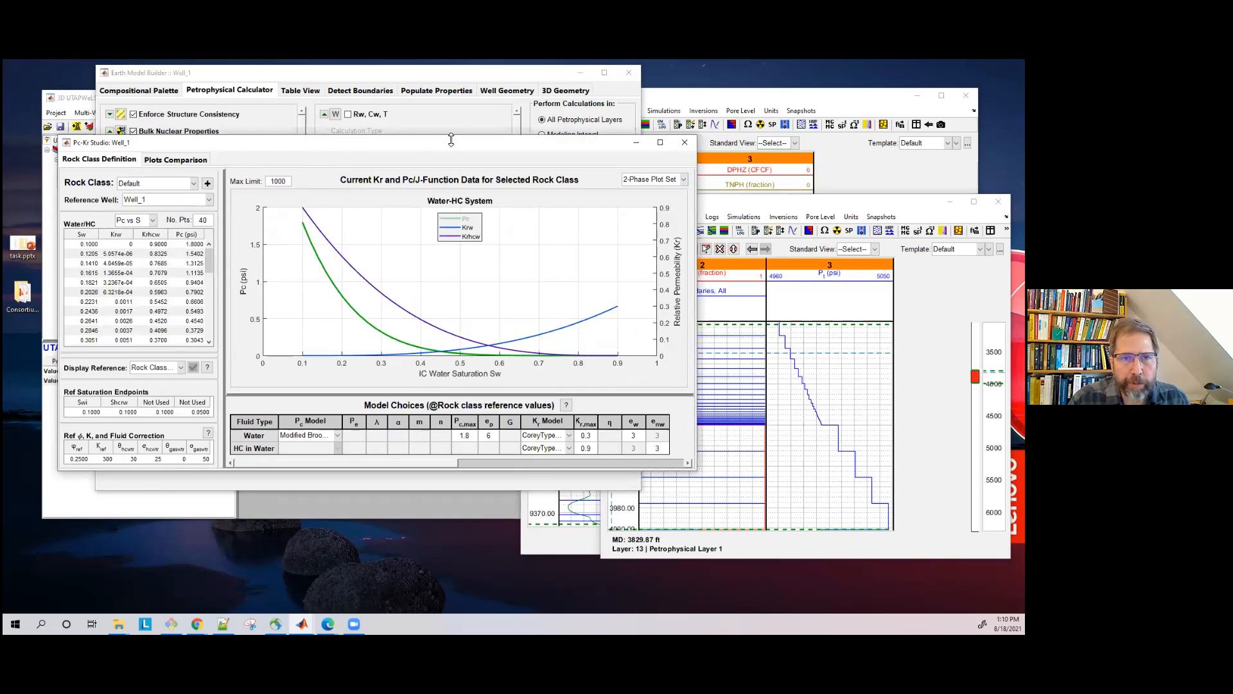
click(636, 143)
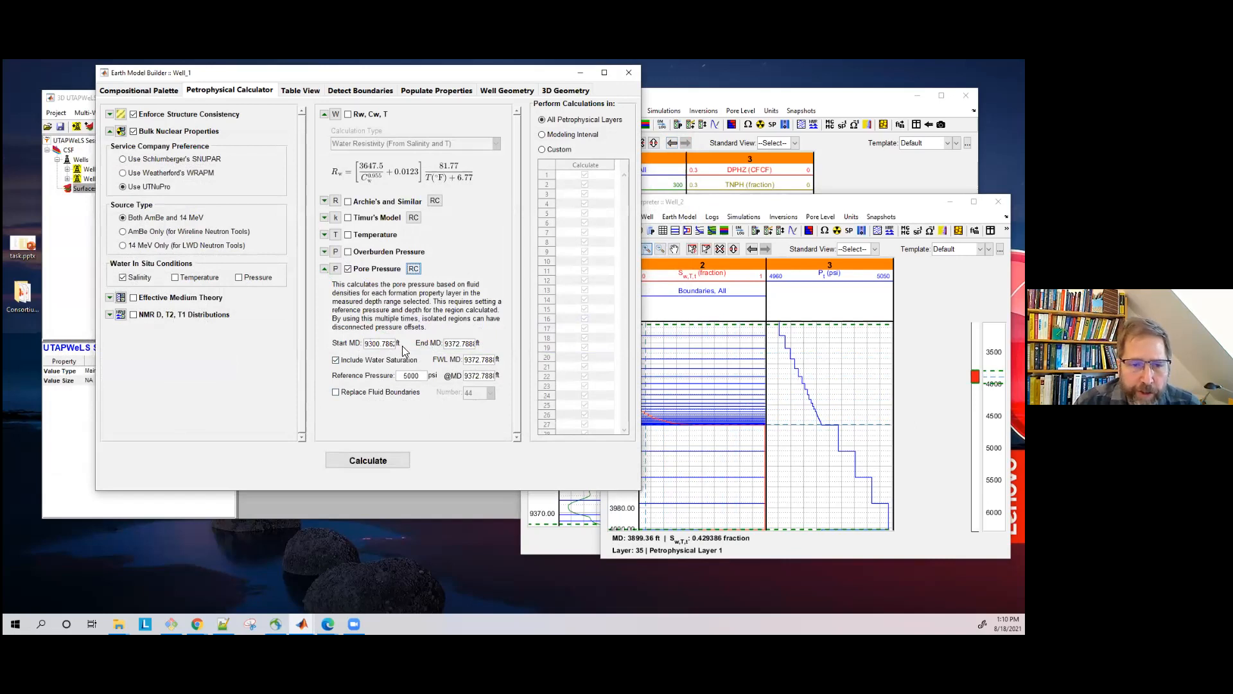
click(688, 311)
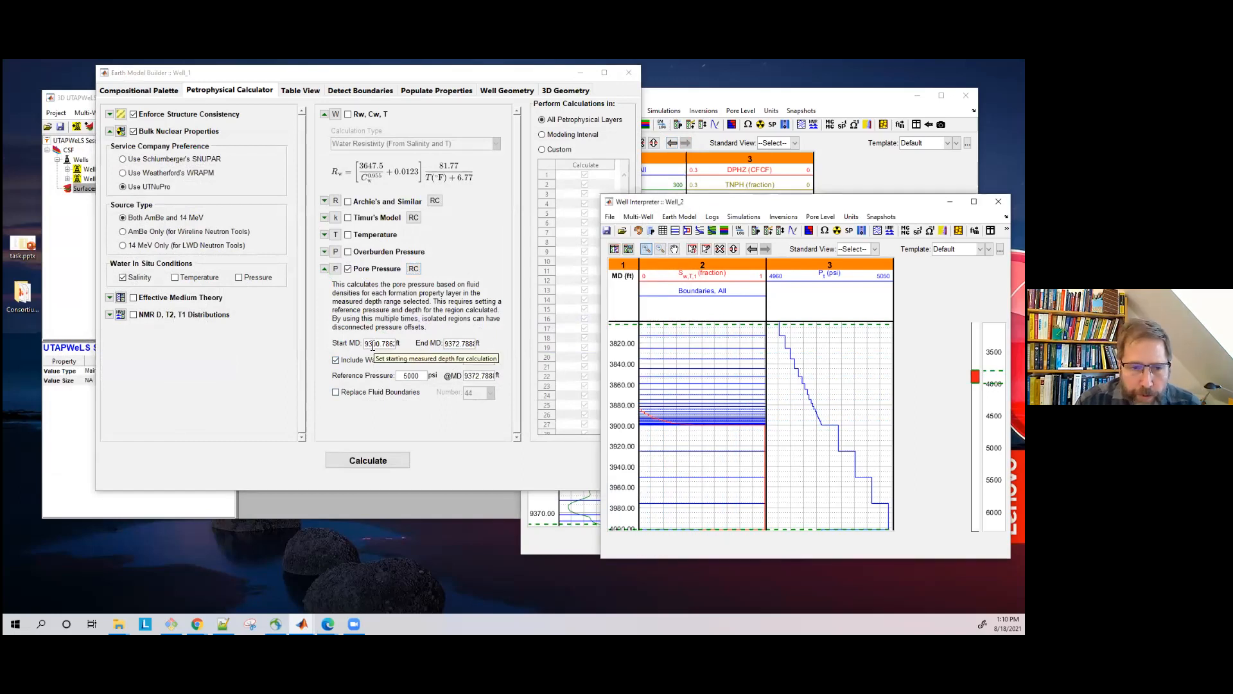
- Try to set the Pore Pressure Start MD to 9800 ft
drag(371, 344, 402, 342)
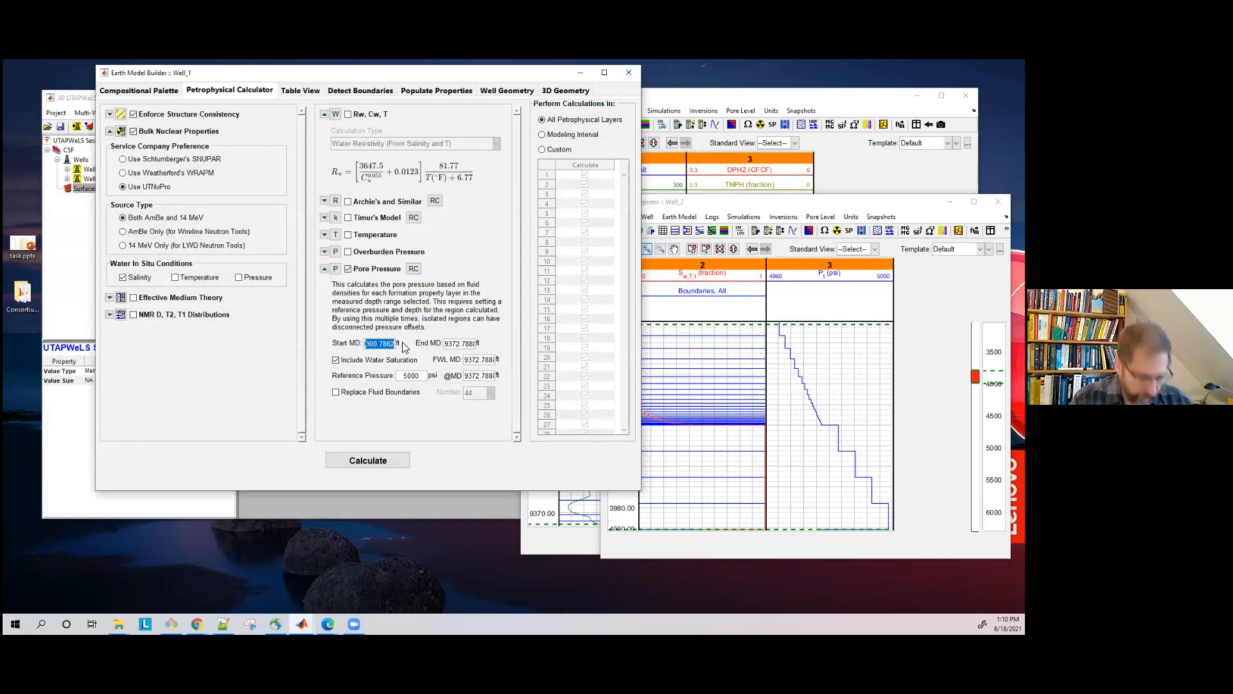
text(9800)
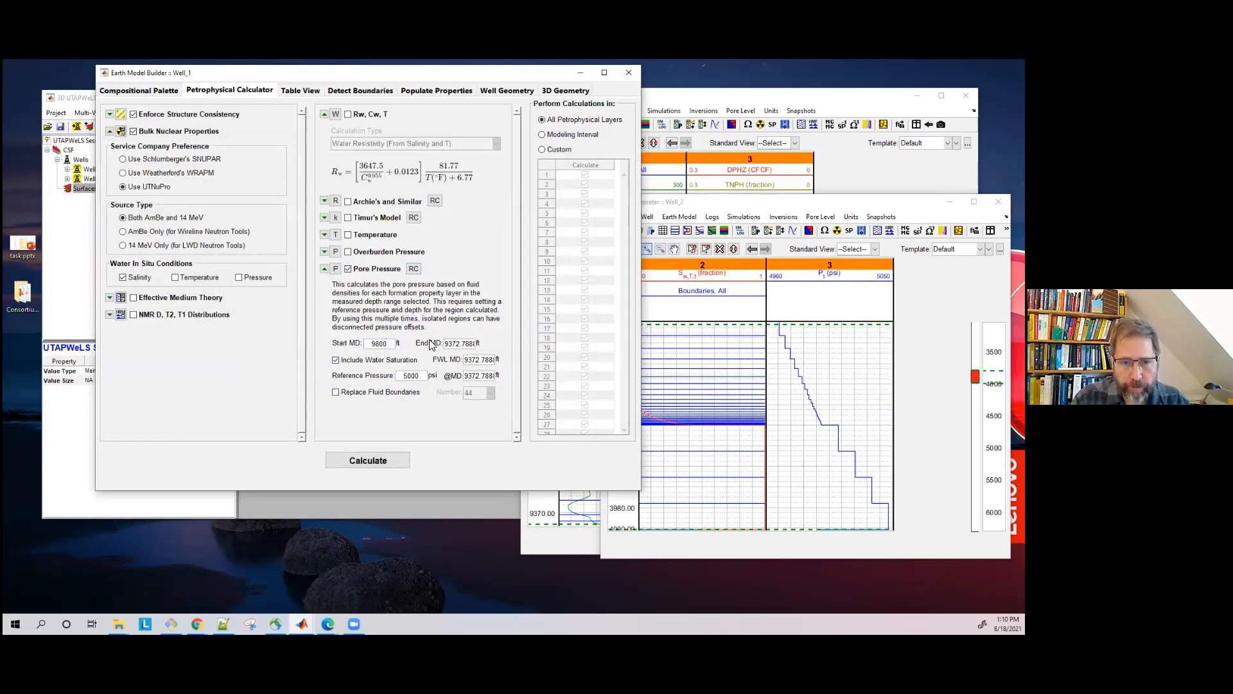
click(459, 343)
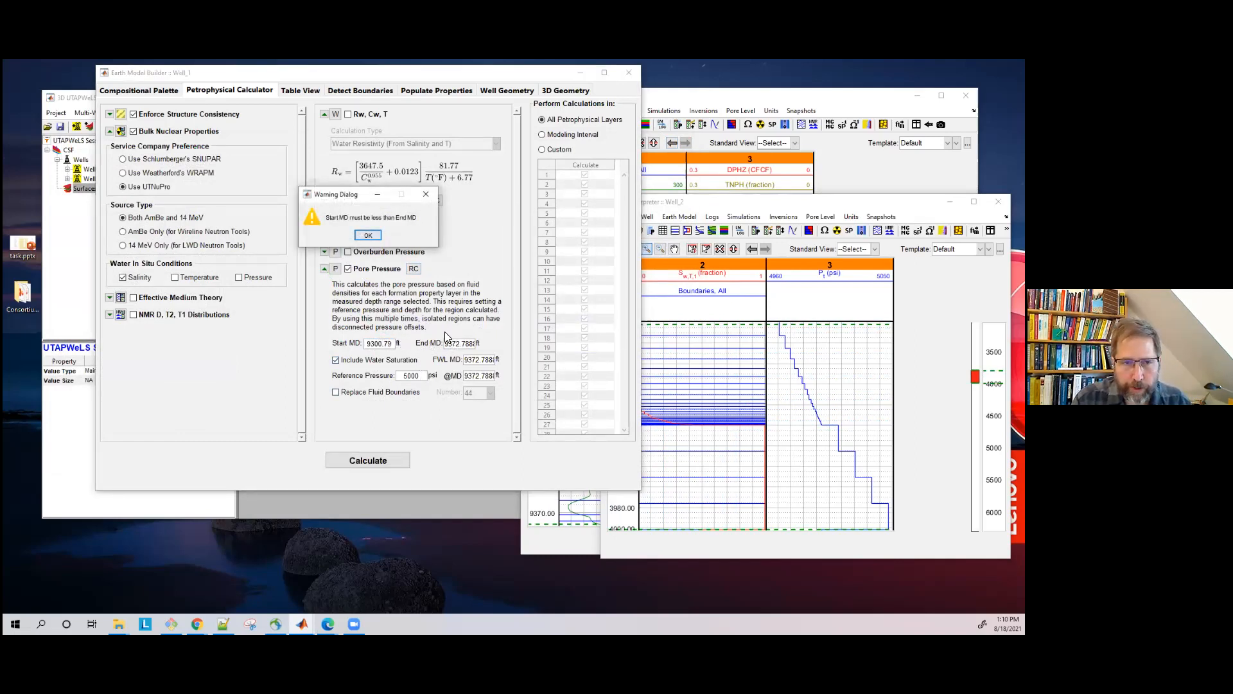
click(366, 235)
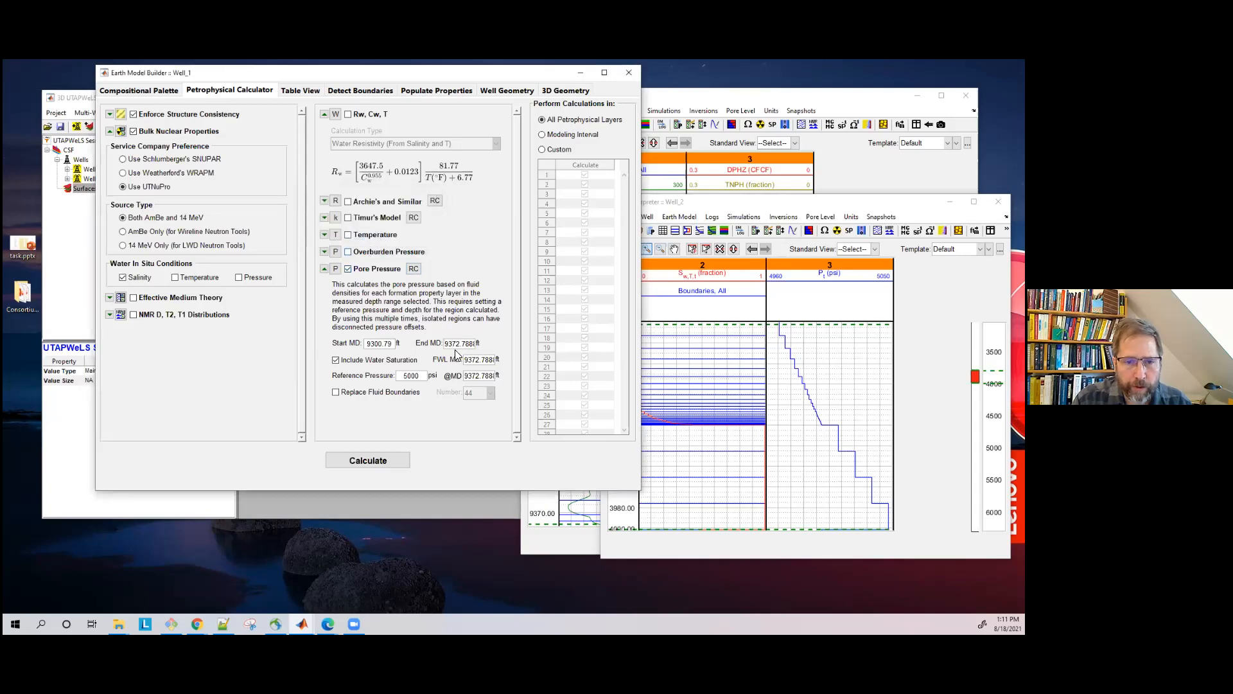
- Try to set the Pore Pressure End MD to 4000 ft
drag(452, 344, 487, 343)
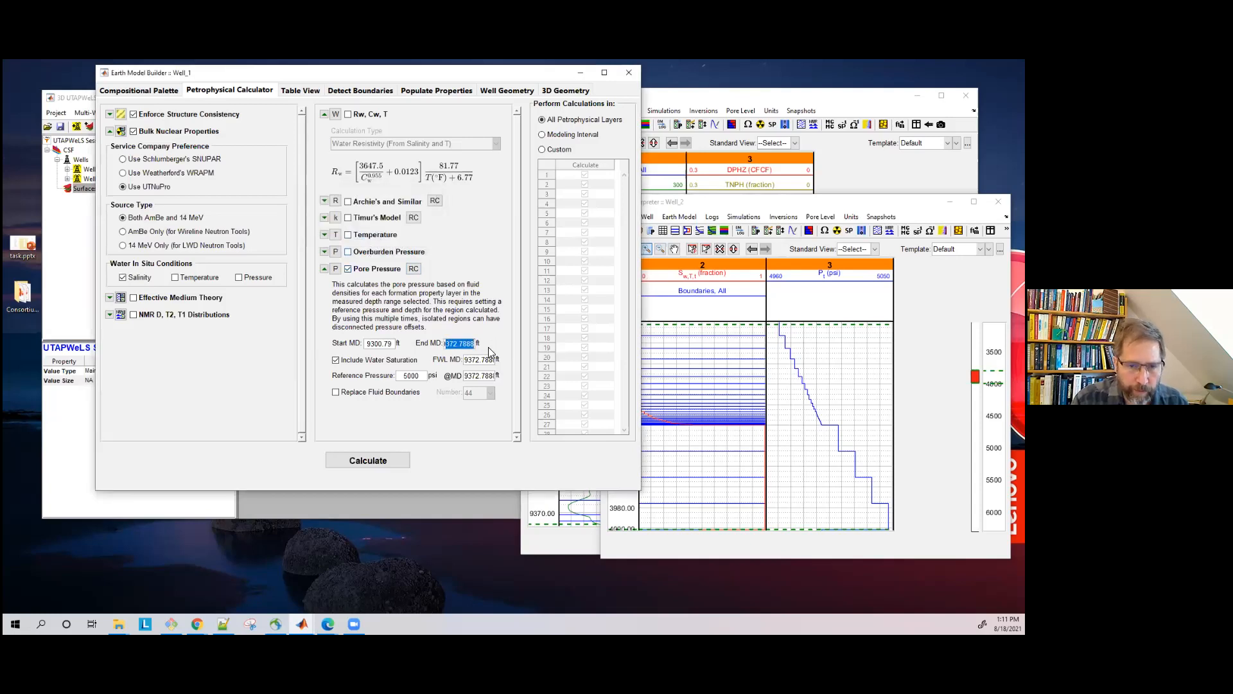
text(4)
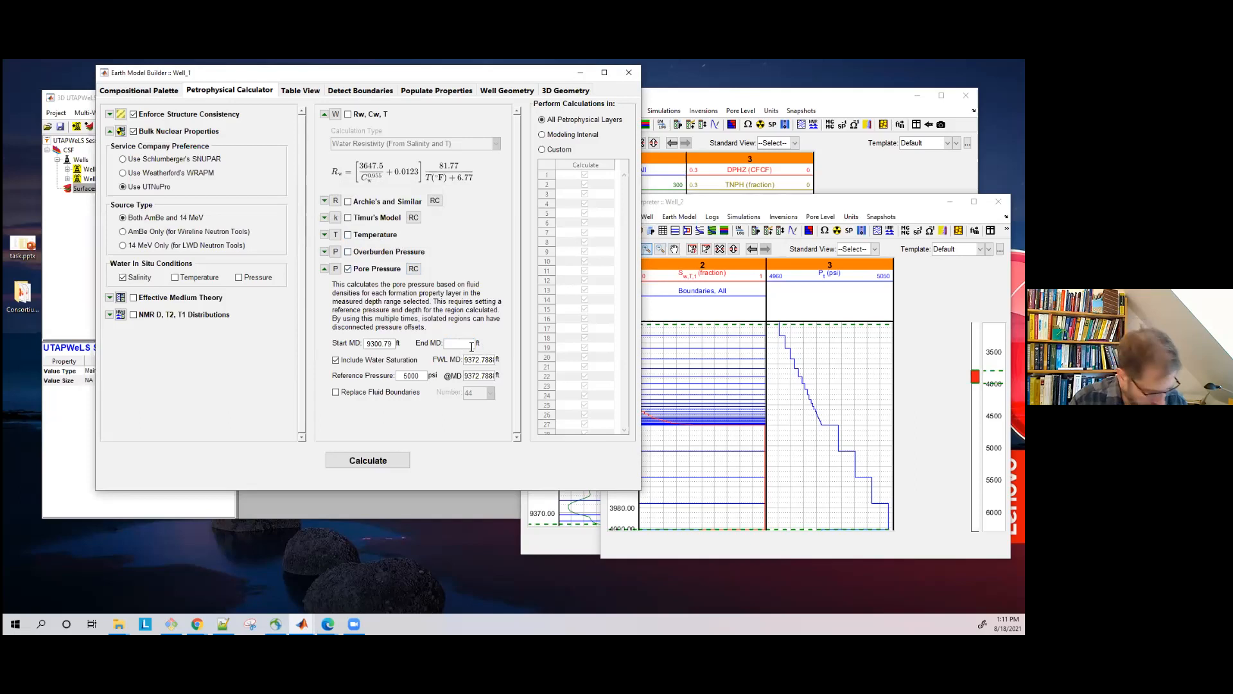
text(000)
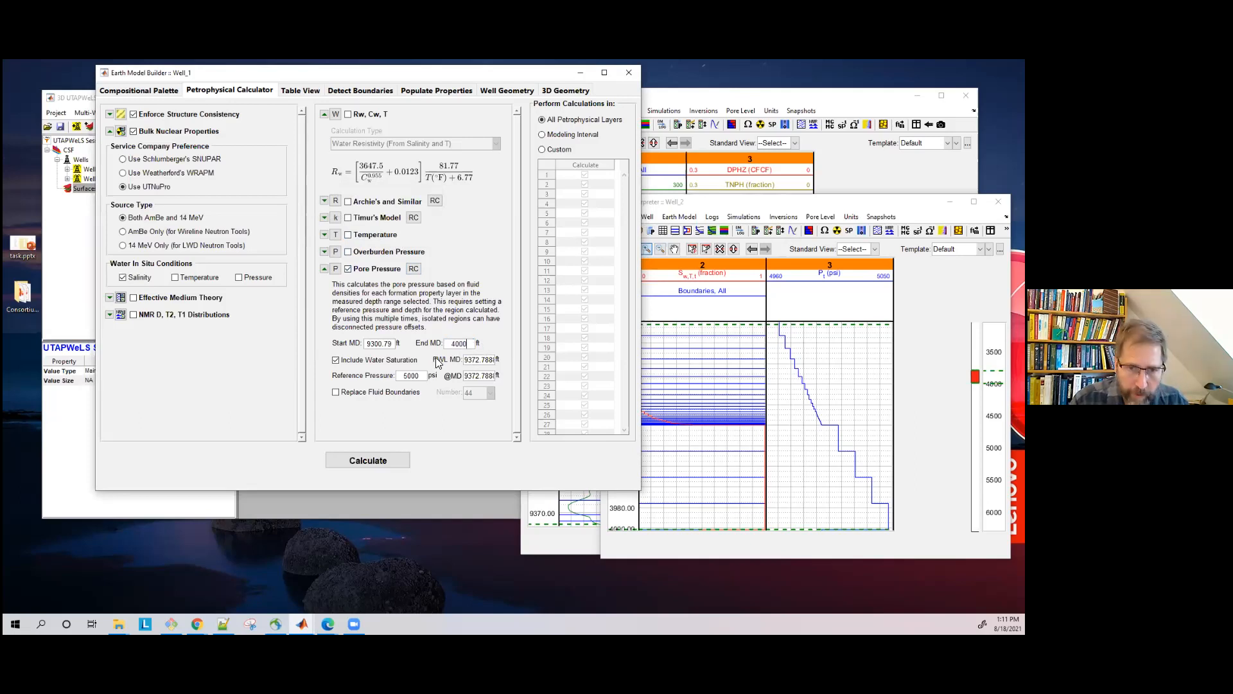
click(384, 344)
click(363, 235)
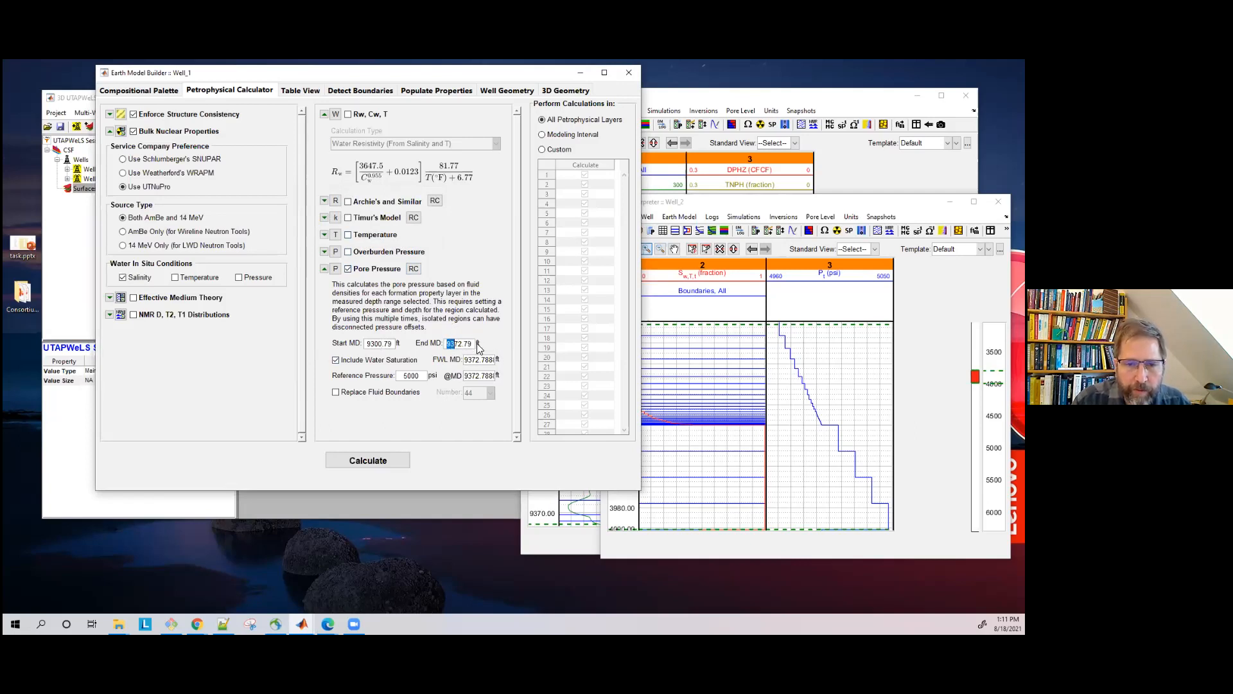
drag(477, 347, 424, 350)
text(4000)
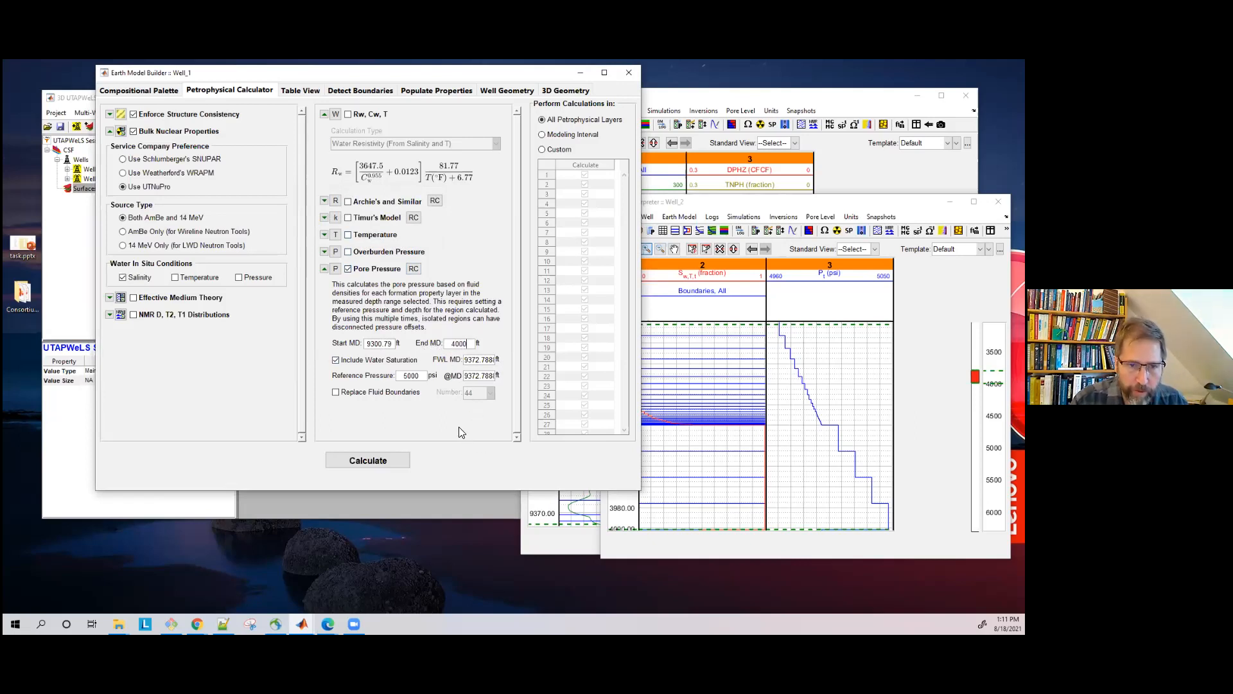
click(462, 432)
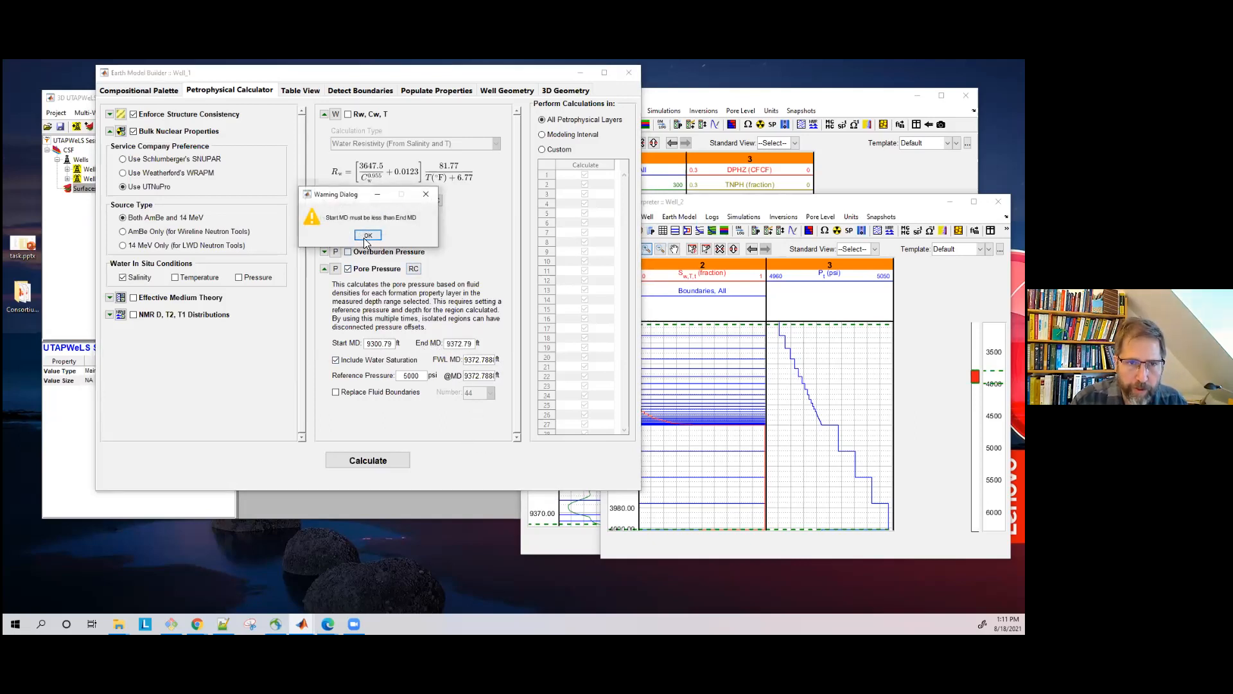
click(366, 235)
- Set the Pore Pressure Start MD to 9300 ft and run the calculation, acknowledging any property-limit warnings
drag(397, 343, 327, 346)
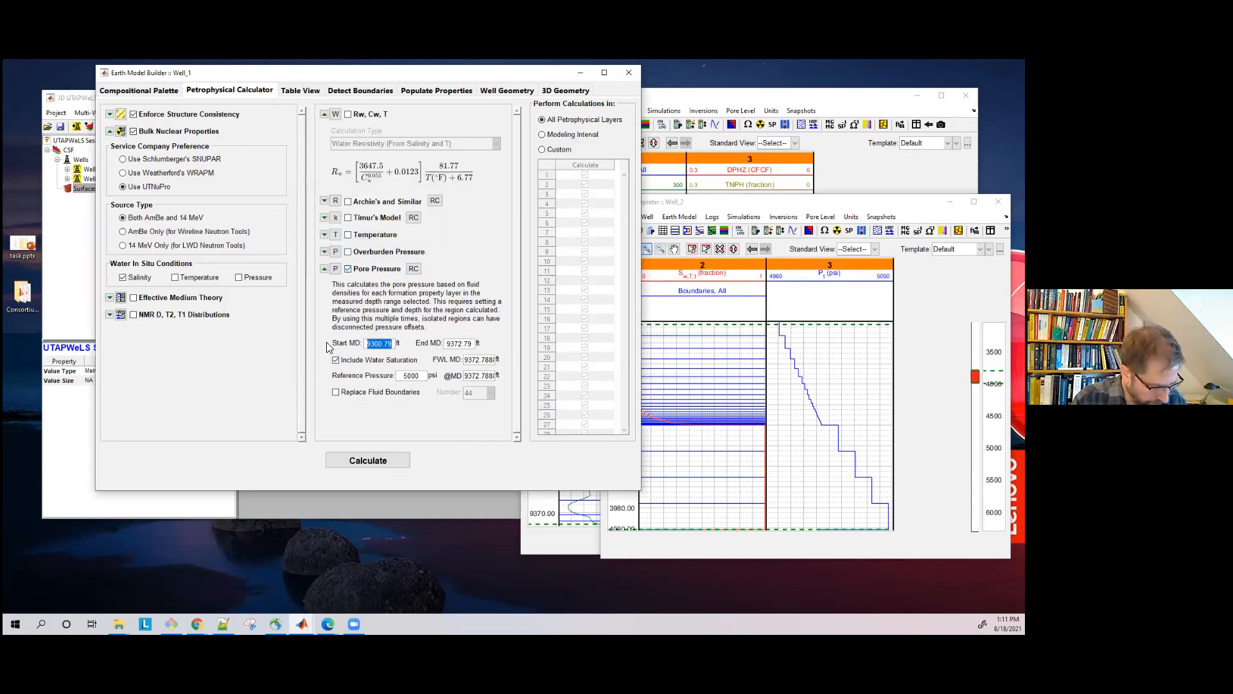
text(93000)
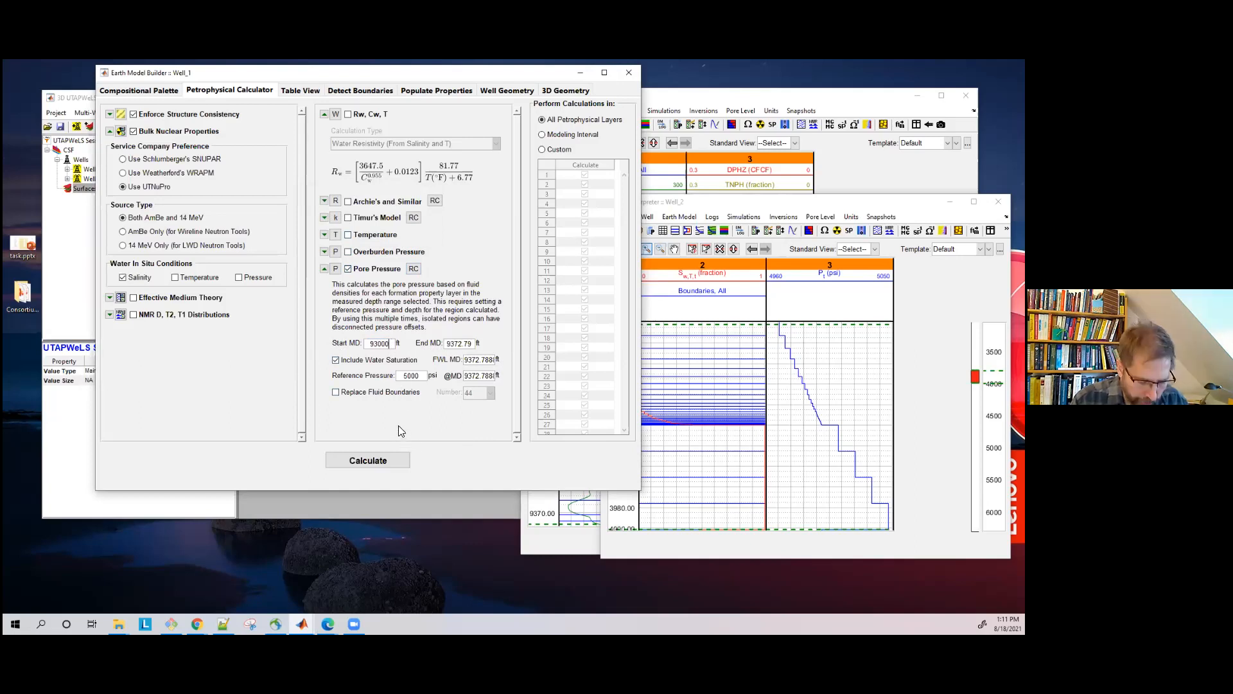
key(BackSpace)
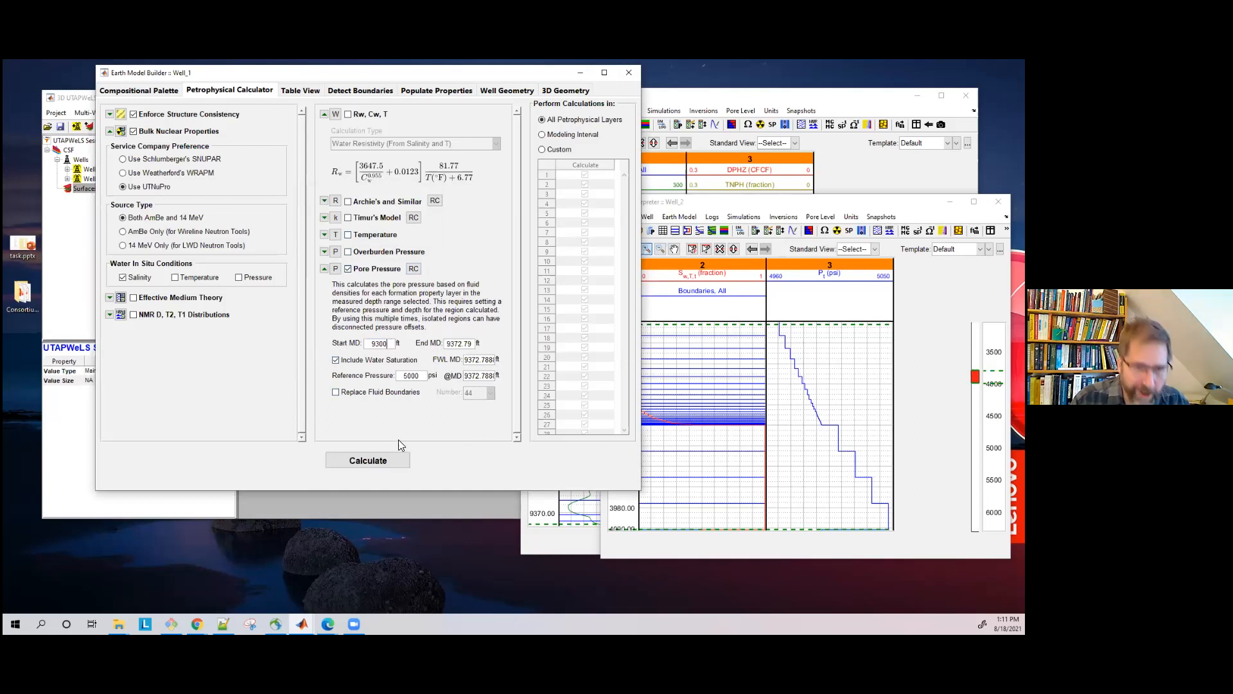
click(380, 469)
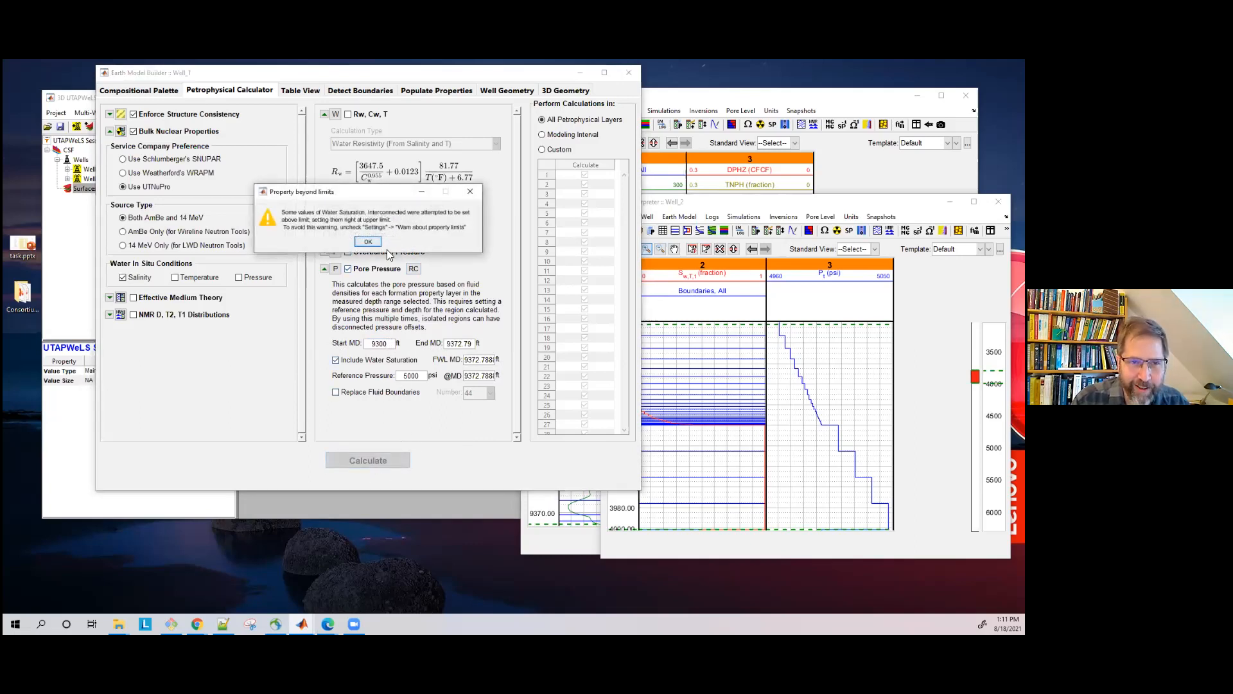
click(369, 245)
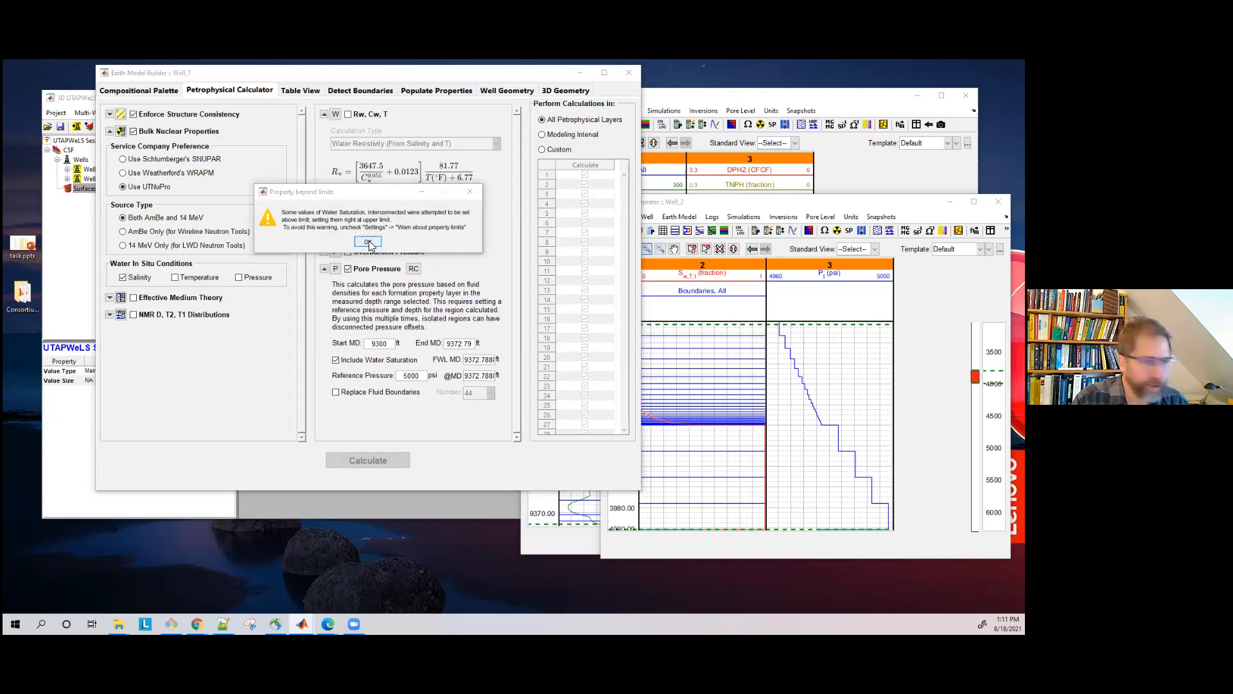
click(369, 246)
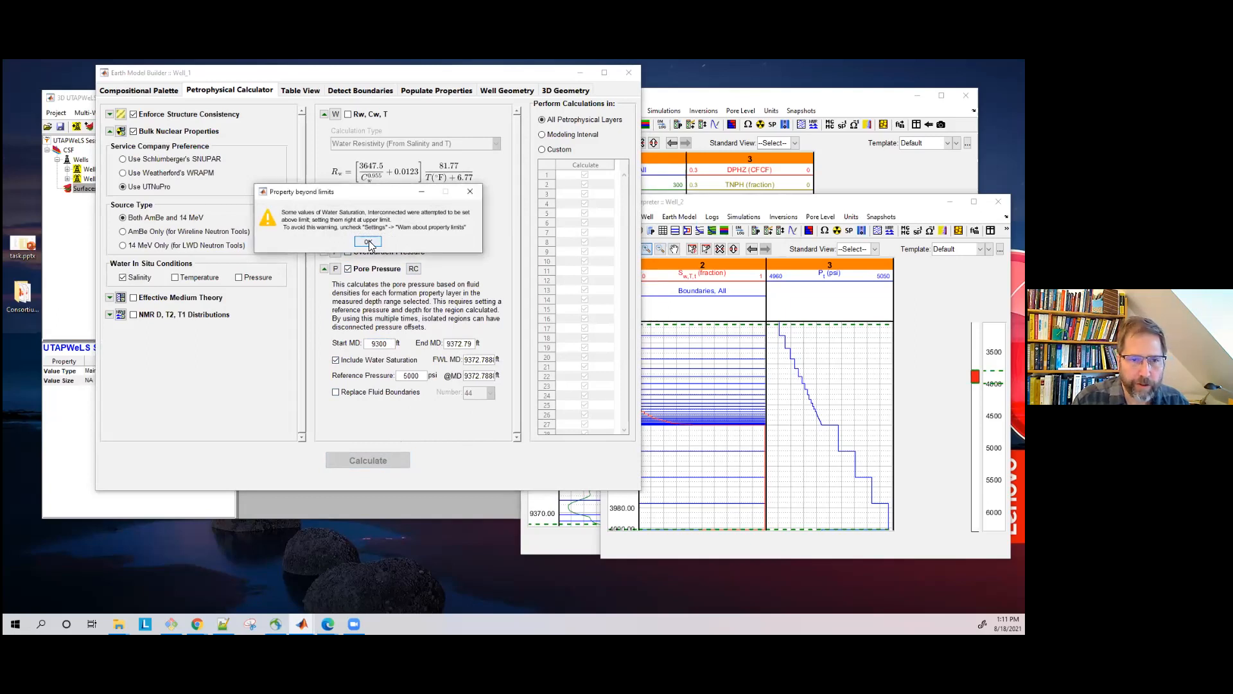
click(370, 242)
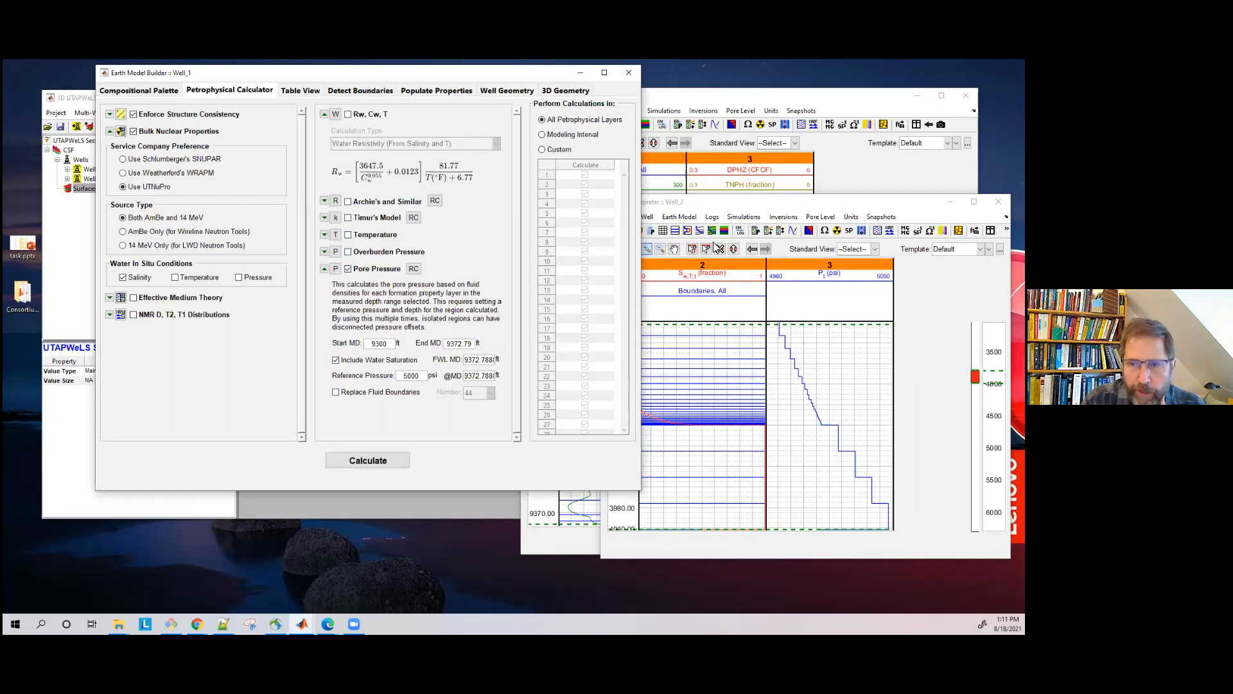
- View the water saturation and pore pressure tracks of Well_2, and close the Well_1 Earth Model Builder
click(717, 201)
drag(717, 201, 693, 168)
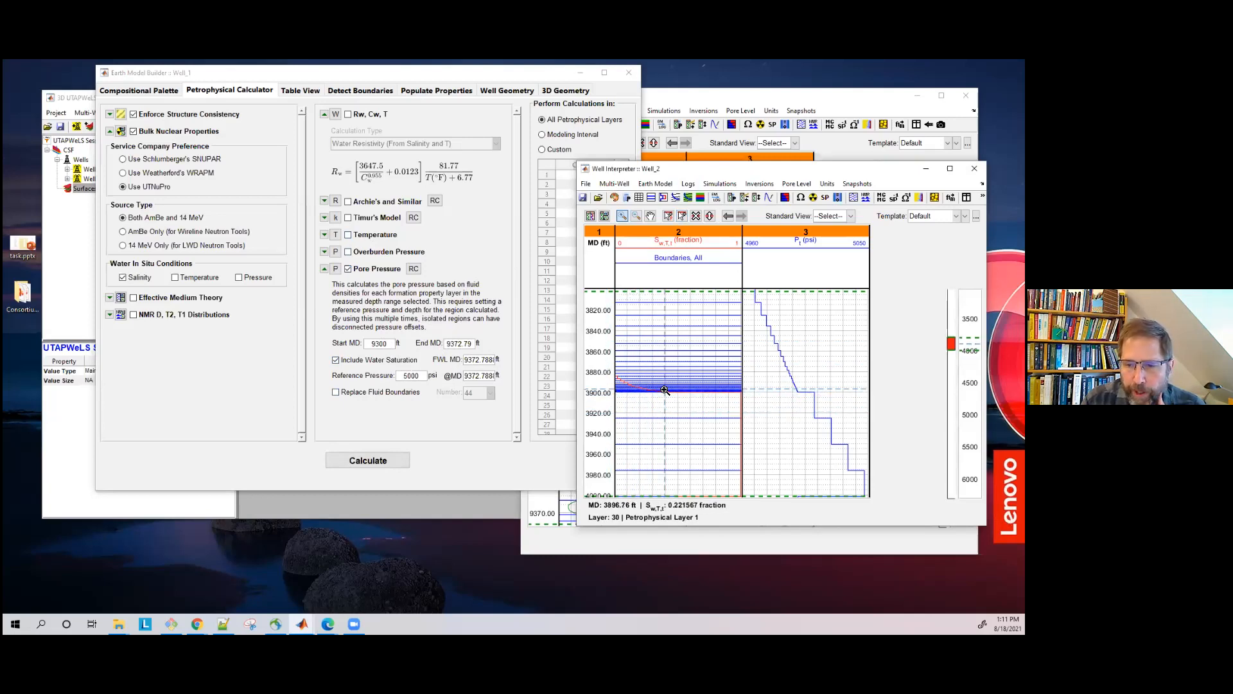
click(629, 70)
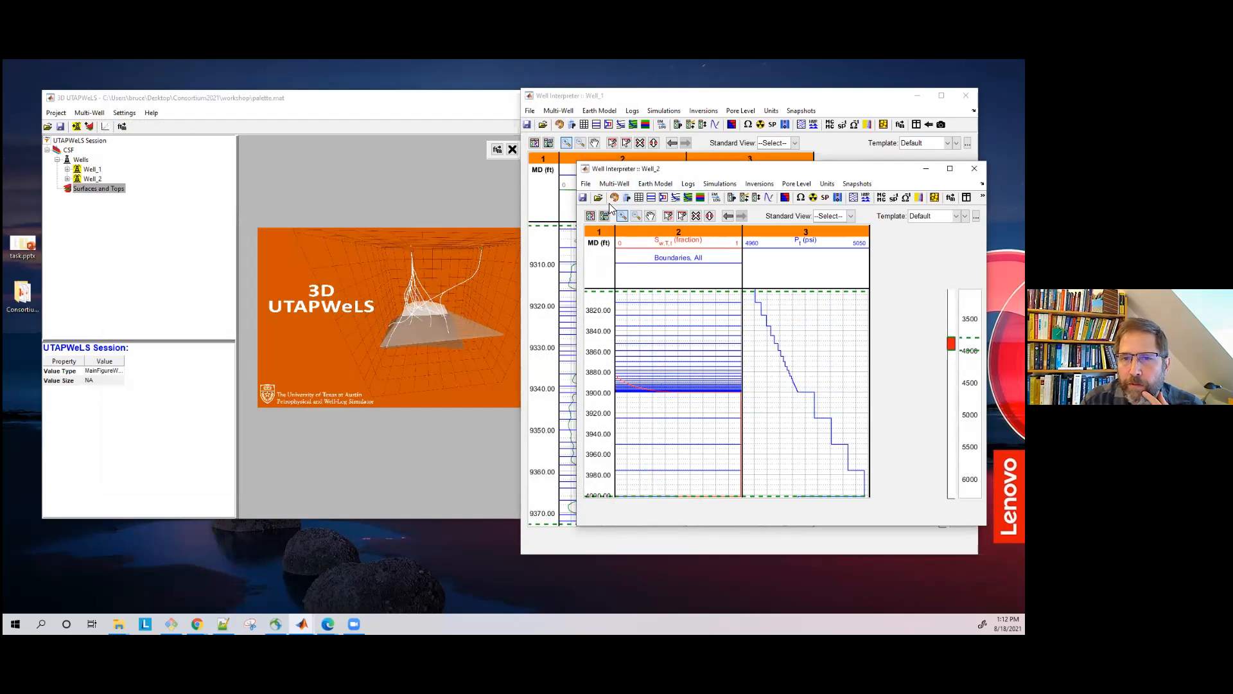
- Show the Earth Model Builder of Well_2 beside its log tracks and review the options for the number of replaced fluid boundaries
click(627, 200)
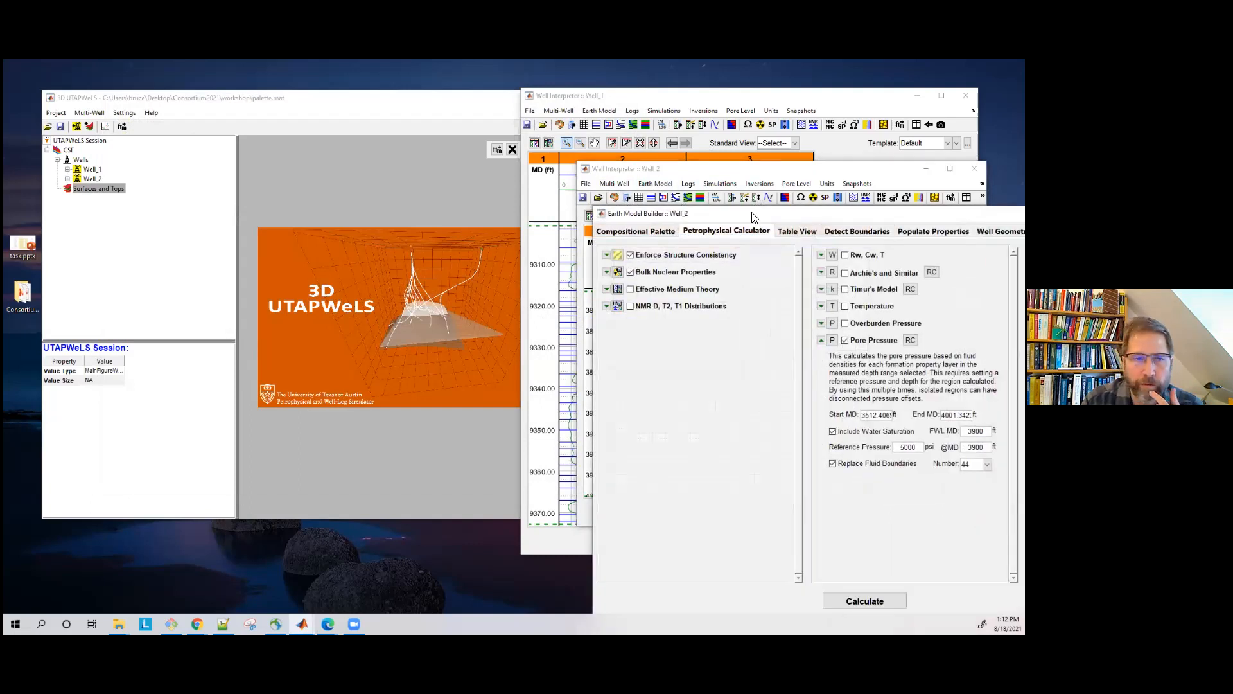
drag(752, 217, 204, 130)
click(686, 171)
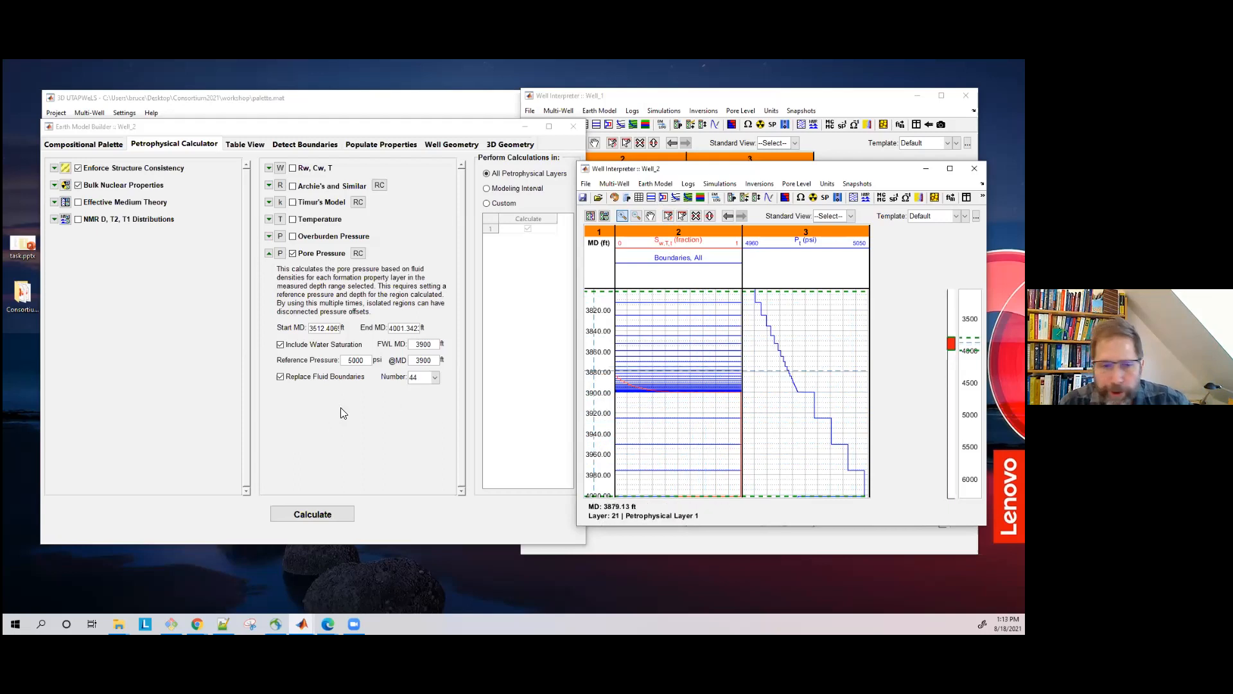
click(423, 379)
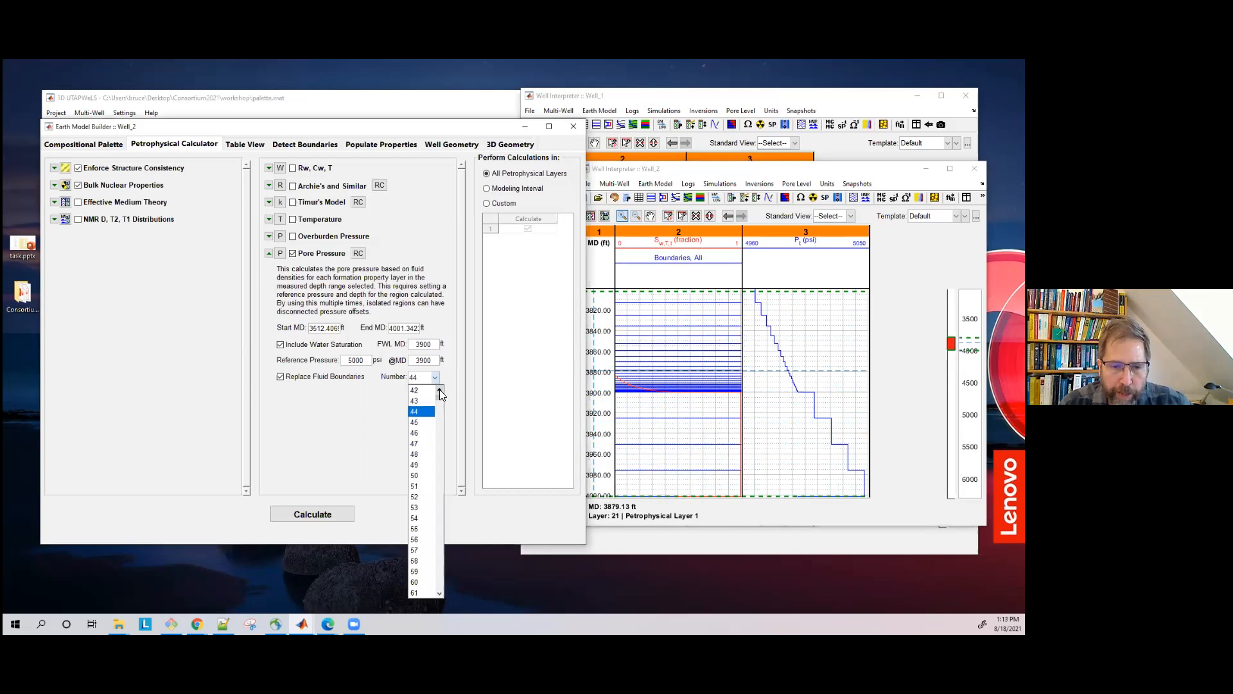
click(448, 369)
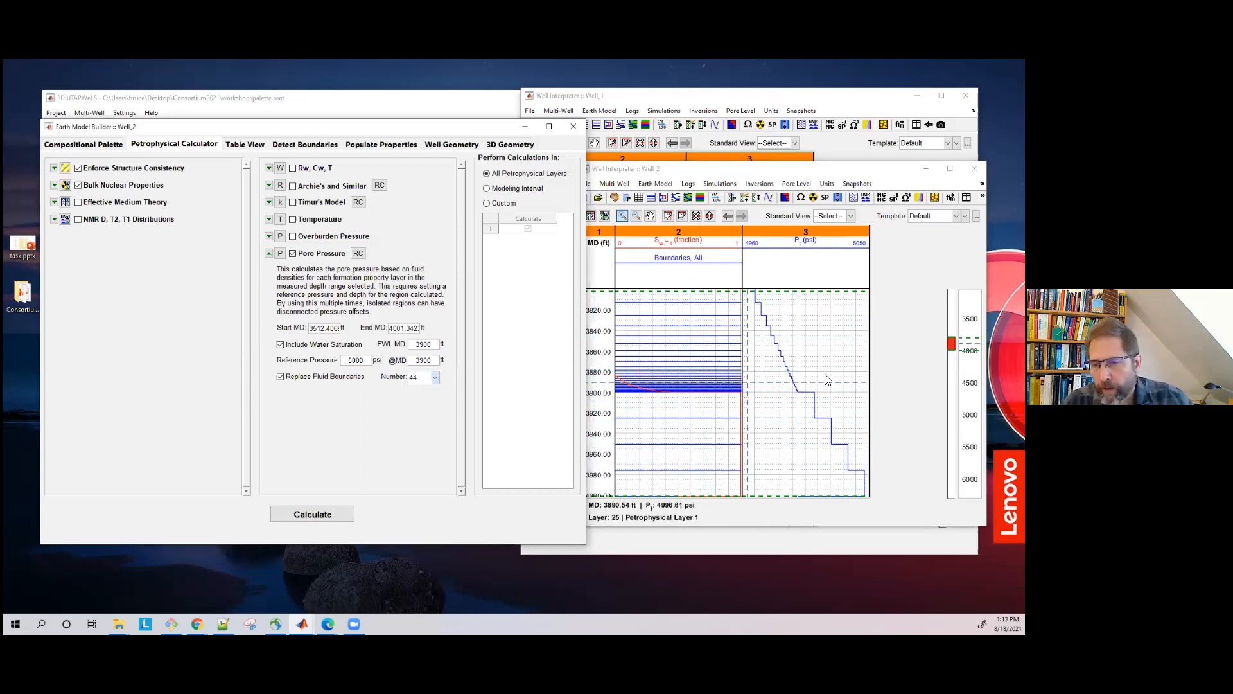
click(678, 210)
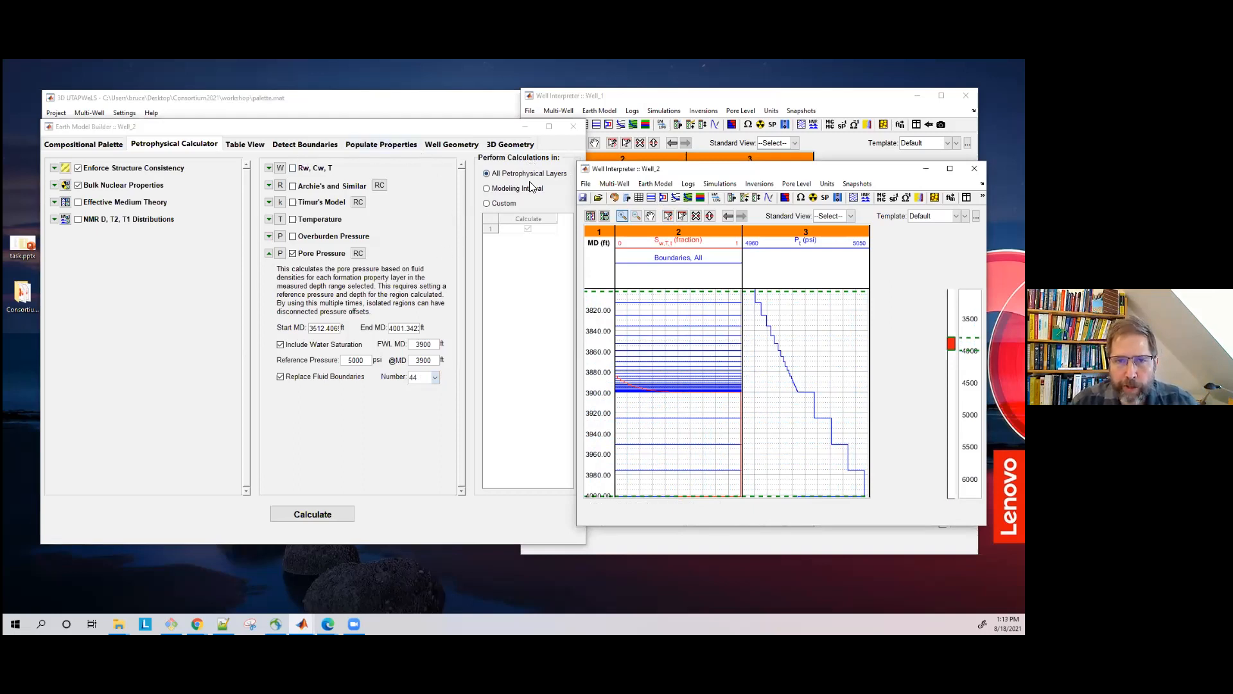
- Review the All Petrophysical Layers, Modeling Interval and Custom calculation scopes, and close the Well_2 Earth Model Builder
click(505, 190)
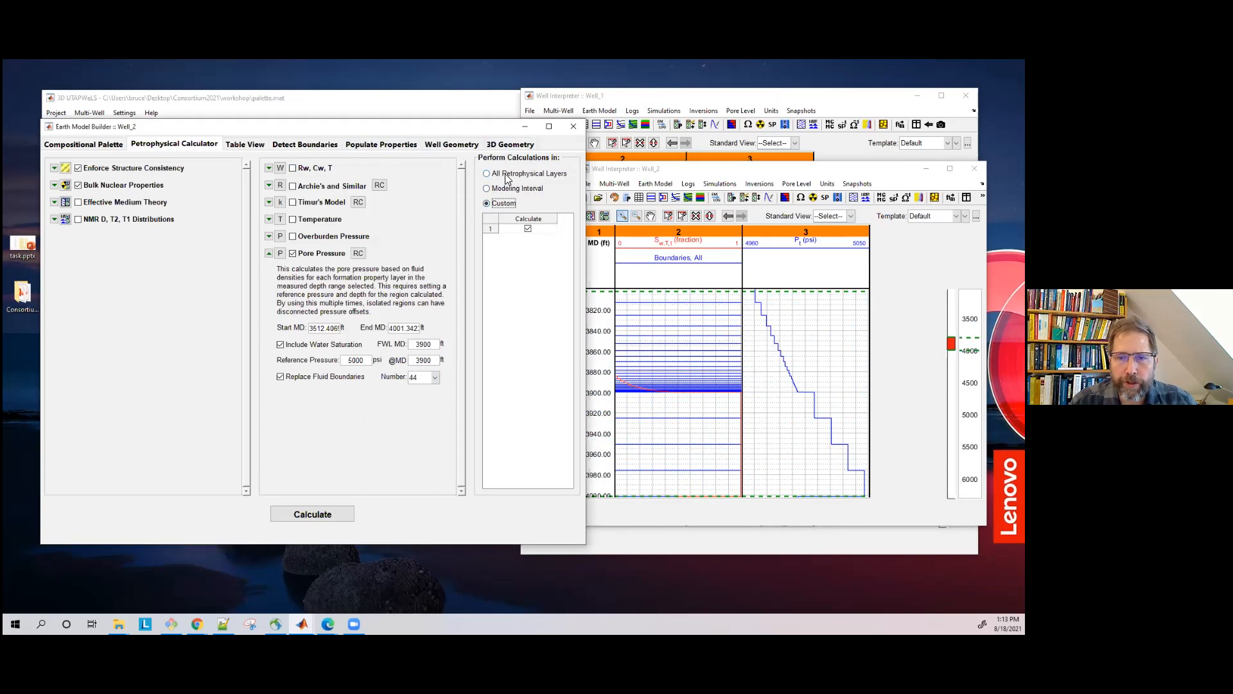
click(507, 175)
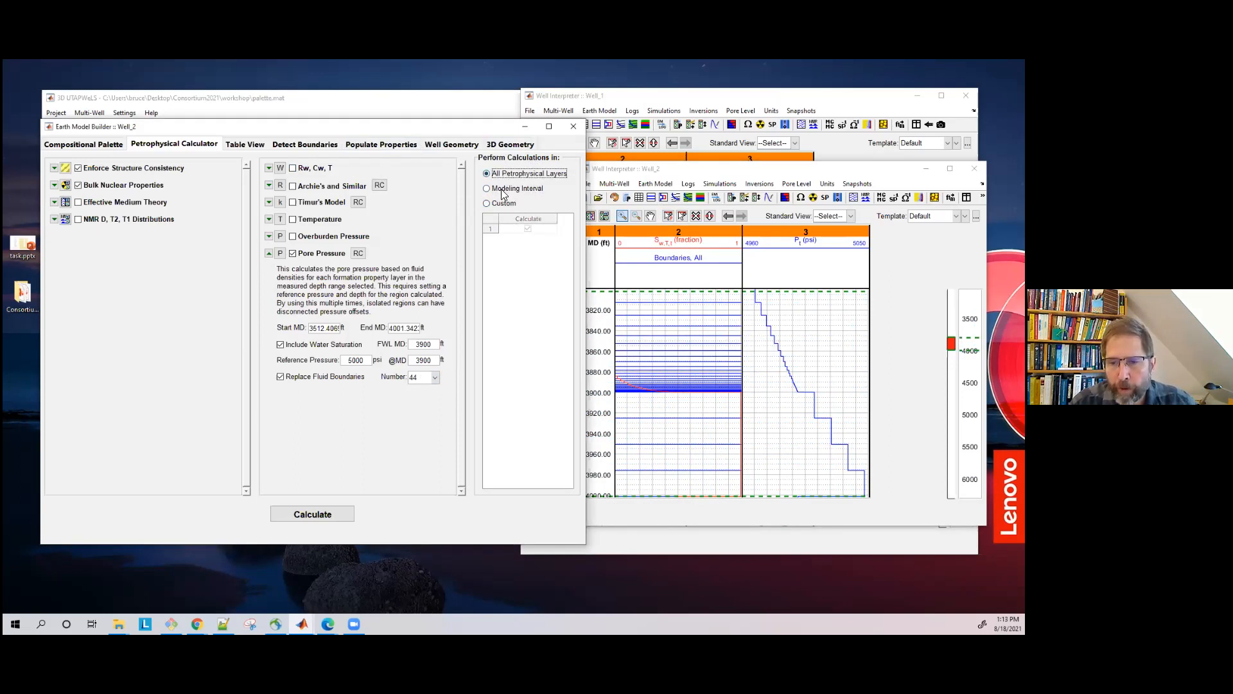
click(507, 191)
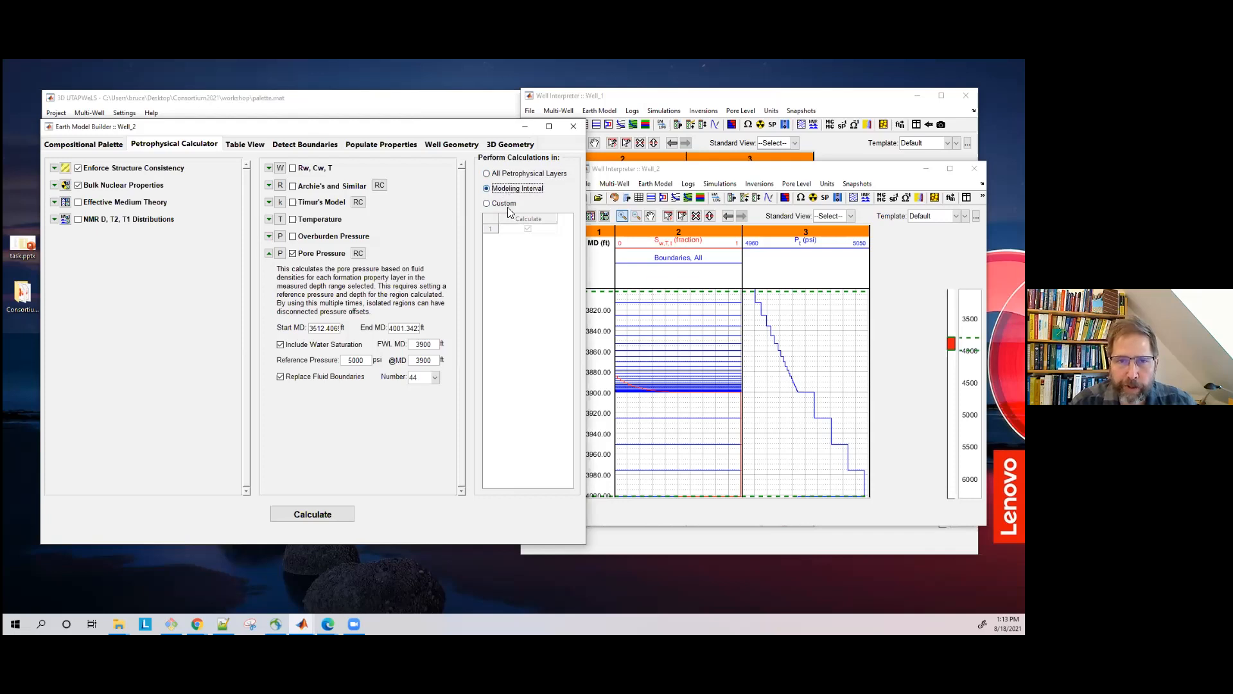
click(504, 204)
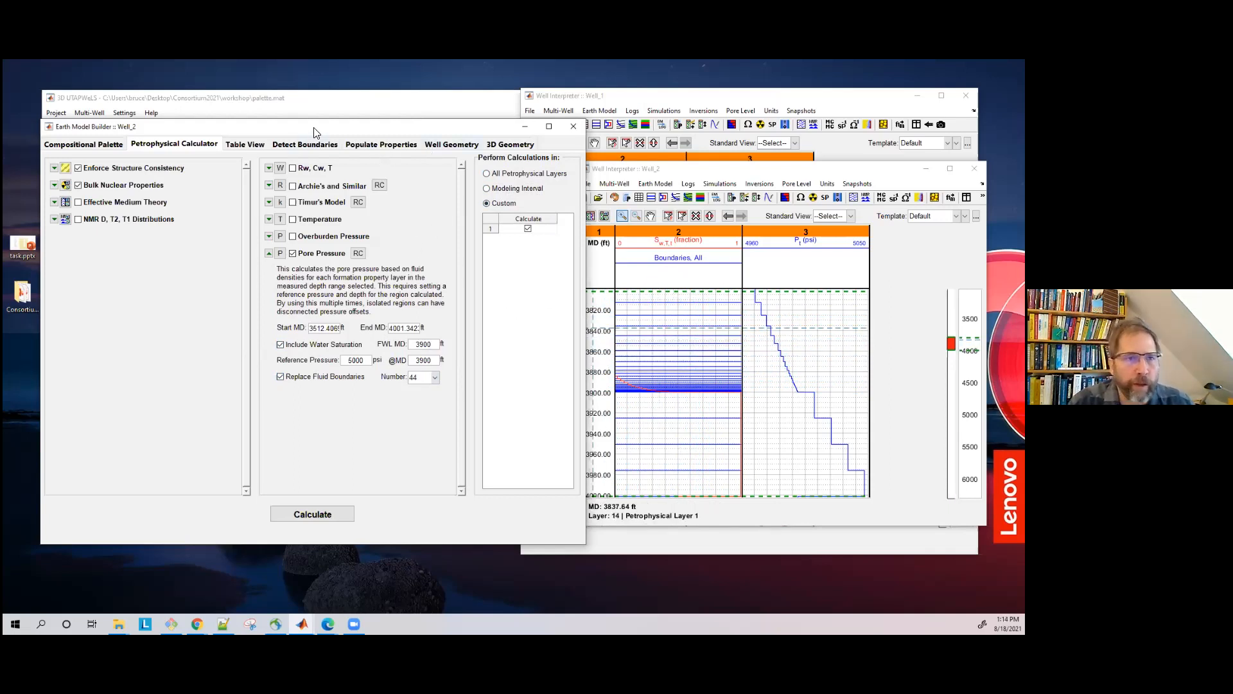
click(573, 128)
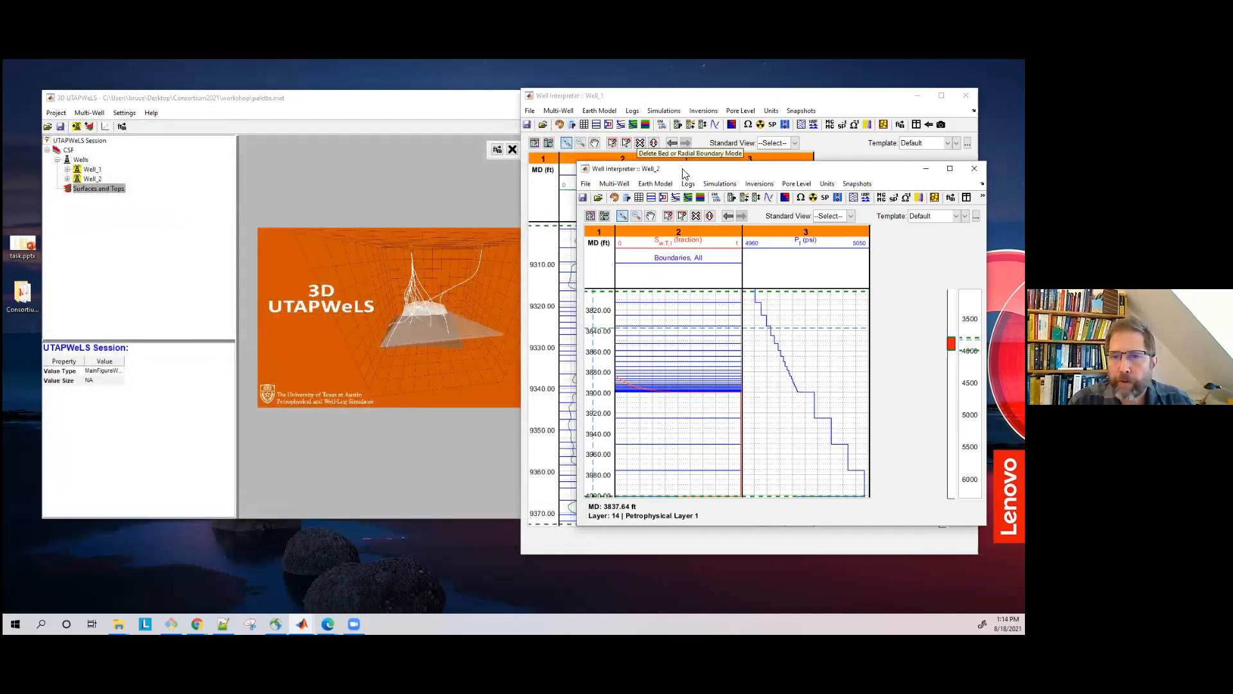
drag(680, 168, 533, 163)
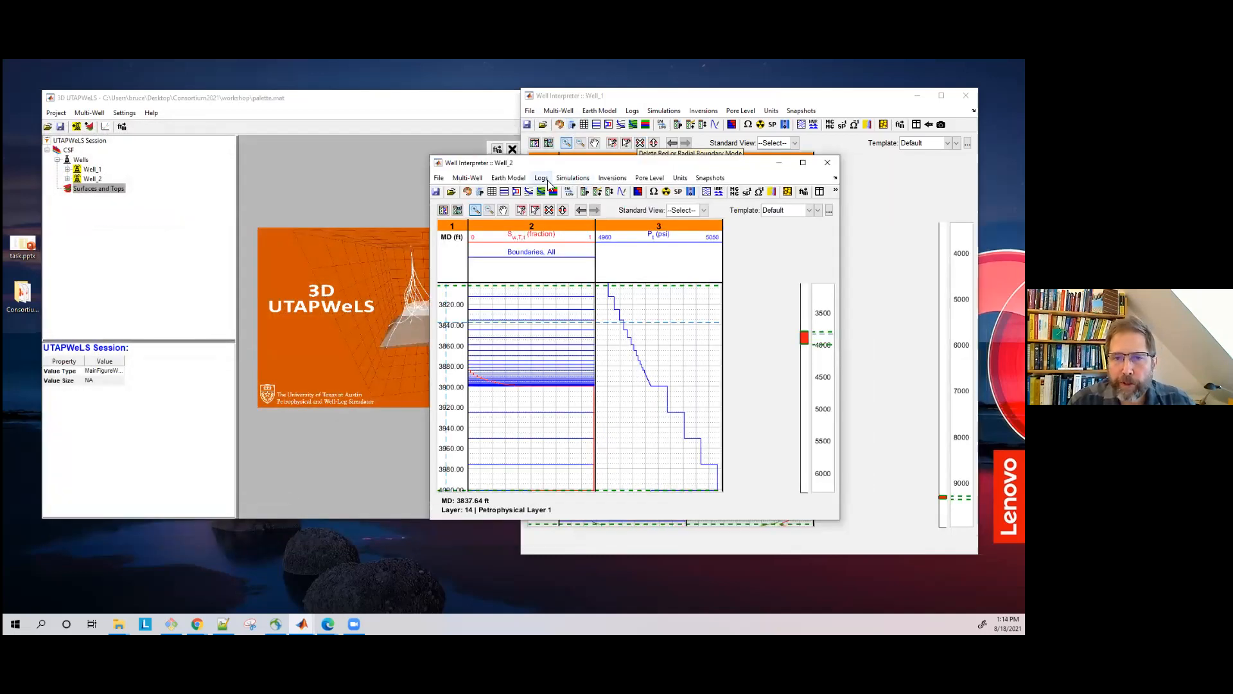
click(584, 192)
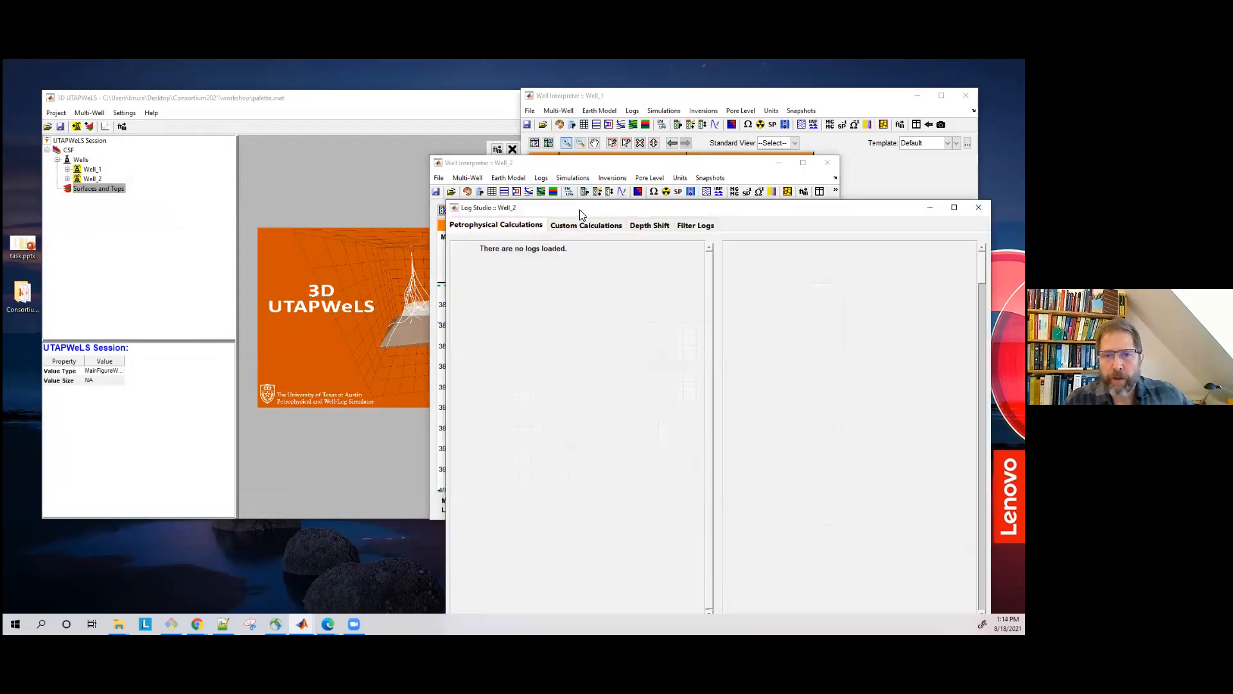
drag(560, 212, 204, 140)
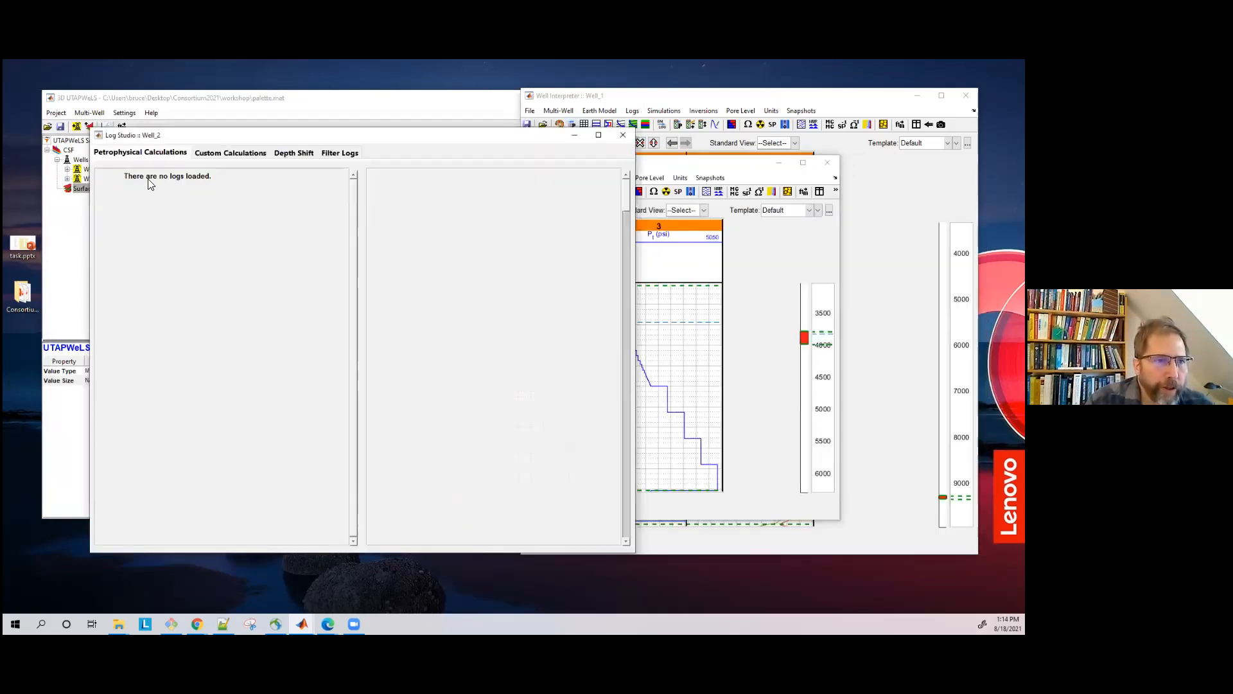
click(620, 135)
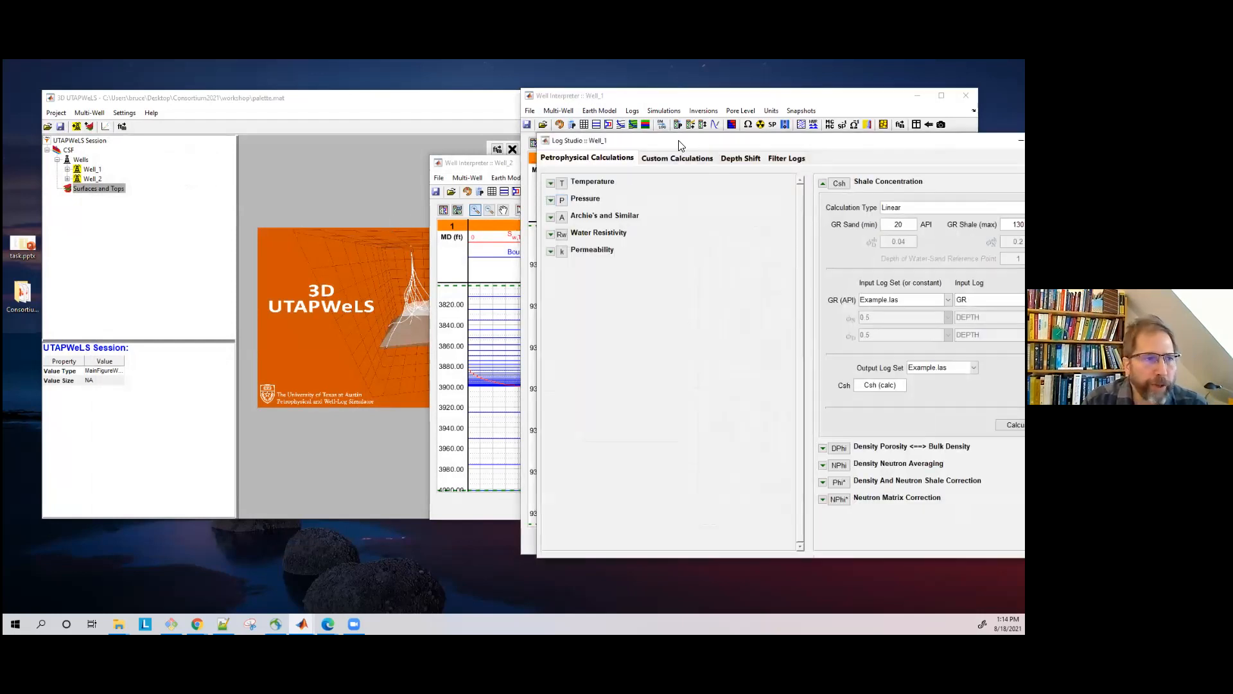
- Review the Archie's and Similar, Pressure, Density Neutron Averaging and Density Porosity calculations in the Log Studio of Well_1
drag(681, 145, 160, 90)
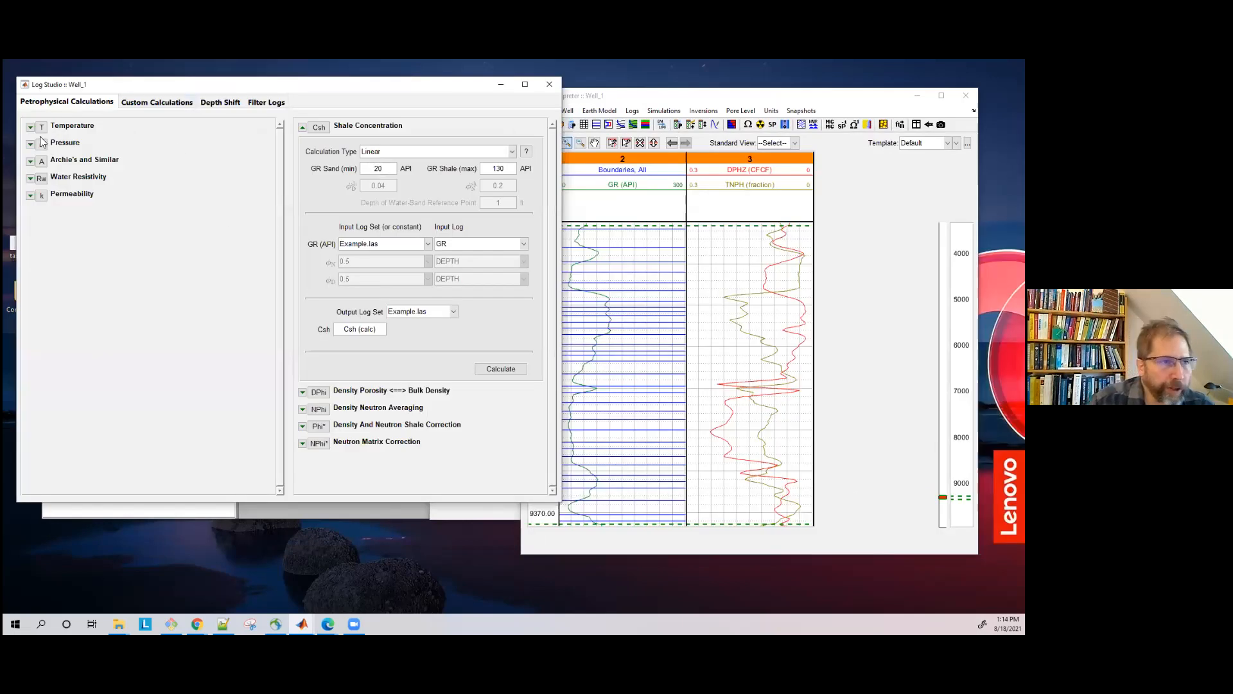
click(30, 162)
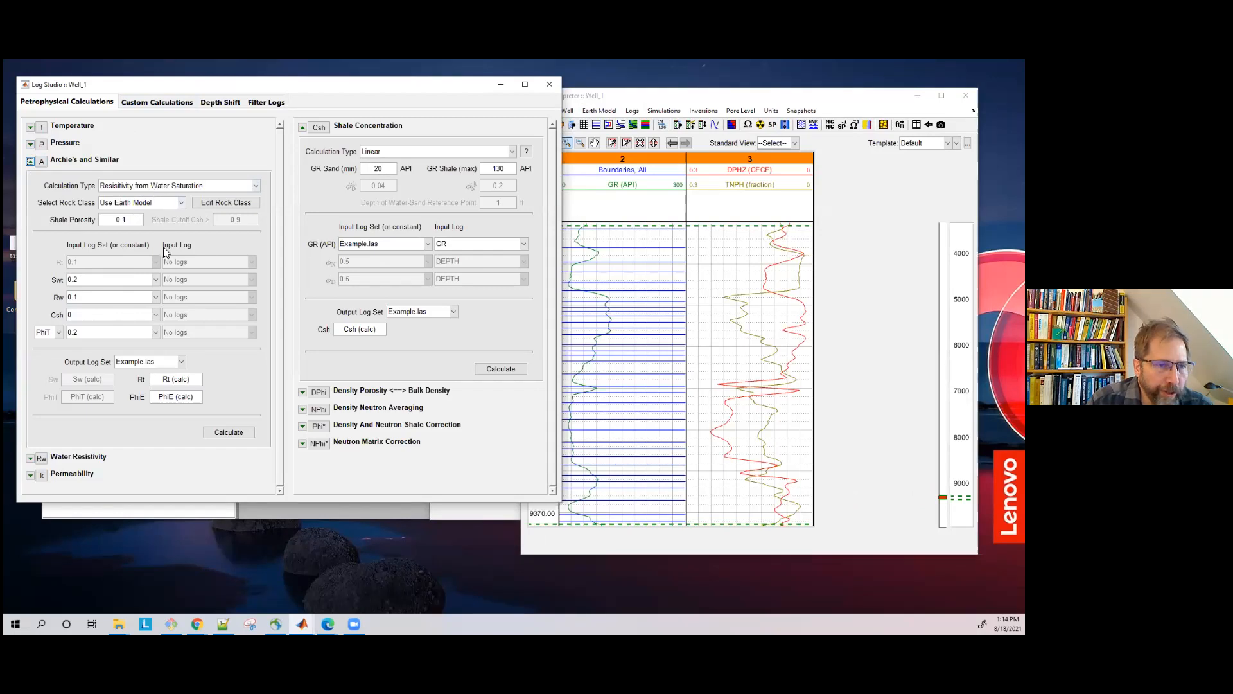
click(30, 144)
click(30, 144)
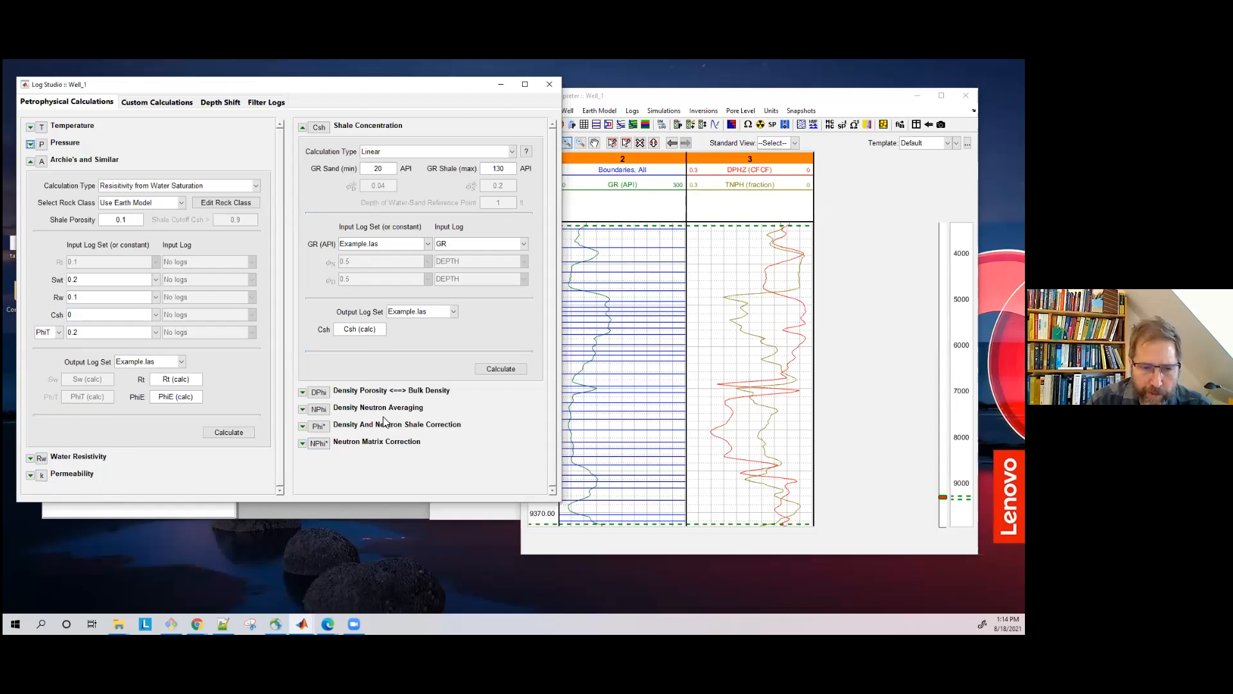
click(305, 408)
click(307, 409)
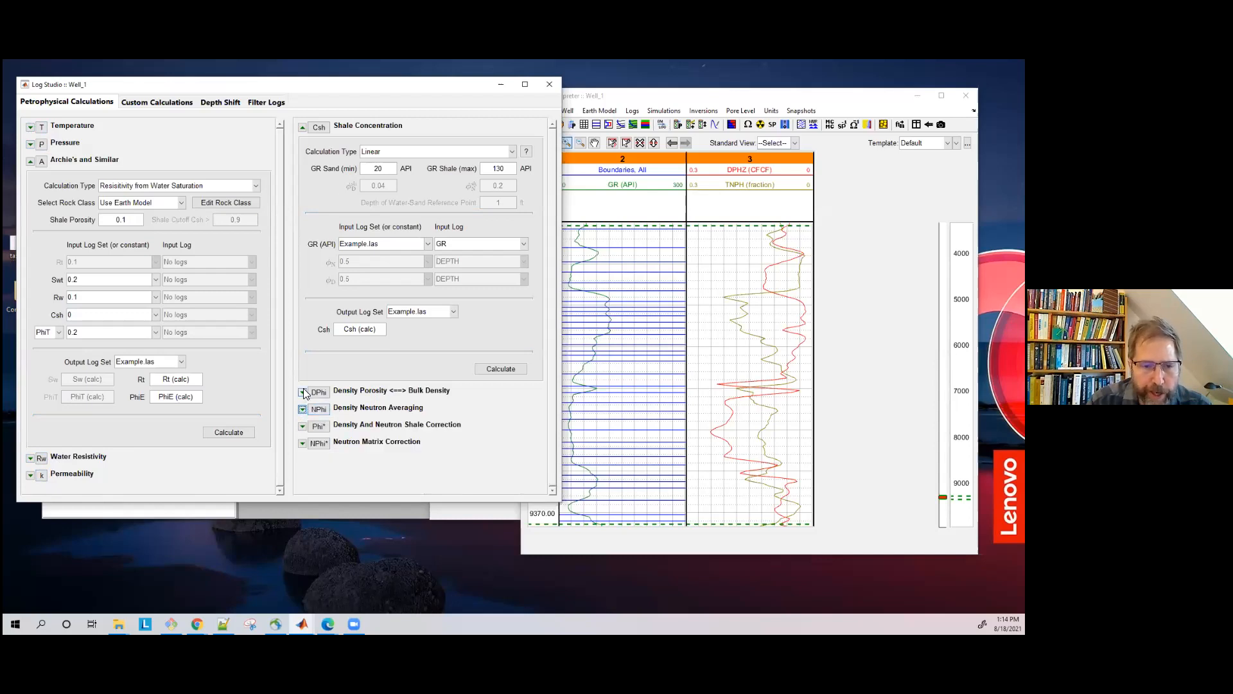
click(303, 393)
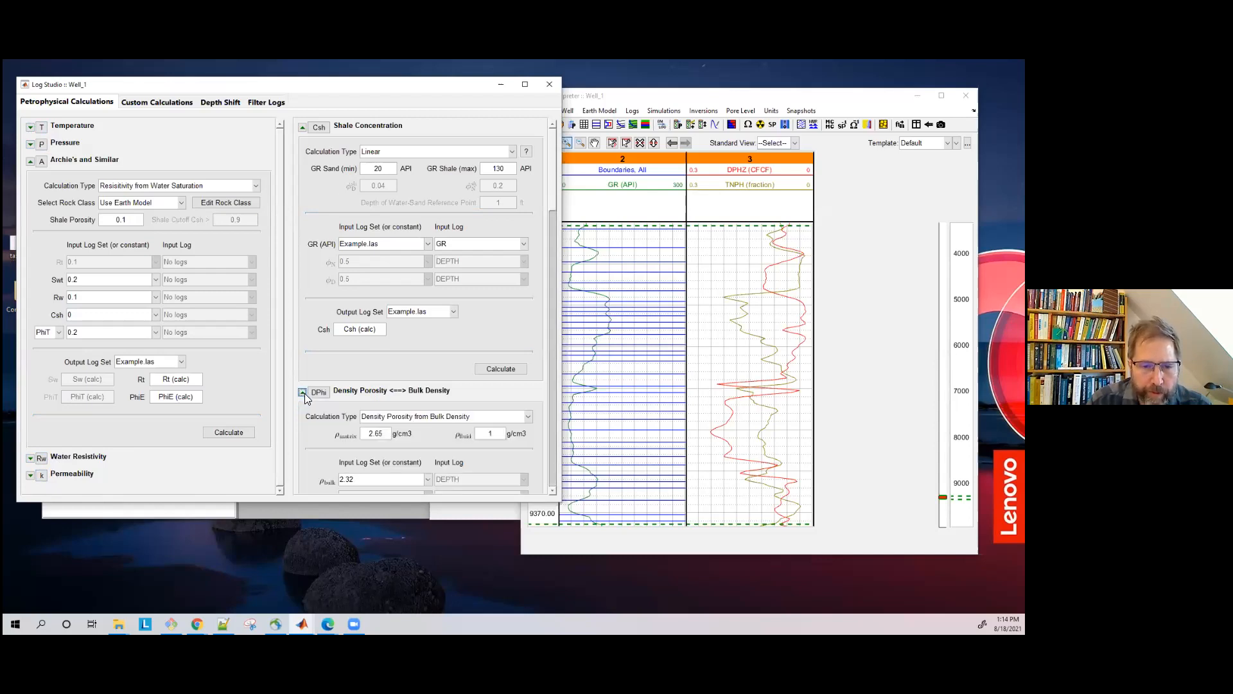
click(303, 393)
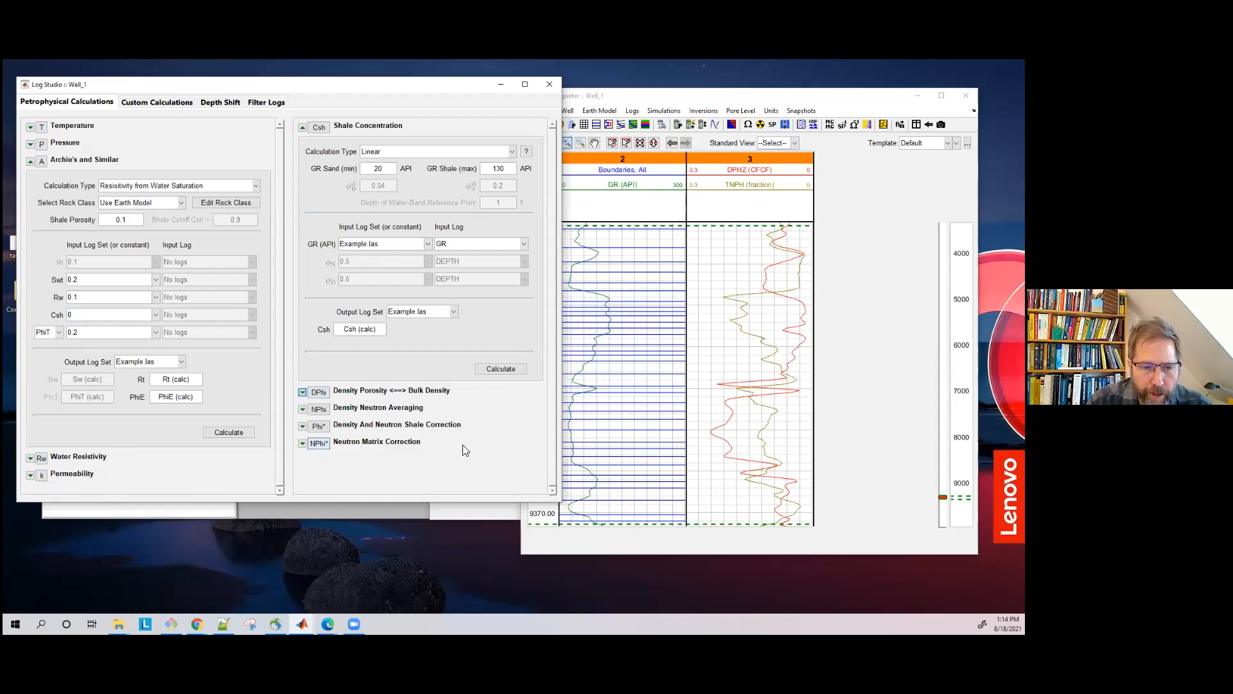
- Examine the GR track of Well_1 and the calculation types available for Shale Concentration
click(757, 208)
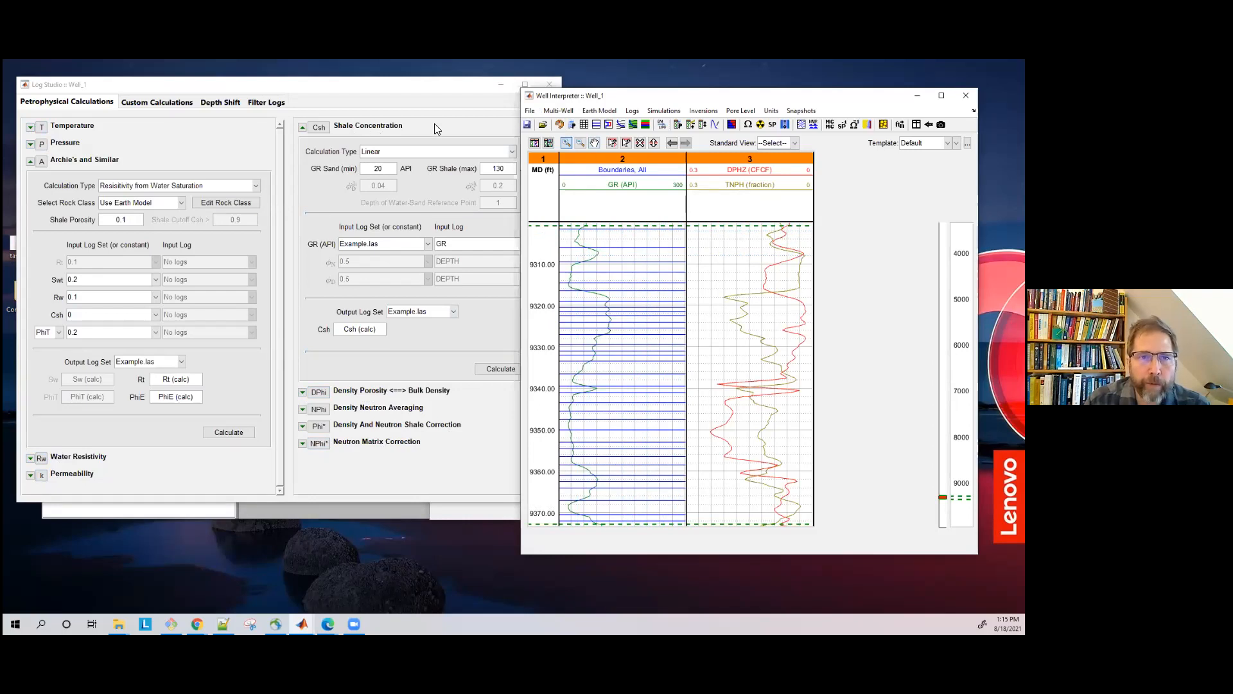
click(430, 91)
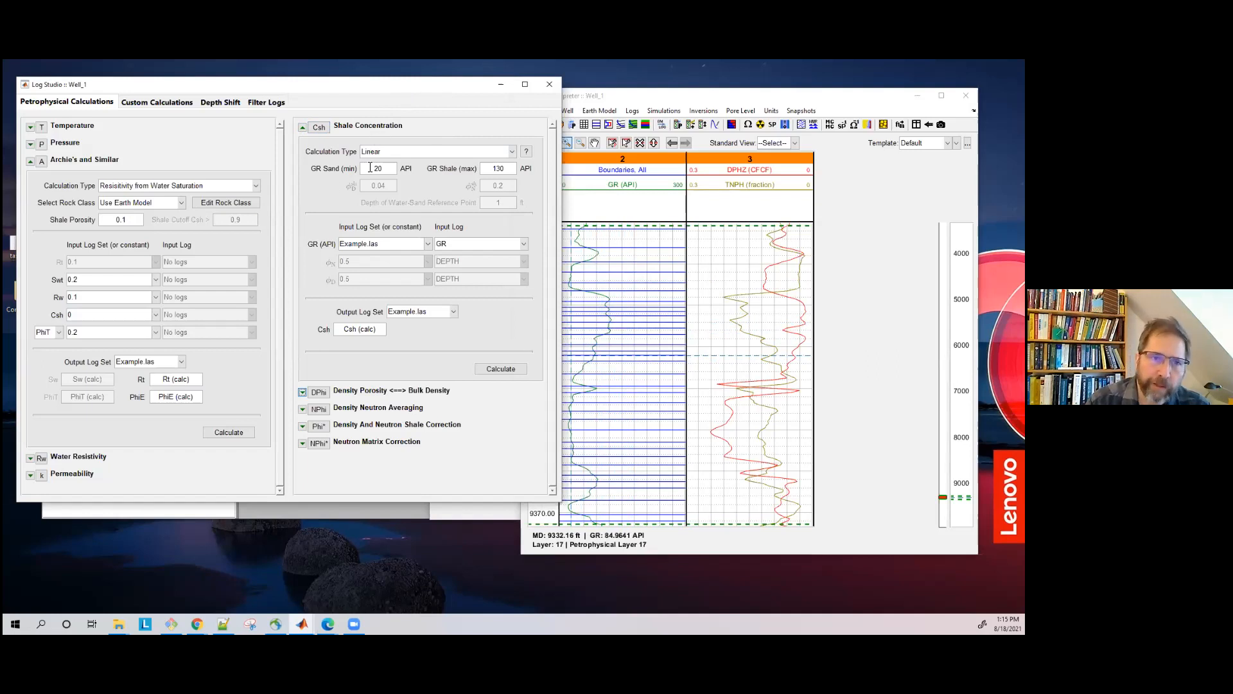
click(385, 153)
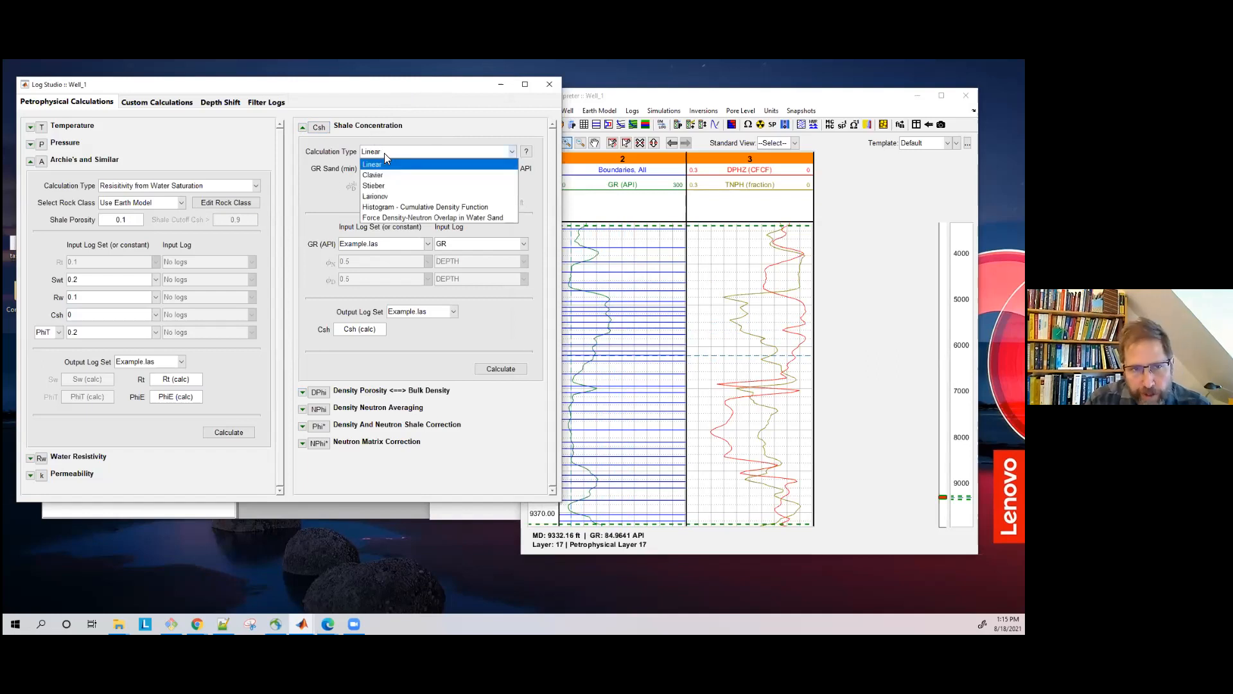
click(383, 151)
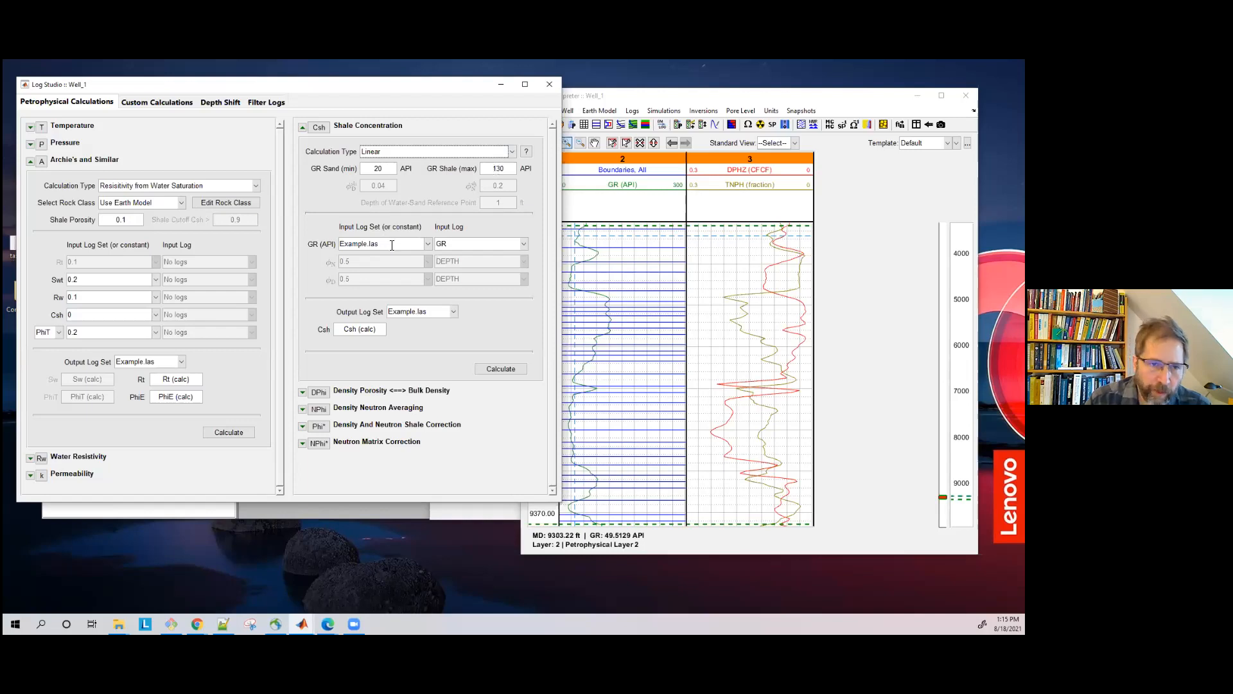
- Calculate the linear shale concentration from the GR log of Example.las, with Csh (calc) as the output log
click(427, 245)
click(427, 246)
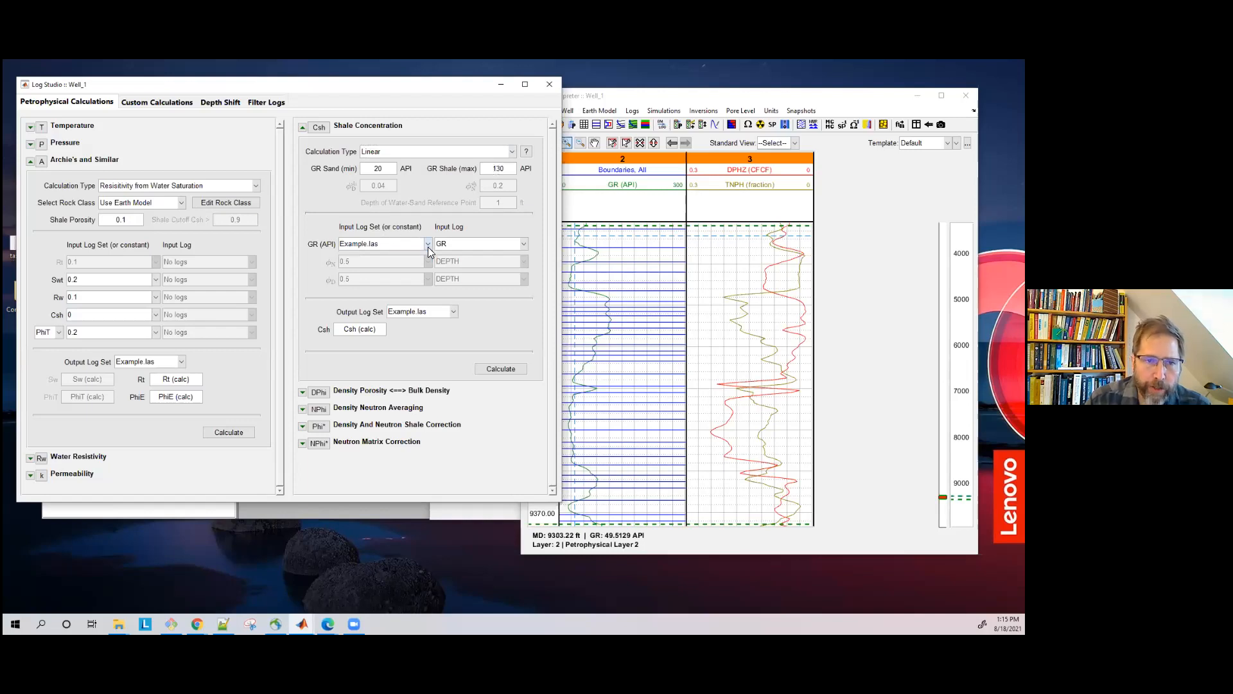
click(513, 245)
click(511, 246)
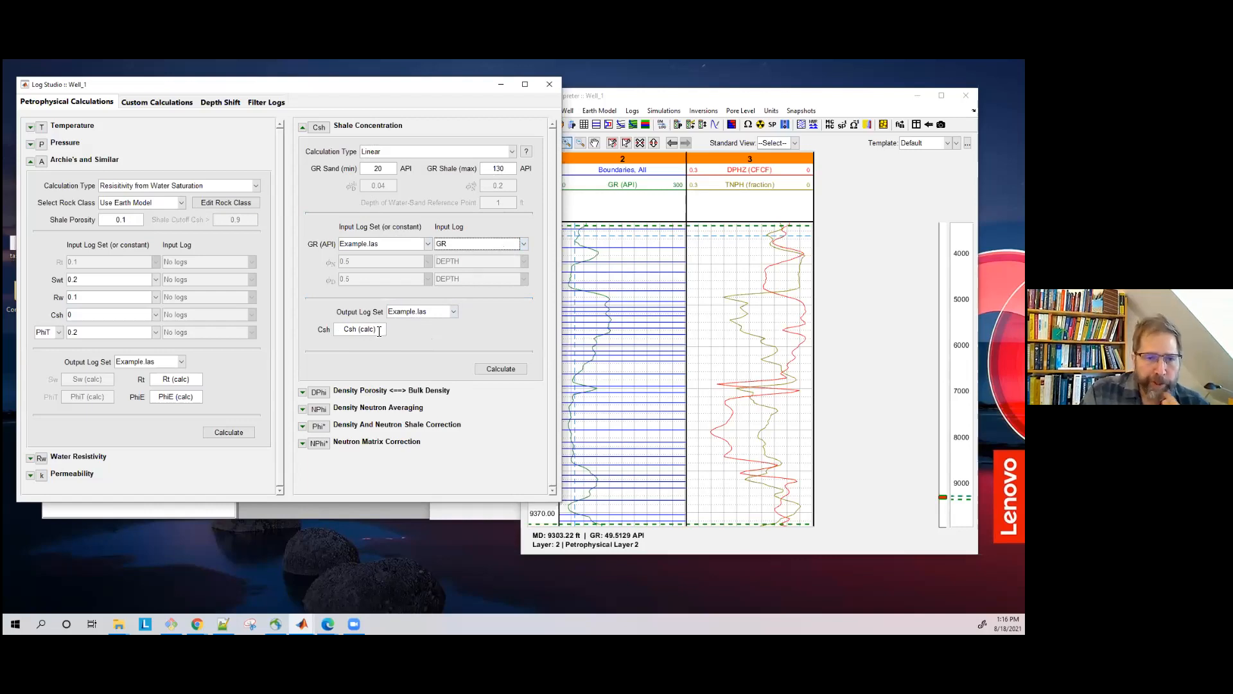
click(500, 368)
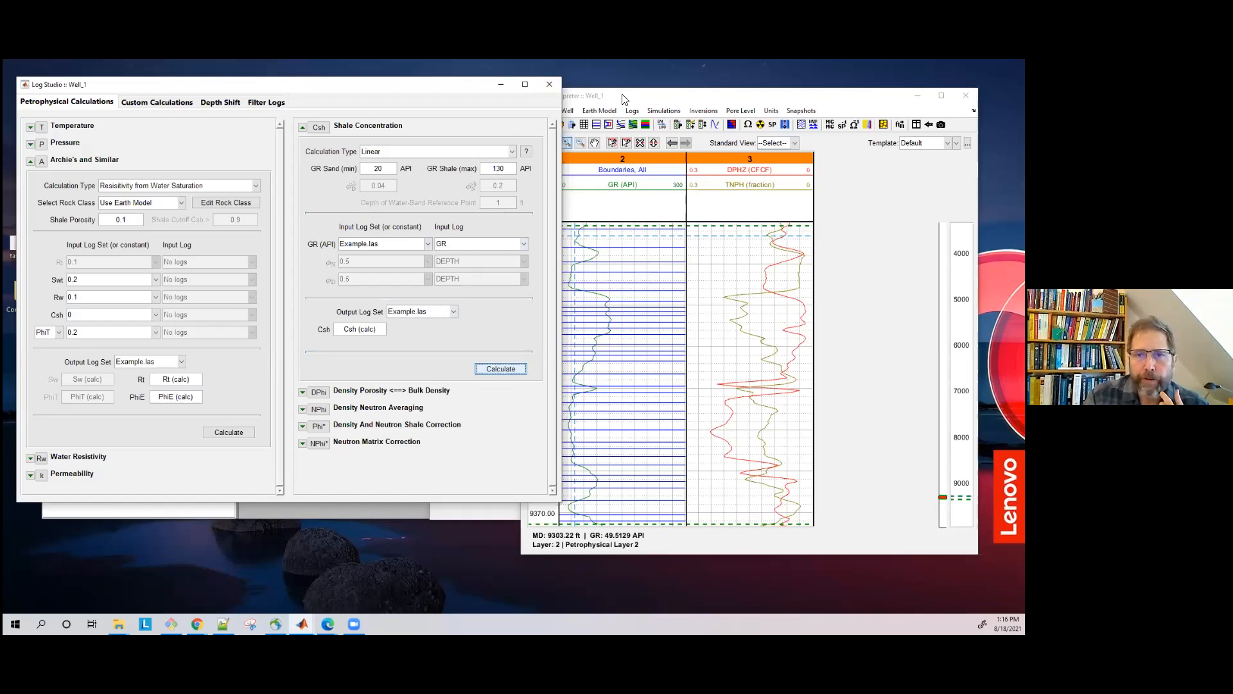
- Locate the Csh (calc) log under Example.las of Well_1 in the project tree
click(321, 514)
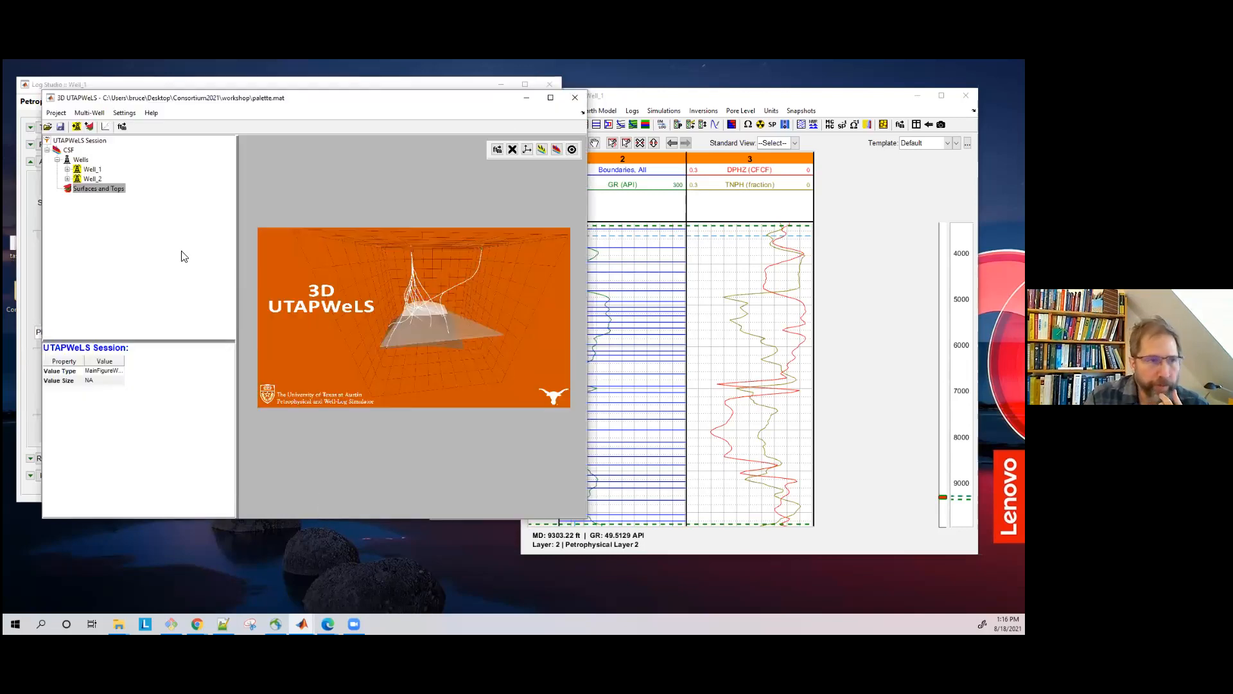
click(68, 170)
click(77, 179)
click(87, 188)
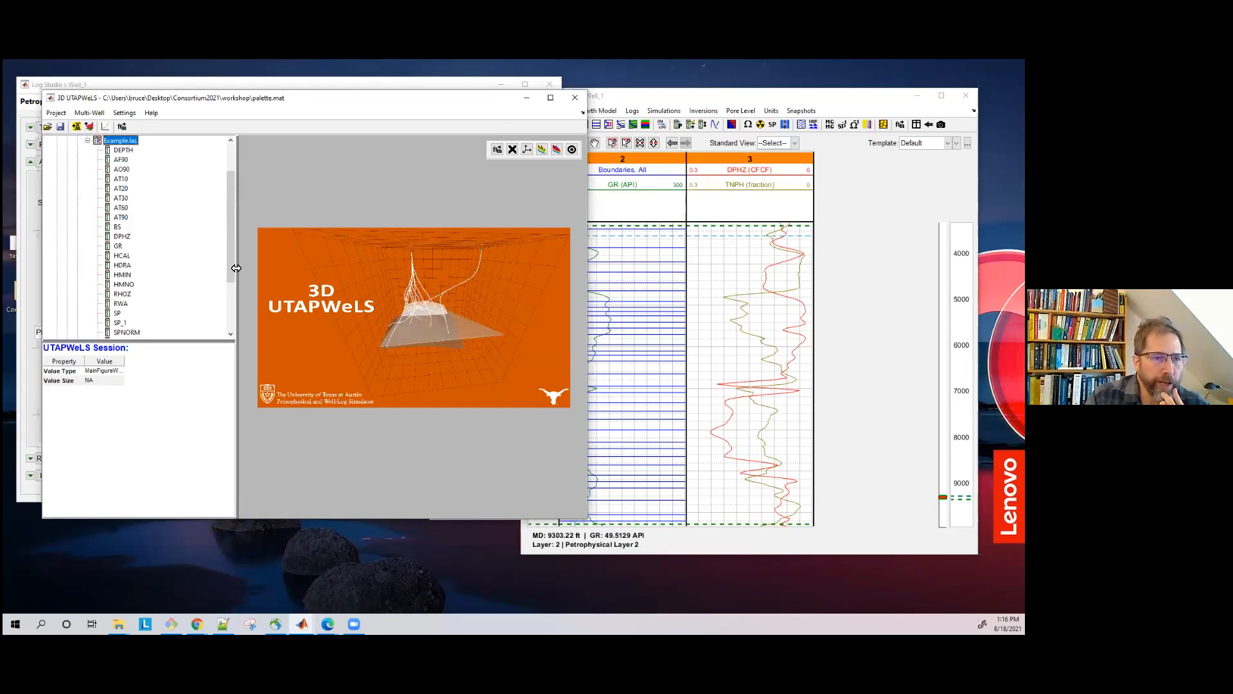
scroll(231, 267, down, 3)
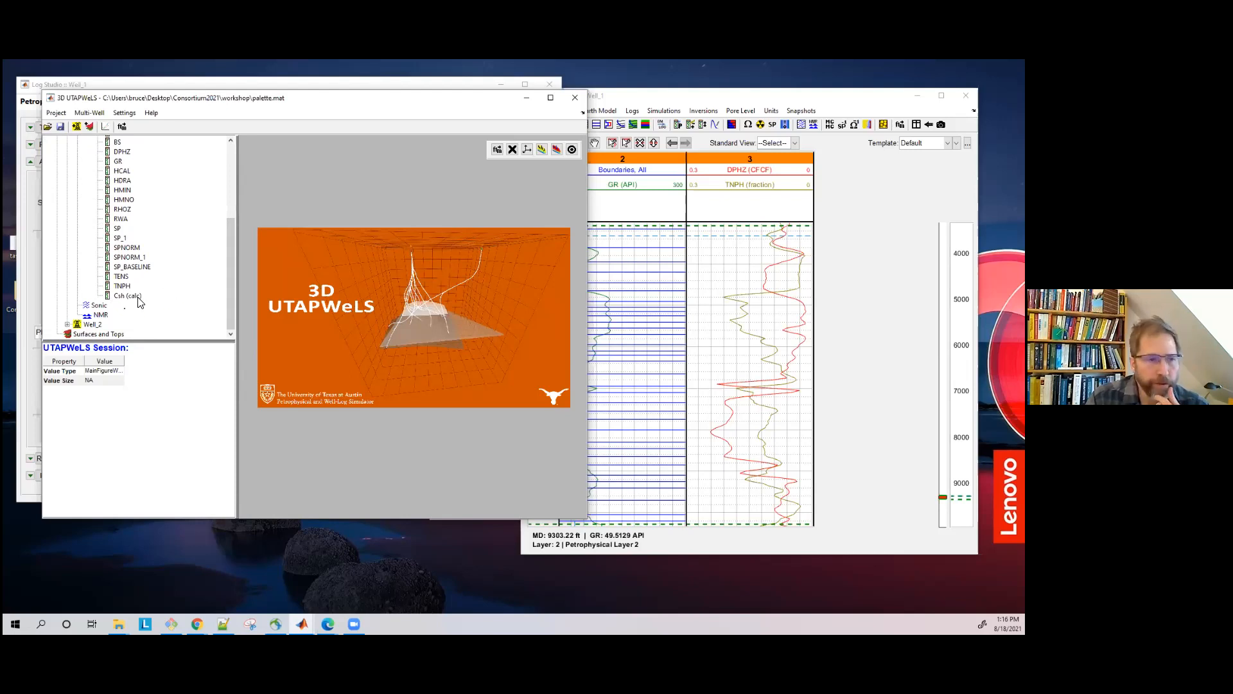
- Add a plot of the Csh (calc) curve from Example.las to track 2 of Well_1
click(668, 204)
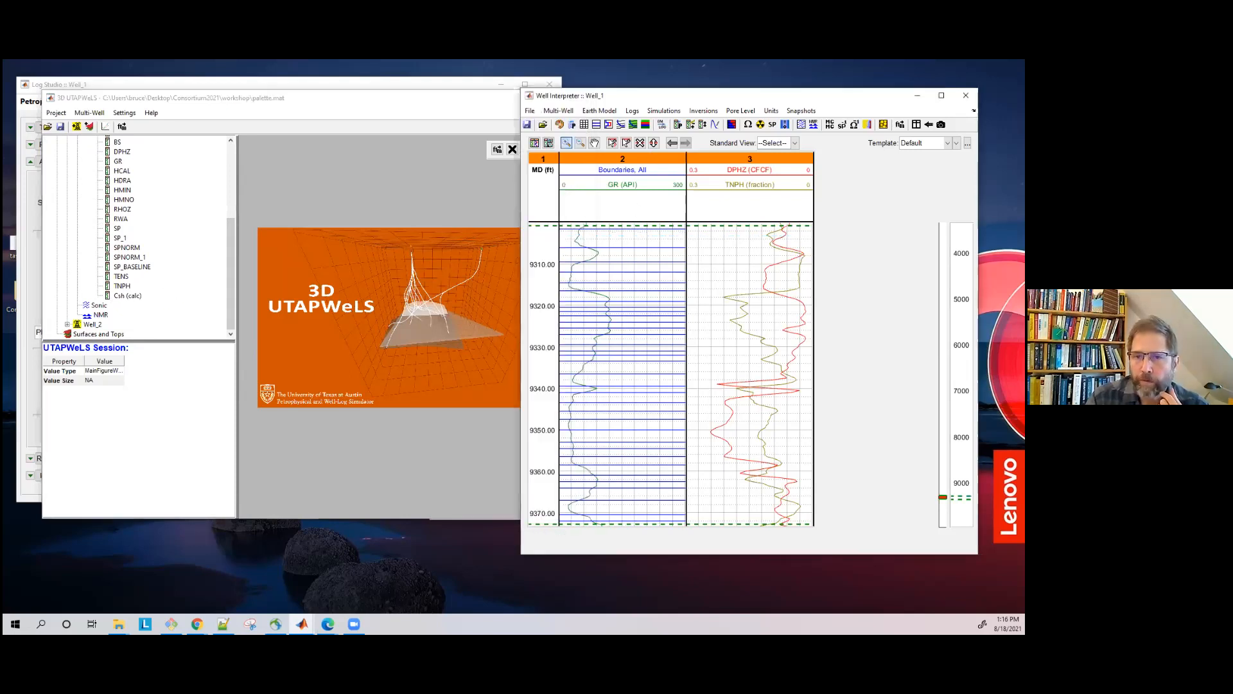
double_click(643, 210)
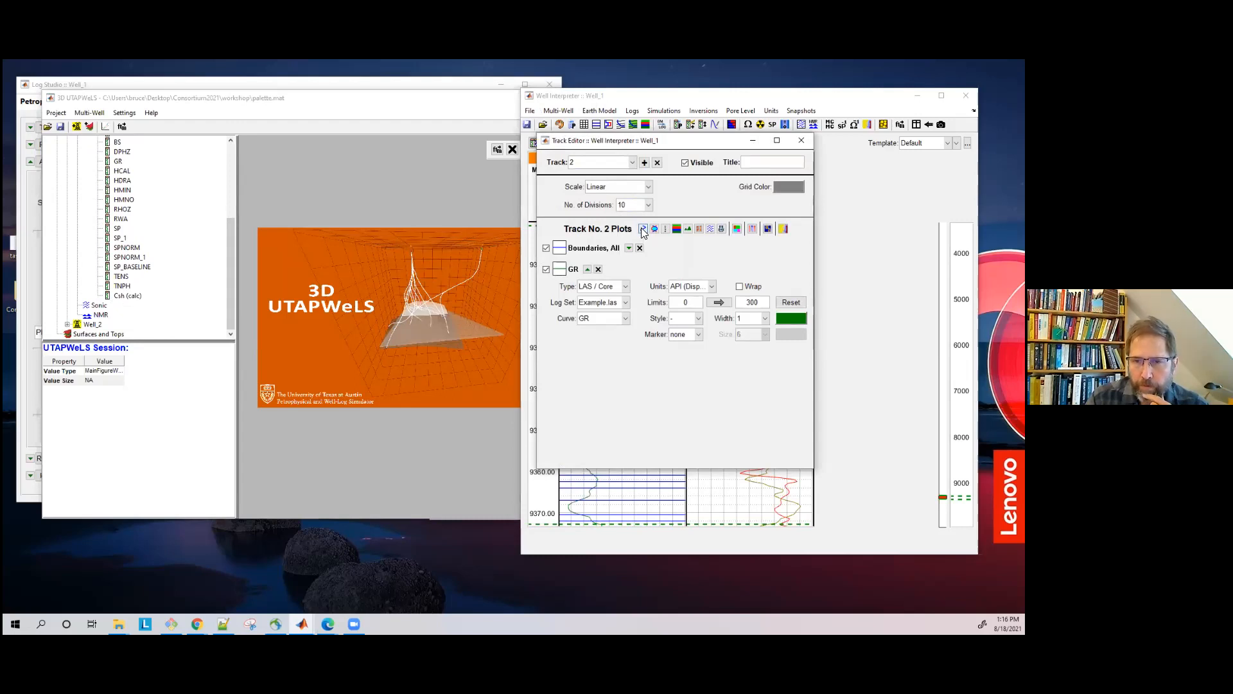
click(643, 230)
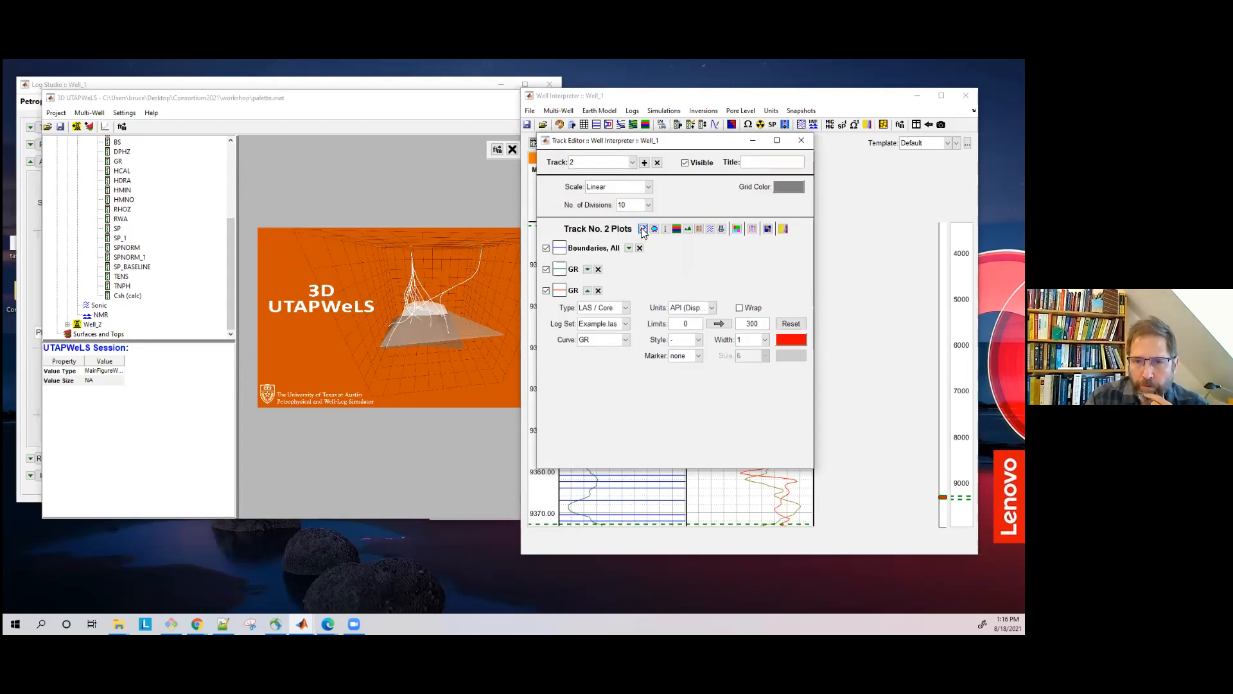
click(601, 340)
click(571, 407)
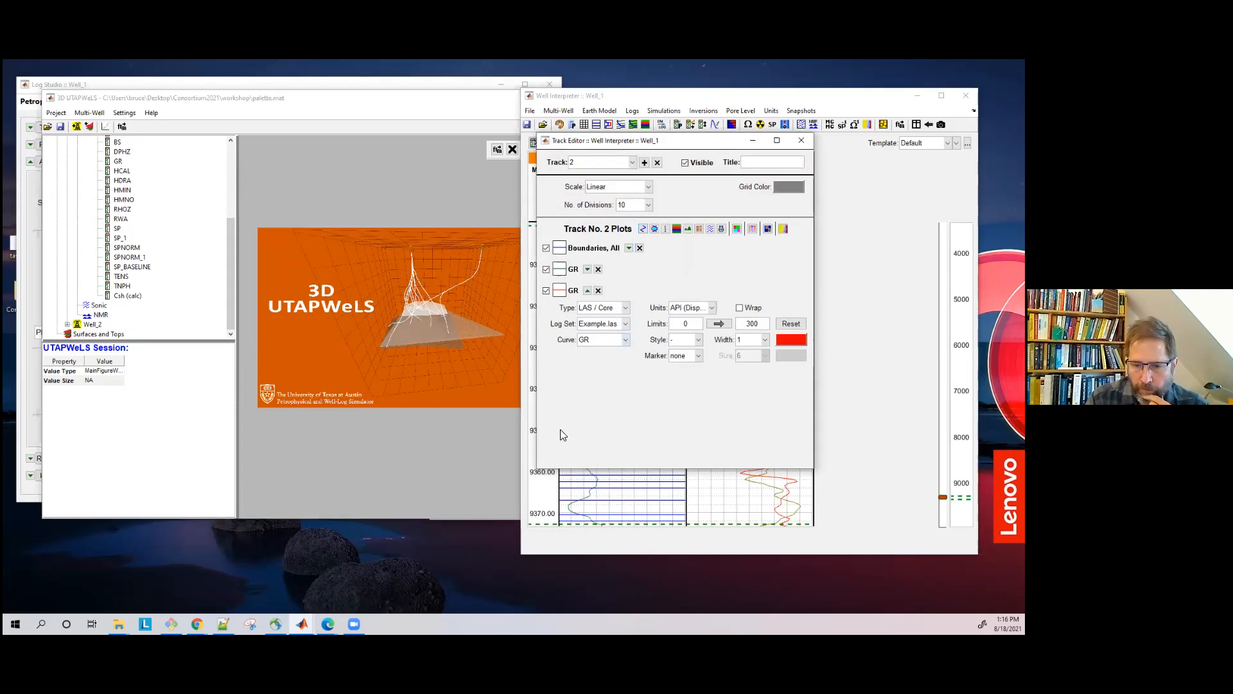
click(610, 340)
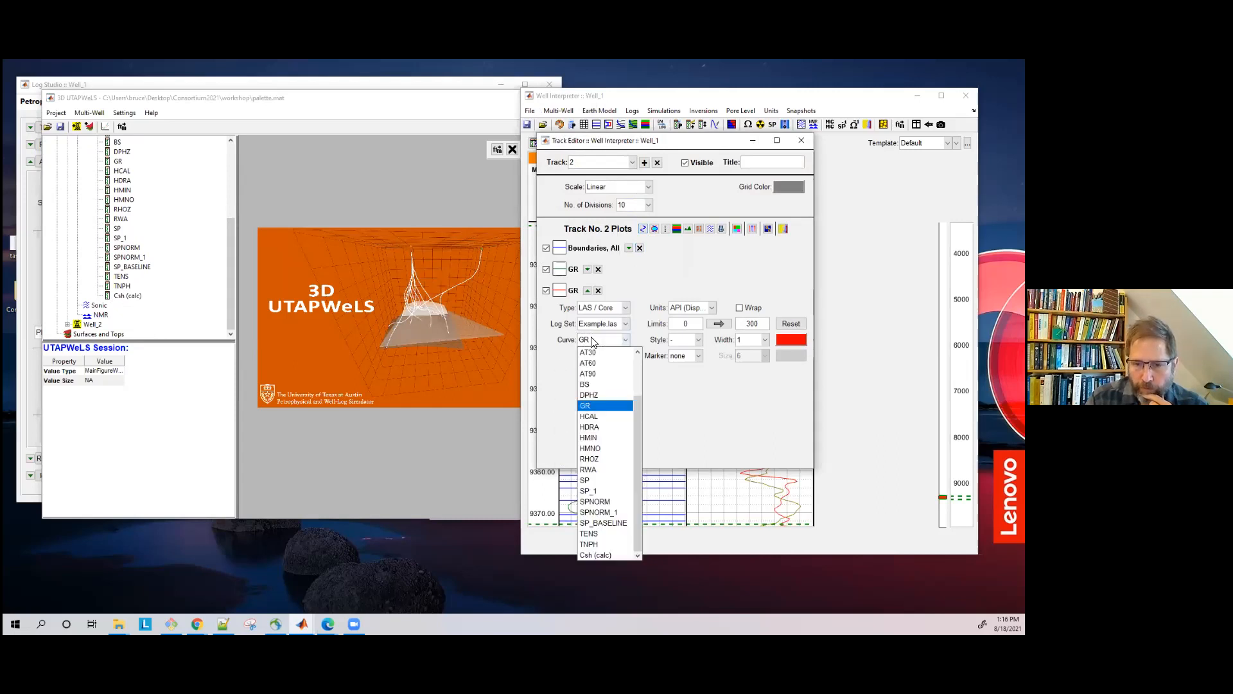
click(615, 553)
drag(701, 146, 365, 115)
click(476, 108)
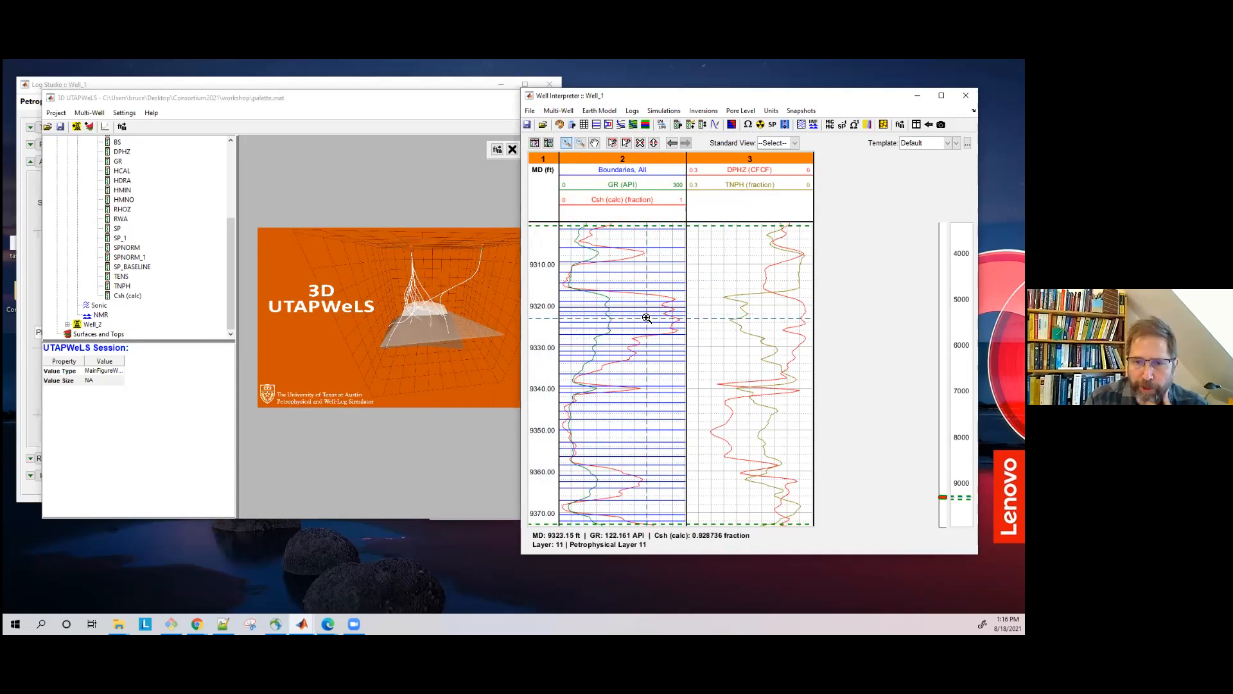
- Check the shale concentration assignment among the Earth Model Builder's populate properties for Well_1, and slightly shorten the track headers
click(608, 125)
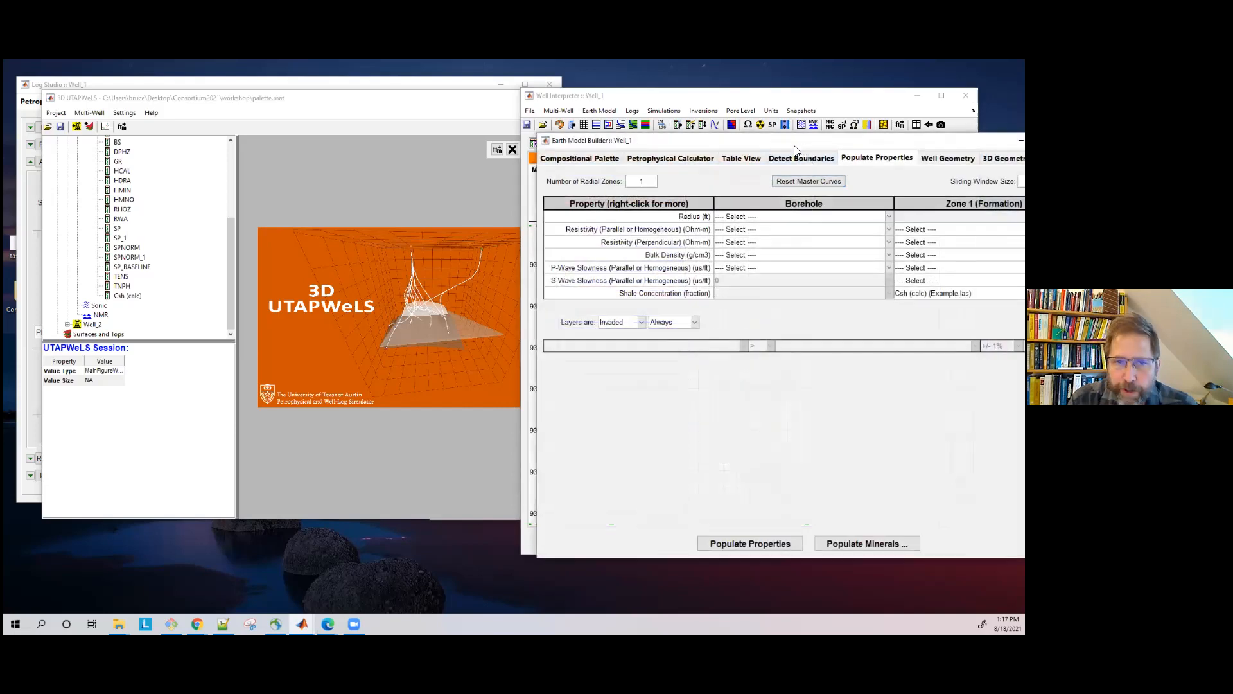
drag(794, 145, 360, 109)
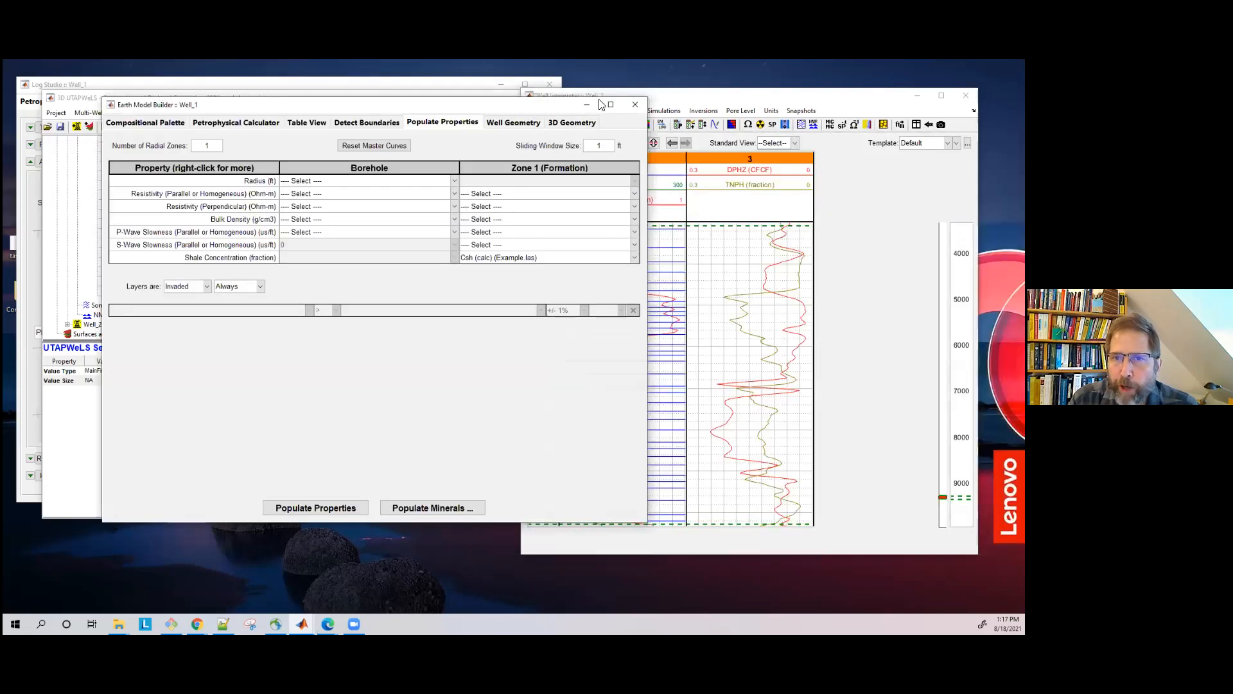
click(634, 107)
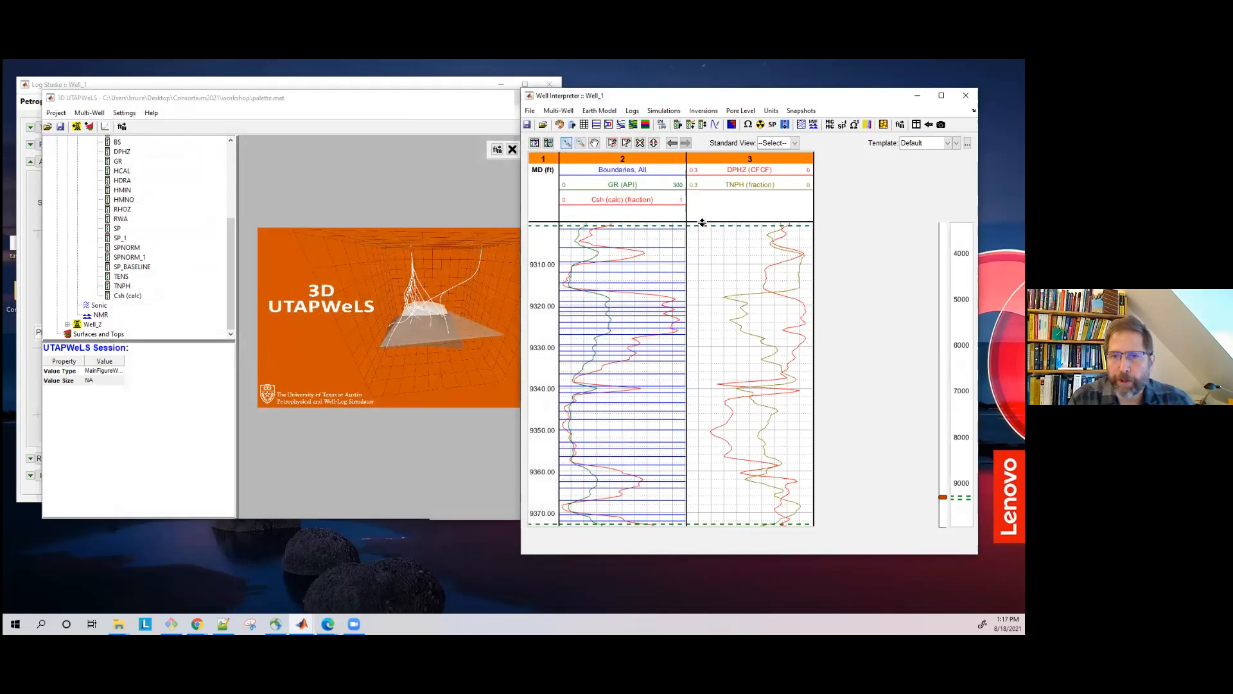
drag(702, 222, 701, 216)
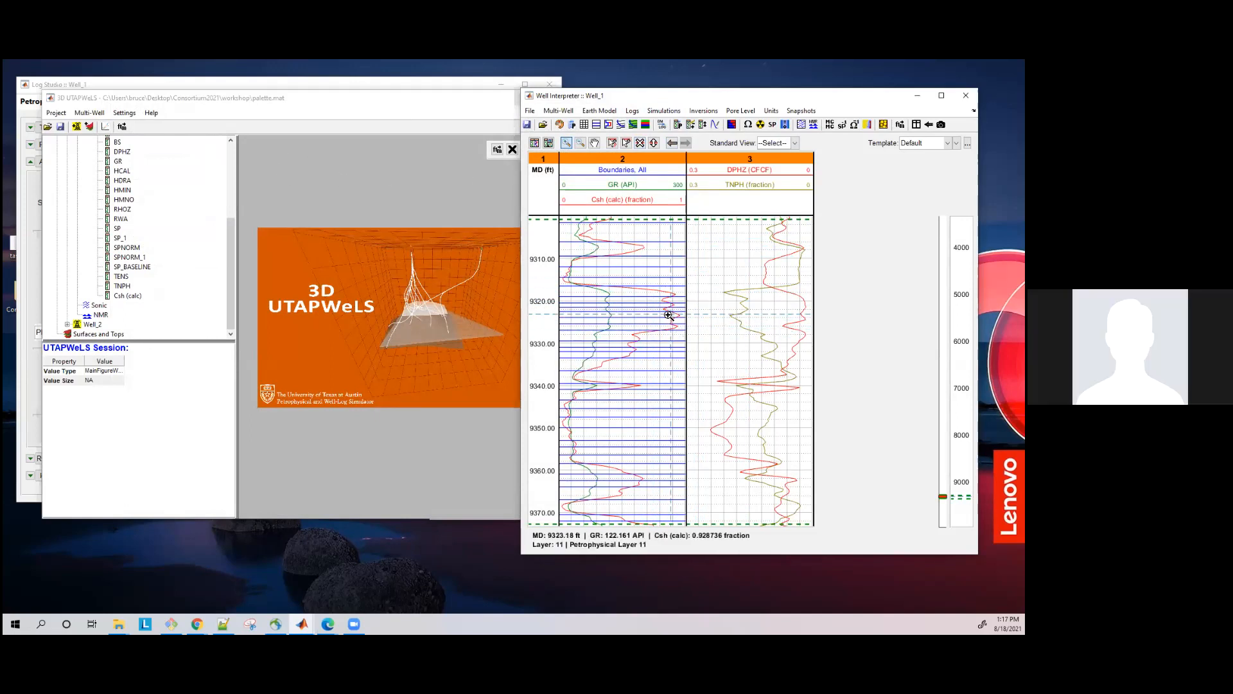
- Recalculate the linear shale concentration with GR Shale (max) set to 150 API, and collapse the Shale Concentration section
click(343, 84)
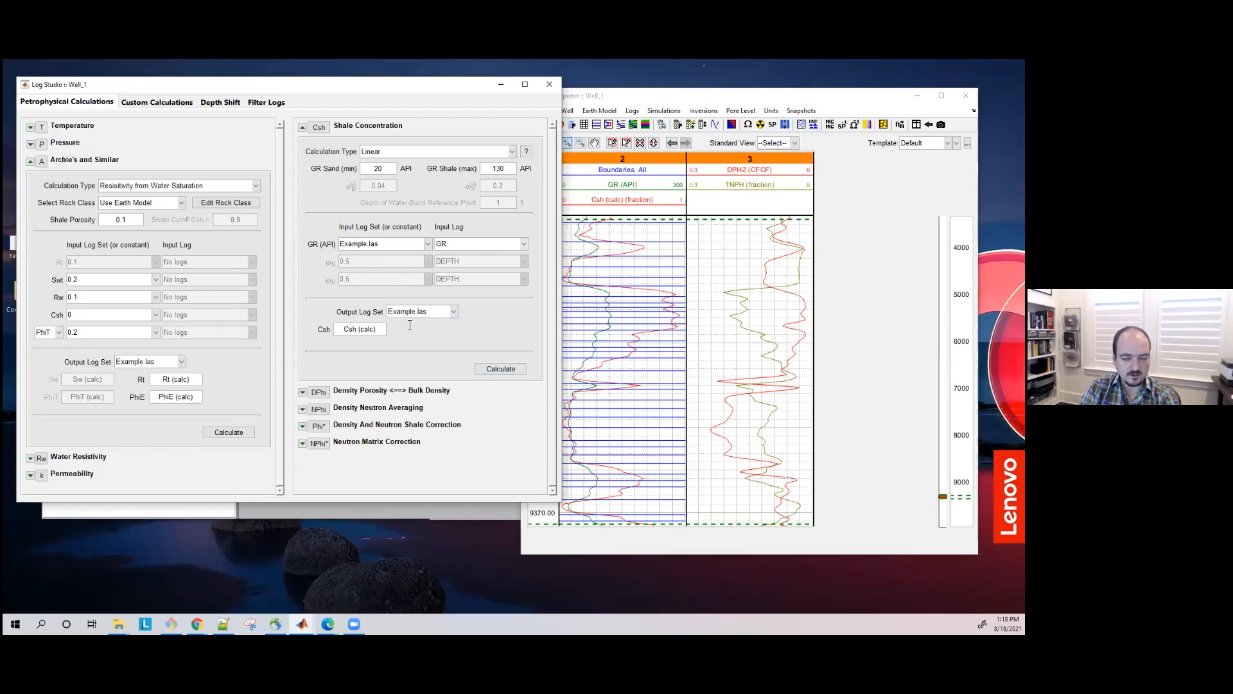
double_click(509, 168)
text(150)
click(519, 372)
click(520, 370)
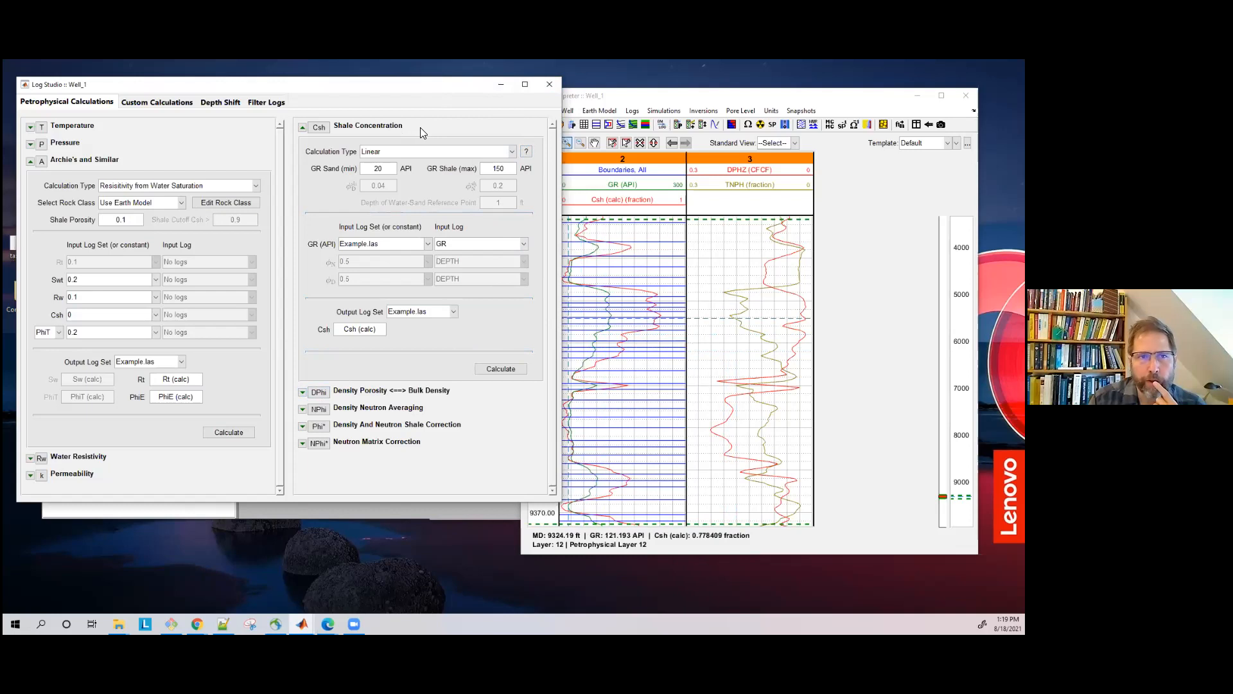
click(302, 129)
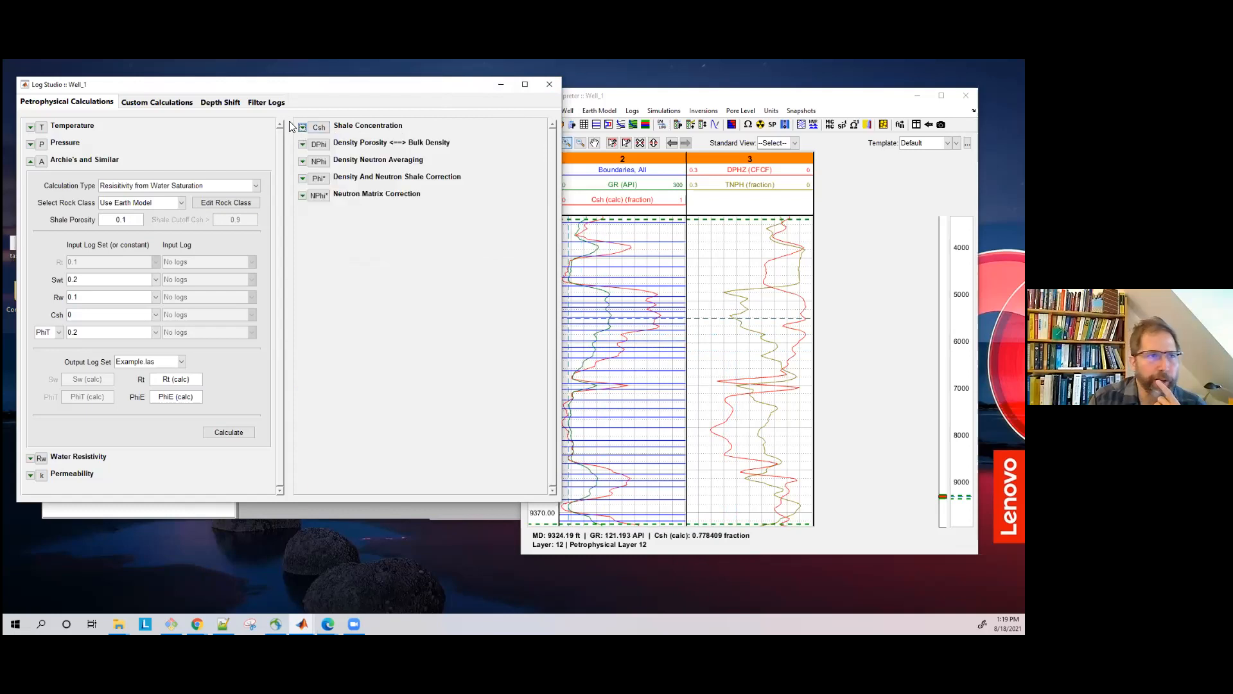
- Set up a custom calculation in Log Studio with HCAL from Example.las as its only variable, removing the second variable
click(164, 104)
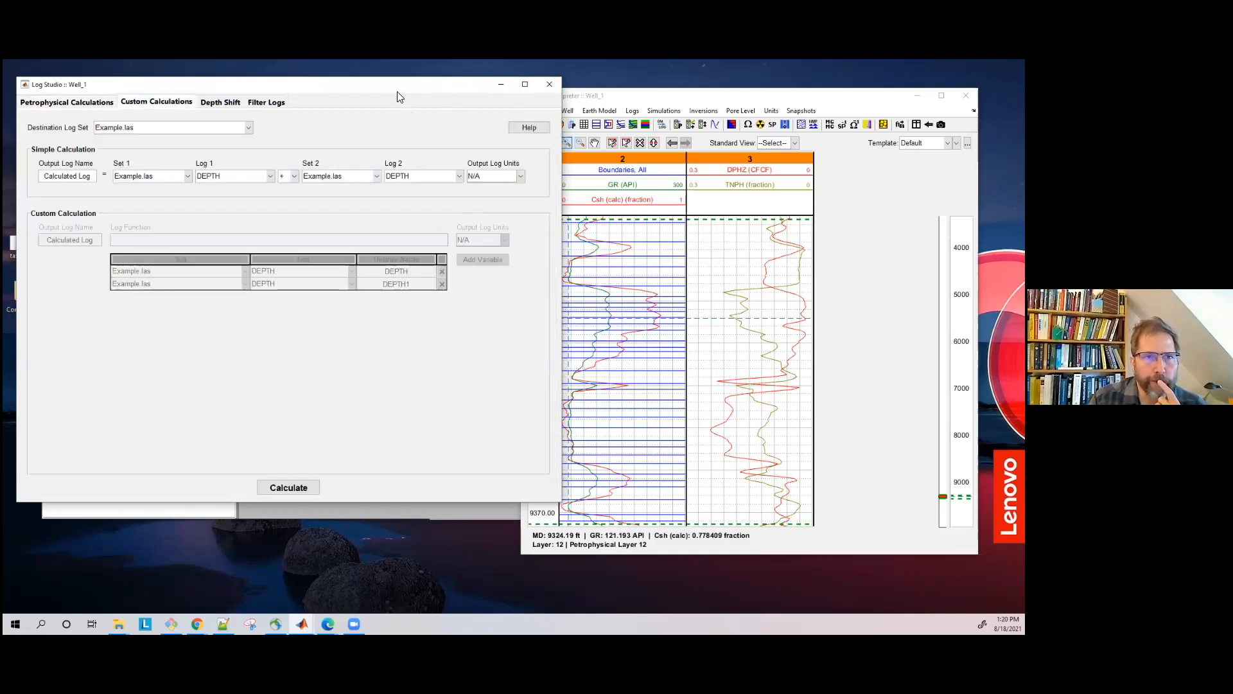
drag(399, 90, 434, 81)
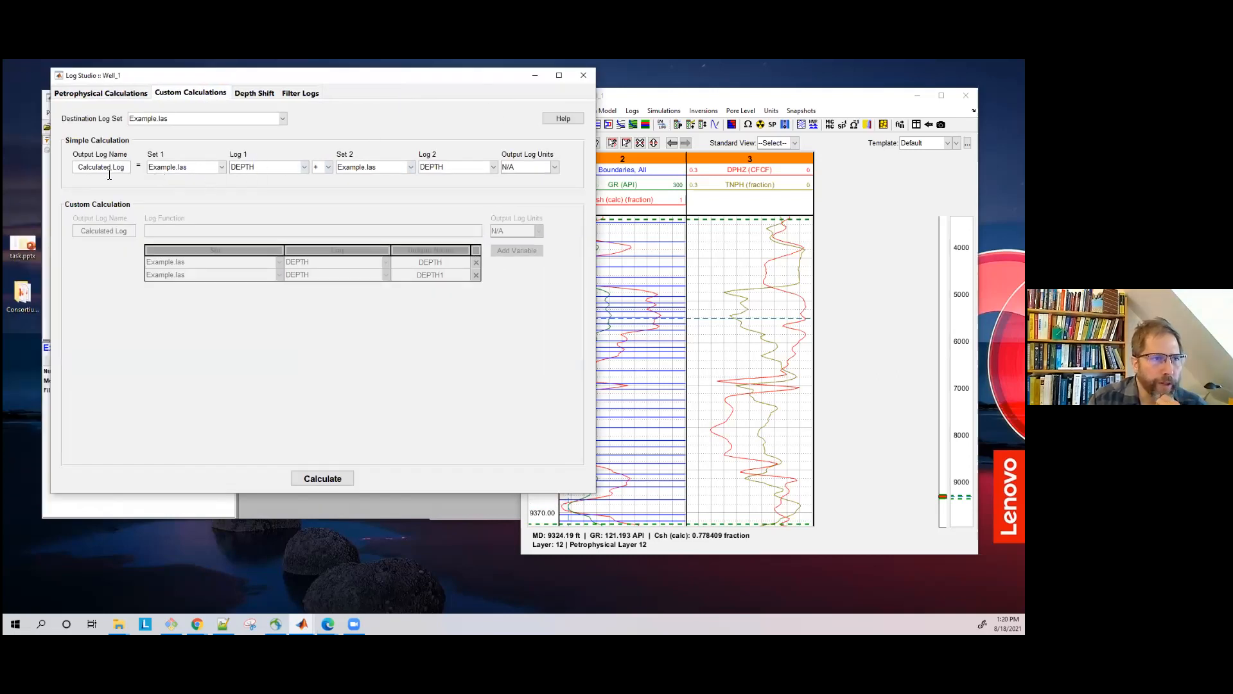
click(222, 167)
click(222, 169)
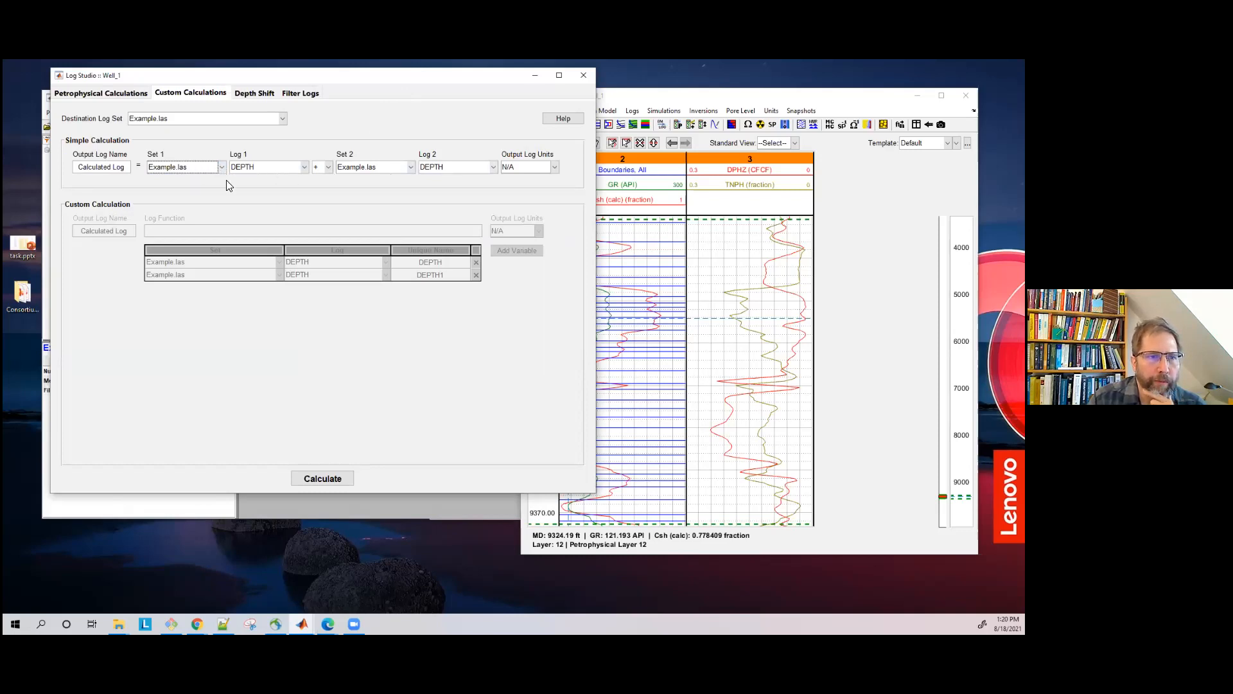
click(115, 240)
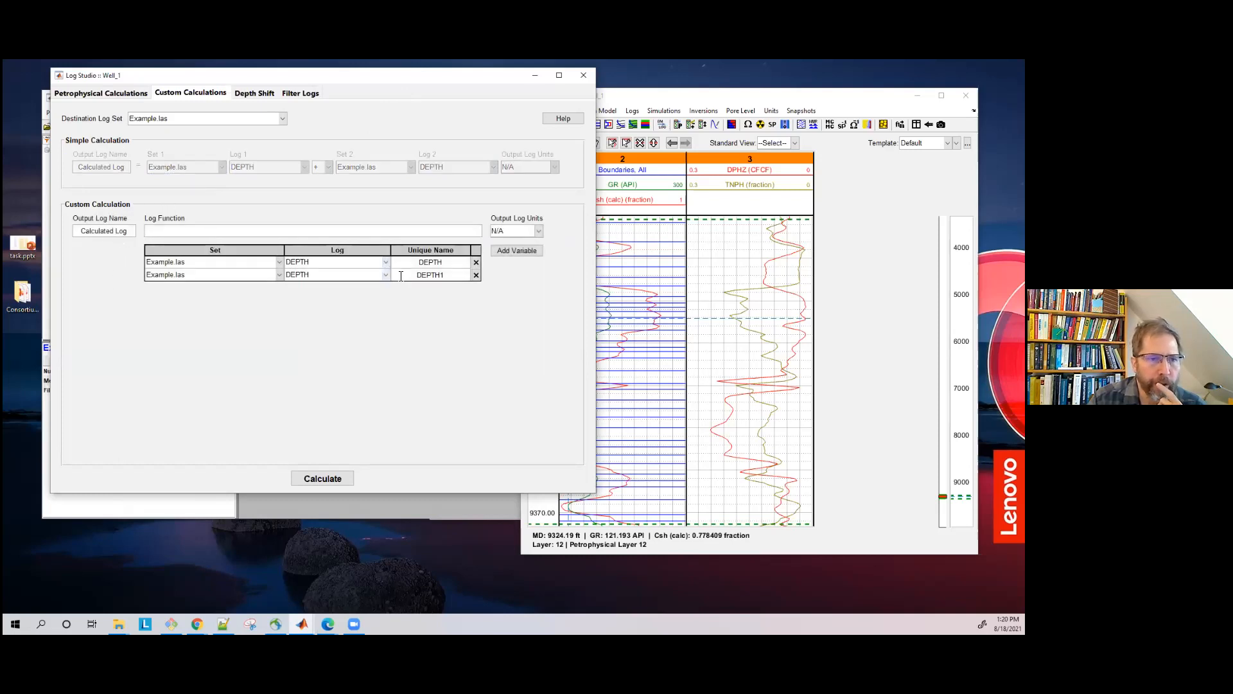
click(476, 275)
click(279, 262)
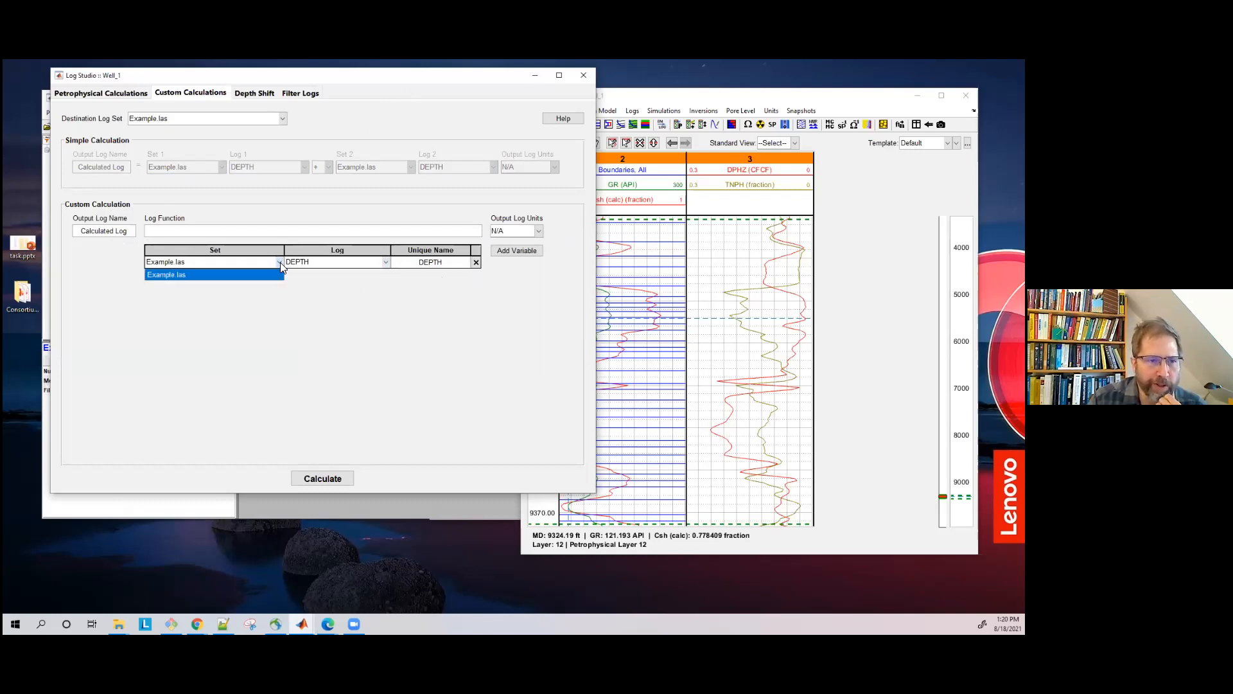
click(324, 264)
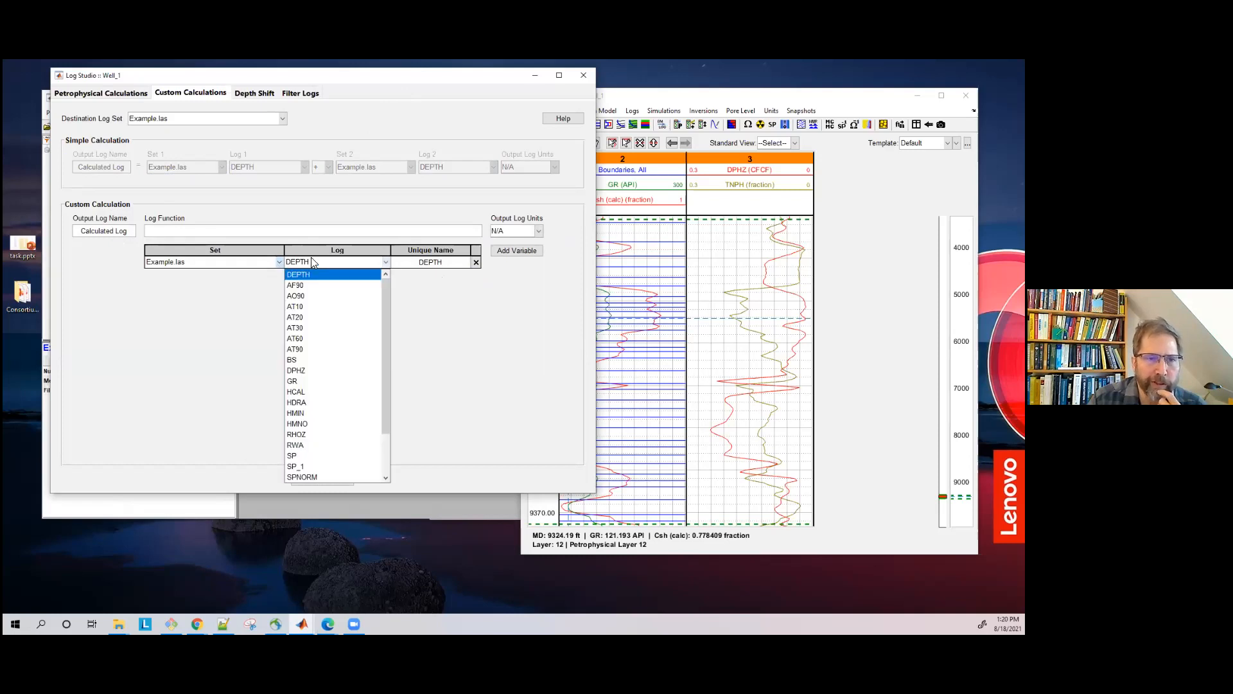
click(329, 391)
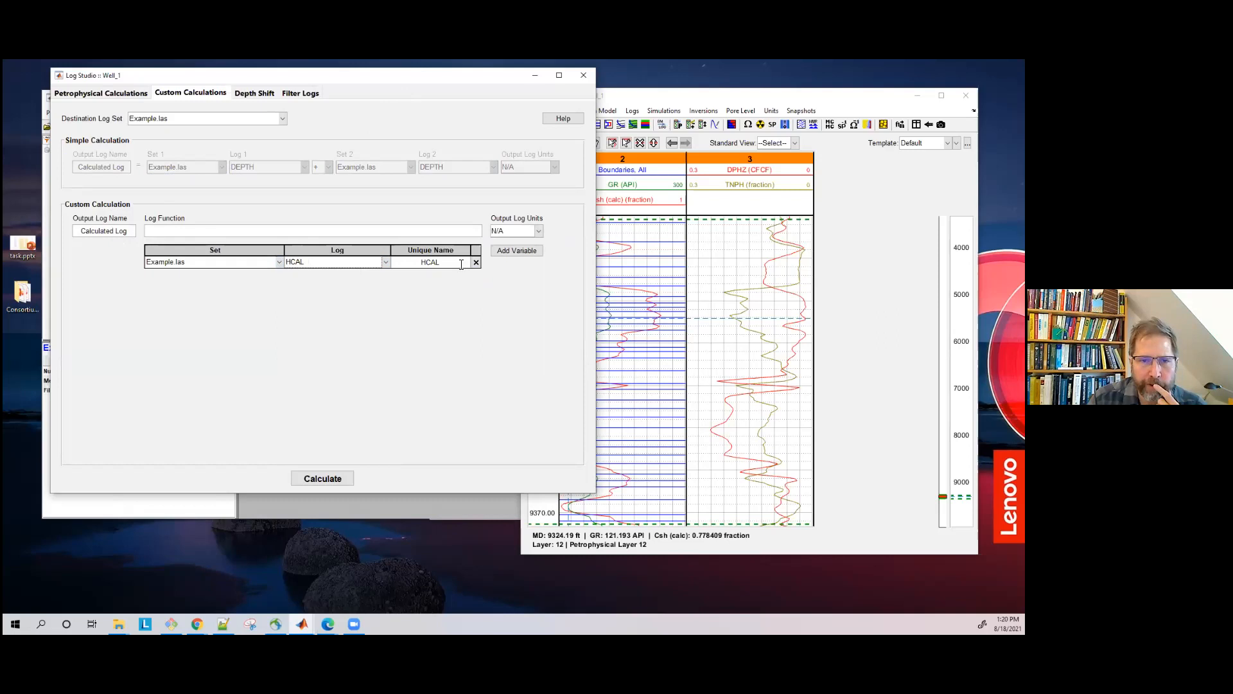
- Check the units of the HCAL log under Example.las in the project tree and return to Log Studio
click(666, 94)
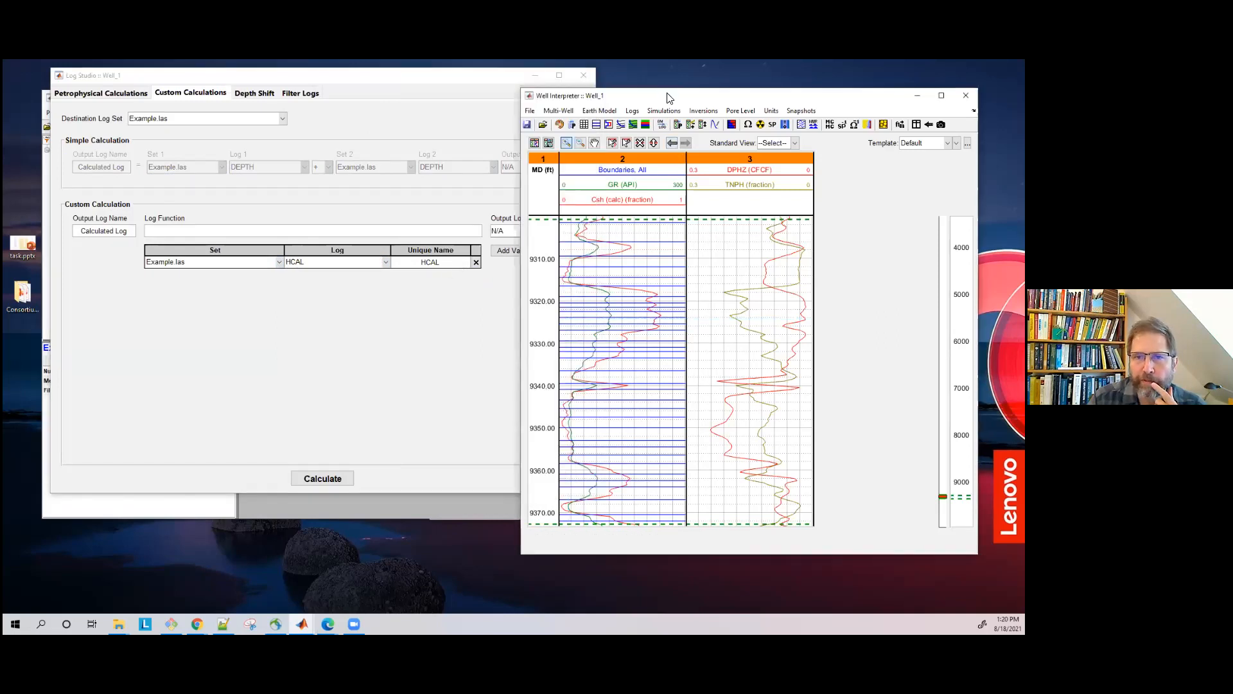
click(289, 510)
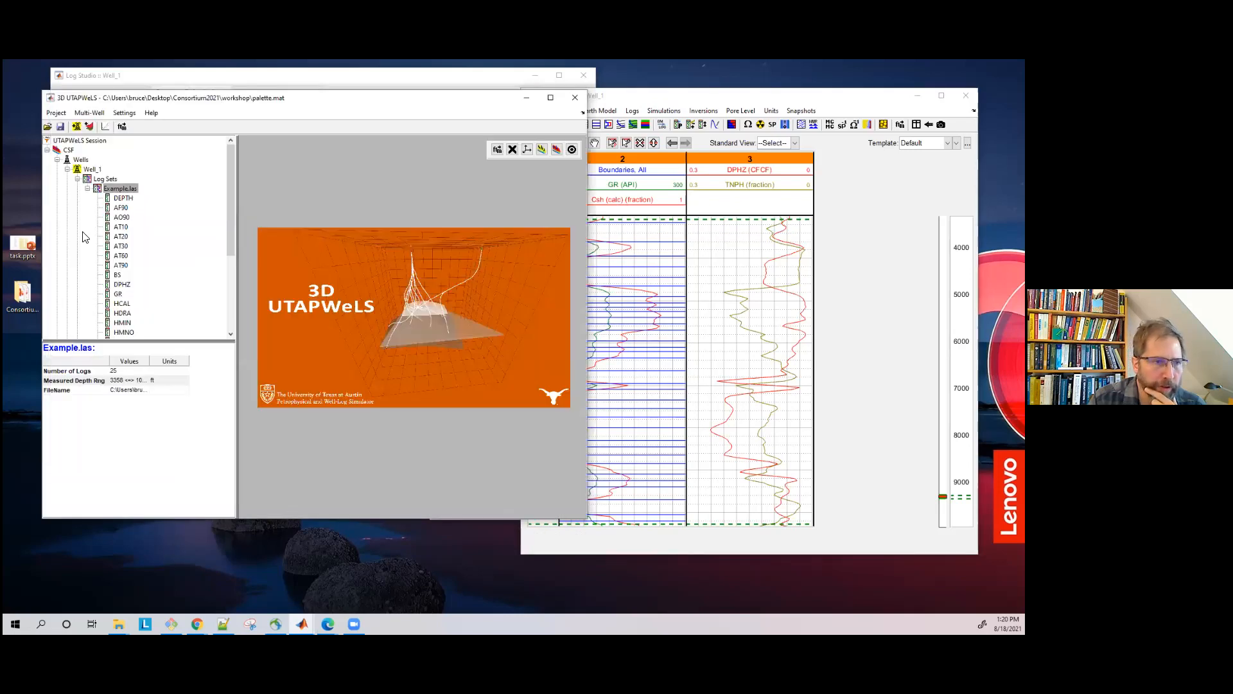
click(122, 303)
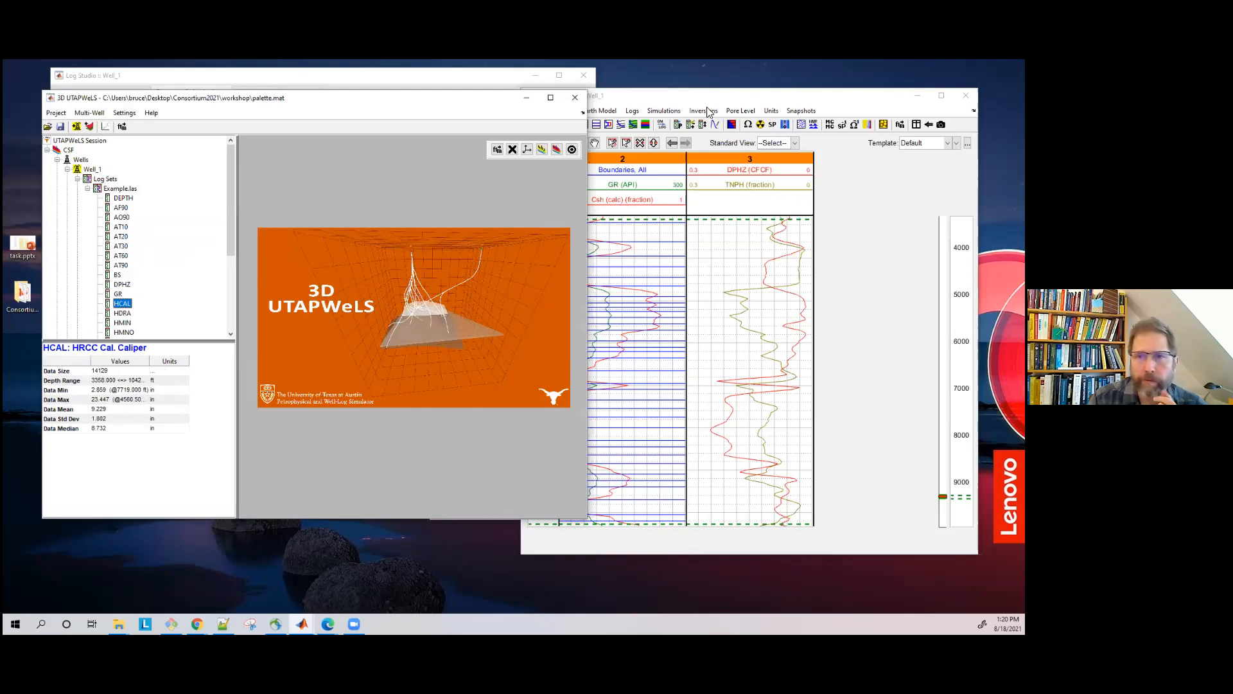
click(686, 104)
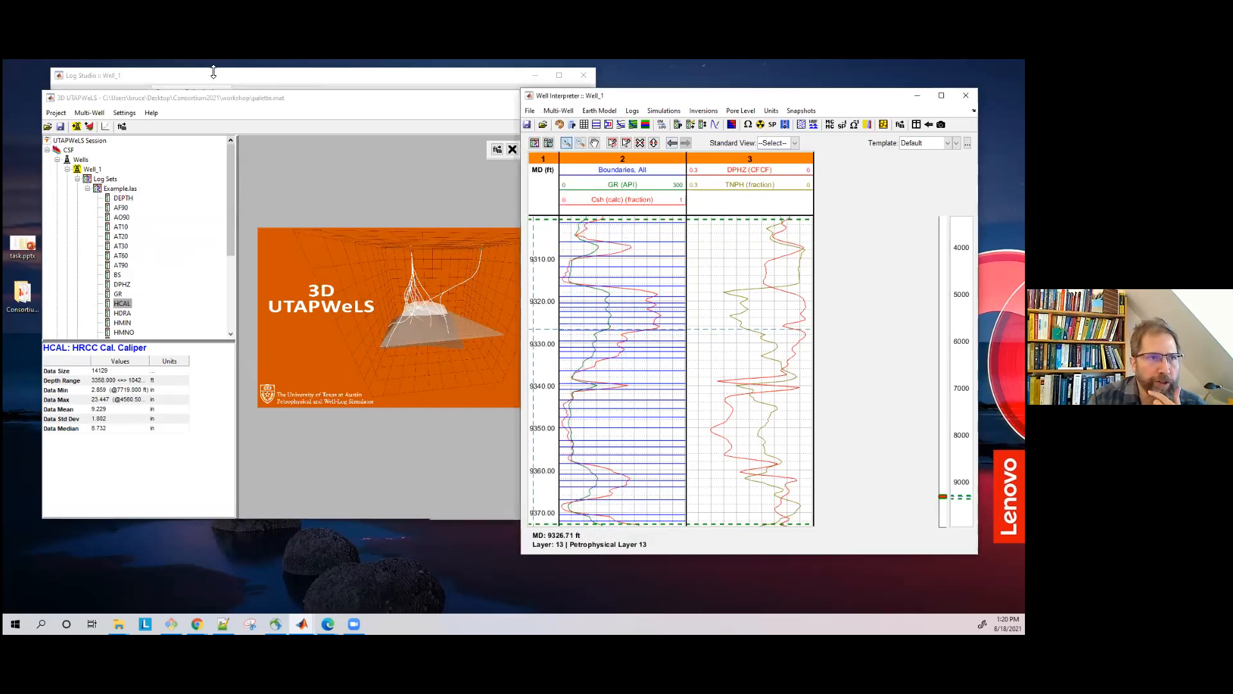
click(233, 78)
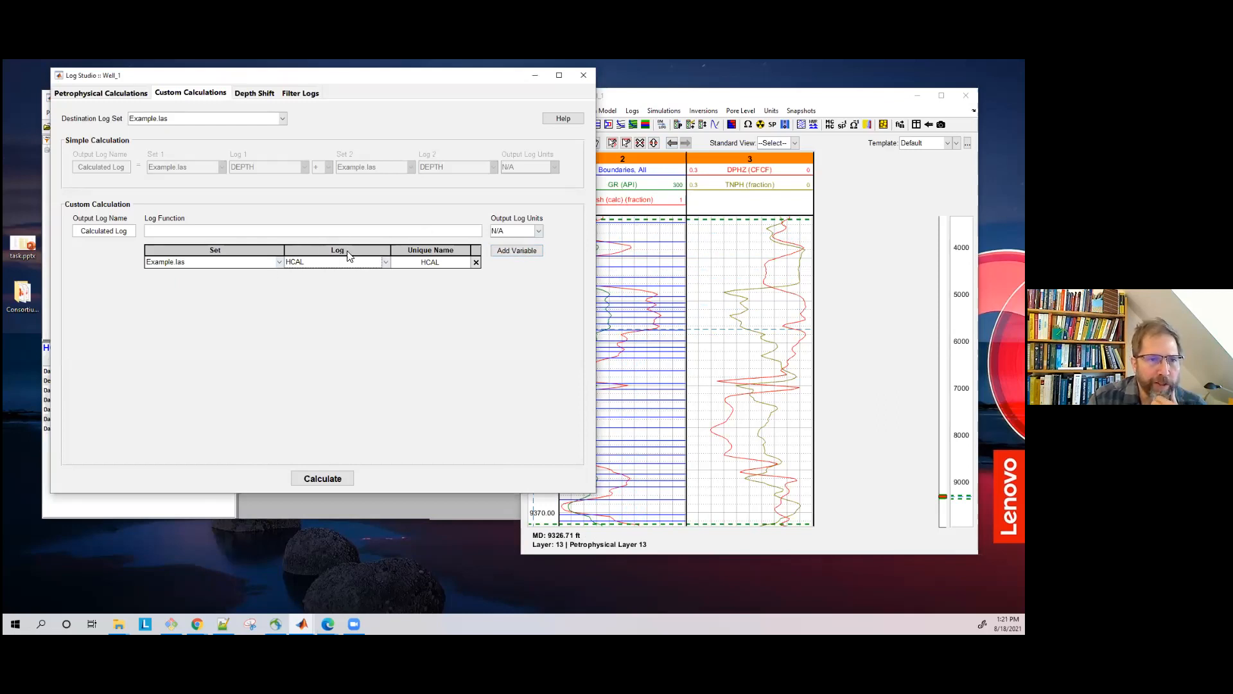
- Name the custom calculation's output log HCAL_ft, reusing the variable's unique name
click(362, 232)
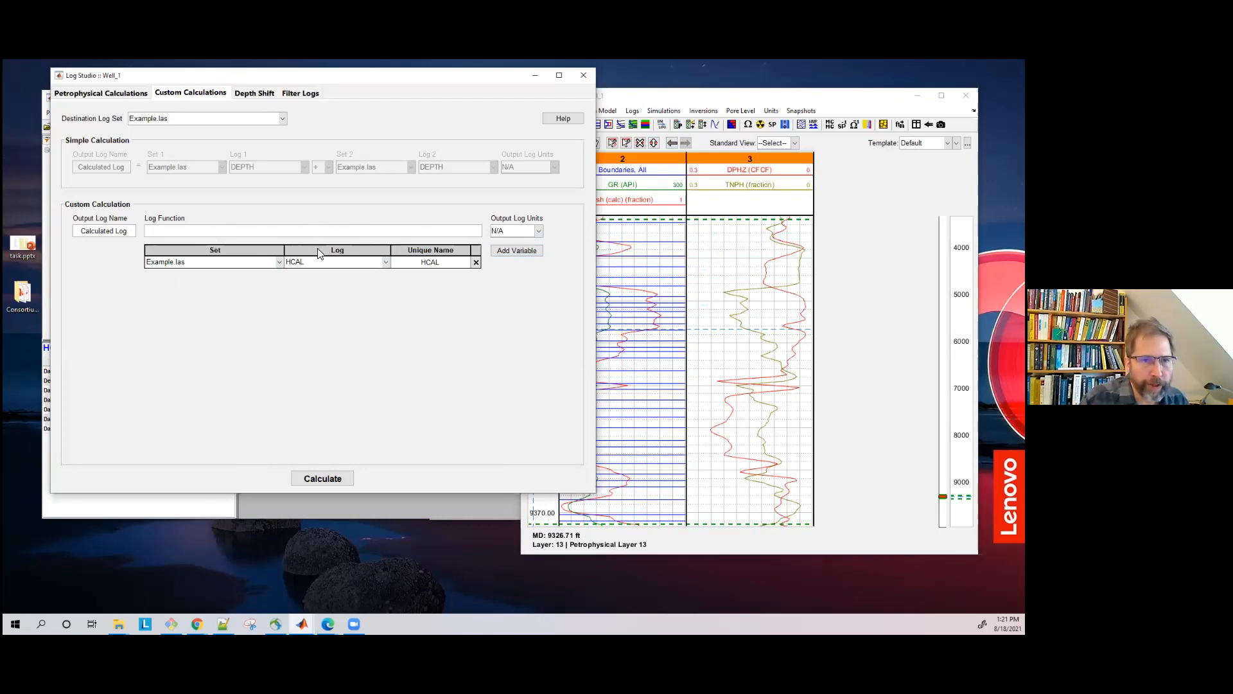
click(300, 264)
click(302, 264)
click(303, 264)
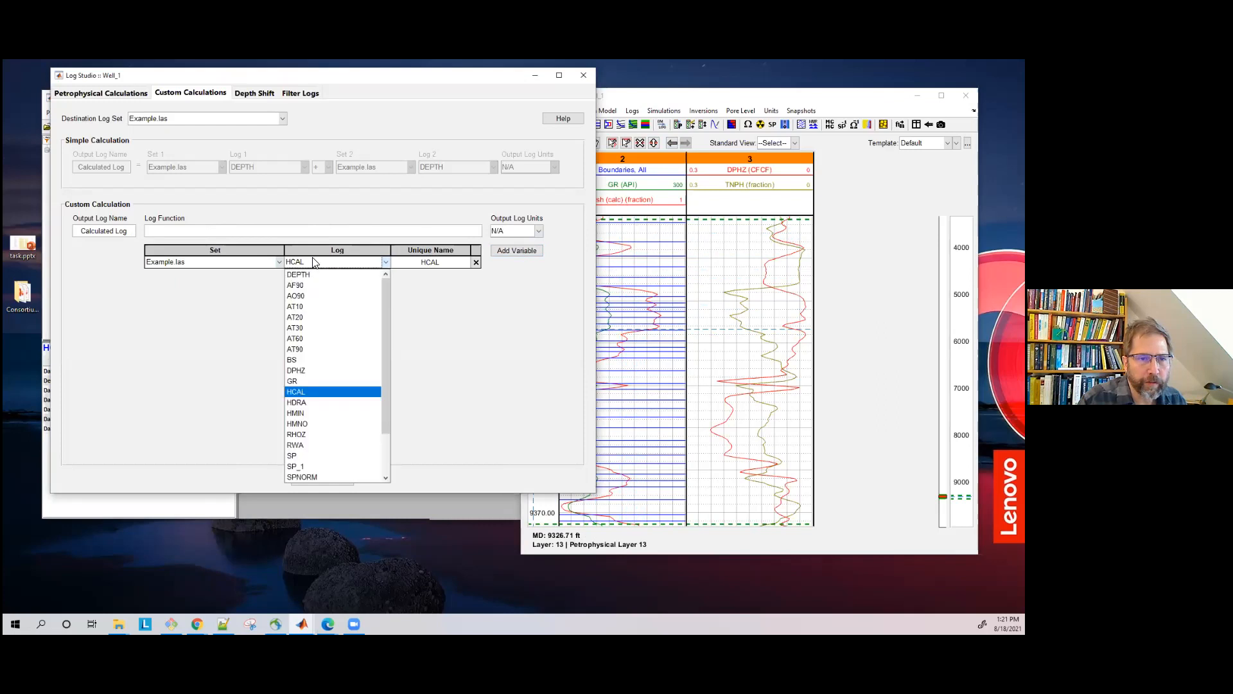
click(452, 263)
double_click(427, 262)
key(ctrl+c)
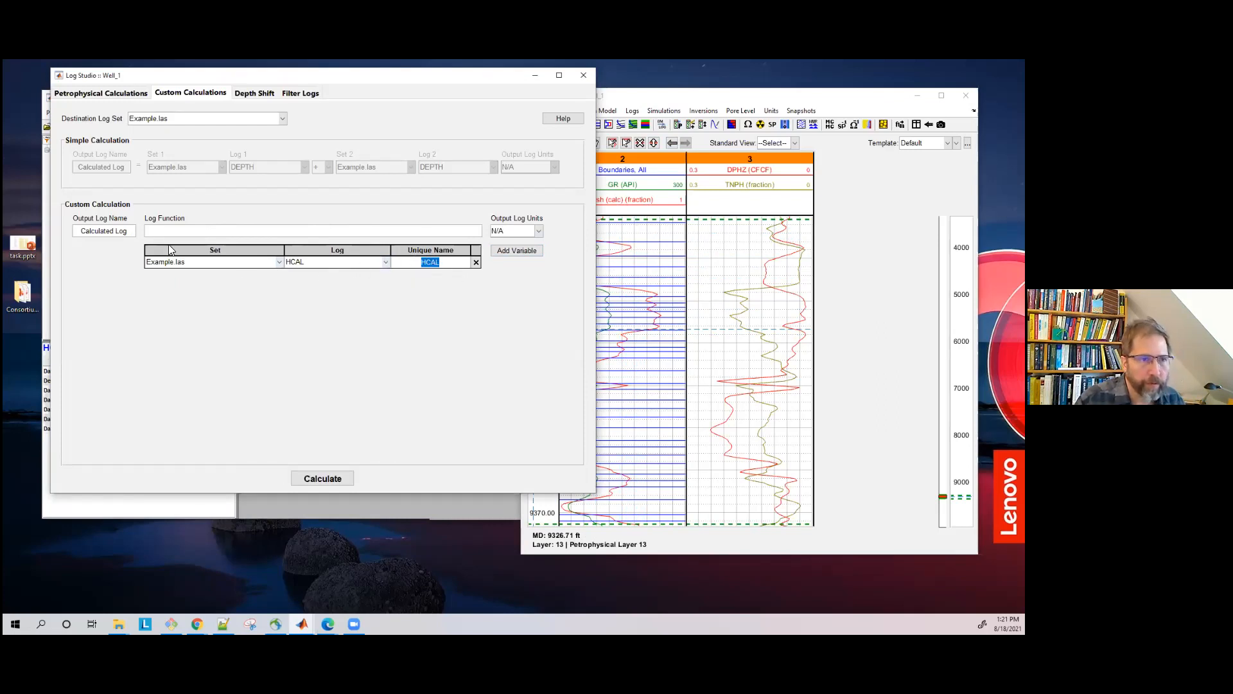
drag(130, 232, 59, 229)
key(ctrl+v)
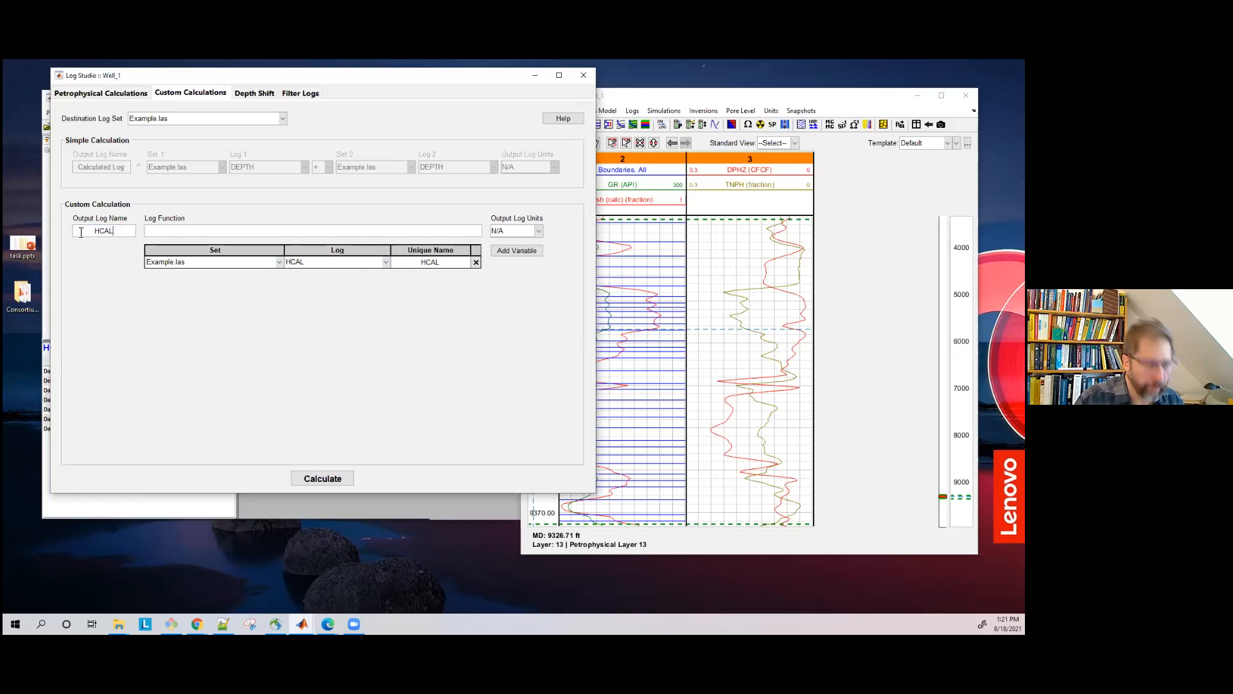
text(_)
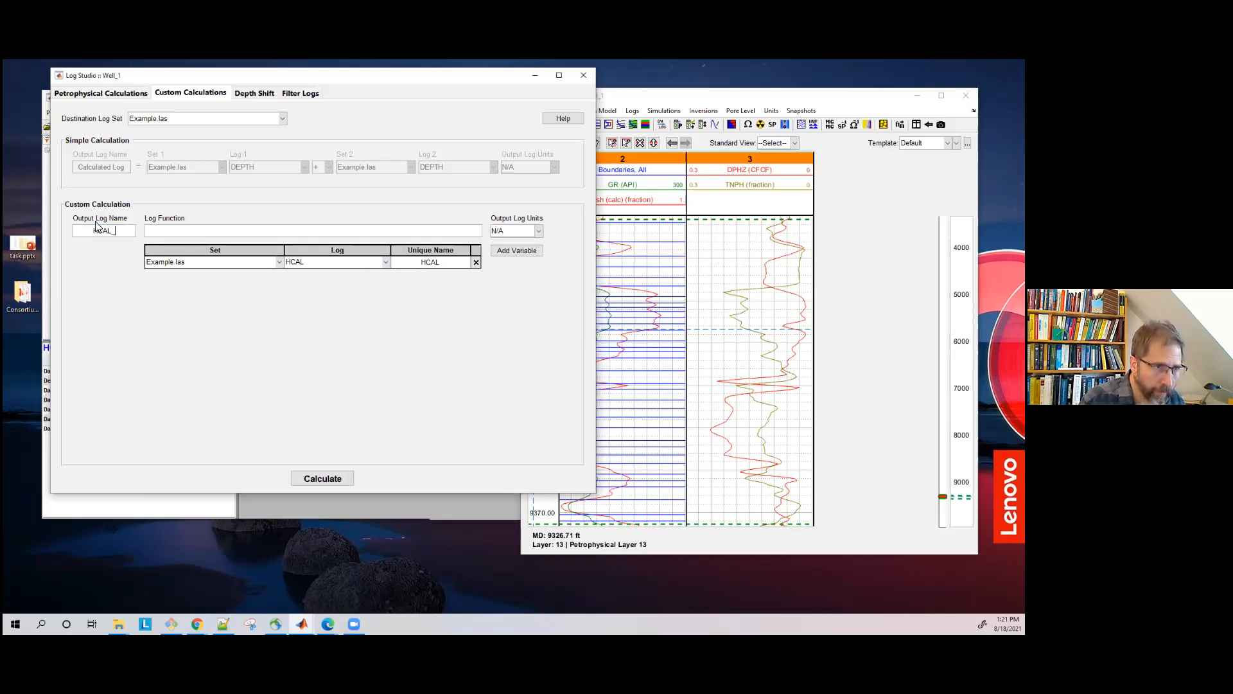
text(ft)
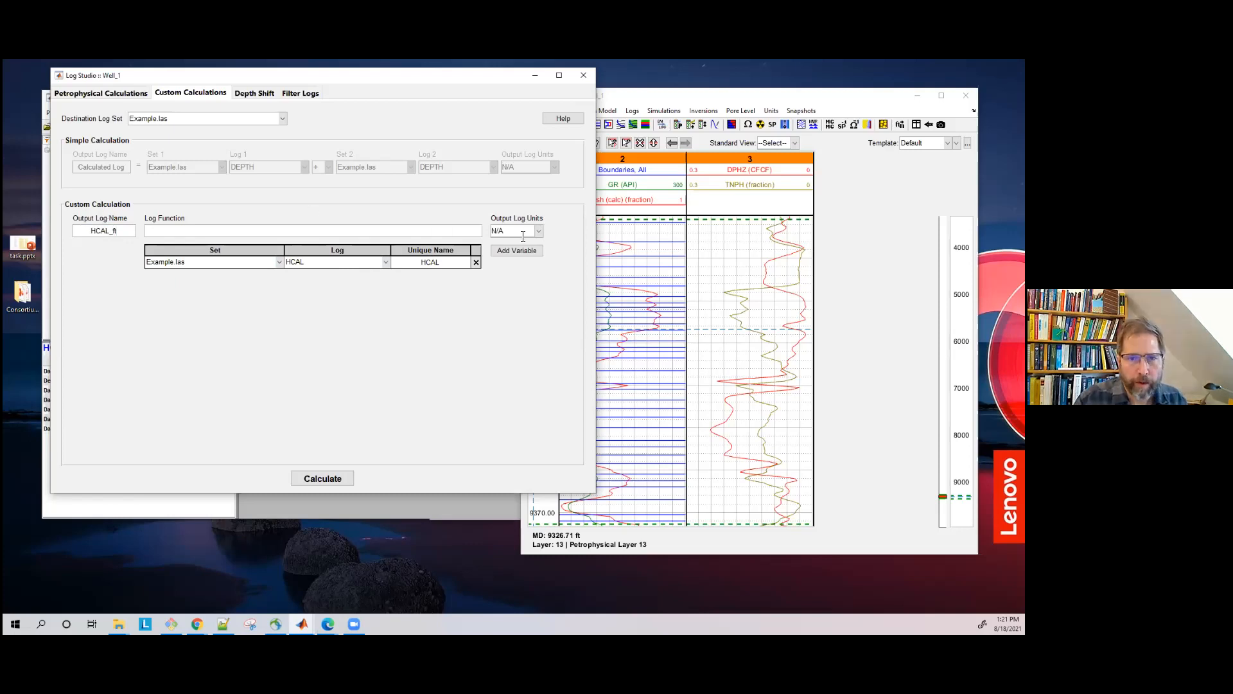
- Define the log function as HCAL/12 and set the output log units to ft
click(336, 233)
text(HCAL)
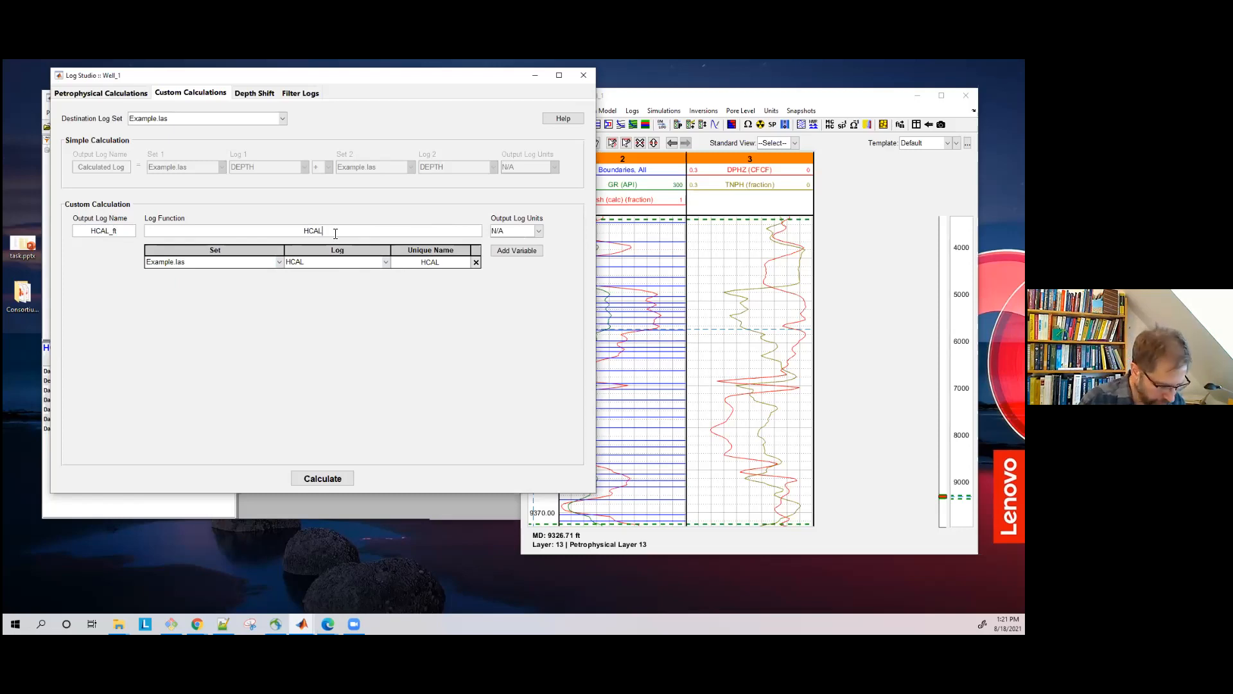
text(/12)
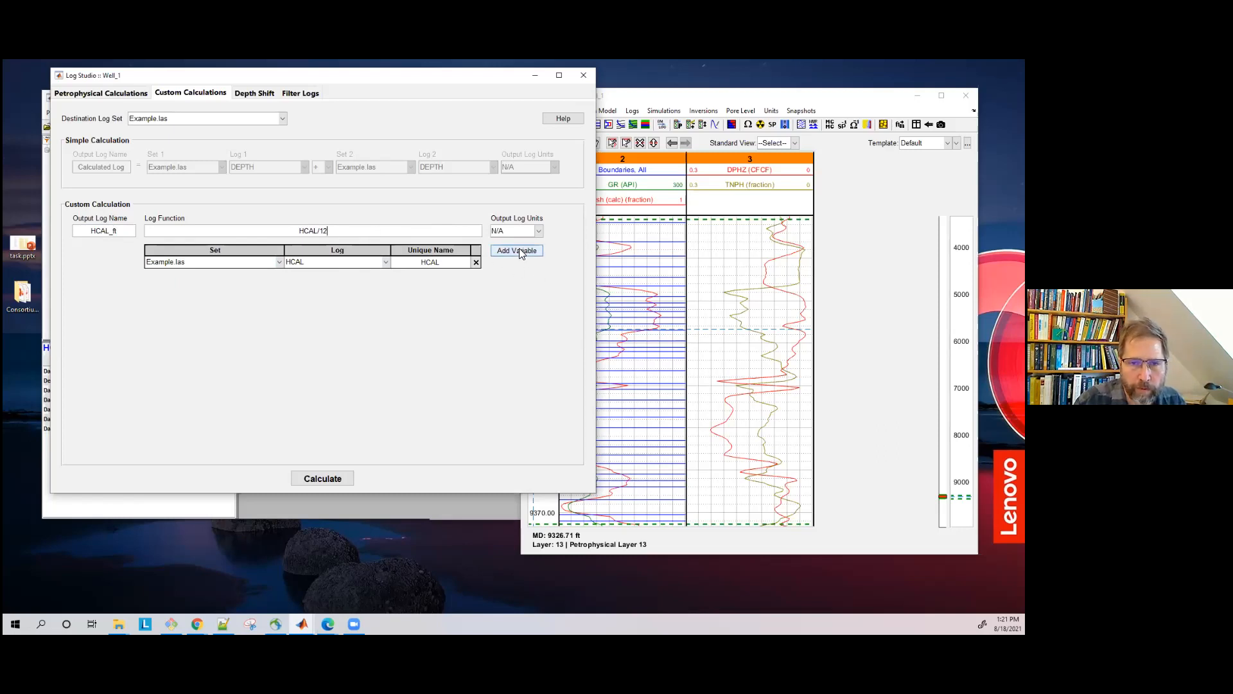
click(521, 231)
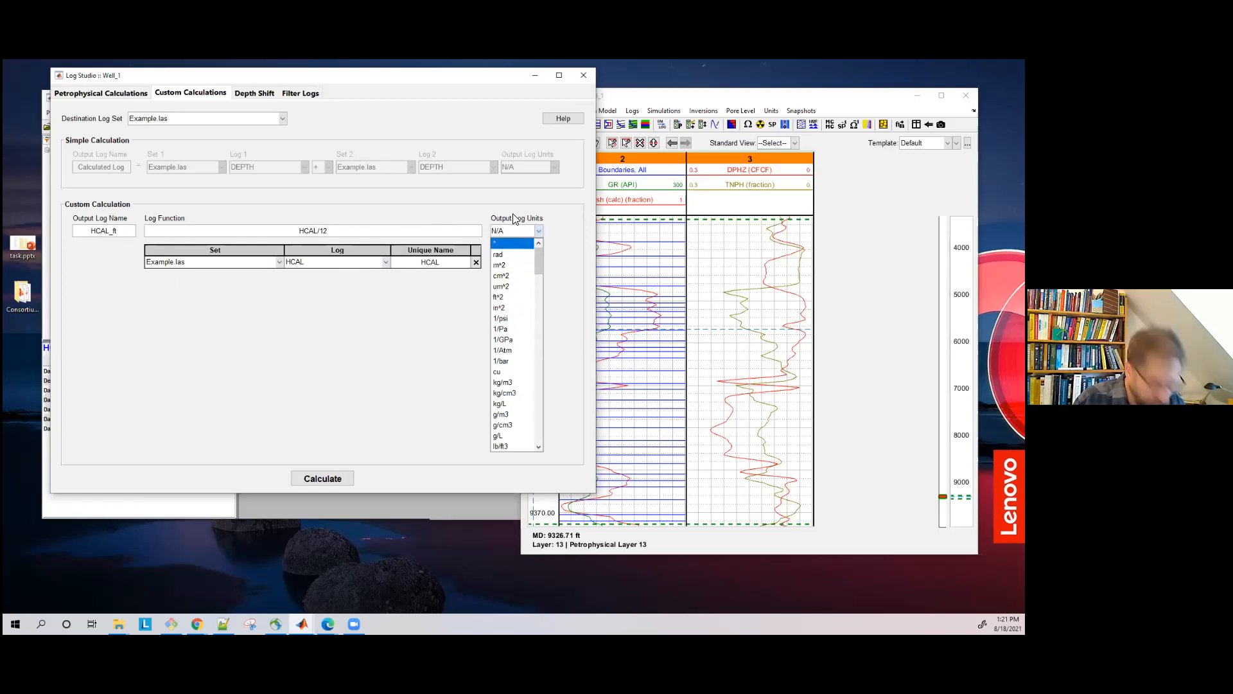
key(f)
key(f)
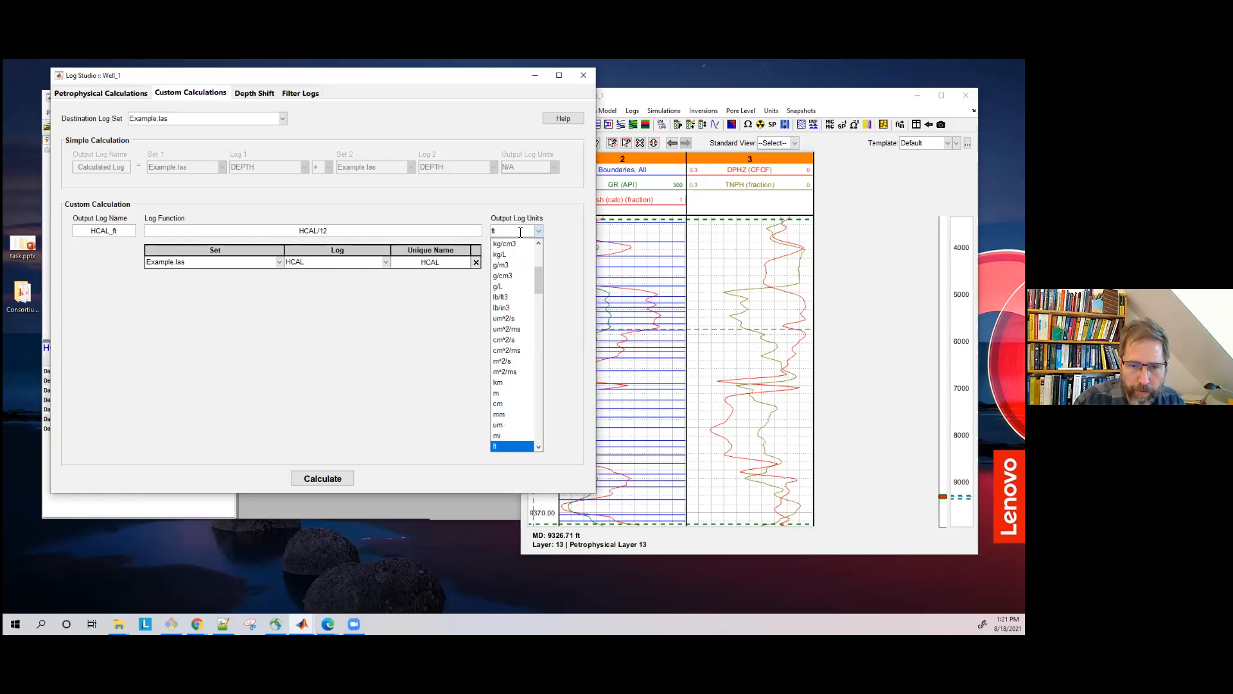
- Try kg/cm3 as the output log units of the HCAL_ft custom calculation
key(k)
click(534, 230)
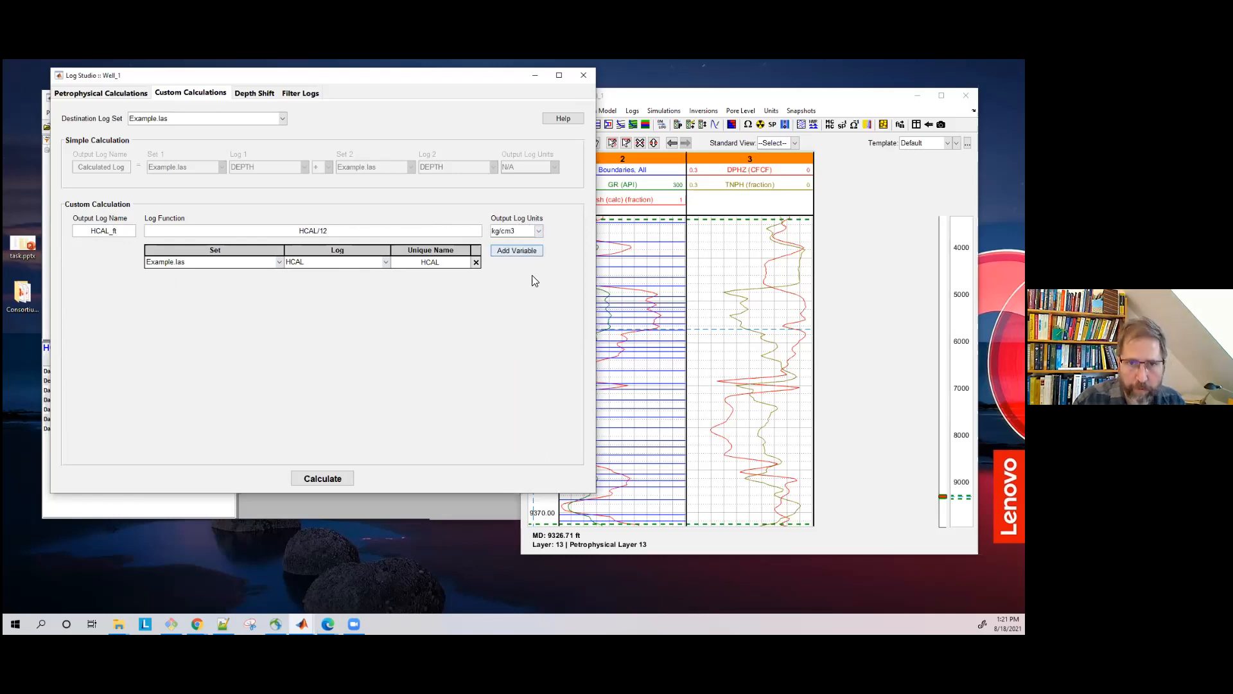
click(530, 230)
click(521, 233)
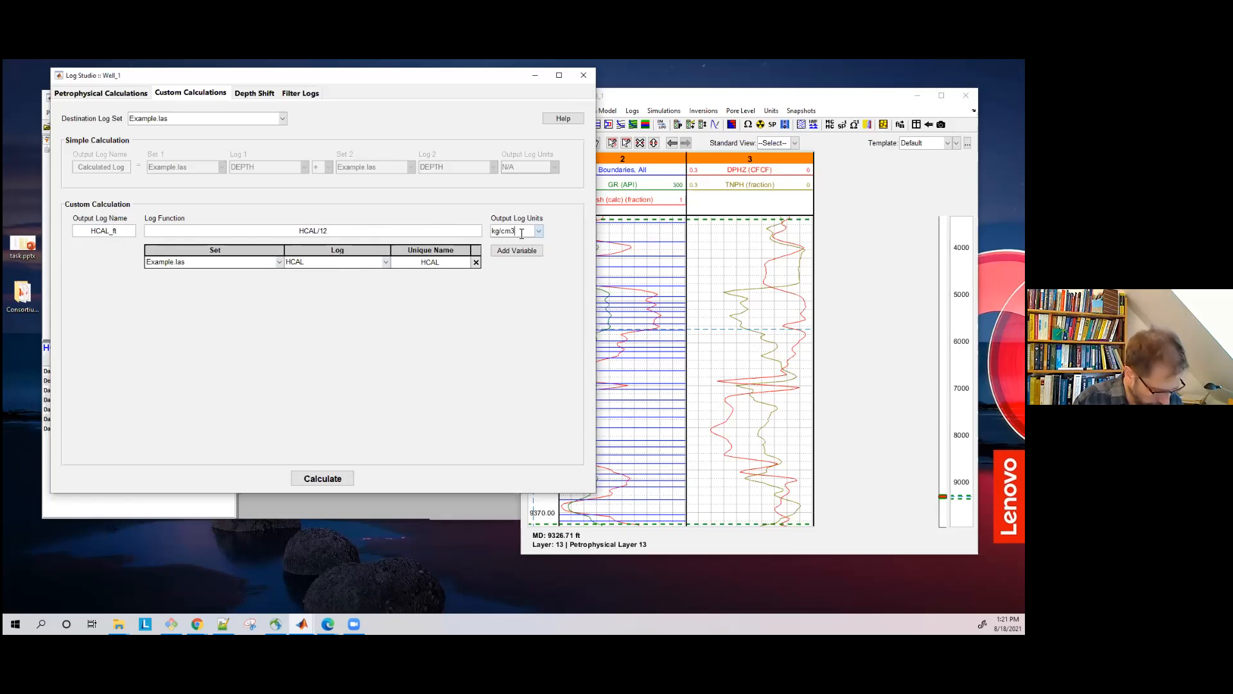
- Set the output log units of HCAL_ft to ft and calculate the custom log
click(539, 230)
text(f)
key(f)
key(f)
key(f)
key(f)
key(f)
key(f)
key(f)
key(f)
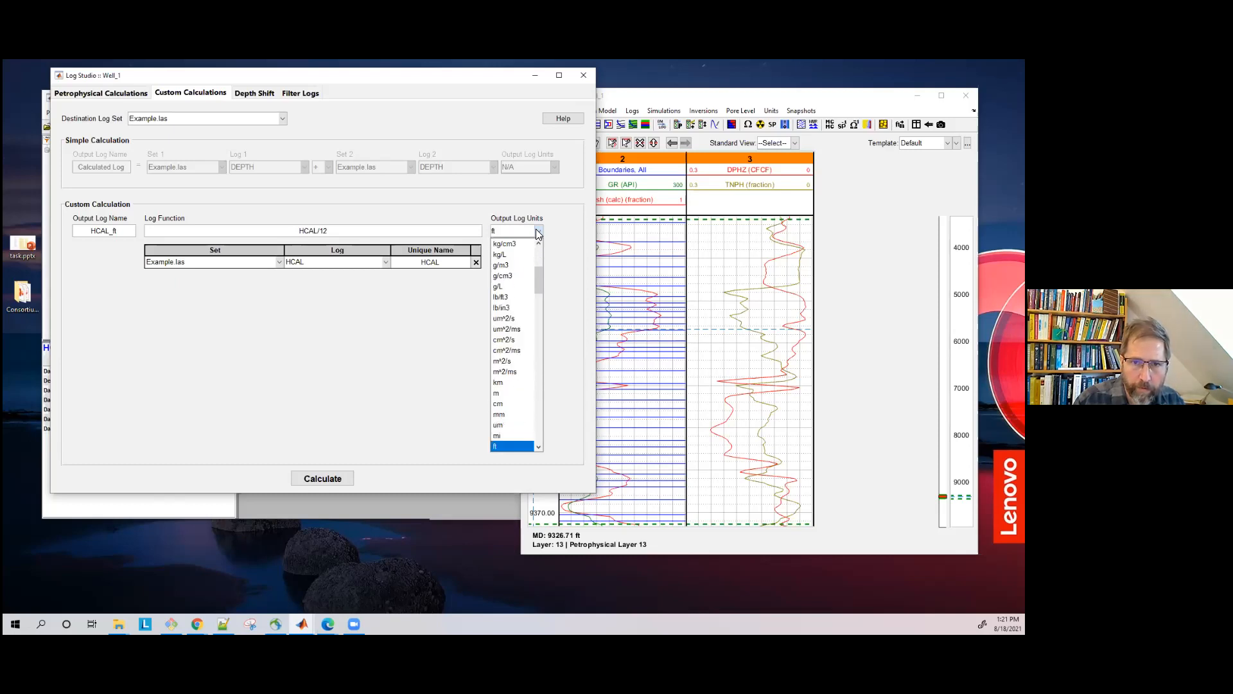
click(506, 436)
click(538, 231)
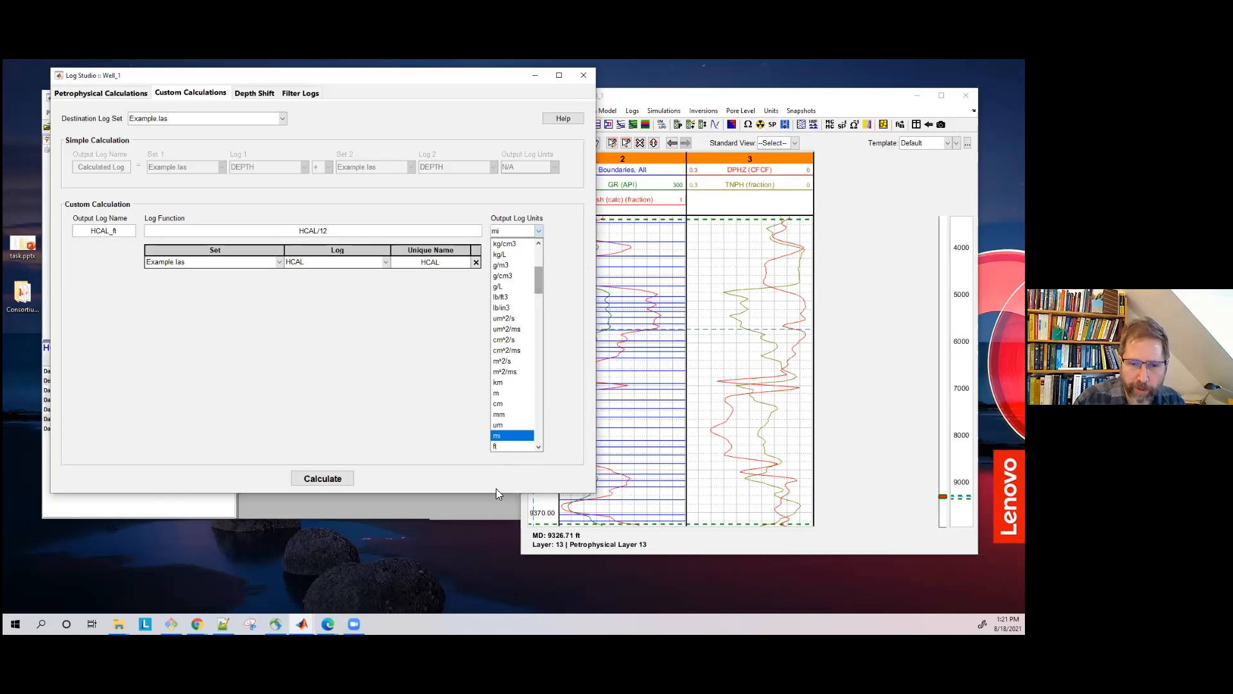
click(497, 442)
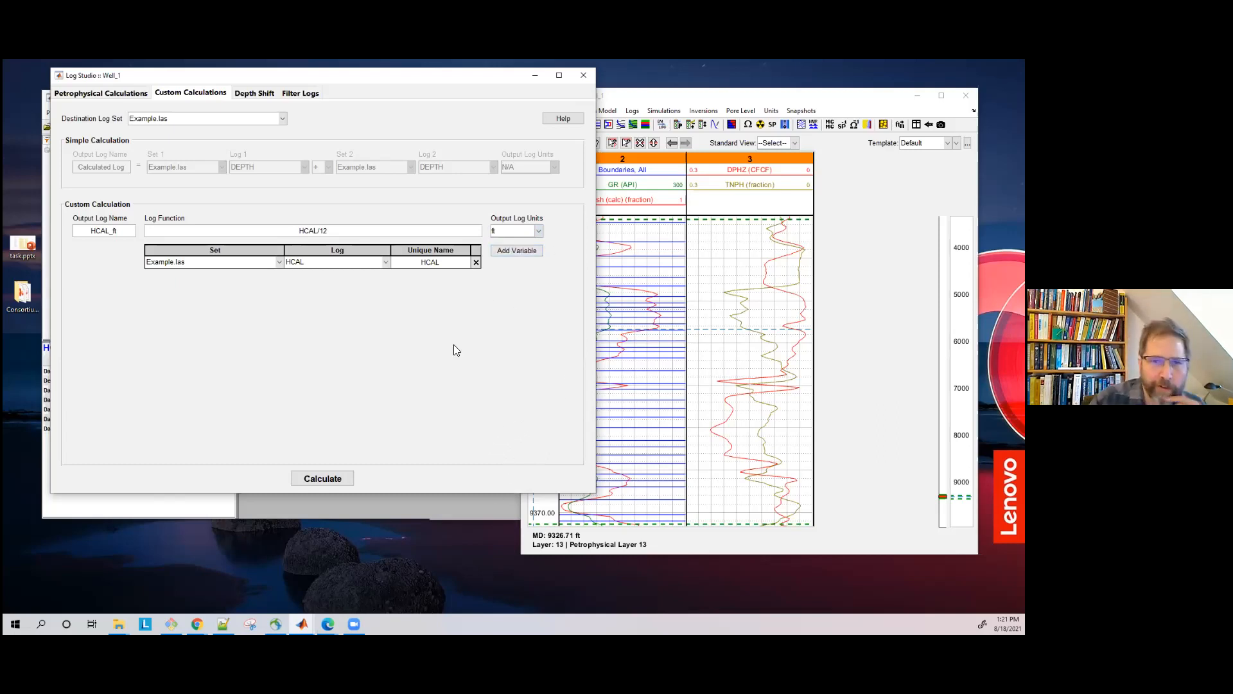
click(349, 477)
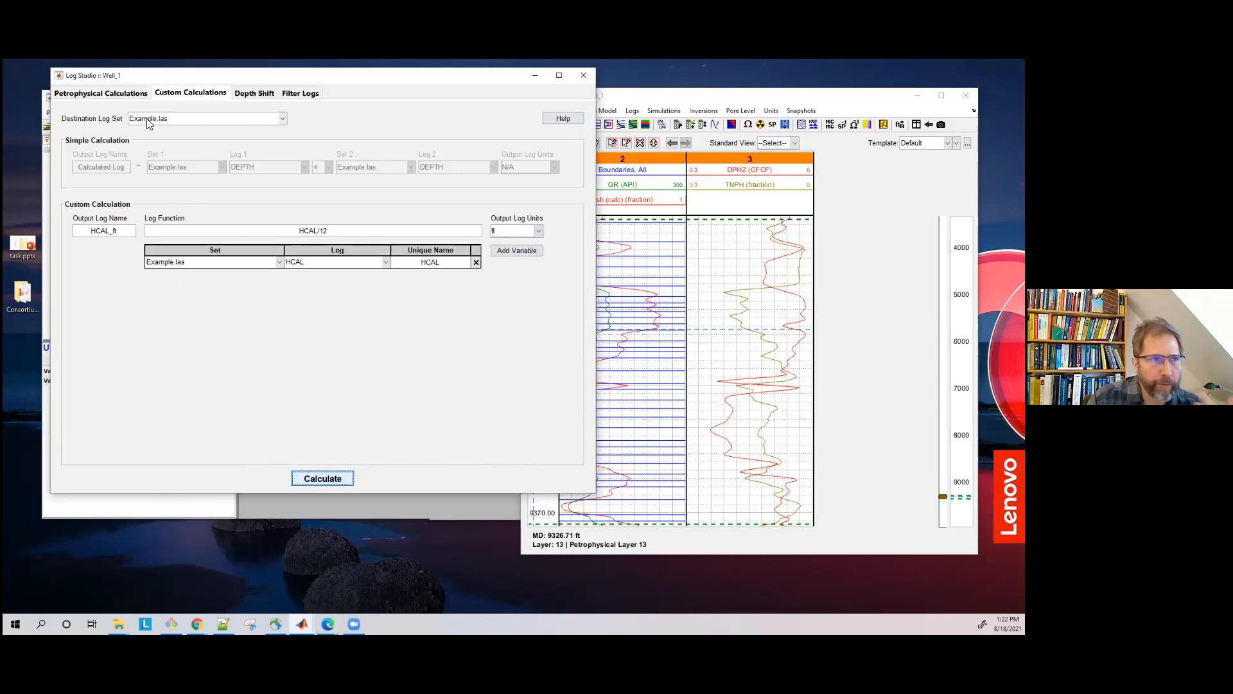
- Inspect the data statistics and units of the new HCAL_ft log under Example.las in the project tree
click(659, 98)
click(361, 510)
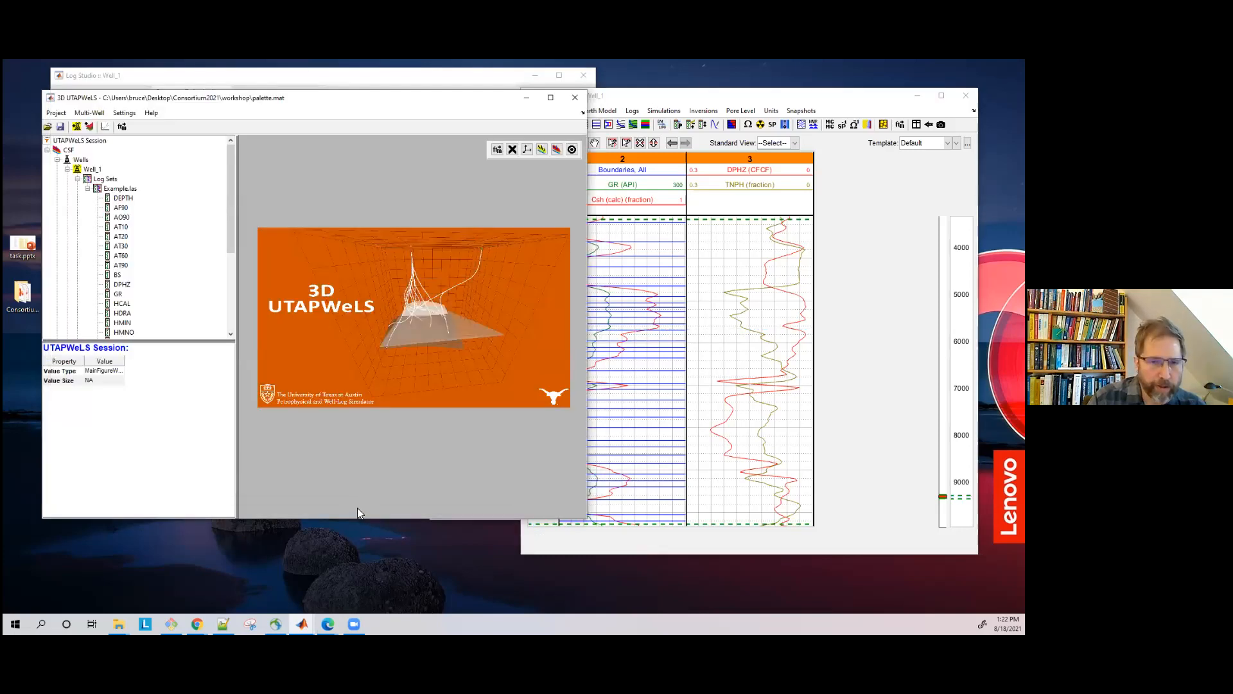
scroll(233, 244, down, 5)
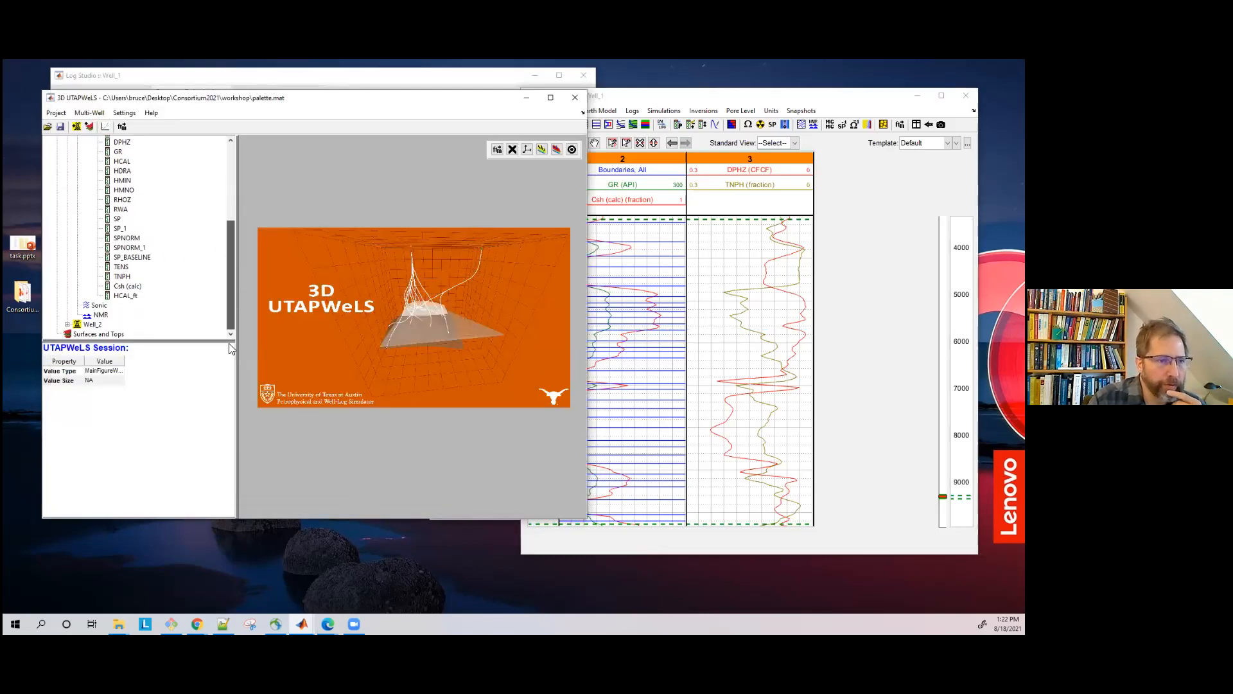
click(125, 295)
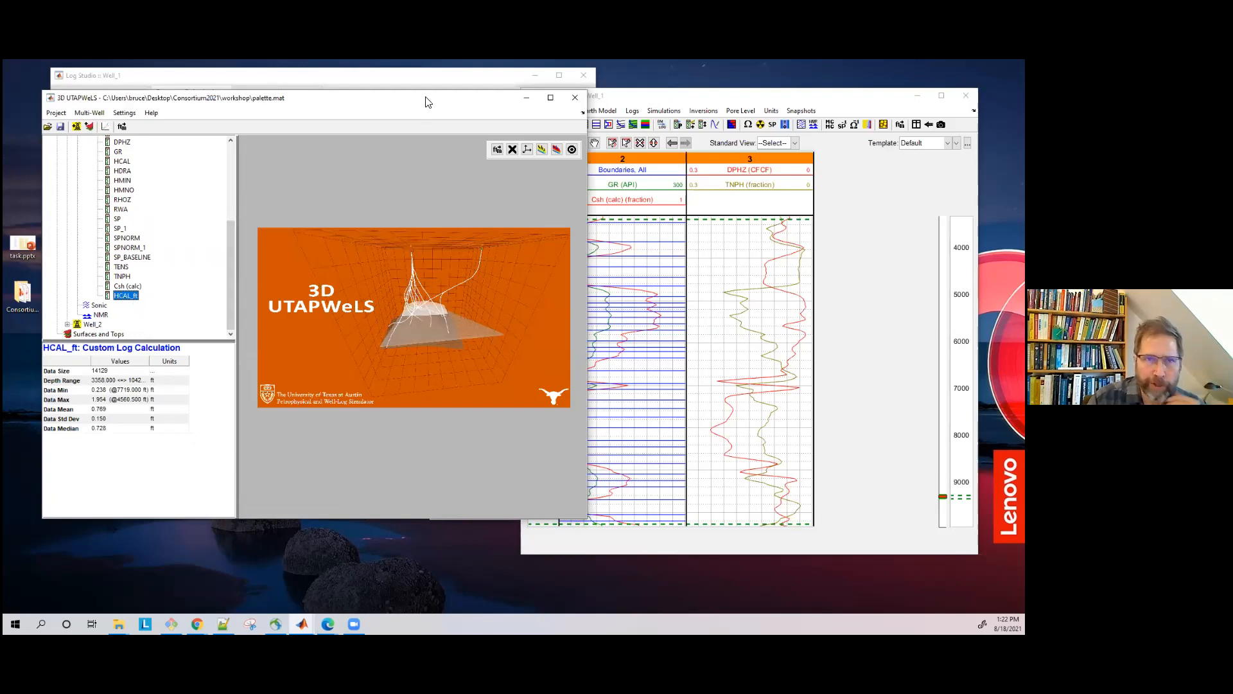
- Shift the main project window downward, return to Log Studio and open its Depth Shift tool for Well_1
drag(429, 98, 445, 170)
click(427, 113)
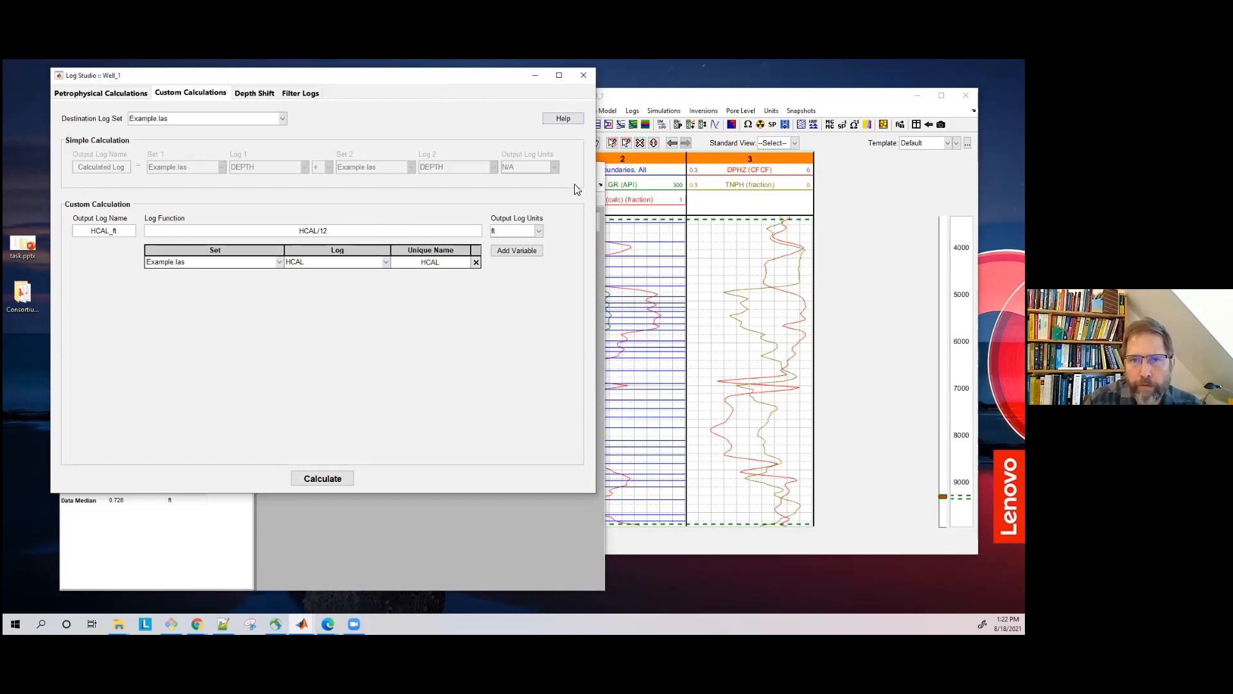
click(668, 96)
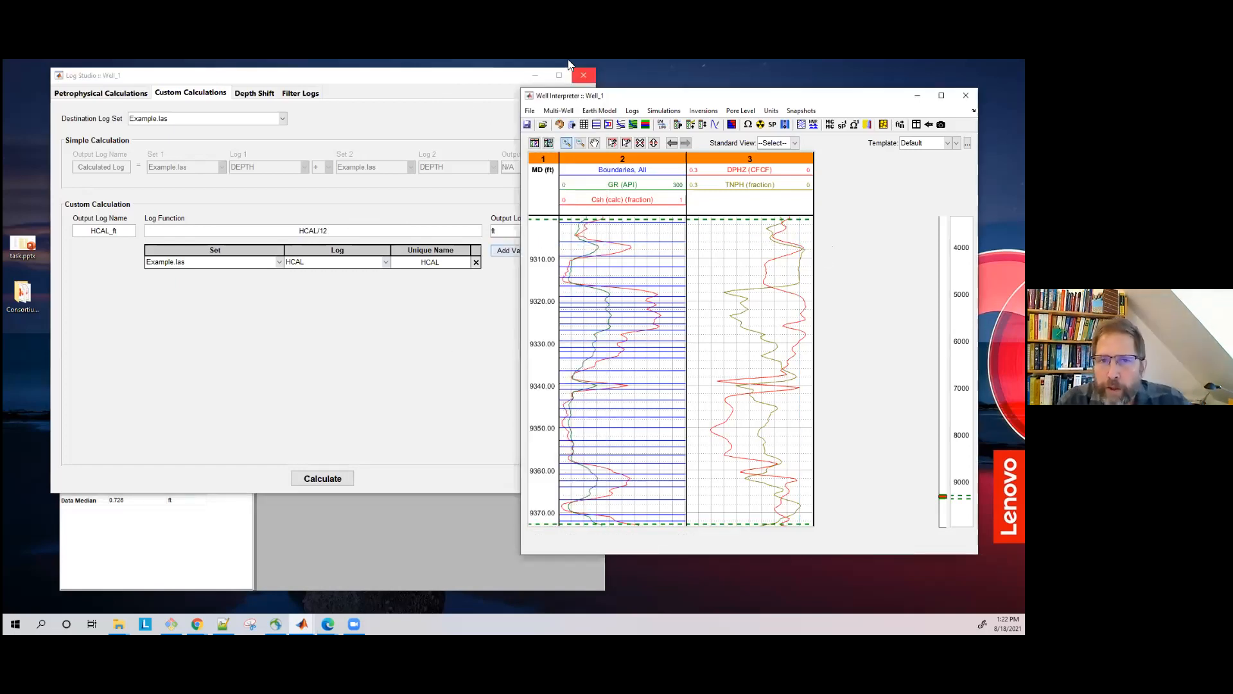
click(255, 93)
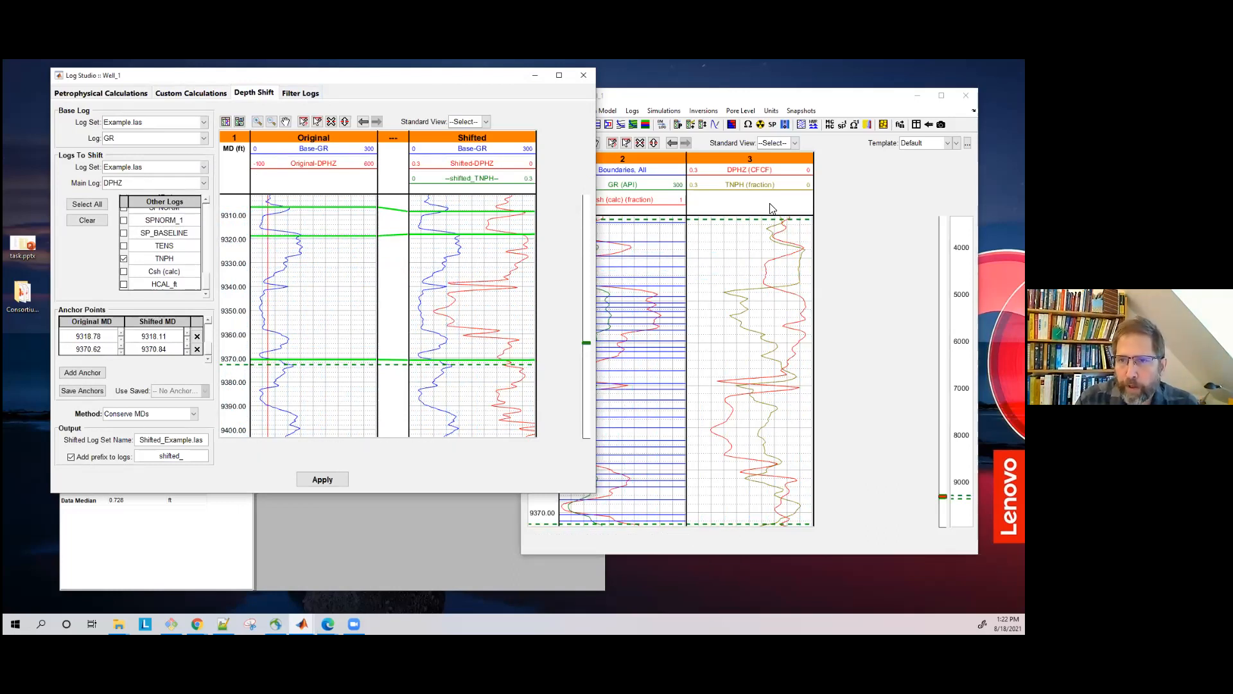
- Review the DPHZ plot settings of track 3 in Well Interpreter and close the track editor
click(665, 241)
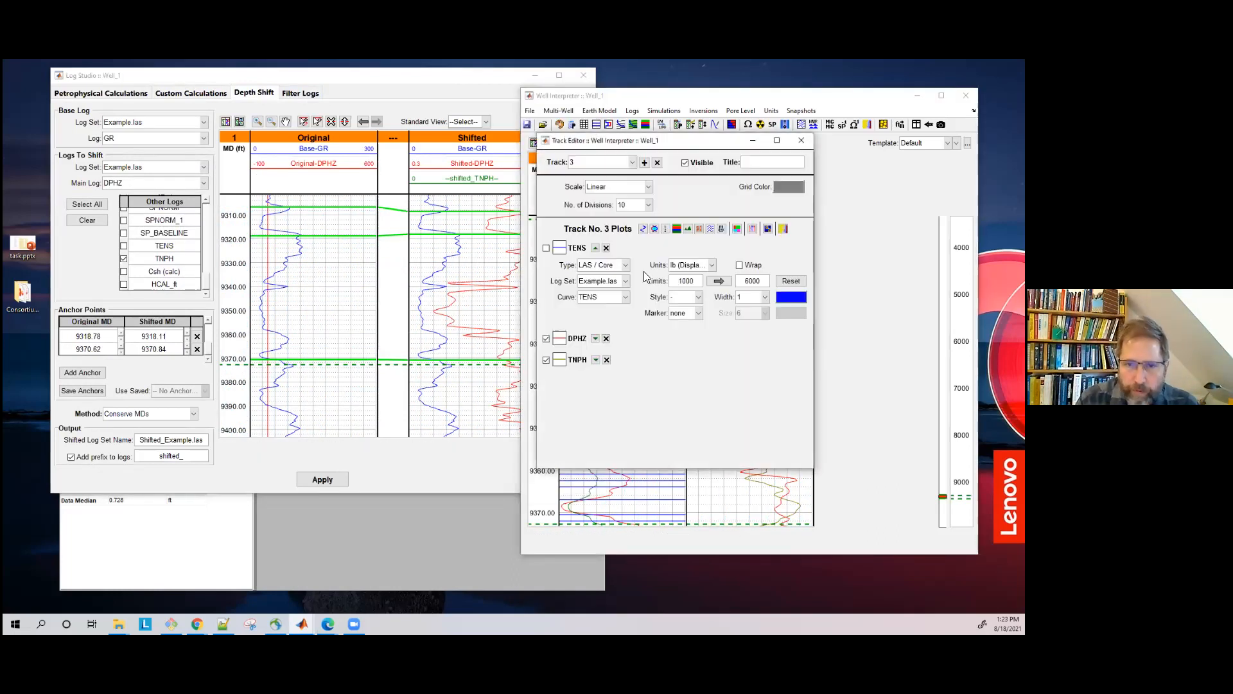
click(595, 338)
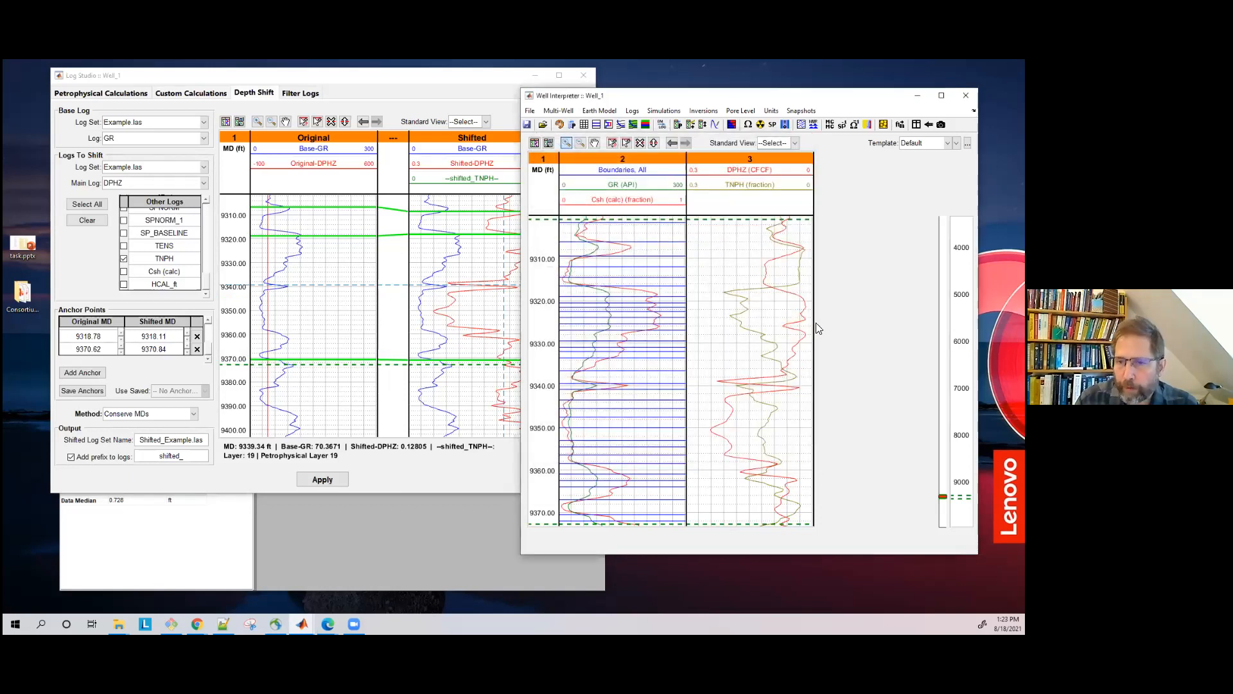
click(801, 141)
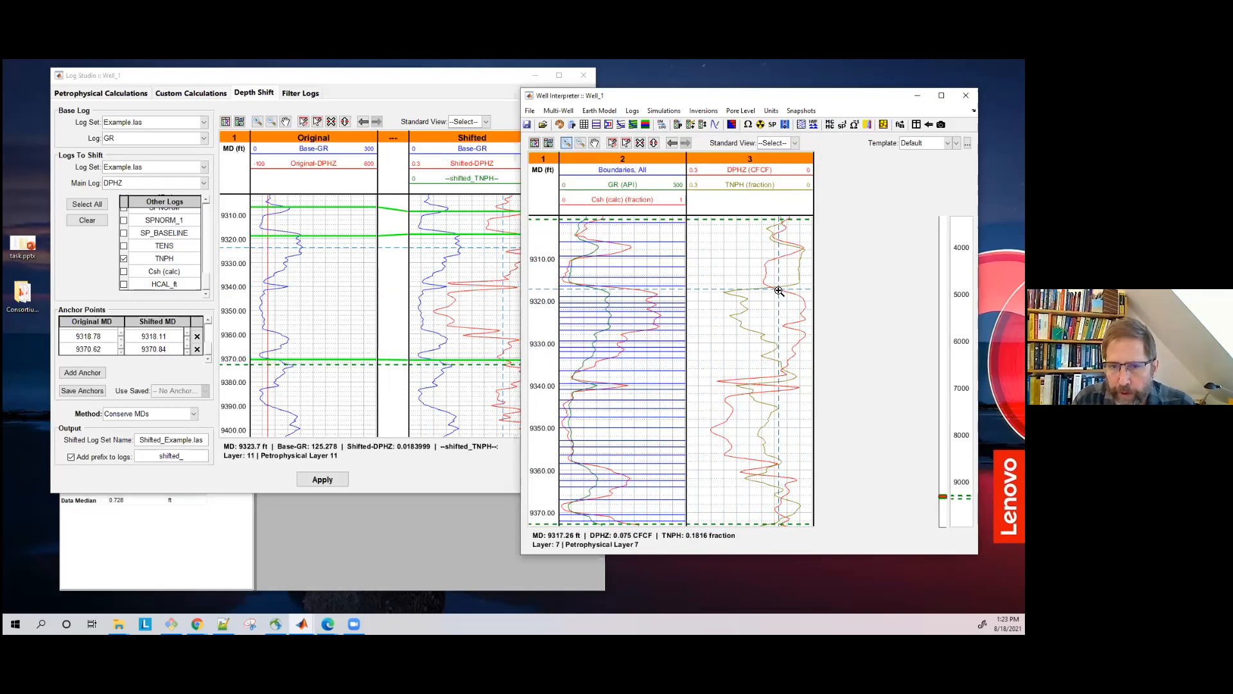
double_click(738, 207)
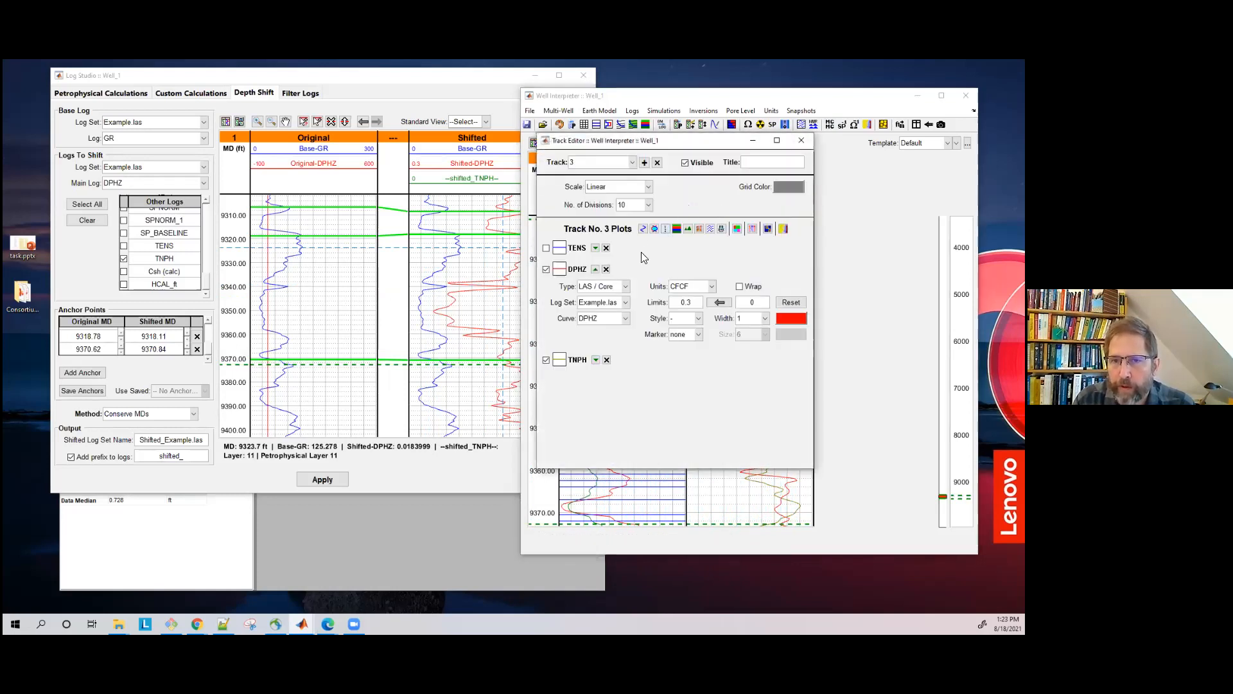
click(819, 258)
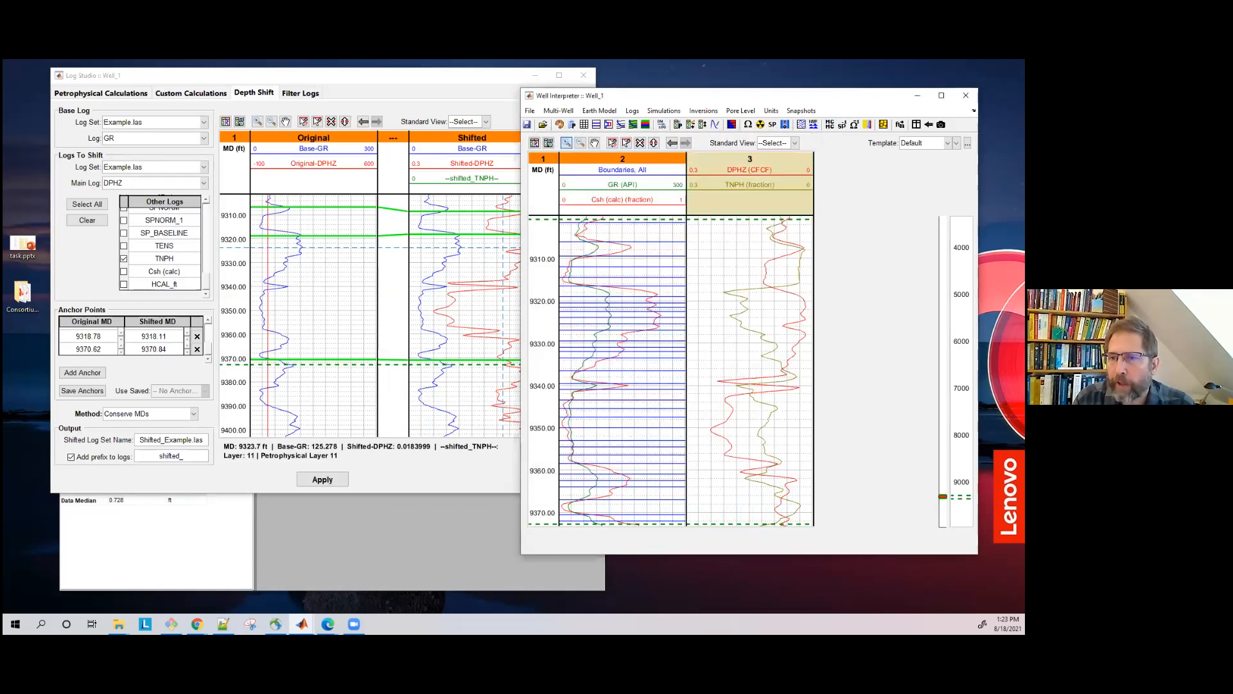
- Copy the GR curve from track 2 into track 3 of Well Interpreter and return to Log Studio
drag(624, 182, 627, 186)
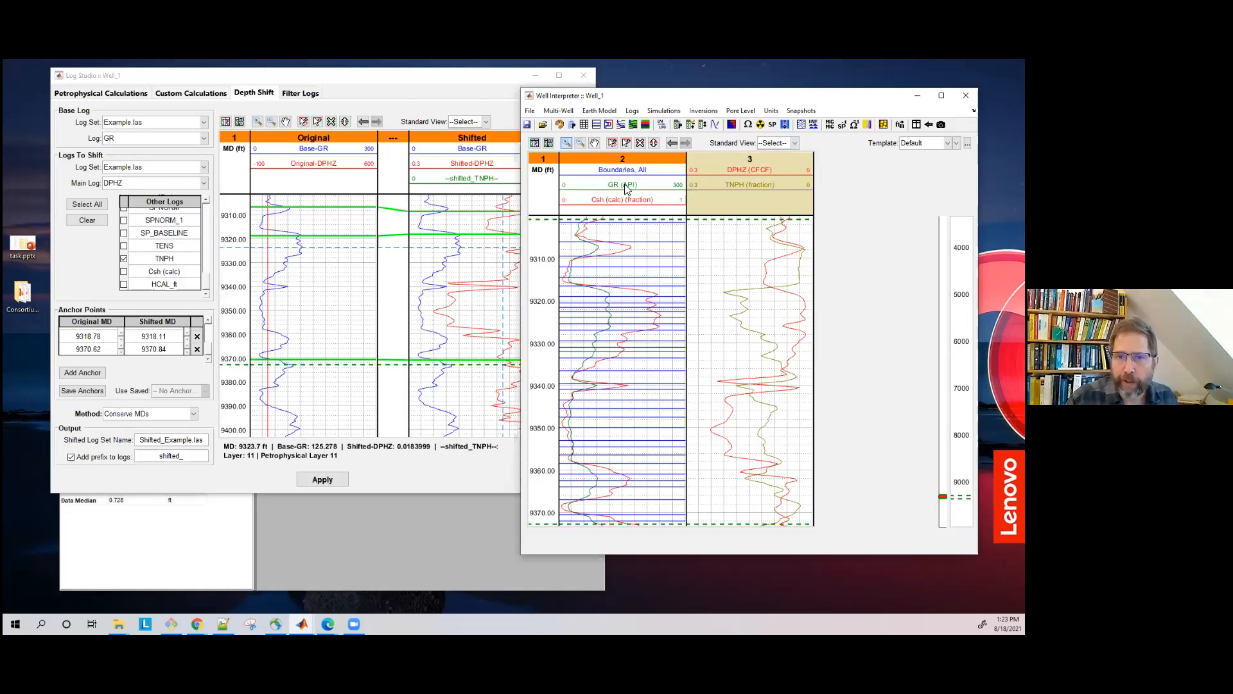
drag(625, 185, 753, 208)
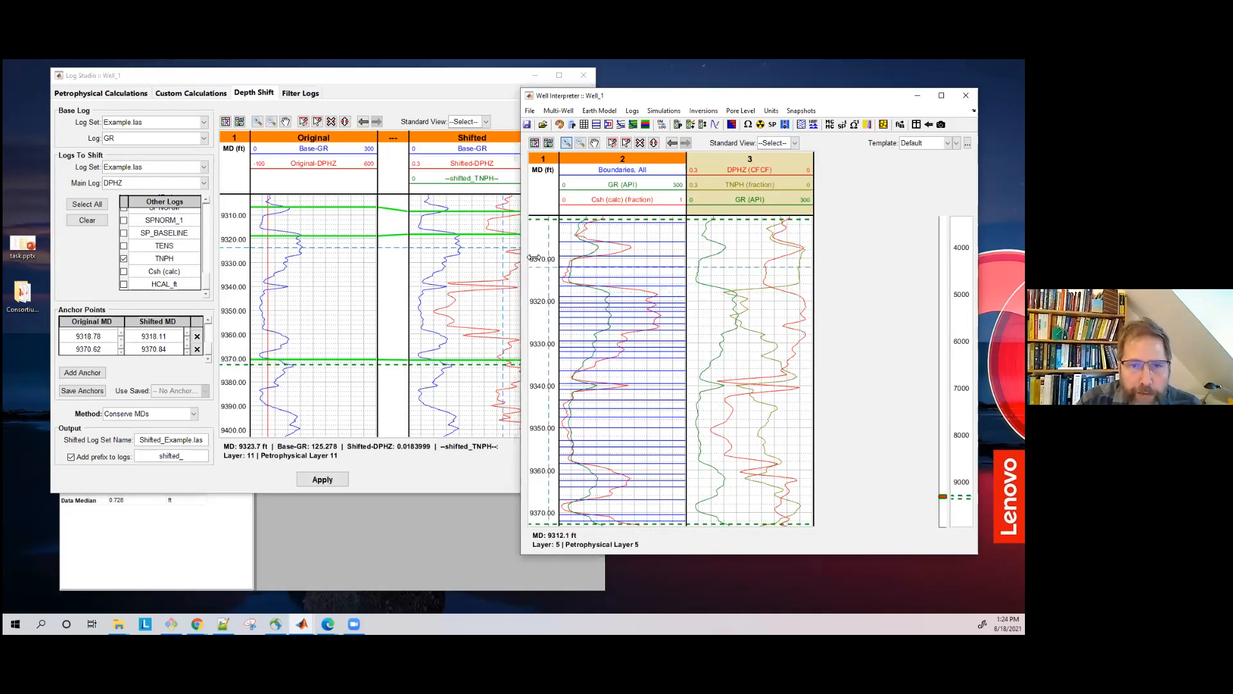
click(478, 192)
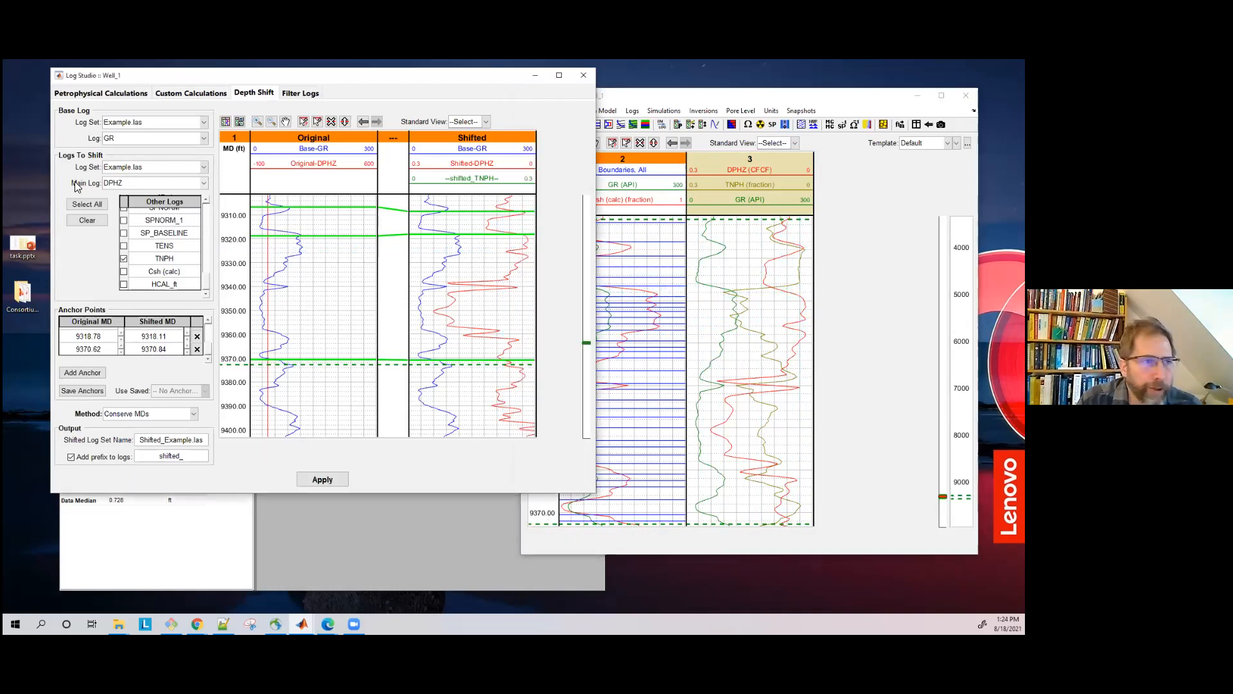
- Review the base log set, the log set to shift and the main log chosen for the depth shift
click(149, 124)
click(149, 124)
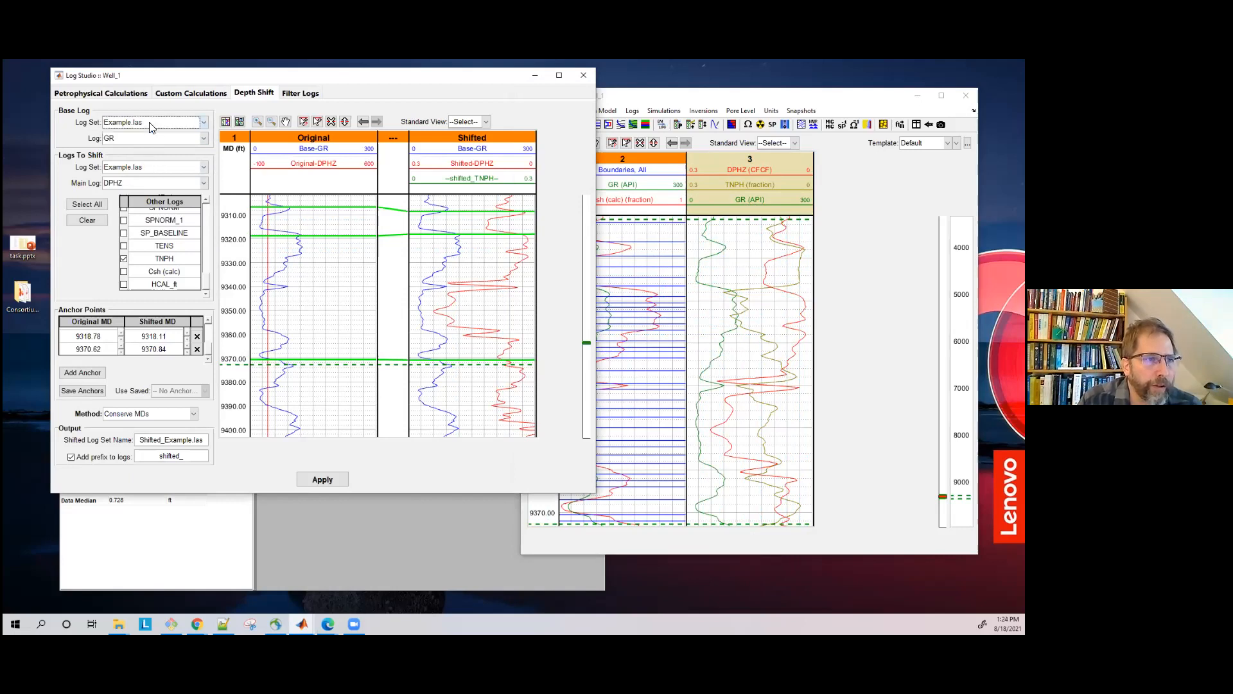
click(164, 168)
click(166, 180)
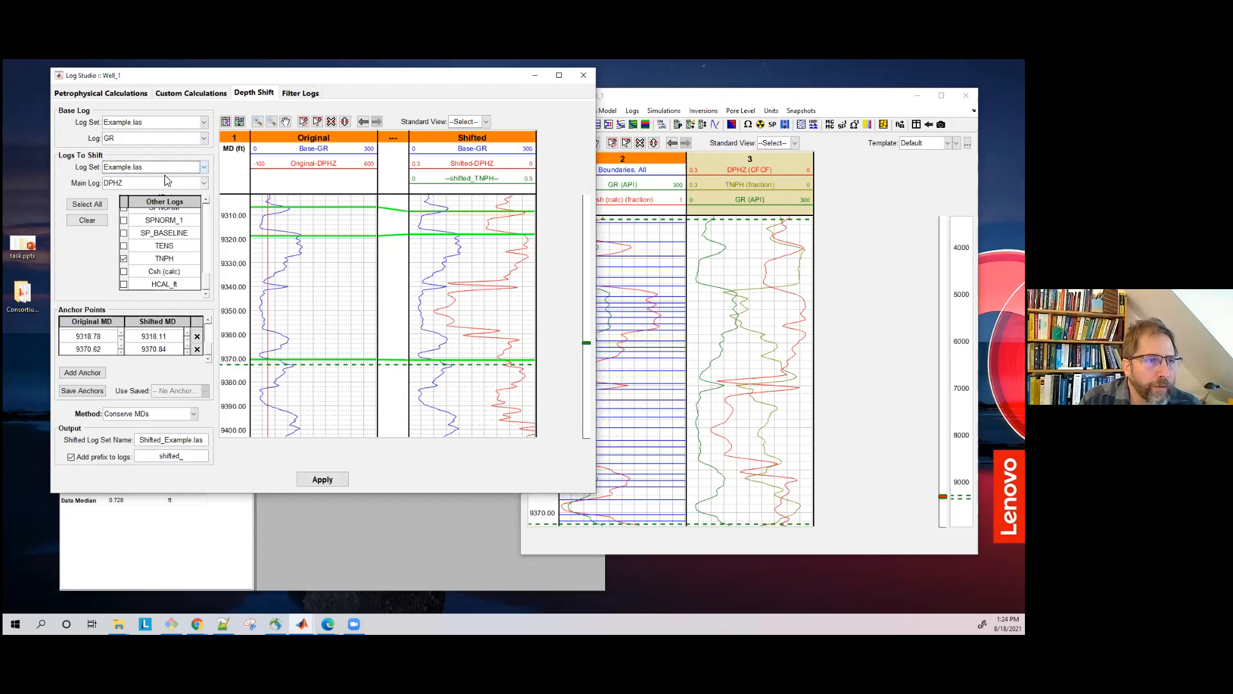
click(166, 181)
click(136, 219)
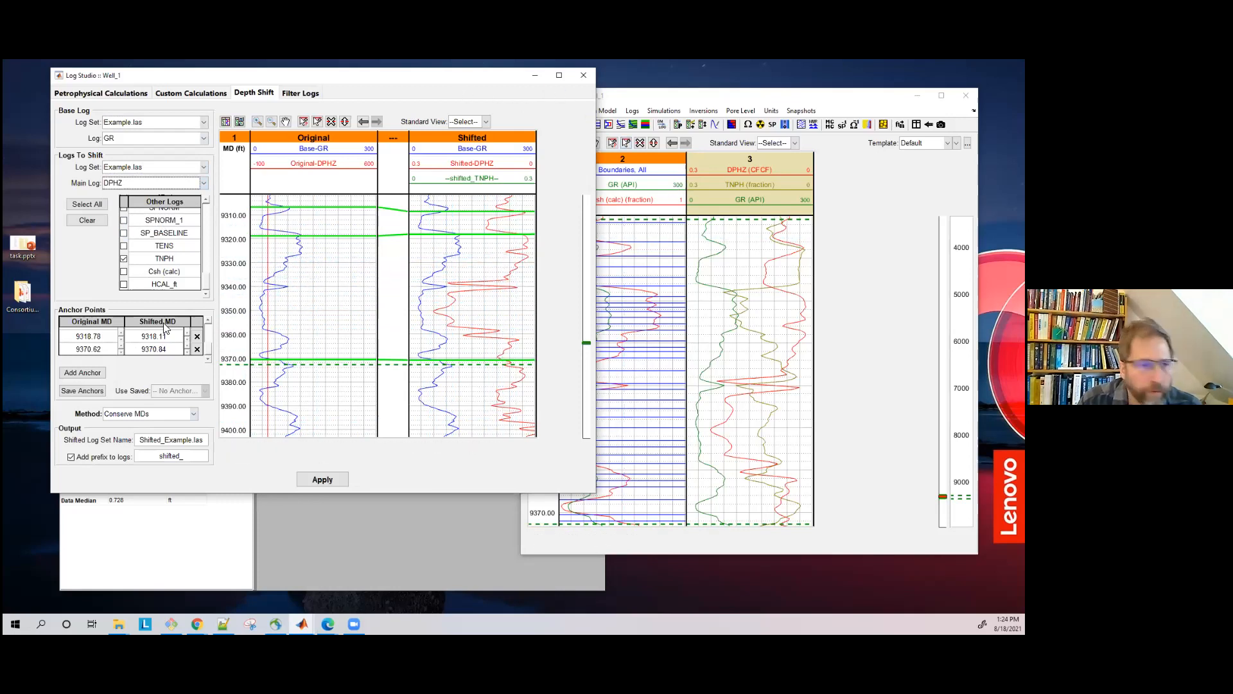
- Delete the three existing depth-shift anchor points and add a new anchor at 9336.79 ft
click(197, 349)
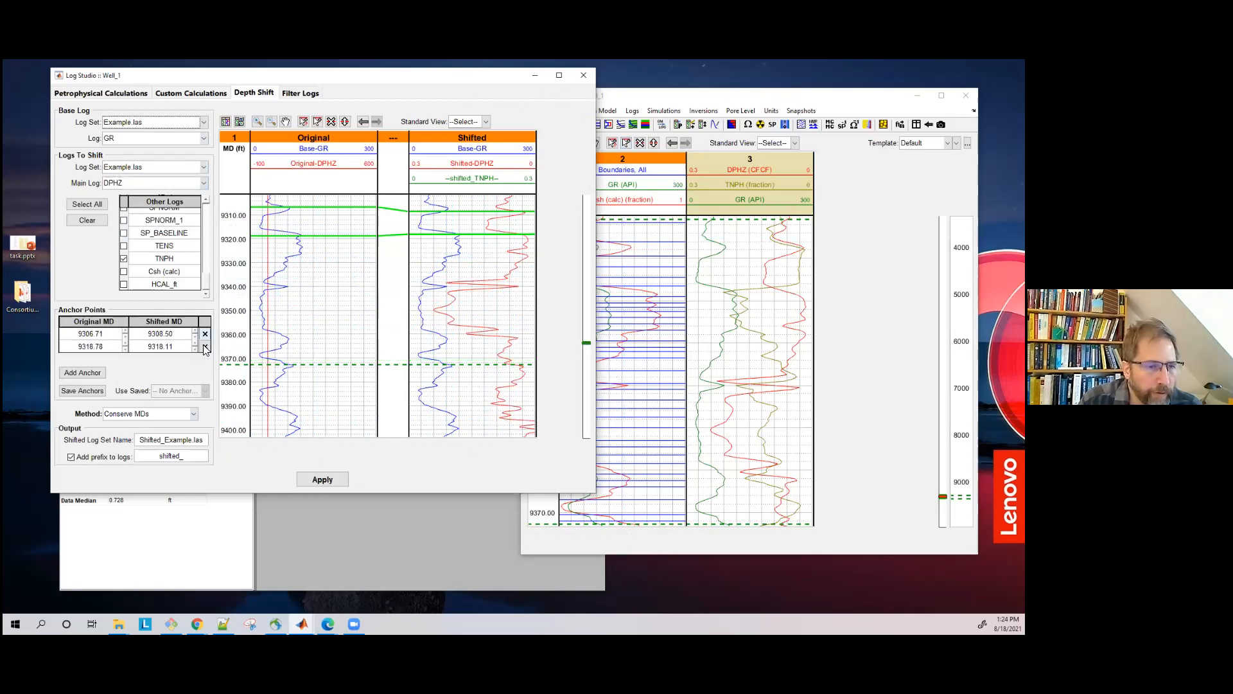
click(205, 345)
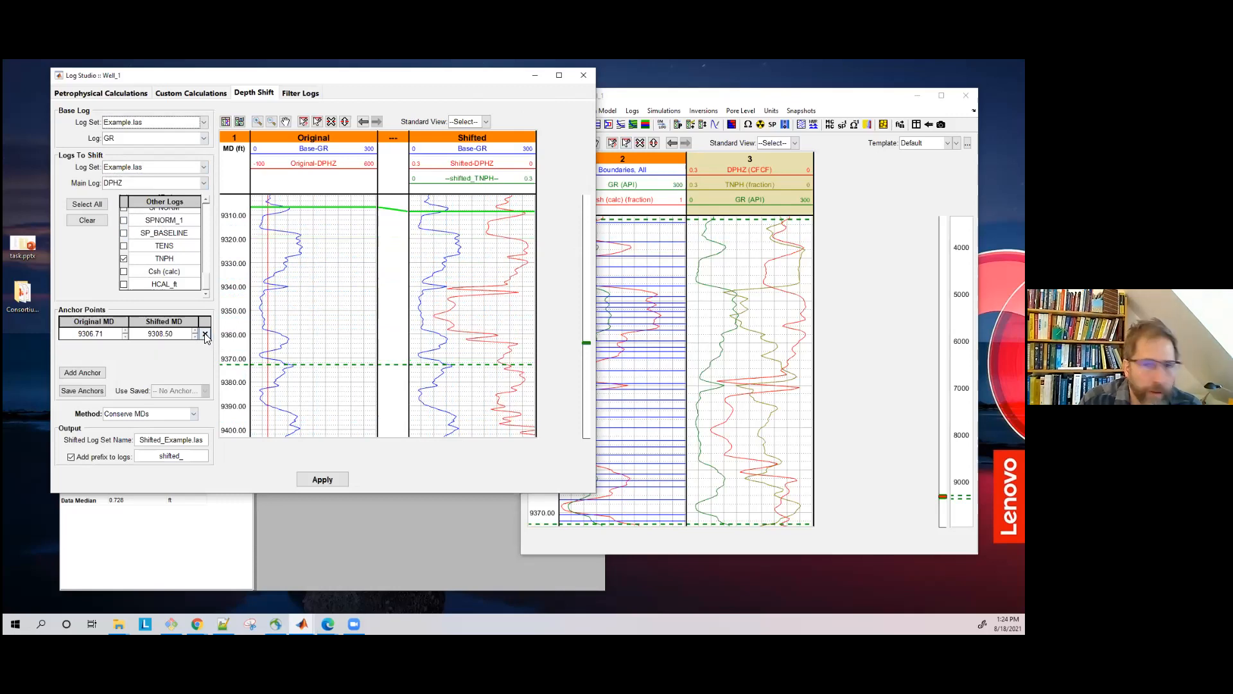
click(204, 335)
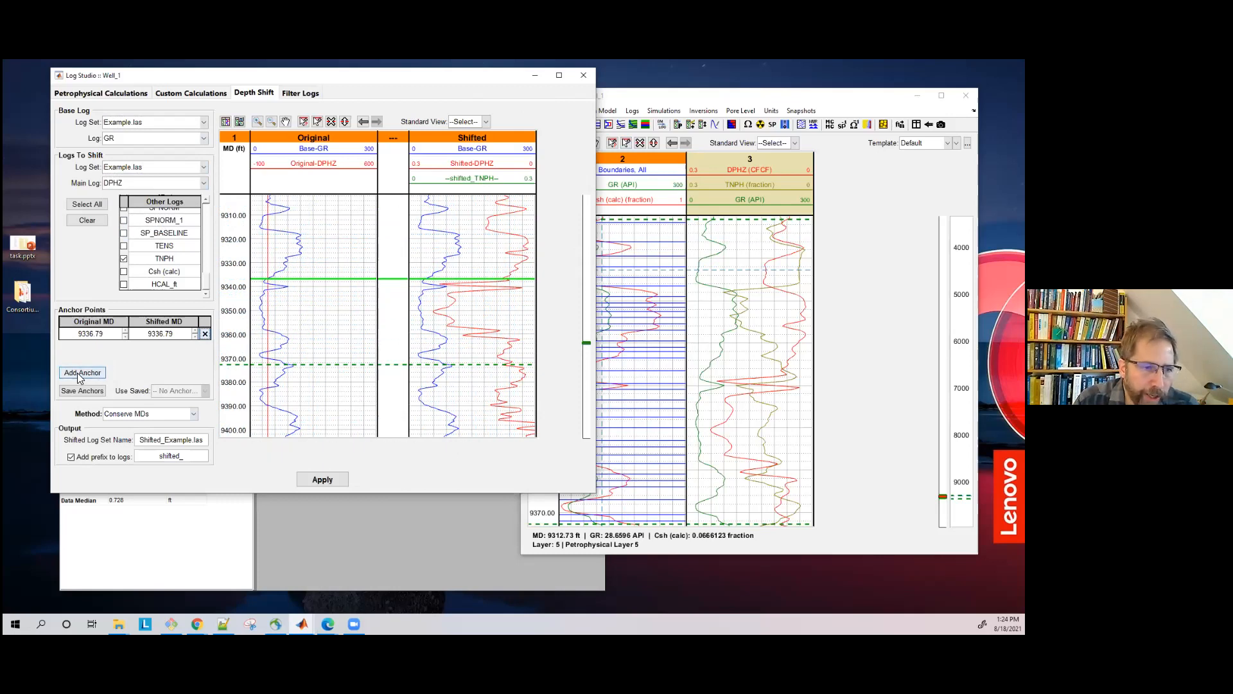
- Add an anchor point at about 9317.66 ft and move its shifted depth to about 9316.32 ft
right_click(512, 235)
click(538, 242)
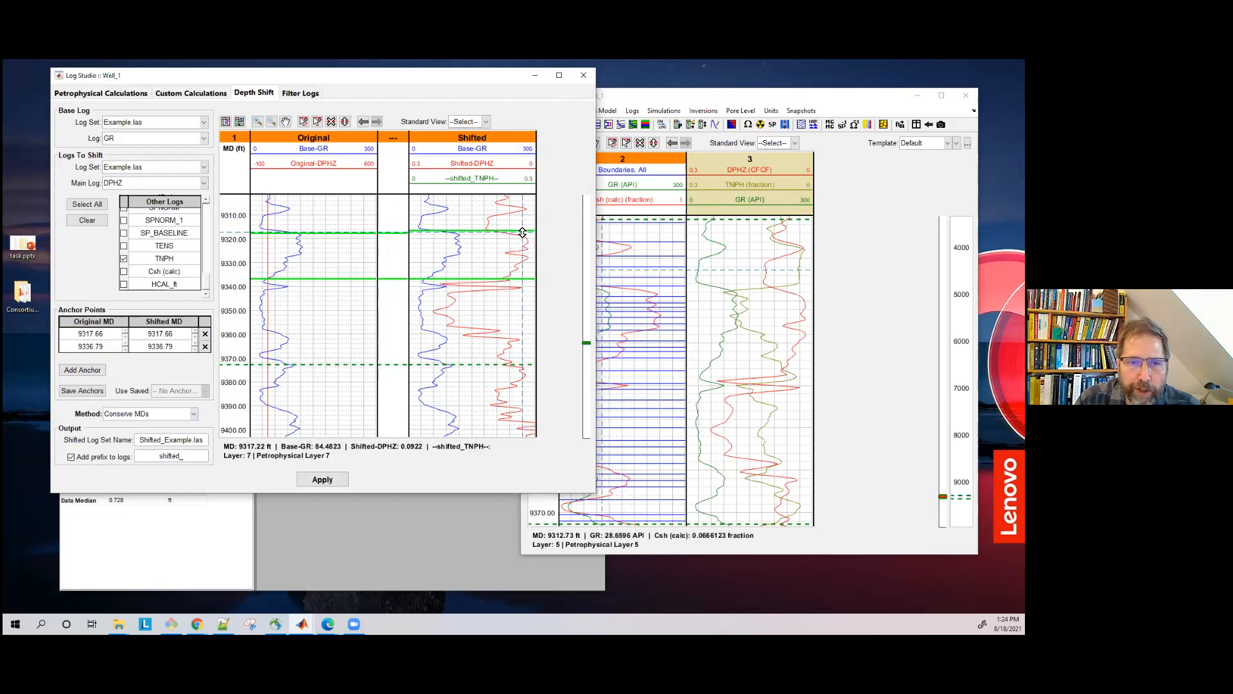
drag(522, 232, 526, 231)
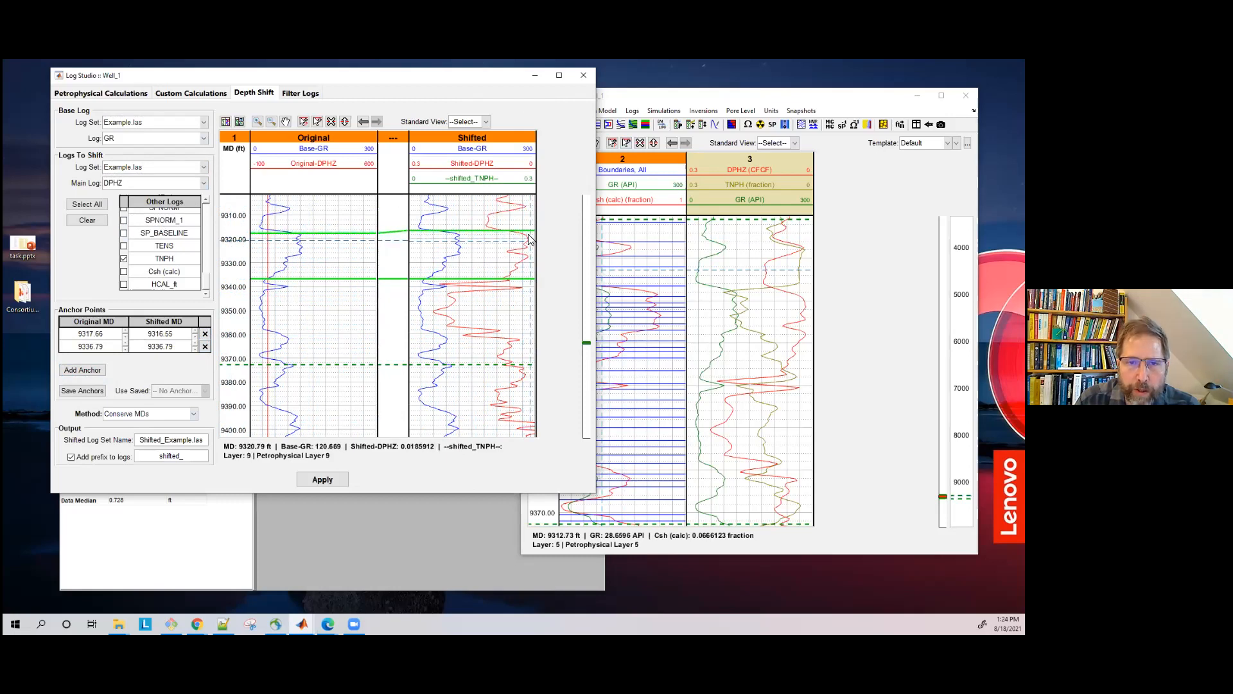
drag(526, 232, 529, 233)
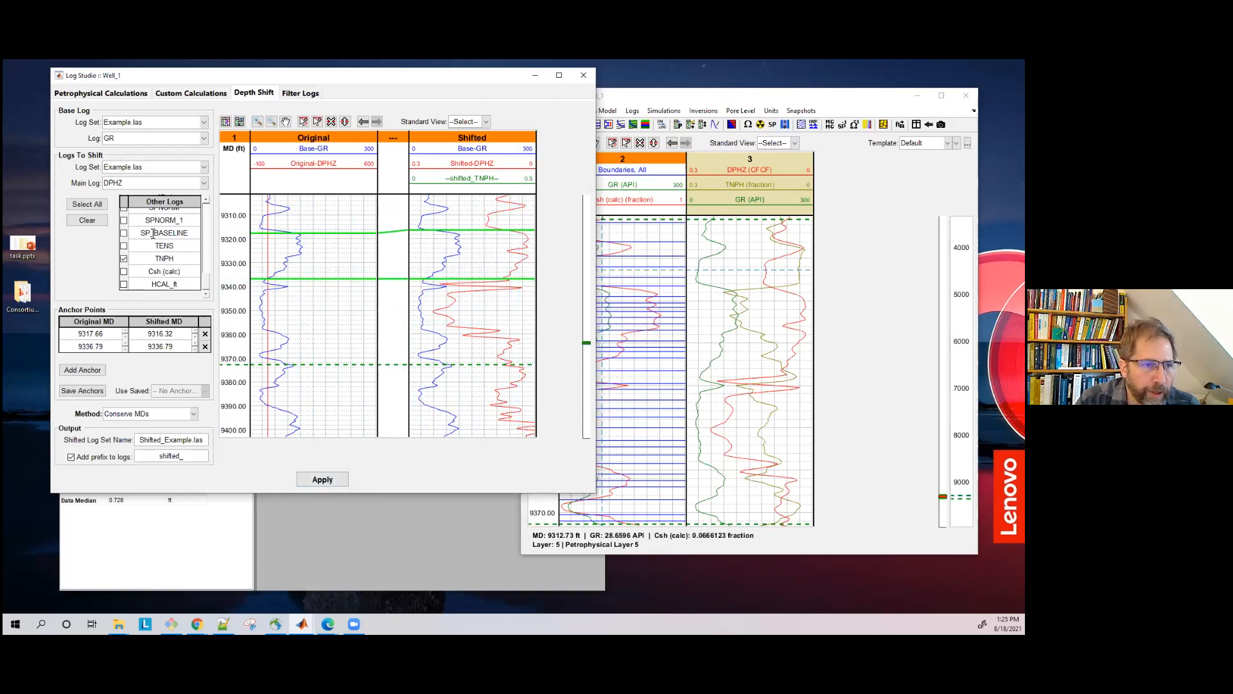
- Remove the shifted_TNPH plot from the Shifted track and apply the depth shift
double_click(465, 179)
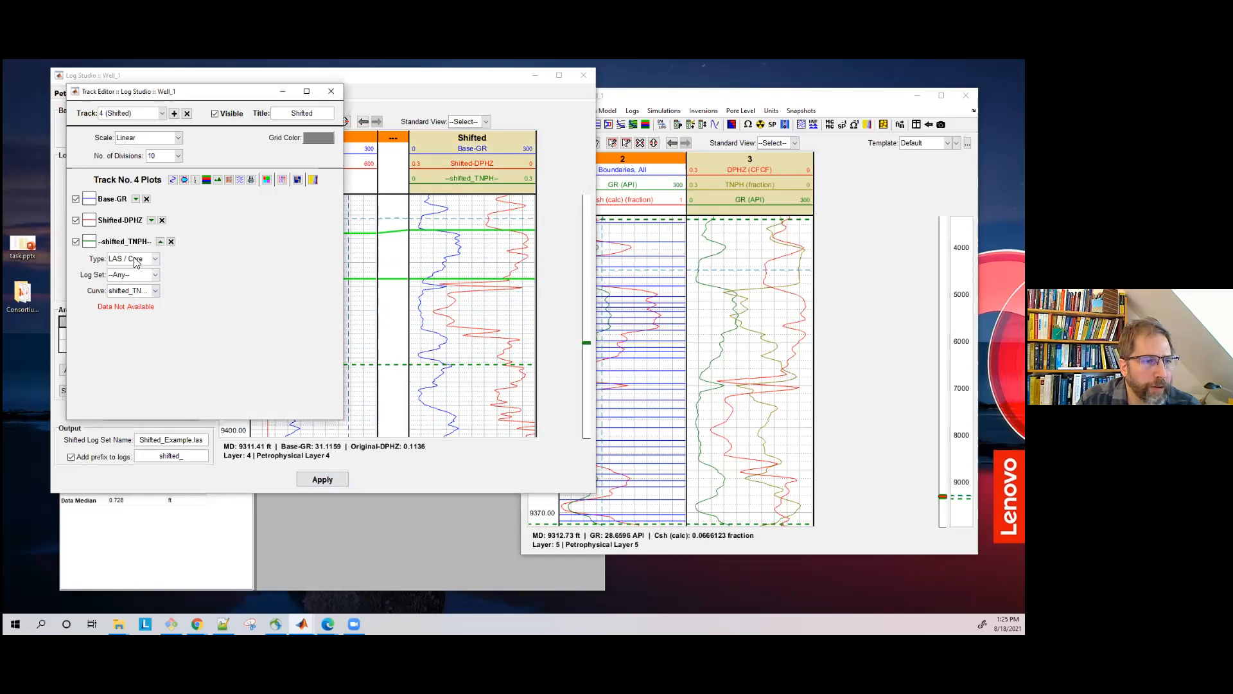
click(136, 262)
click(136, 295)
click(171, 242)
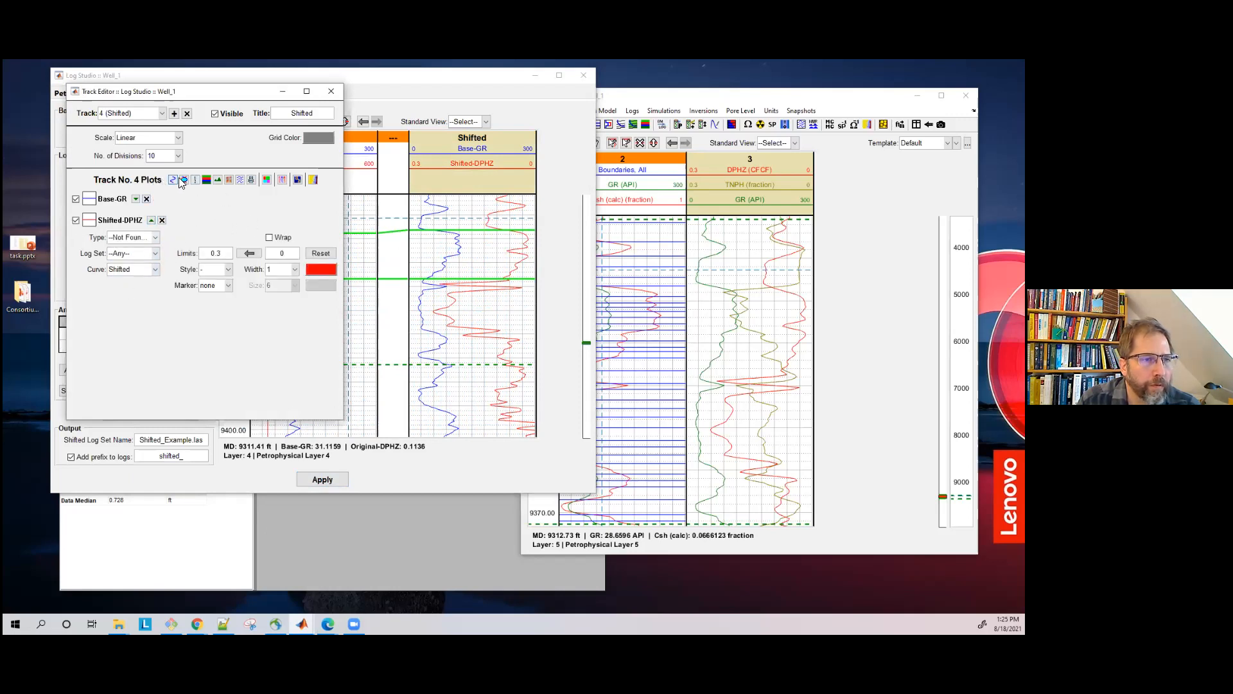
click(328, 480)
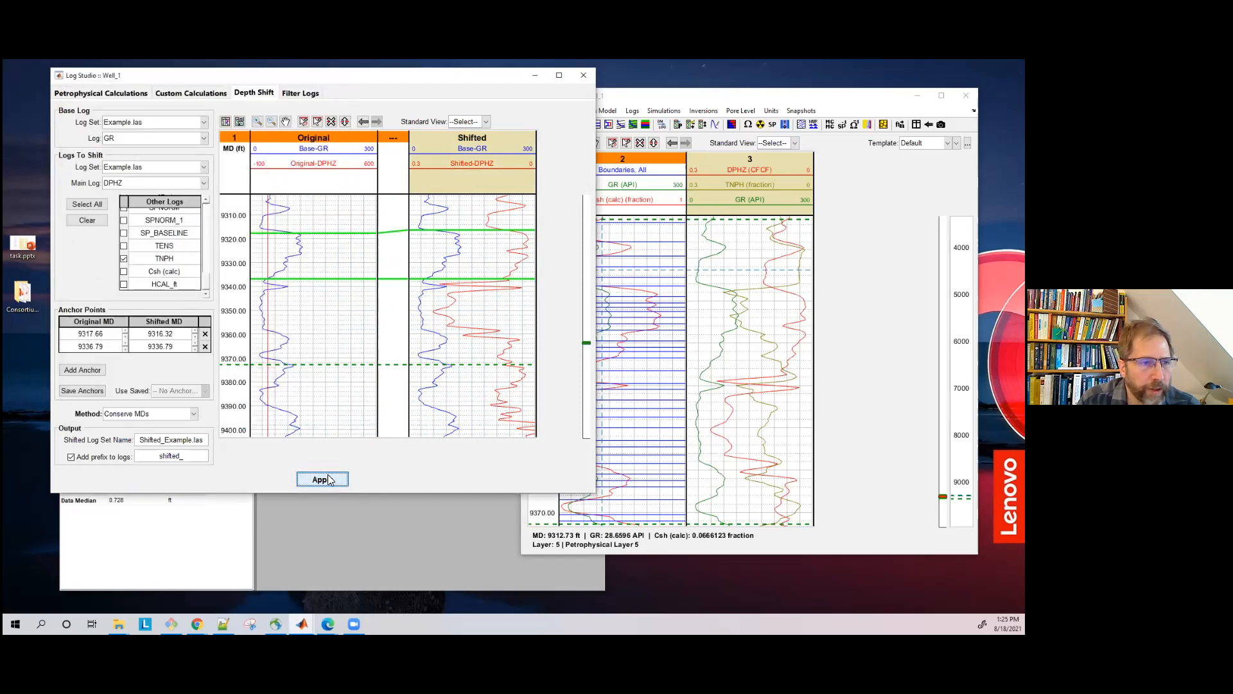
- Check the type options of the Shifted-DPHZ plot and remove that plot from the Shifted track
double_click(472, 178)
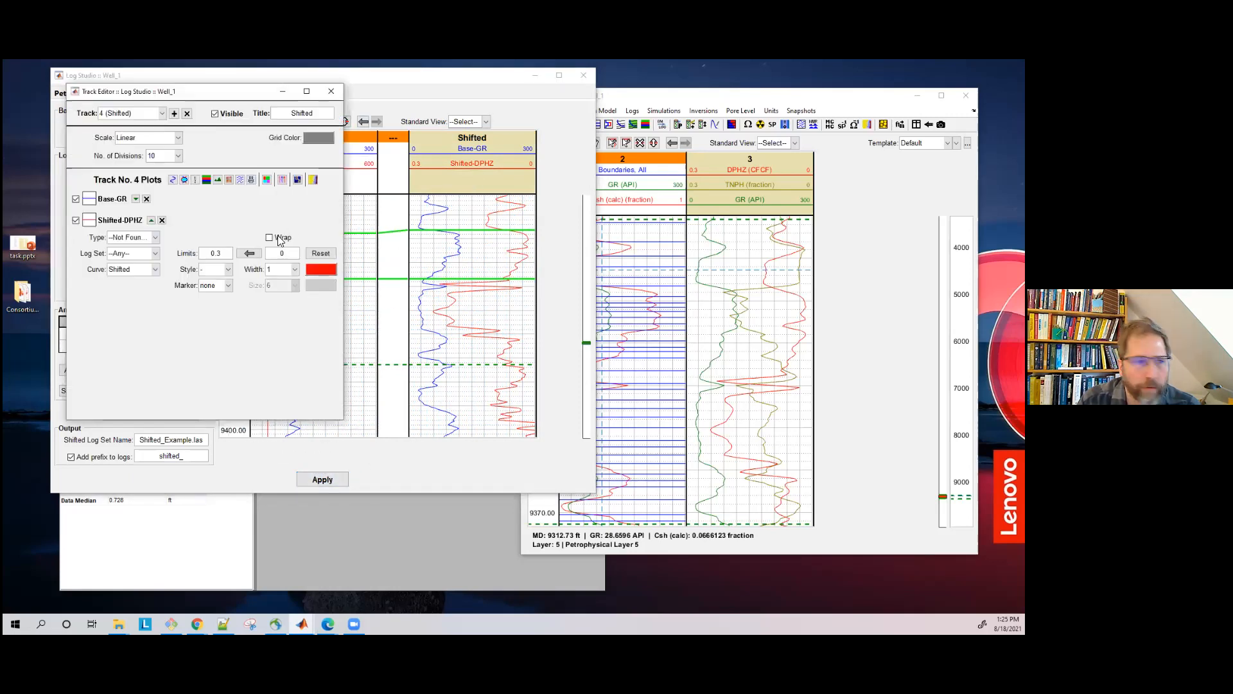
click(155, 237)
click(145, 252)
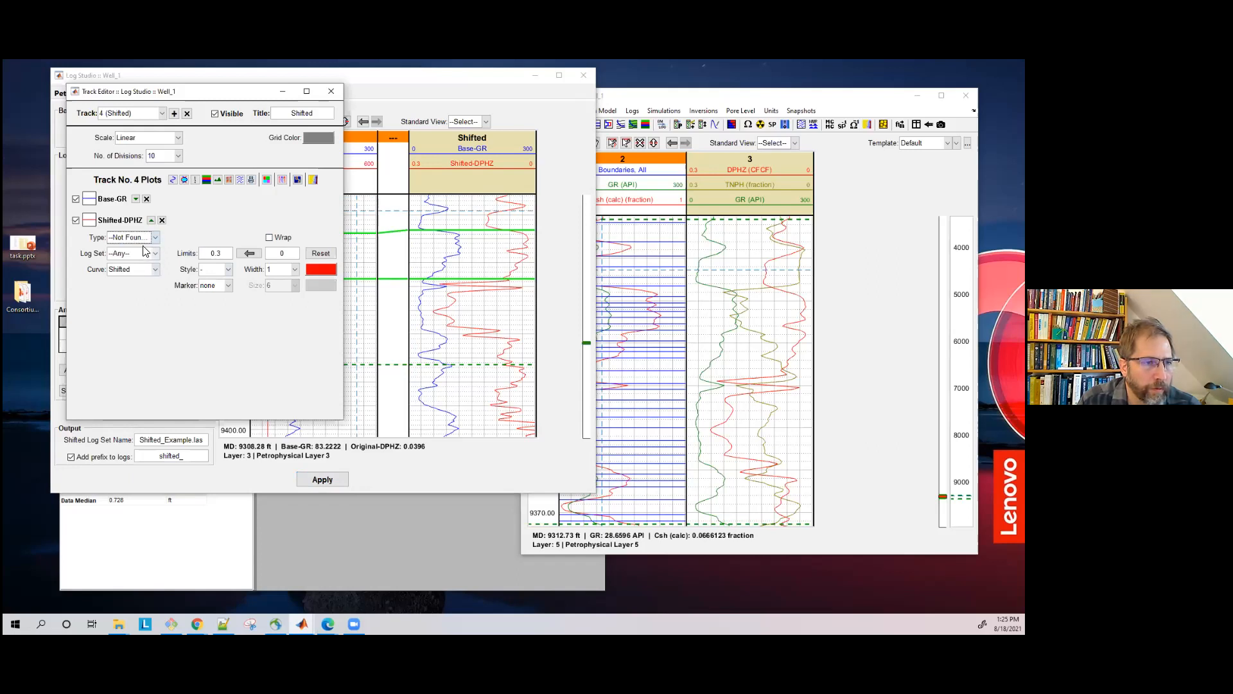
click(163, 220)
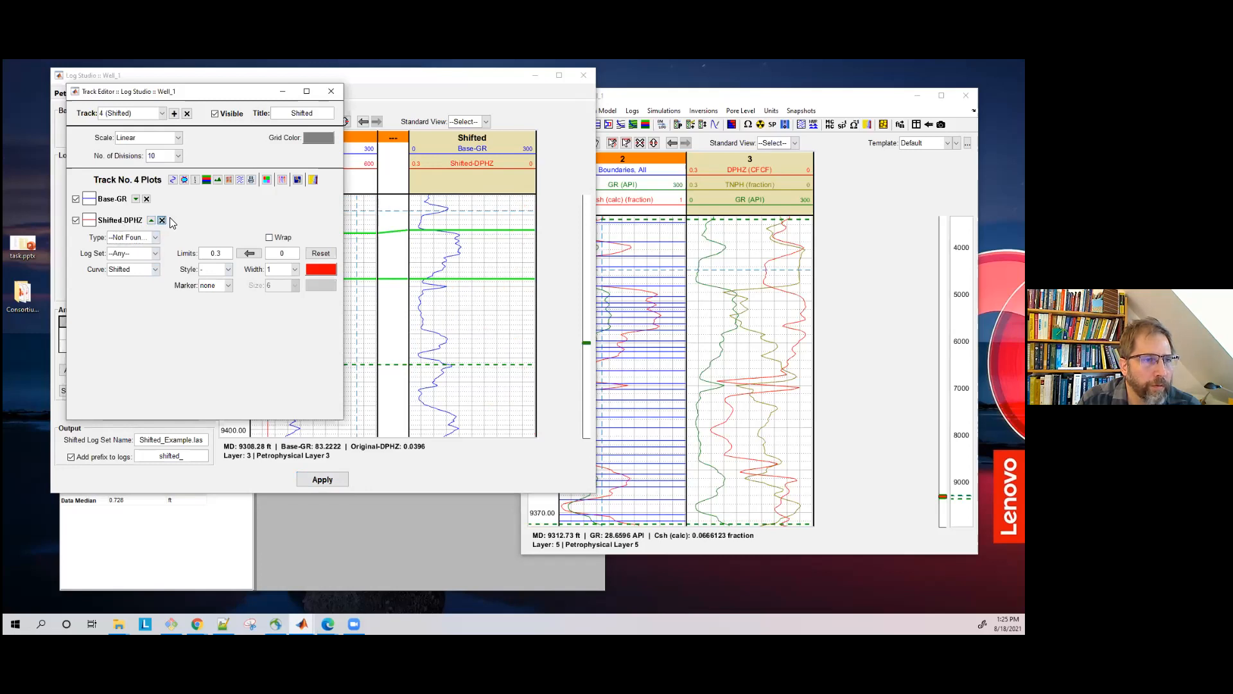
- Add a LAS / Core plot of the shifted_TNPH curve from Shifted_Example.las to the Shifted track
click(173, 179)
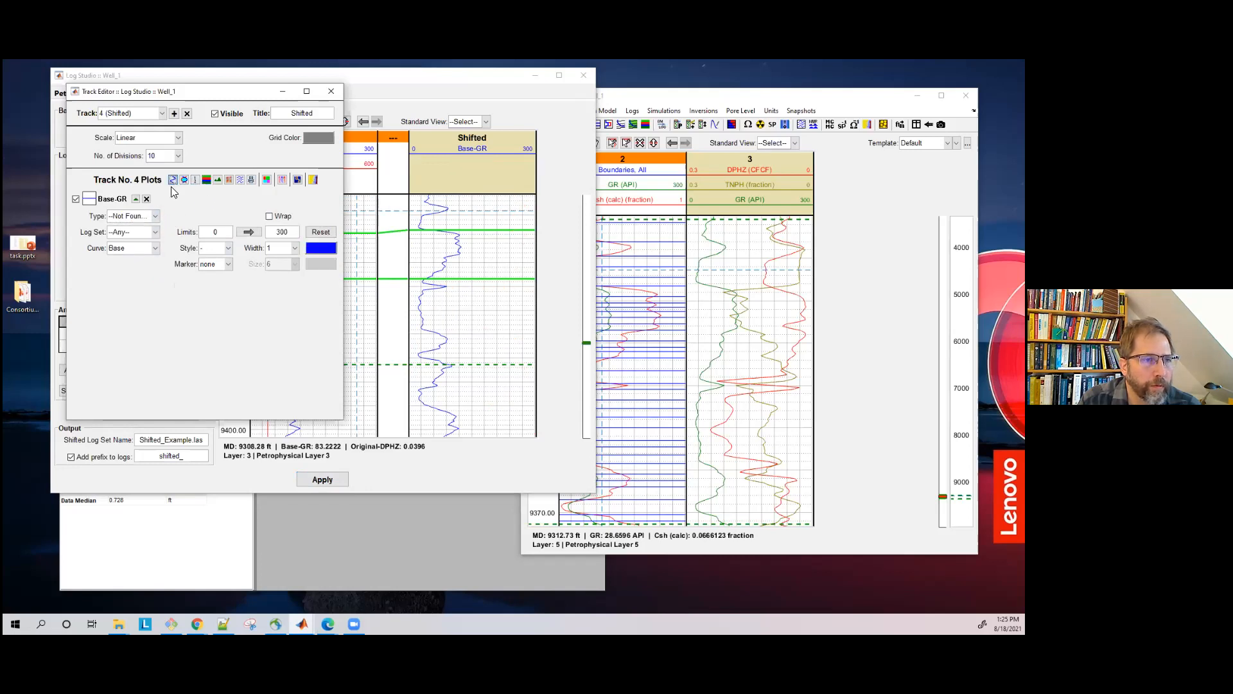
click(134, 253)
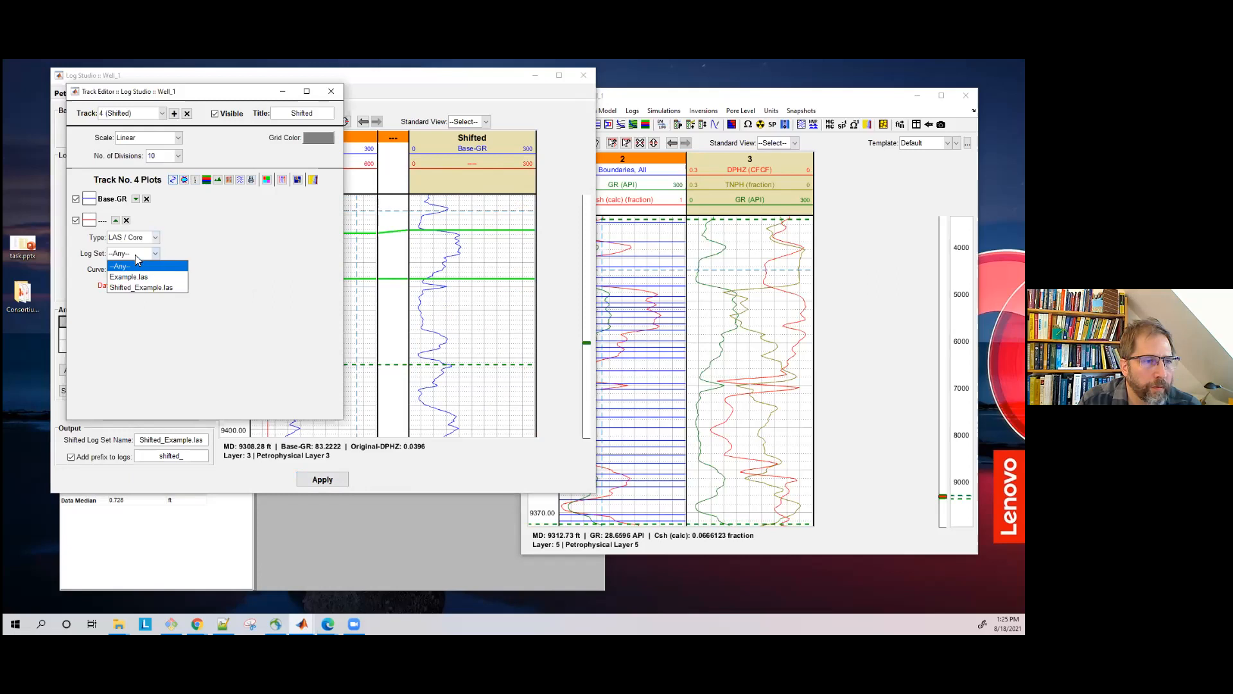
click(138, 286)
click(138, 270)
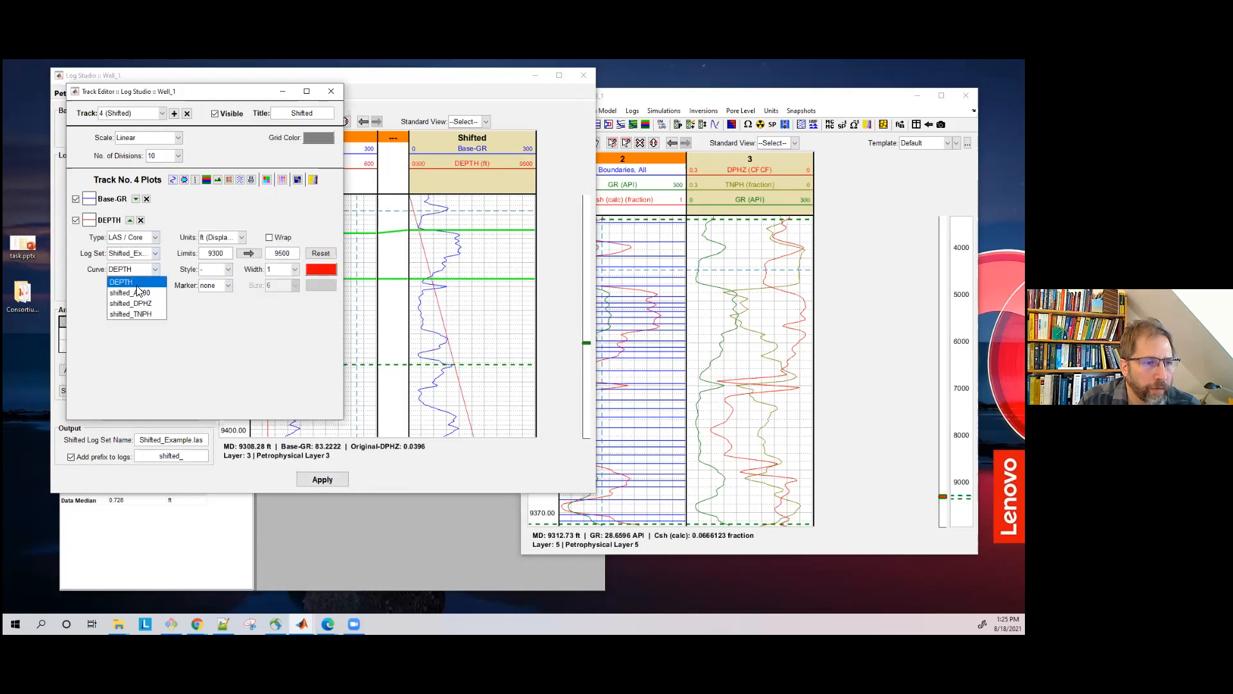
click(137, 312)
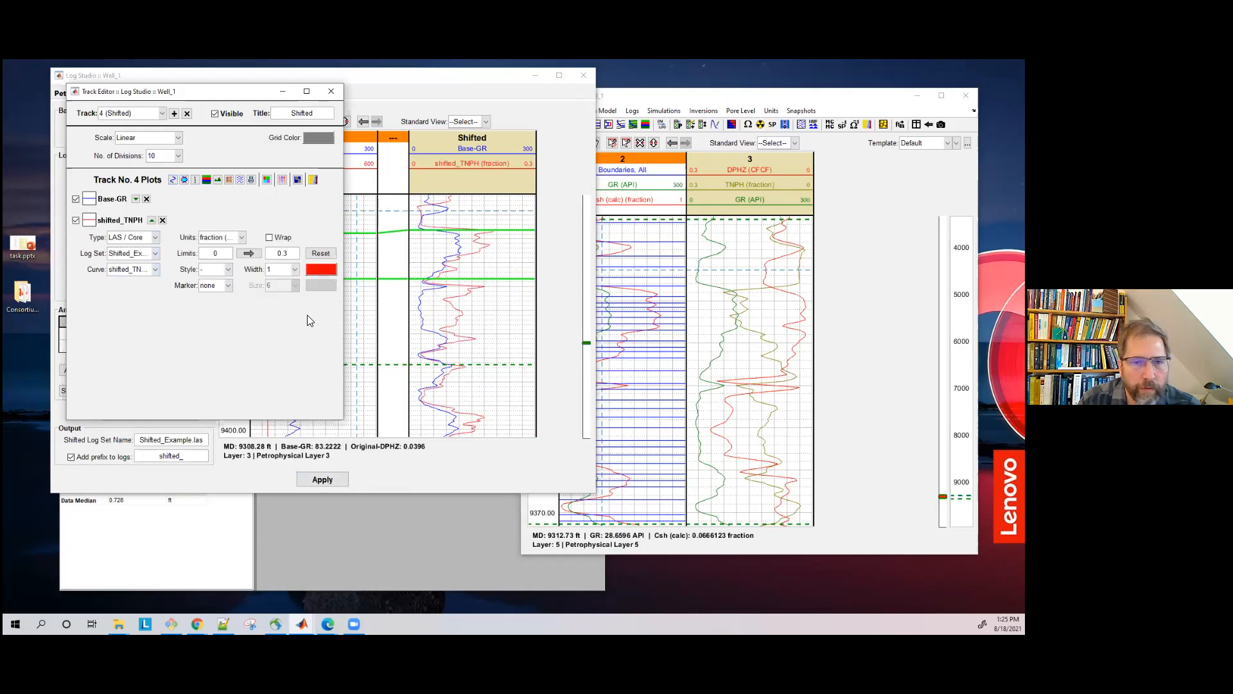
- Set the line color of the shifted_TNPH plot to dark green
click(321, 270)
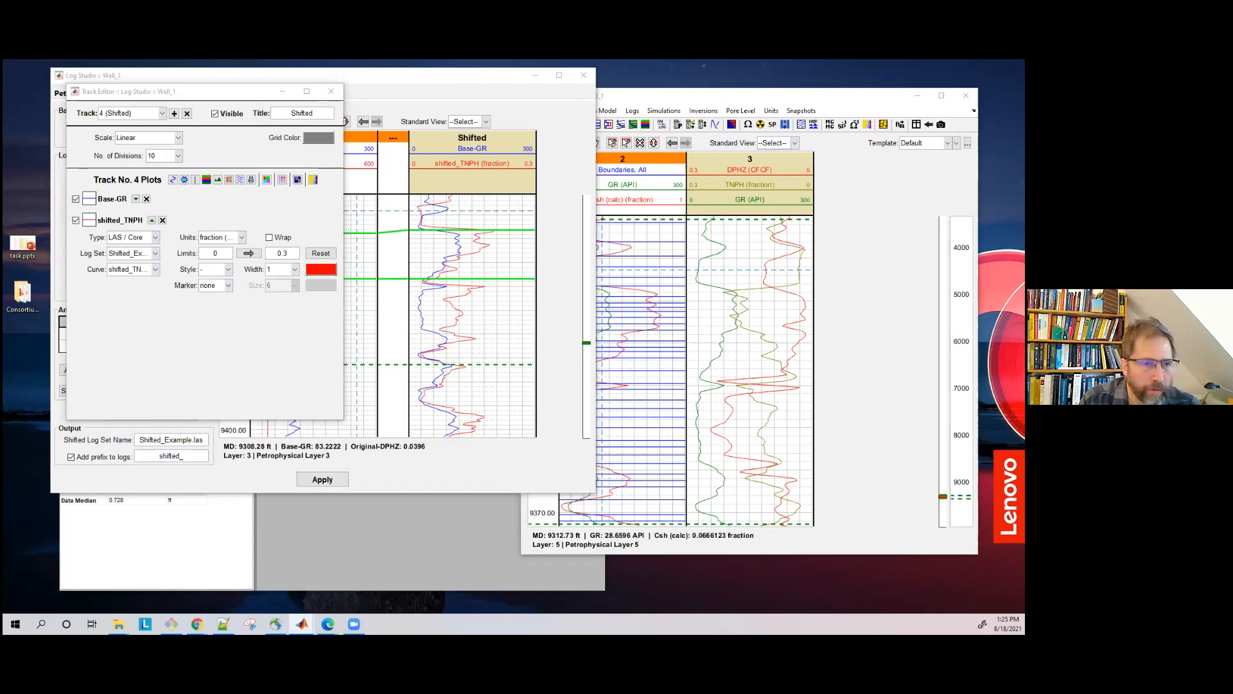
click(173, 306)
click(168, 369)
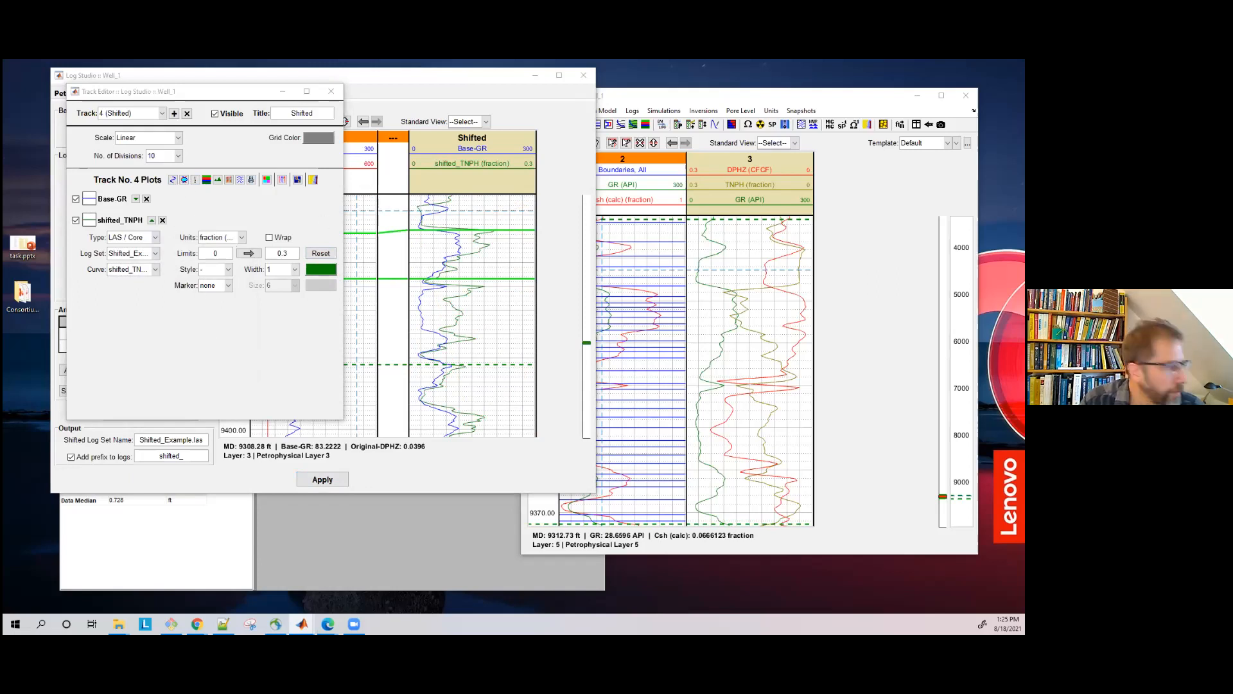
- Add another plot to the Shifted track showing the shifted_DPHZ curve from Shifted_Example.las
click(172, 180)
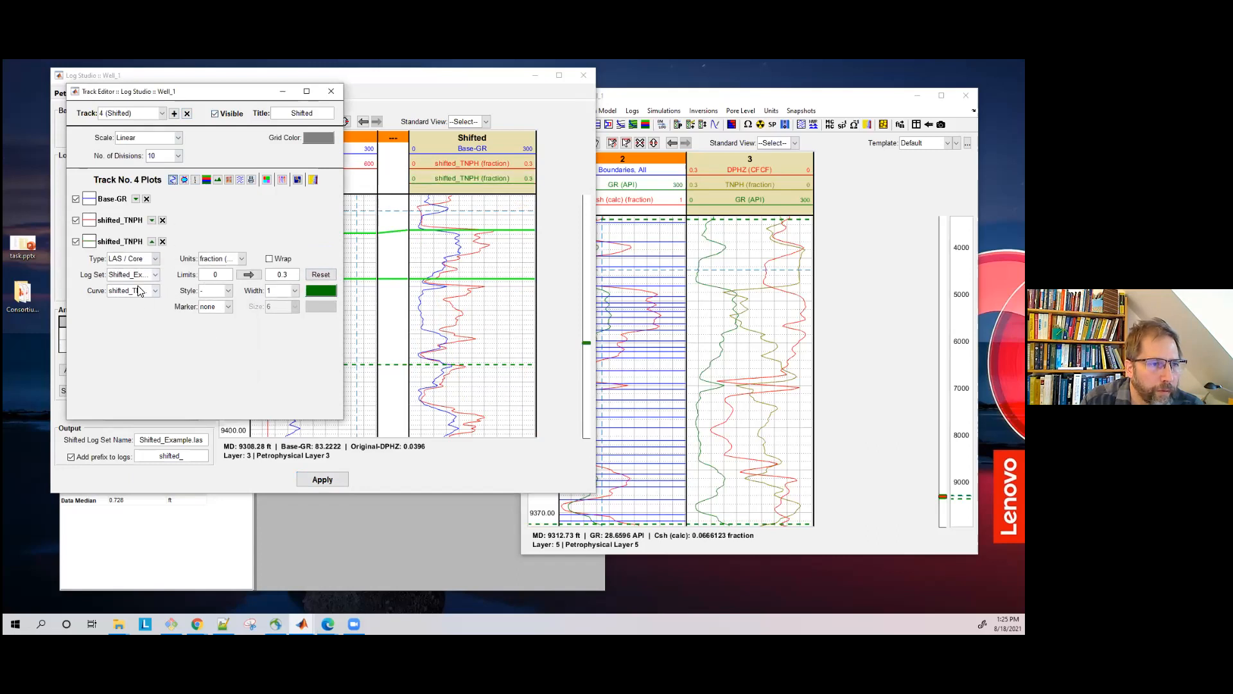
click(144, 292)
click(141, 325)
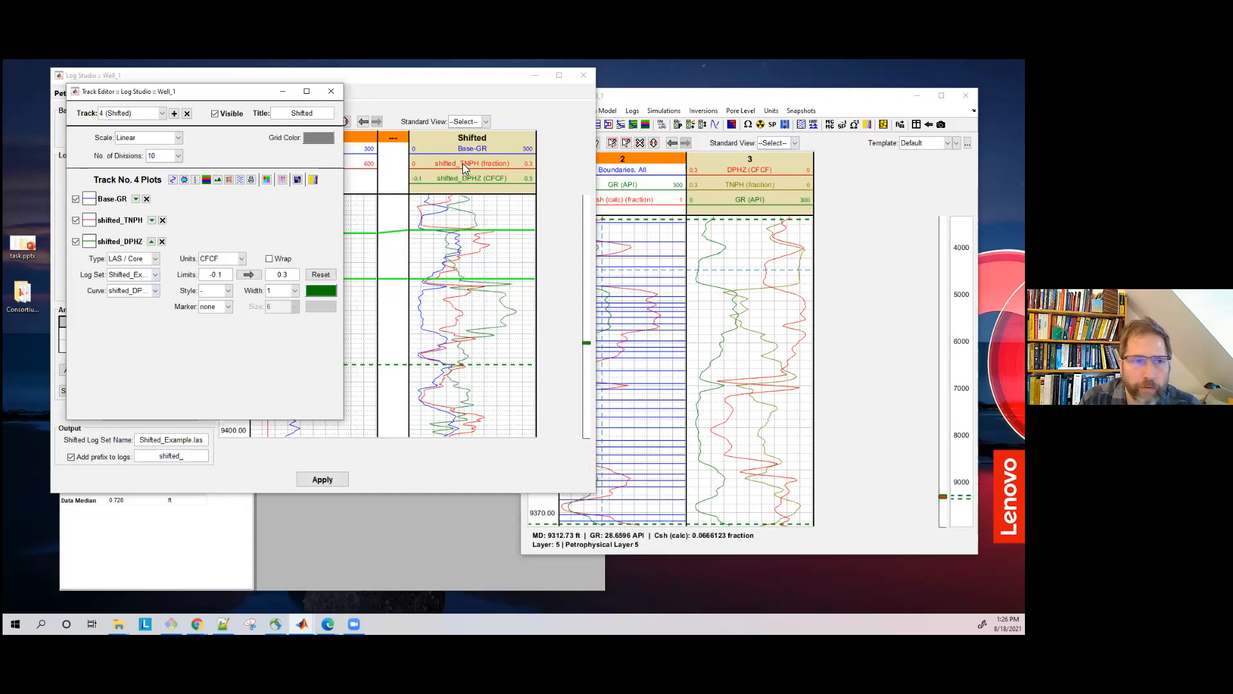
- Reverse the shifted_TNPH limits to run from 0.3 to 0 and snap the fraction logs to those limits
click(462, 164)
double_click(463, 163)
click(152, 220)
click(252, 255)
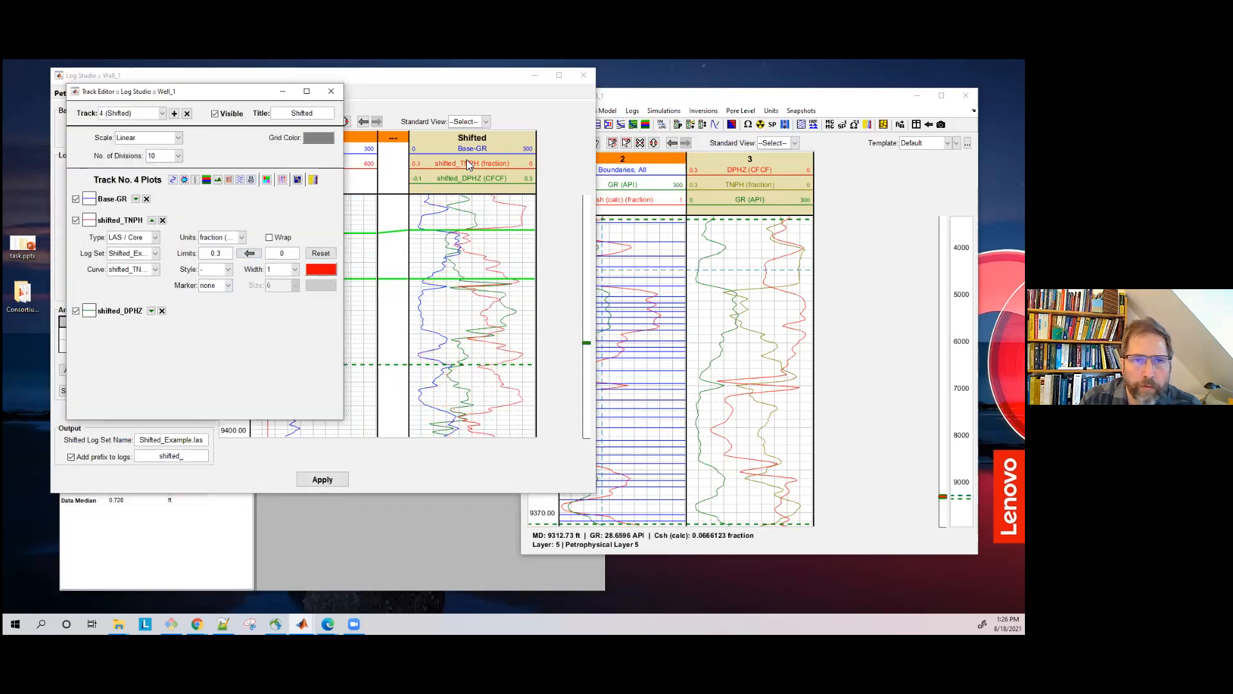
click(466, 160)
right_click(466, 160)
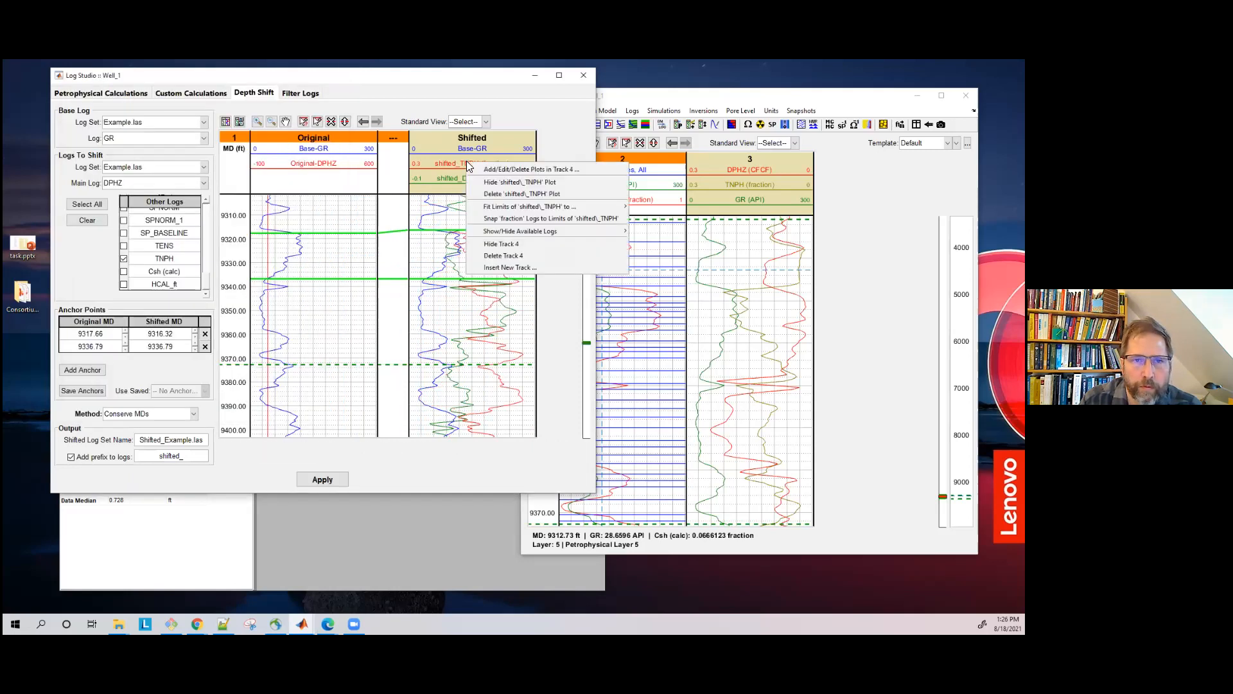
click(550, 218)
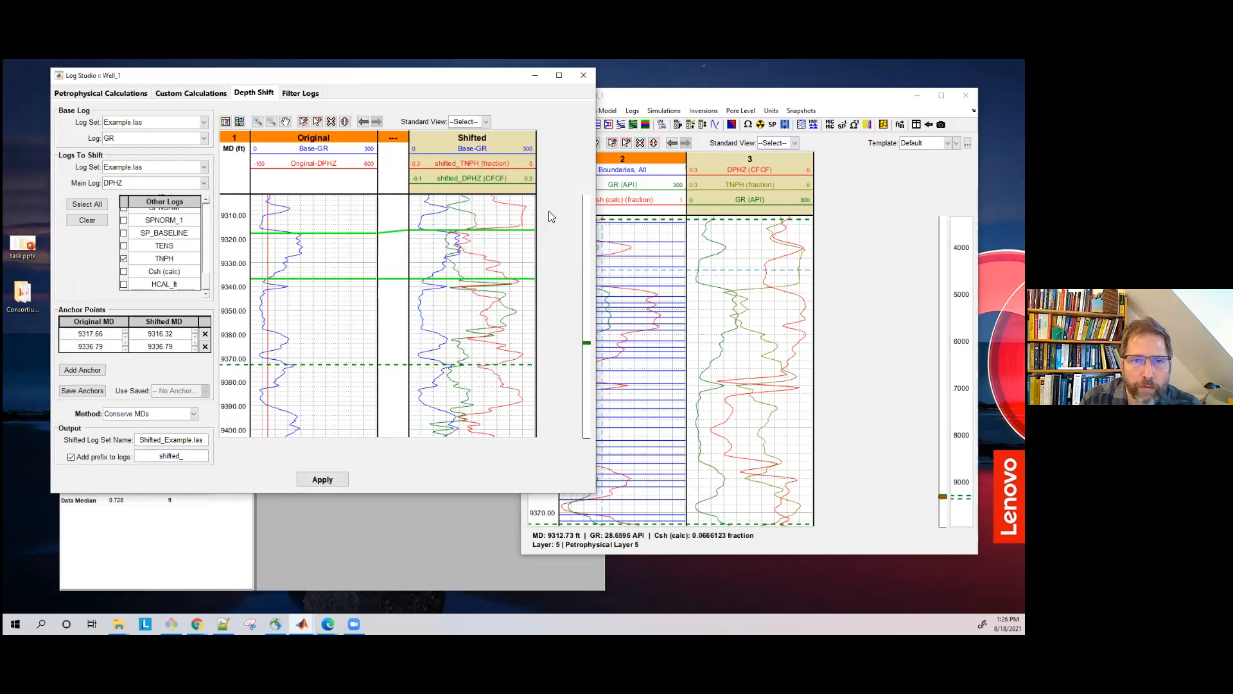
- Set the shifted_DPHZ plot limits to run from 0.3 to 0 and close the track editor
double_click(476, 179)
click(152, 219)
click(151, 241)
double_click(217, 275)
text(0)
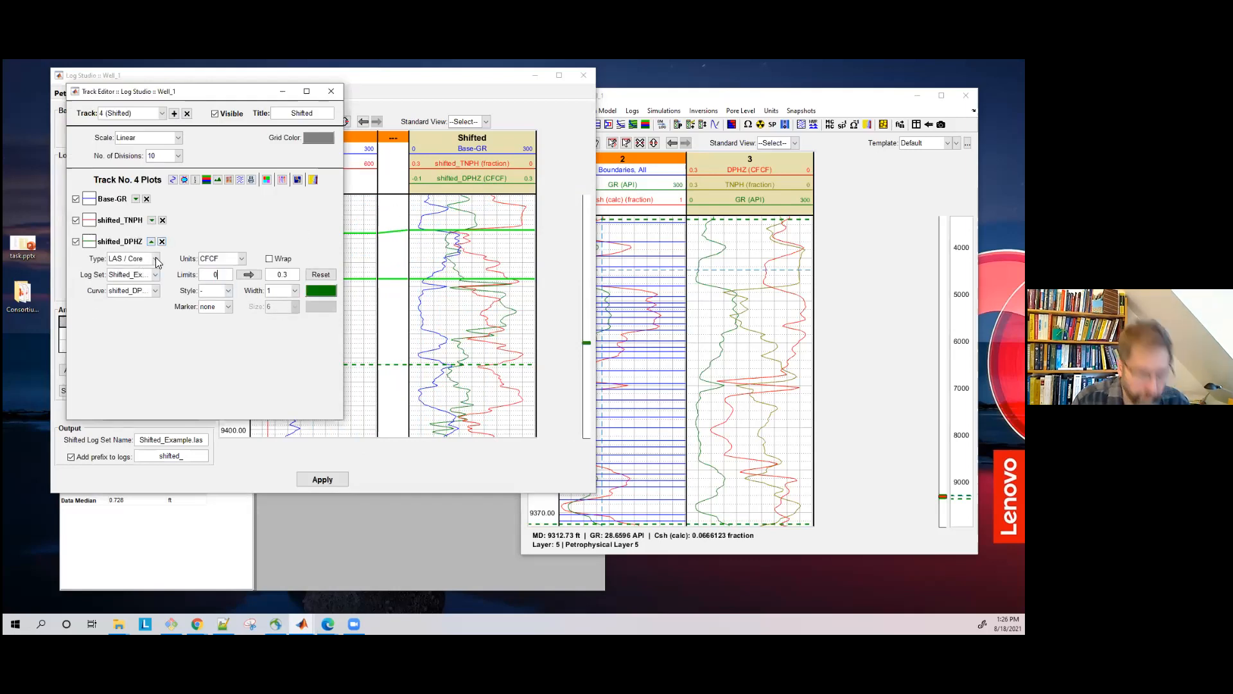
click(249, 275)
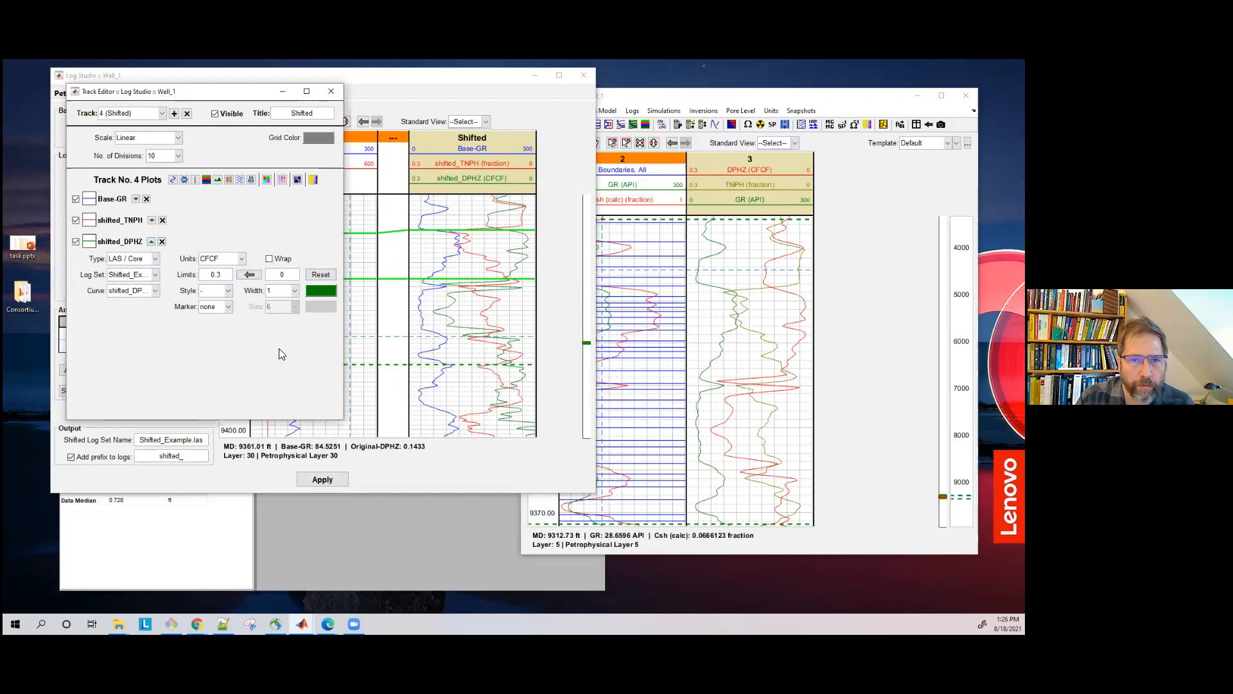
click(331, 92)
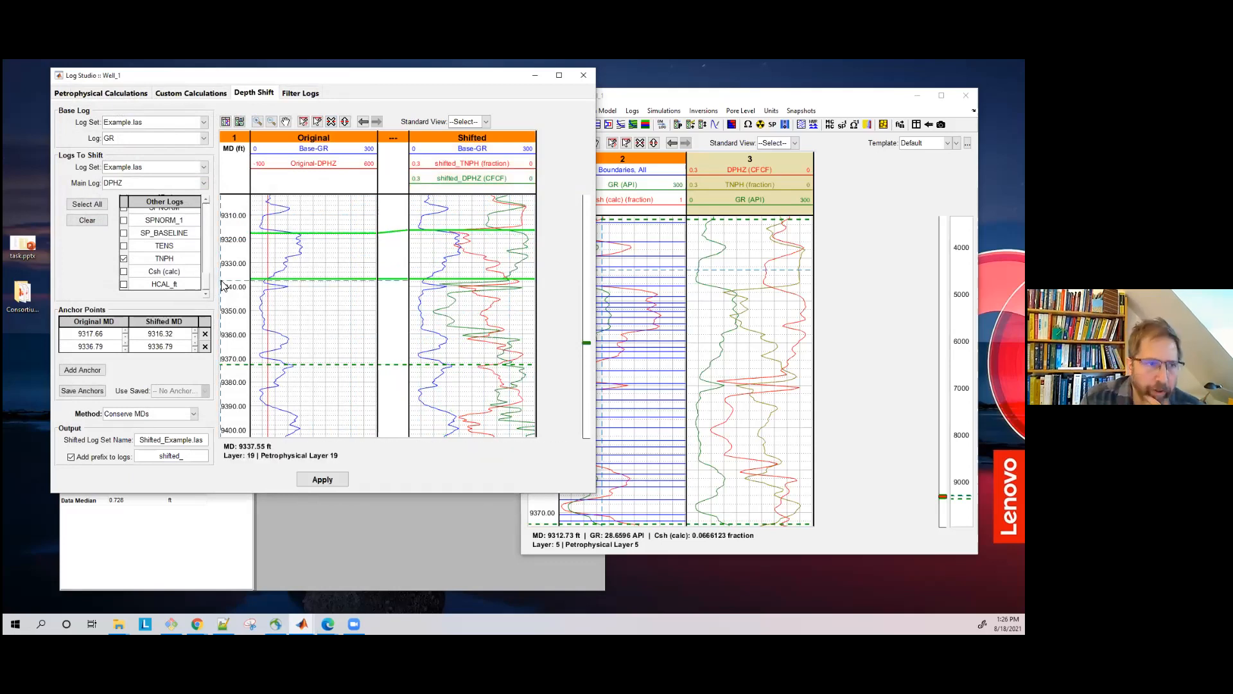
- Move the 9317.66 ft anchor's shifted depth to about 9315.21 ft and apply the depth shift
drag(207, 275, 207, 245)
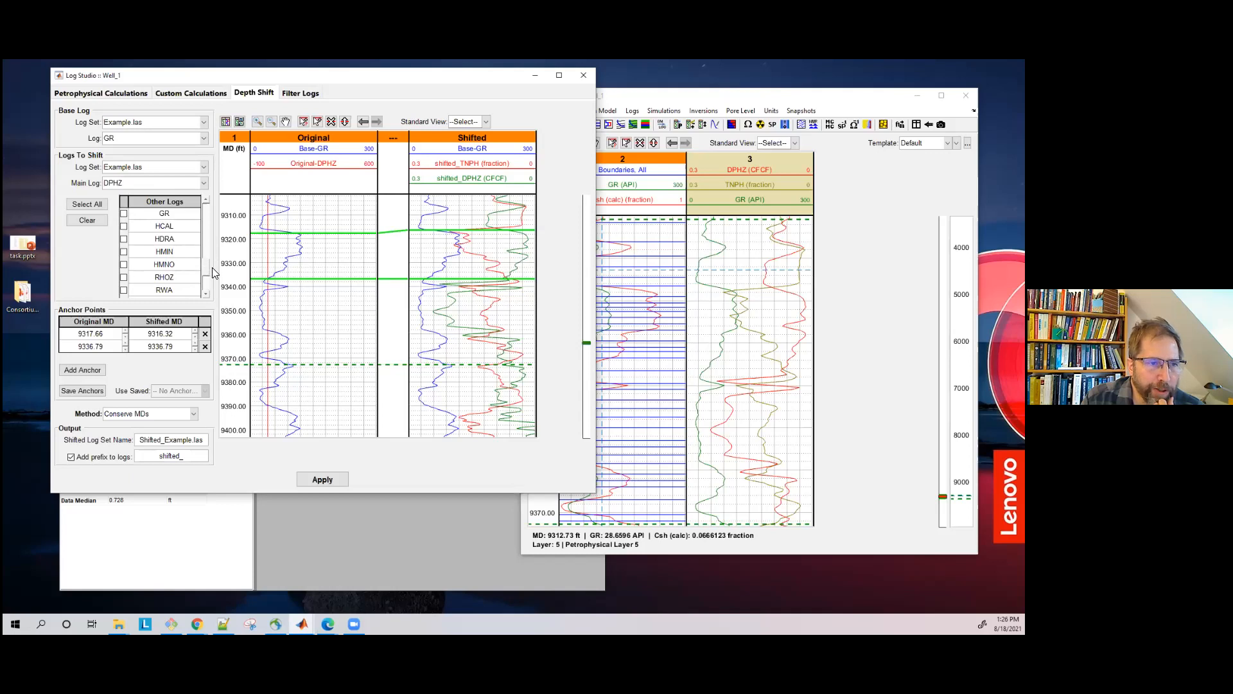
scroll(209, 270, down, 2)
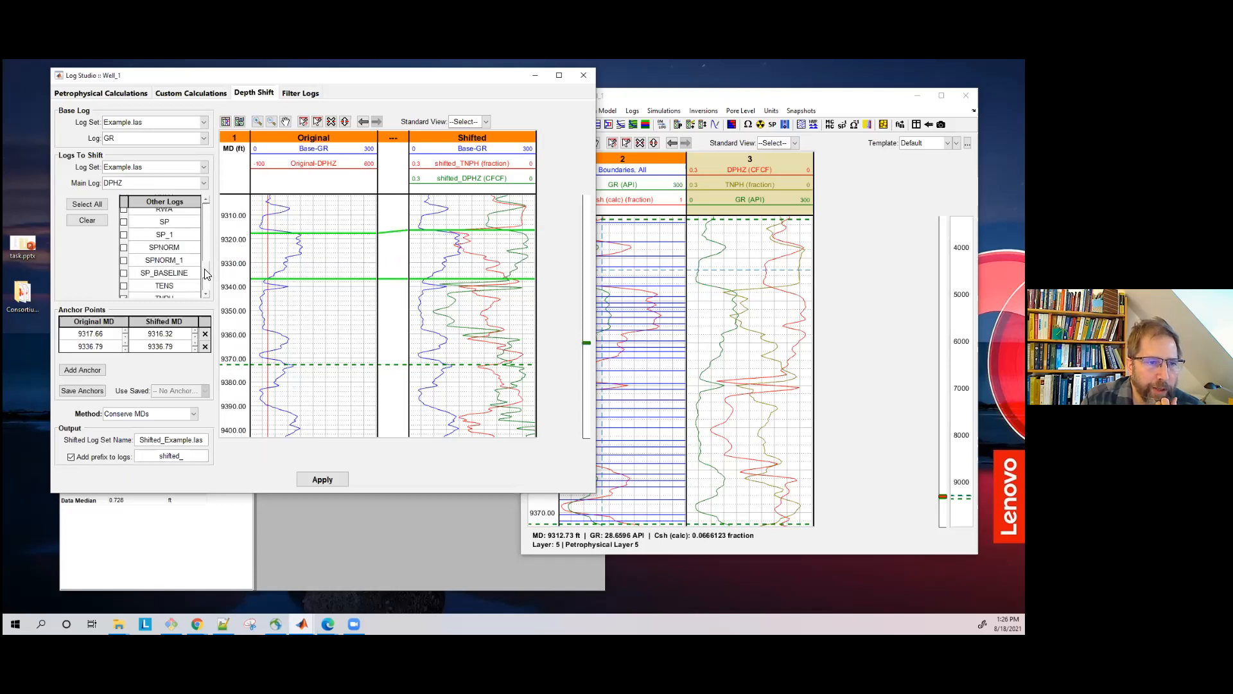
scroll(213, 289, down, 1)
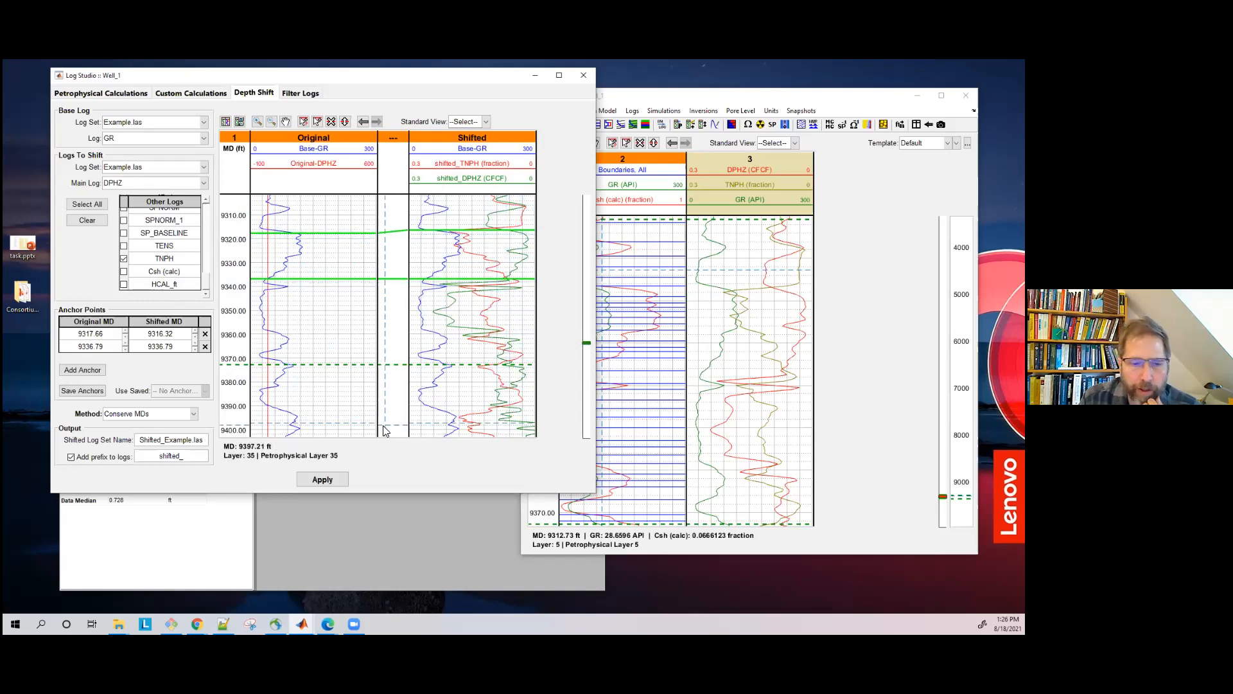
drag(524, 231, 522, 229)
click(322, 480)
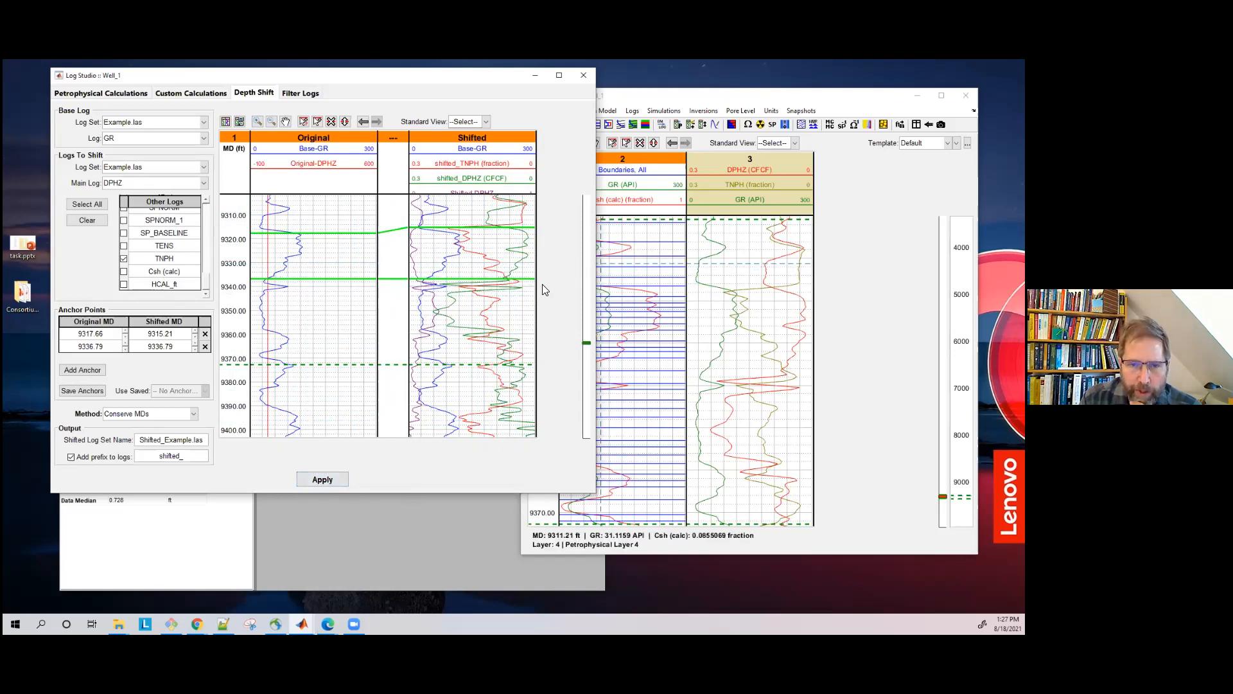
click(91, 371)
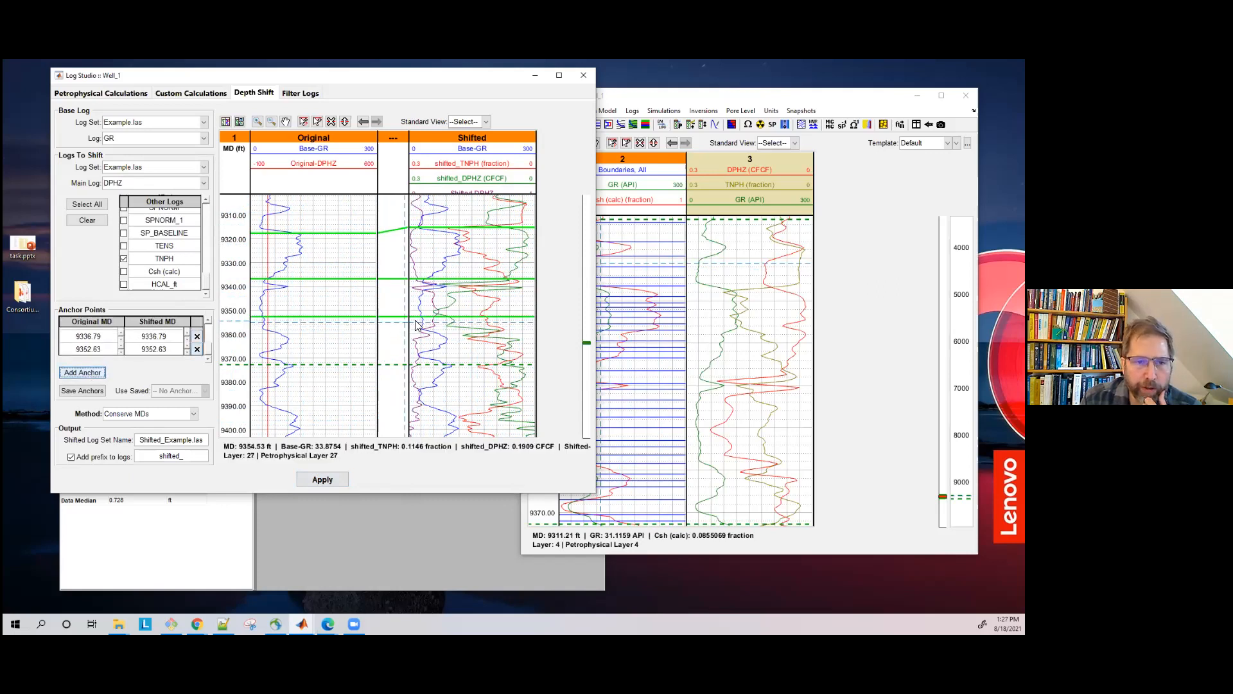
drag(509, 316, 509, 322)
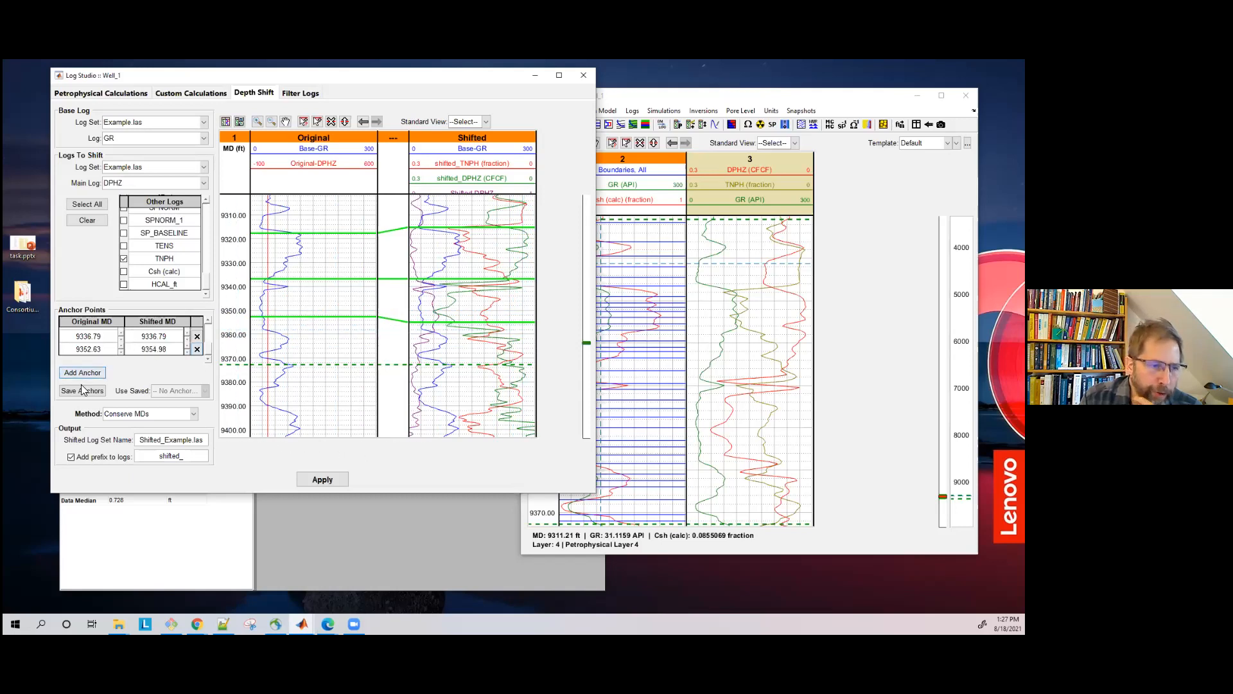
click(197, 349)
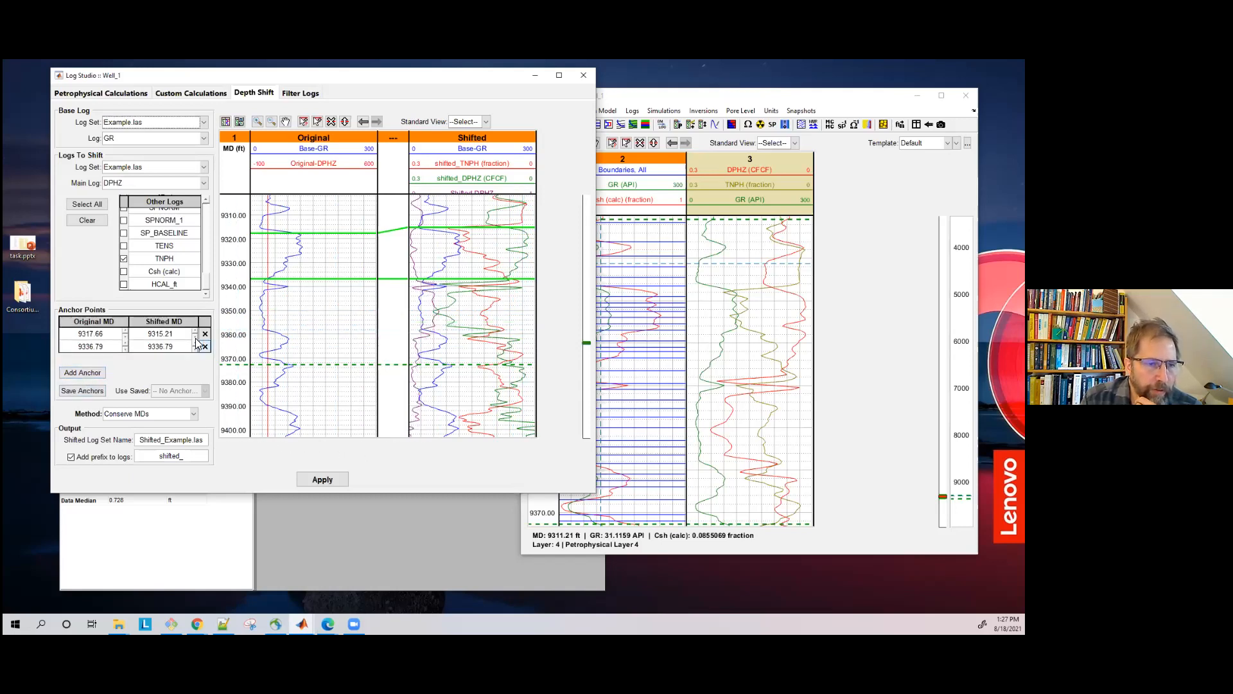
- Delete the 9336.79 ft anchor and apply the depth shift with the 9317.66 ft anchor moved to about 9329.30 ft
click(203, 347)
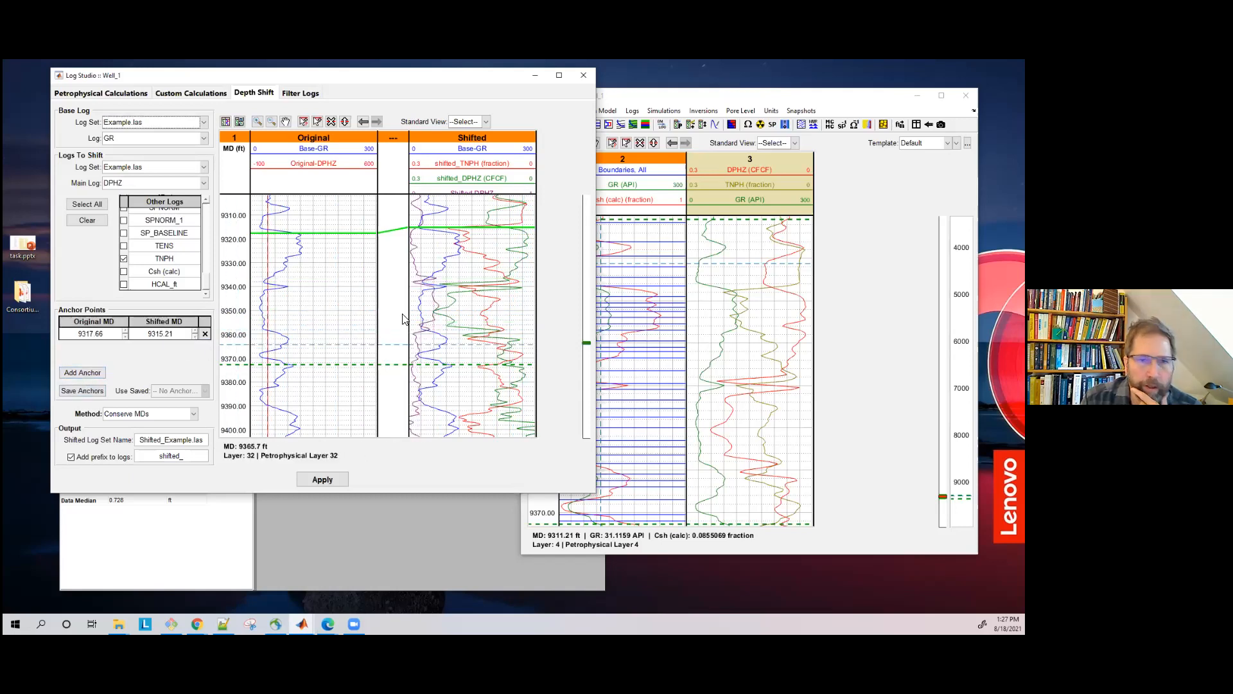
mouse_move(475, 227)
mouse_down()
mouse_move(485, 265)
mouse_move(481, 243)
mouse_up()
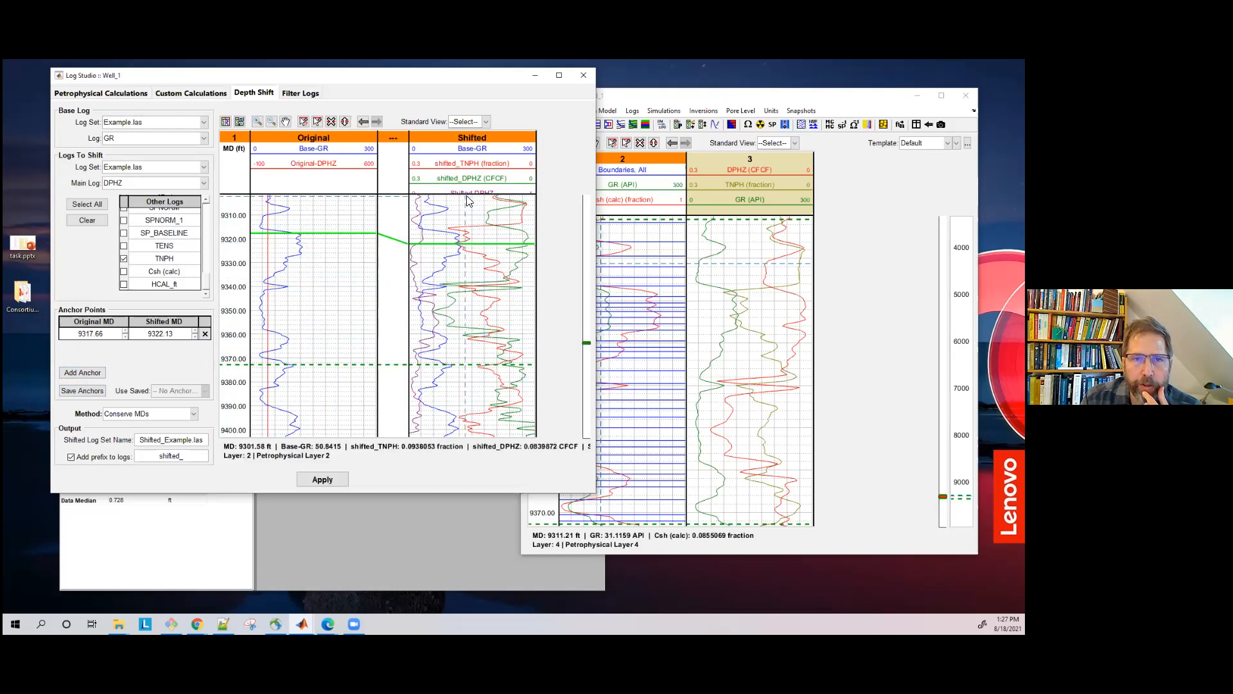
drag(467, 193, 468, 201)
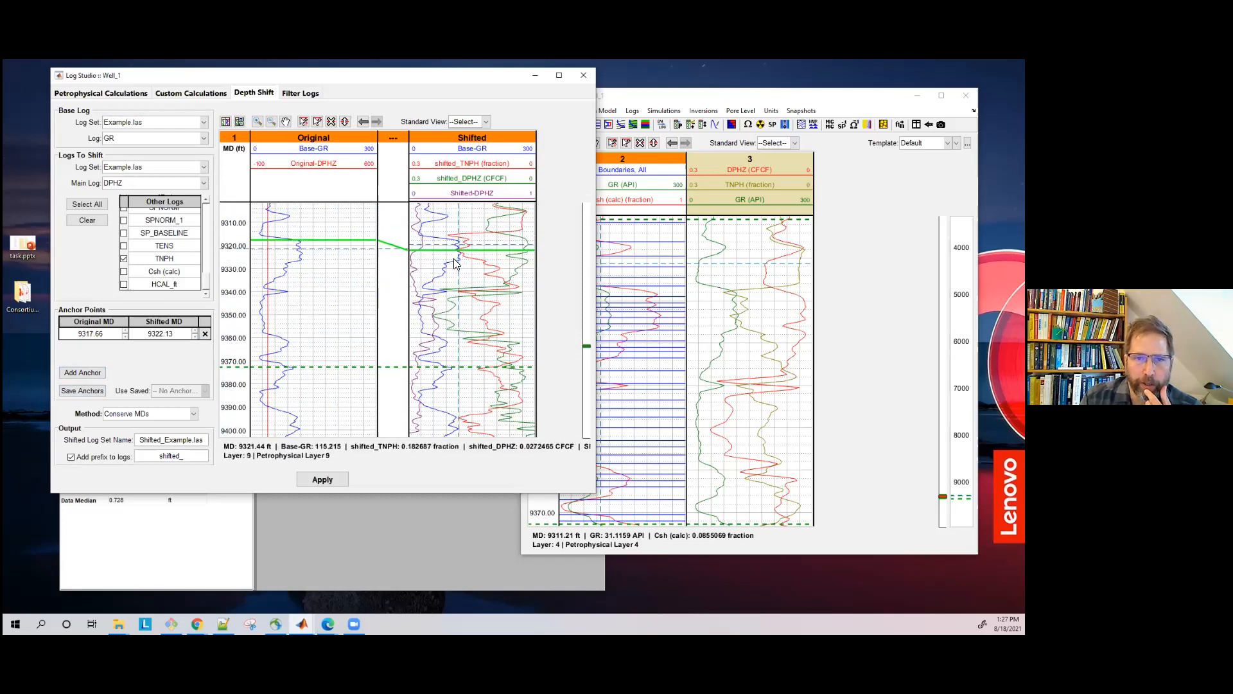
drag(467, 250, 470, 267)
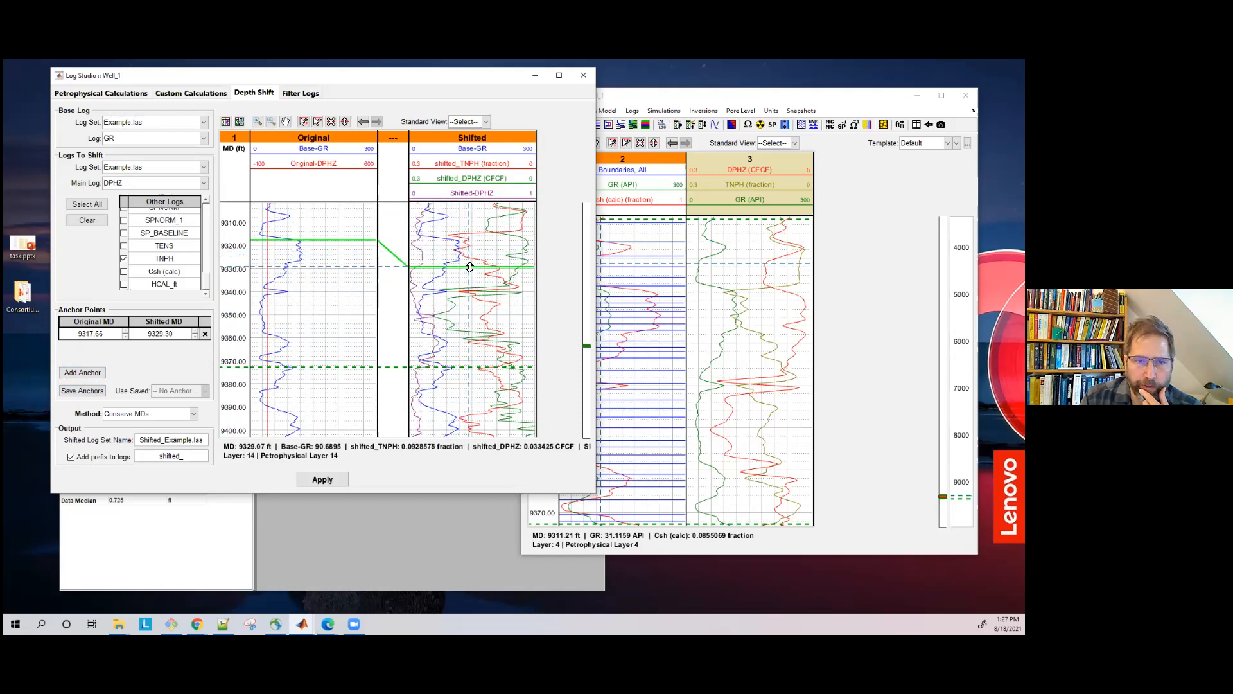
click(331, 483)
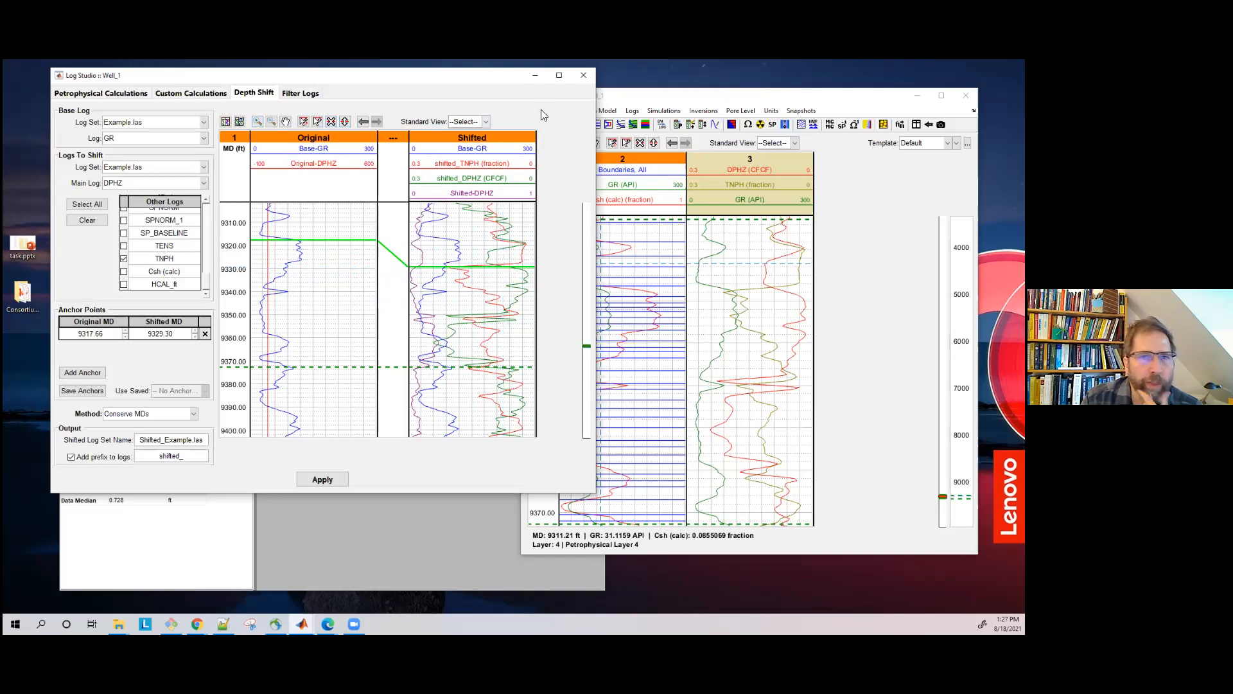
- Close Log Studio and open the nuclear logging simulation for Well_1 beside the well's log tracks
click(583, 77)
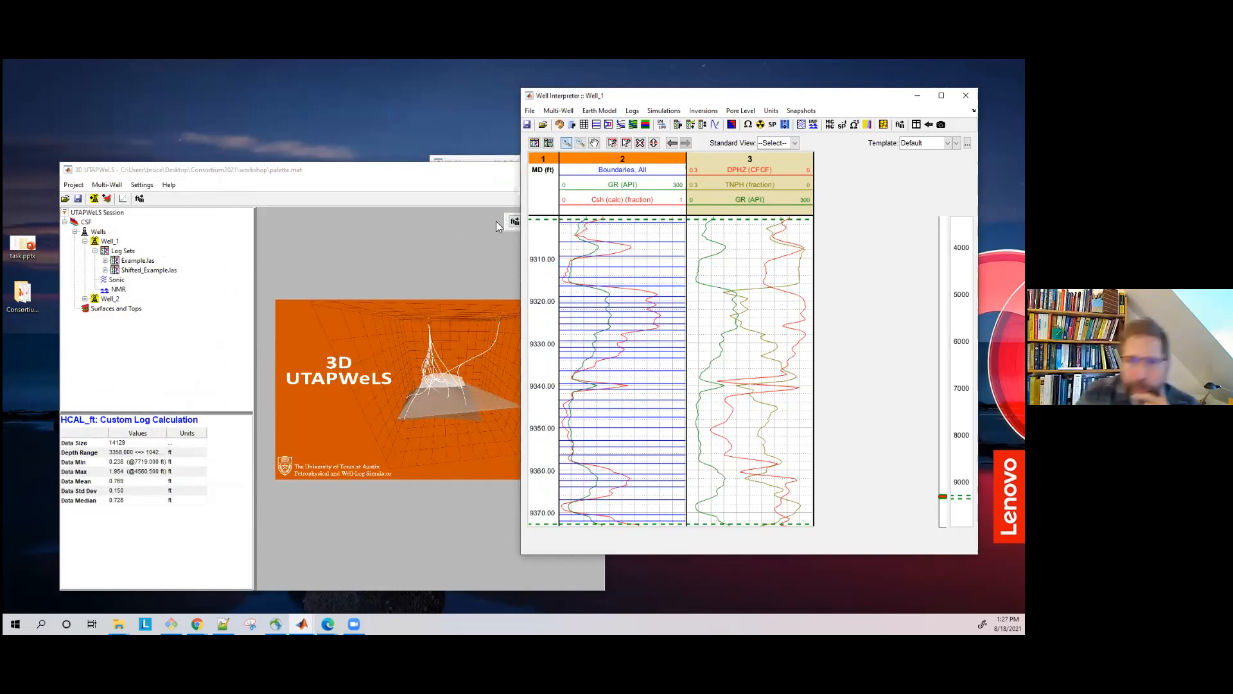
drag(703, 96, 555, 77)
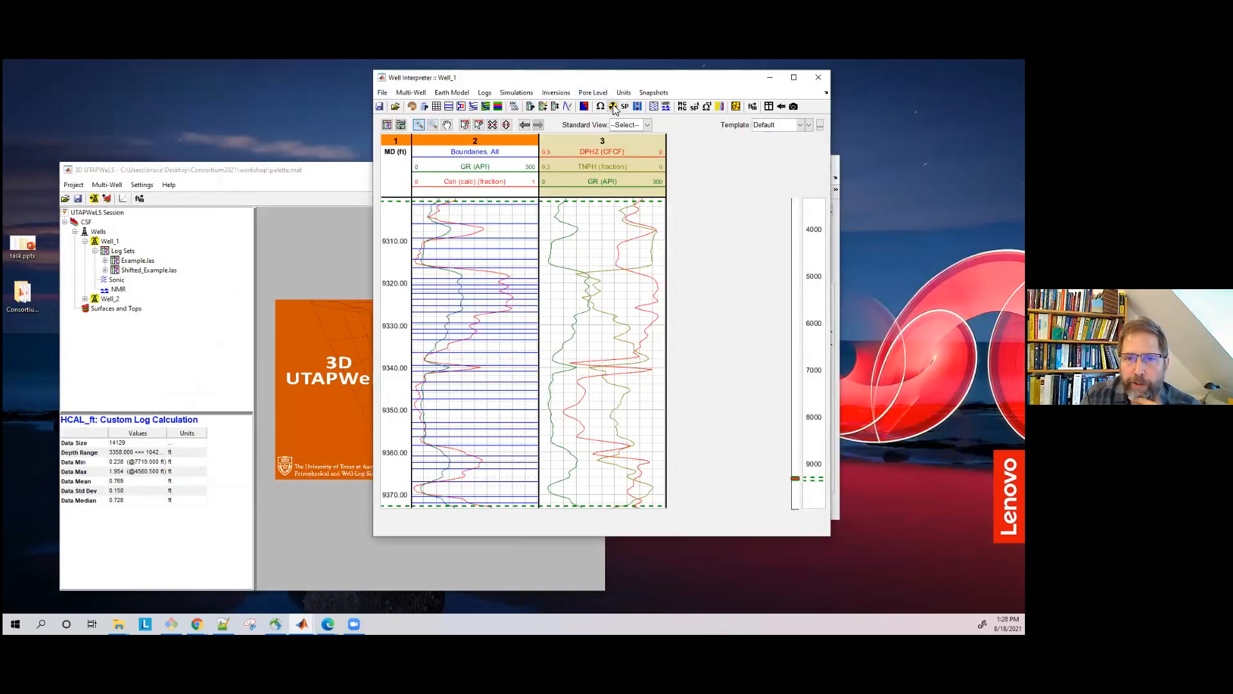
click(613, 107)
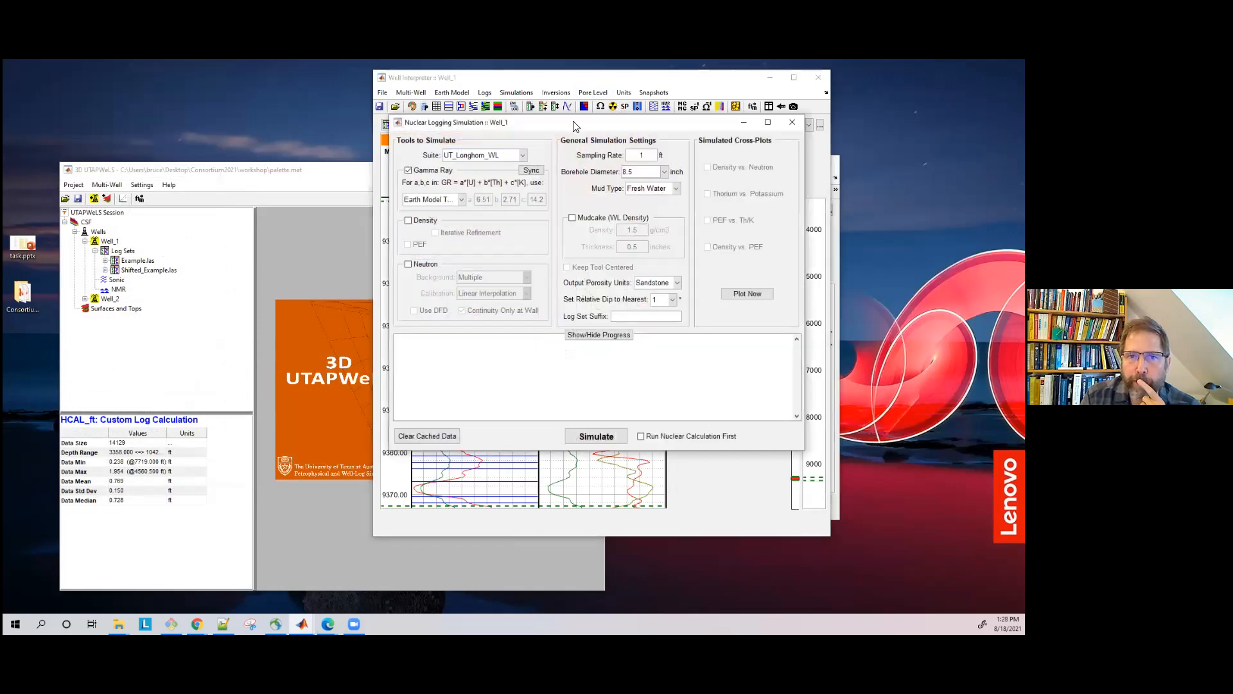
drag(575, 123, 268, 94)
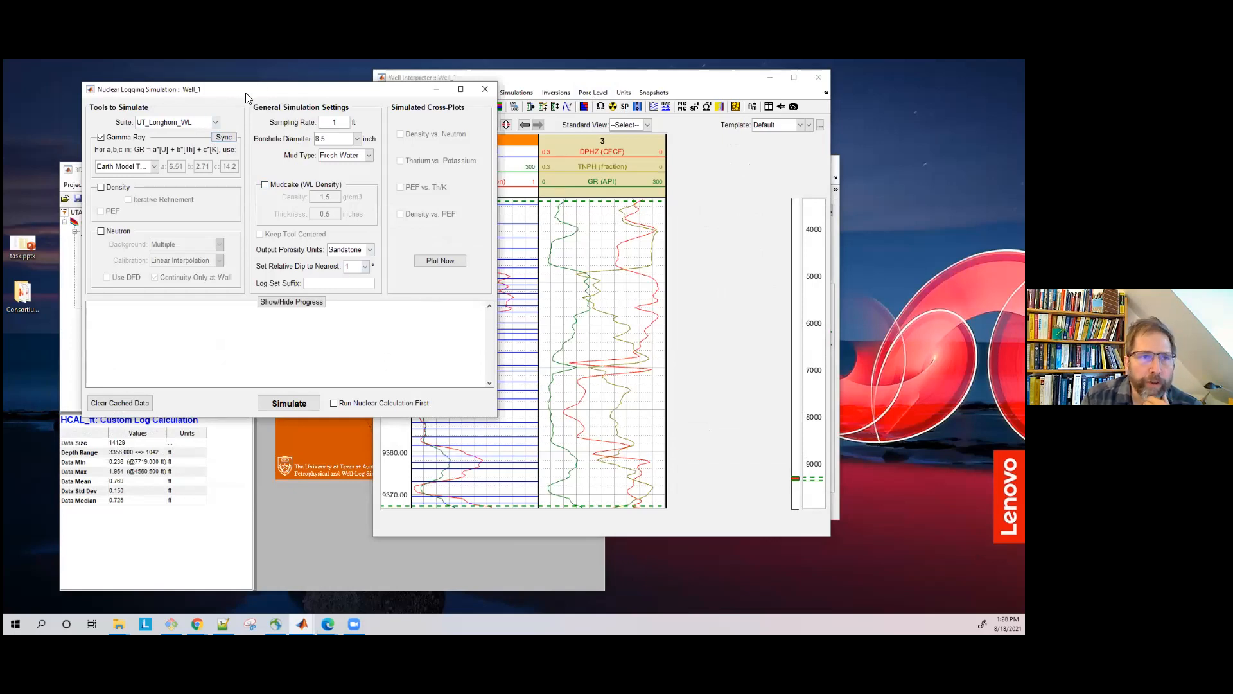
drag(284, 93, 326, 90)
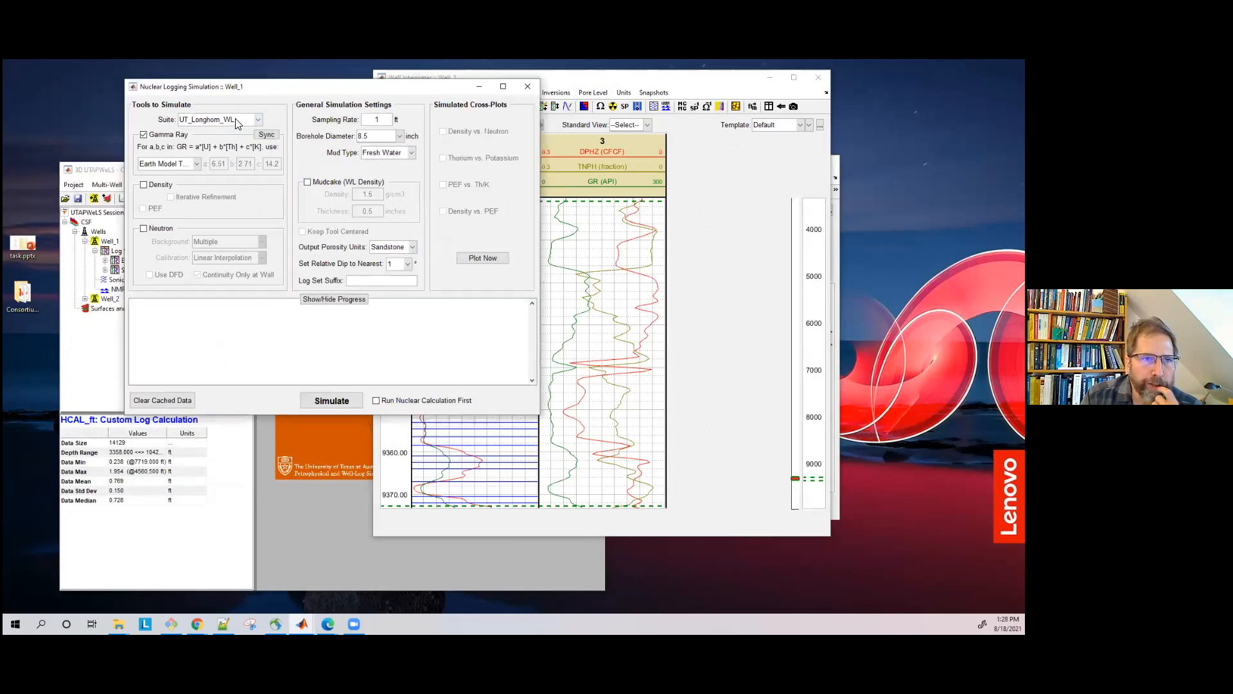
- Check the available tool suites for the nuclear logging simulation
click(237, 117)
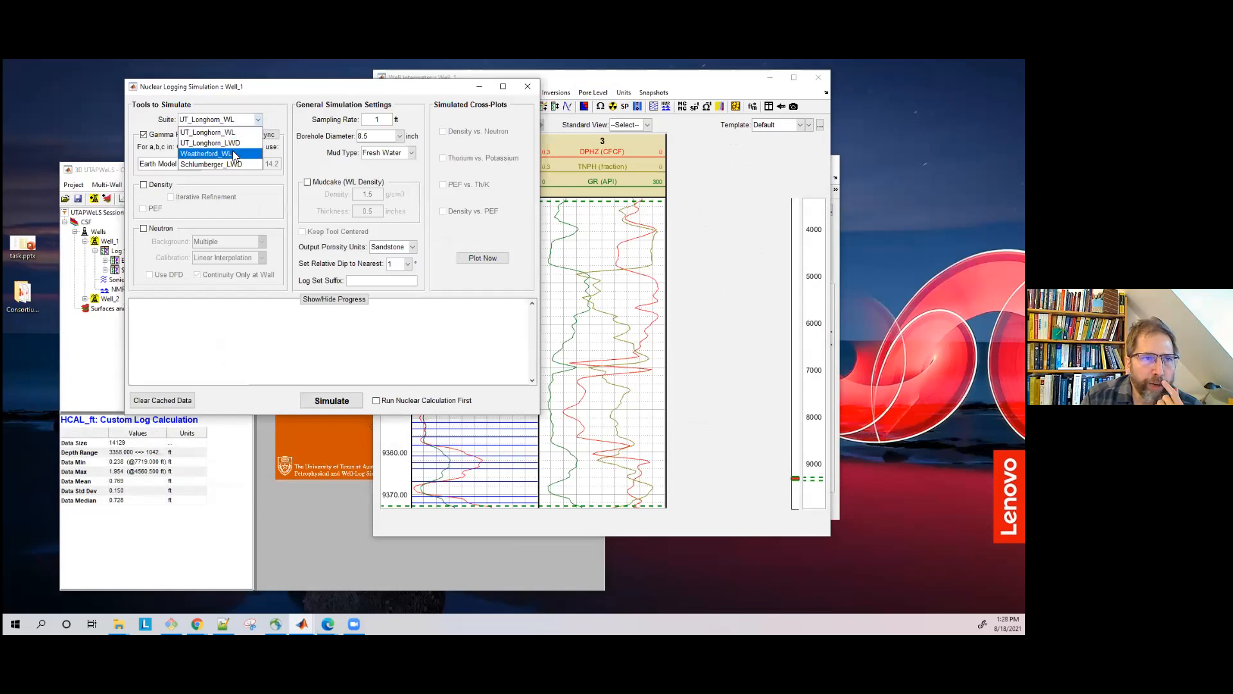
click(265, 90)
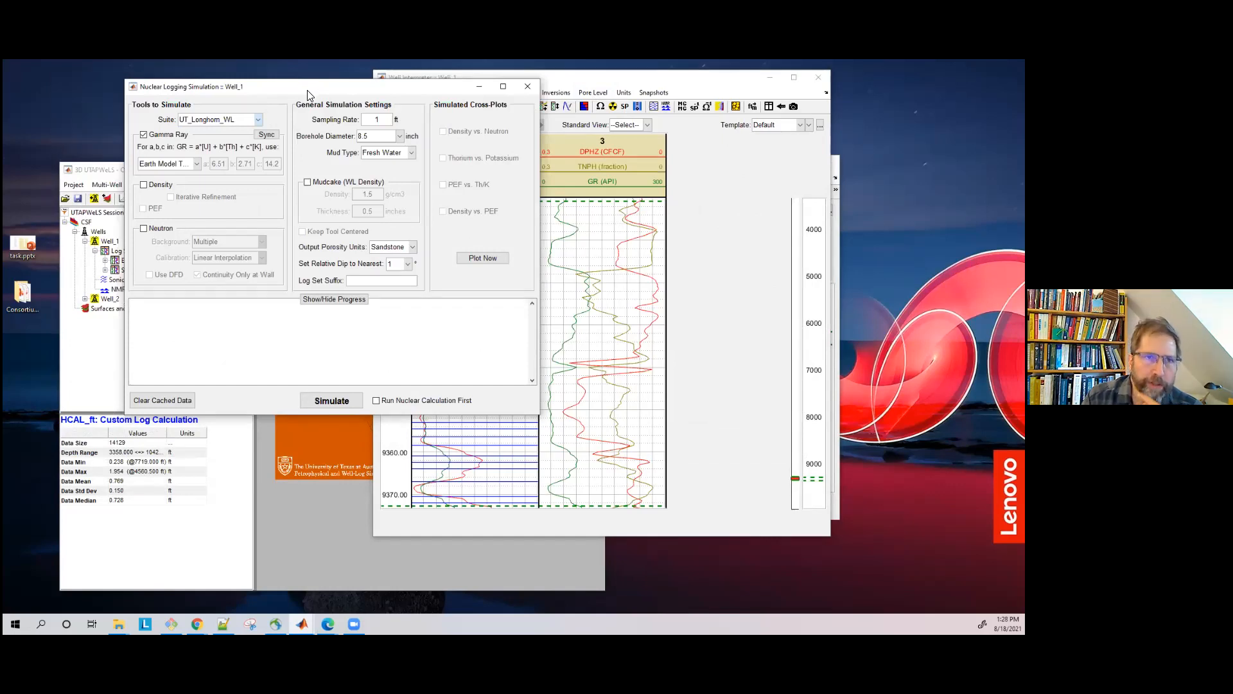
drag(302, 94, 278, 91)
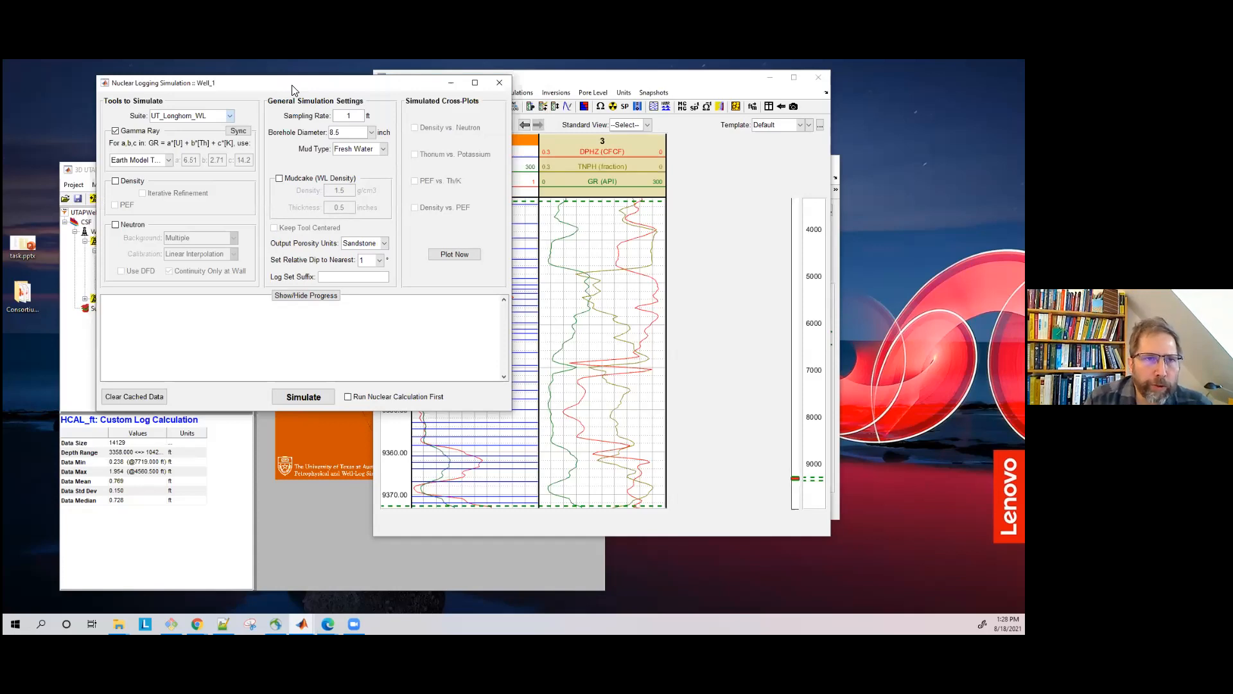
drag(292, 90, 296, 99)
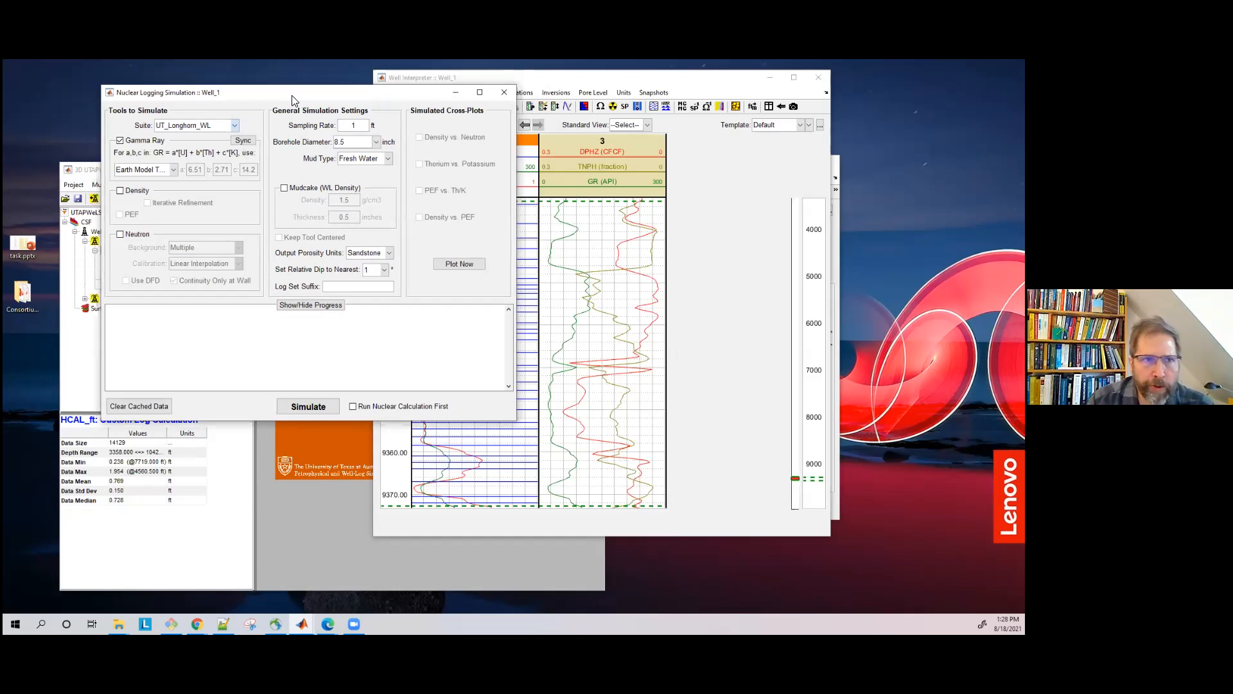
- Check the tool suites and the gamma ray coefficient sets offered for the nuclear simulation
click(199, 125)
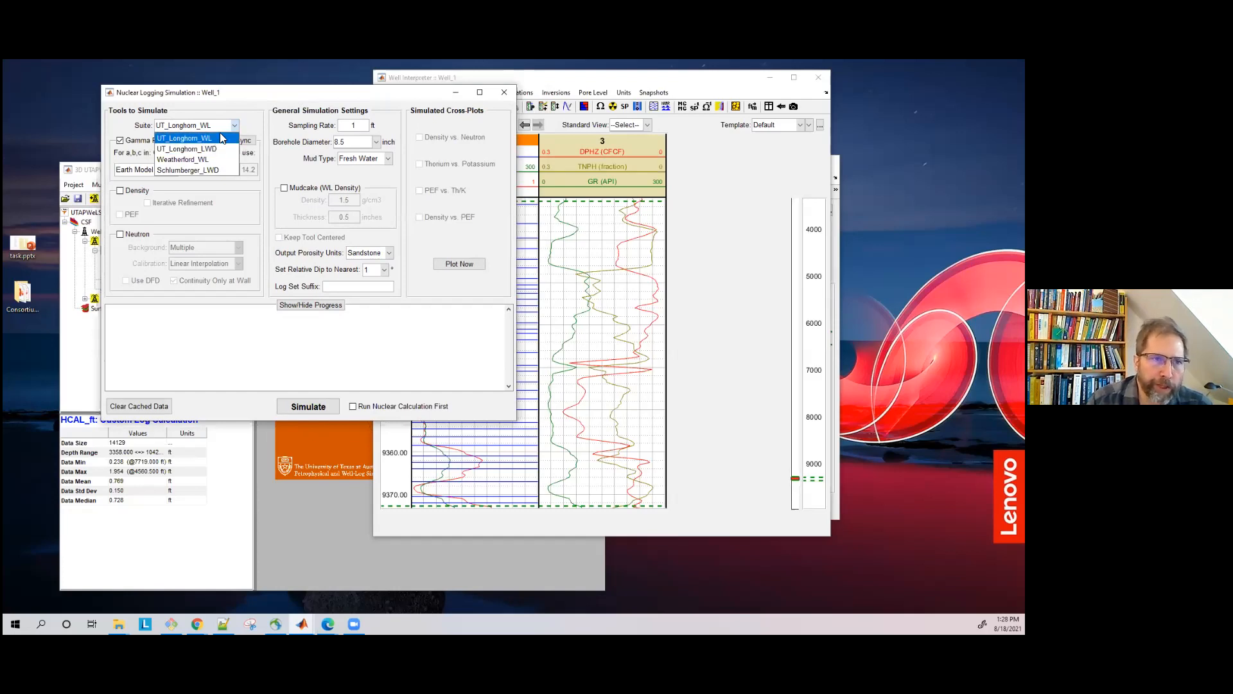
click(244, 95)
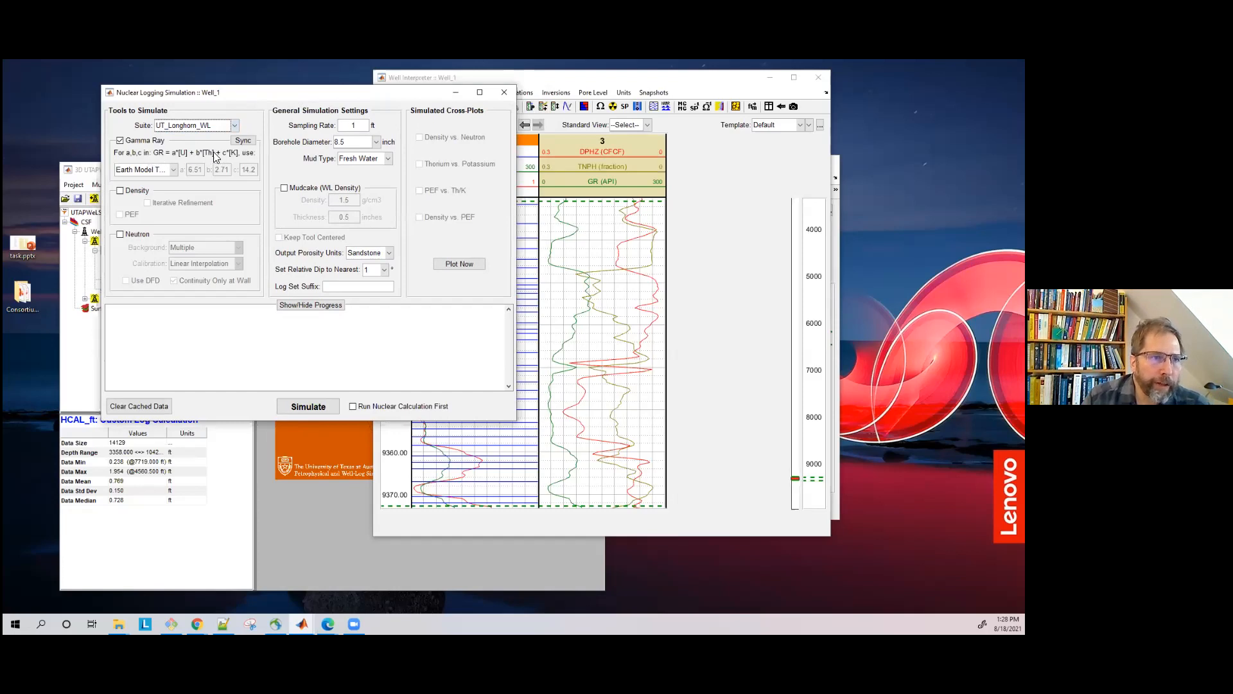
click(162, 171)
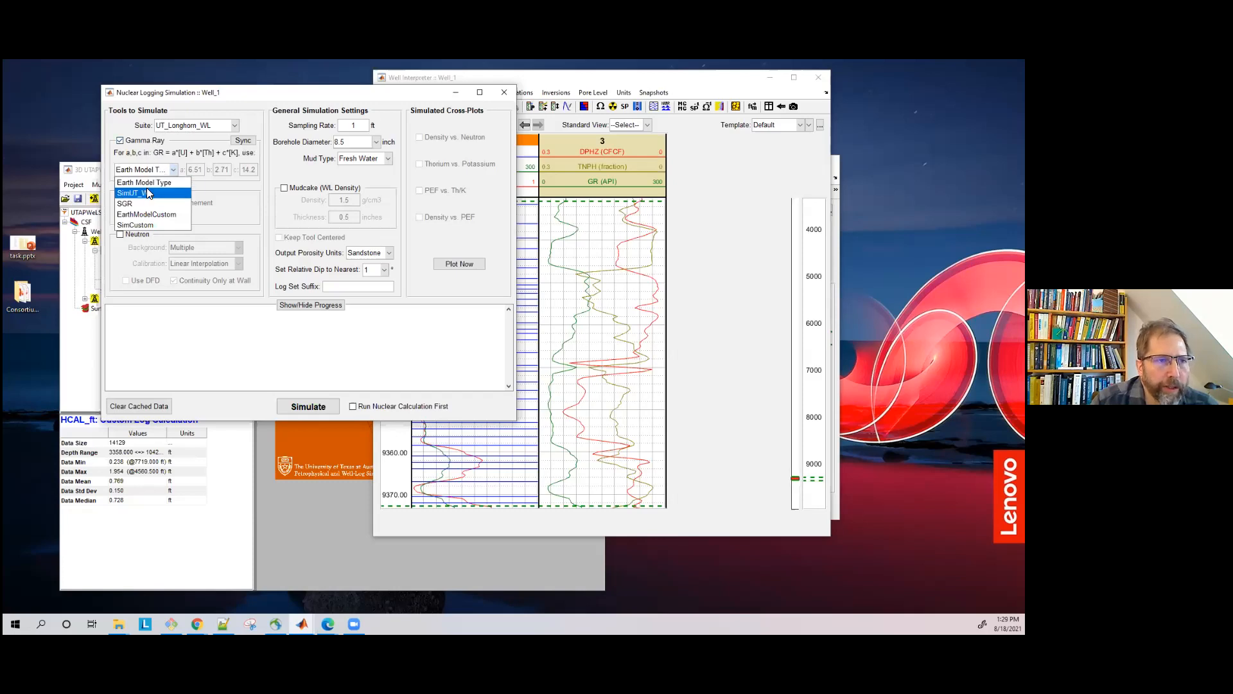
click(237, 182)
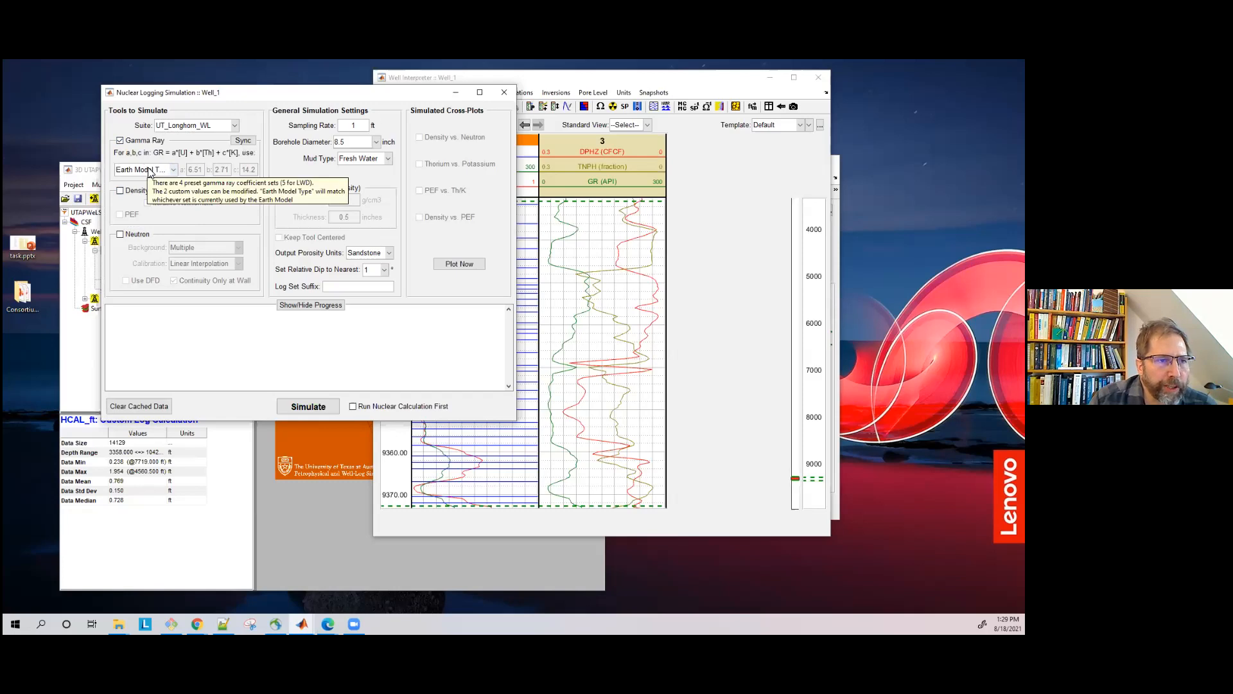
click(149, 170)
click(230, 183)
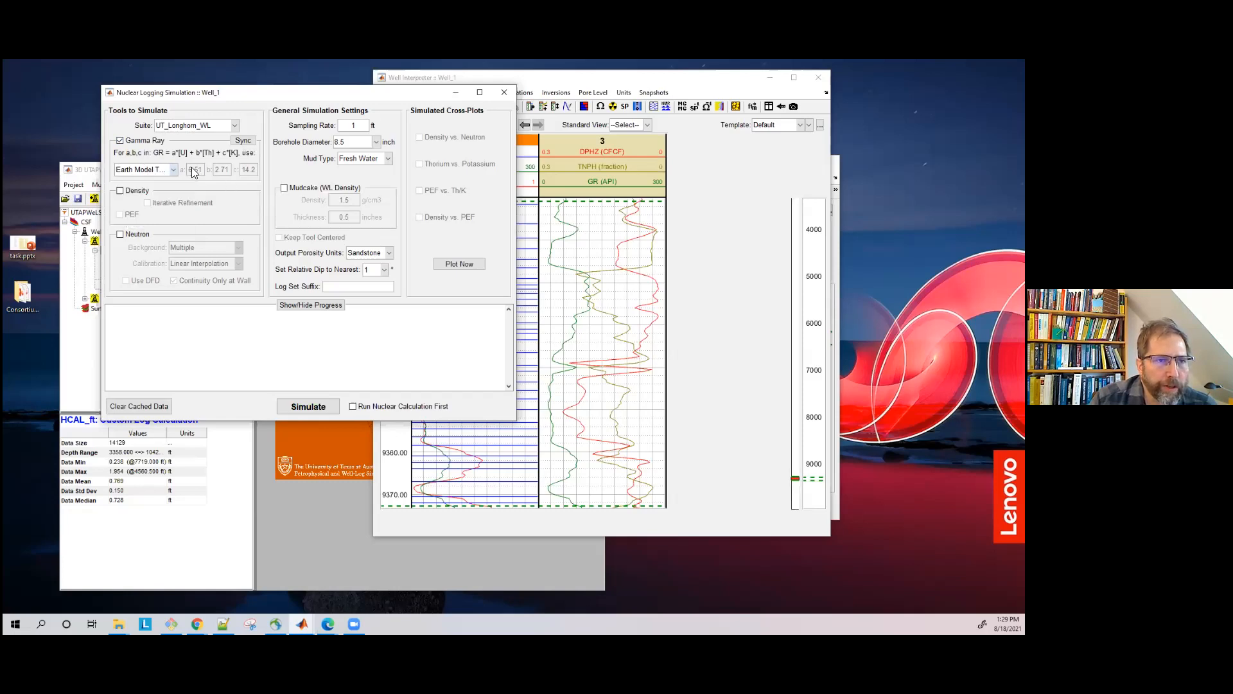
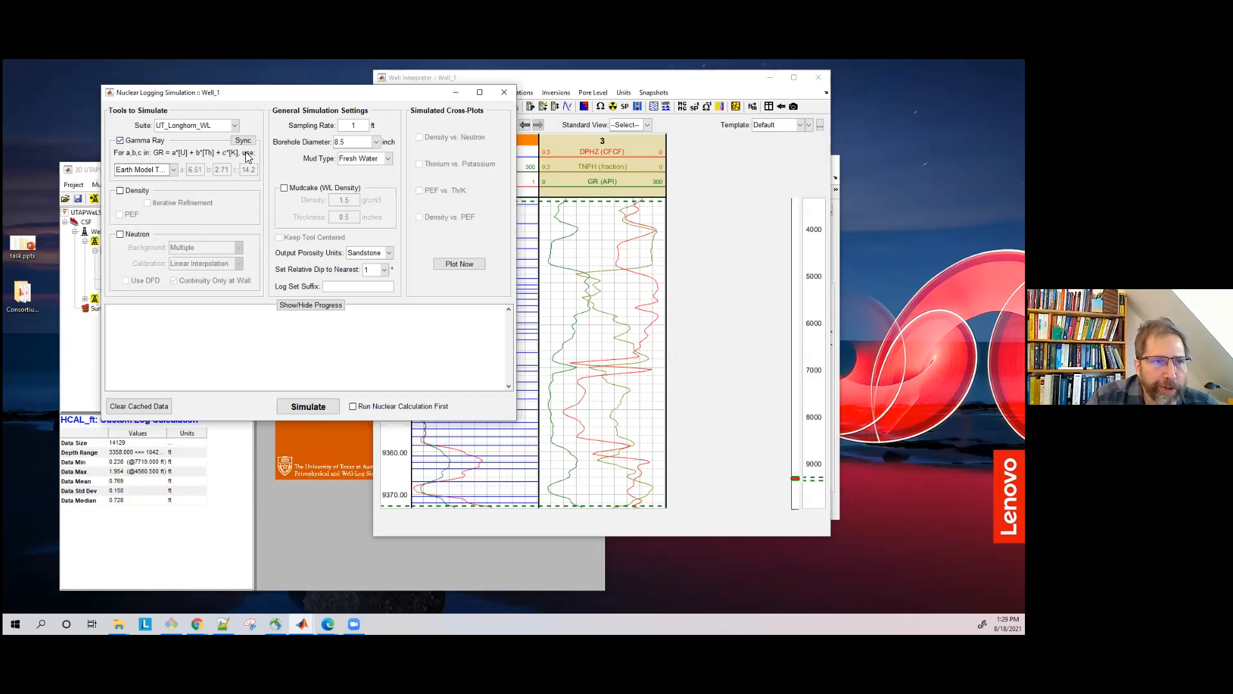
- Try the SimUT_WL, SGR and EarthModelCustom gamma ray coefficient sets in turn
click(158, 169)
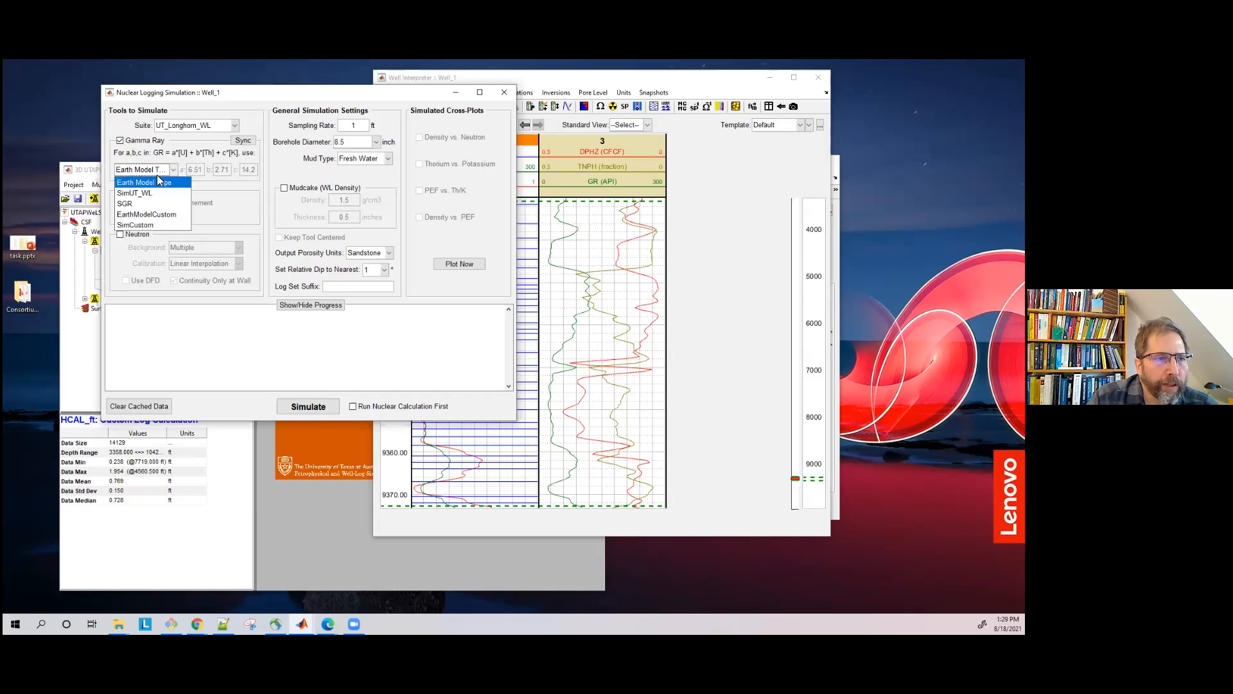
click(160, 194)
click(152, 170)
click(154, 205)
click(156, 170)
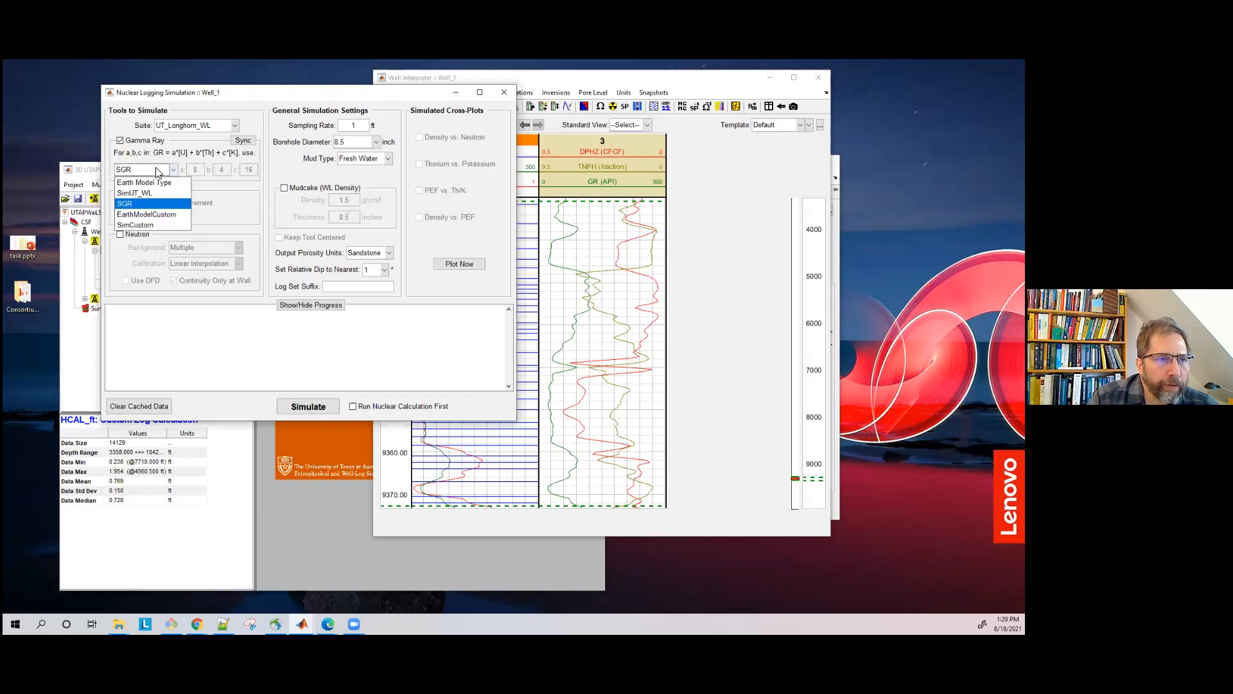
click(160, 215)
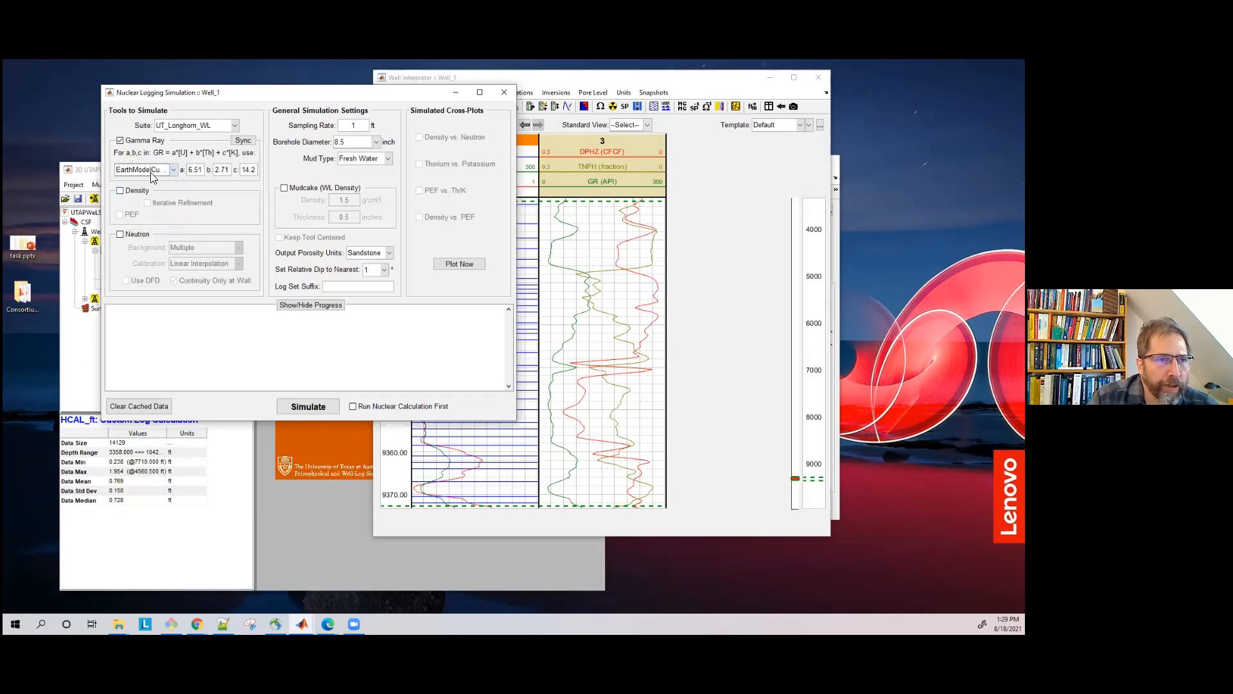
- Choose the SimCustom gamma ray coefficient set and set a to 6.0 and b to 2.8
click(151, 172)
click(159, 228)
drag(205, 170, 200, 169)
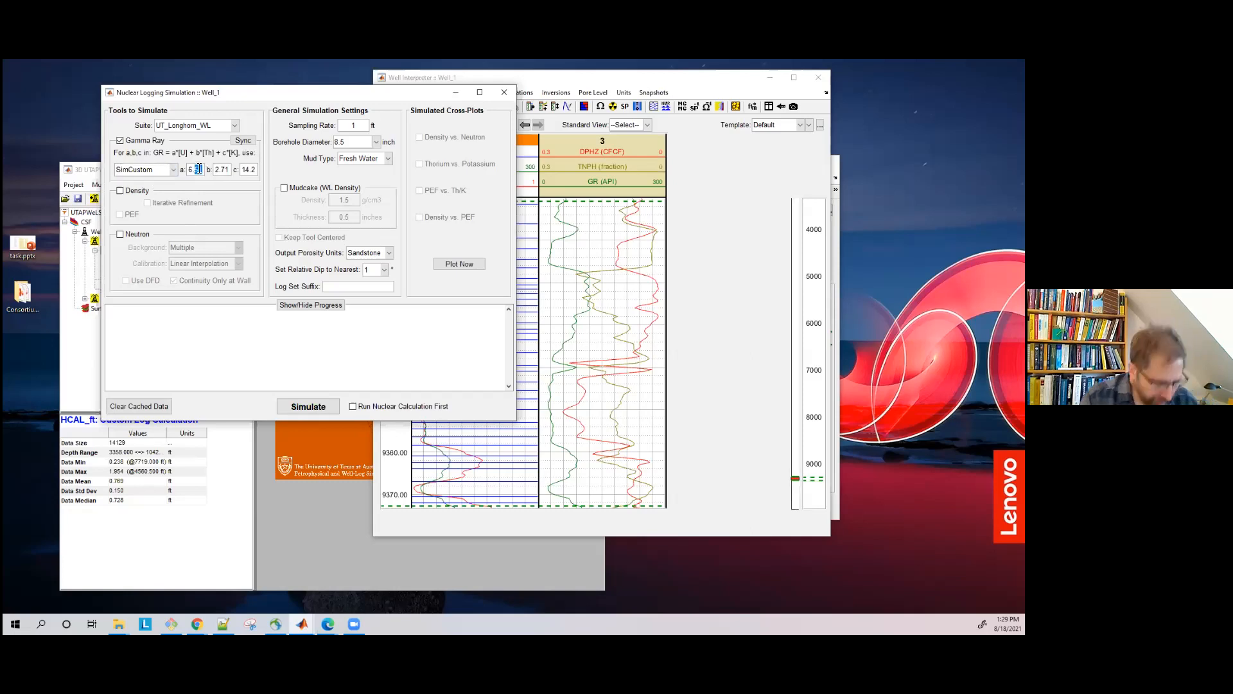
text(0)
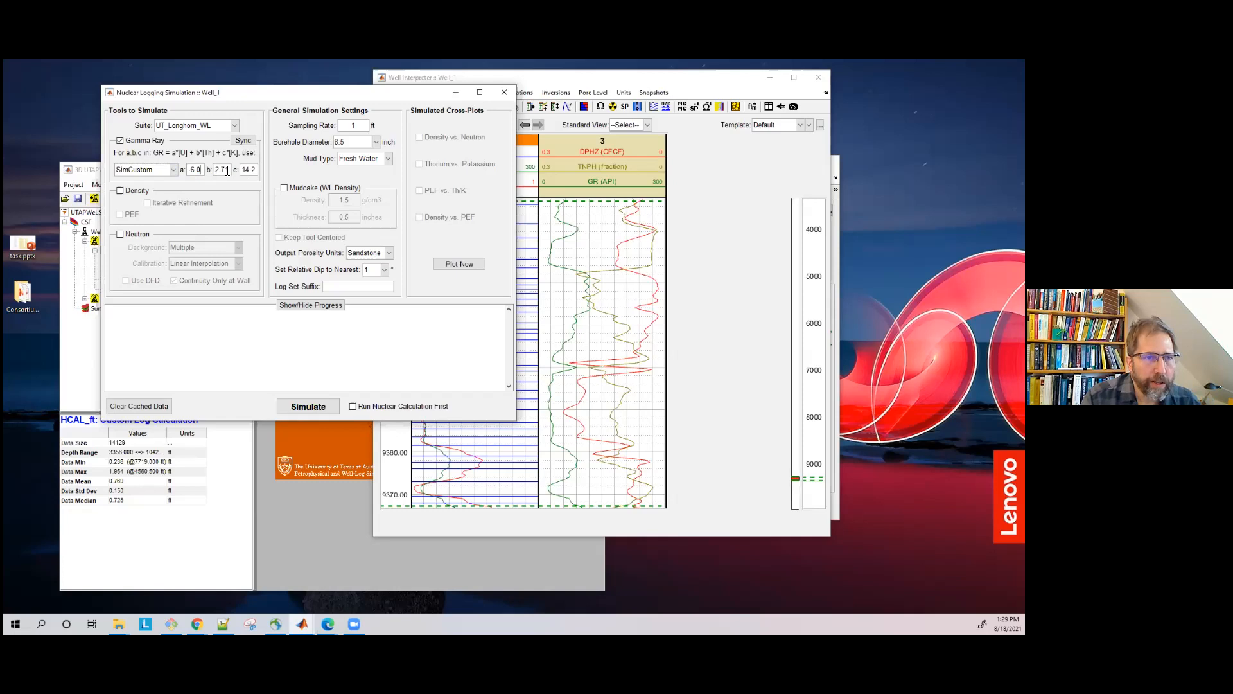
drag(221, 170, 233, 170)
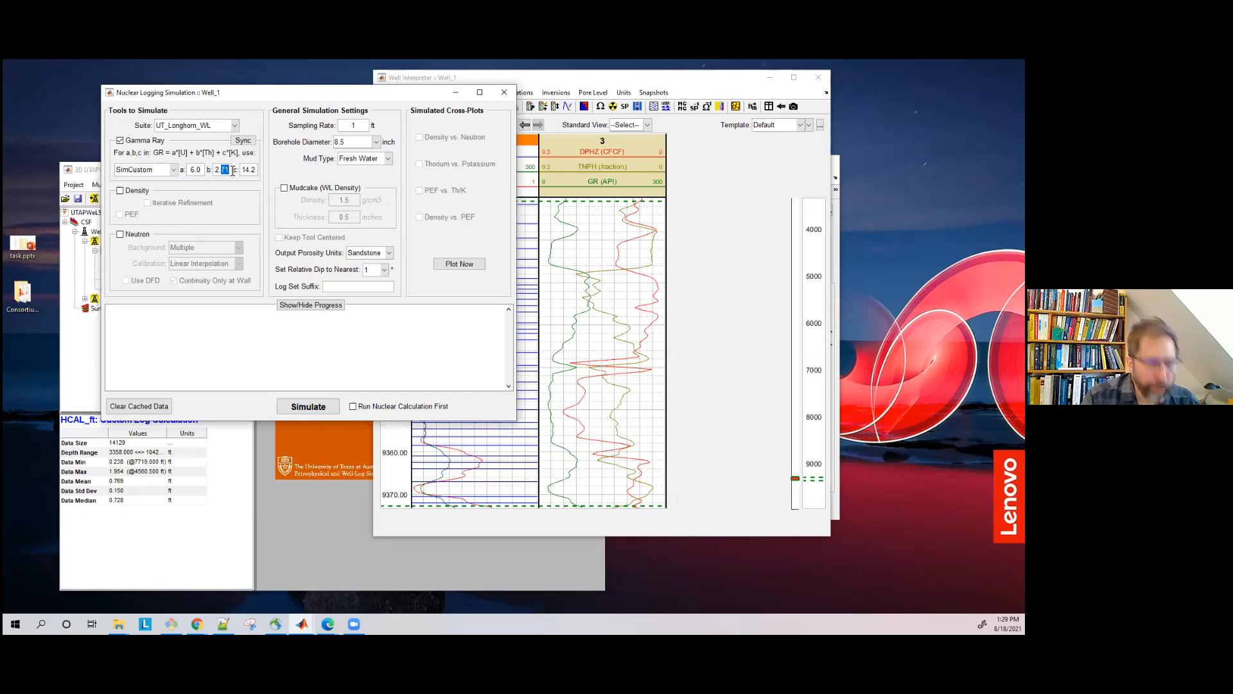
text(8)
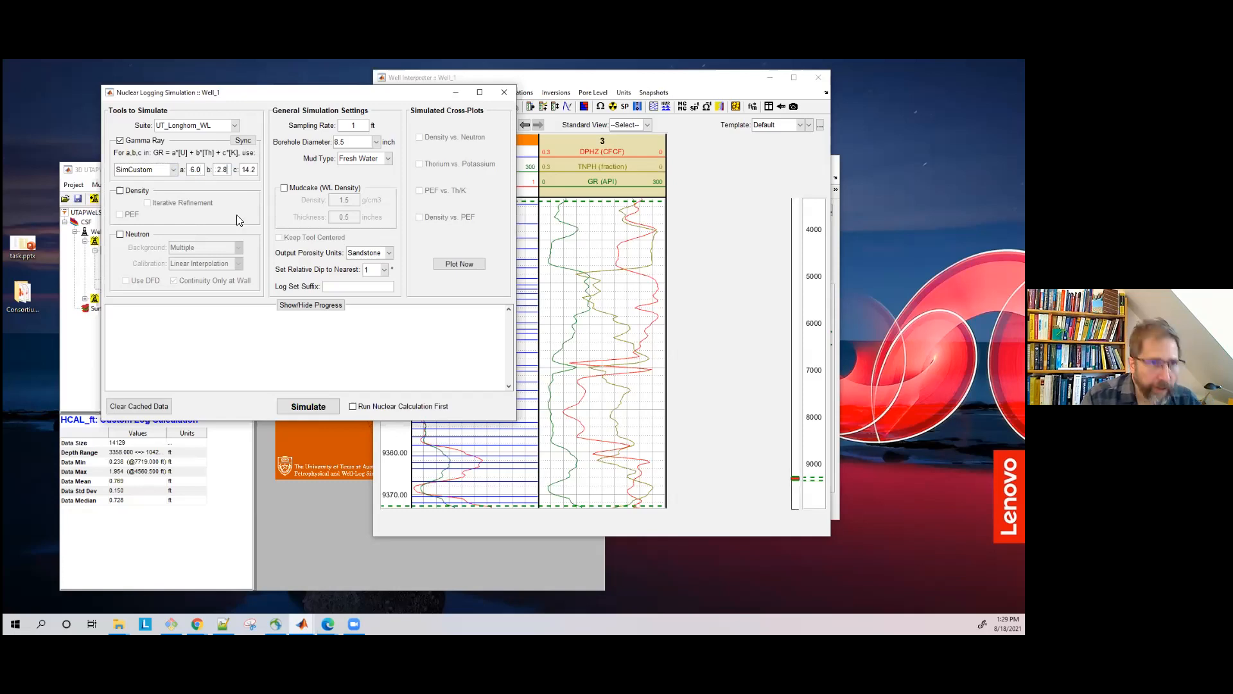
- Alternate the gamma ray coefficient set between SGR and Earth Model Type, ending on Earth Model Type
click(141, 171)
click(147, 204)
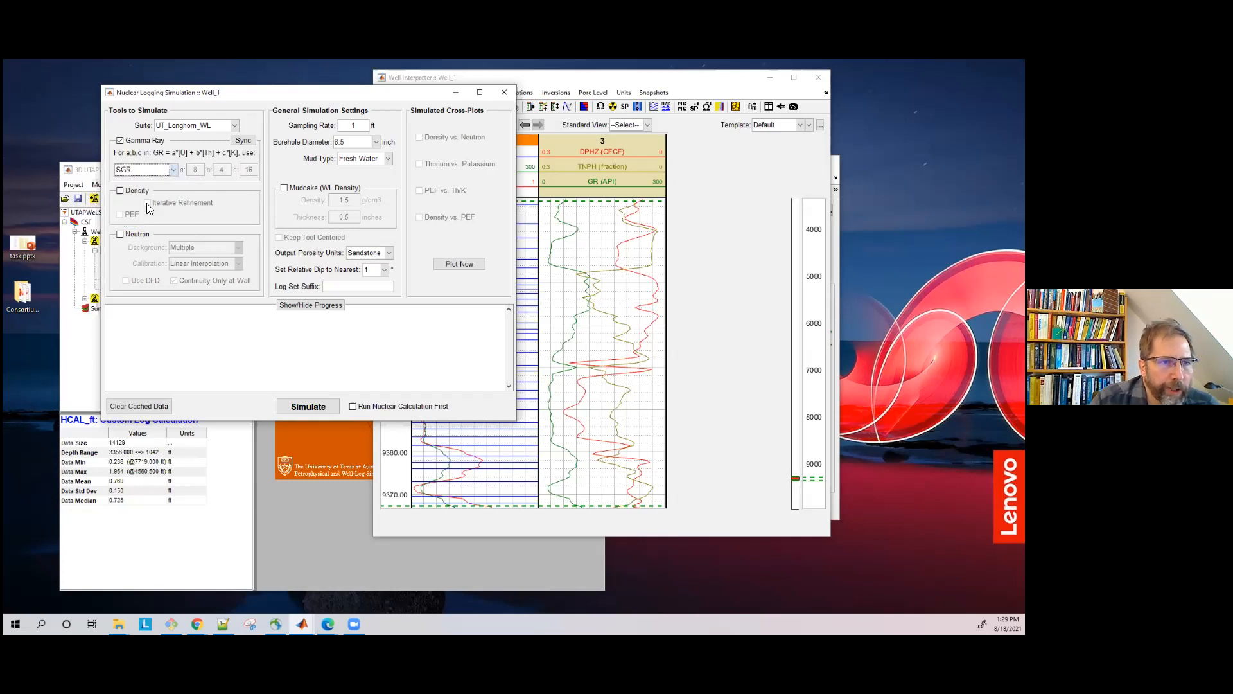
click(154, 168)
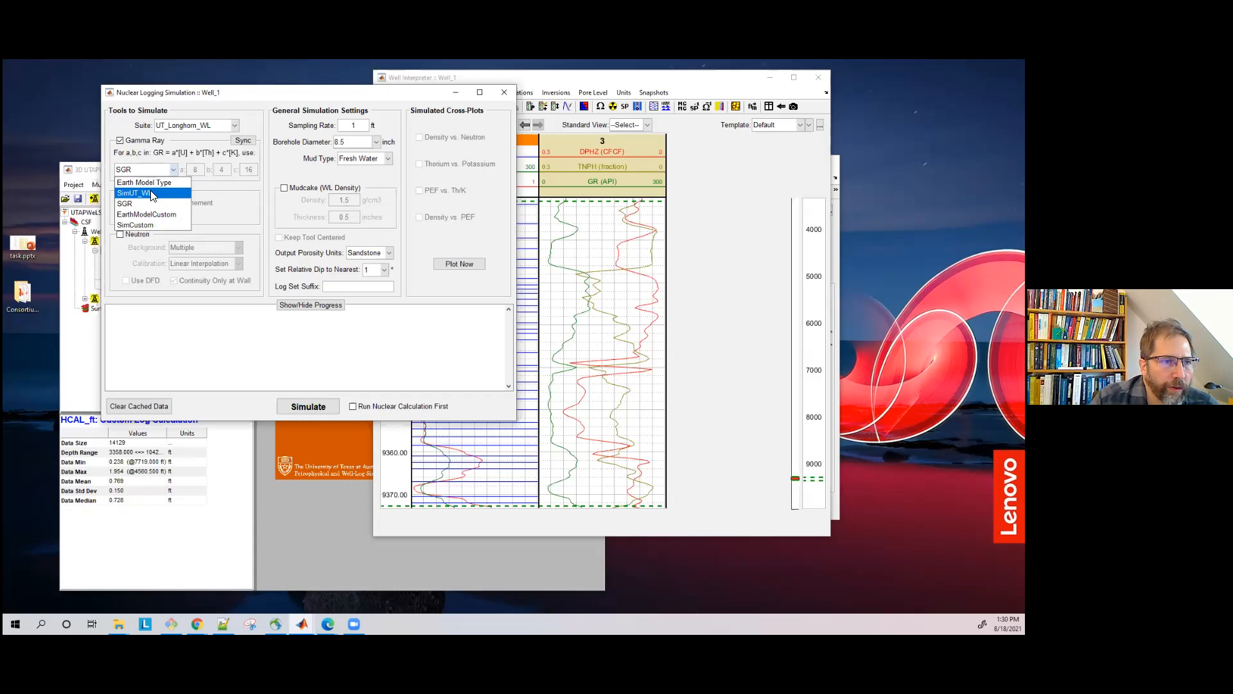
click(160, 182)
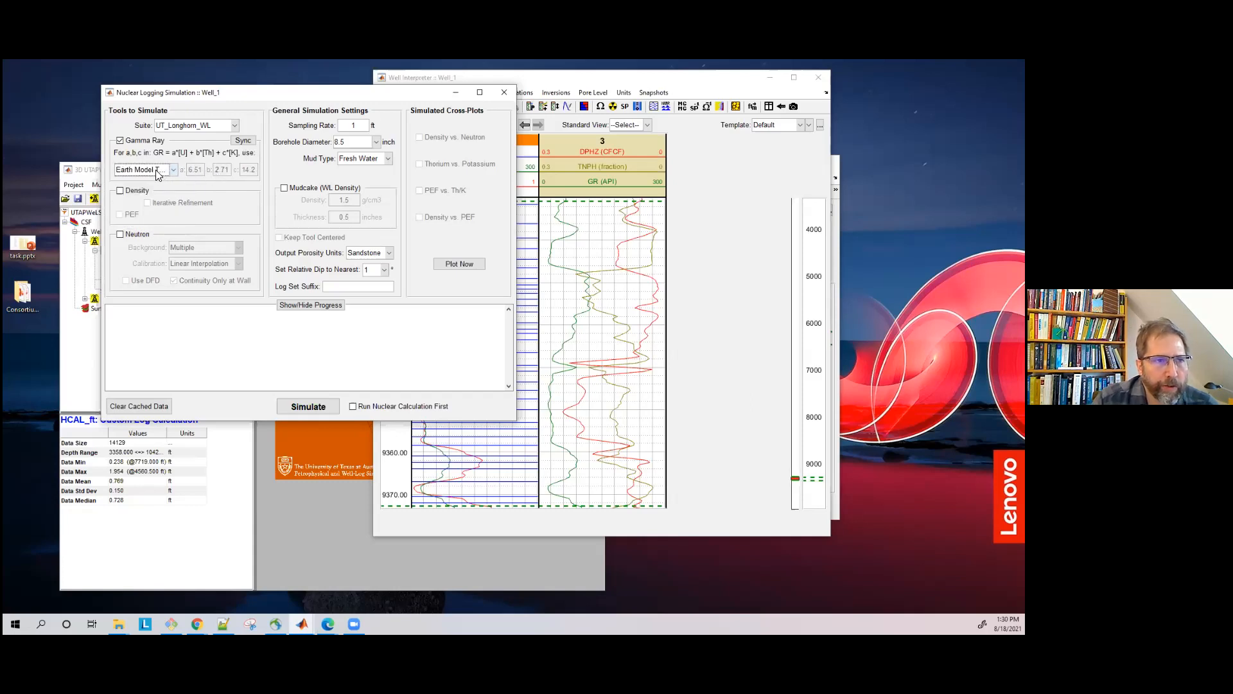
click(159, 171)
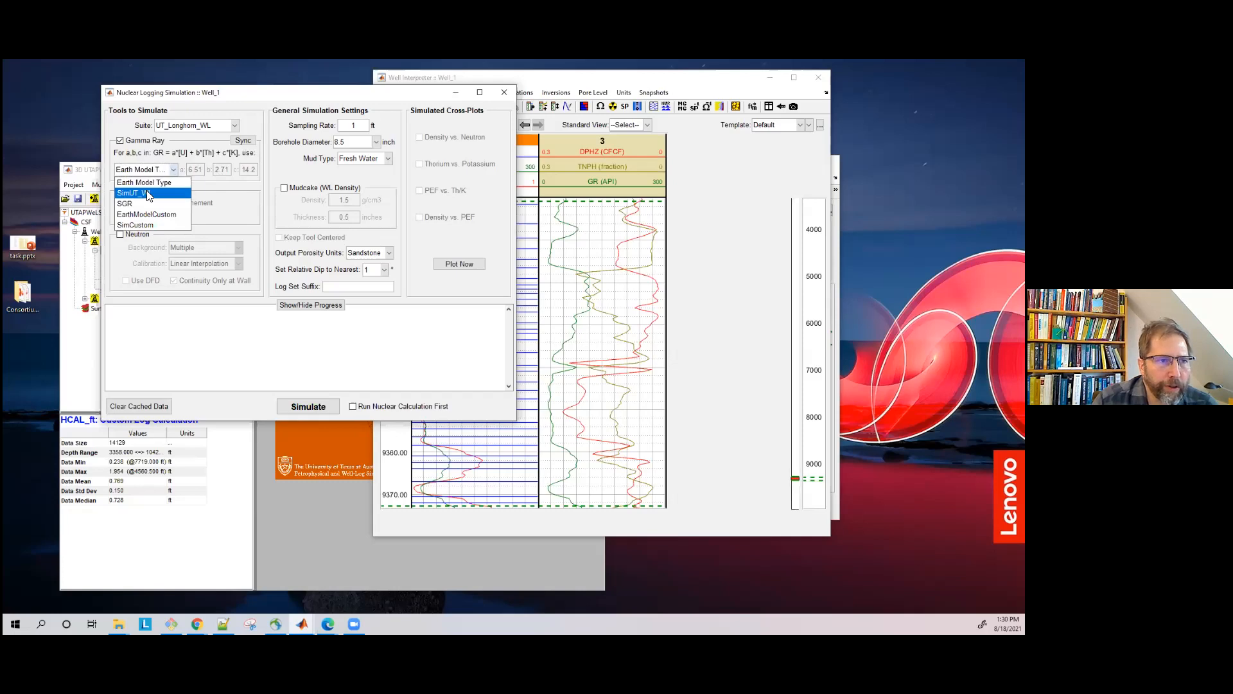
click(152, 171)
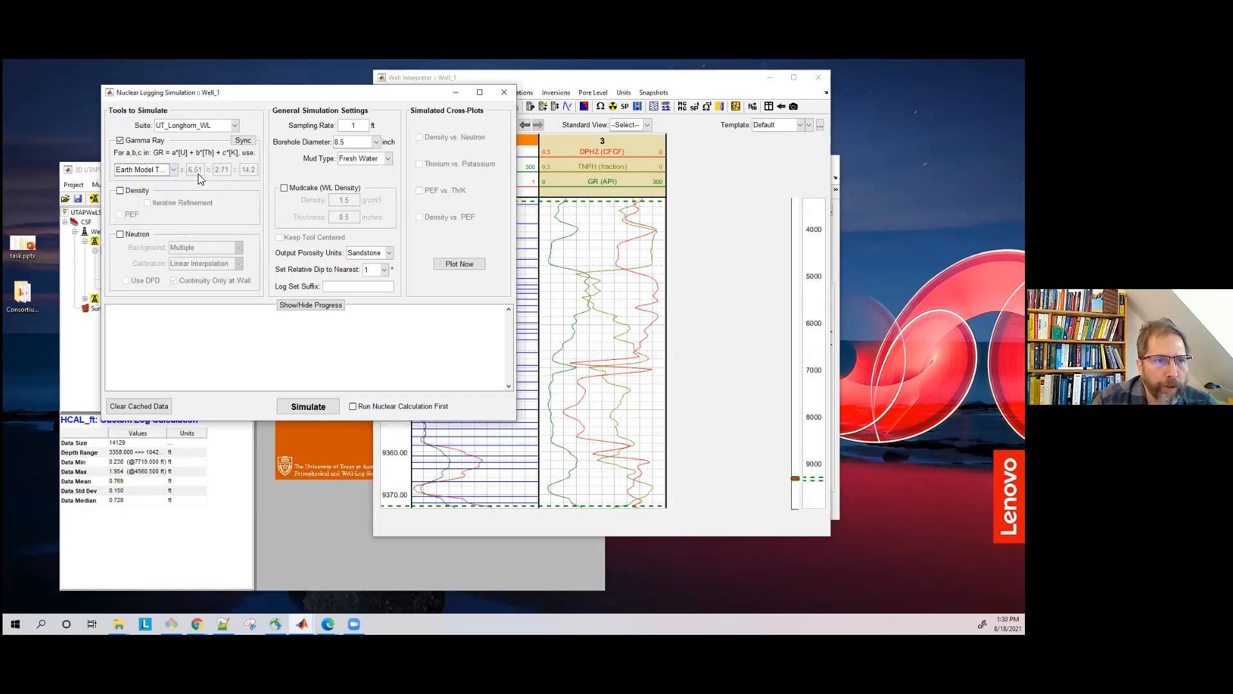
click(152, 172)
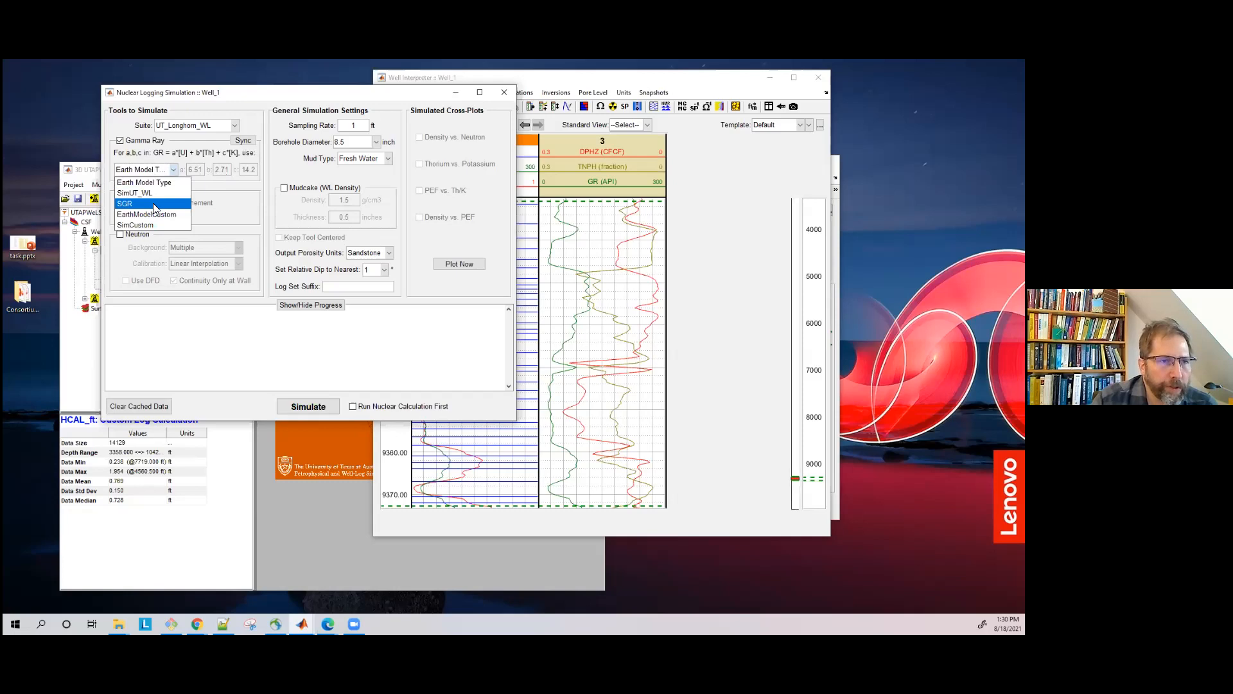
click(154, 205)
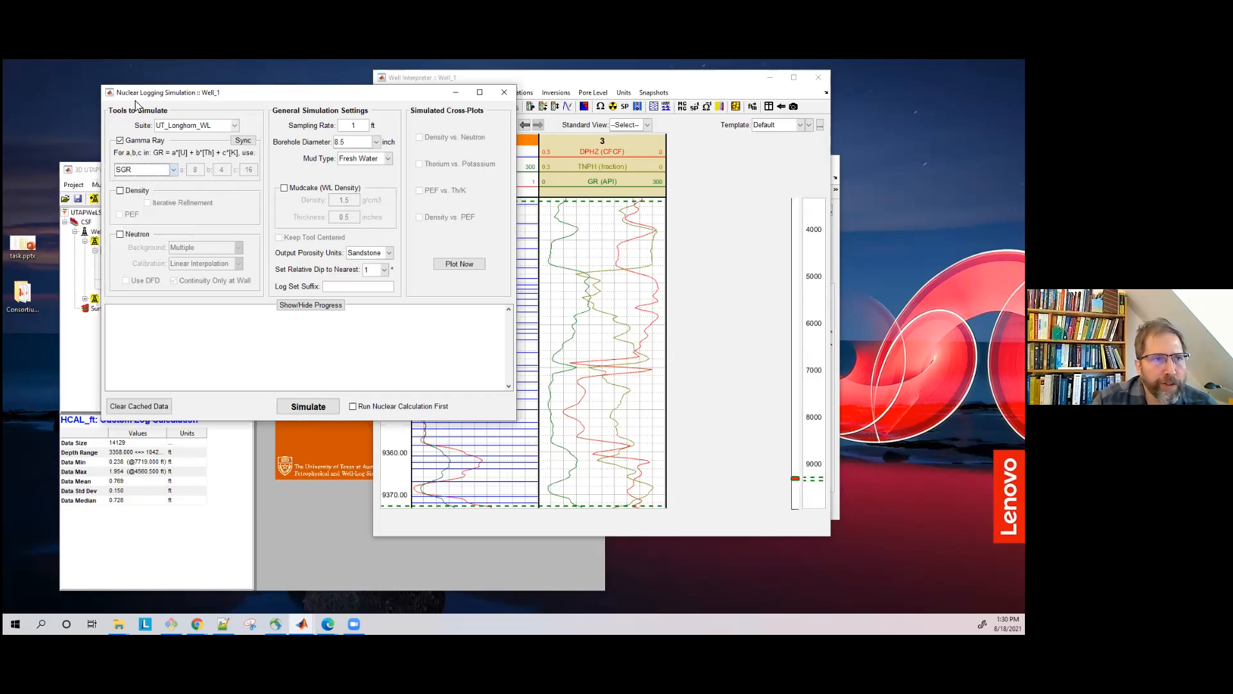
click(140, 170)
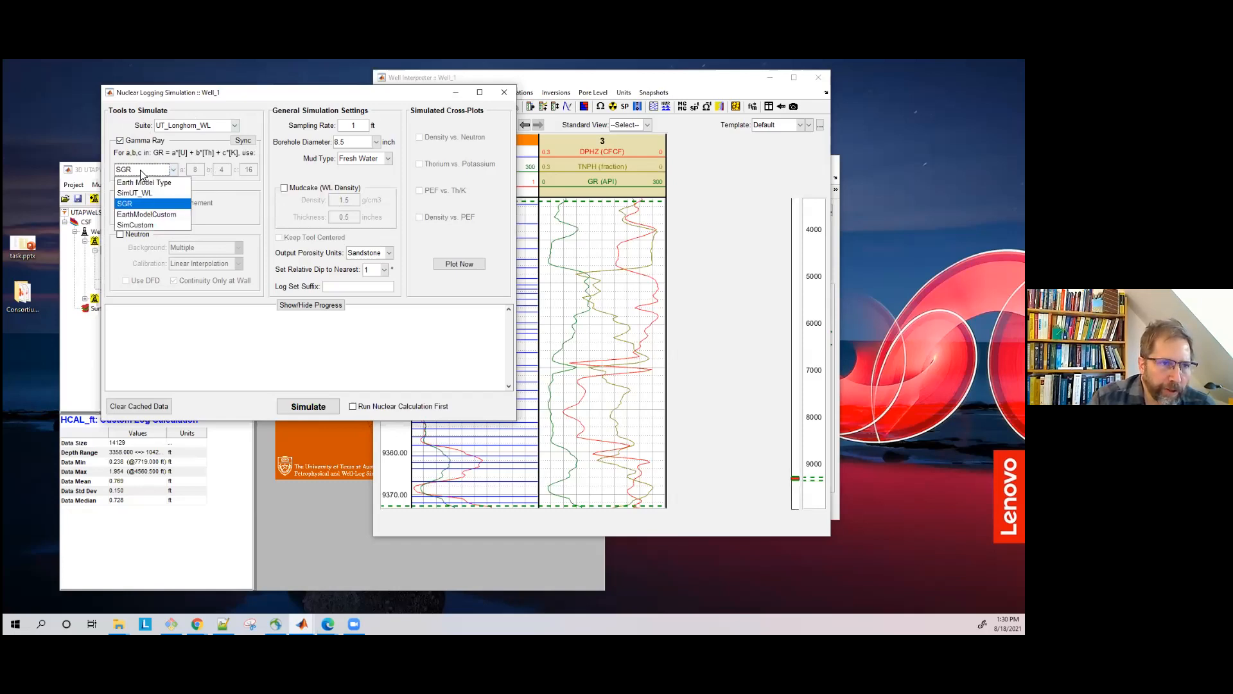
click(151, 182)
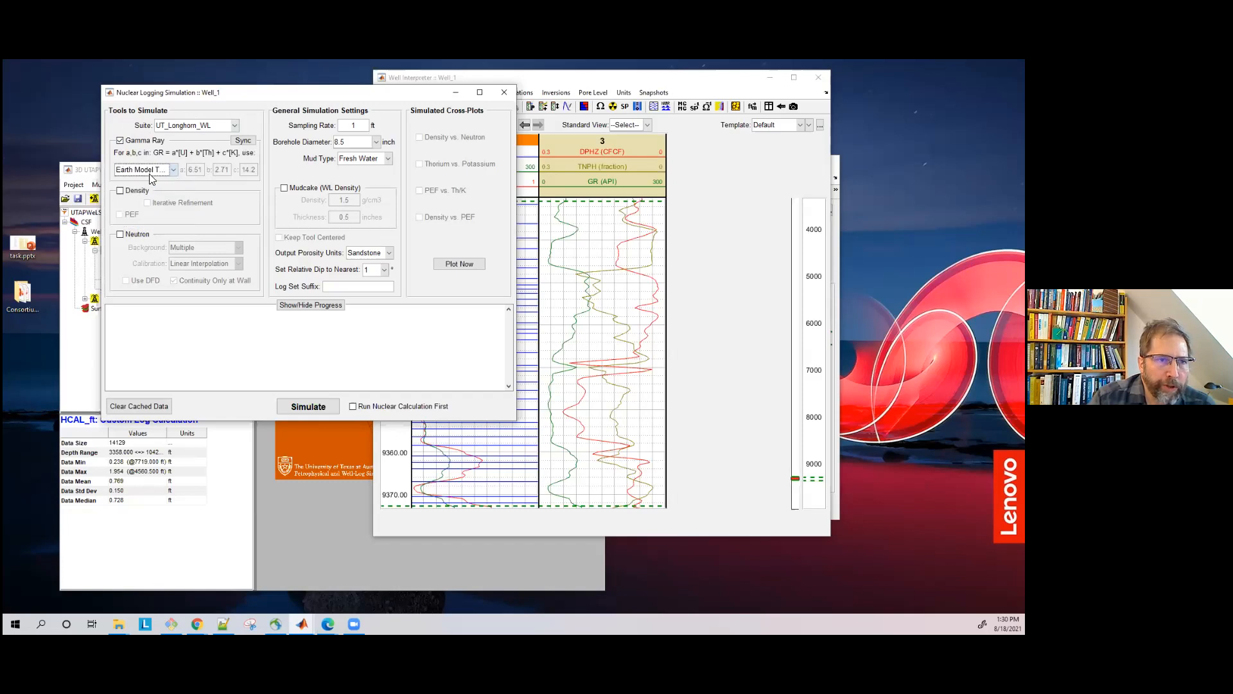
- Select the SGR gamma ray coefficient set and sync the earth model with it
click(172, 170)
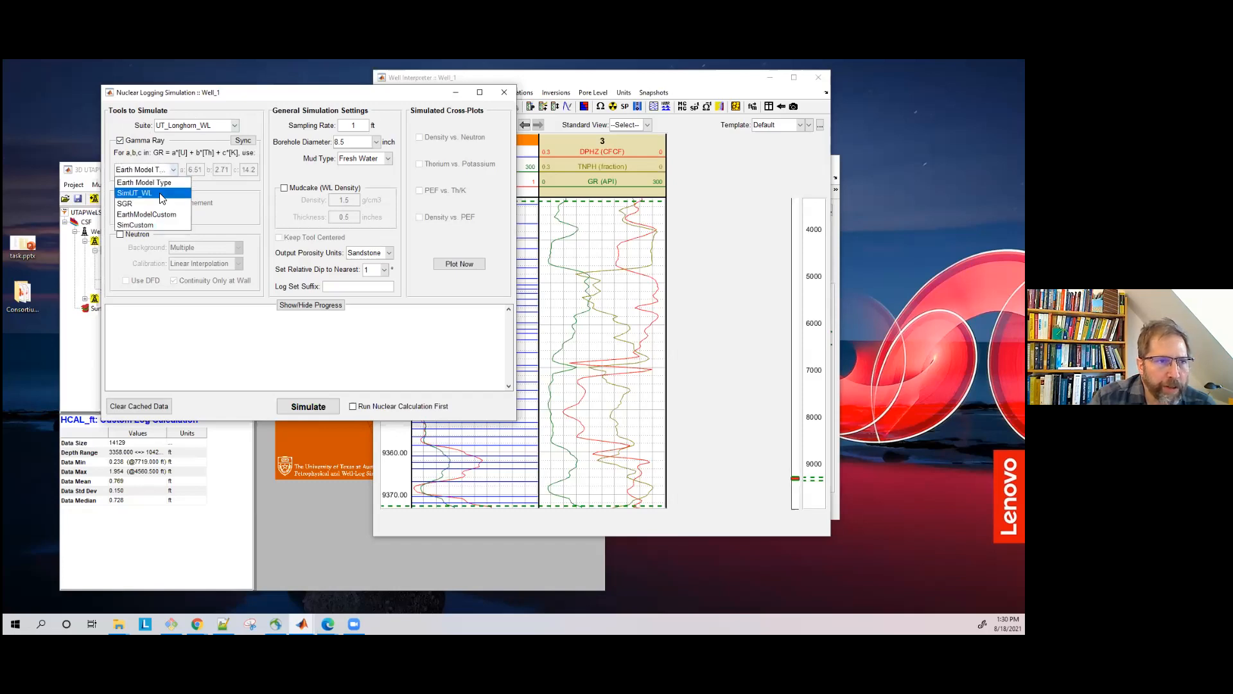
click(149, 204)
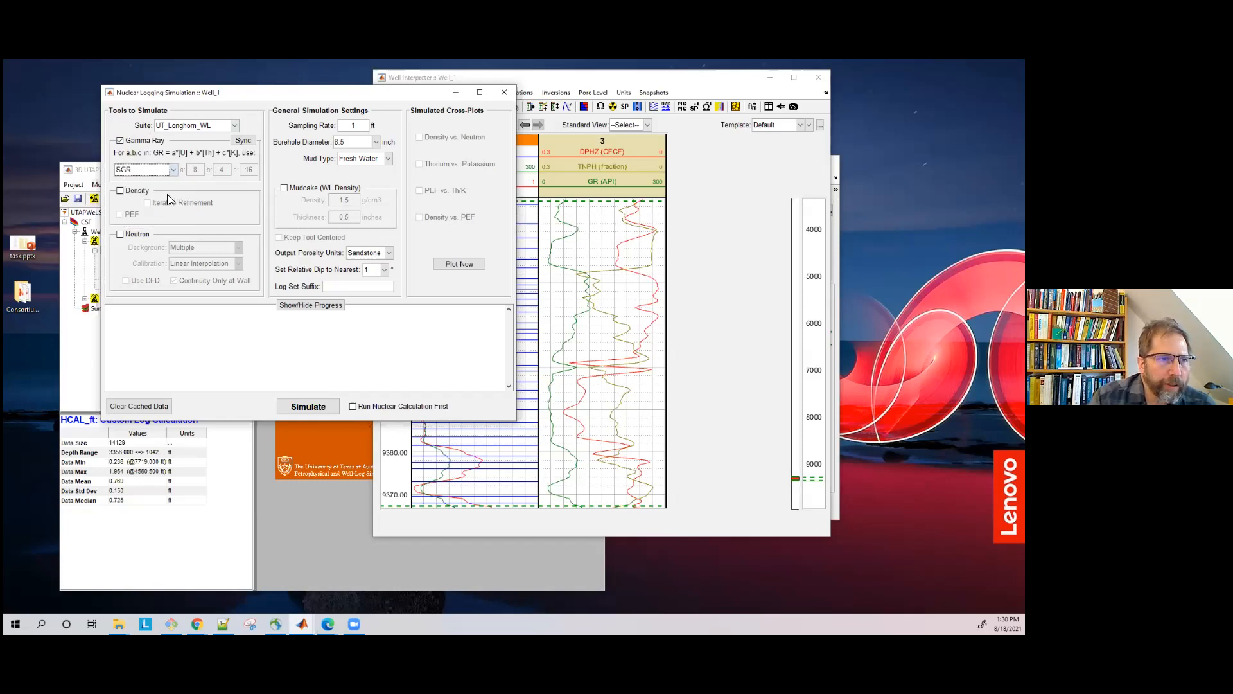
click(149, 171)
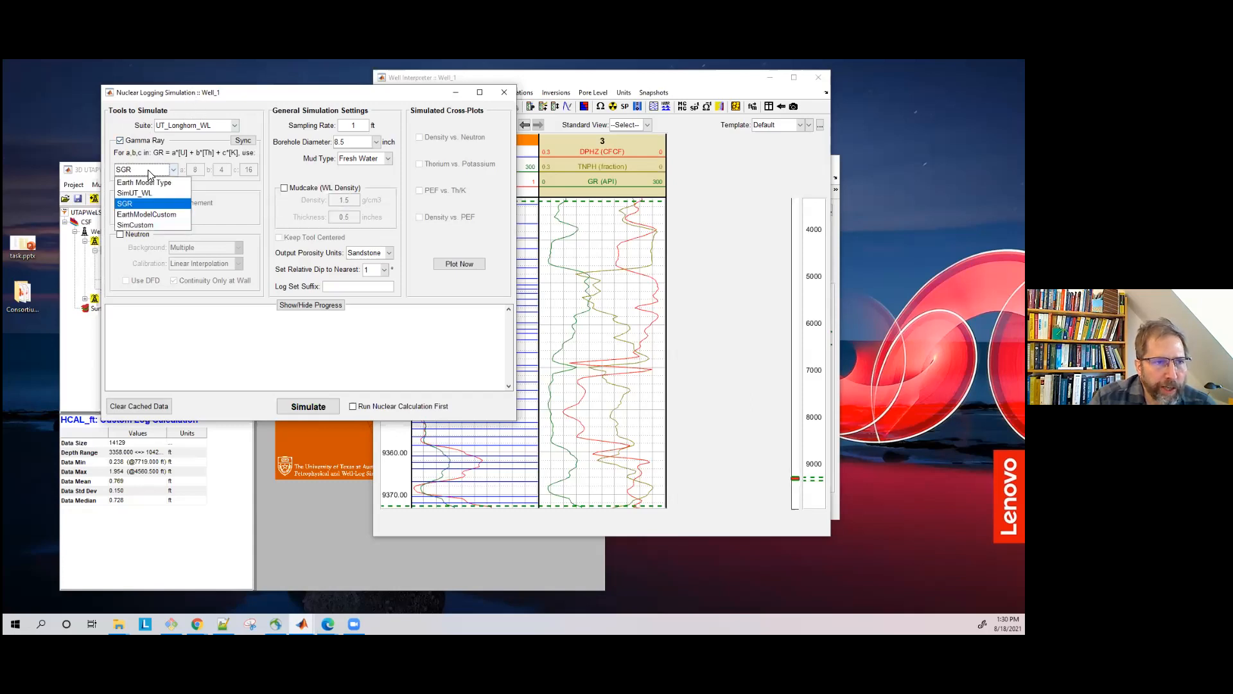
click(149, 174)
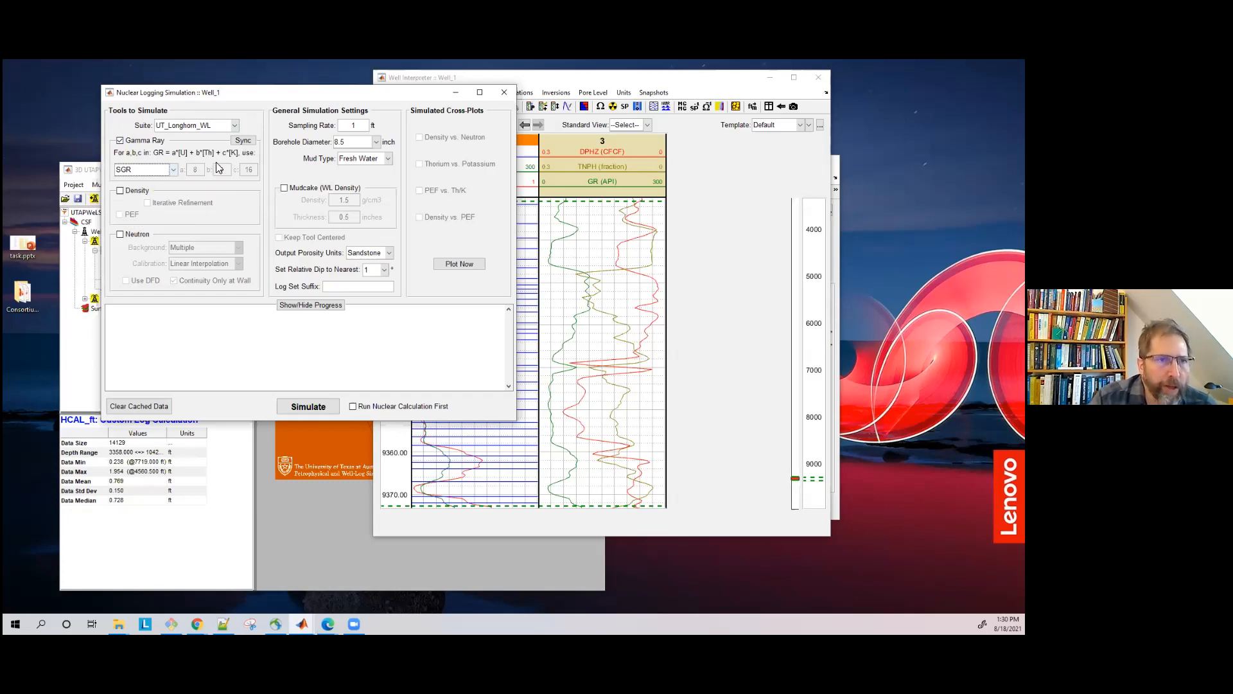
click(244, 143)
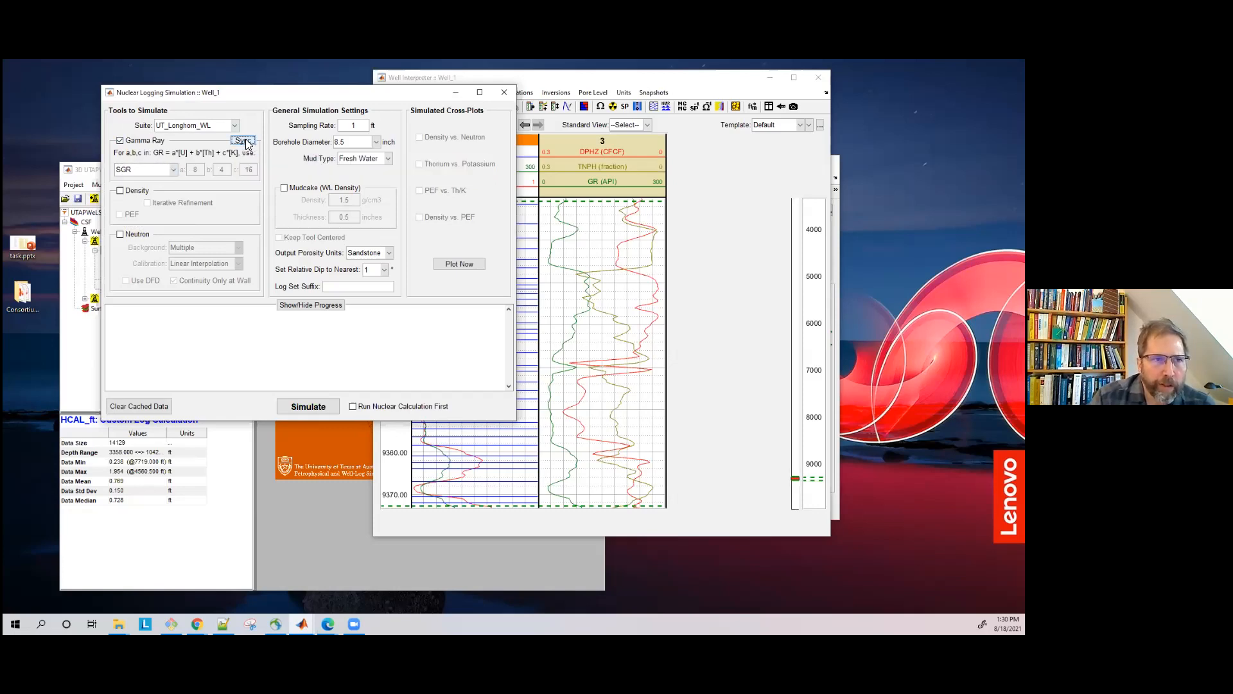
- Try the SimUT_WL gamma ray coefficients and return the selection to Earth Model Type
click(139, 171)
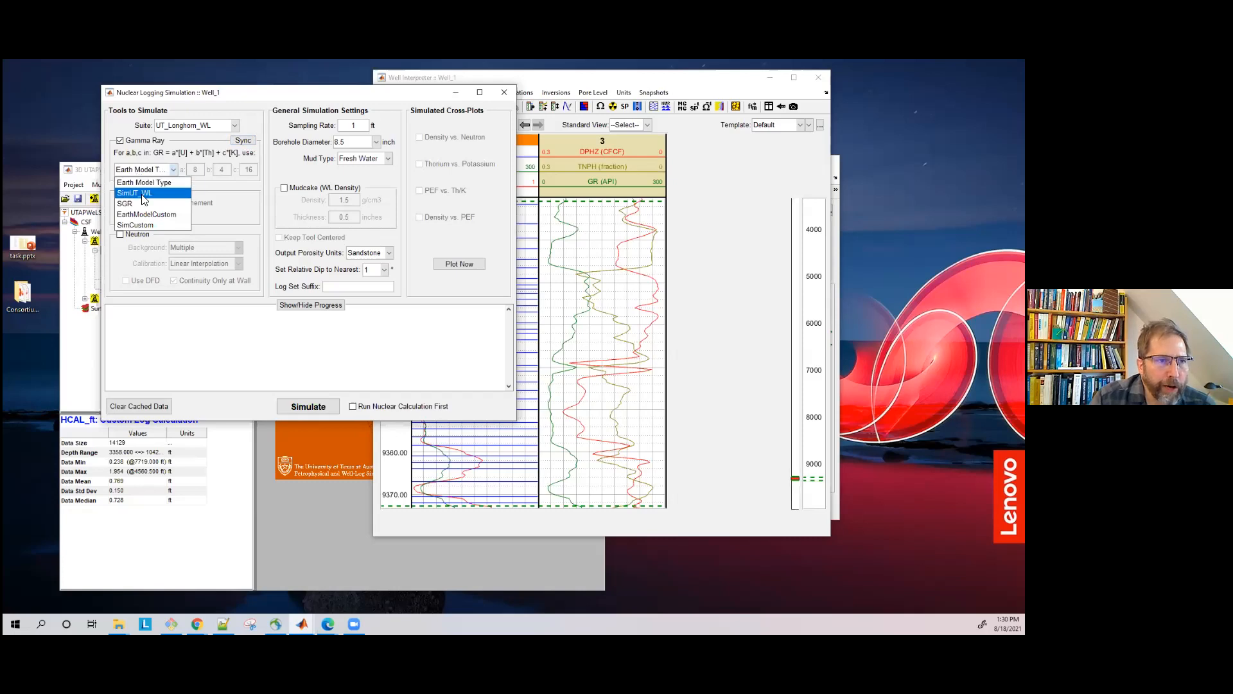
click(143, 194)
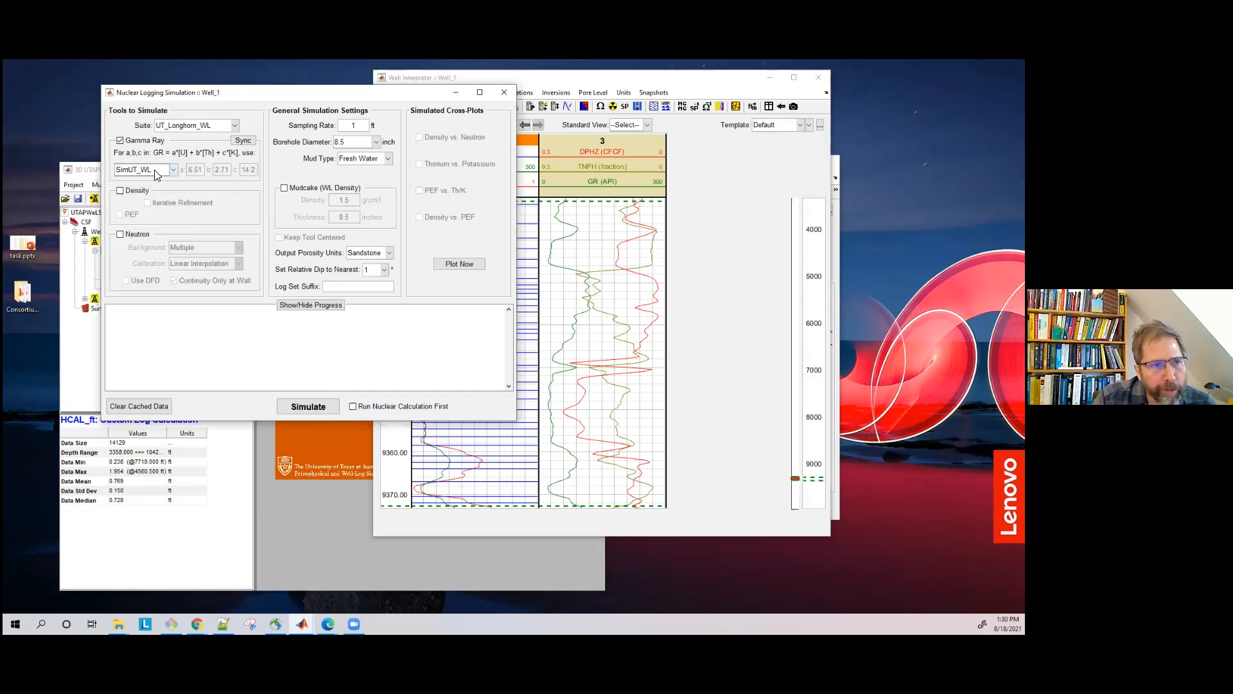
click(156, 172)
click(132, 181)
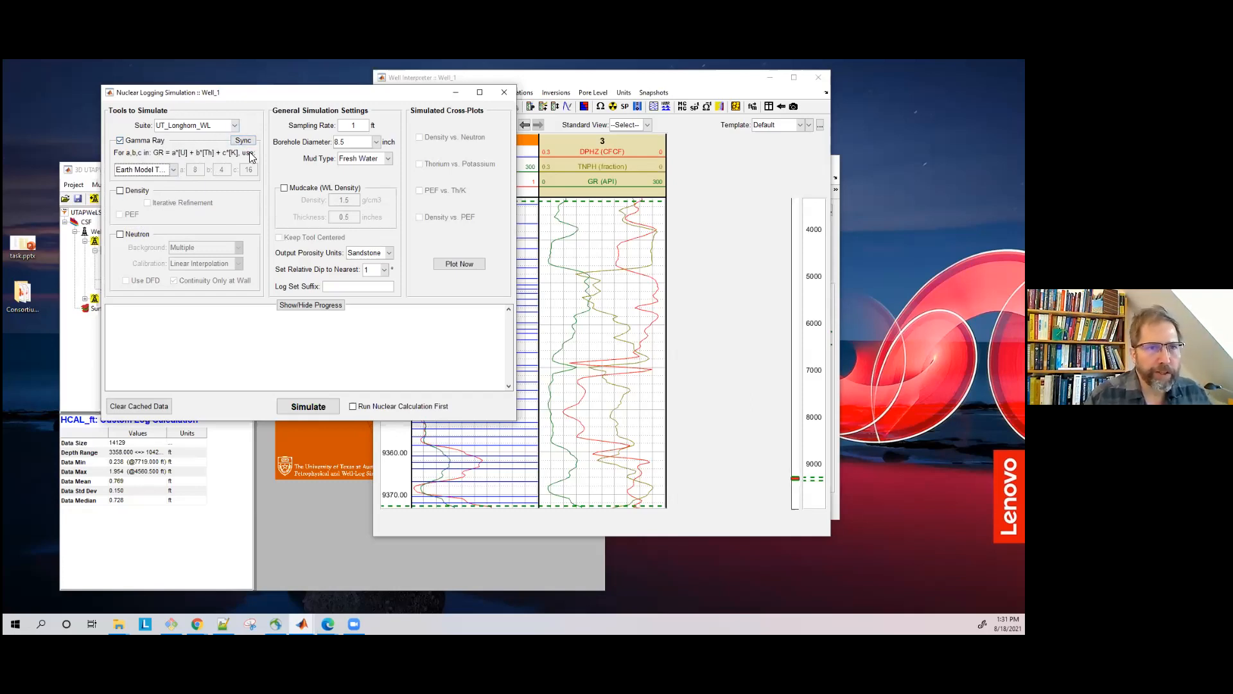
- Switch the borehole diameter source to Earth Model and back to Custom at 8.5 inch
click(376, 142)
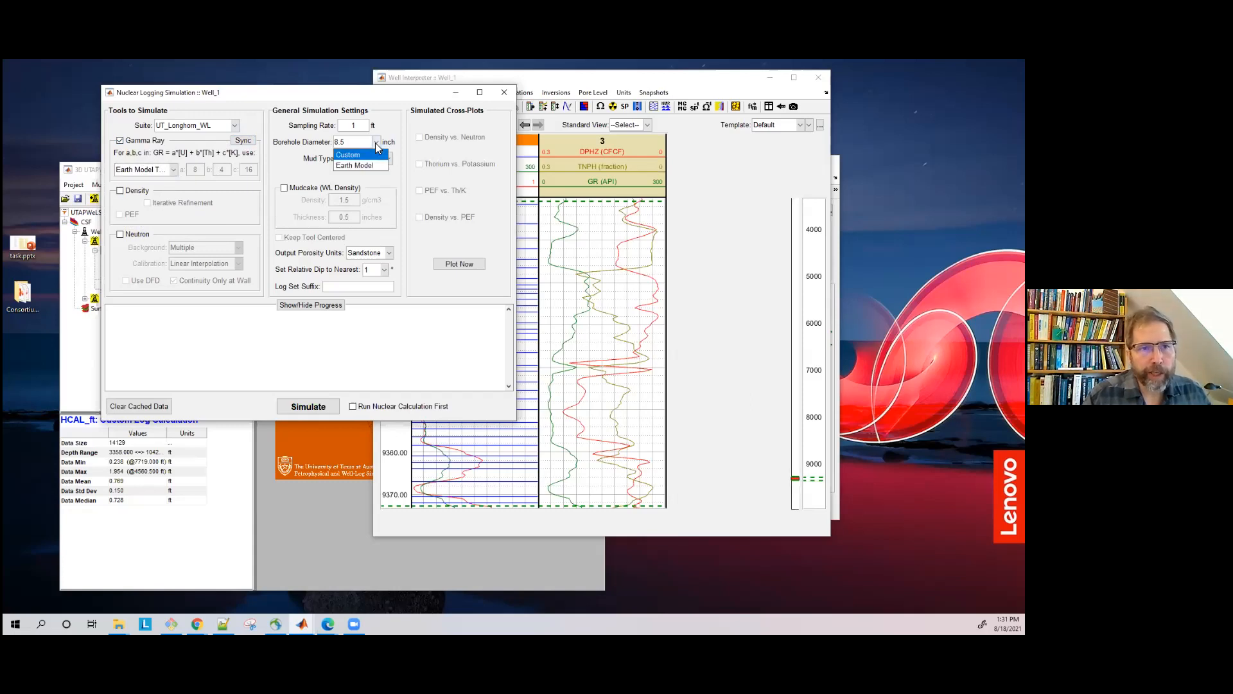
click(370, 168)
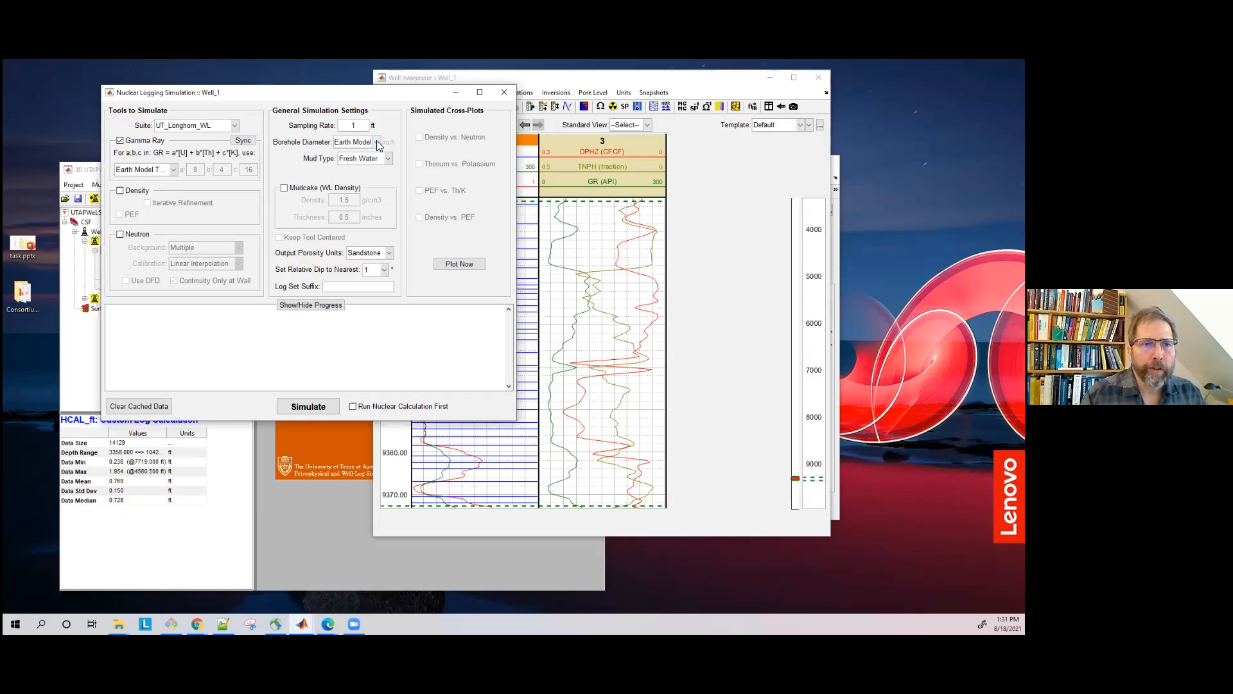
click(377, 142)
click(367, 160)
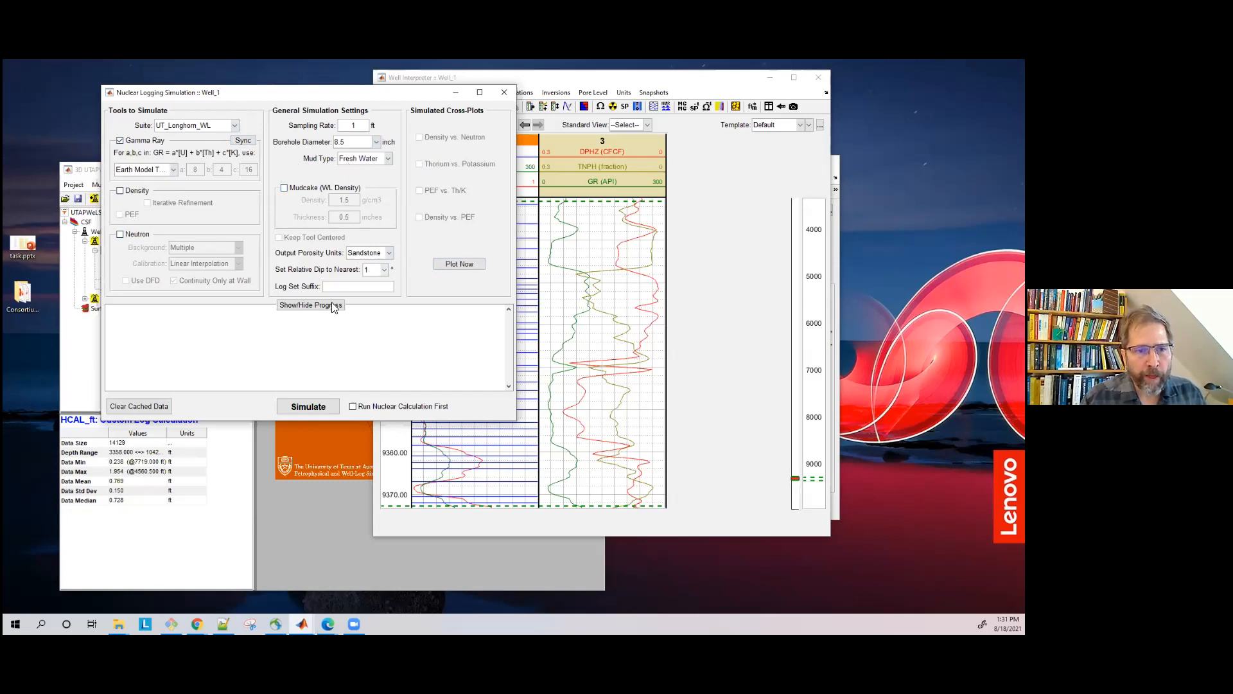
- Enter "_" as the log set suffix for the simulated logs
click(345, 287)
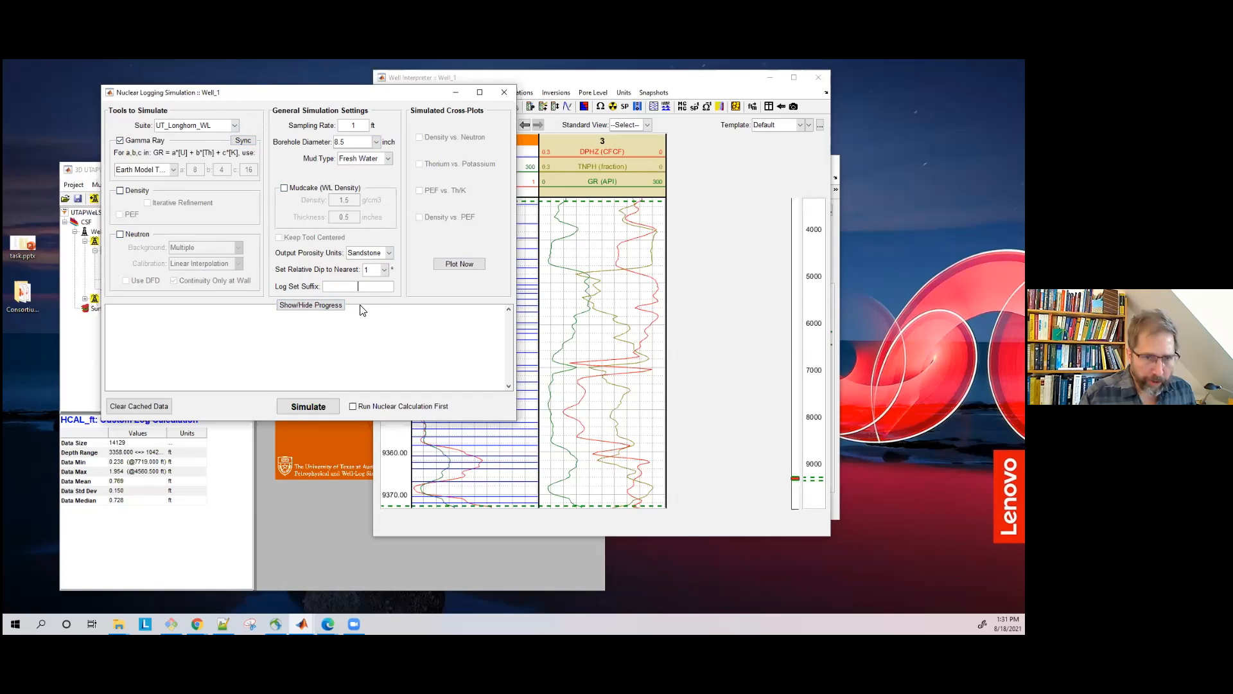
text(_)
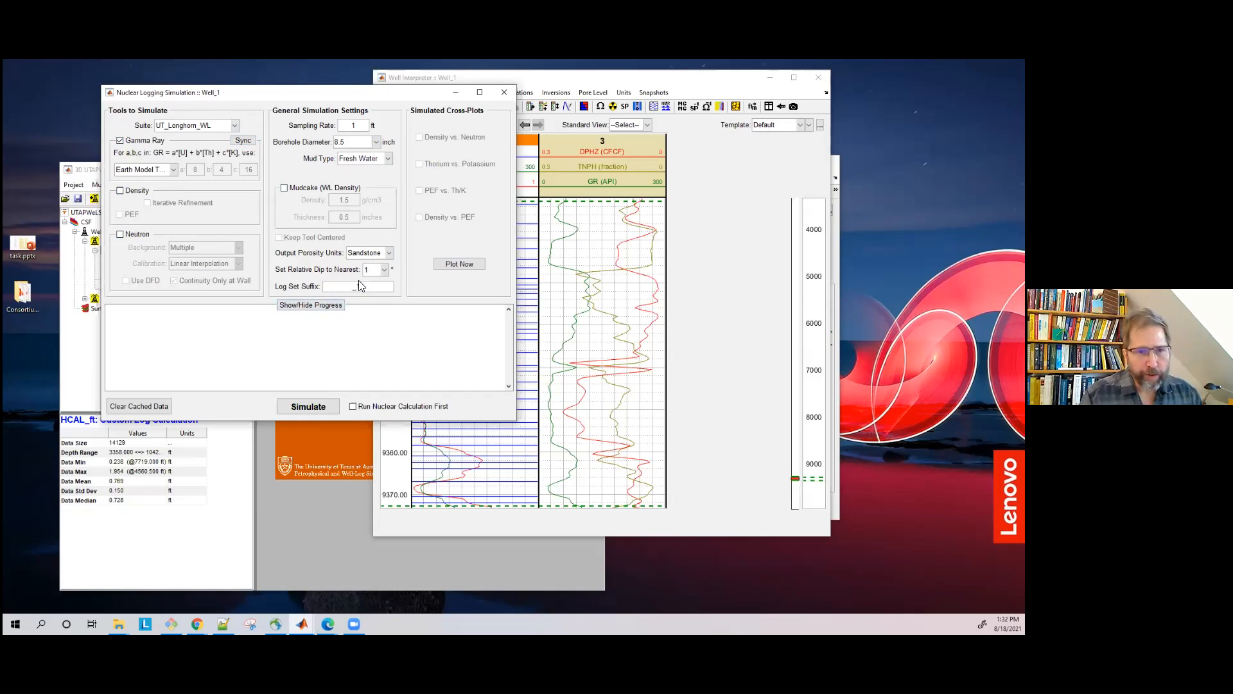
- Set the log set suffix to "_1a" and simulate the gamma ray logs with the nuclear calculation run first
text(a)
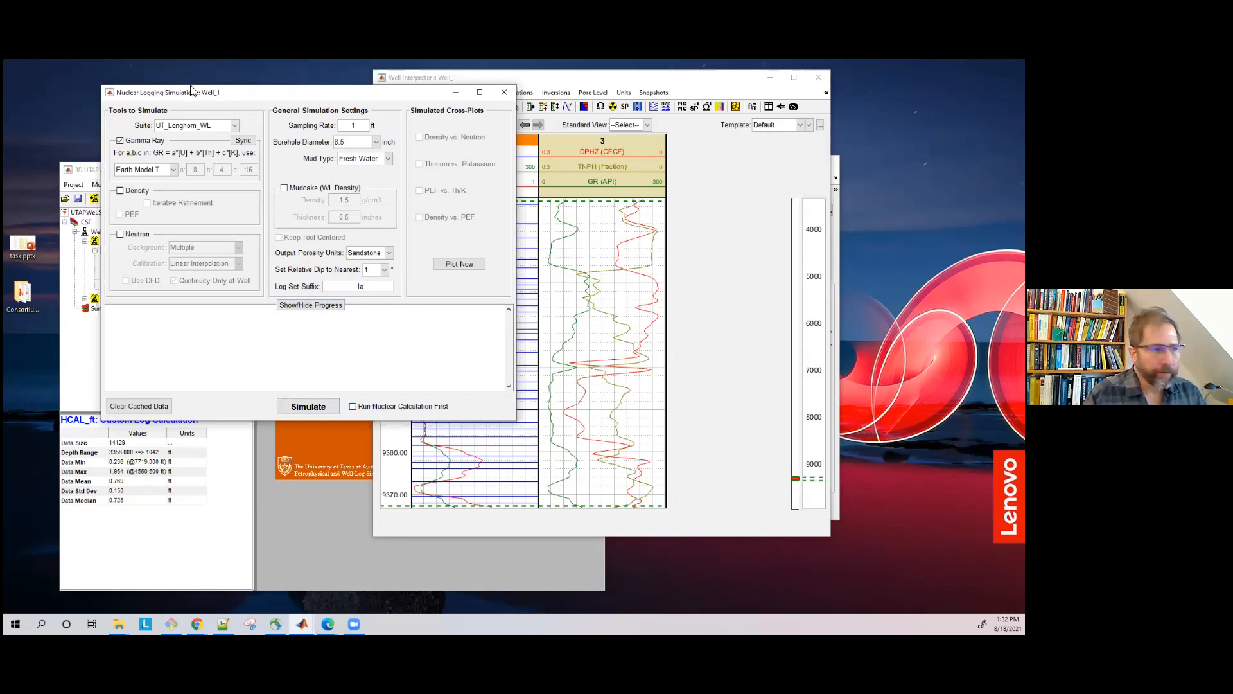
drag(188, 96, 197, 92)
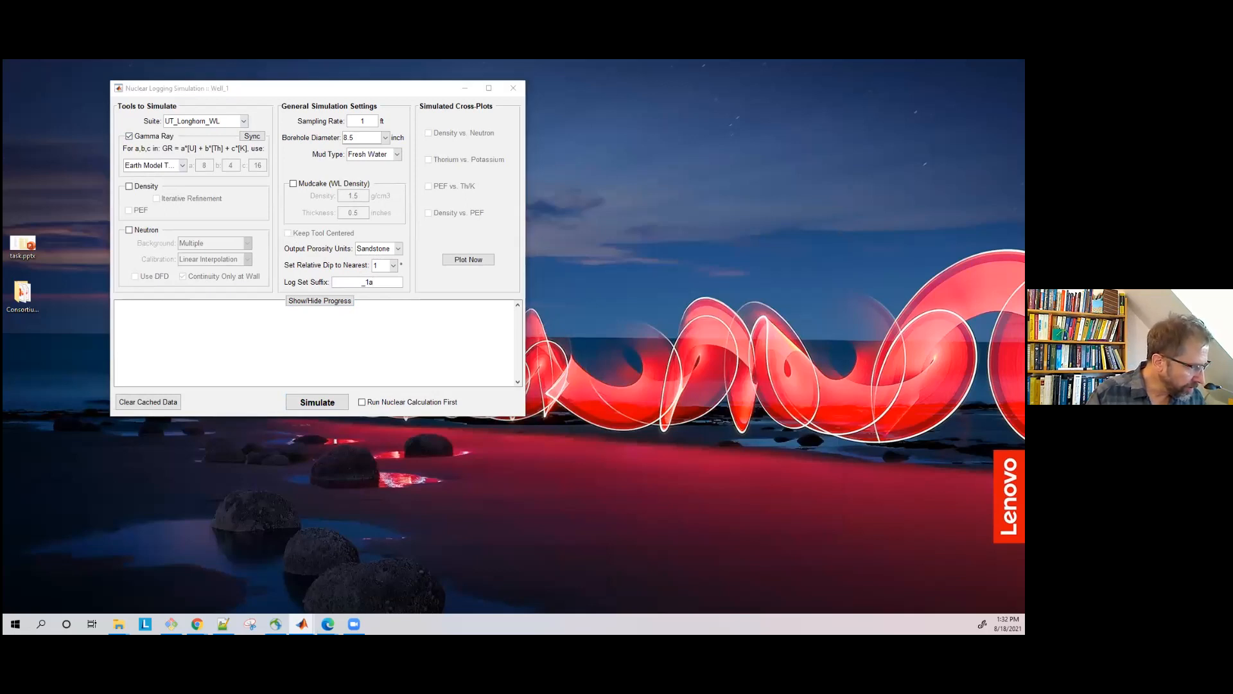
key(alt+Tab)
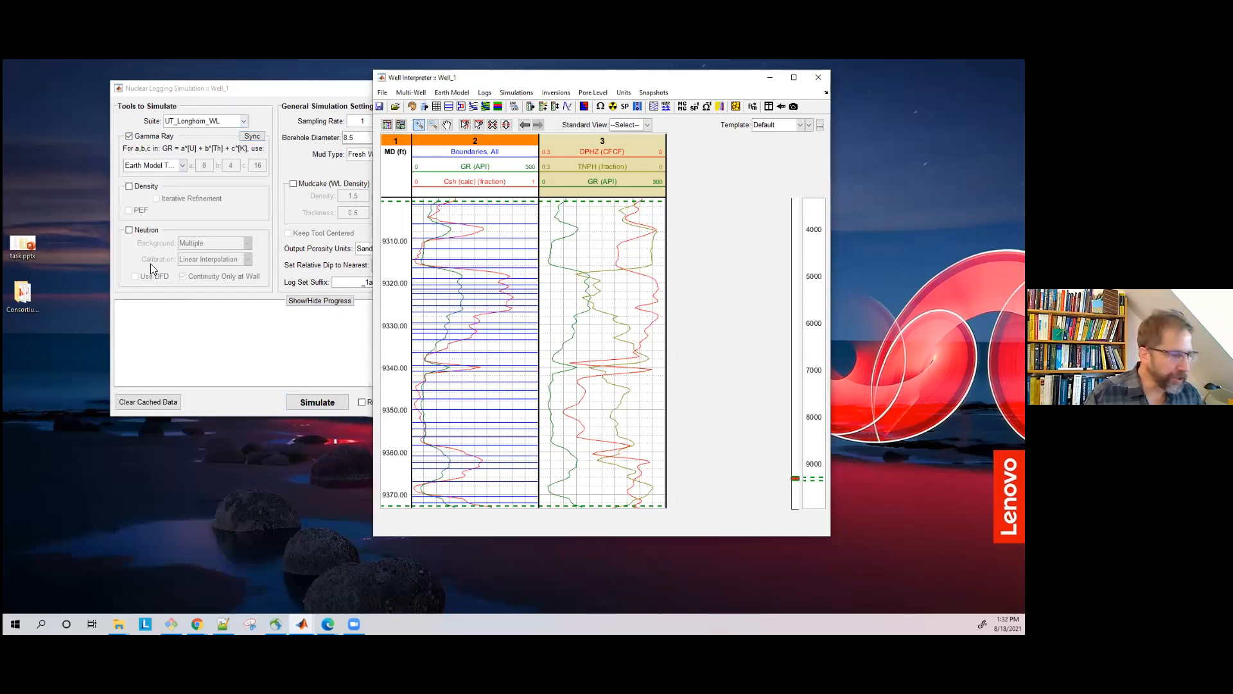
click(285, 169)
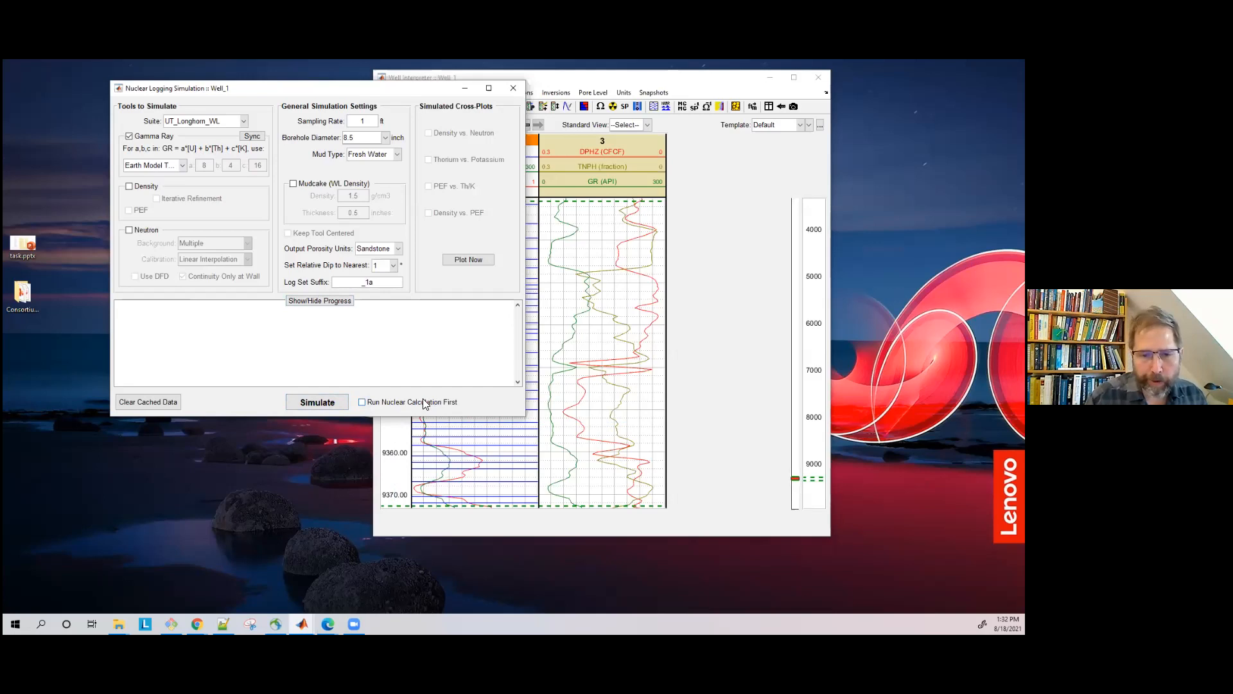
click(363, 404)
click(314, 403)
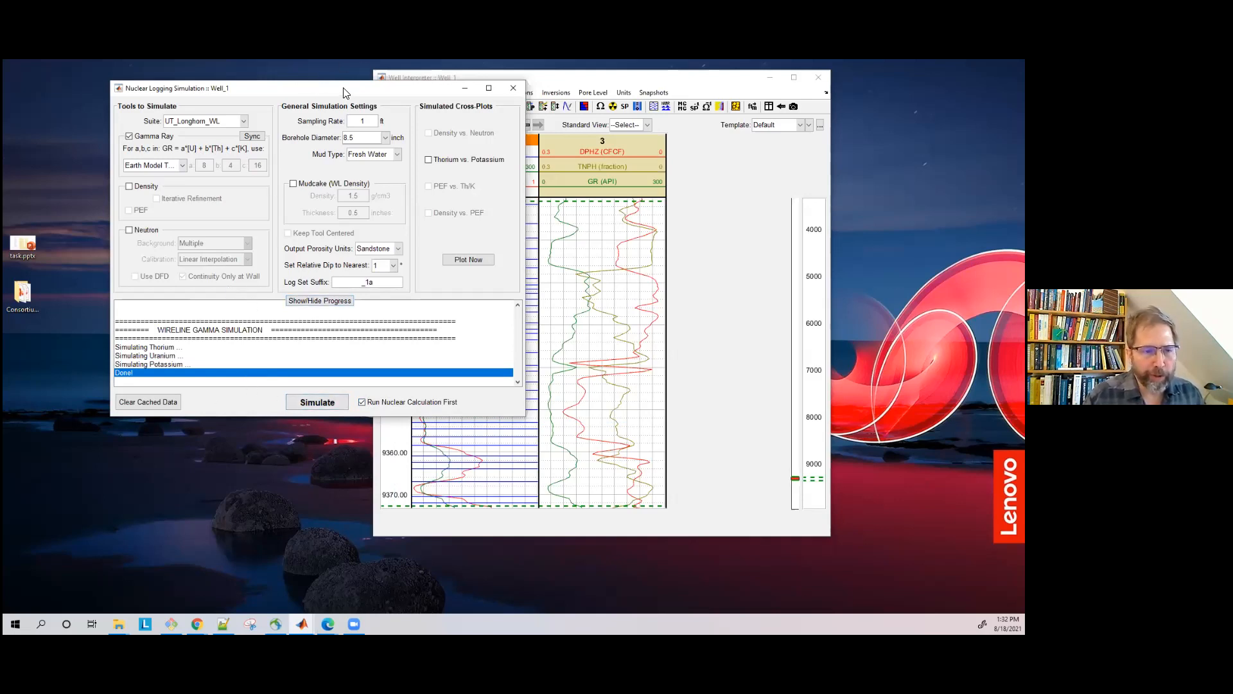
- Add the density and neutron tools to the Longhorn wireline suite and simulate the nuclear logs for Well_1
click(129, 186)
click(129, 229)
click(323, 404)
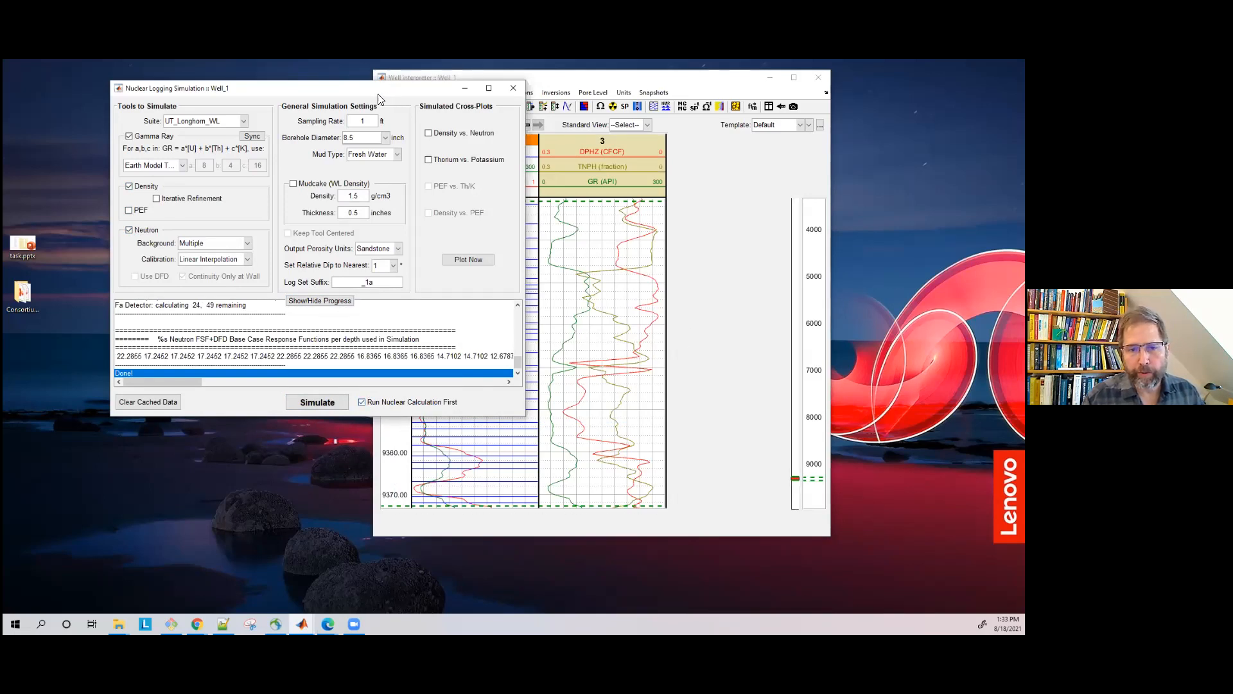
drag(379, 88, 334, 83)
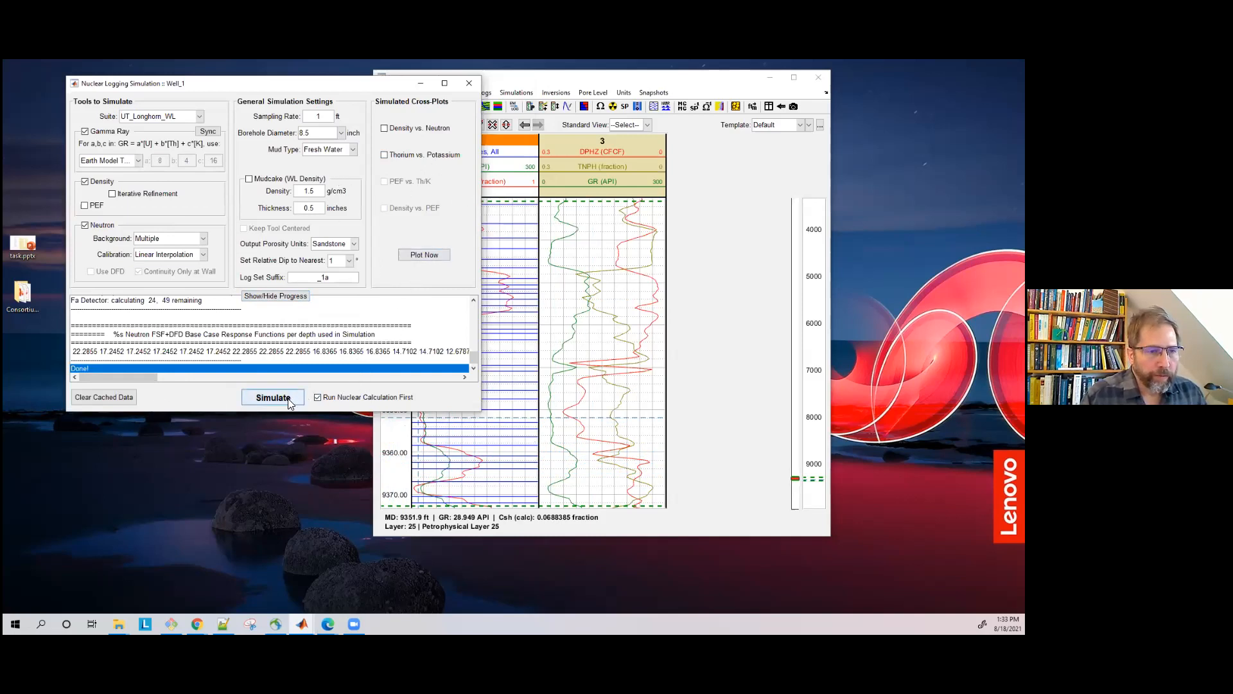
- Close the simulation and Well Interpreter windows for Well_1 and bring the main project window with its log sets into view
click(469, 83)
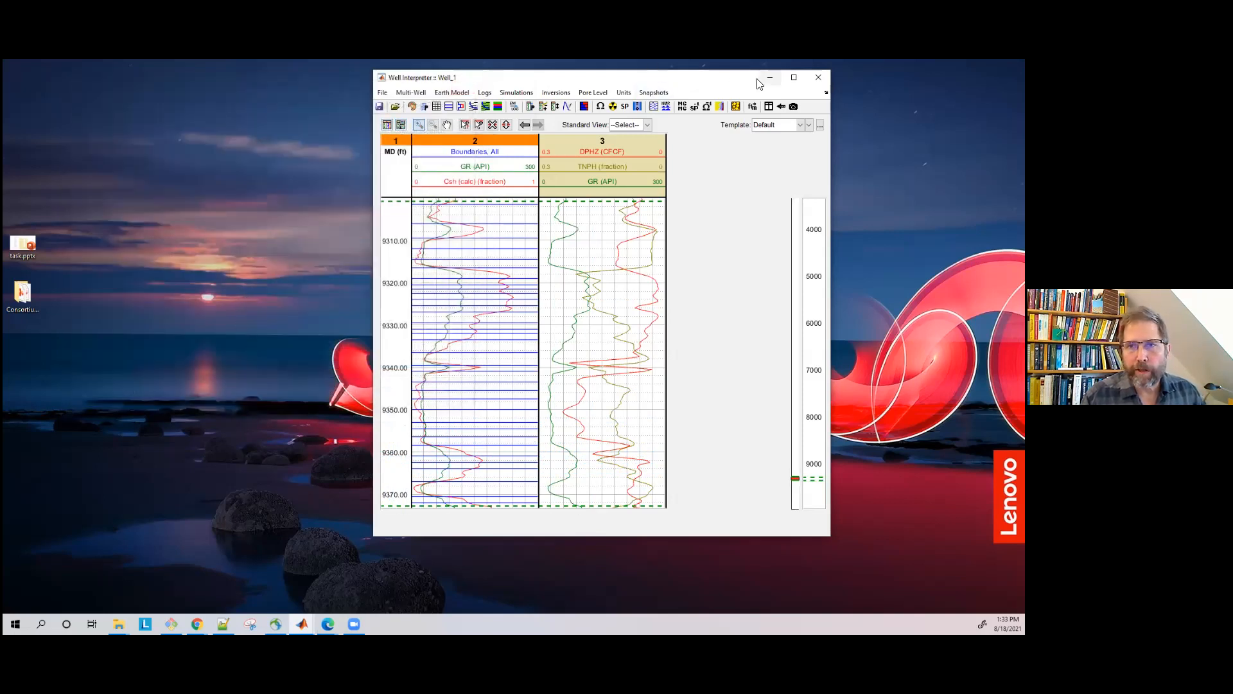
click(821, 78)
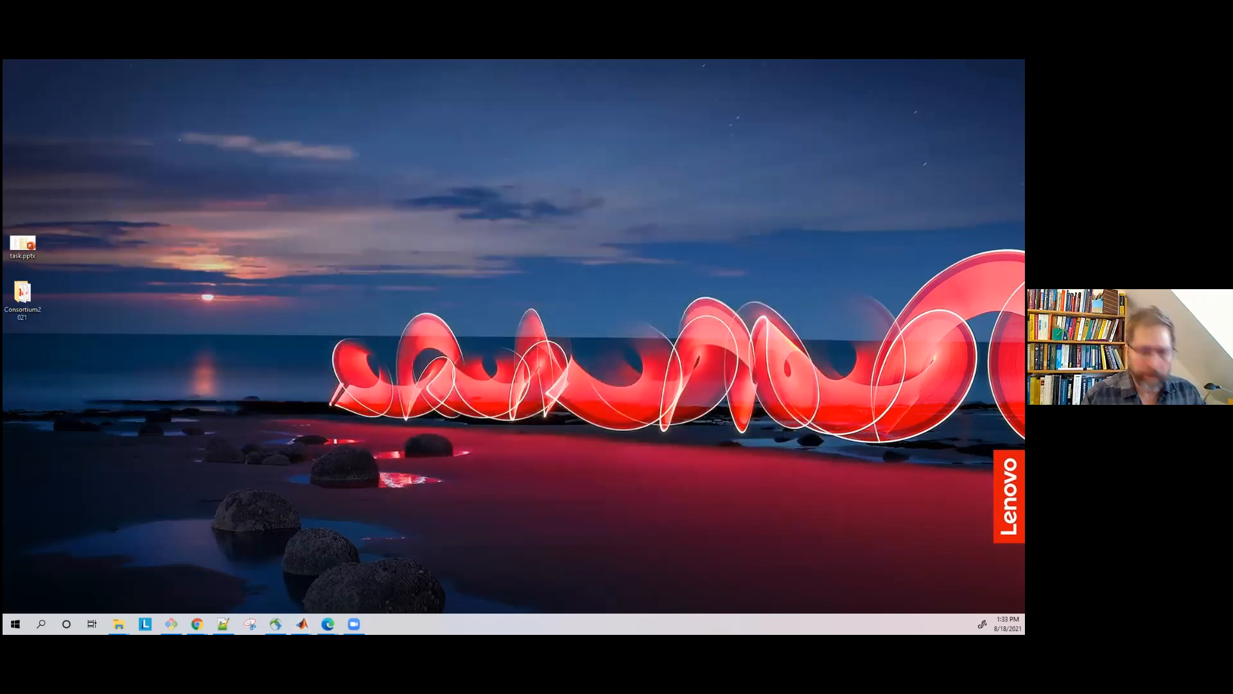
click(302, 623)
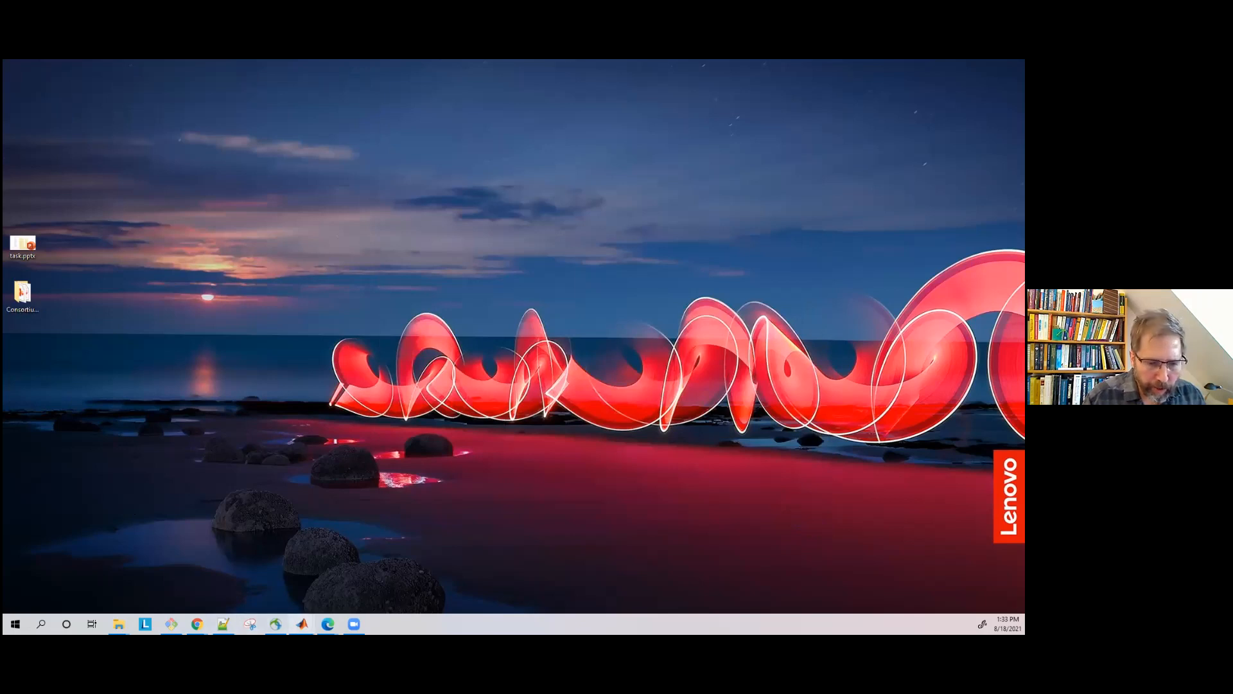
click(321, 583)
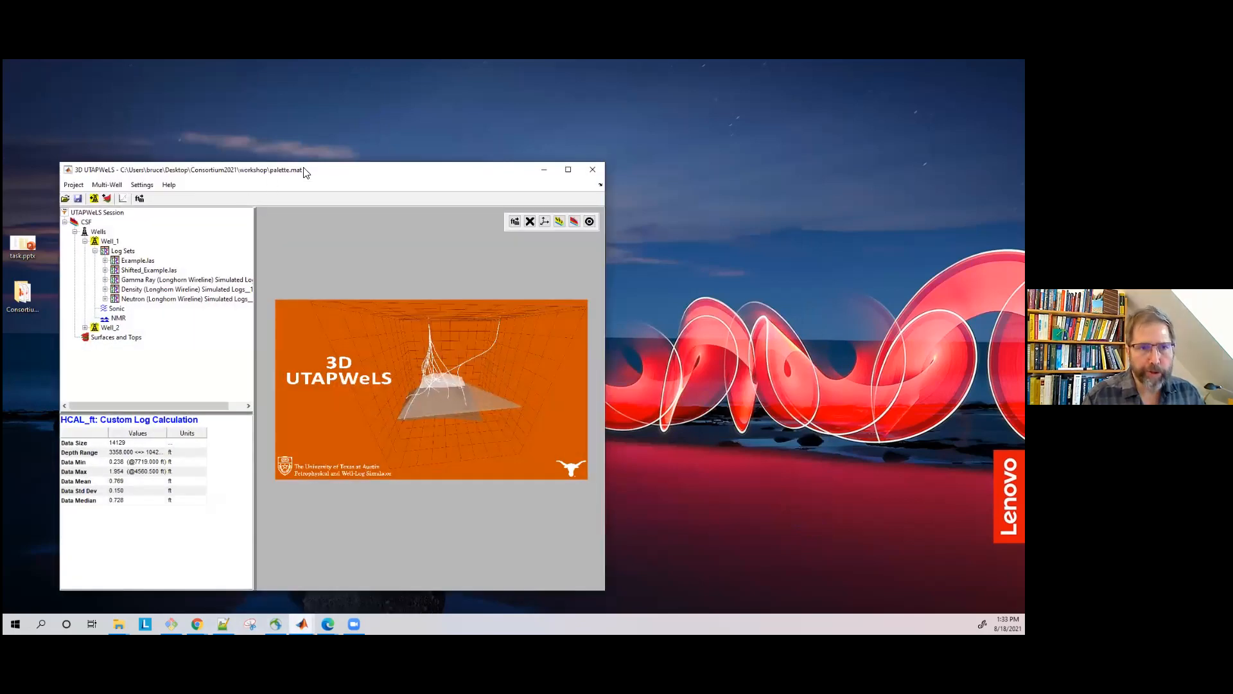
drag(309, 172, 499, 124)
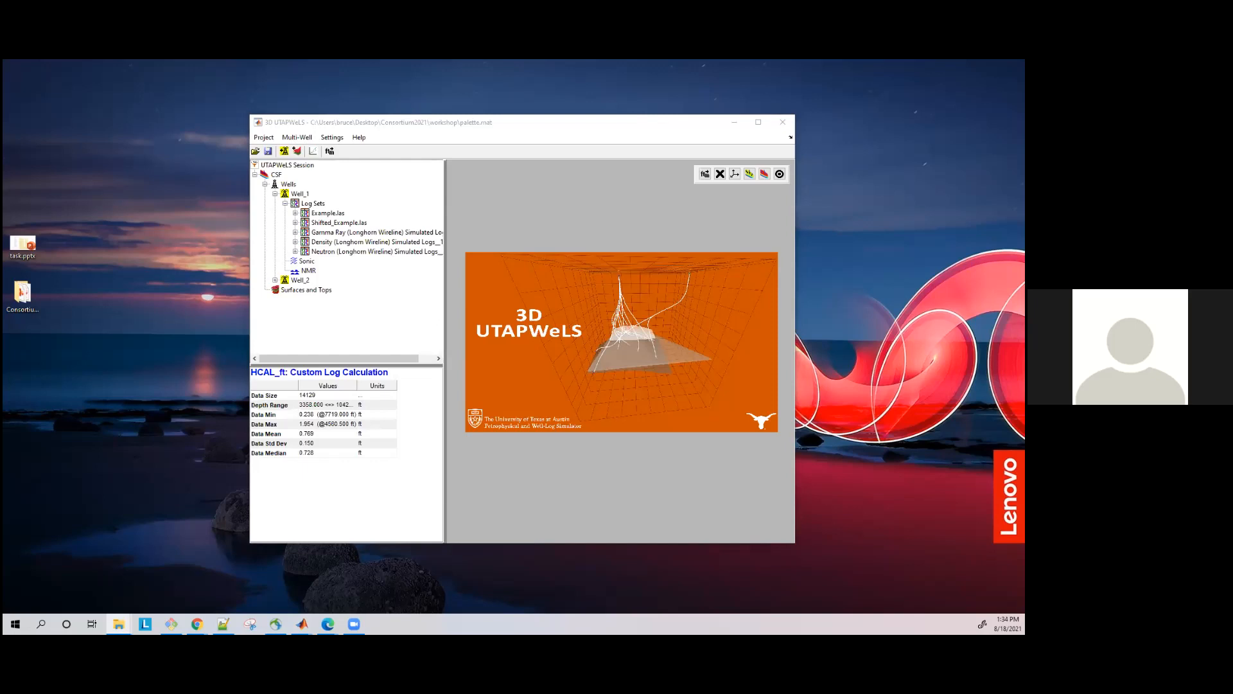
click(343, 122)
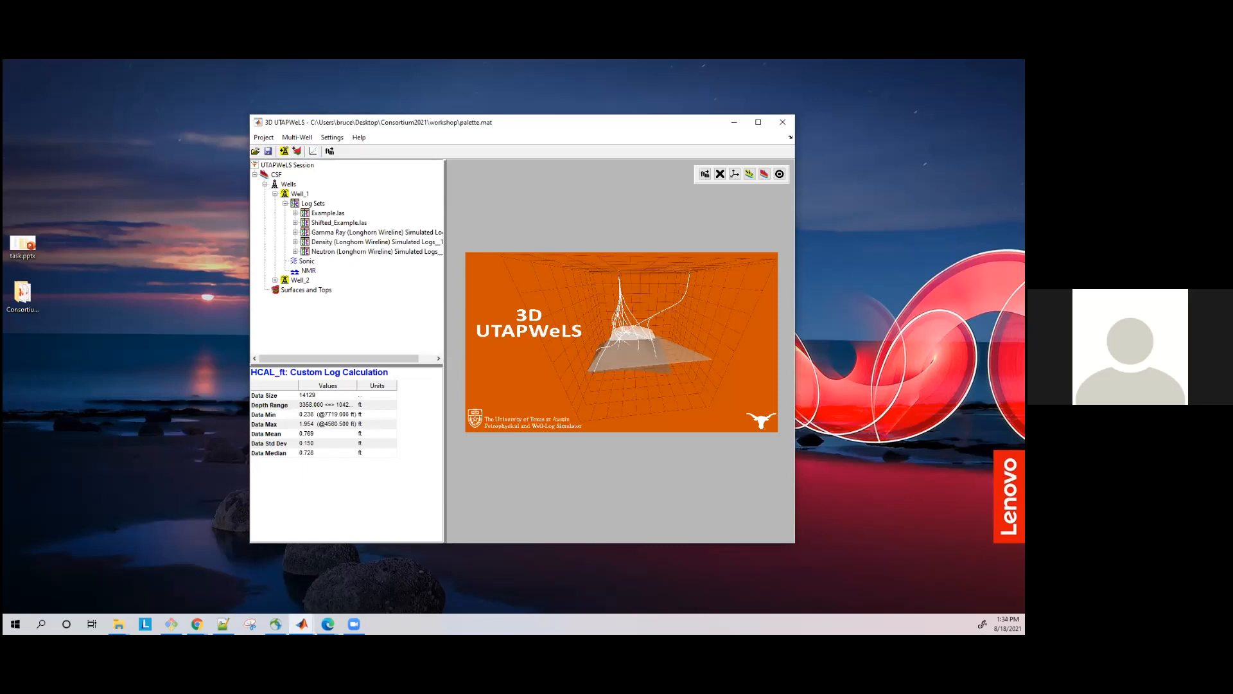
- Add a new well, open its nuclear logging simulation and enable running the nuclear calculation first
click(284, 152)
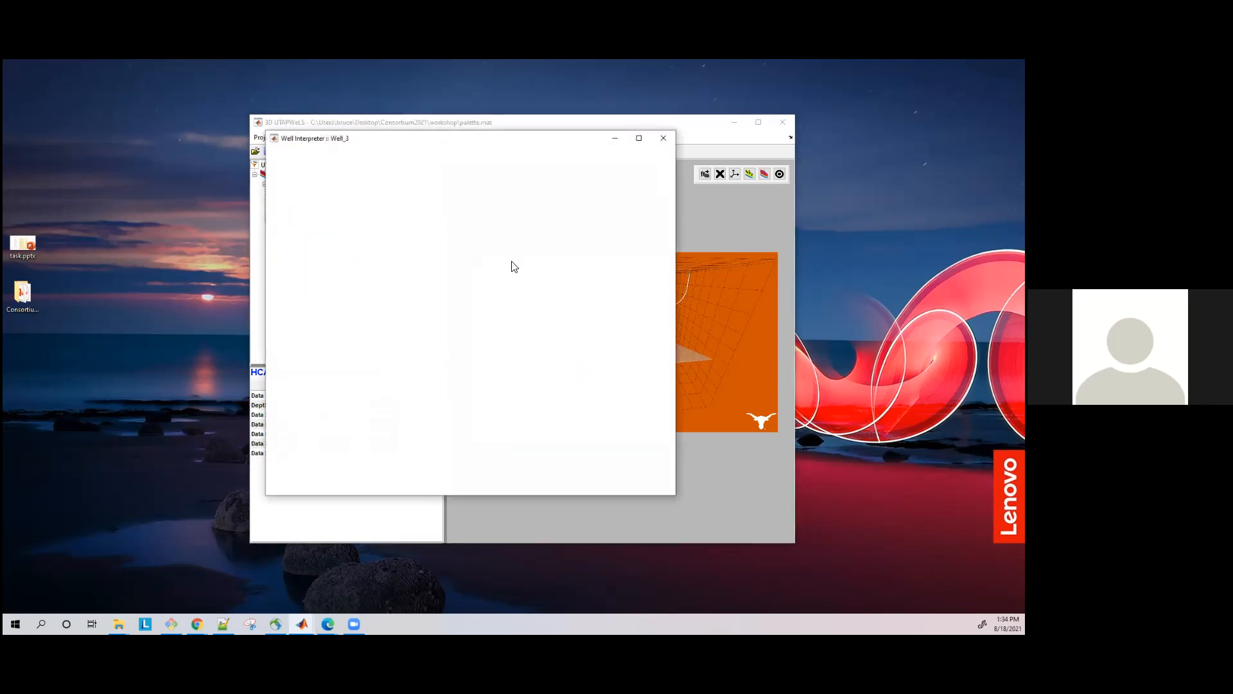
click(502, 167)
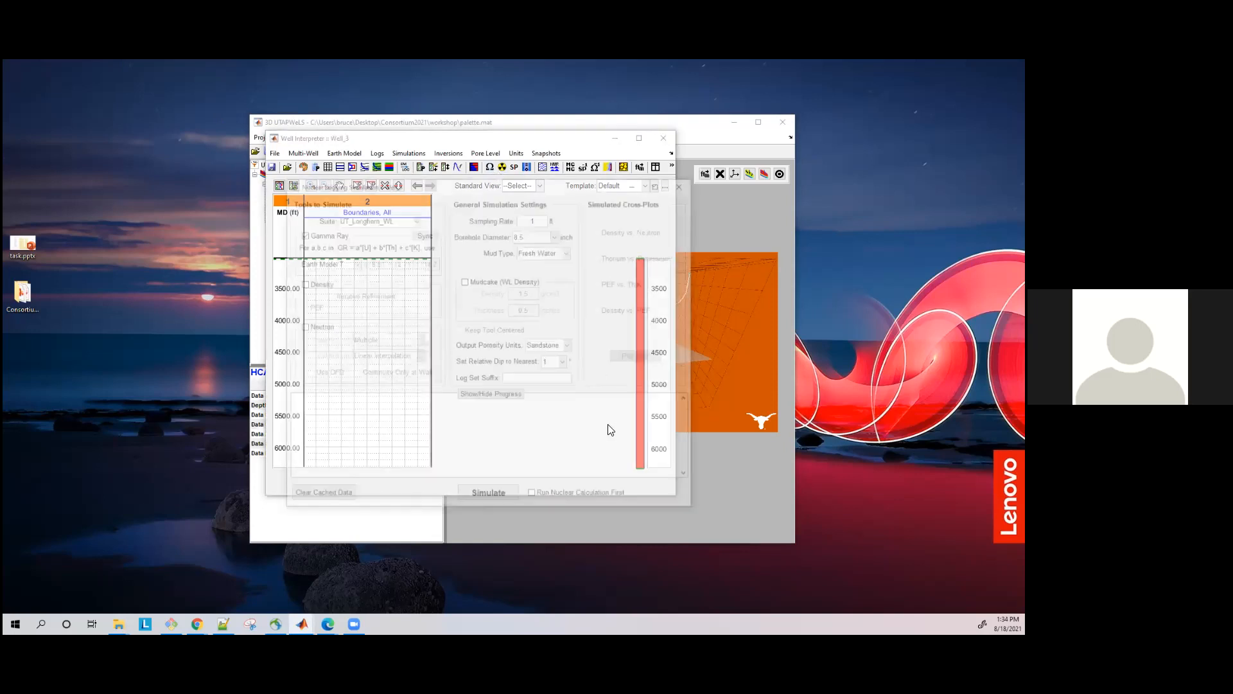
click(535, 498)
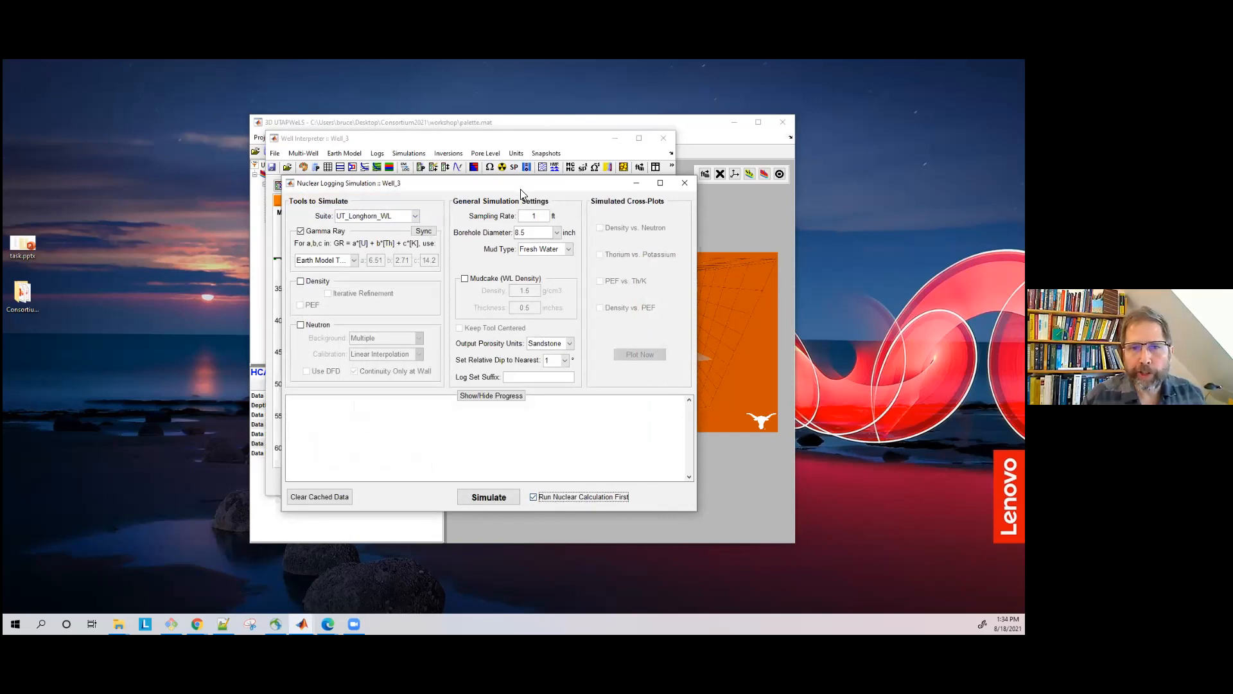
drag(539, 182, 788, 169)
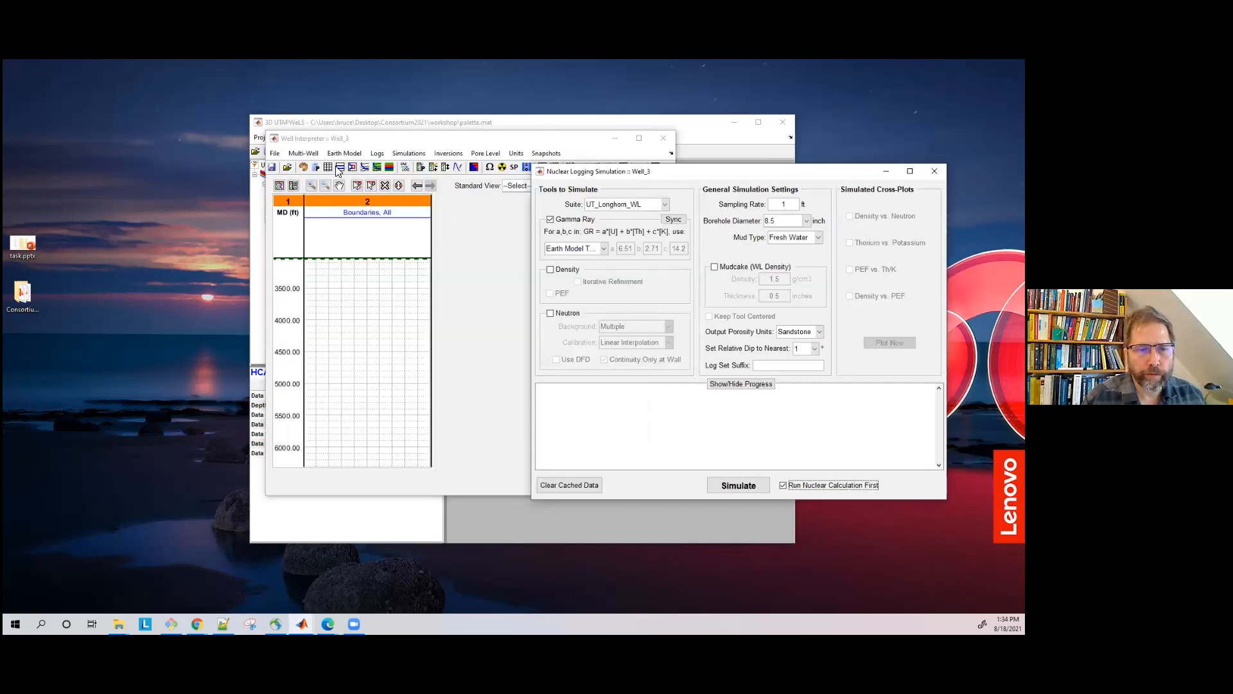
- Open the Petrophysical Calculator of the Earth Model Builder for the new well
click(317, 169)
click(317, 169)
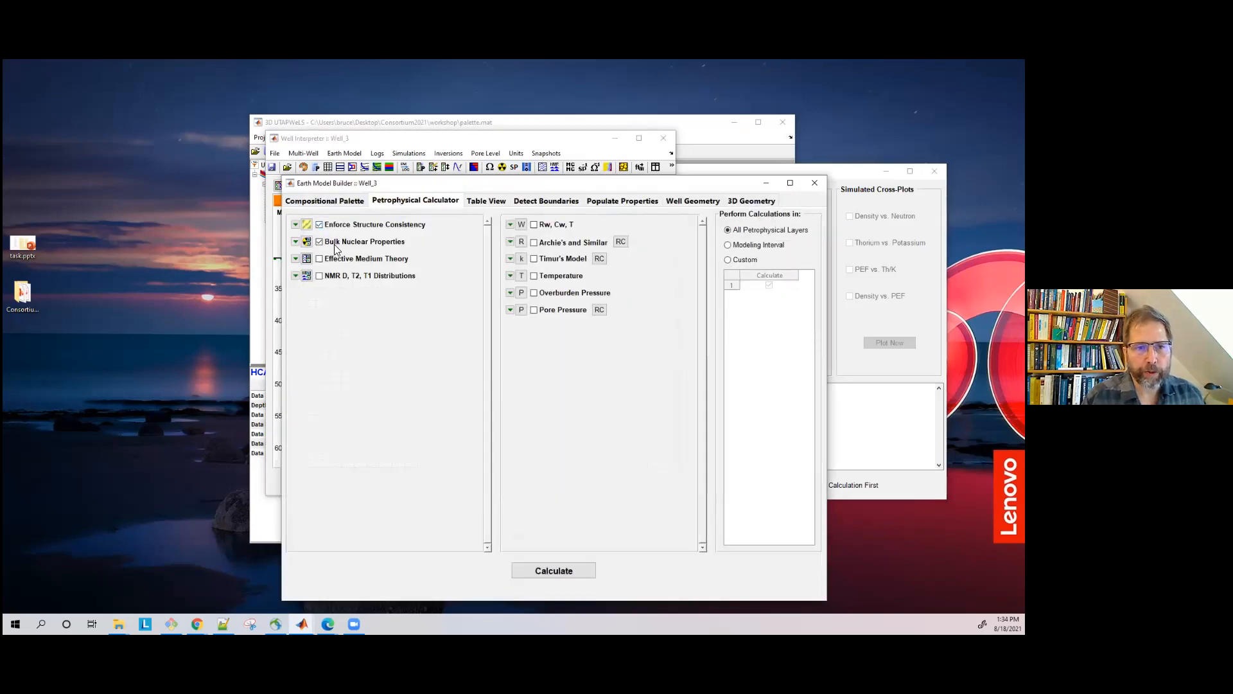
- Expand the Bulk Nuclear Properties options in the Petrophysical Calculator and examine which properties it calculates
click(296, 241)
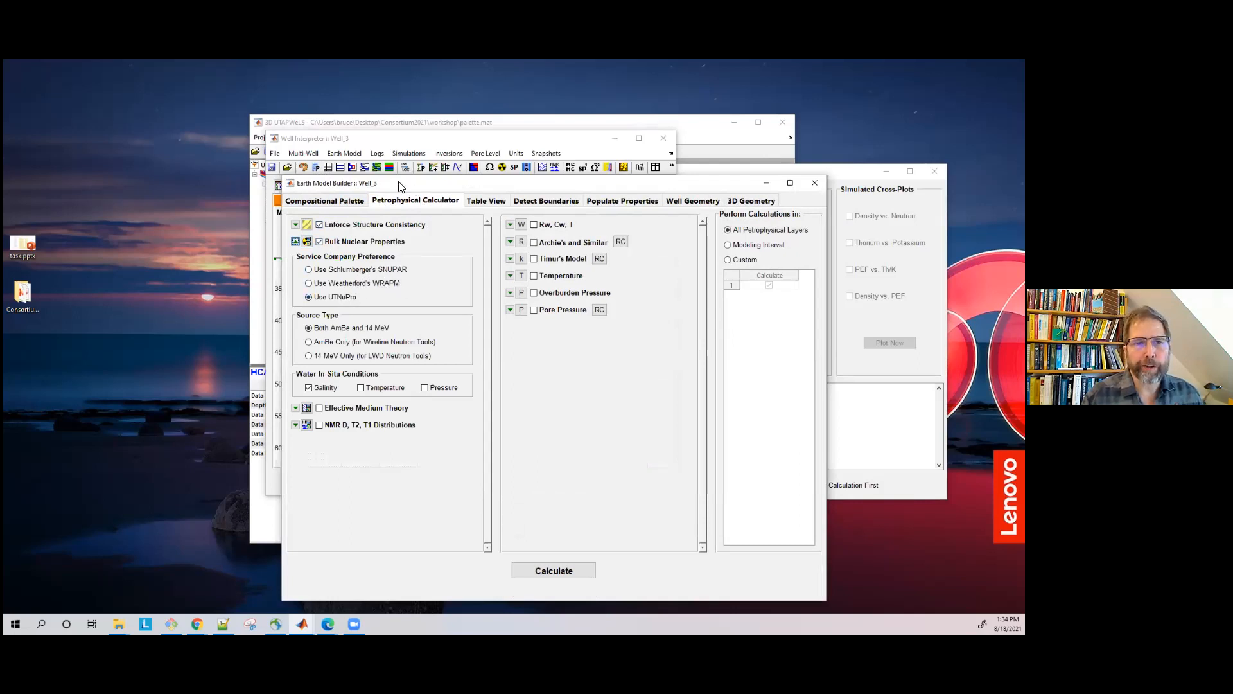
drag(398, 186, 170, 141)
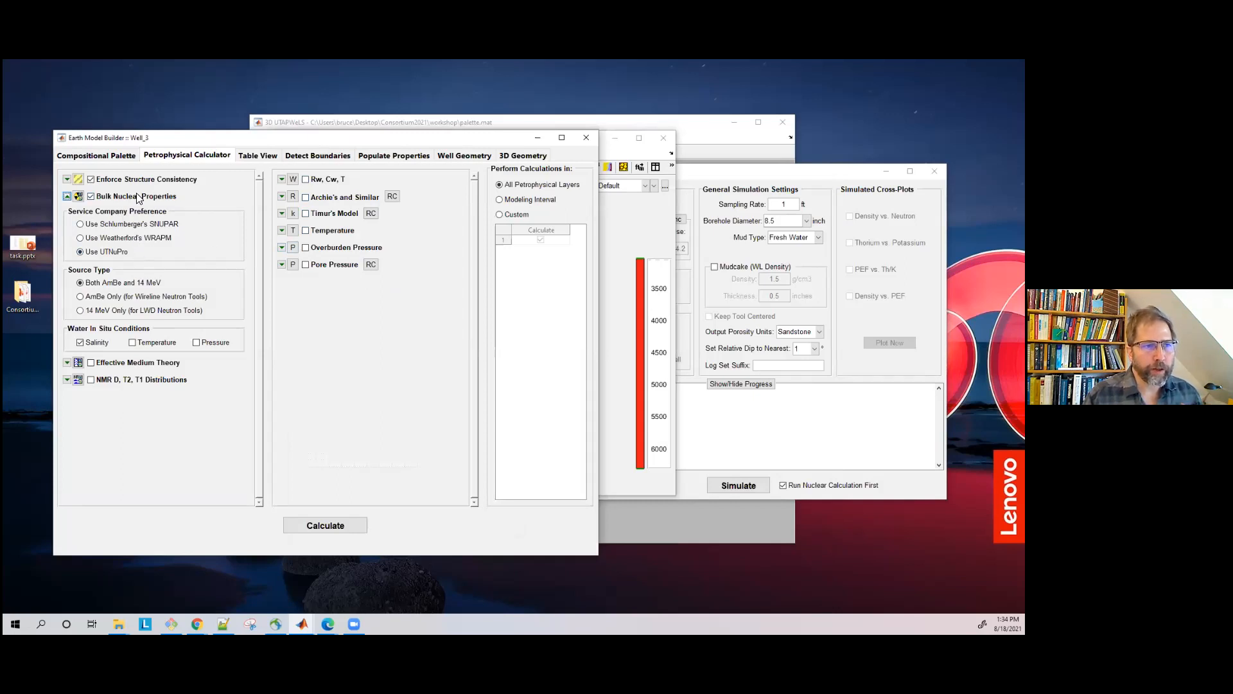
mouse_move(140, 199)
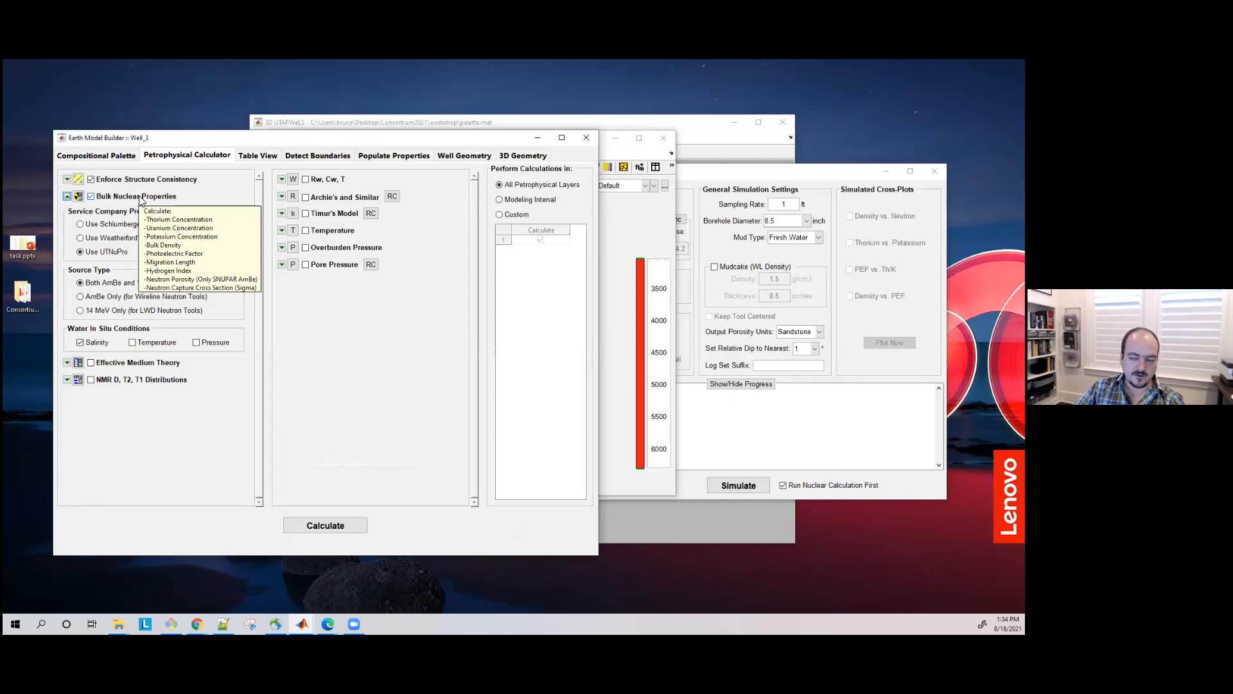
- Move the Nuclear Logging Simulation window up to review its Run Nuclear Calculation First option, and return to the Earth Model Builder
click(746, 177)
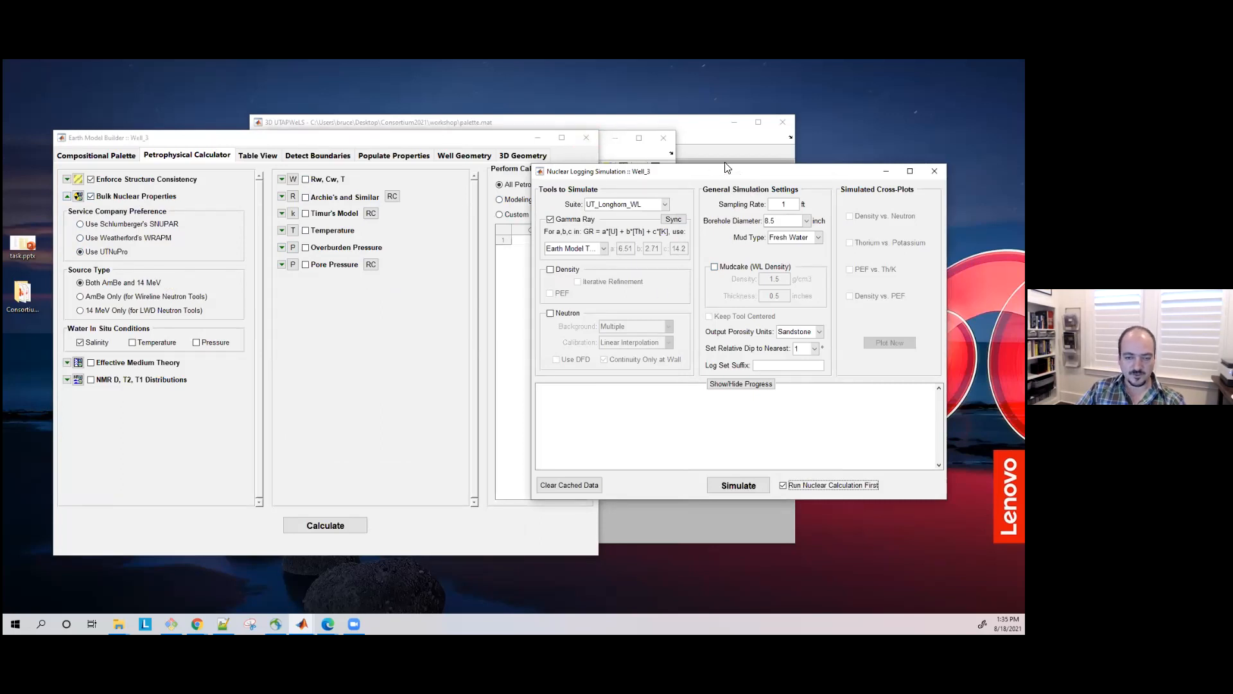
drag(725, 167, 654, 81)
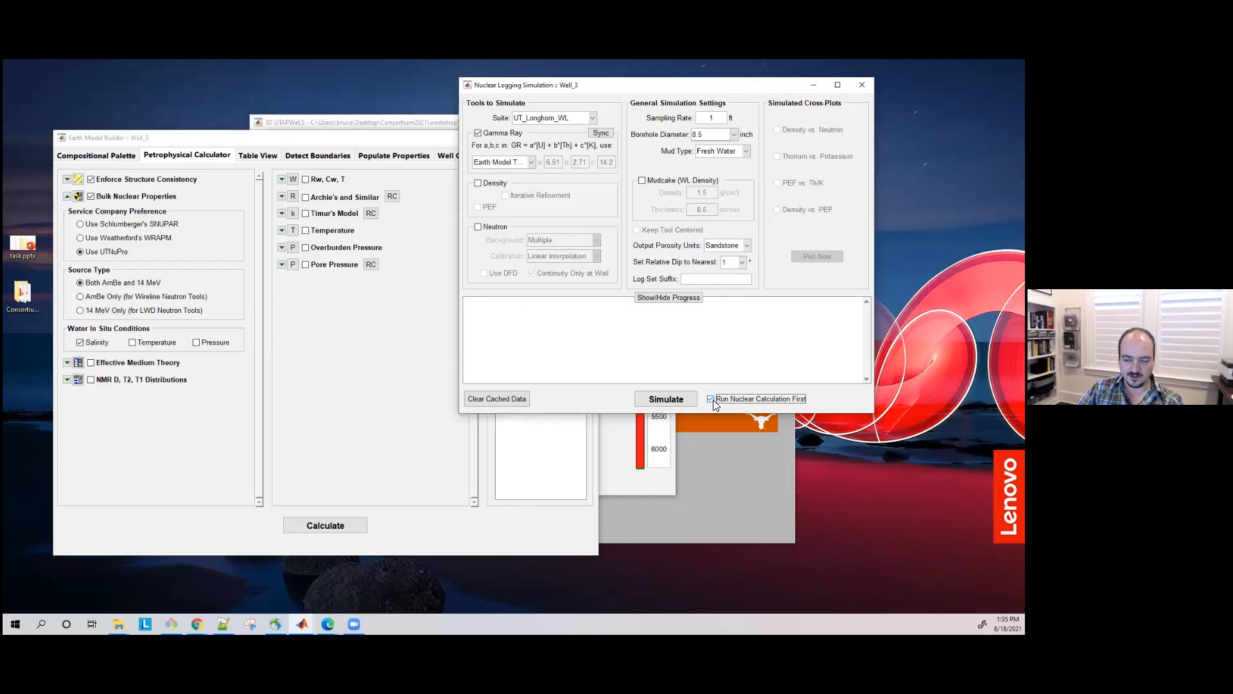
click(391, 362)
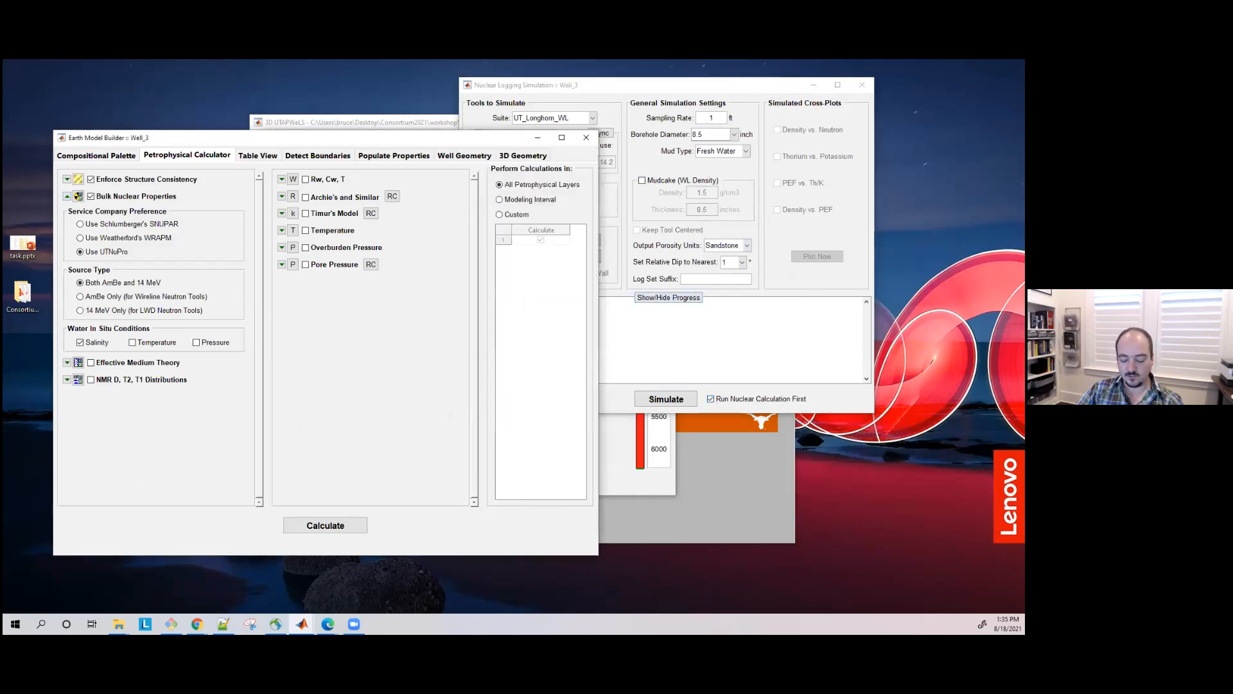
- Limit the petrophysical calculations to the Modeling Interval and place the Earth Model Builder beside the Resistivity Anisotropy PDF
key(alt+Tab)
key(alt+Tab)
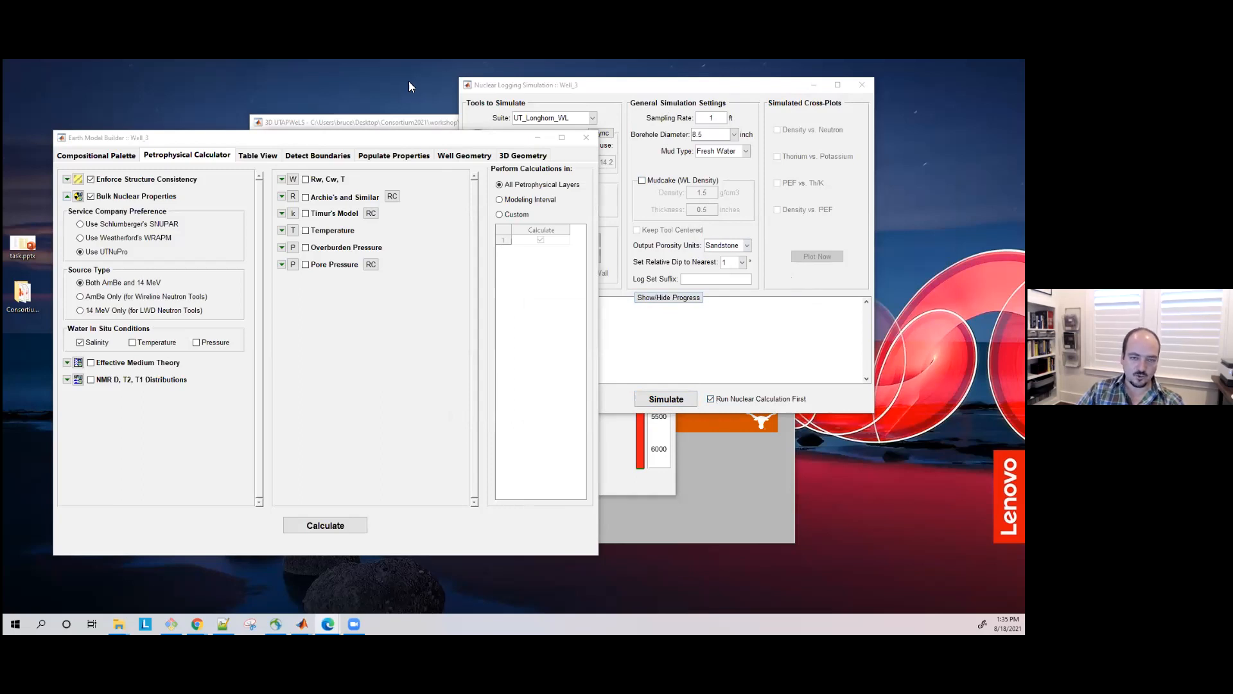
click(499, 199)
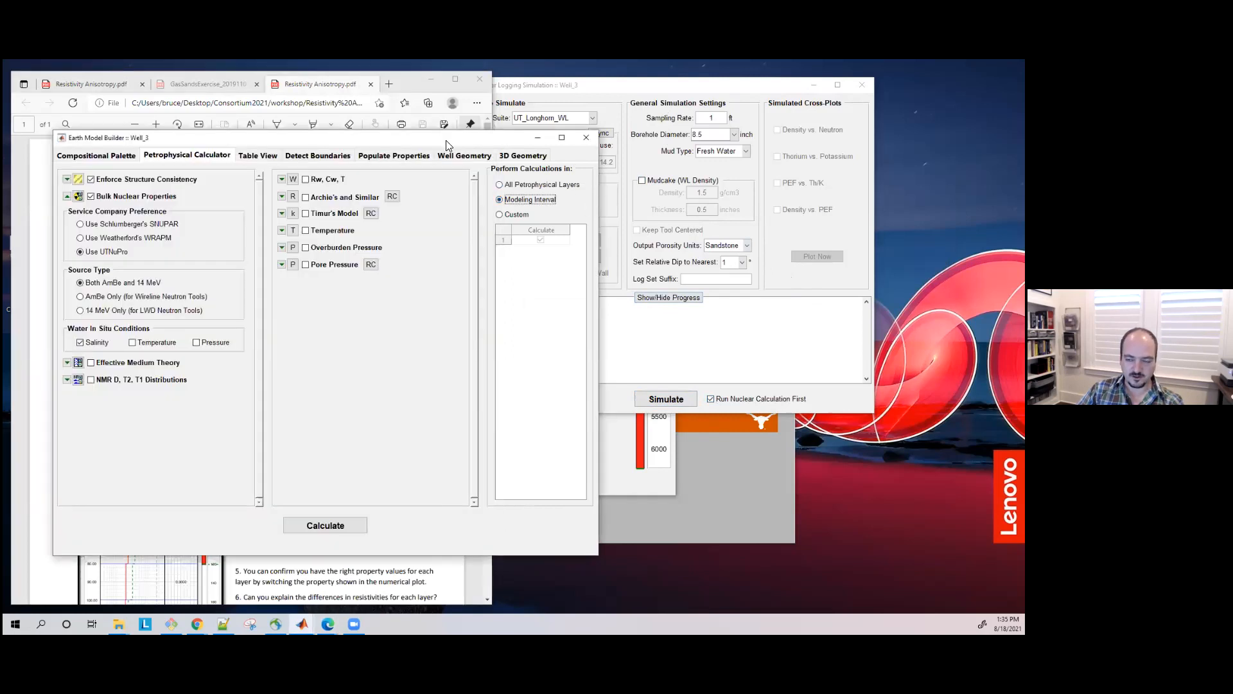
drag(448, 145, 866, 158)
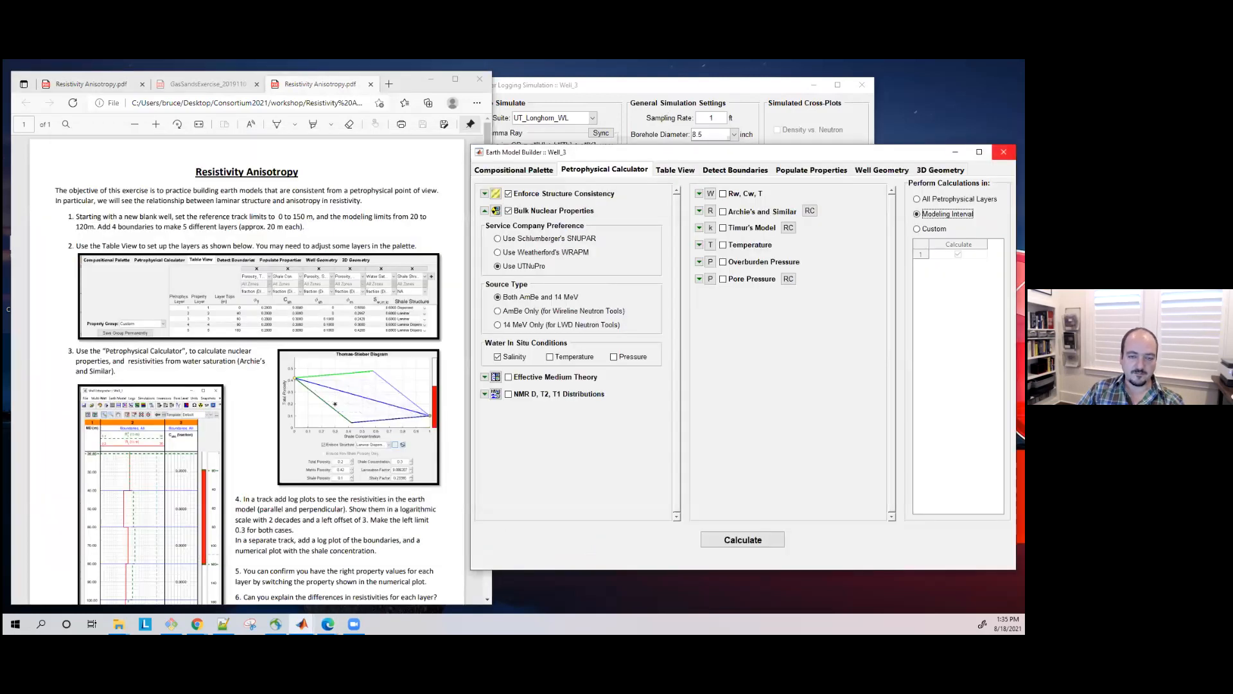
click(678, 88)
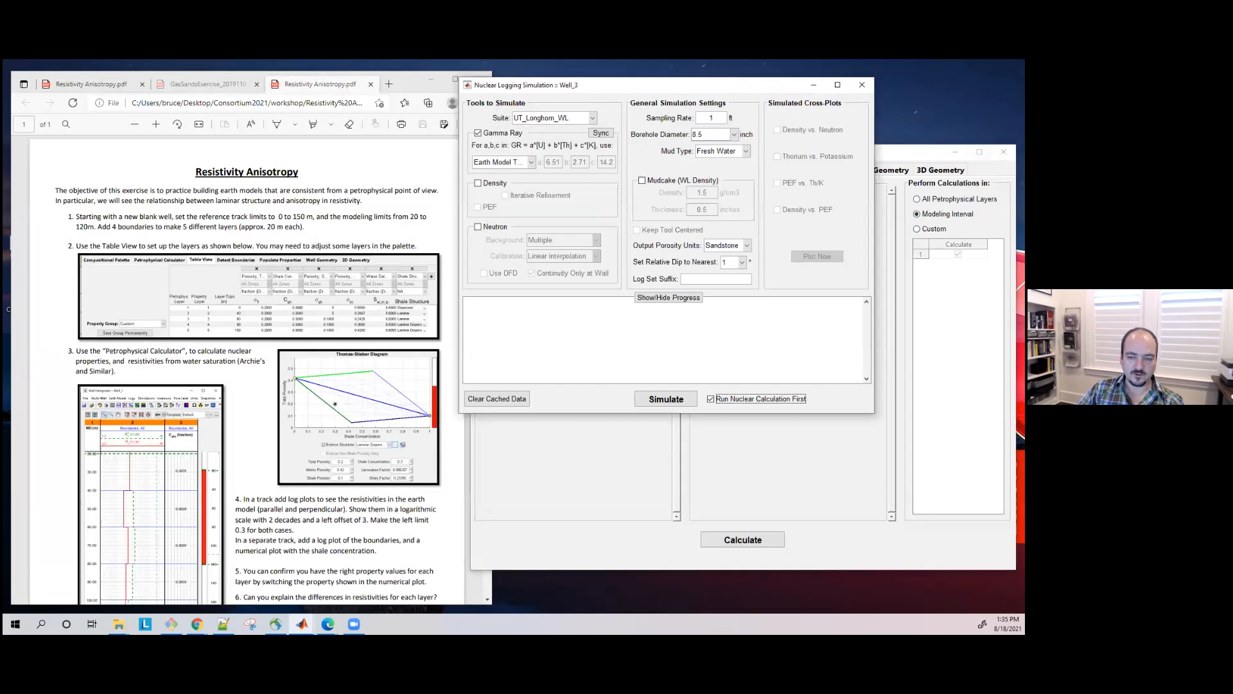
key(alt+Tab)
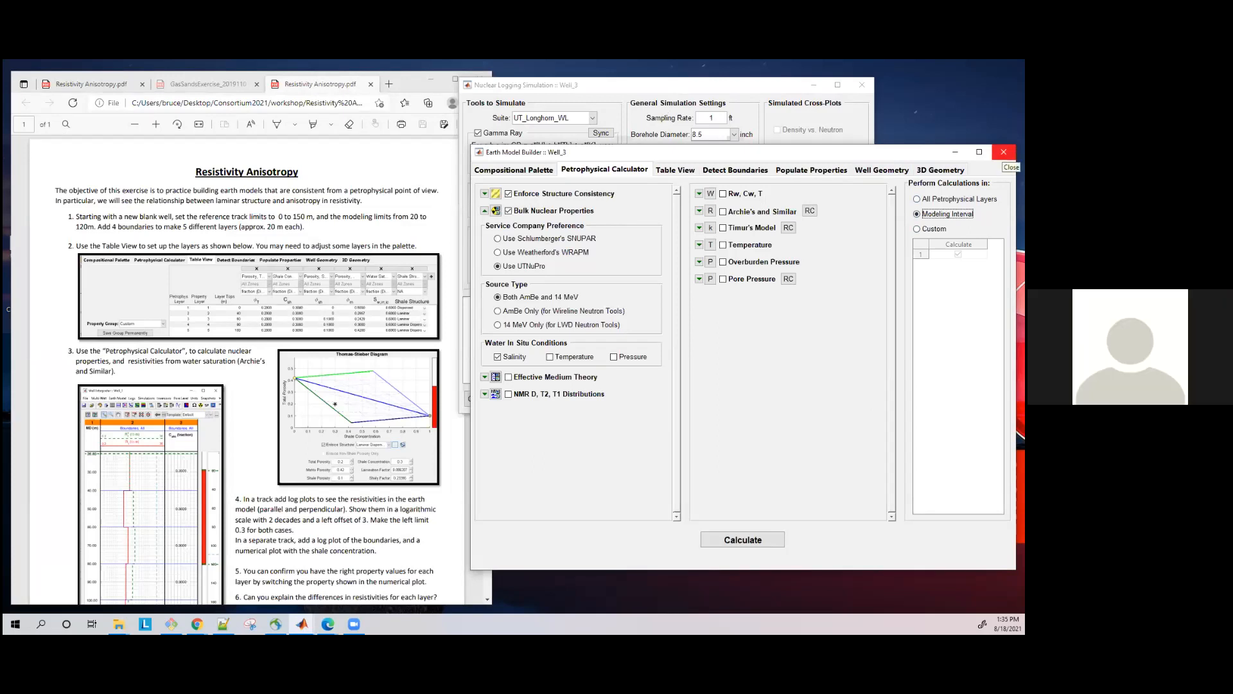
click(1003, 152)
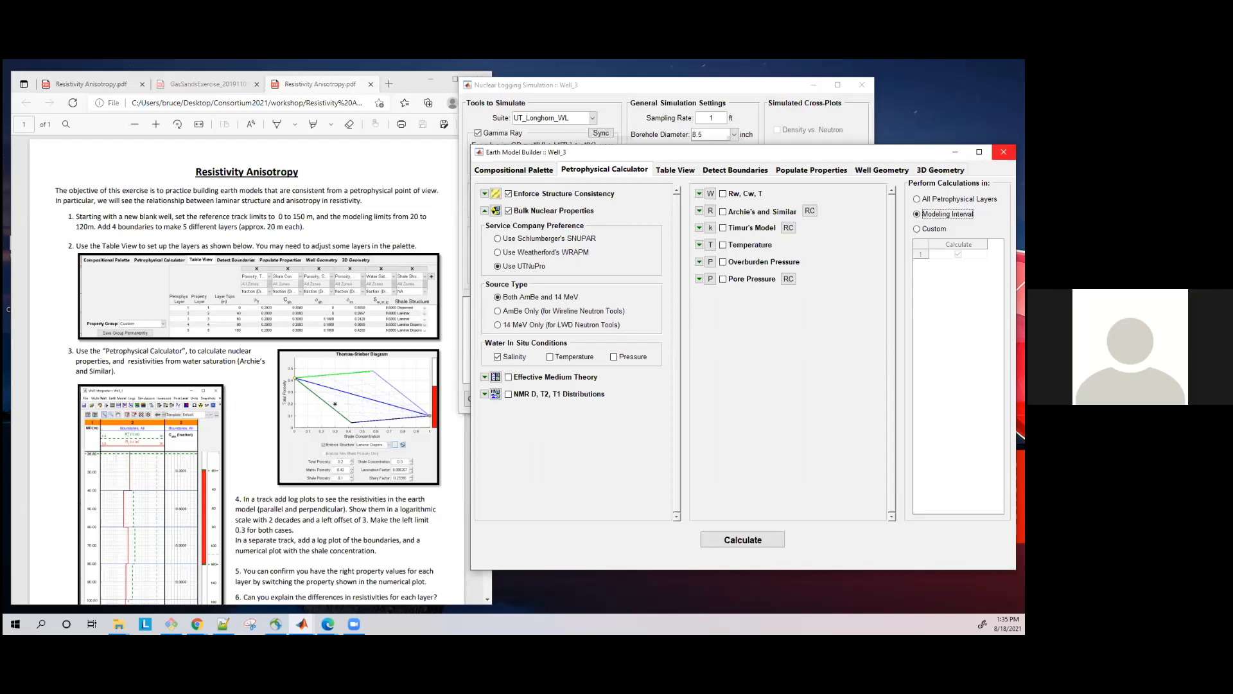
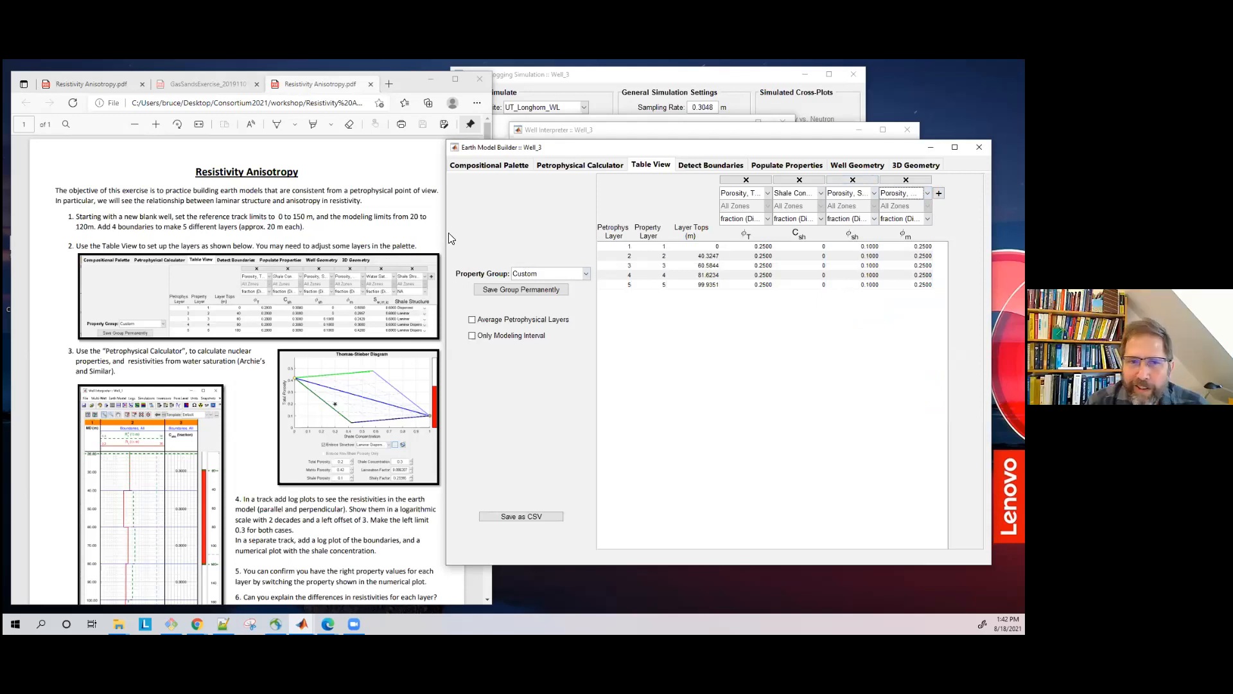
- Add a fifth property column to the layer table, widen the Earth Model Builder window, and assign Water Saturation, Total to the column
mouse_move(624, 148)
mouse_down()
mouse_move(590, 143)
mouse_move(615, 147)
mouse_up()
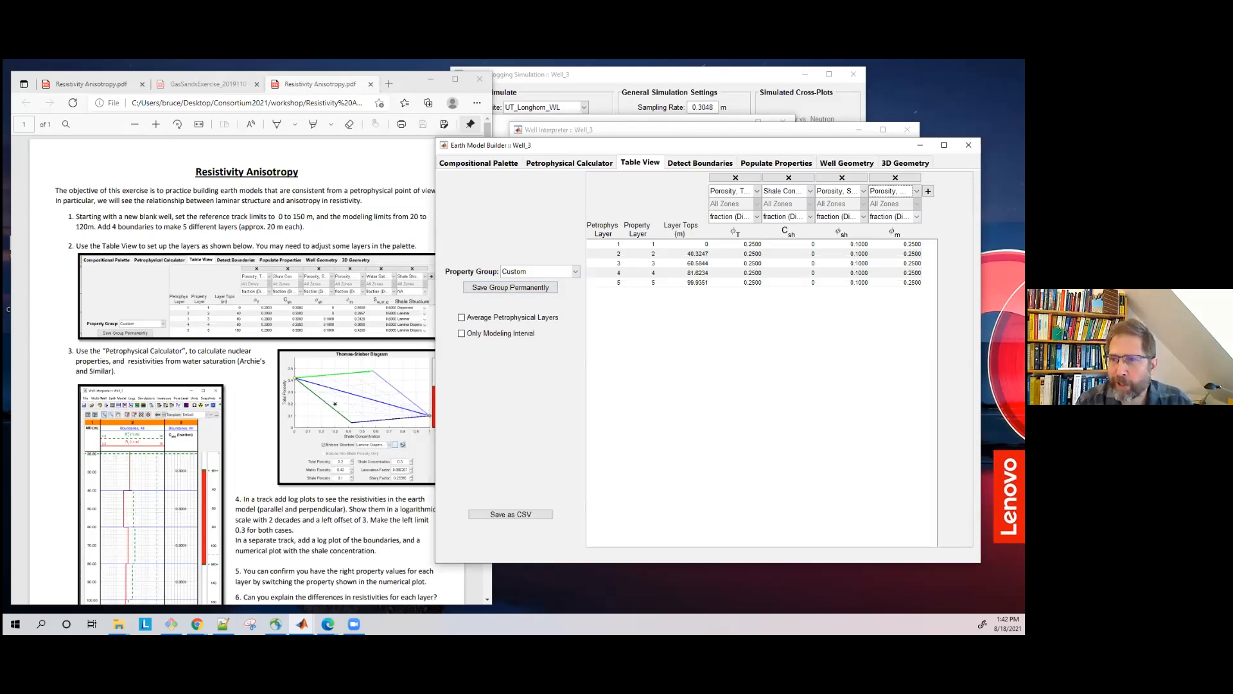
click(928, 191)
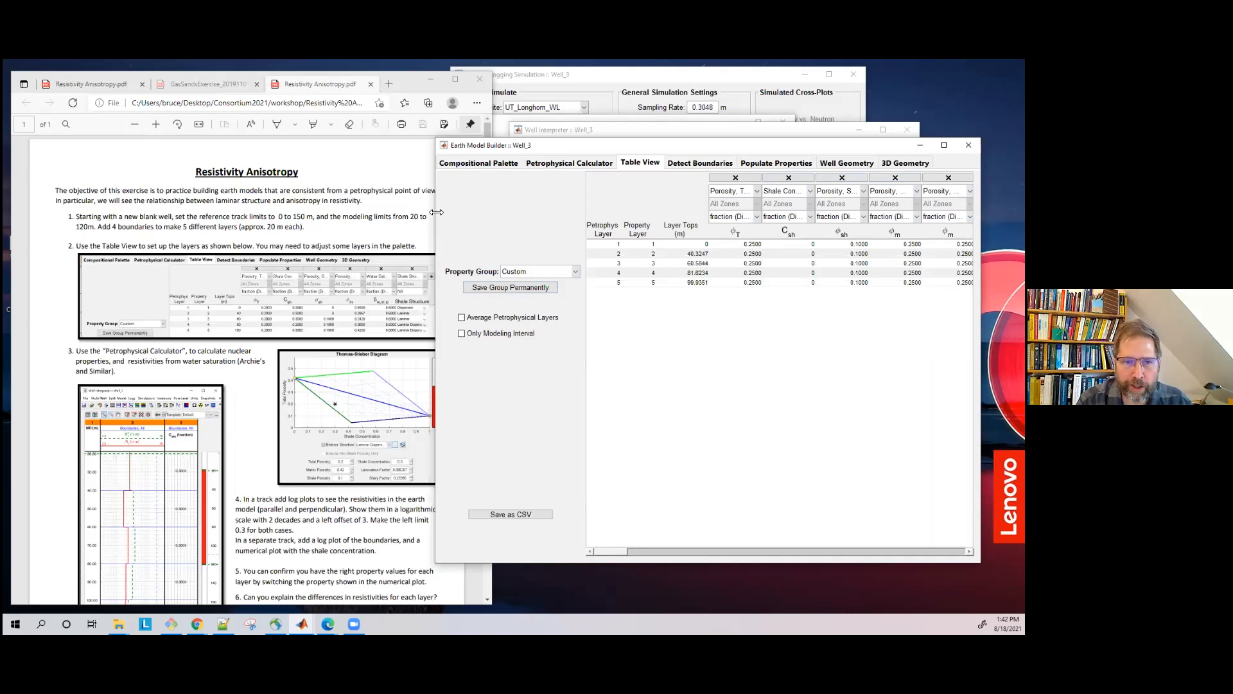
drag(437, 211, 371, 212)
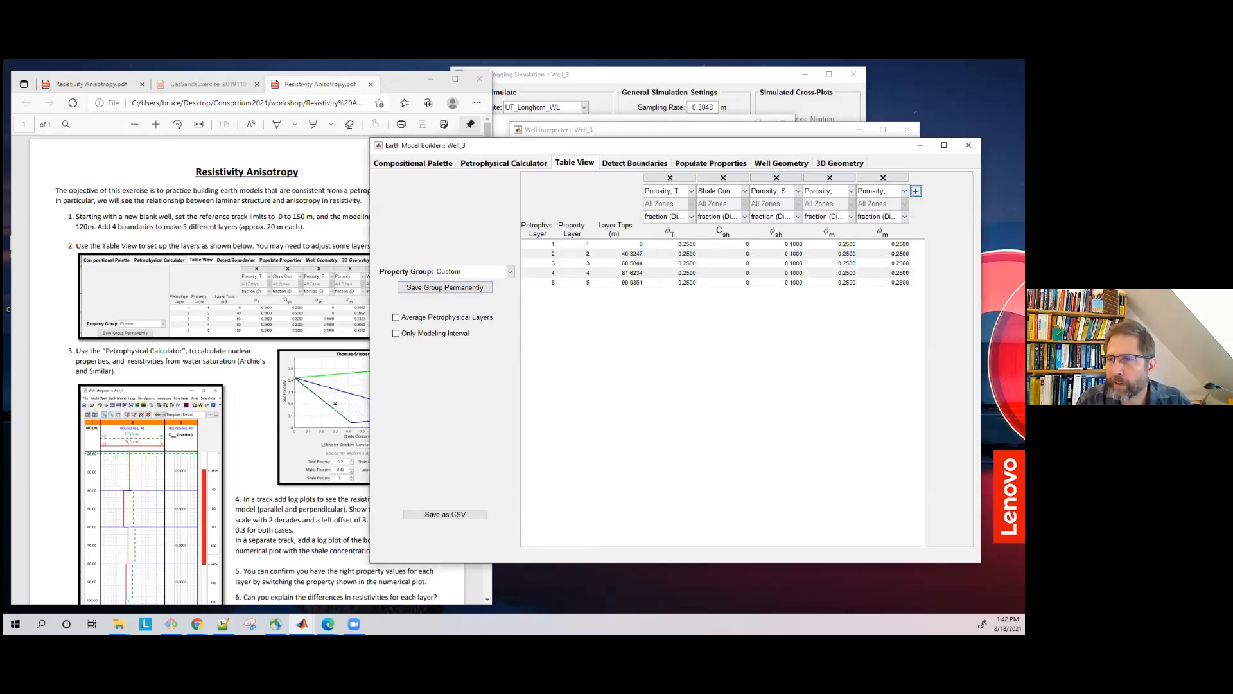
click(904, 191)
scroll(905, 352, down, 7)
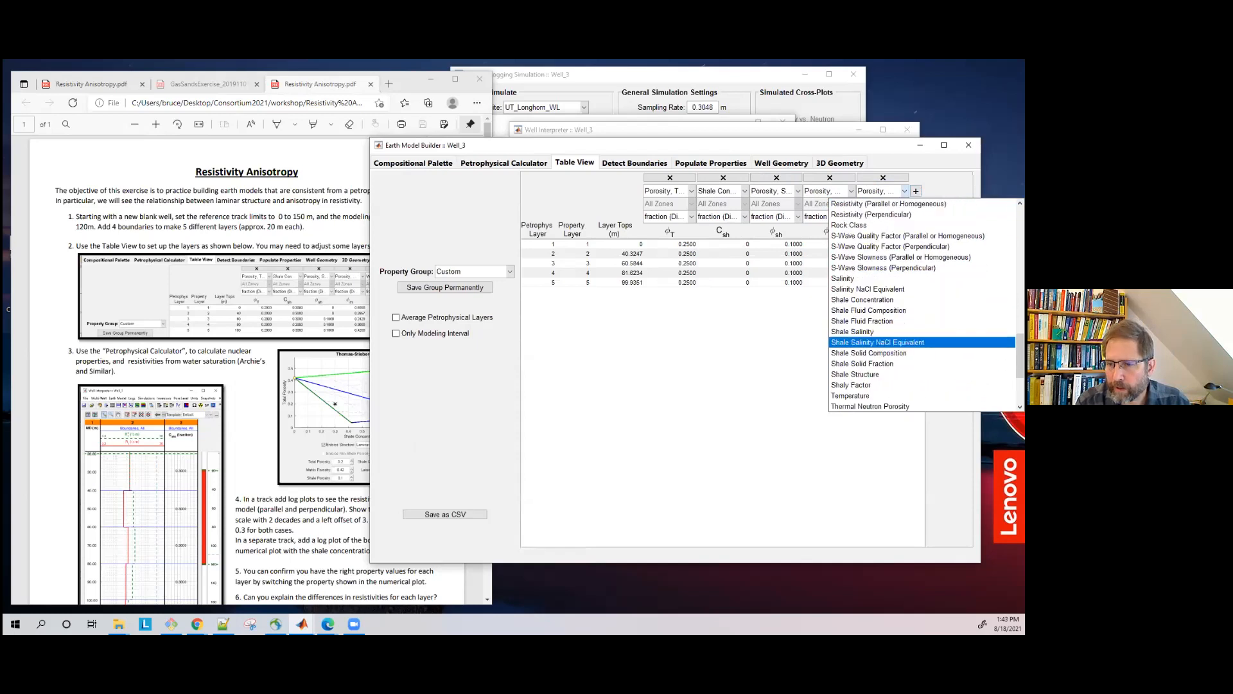
click(880, 406)
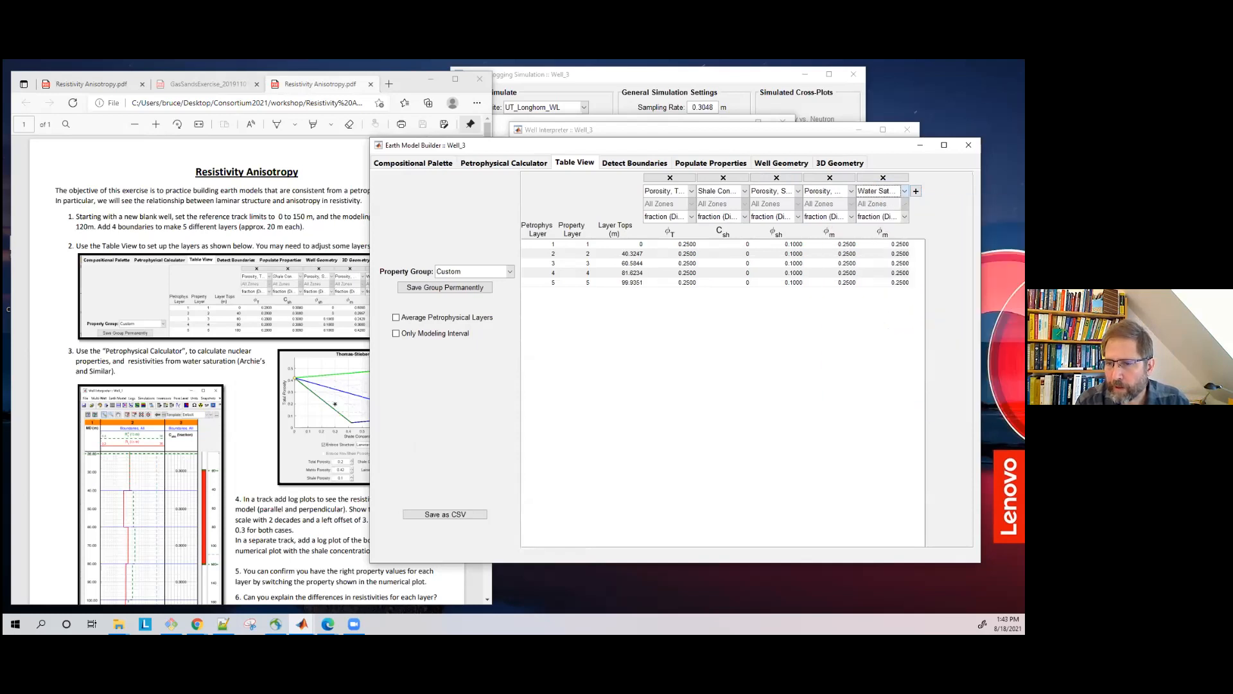
- Add a sixth property column to the layer table and assign Shale Structure to it
click(916, 191)
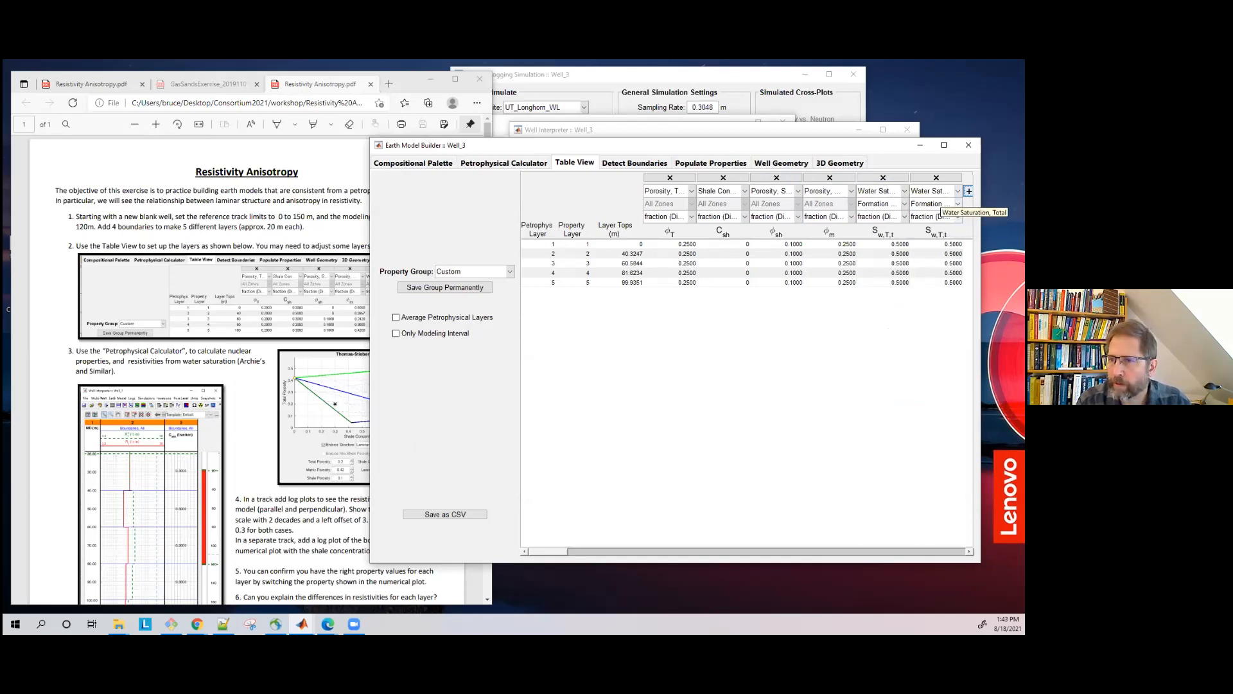
click(957, 191)
key(Up)
key(Up)
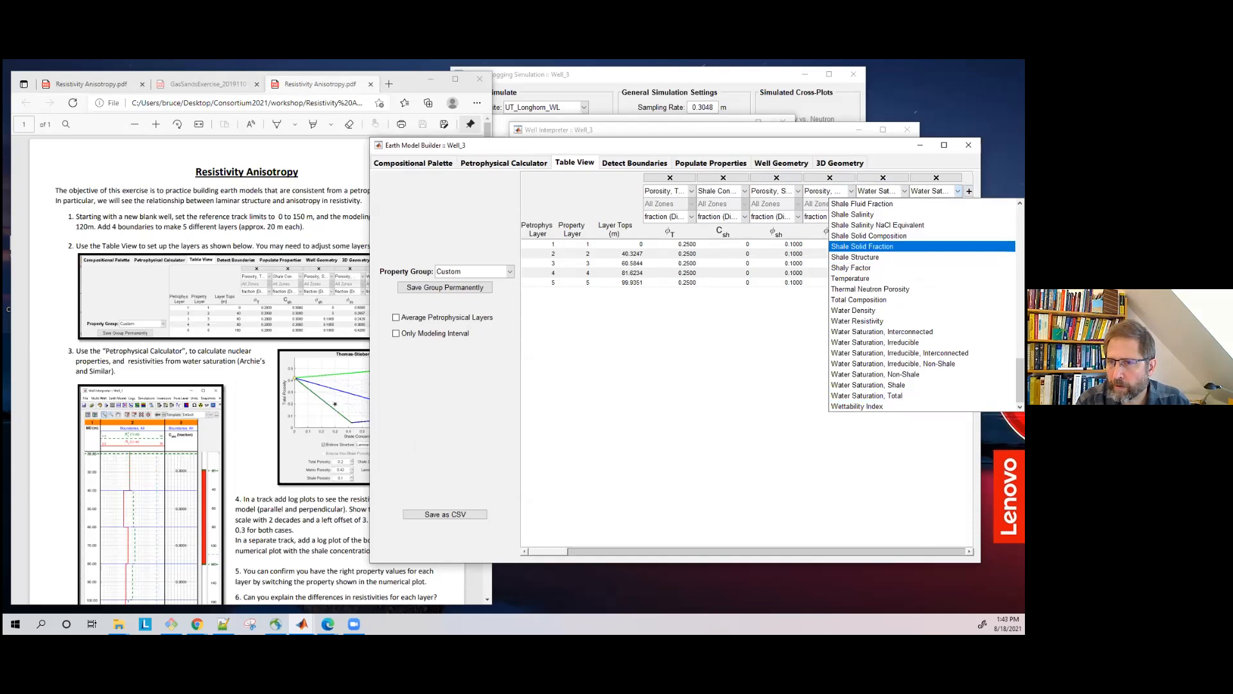
key(Return)
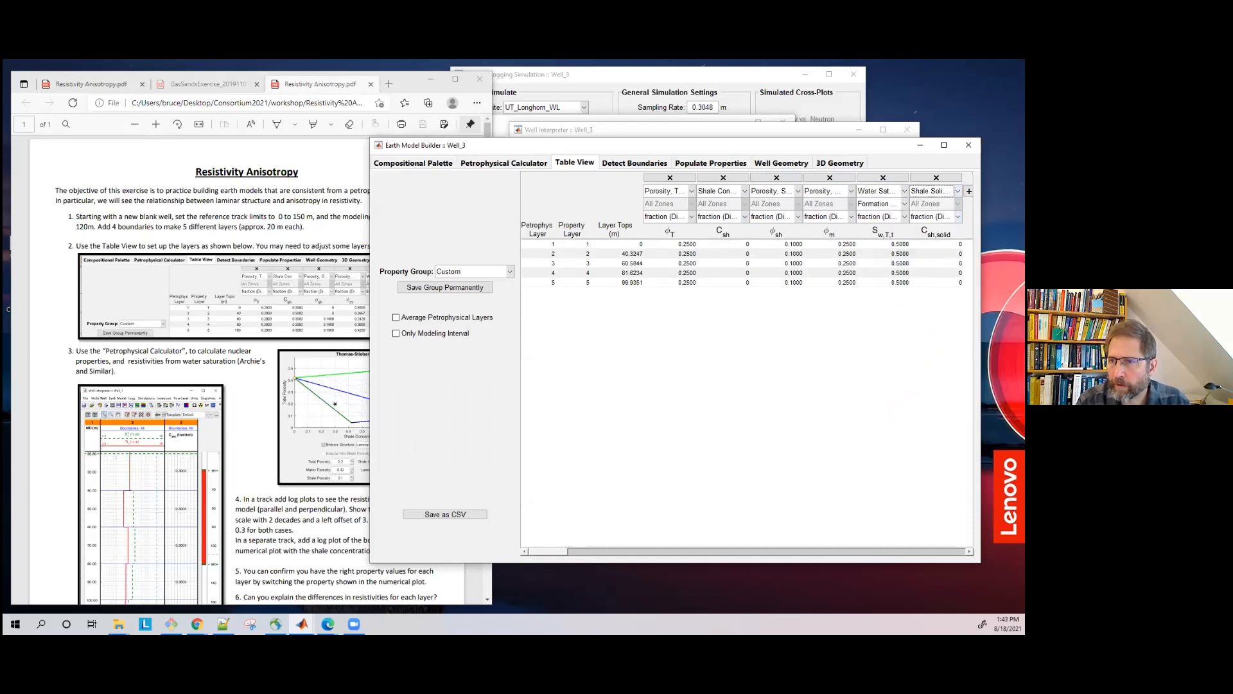
click(958, 191)
key(Return)
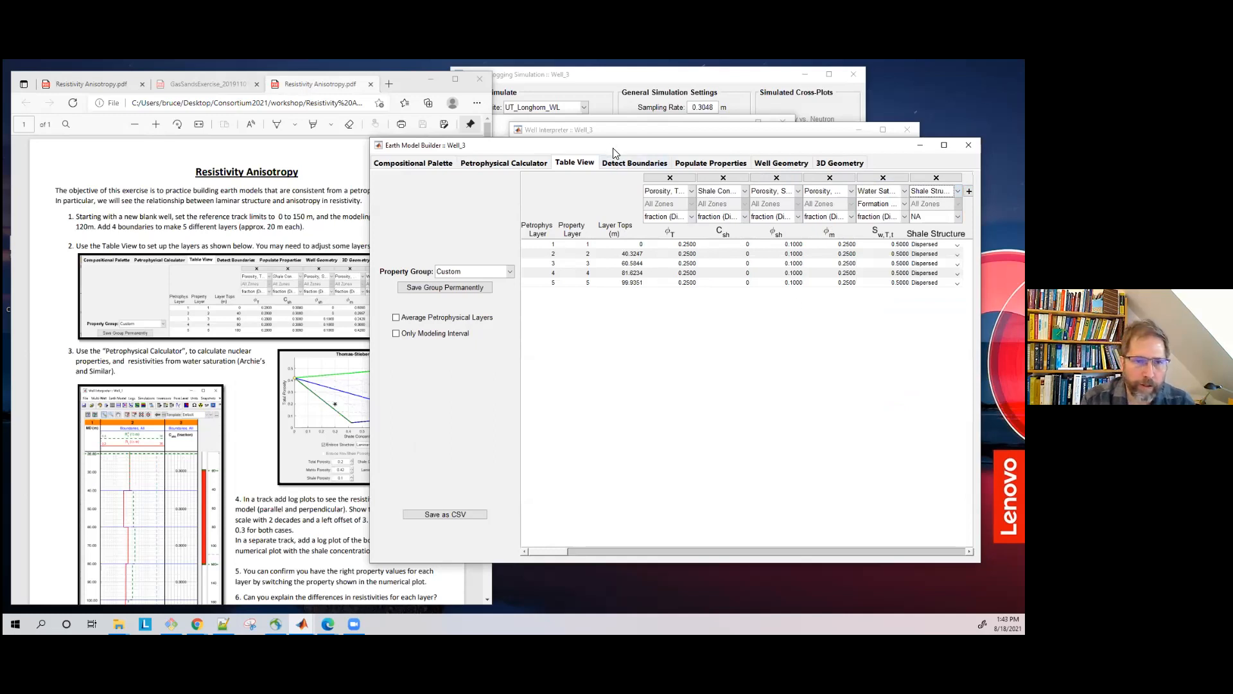
- Narrow the exercise PDF window and reposition the Earth Model Builder so the instructions and the layer table are both visible
drag(613, 152, 673, 147)
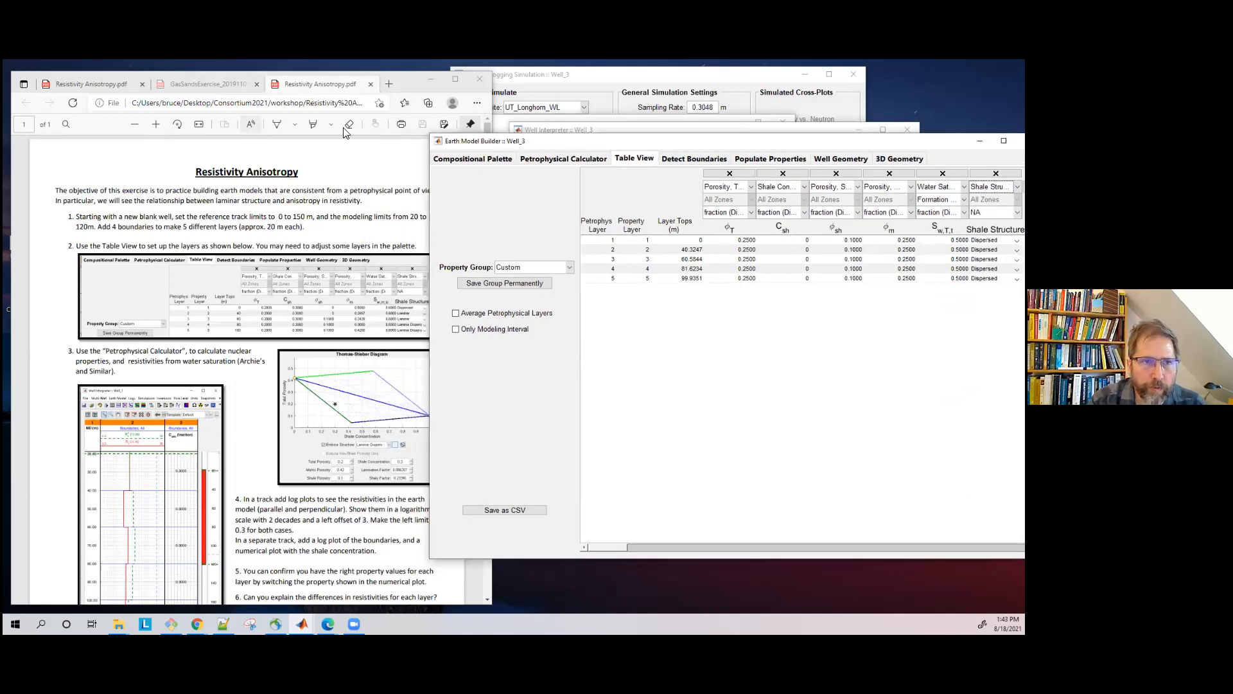
drag(496, 84, 440, 84)
drag(561, 144, 552, 128)
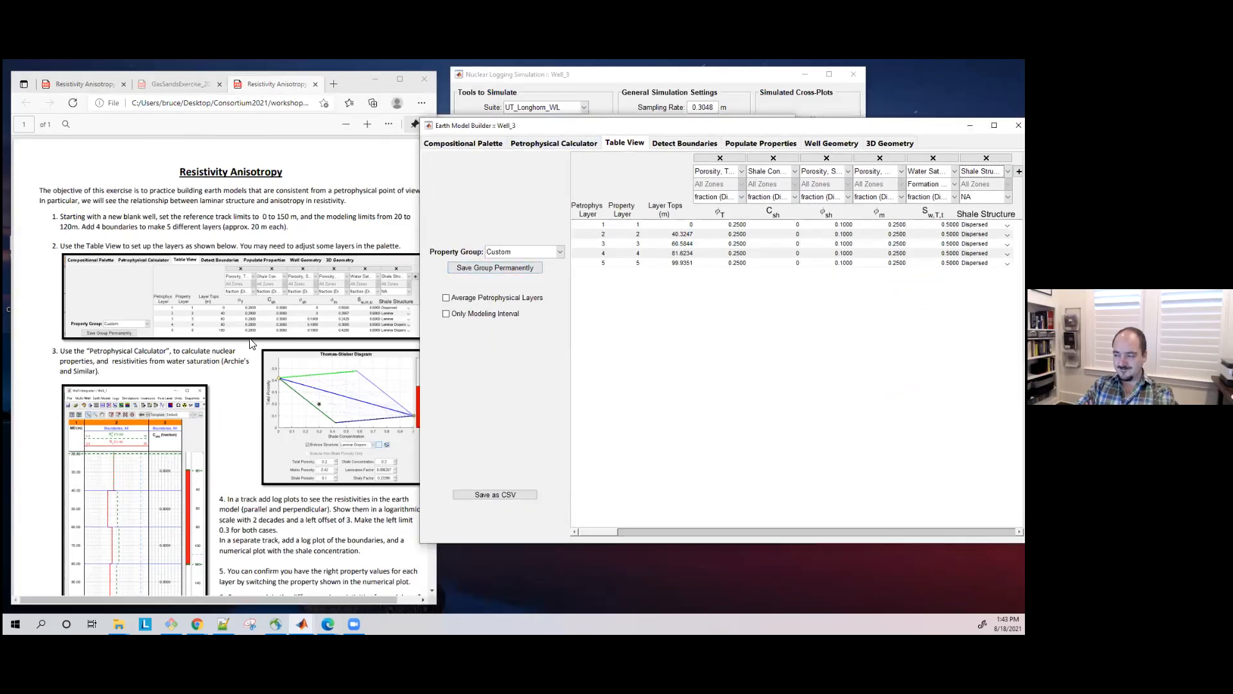
- Set the total porosity of layer 1 to 0.20 in the layer table
double_click(742, 223)
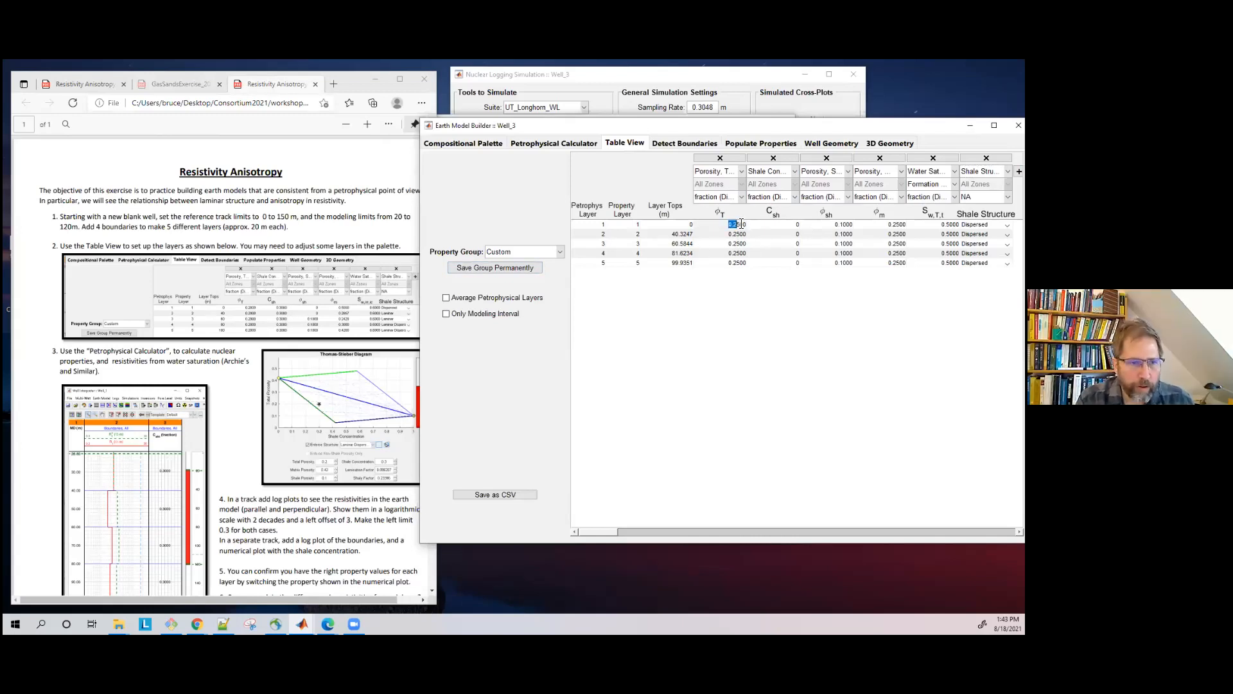
click(742, 223)
drag(737, 224, 746, 224)
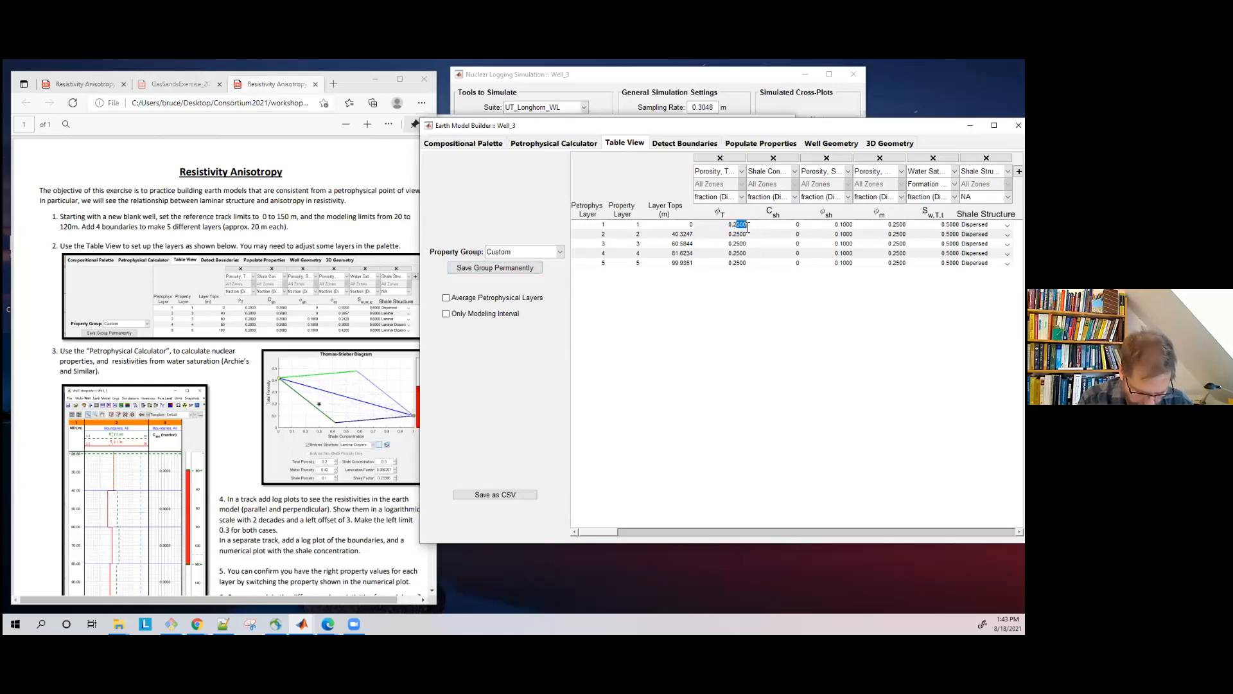
text(0)
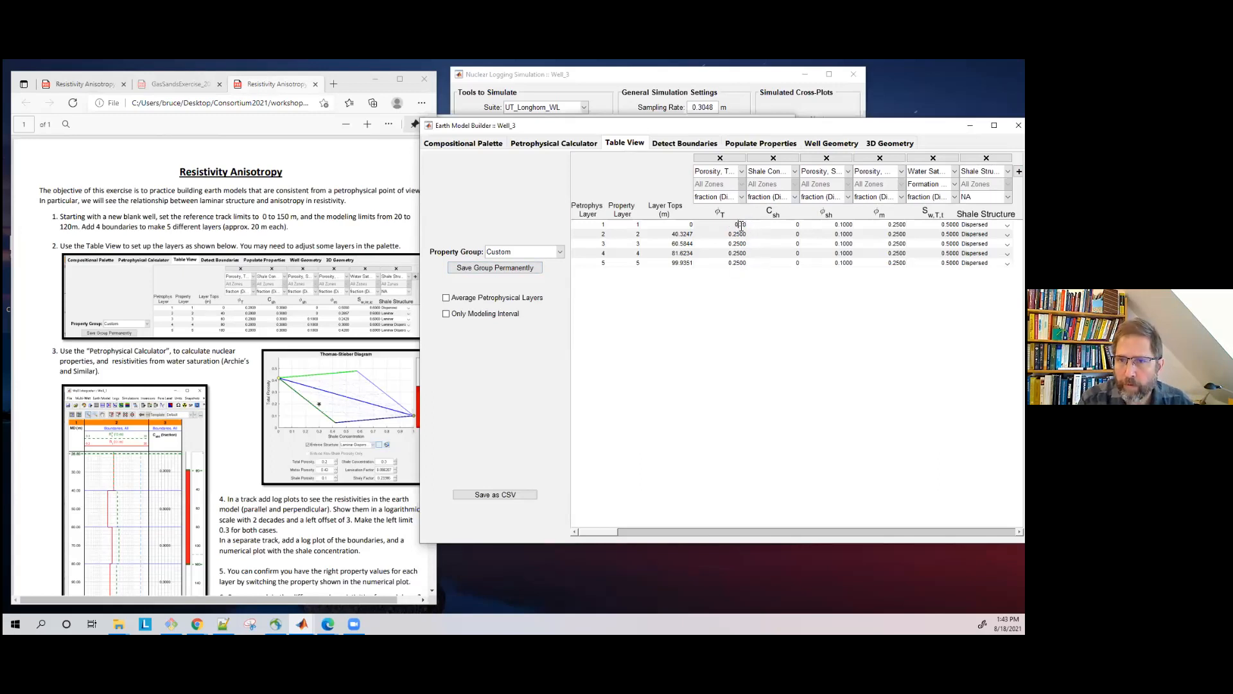
drag(732, 225, 752, 226)
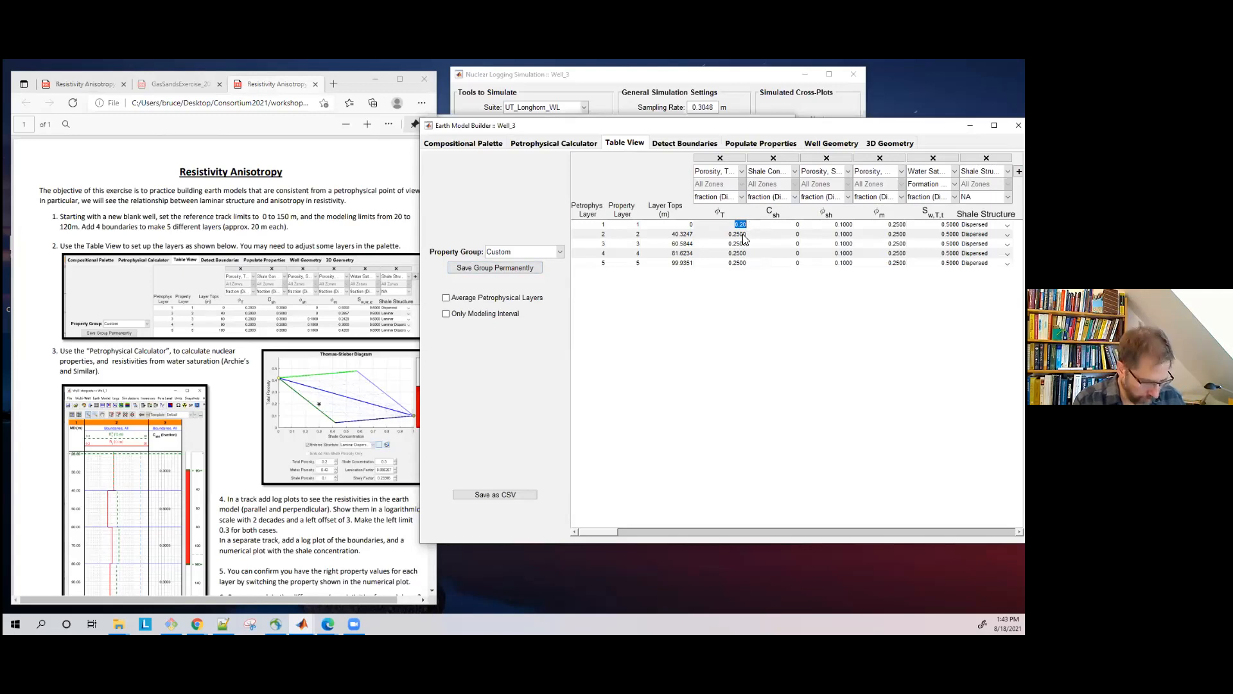
double_click(742, 236)
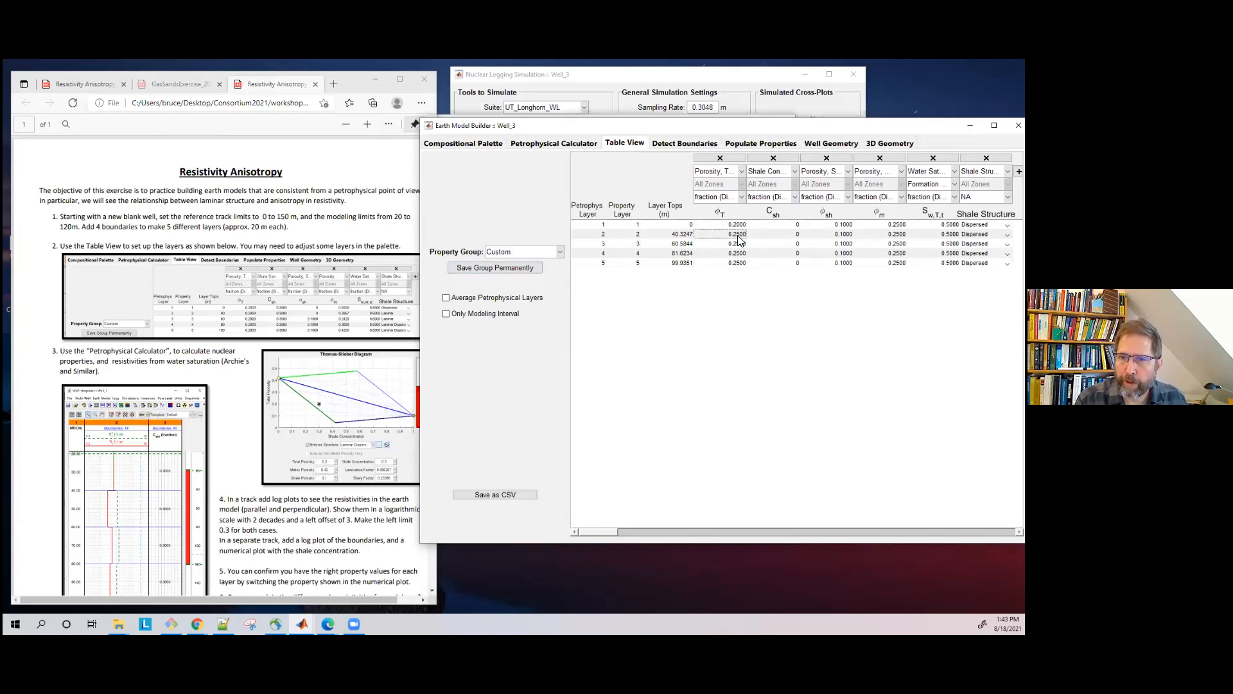
- Set the total porosity of layers 2 through 5 to 0.2 as well
double_click(742, 224)
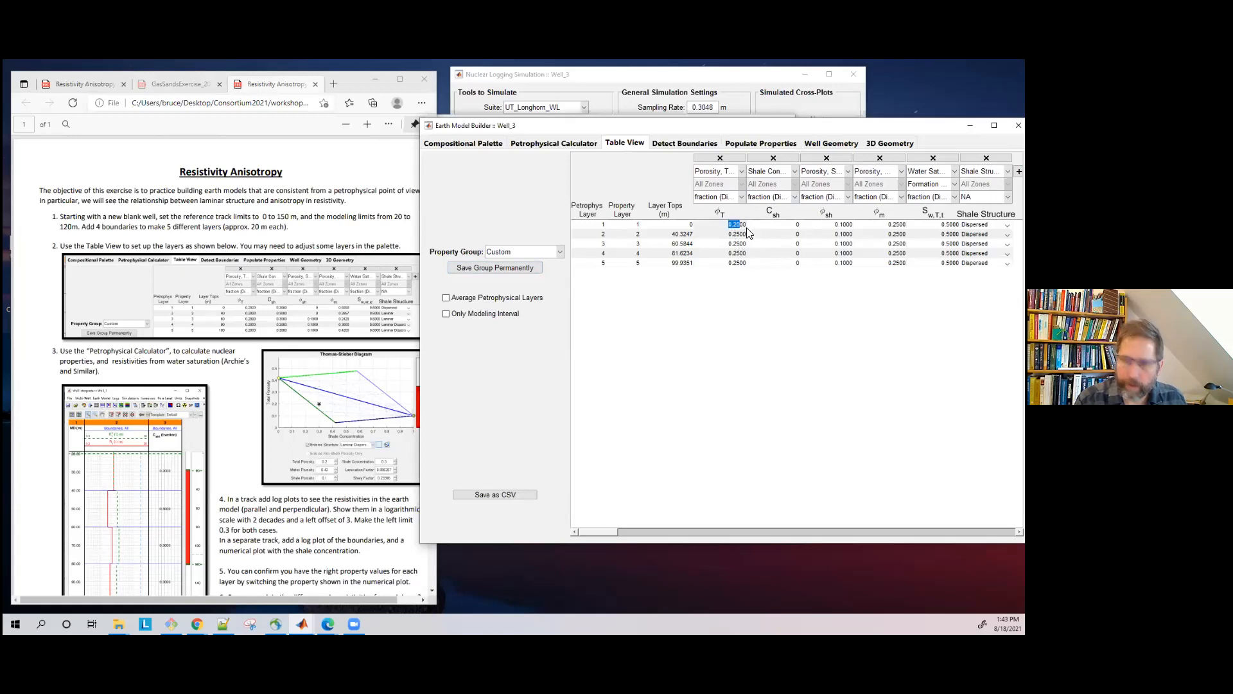
double_click(743, 235)
text(0.2)
double_click(742, 244)
text(0.2)
key(Return)
double_click(740, 254)
text(0.2)
key(Return)
double_click(744, 264)
text(0.2)
key(Return)
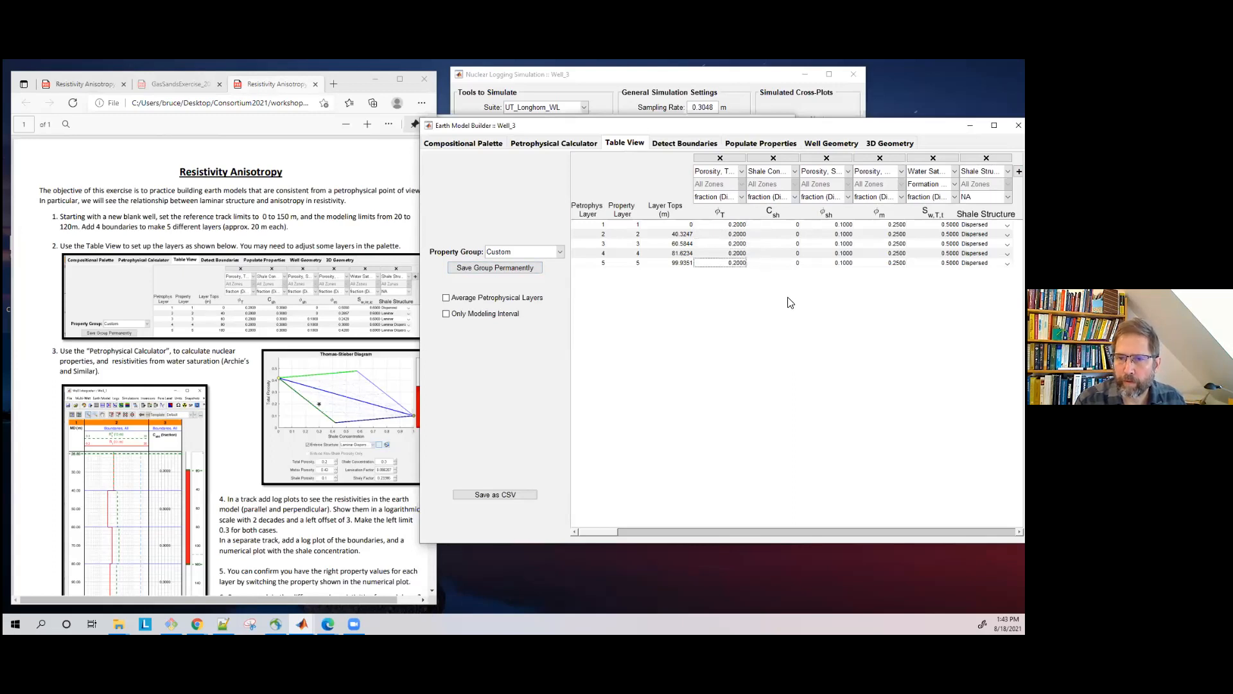
- Set the shale concentration of layer 1 to 0.3 and select the shale concentration cell of layer 2
double_click(796, 225)
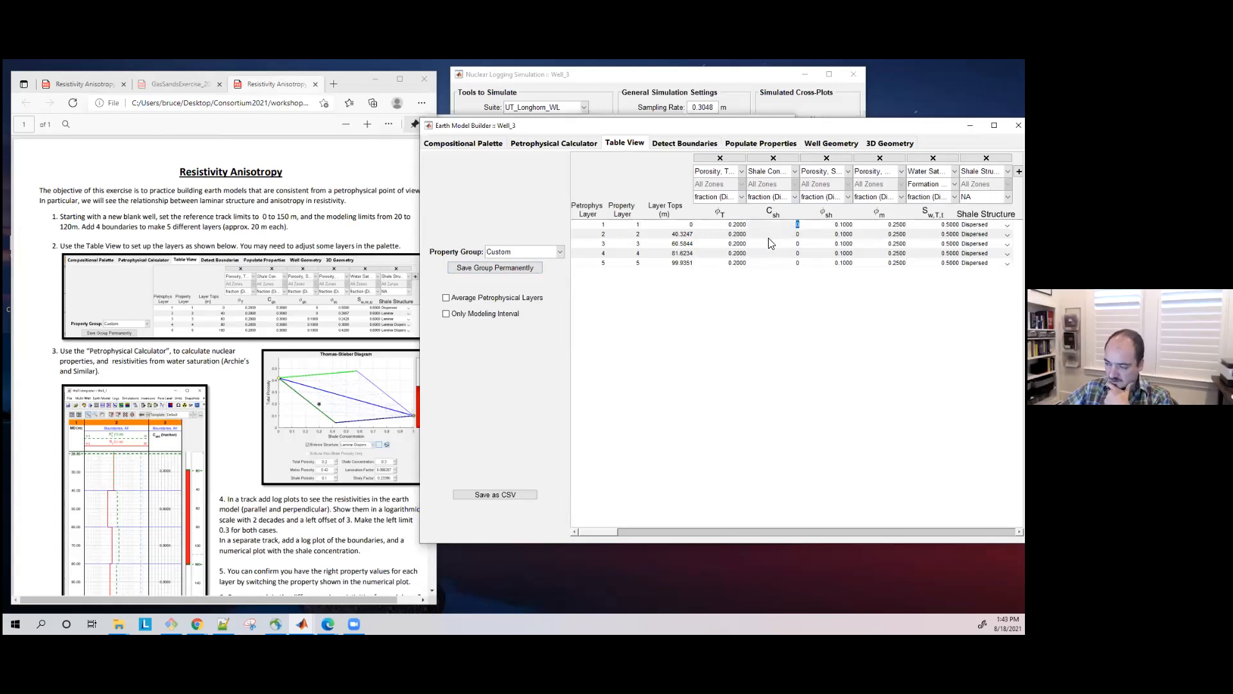
key(BackSpace)
text(.3)
drag(779, 224, 833, 226)
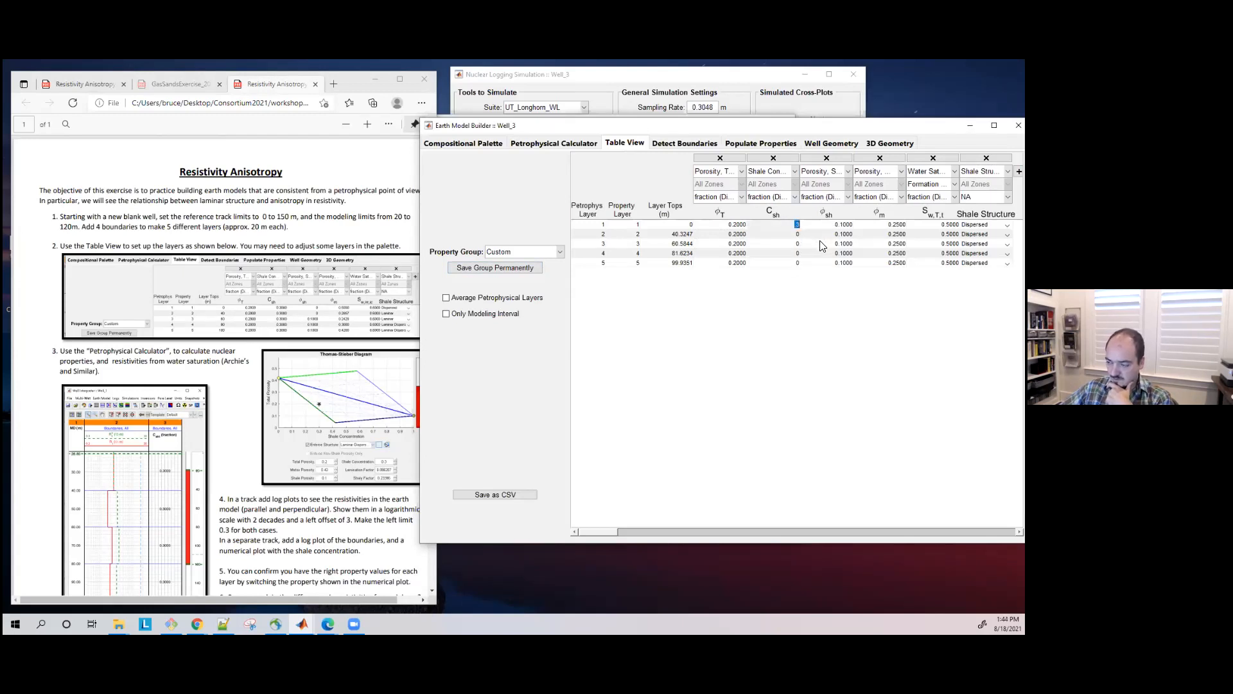
click(794, 235)
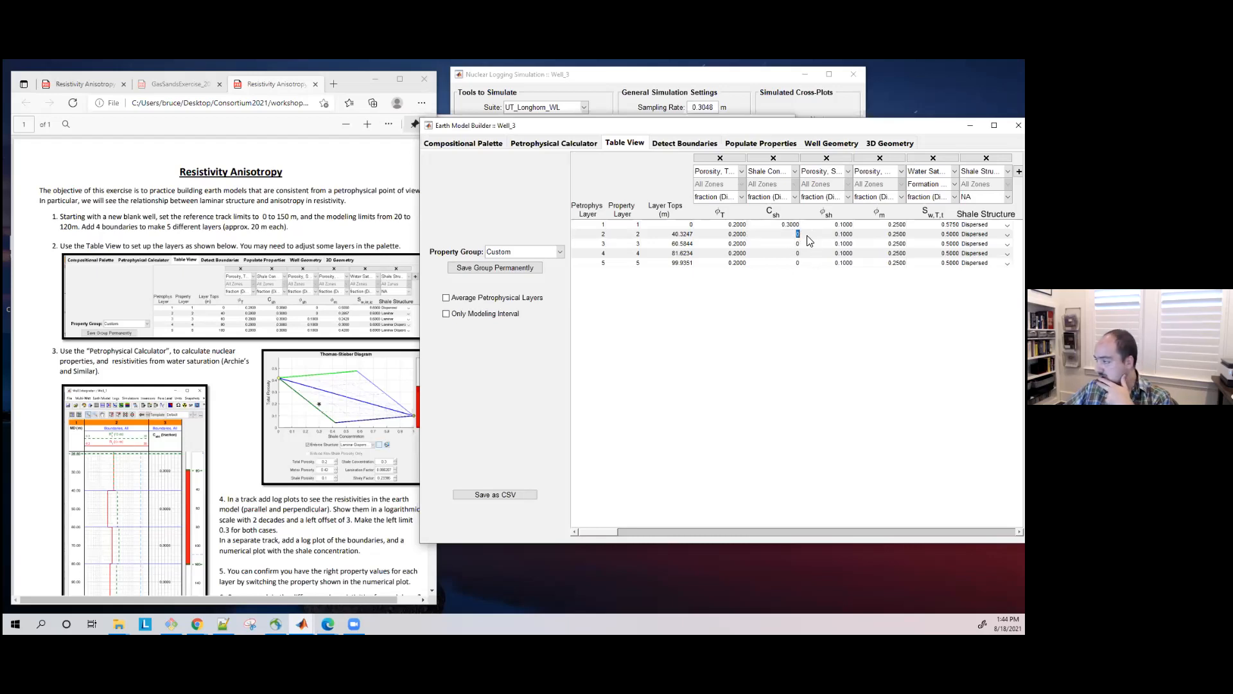
click(793, 236)
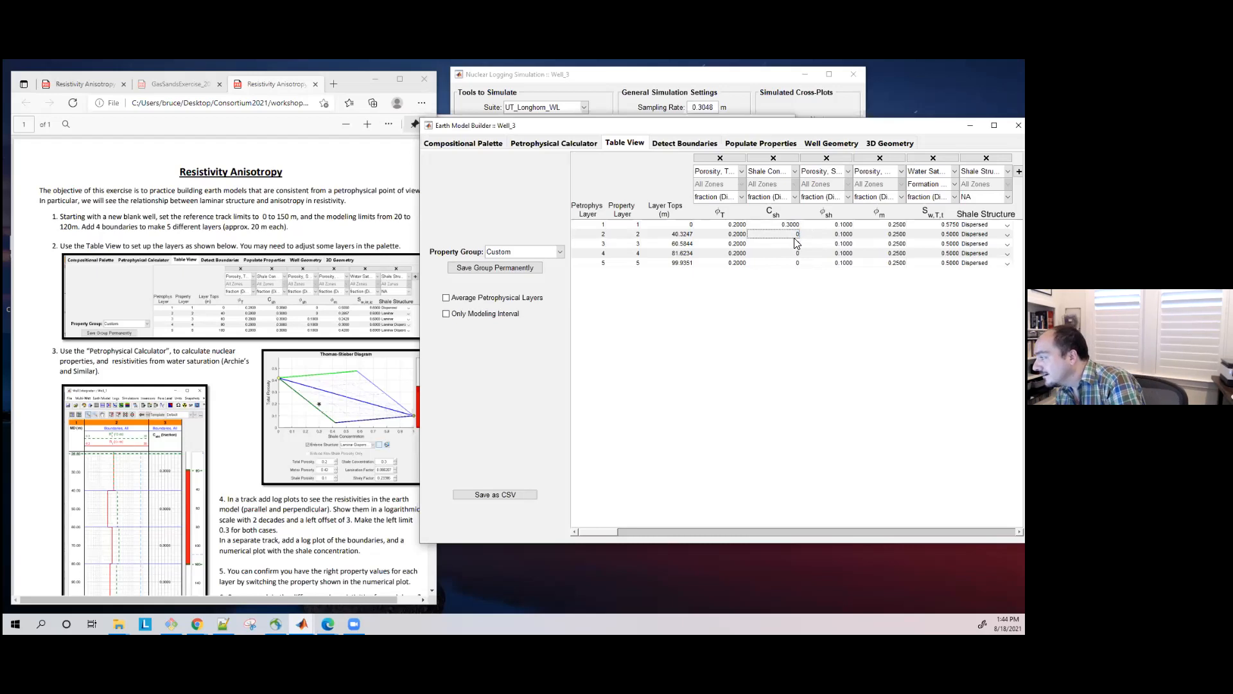
- Set the shale concentration of layer 2 to 0.3 in the layer table
double_click(798, 234)
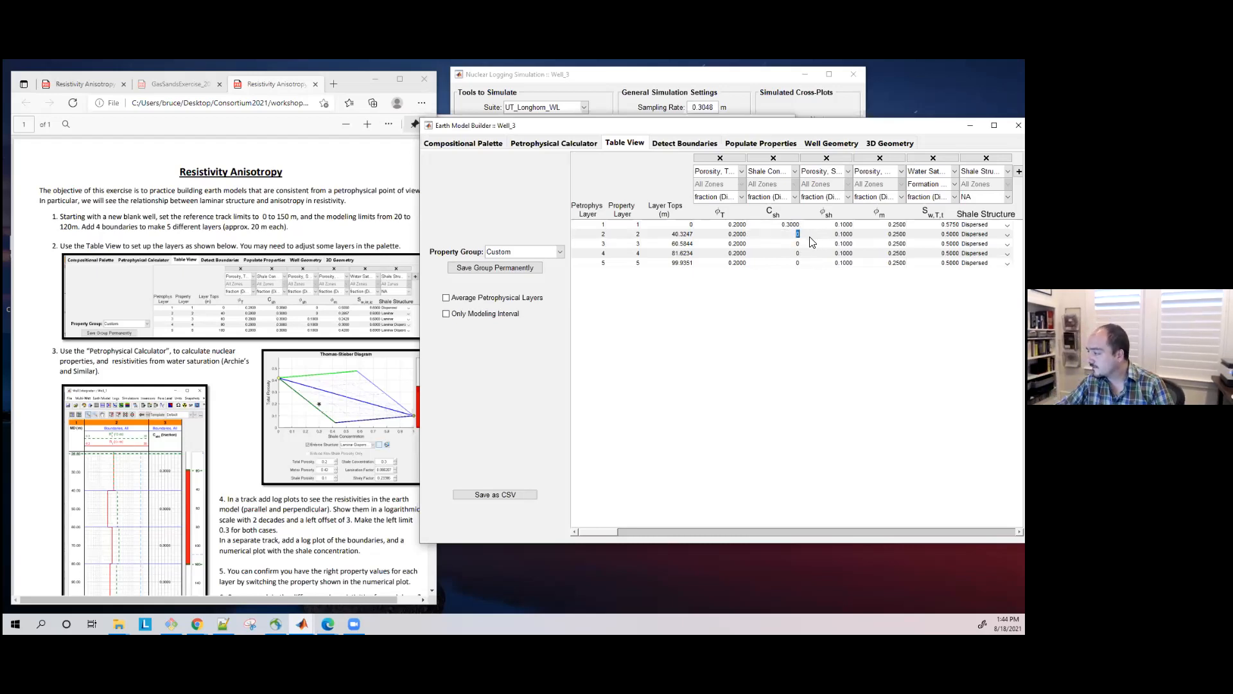
text(0.3)
key(Return)
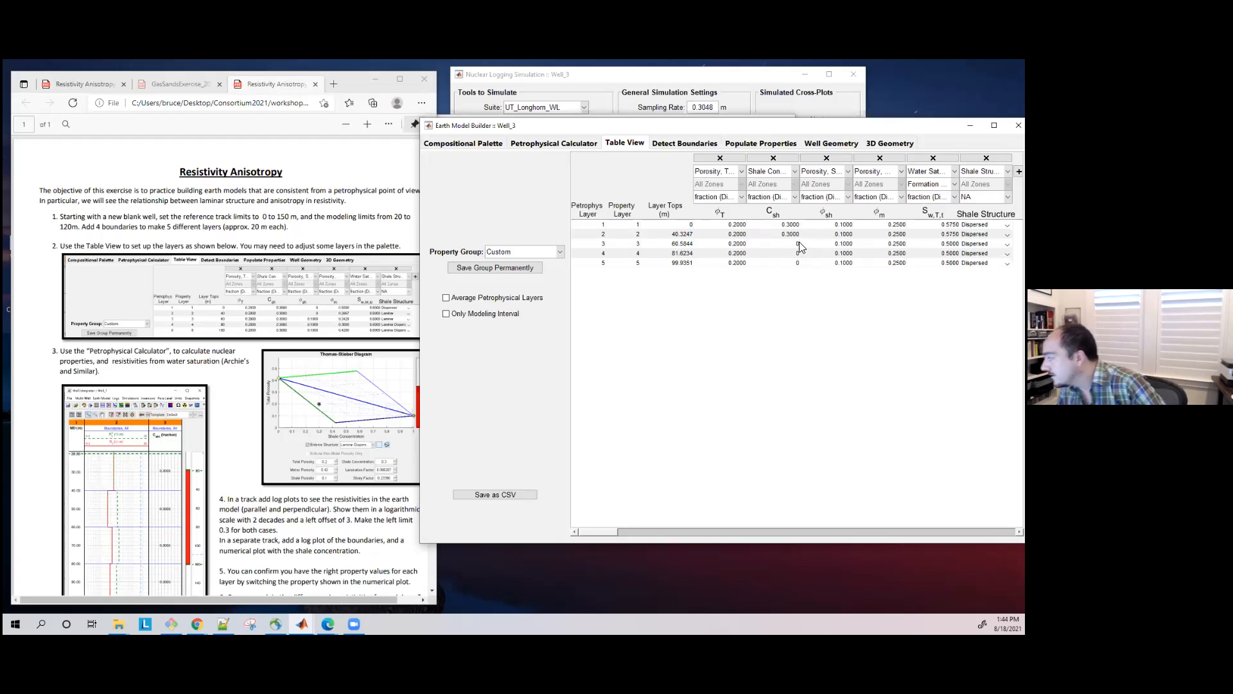
- Copy the 0.3 shale concentration of layers 1 and 2 into layers 3 through 5
double_click(795, 225)
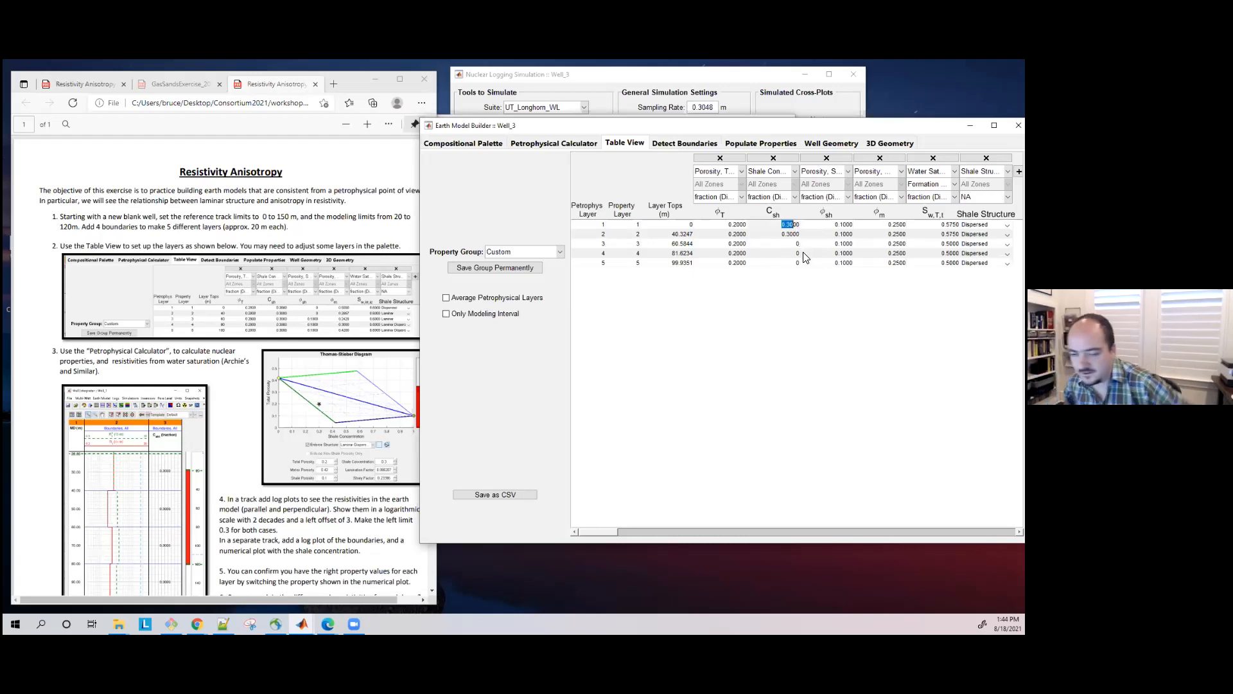
shift+click(796, 234)
key(ctrl+c)
click(796, 245)
key(ctrl+v)
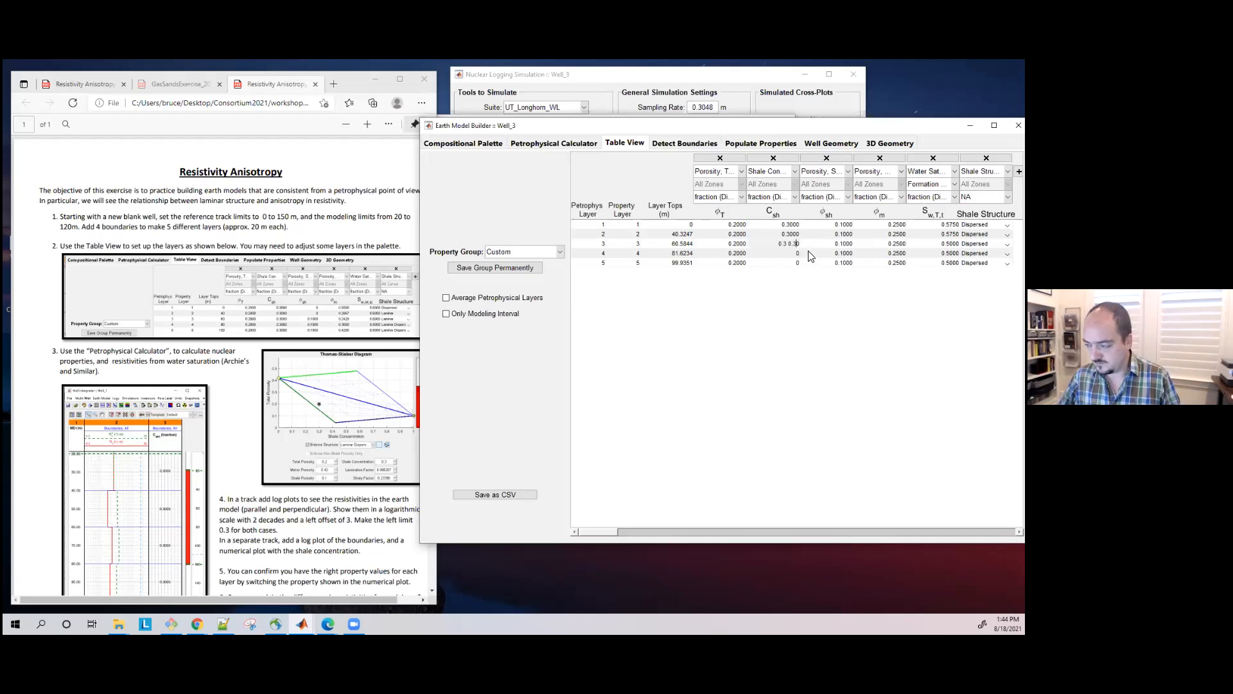
click(796, 263)
key(ctrl+v)
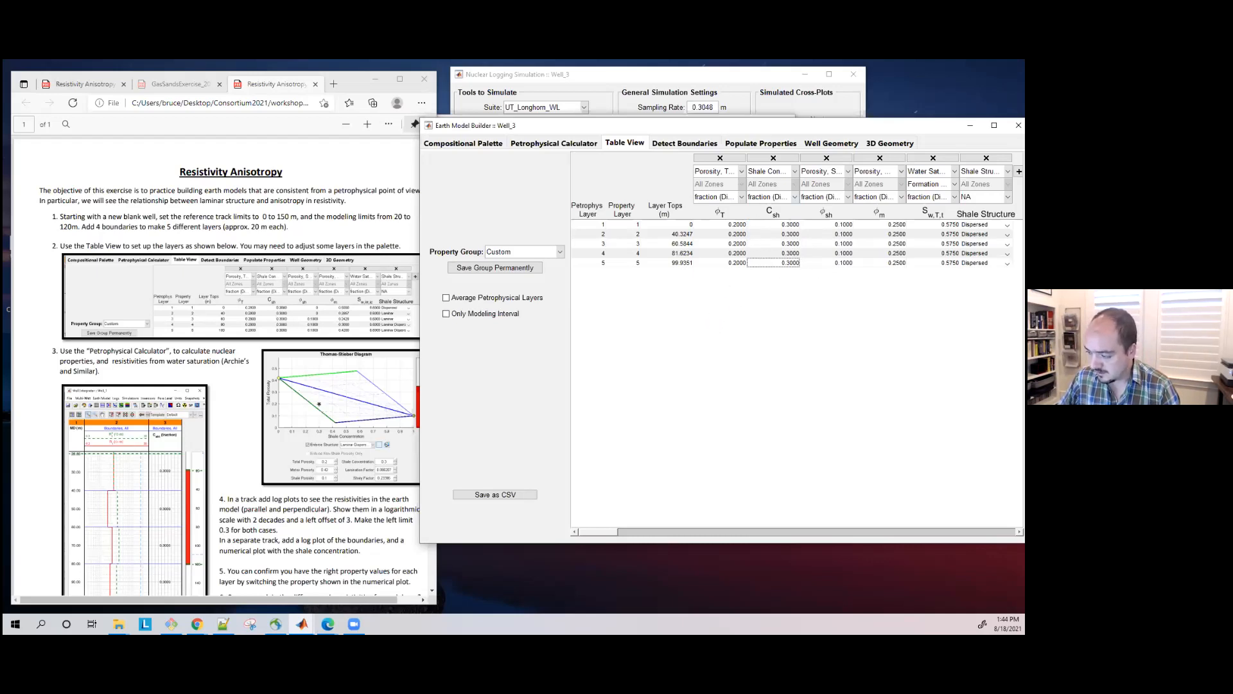
- Set the shale porosity of layers 1 and 2 to 0 in the layer table
click(843, 225)
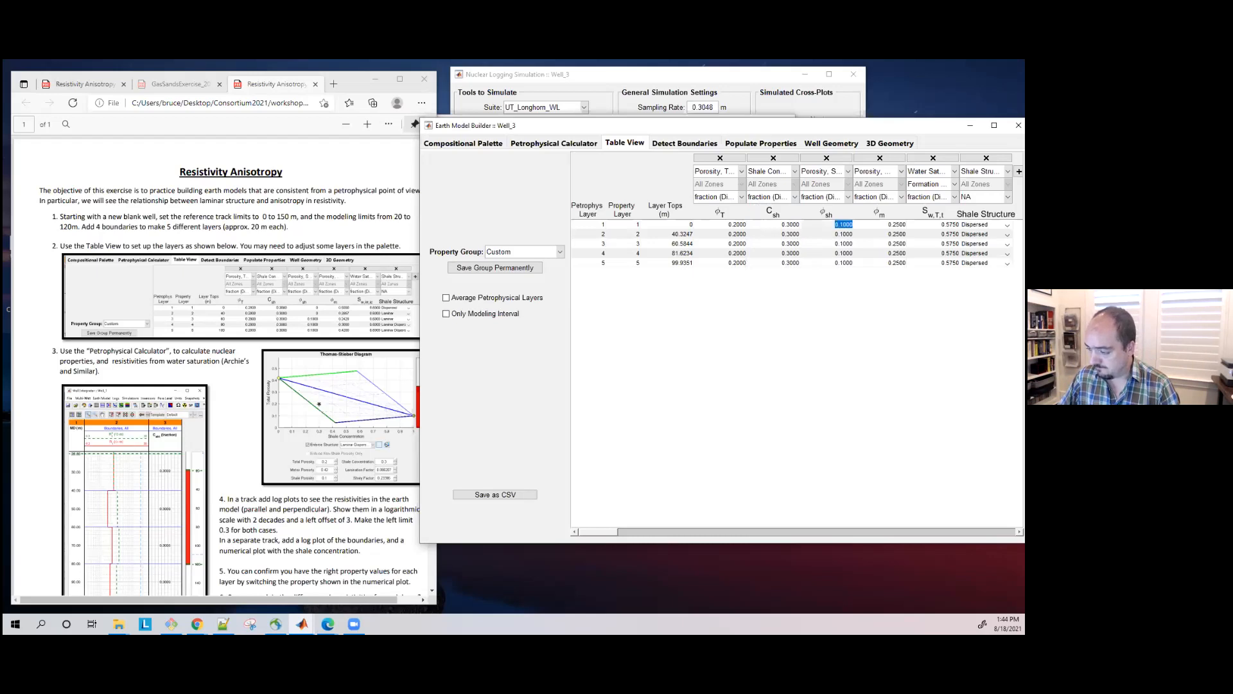
text(0)
key(Return)
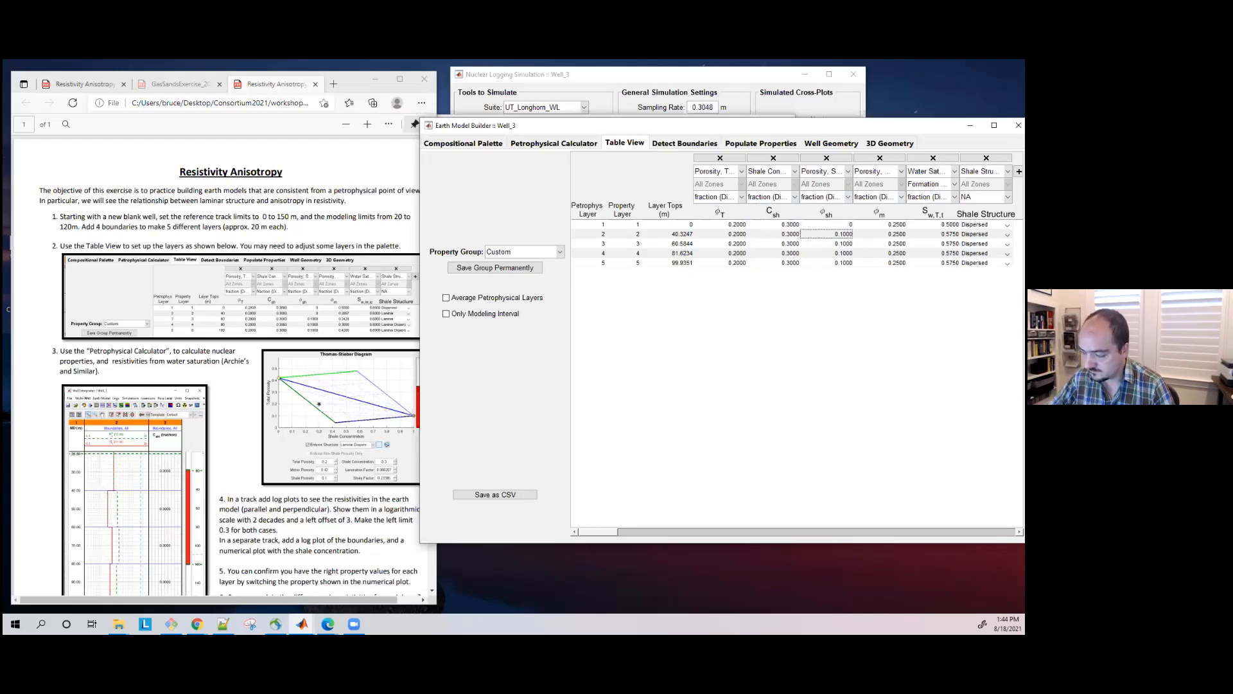
click(846, 234)
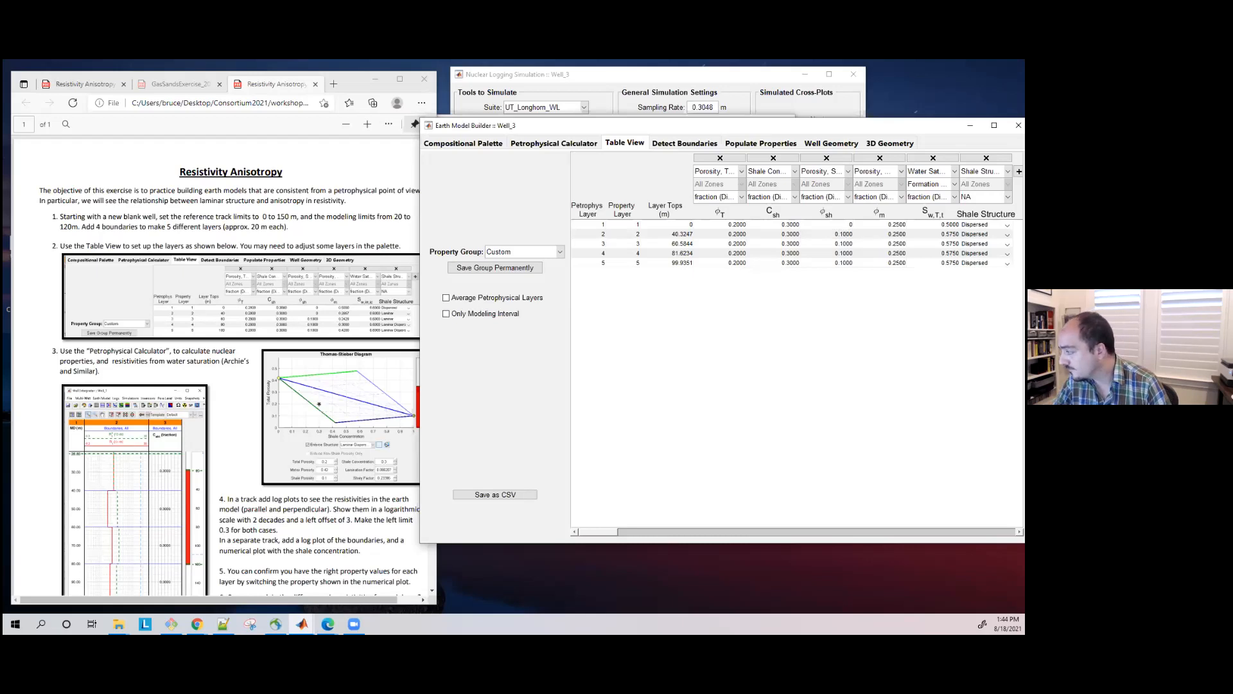
double_click(845, 233)
text(0)
key(Return)
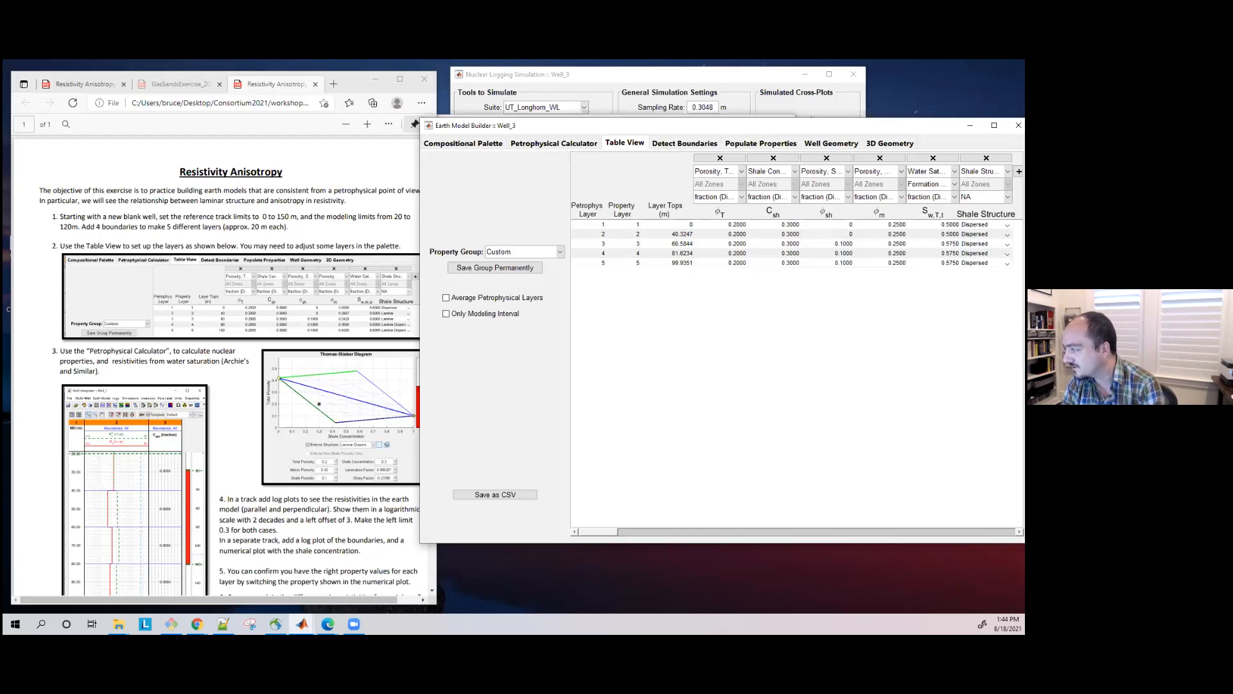
- Keep Dispersed as the shale structure of layer 1 and set its total water saturation to 0.6
click(1007, 225)
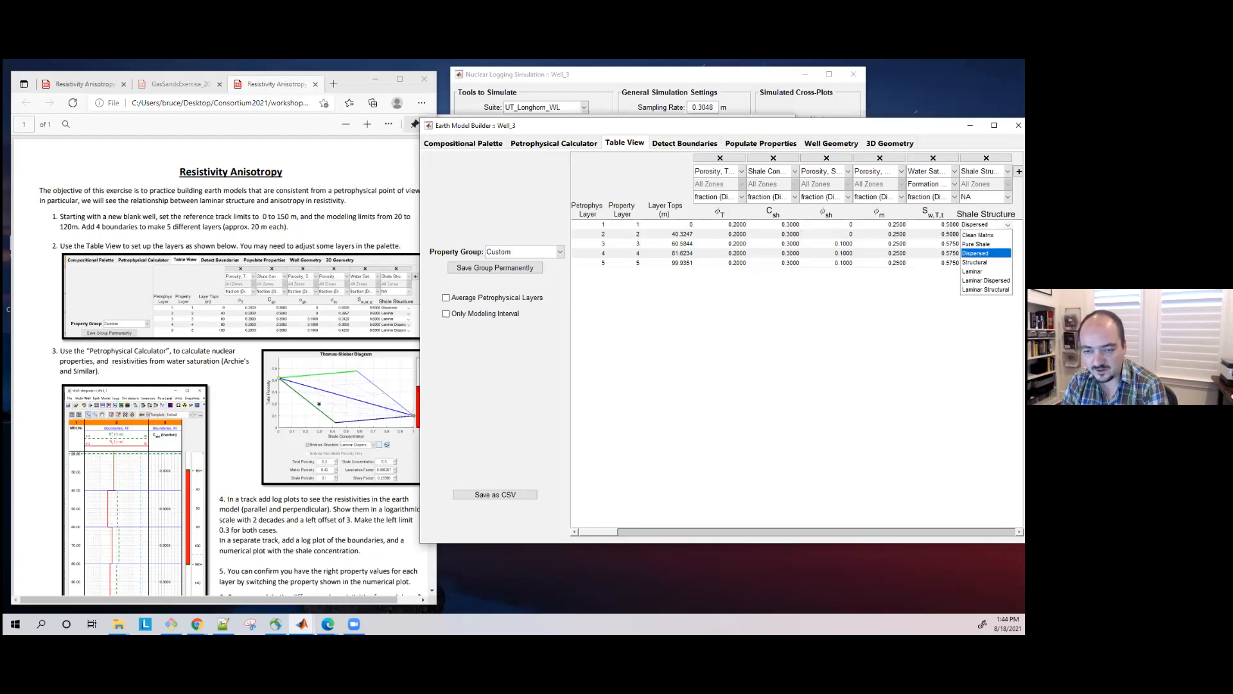
click(985, 253)
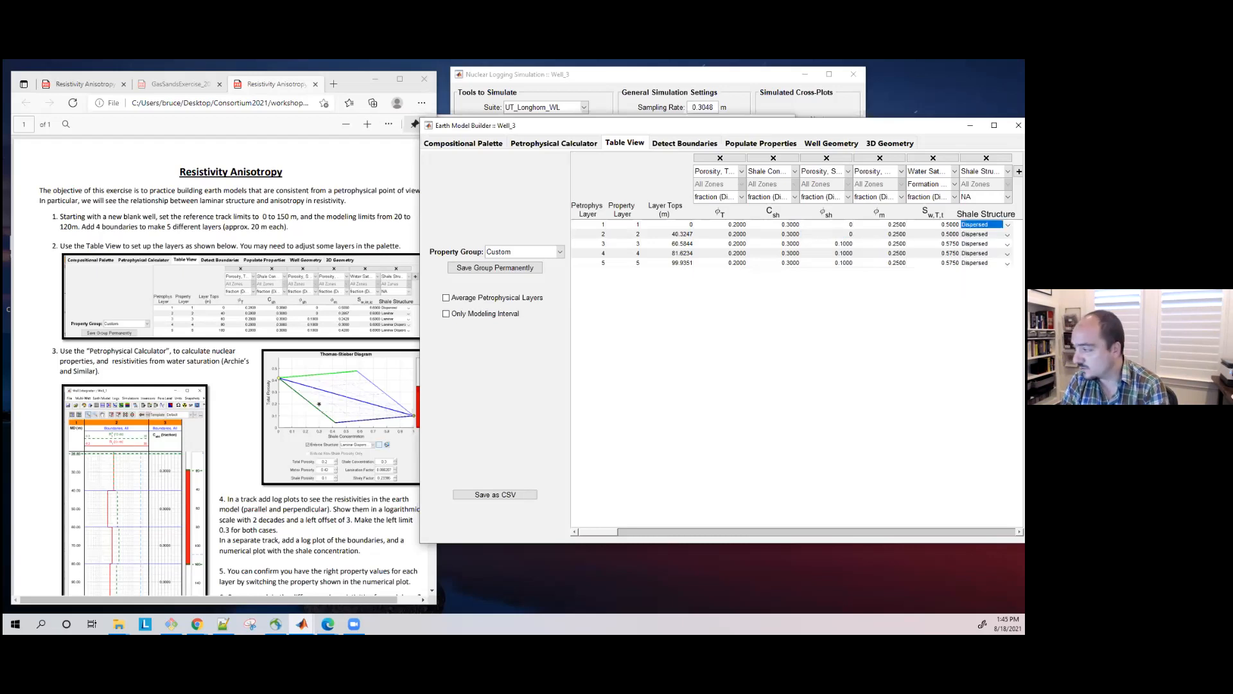
click(950, 225)
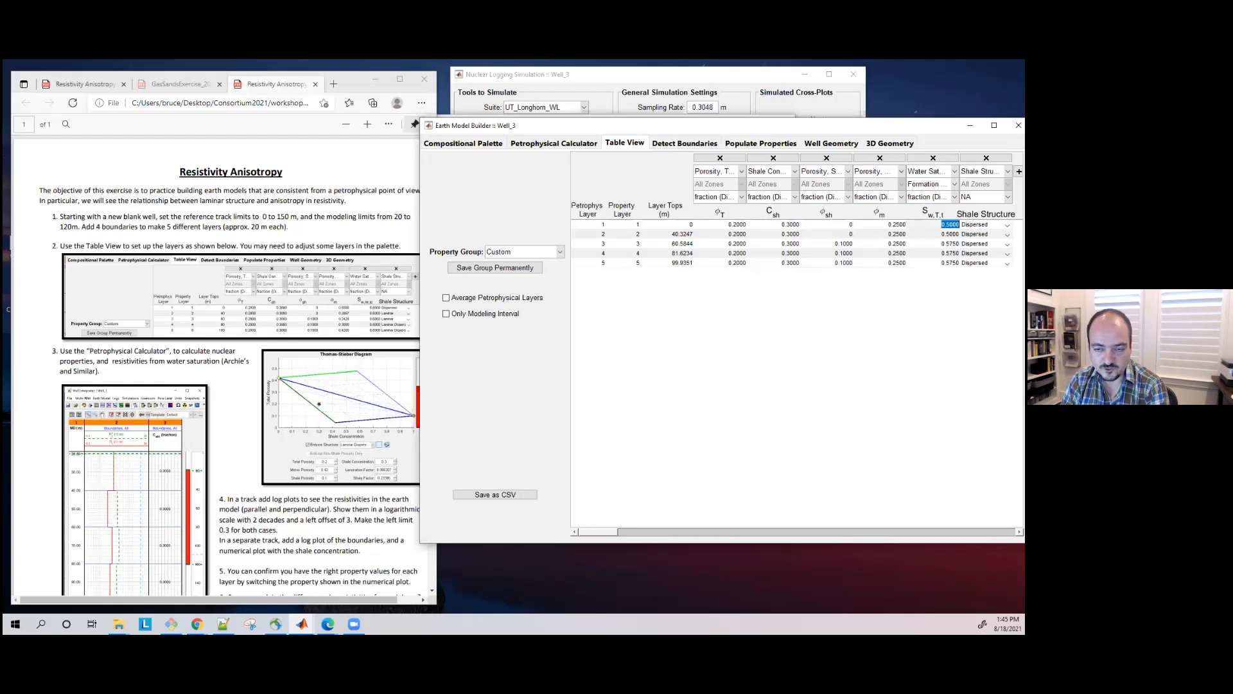
key(BackSpace)
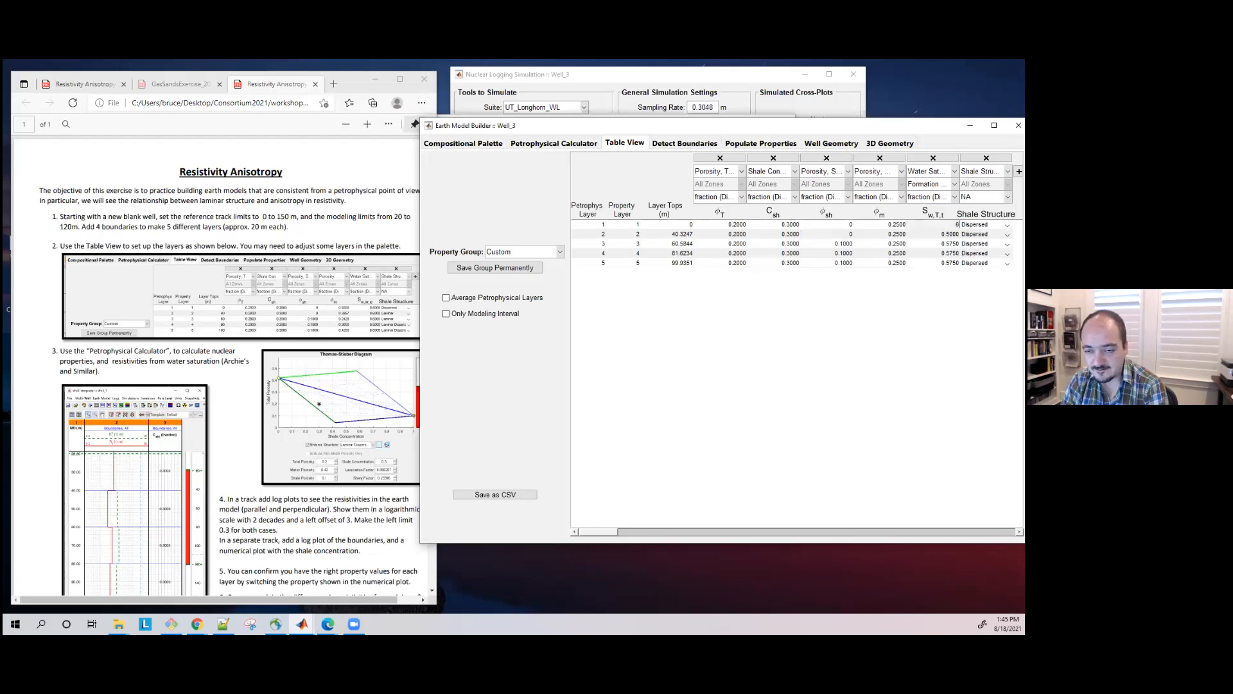
key(Return)
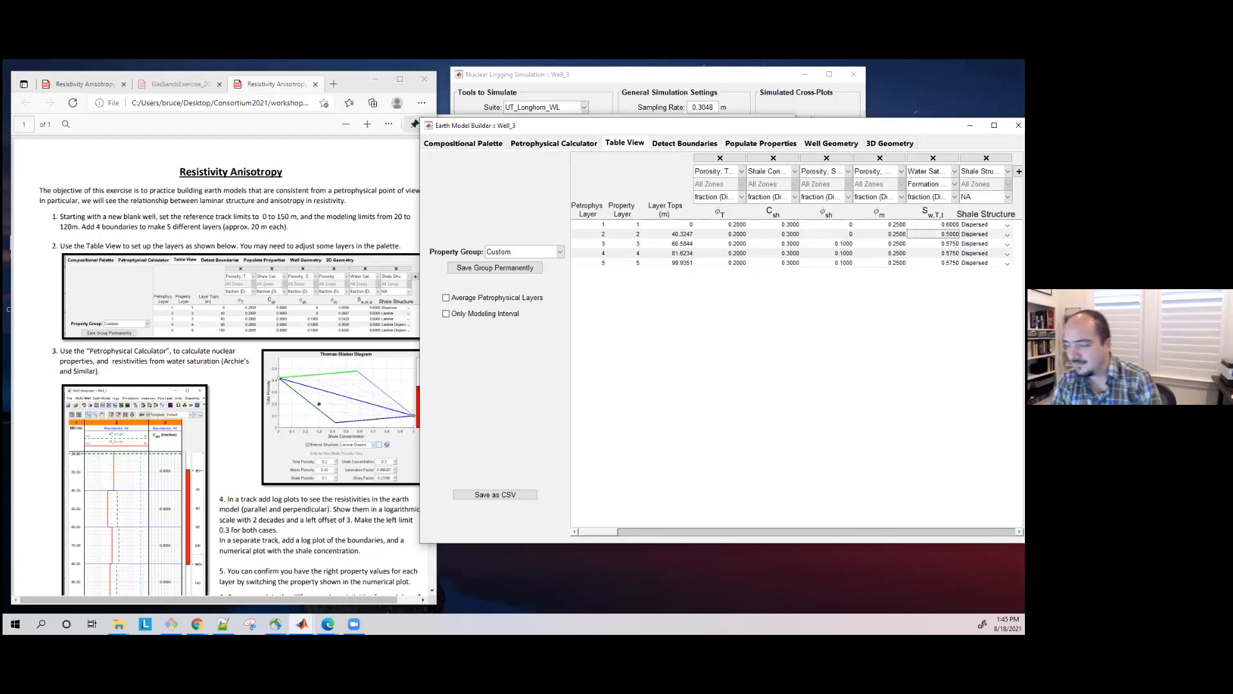
- Set the total water saturation of layers 2 and 3 to 0.6
click(953, 244)
double_click(951, 234)
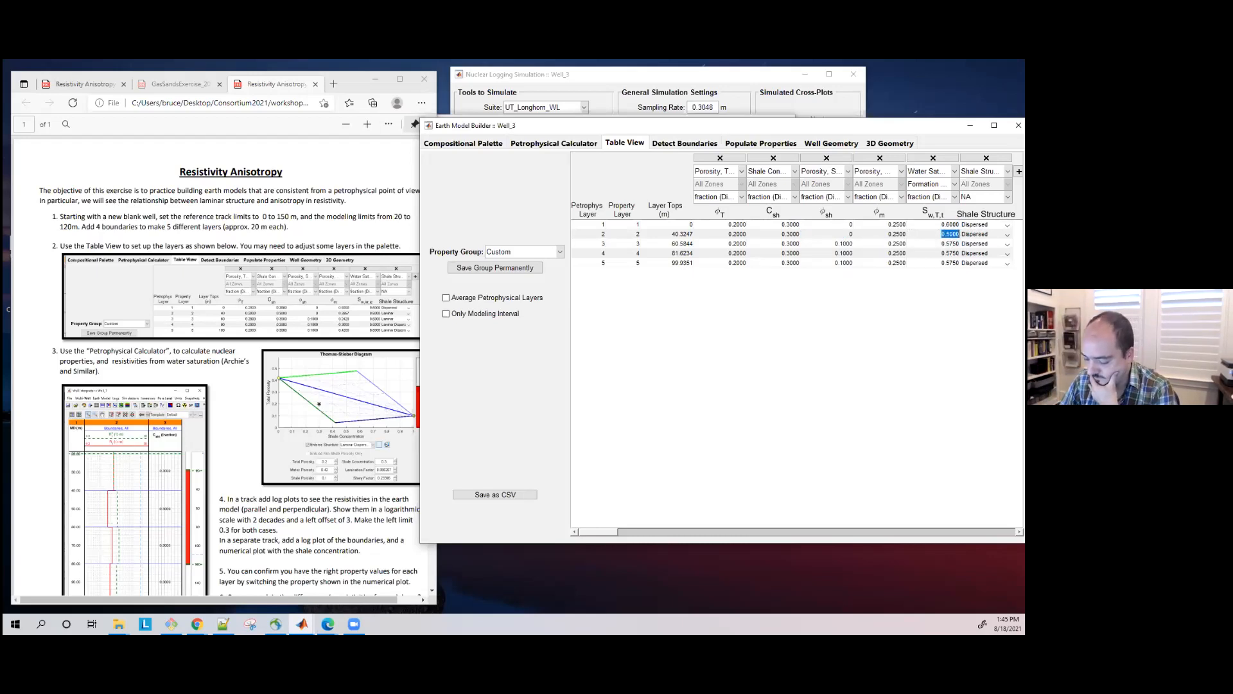
key(BackSpace)
text(6)
key(Return)
double_click(950, 243)
key(BackSpace)
key(Return)
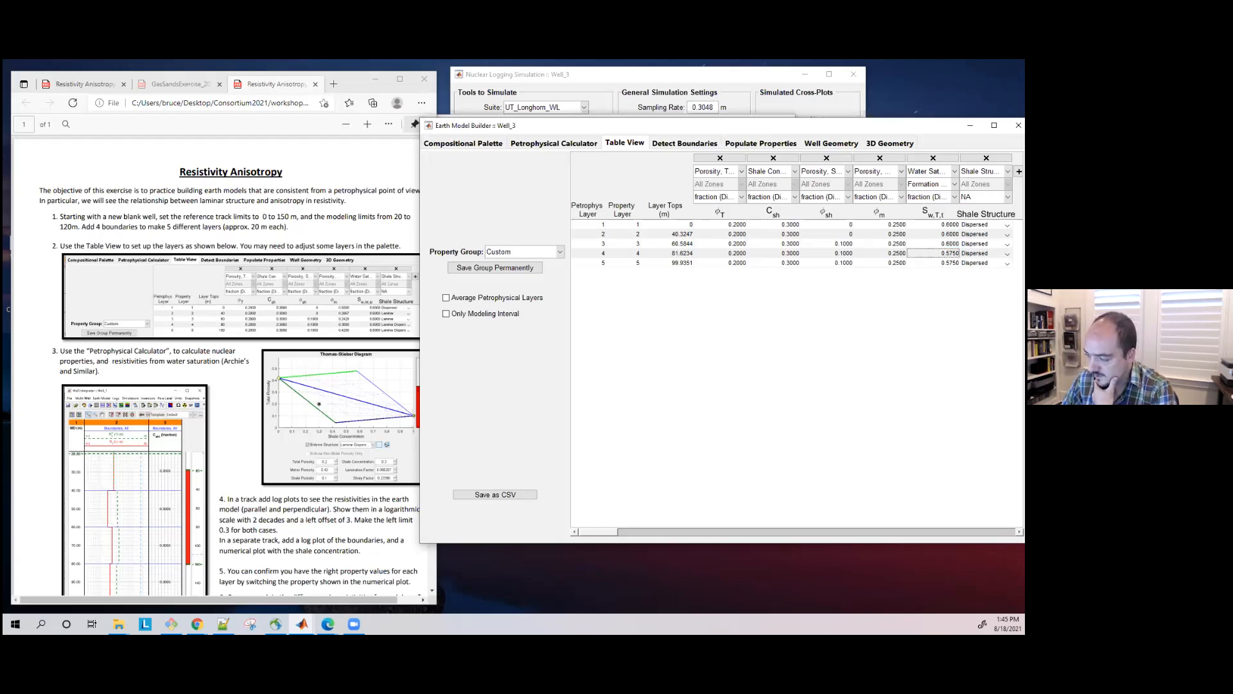
- Set the total water saturation of layers 4 and 5 to 0.6
click(955, 263)
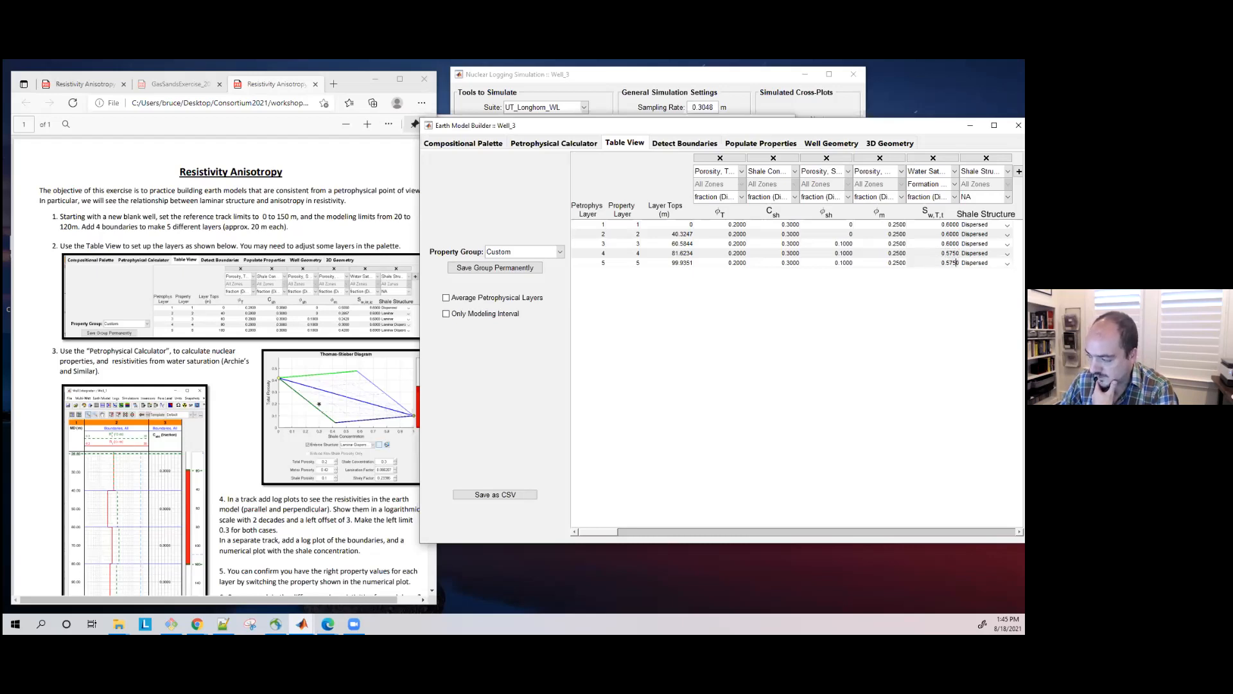
double_click(951, 225)
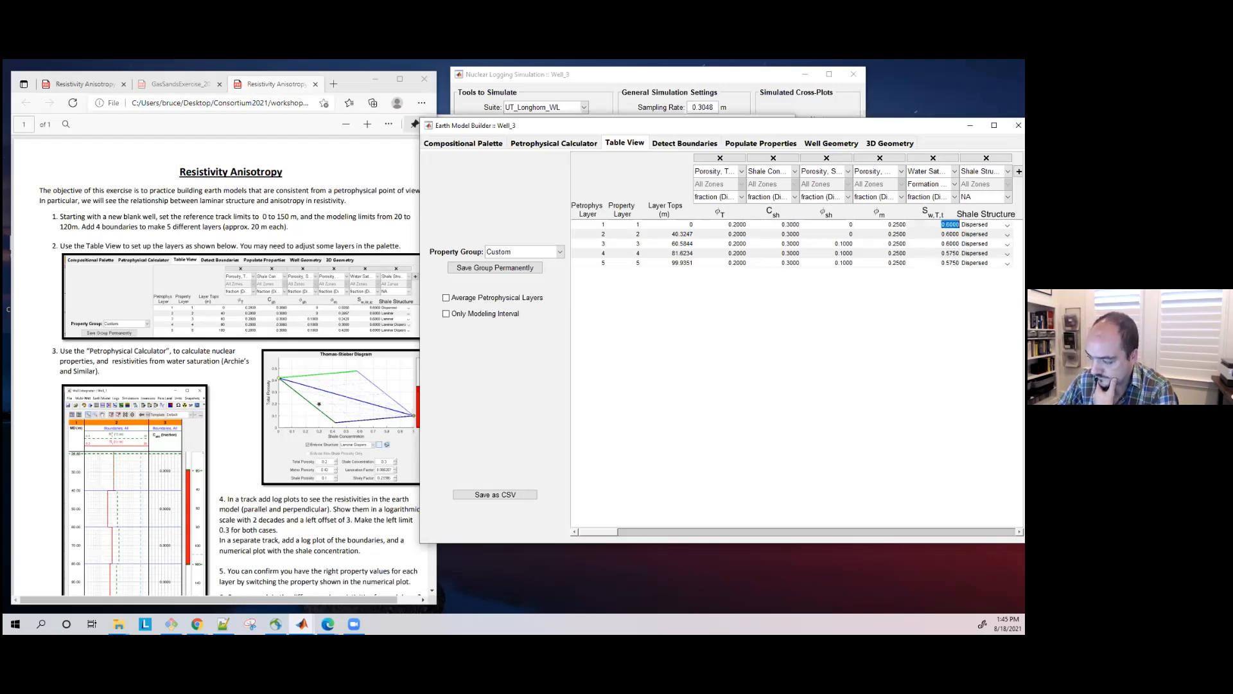
shift+click(952, 243)
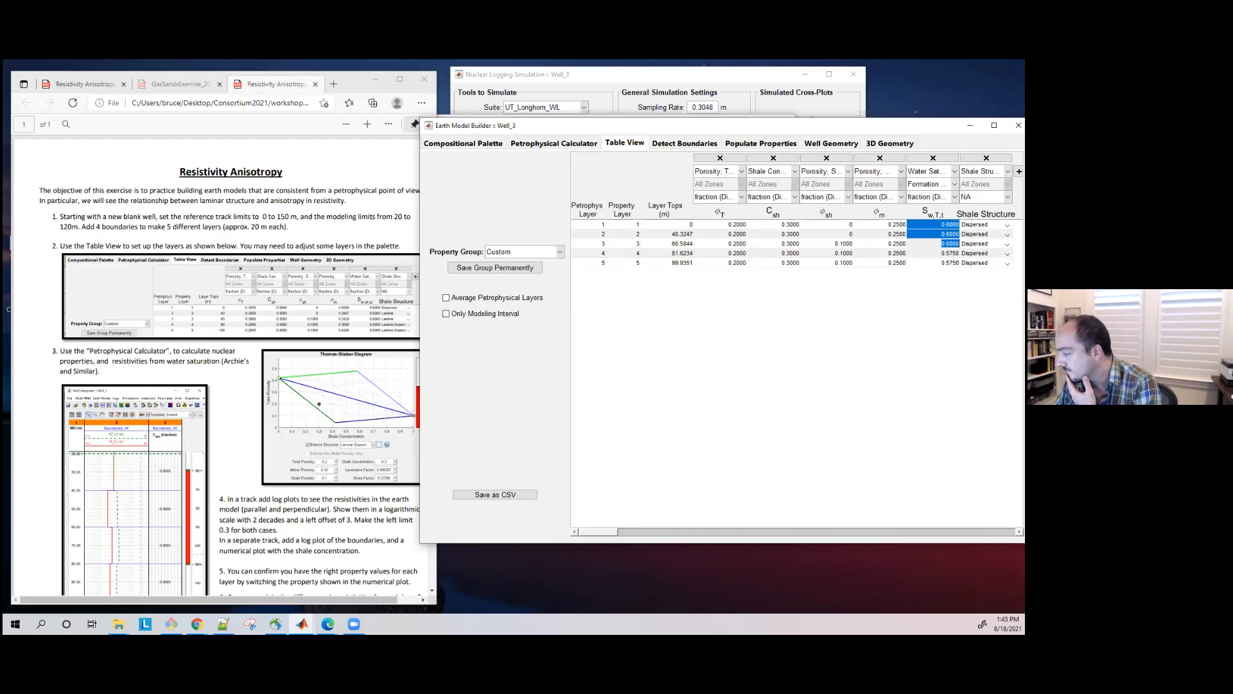
drag(943, 253, 953, 253)
text(0.6)
key(Return)
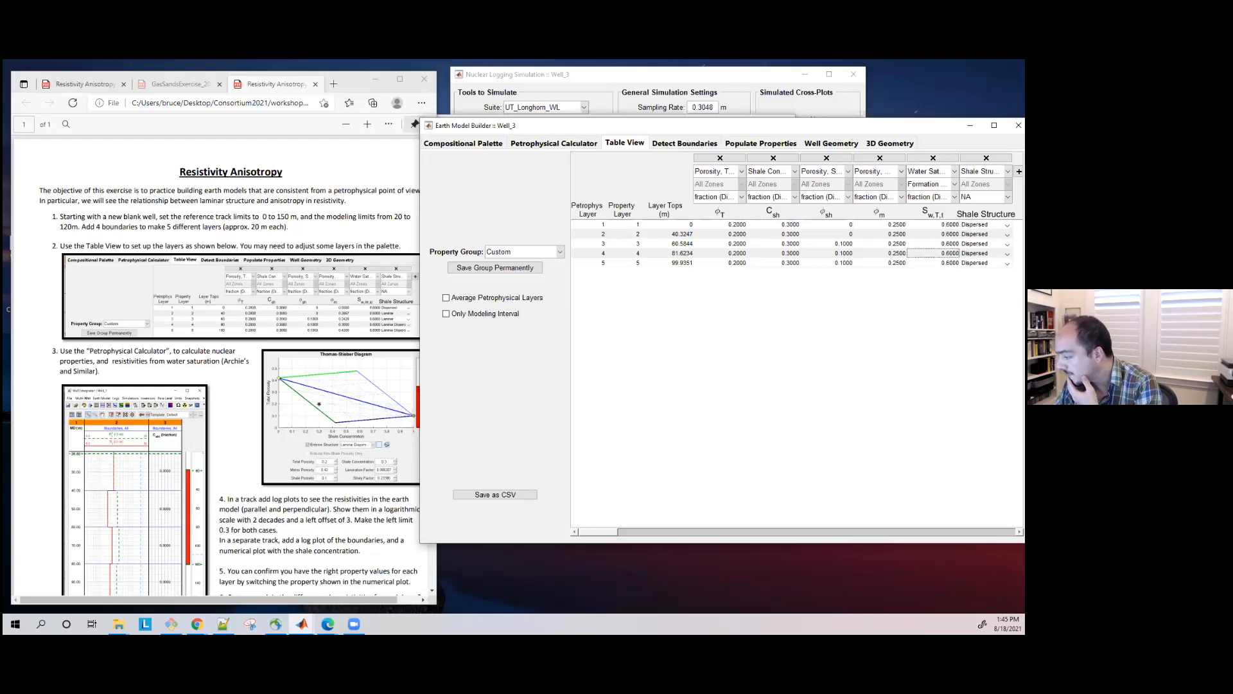
- Set the shale structure to Laminar for layers 2 and 3 and to Laminar Dispersed for layers 4 and 5
click(1007, 235)
click(986, 281)
click(1007, 244)
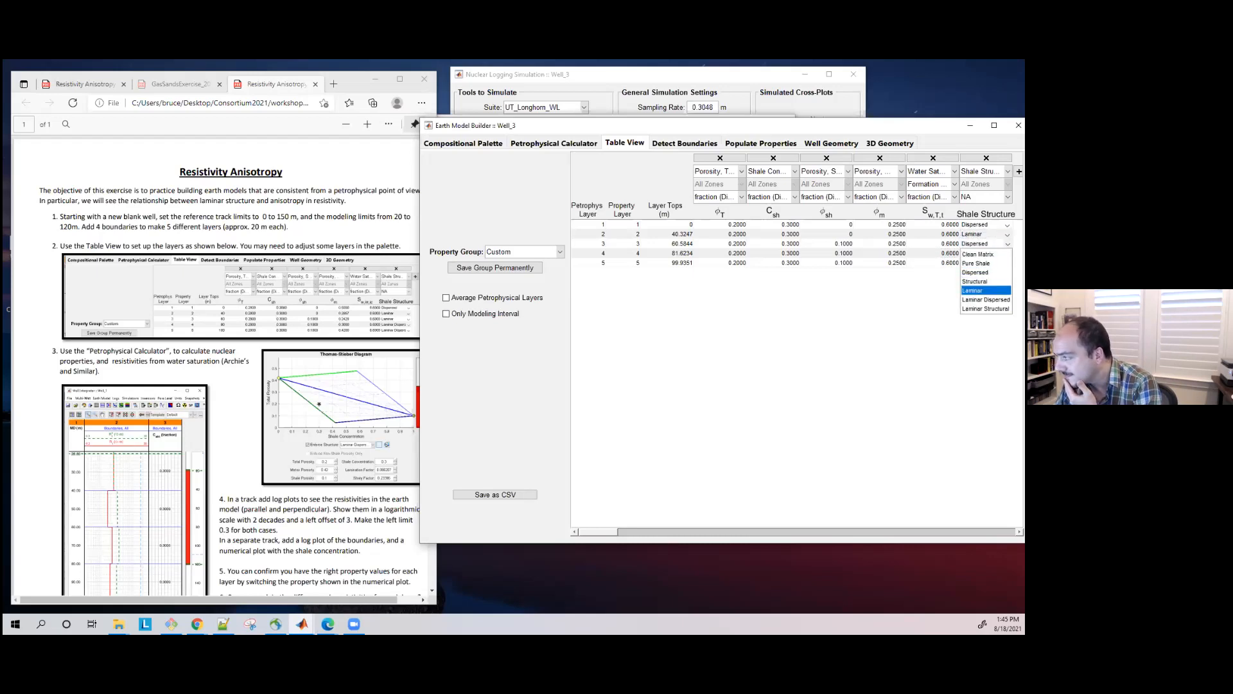
click(986, 286)
click(1006, 254)
click(986, 308)
click(1007, 263)
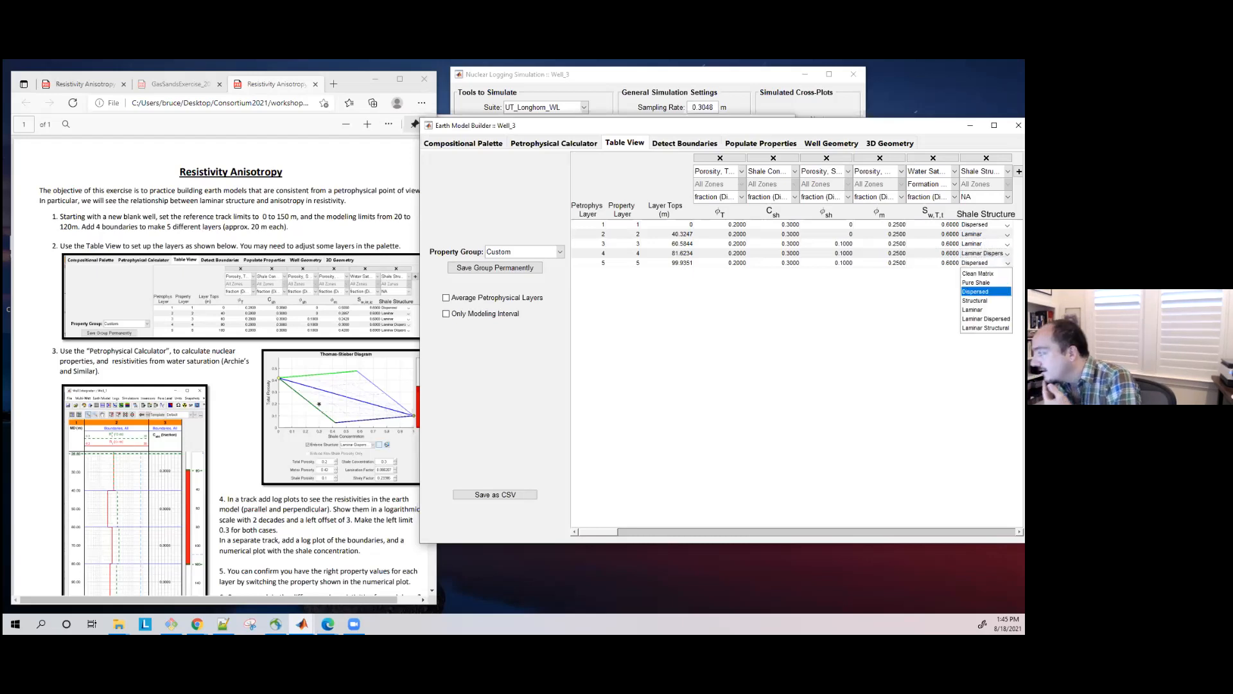
click(986, 318)
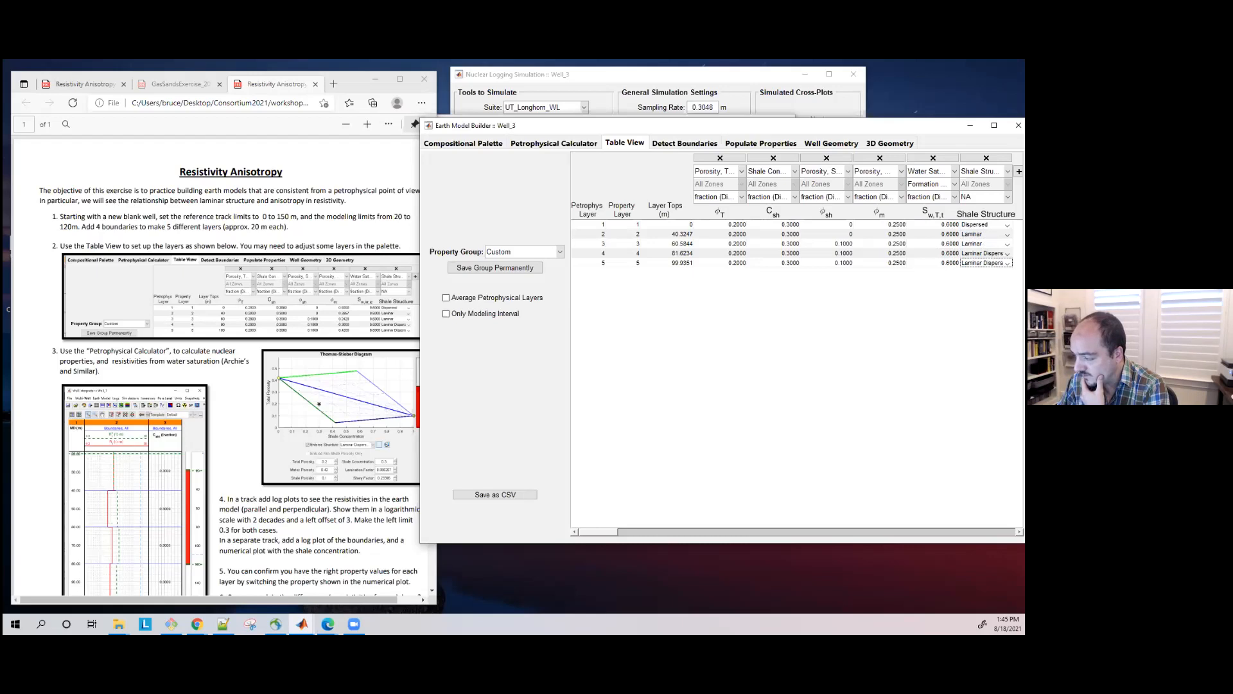
- Try to run the petrophysical calculation with Bulk Nuclear Properties enabled, and set its scope to All Petrophysical Layers
click(534, 145)
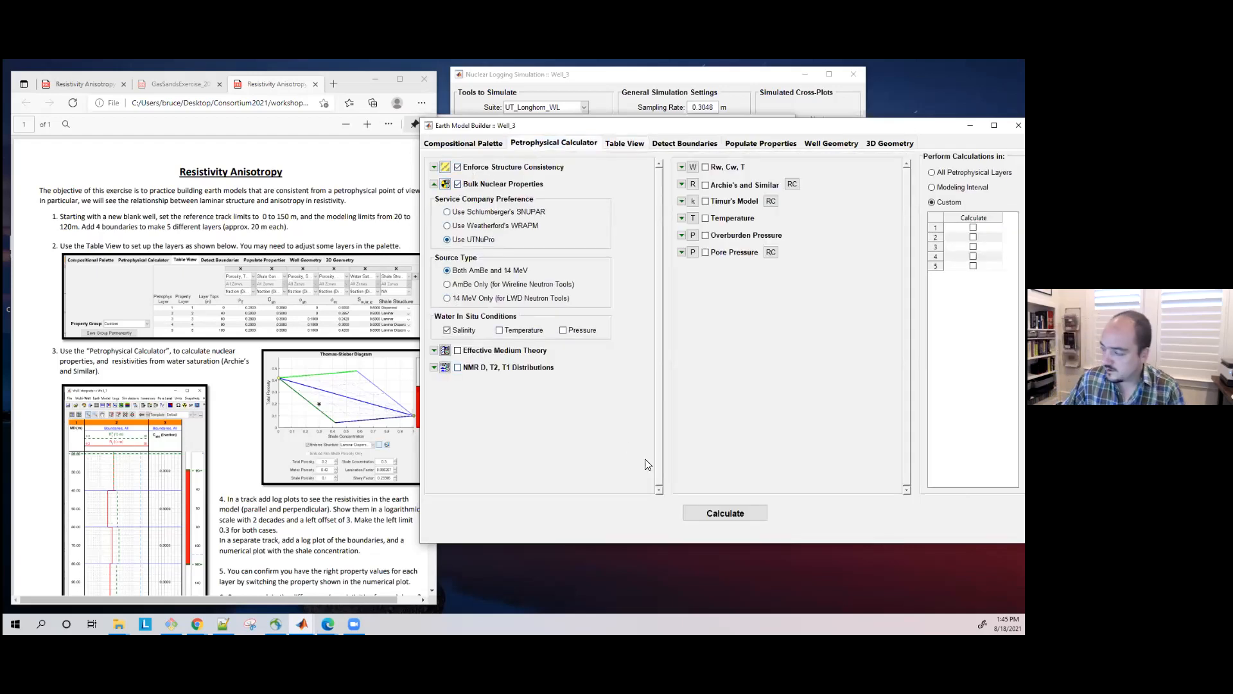
click(726, 513)
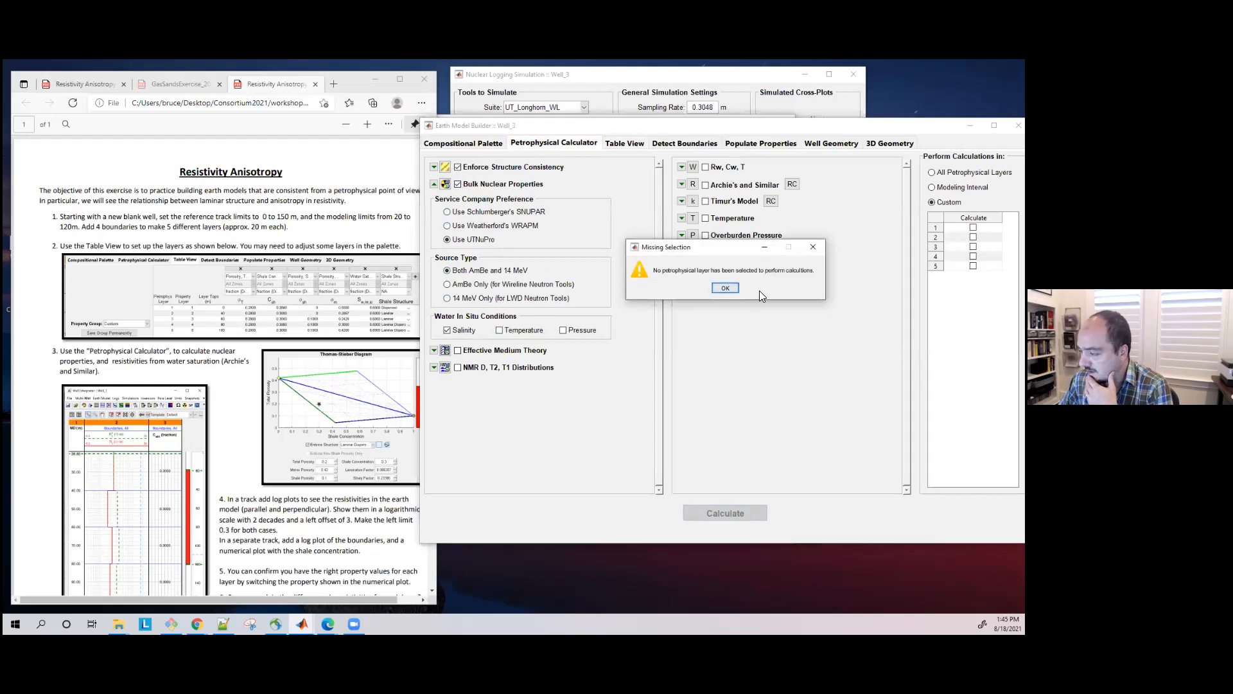
click(724, 288)
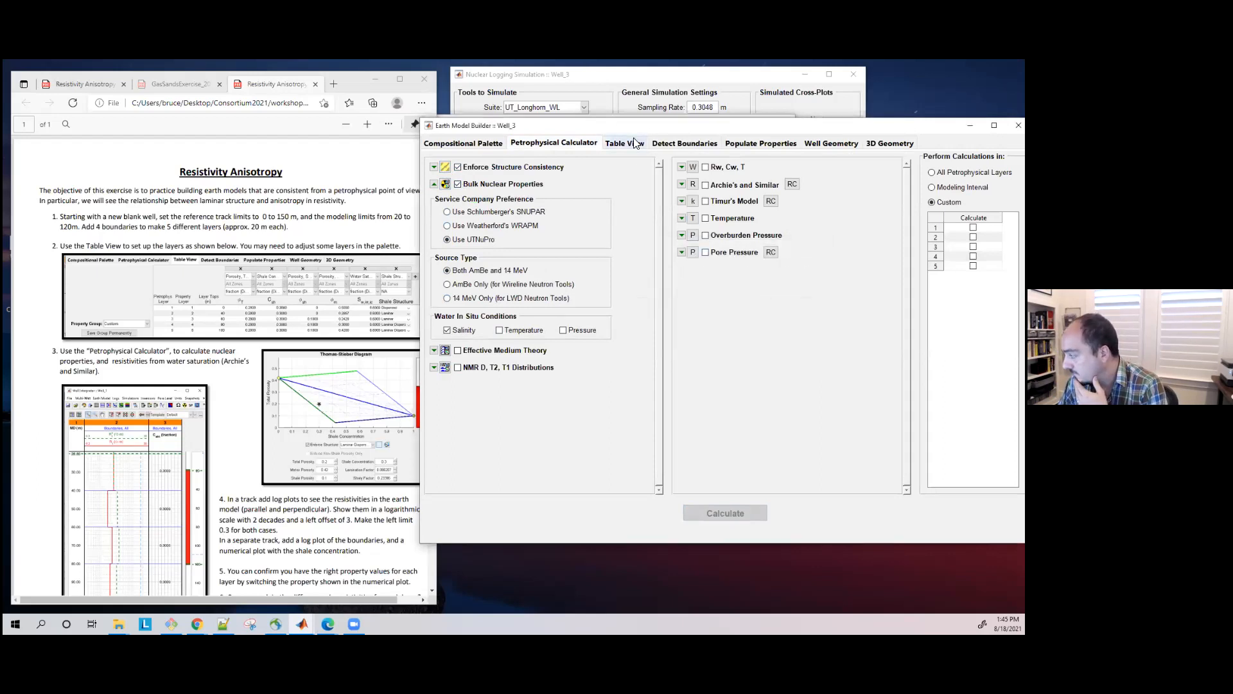
click(933, 172)
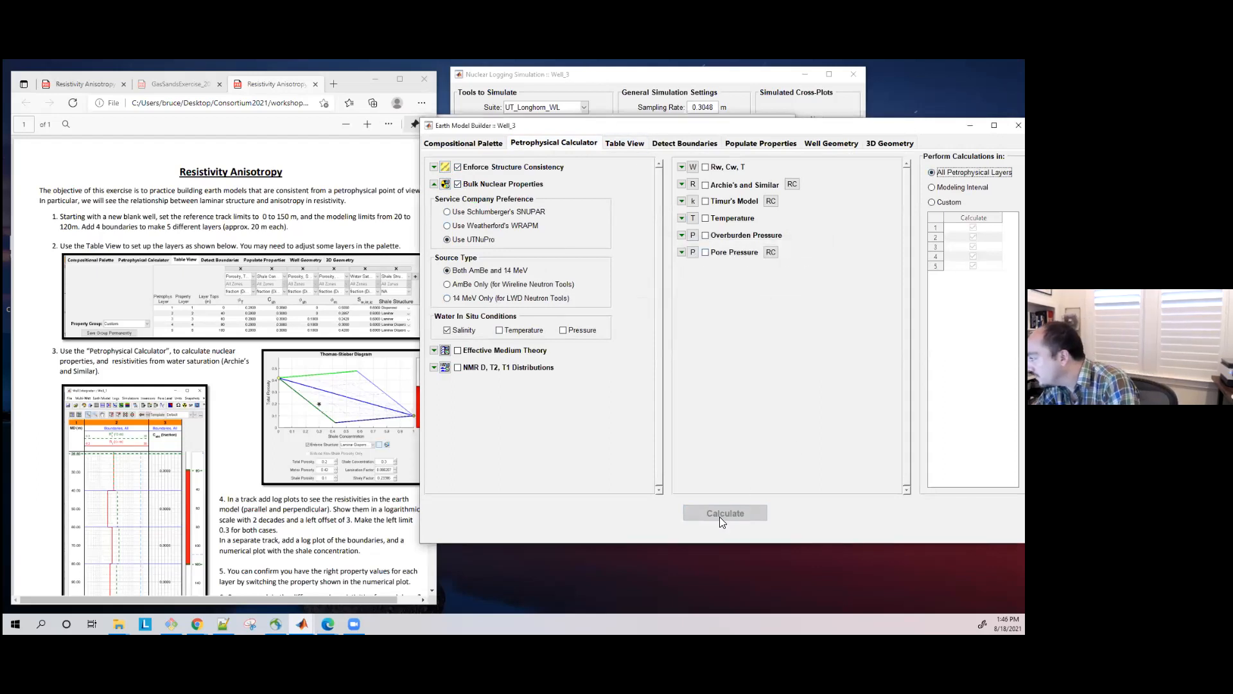
click(479, 183)
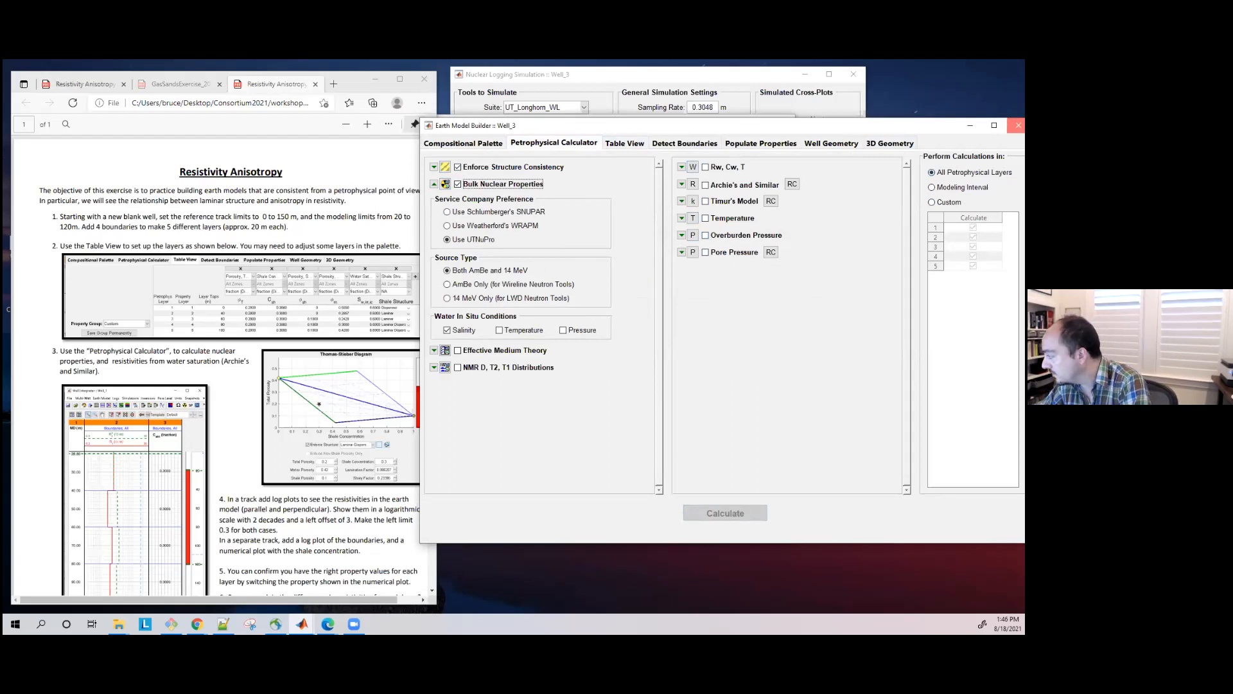
- Close and reopen the Earth Model Builder, and reposition and widen it to show the Shale Structure column
click(1018, 125)
click(572, 159)
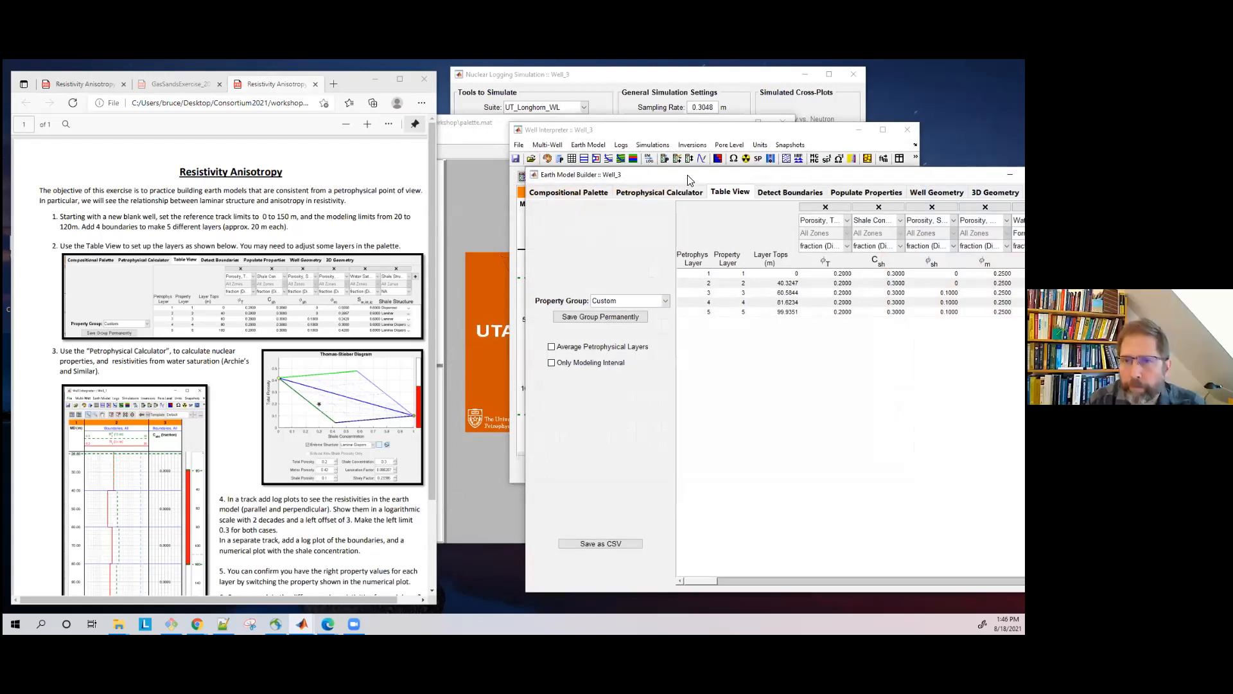
drag(687, 180, 612, 158)
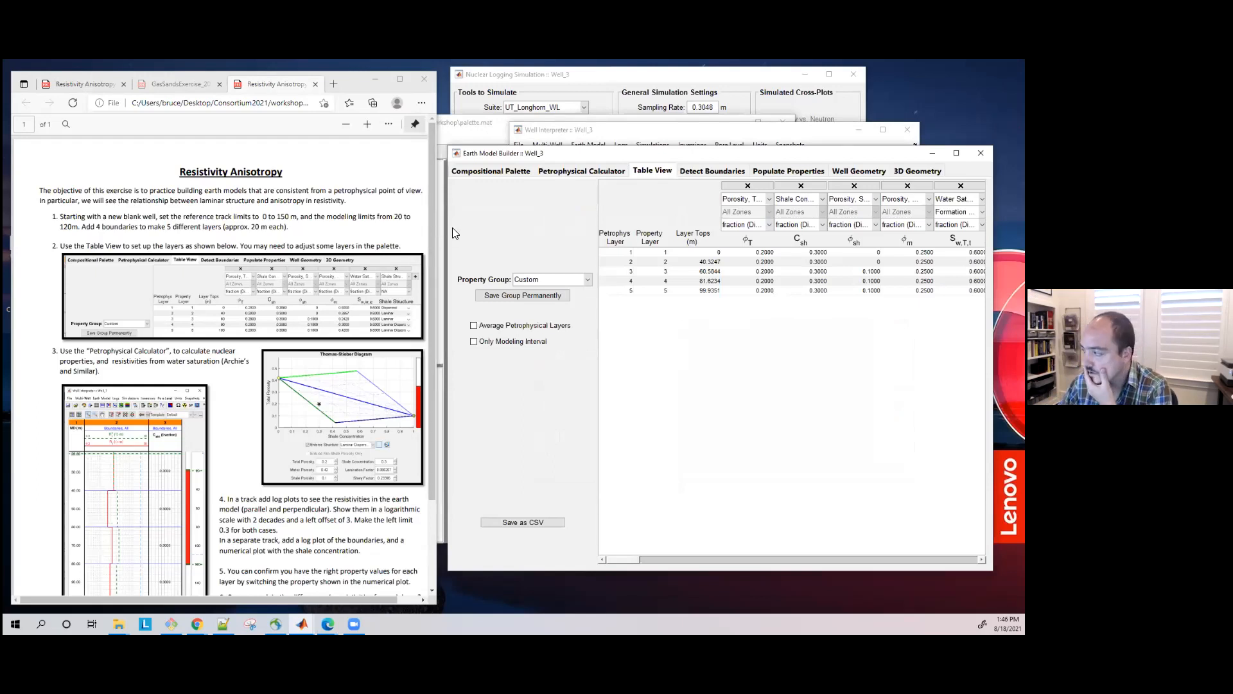
drag(449, 227, 379, 228)
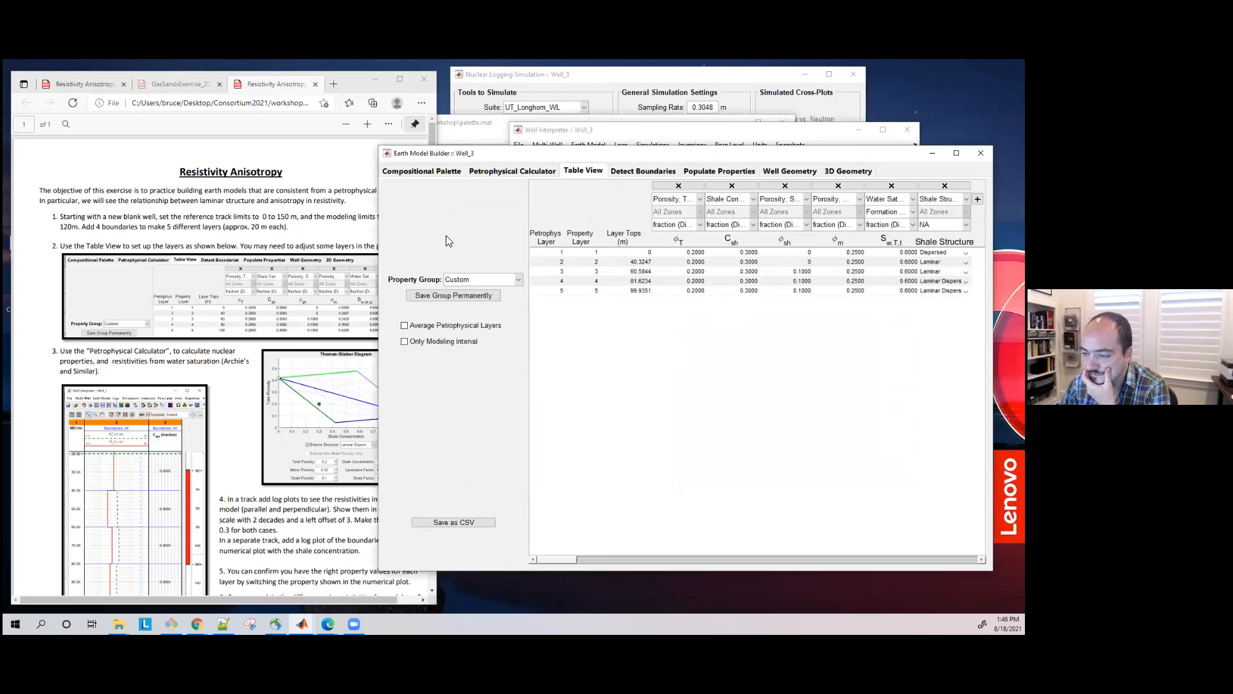
- Check the matrix porosity and composition of layer 1, and open the Petrophysical Calculator
drag(846, 252, 866, 252)
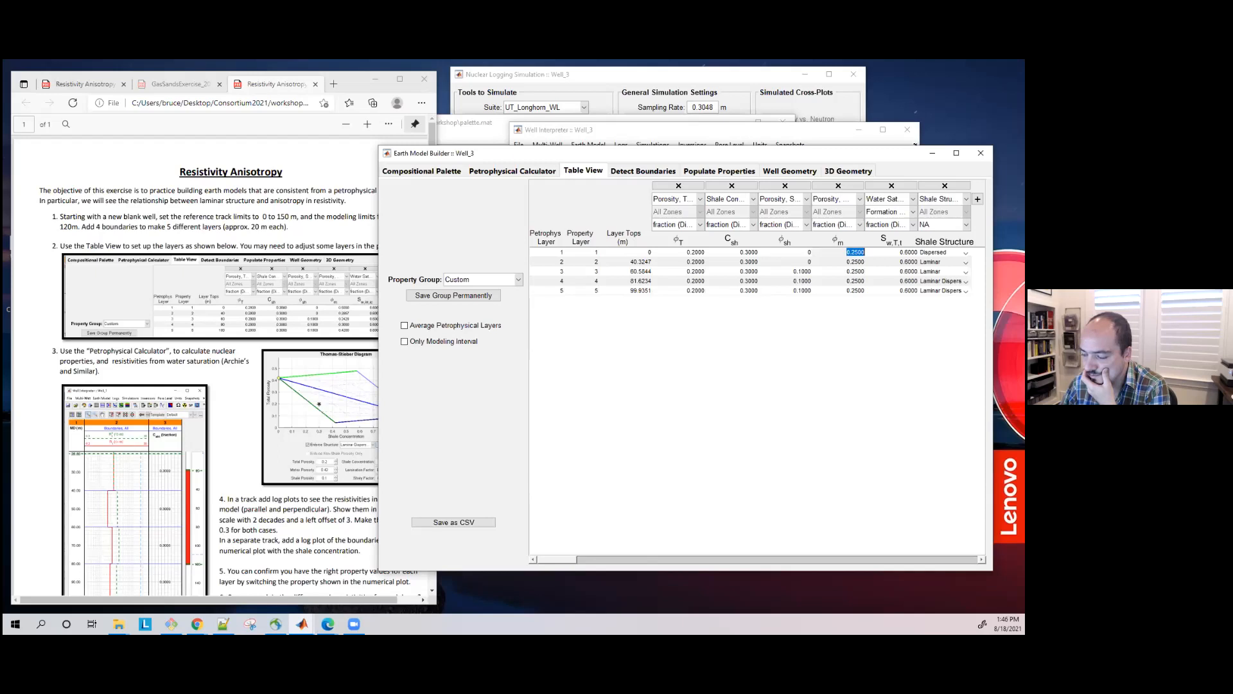
click(412, 172)
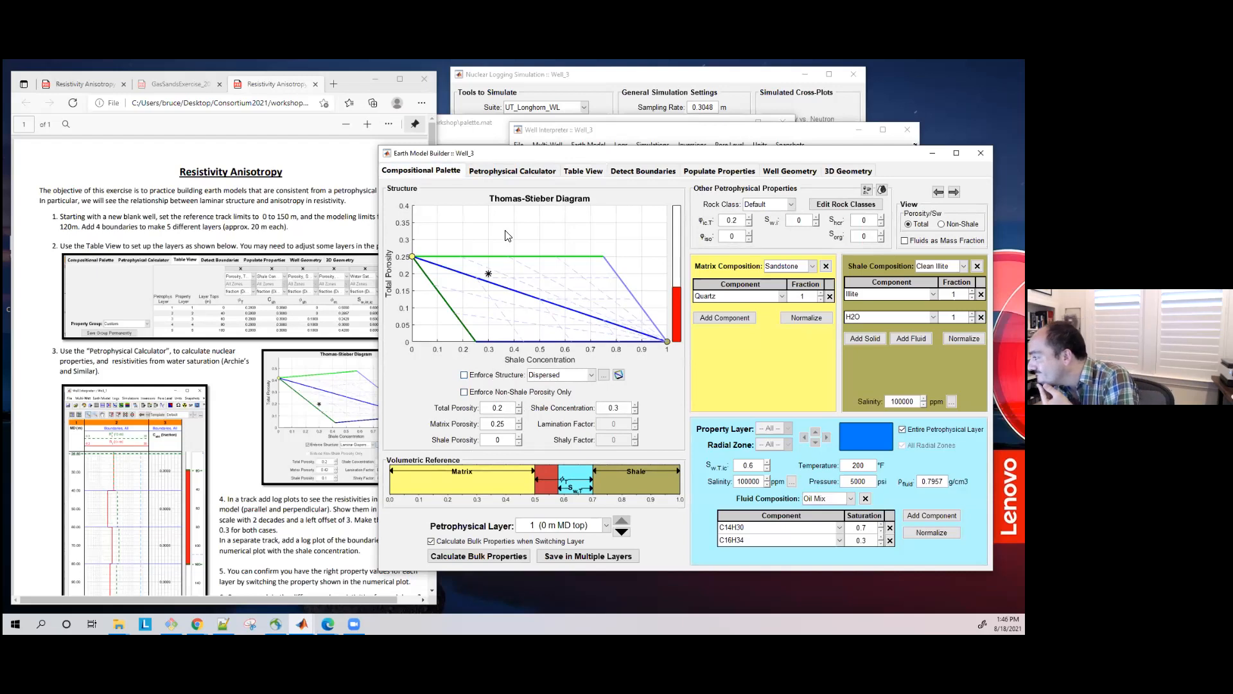
click(513, 173)
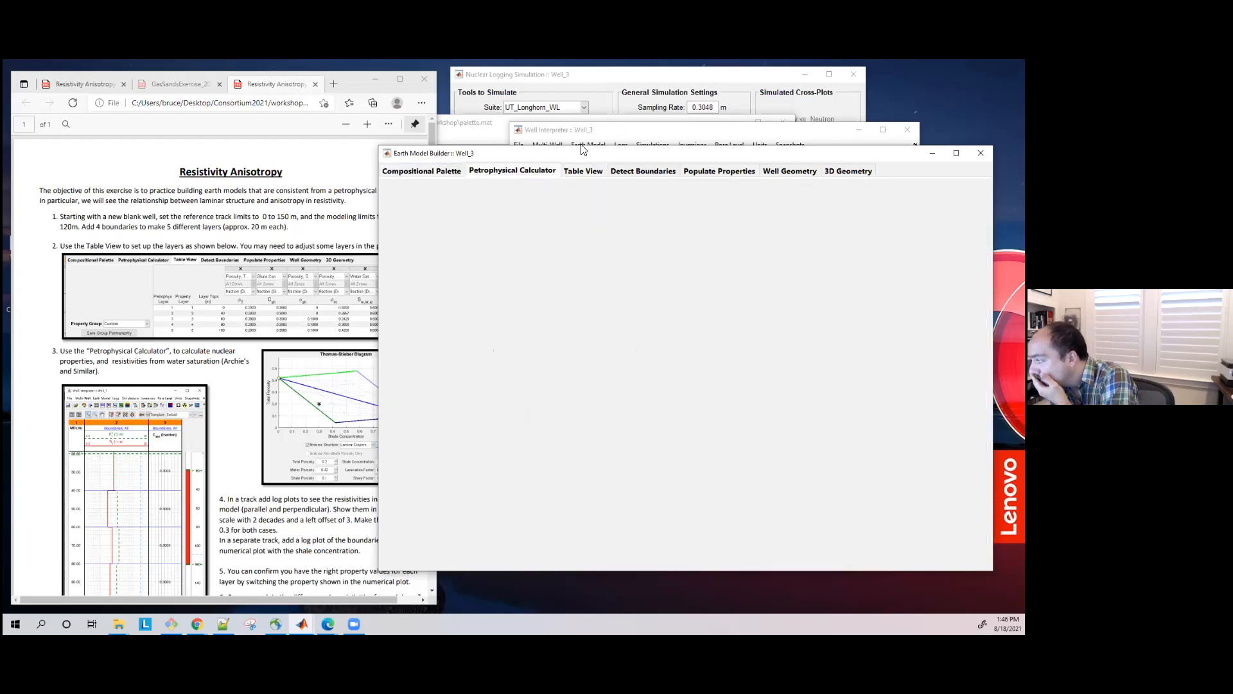
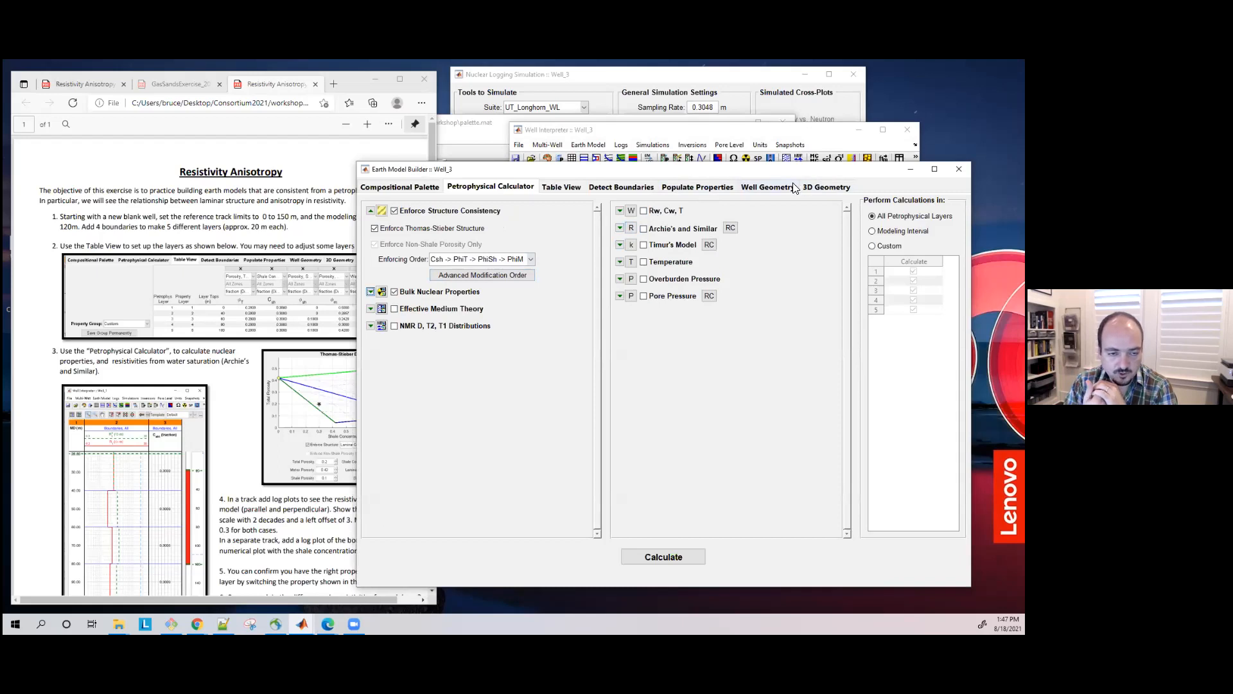
- In the layer property table, set the matrix porosity of layer 4 to 0.3 and of layer 5 to 0.42
click(561, 187)
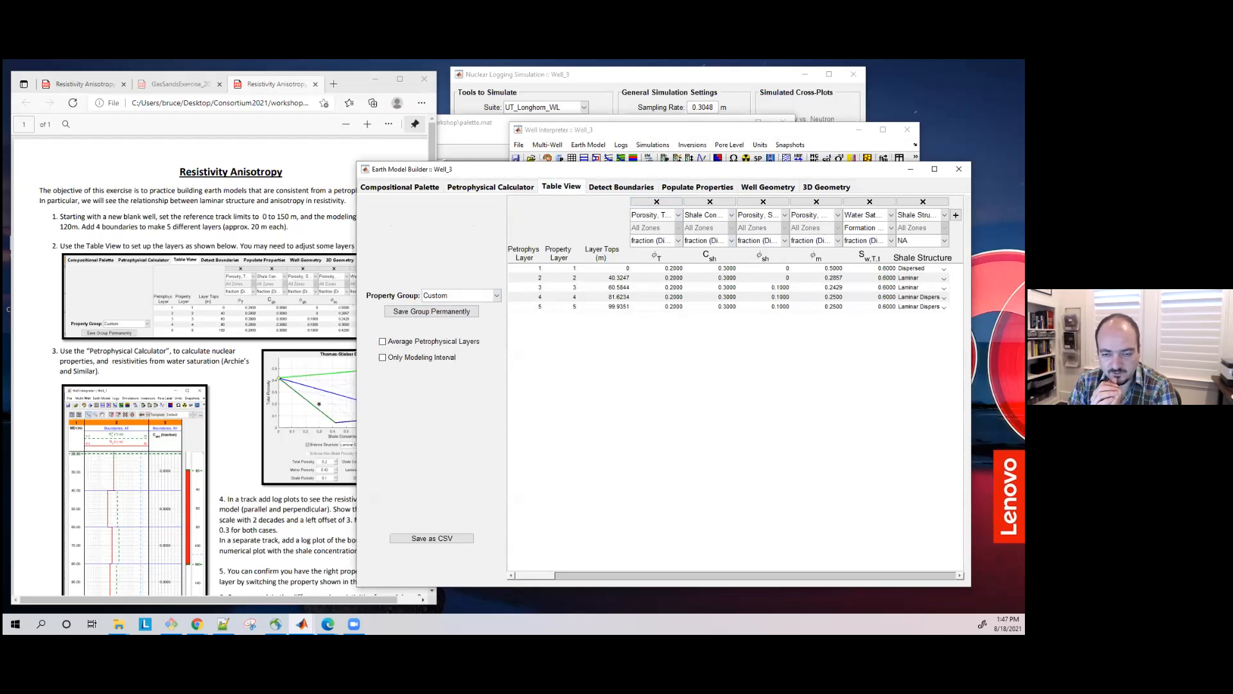
double_click(835, 297)
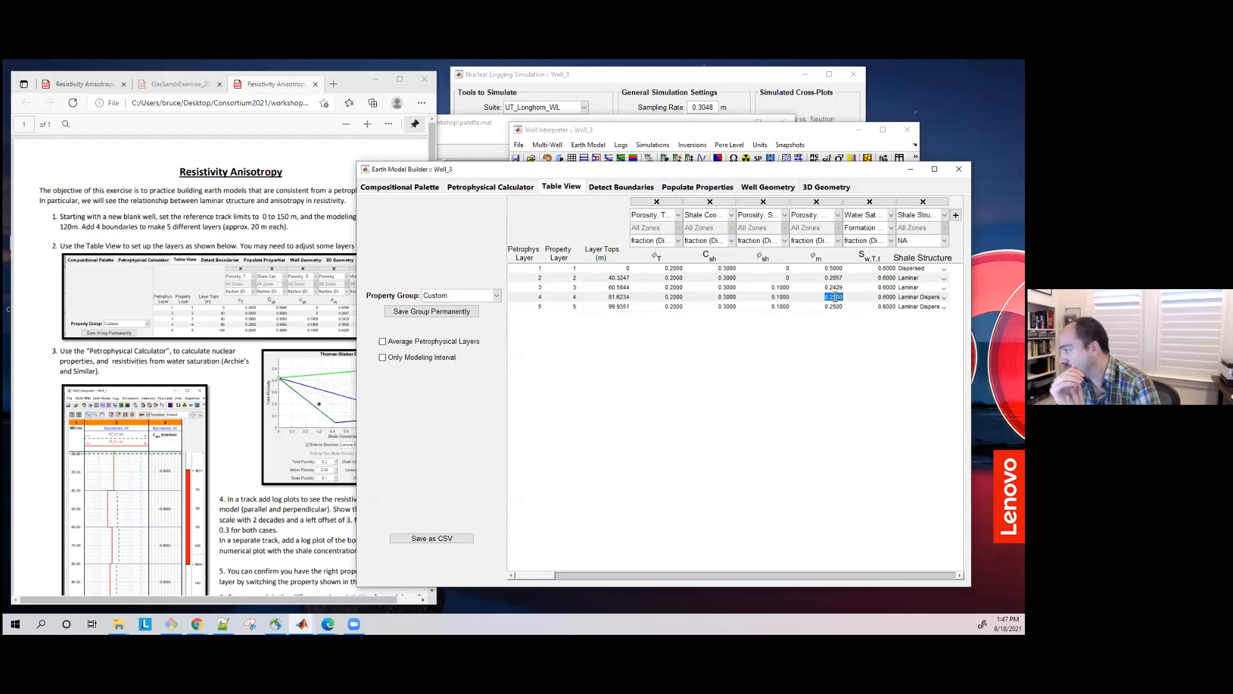
text(.)
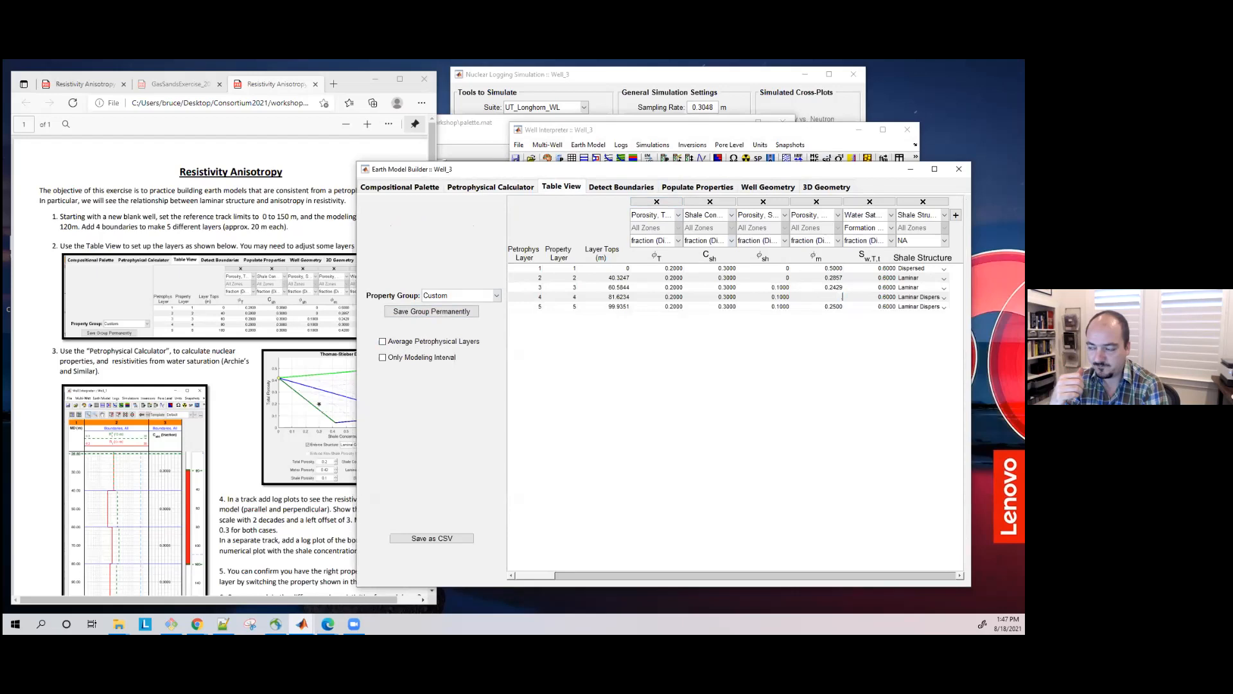
text(3)
key(Return)
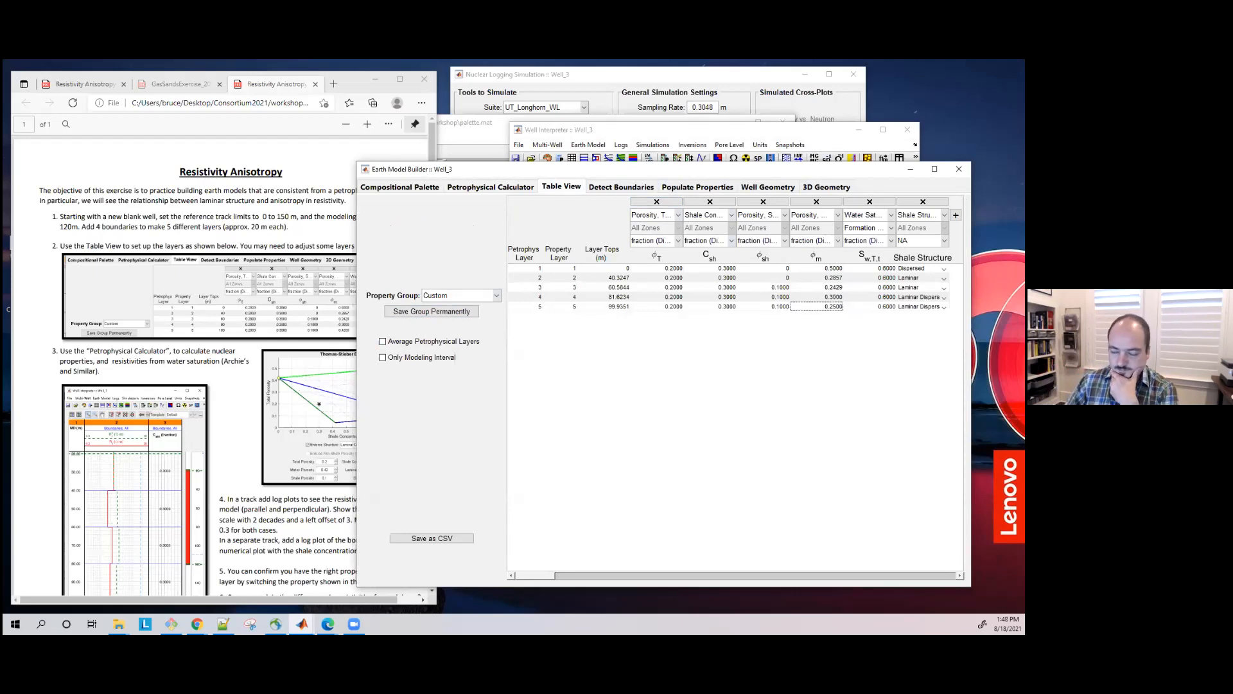
double_click(840, 307)
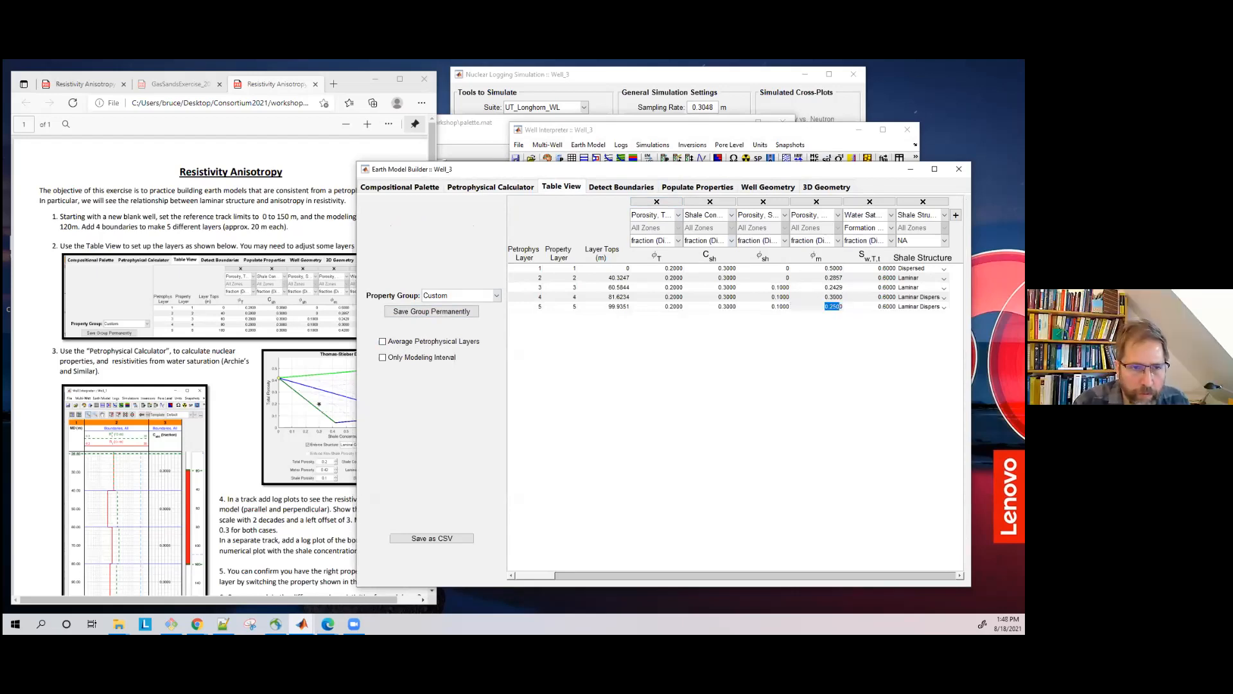
text(0)
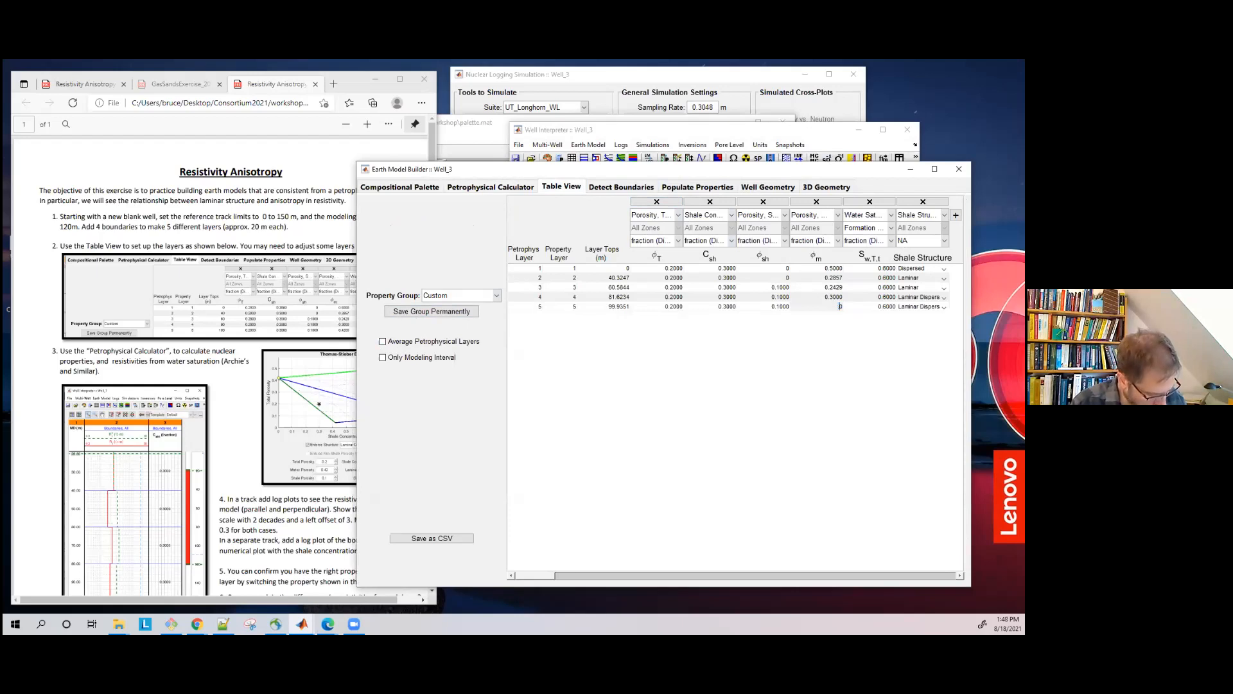
text(.42)
key(Return)
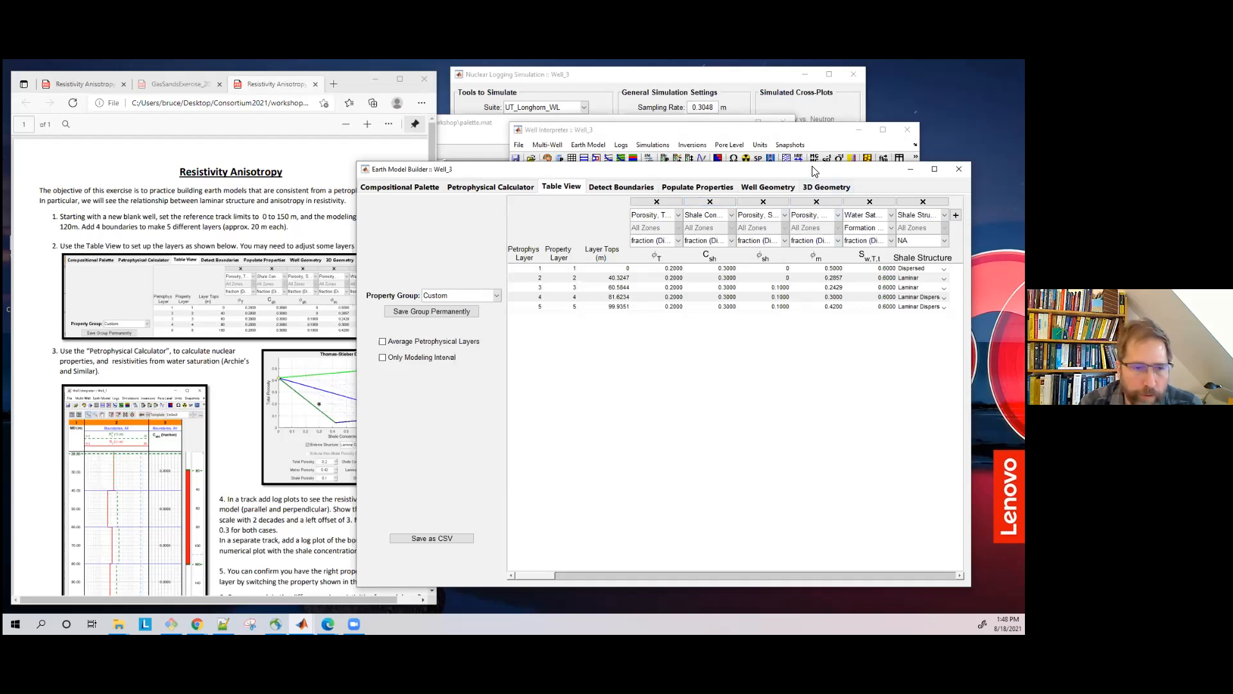
- Calculate structure consistency and Bulk Nuclear Properties for all petrophysical layers, and compare the layer table with the exercise sheet
drag(812, 170, 839, 152)
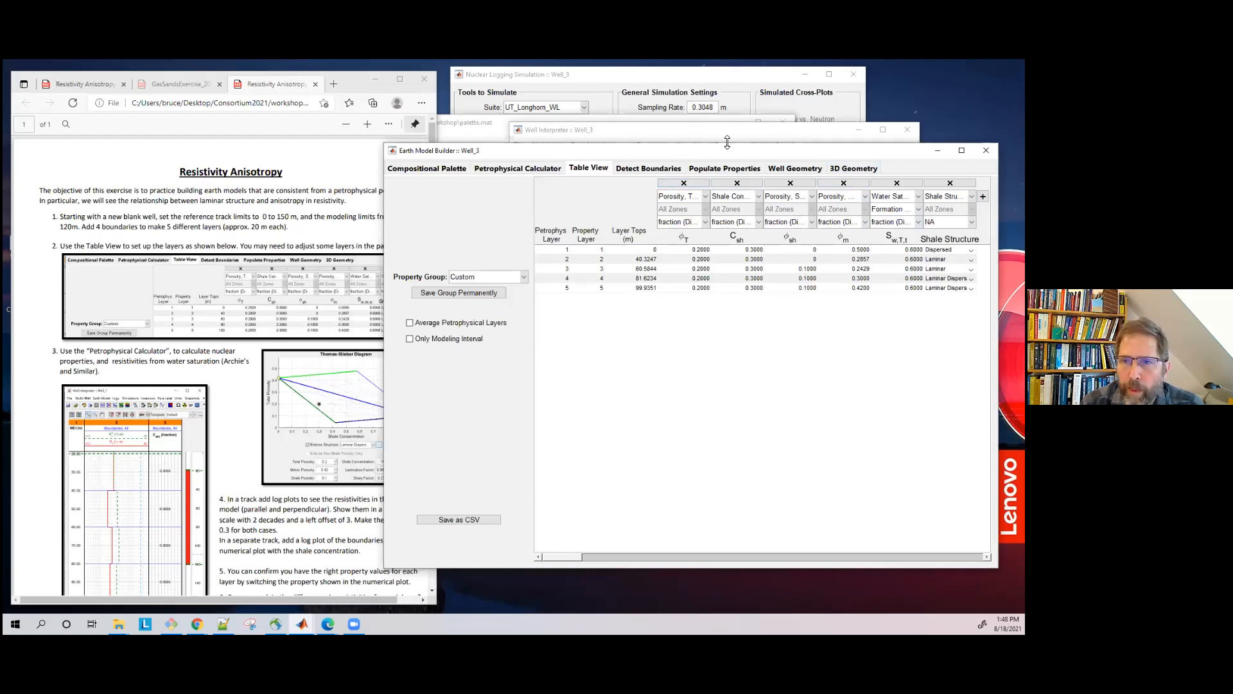
drag(727, 153, 746, 94)
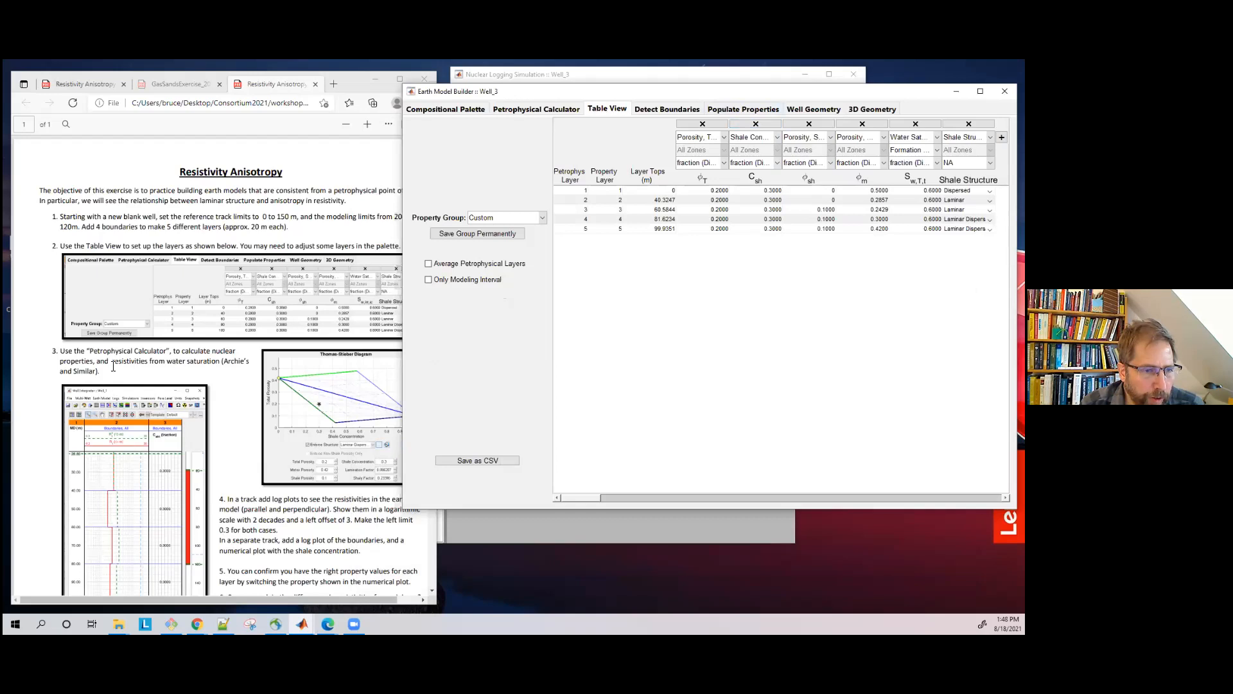
click(510, 113)
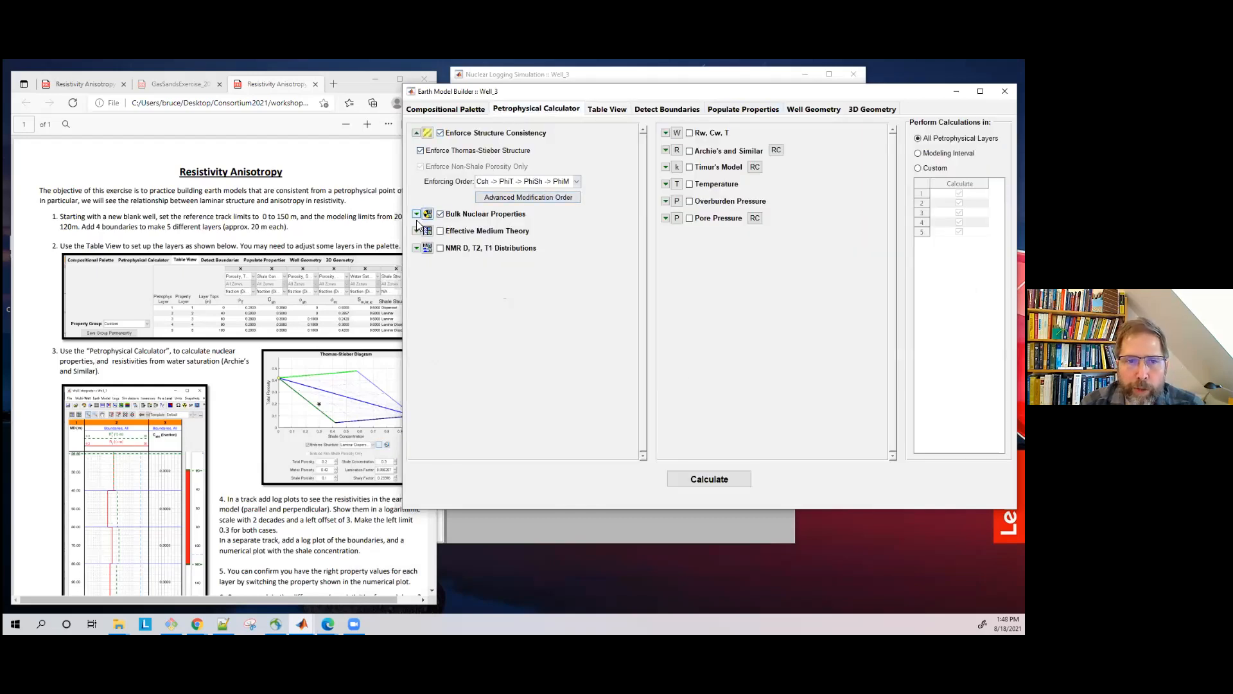
click(715, 477)
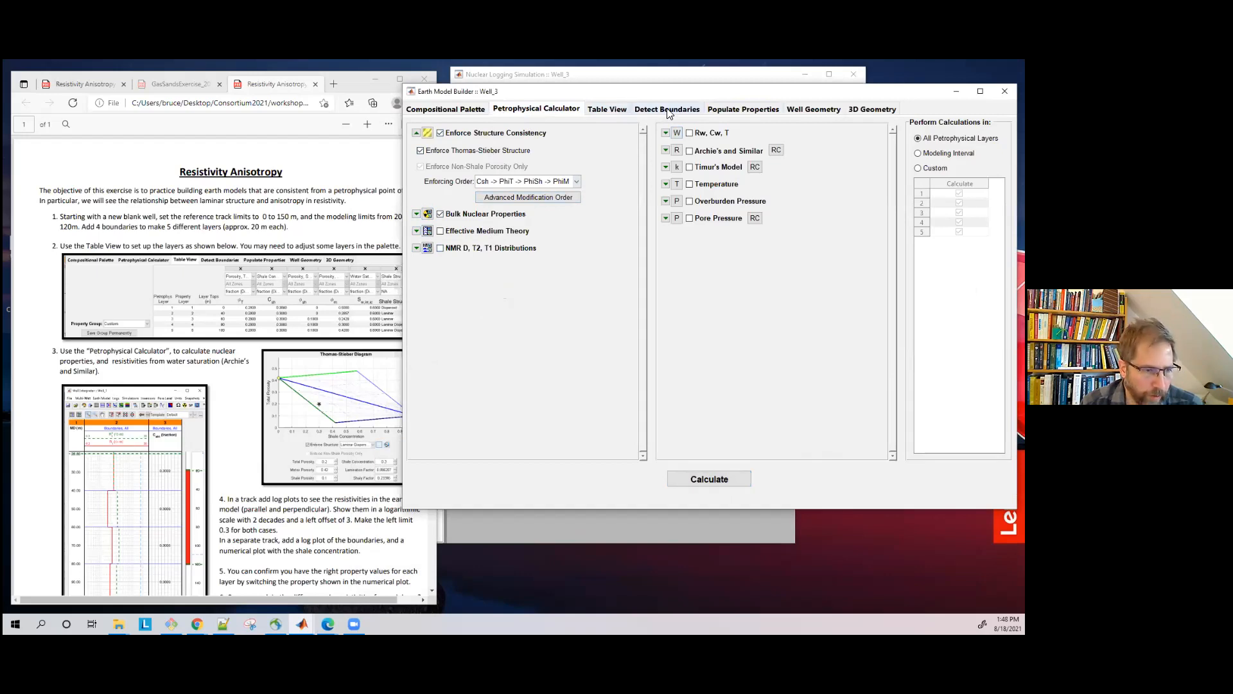
click(608, 110)
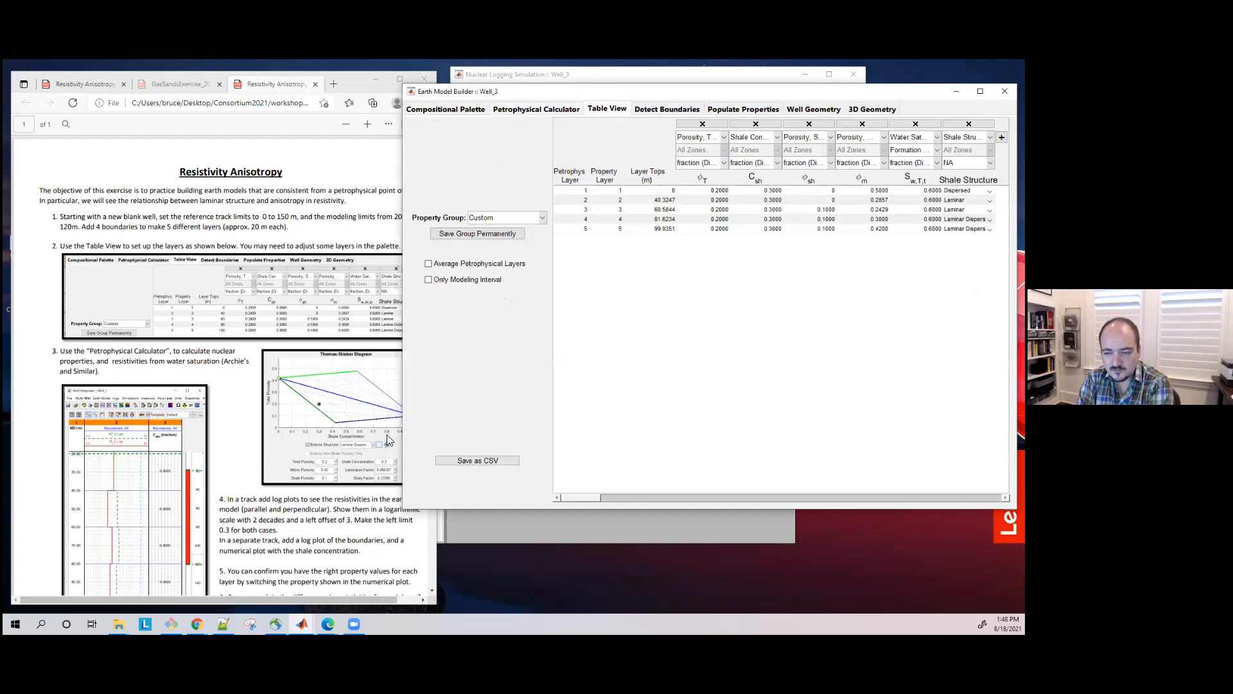
click(344, 235)
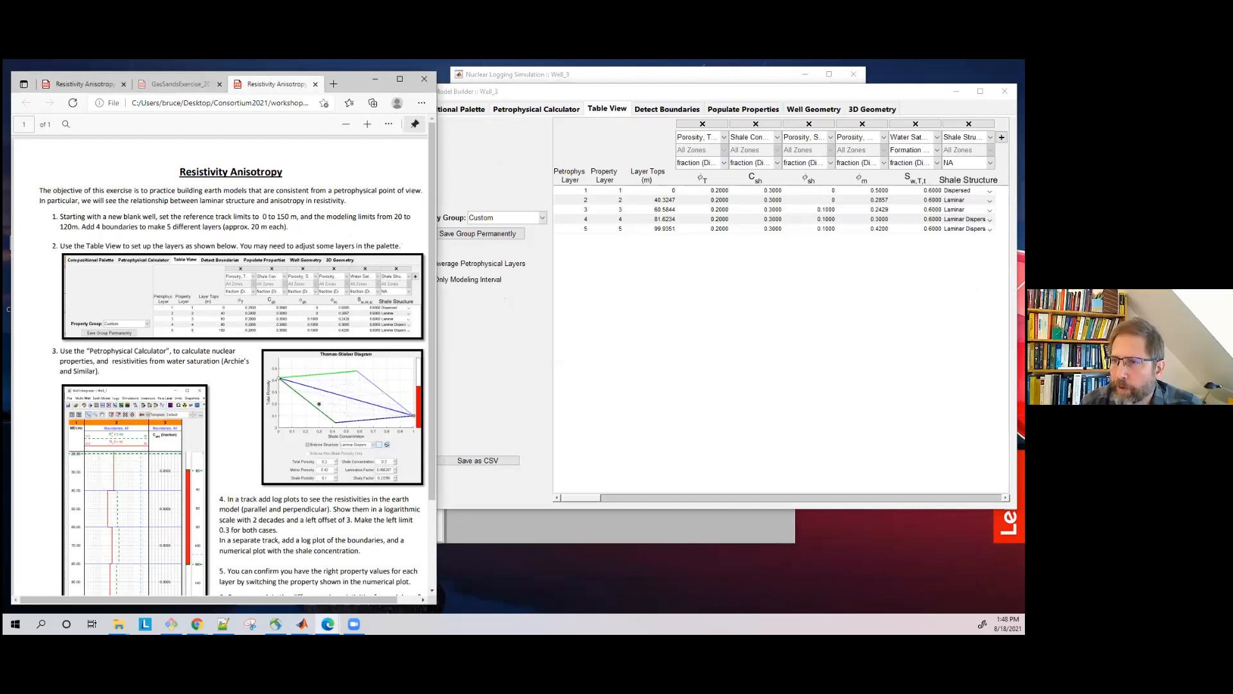
- Try Water Saturation, Irreducible and Water Saturation, Irreducible, Interconnected as the property of the water saturation column
click(937, 137)
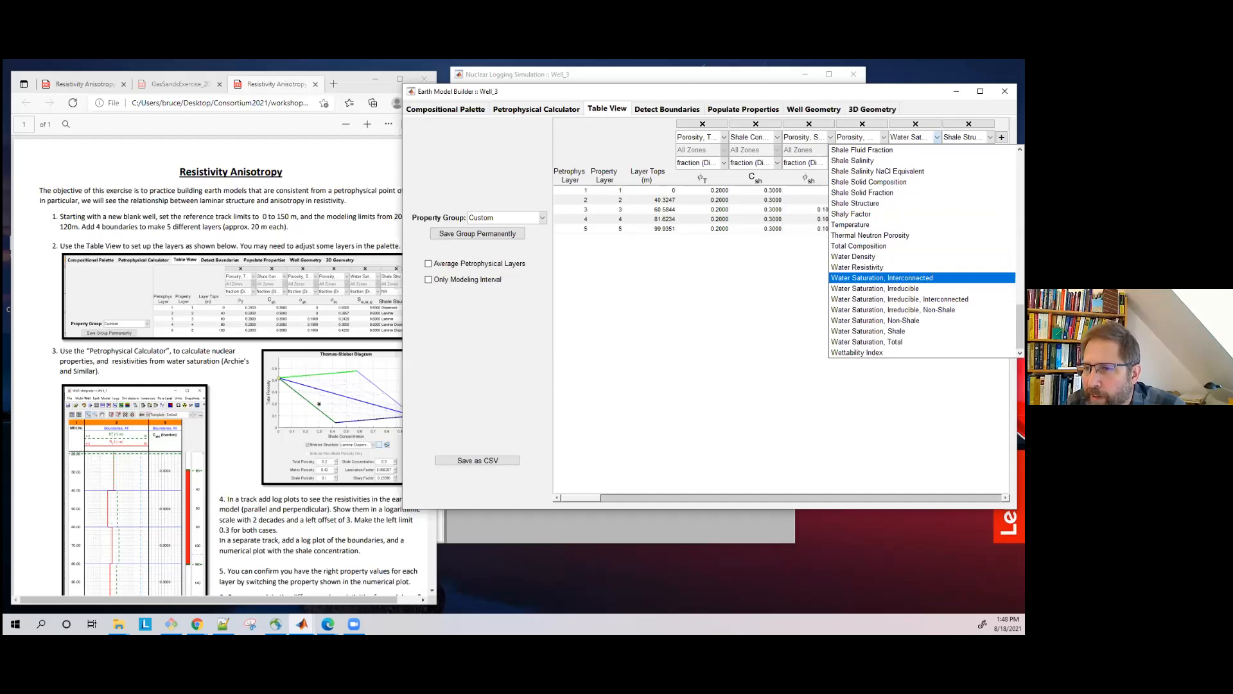
click(875, 289)
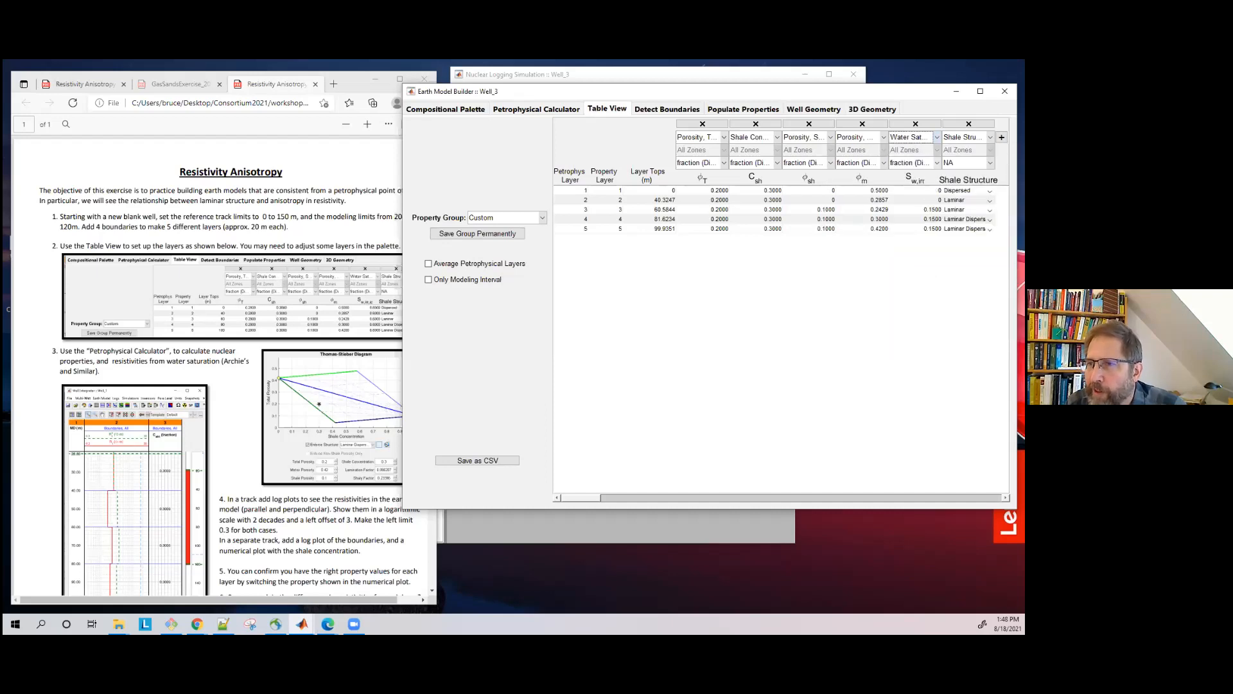
double_click(919, 191)
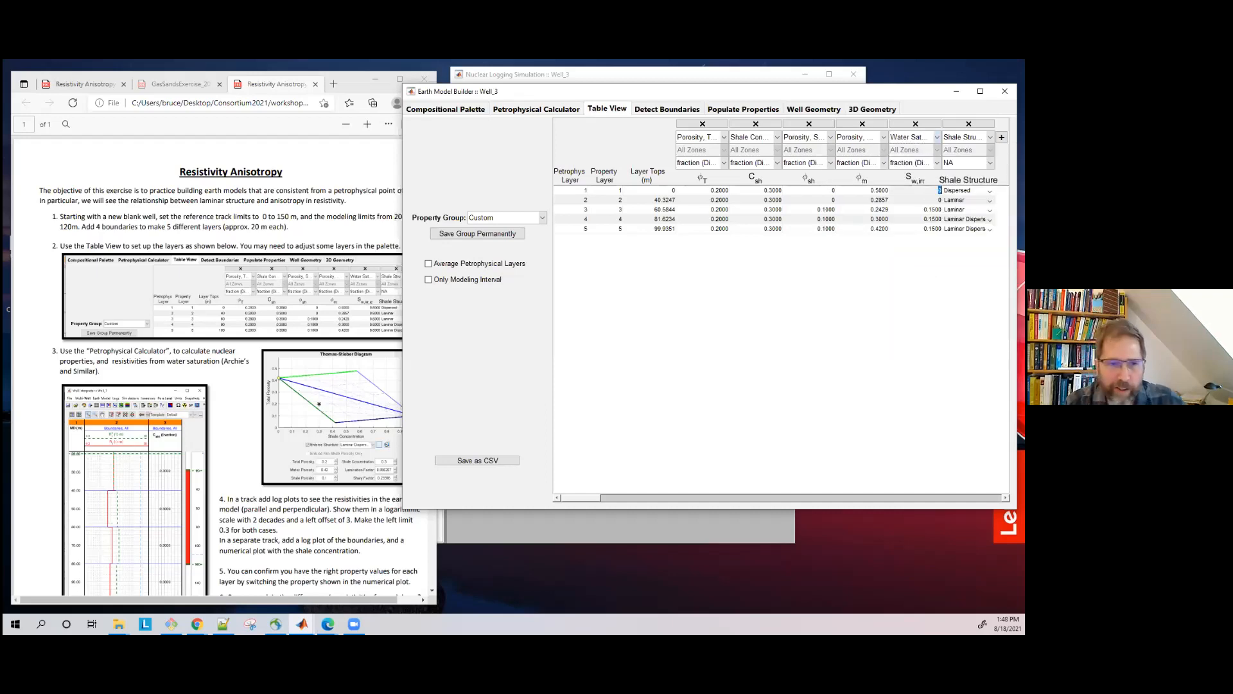
text(.)
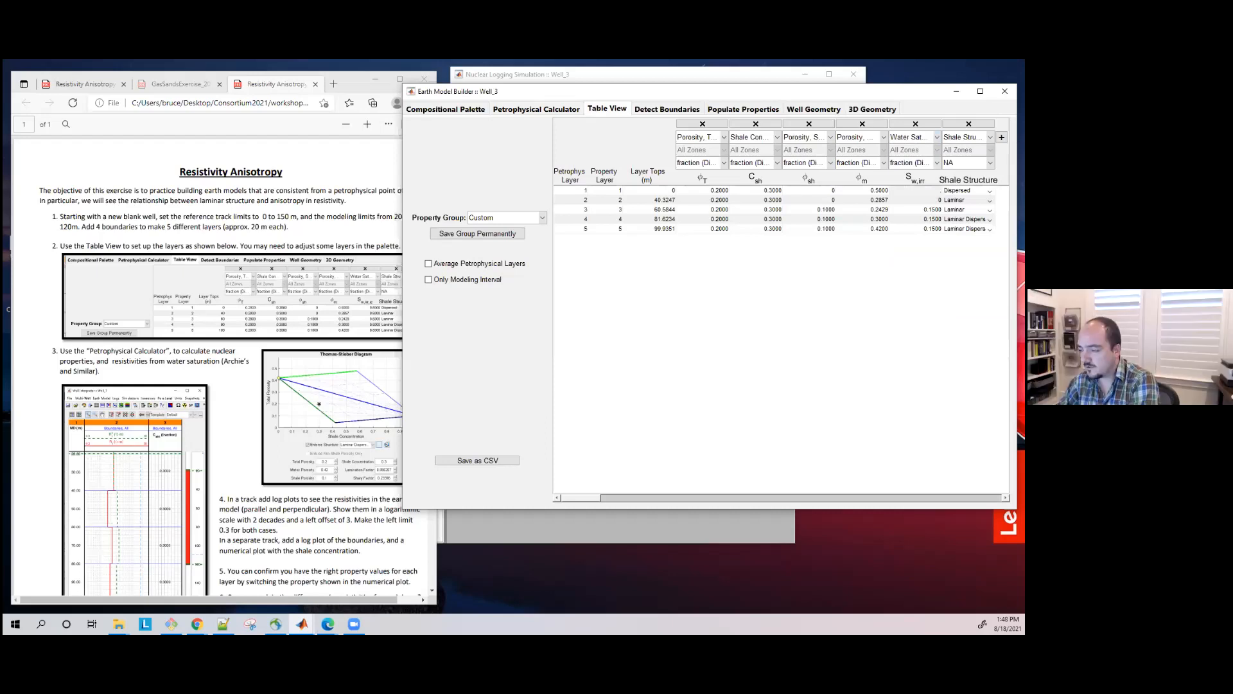
click(379, 240)
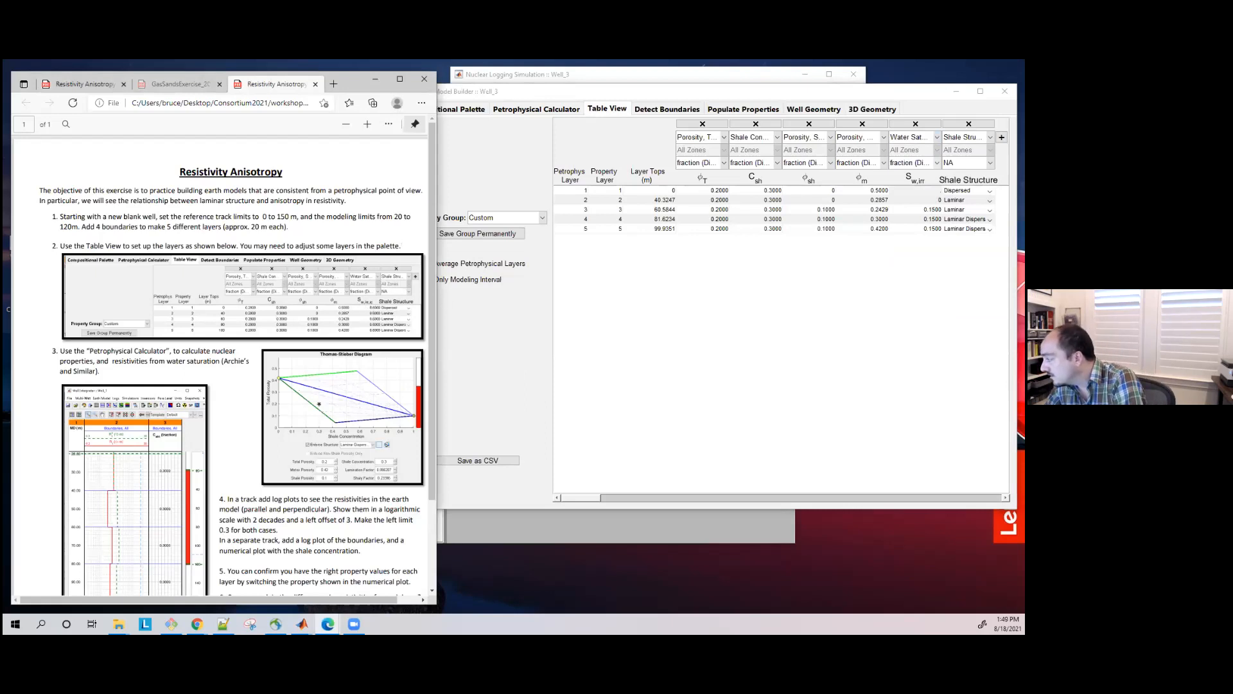
click(937, 137)
click(919, 307)
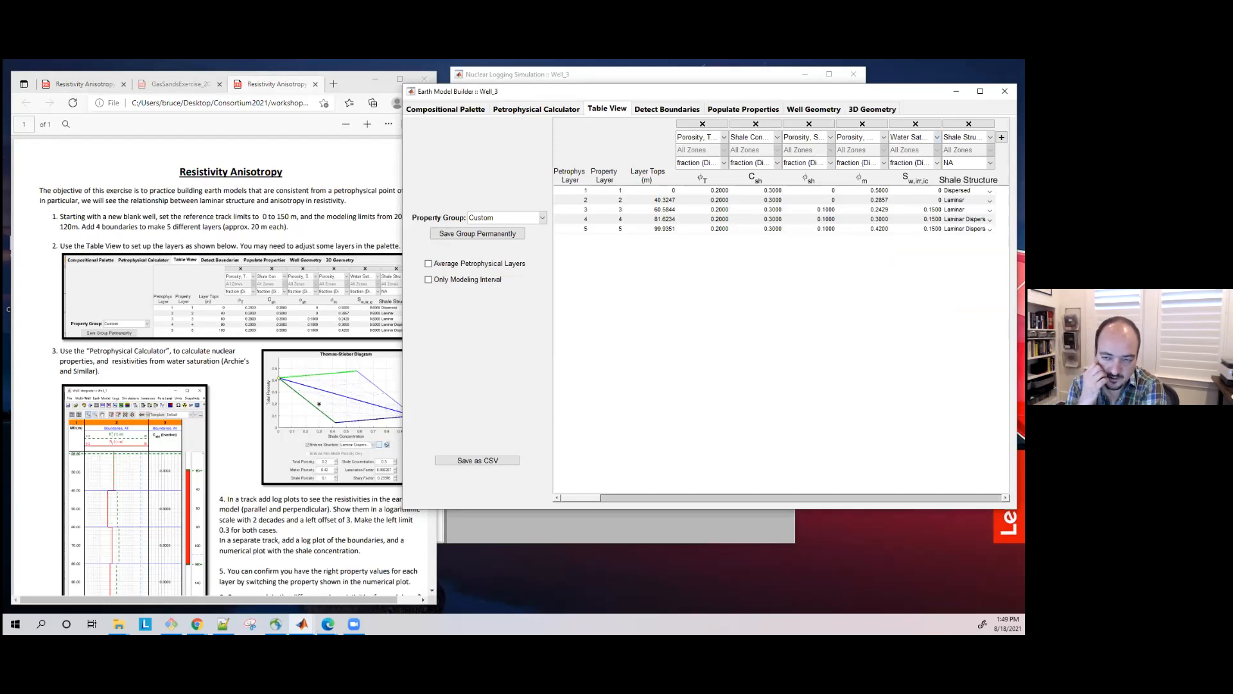
click(937, 137)
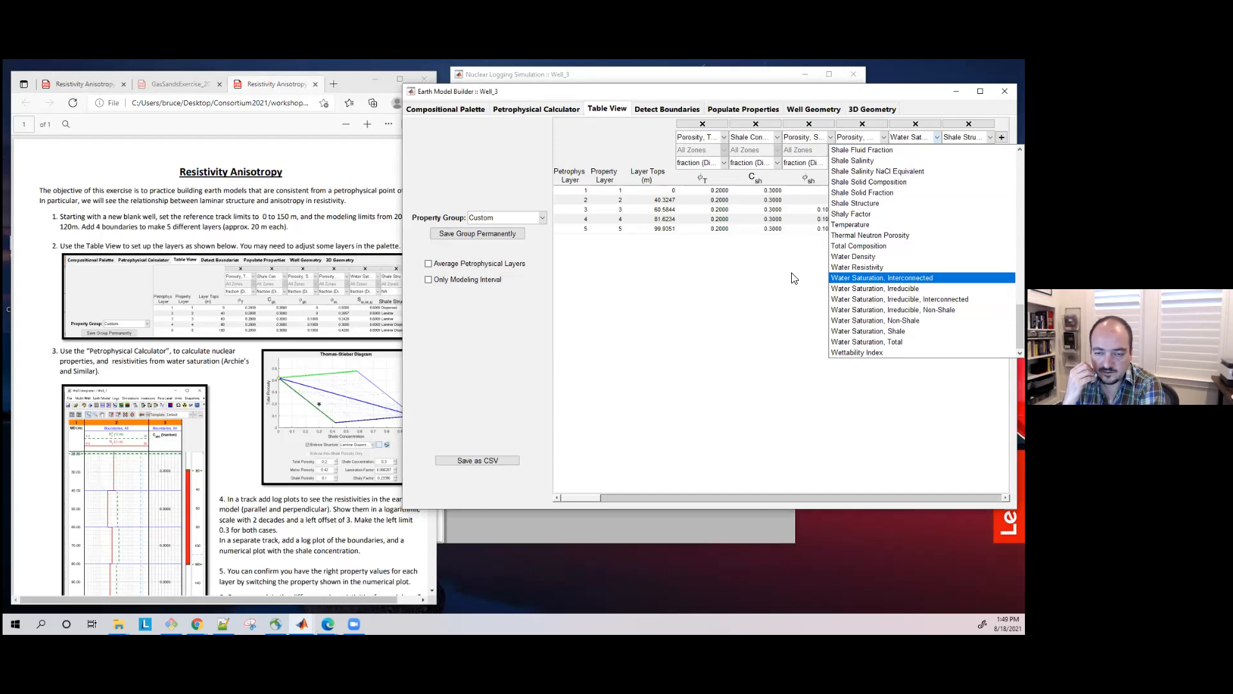
click(755, 274)
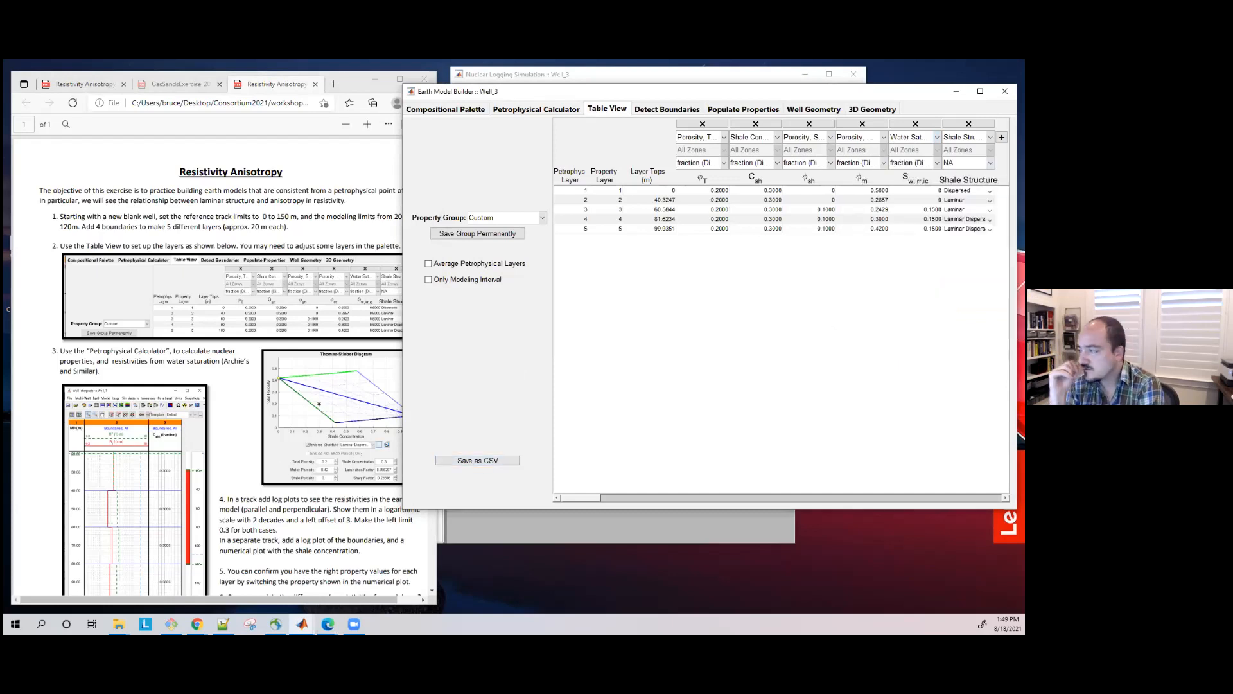
- Change the water saturation column to Water Saturation, Interconnected, and check it against the exercise sheet
click(937, 137)
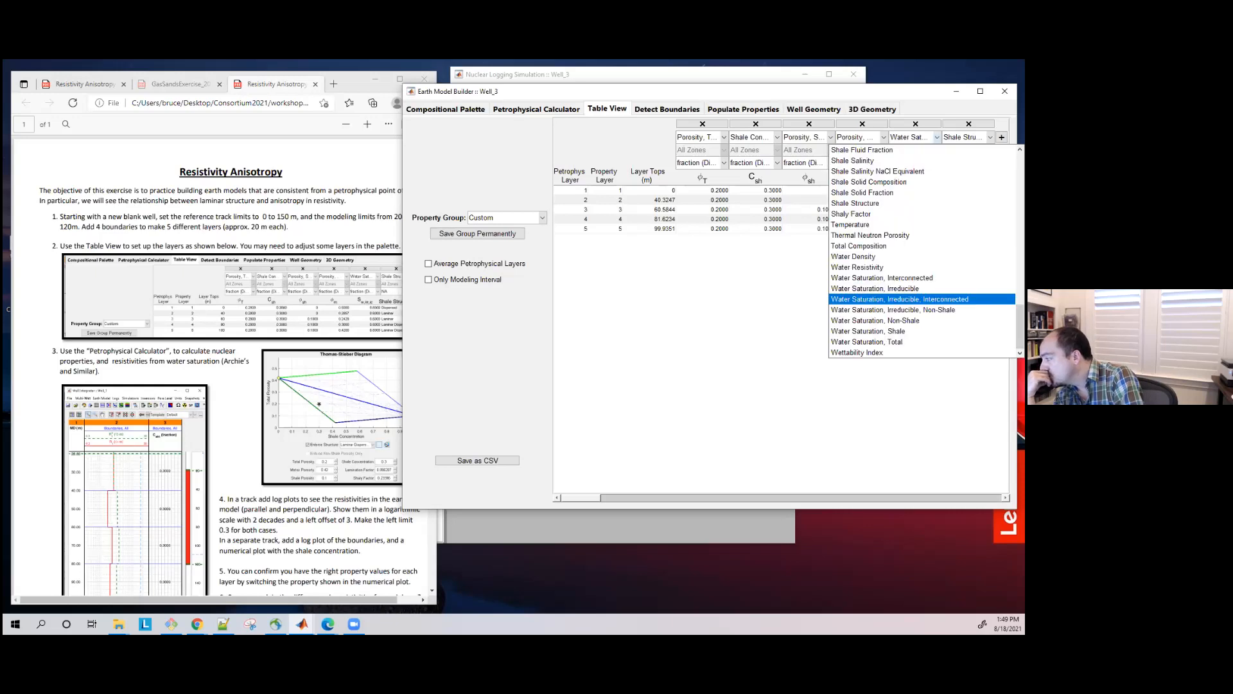
click(902, 277)
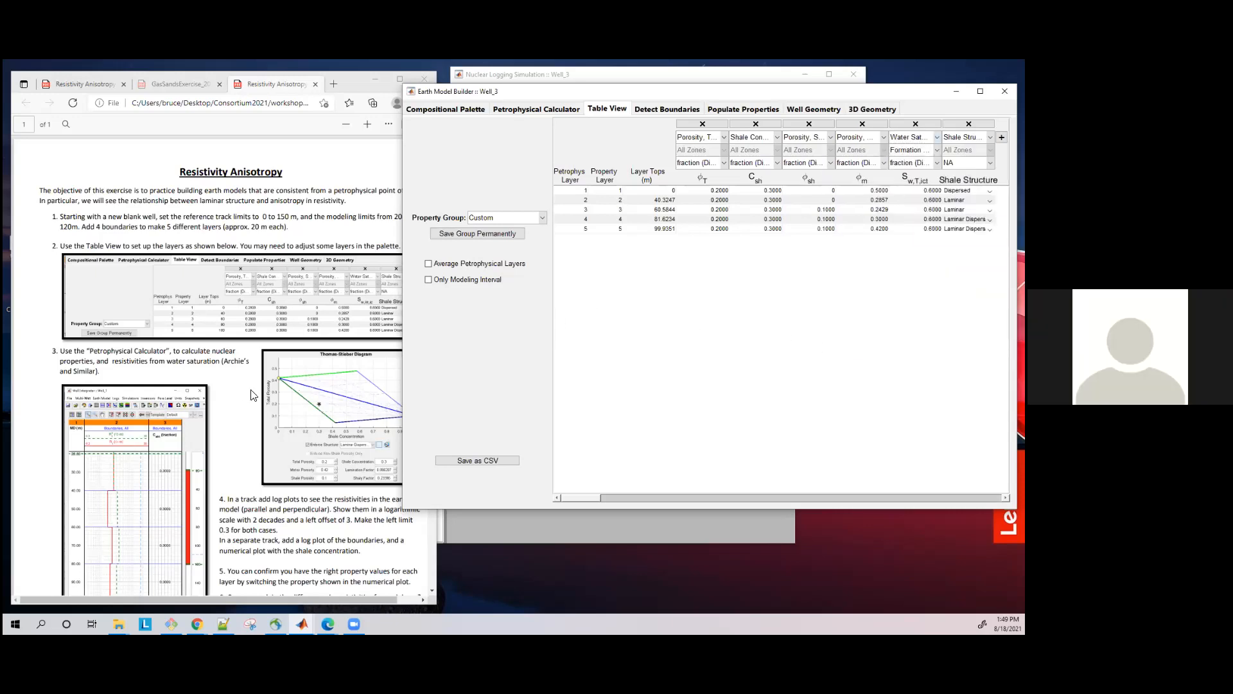
click(198, 364)
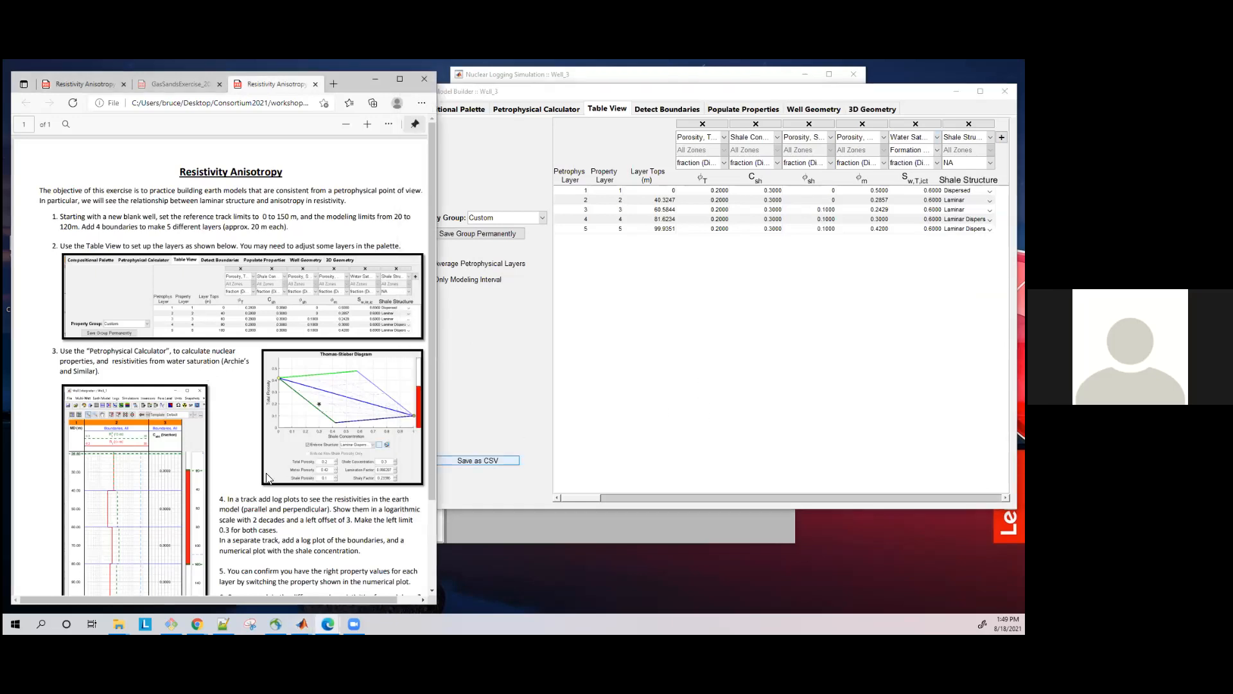
click(639, 357)
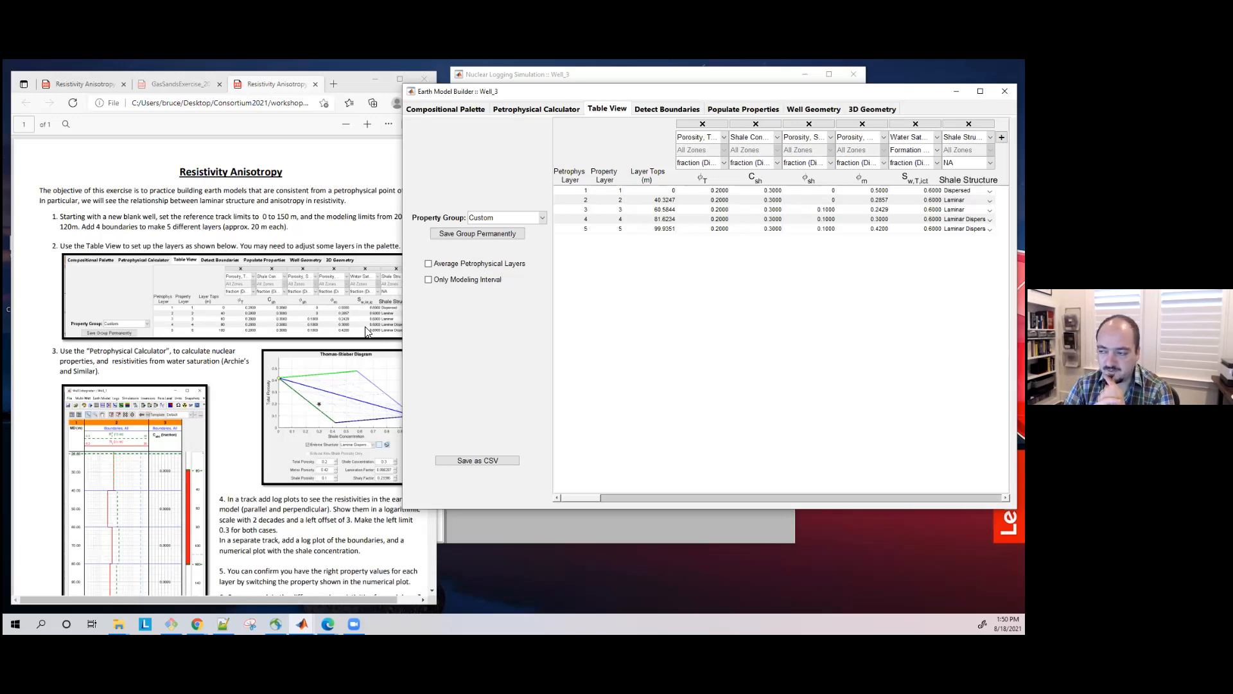
- Inspect the Thomas-Stieber structure and compositions of petrophysical layers 1 and 3
click(448, 110)
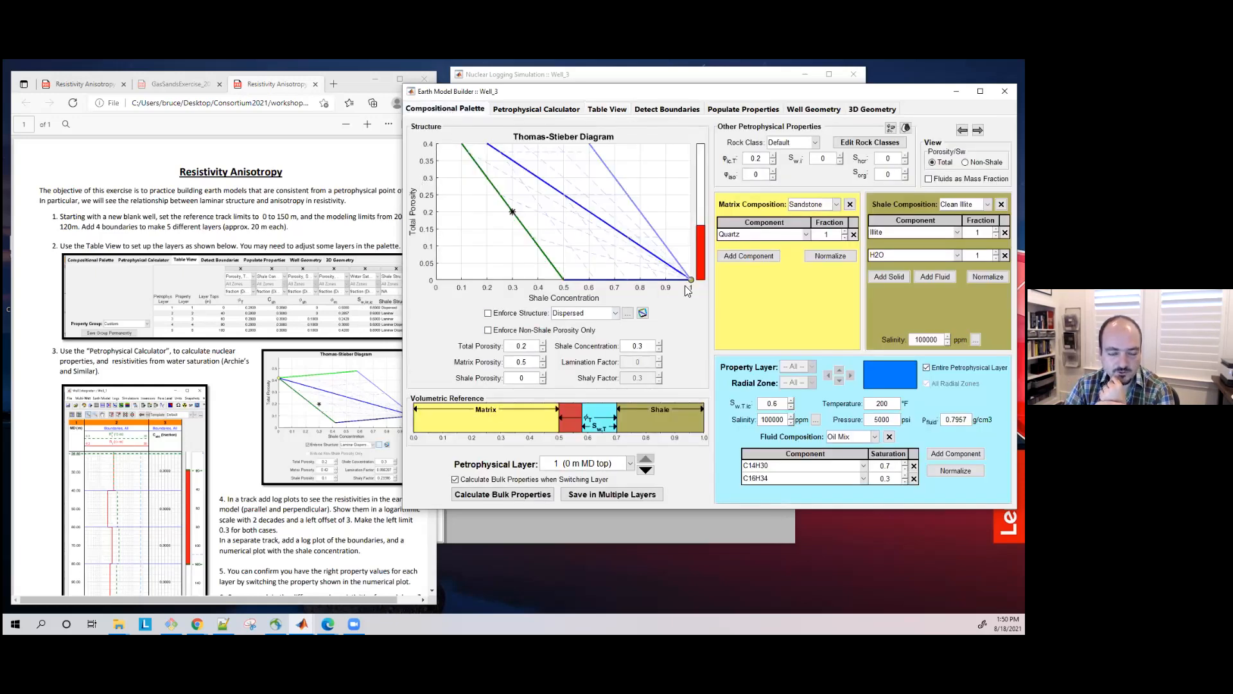
click(630, 464)
click(587, 507)
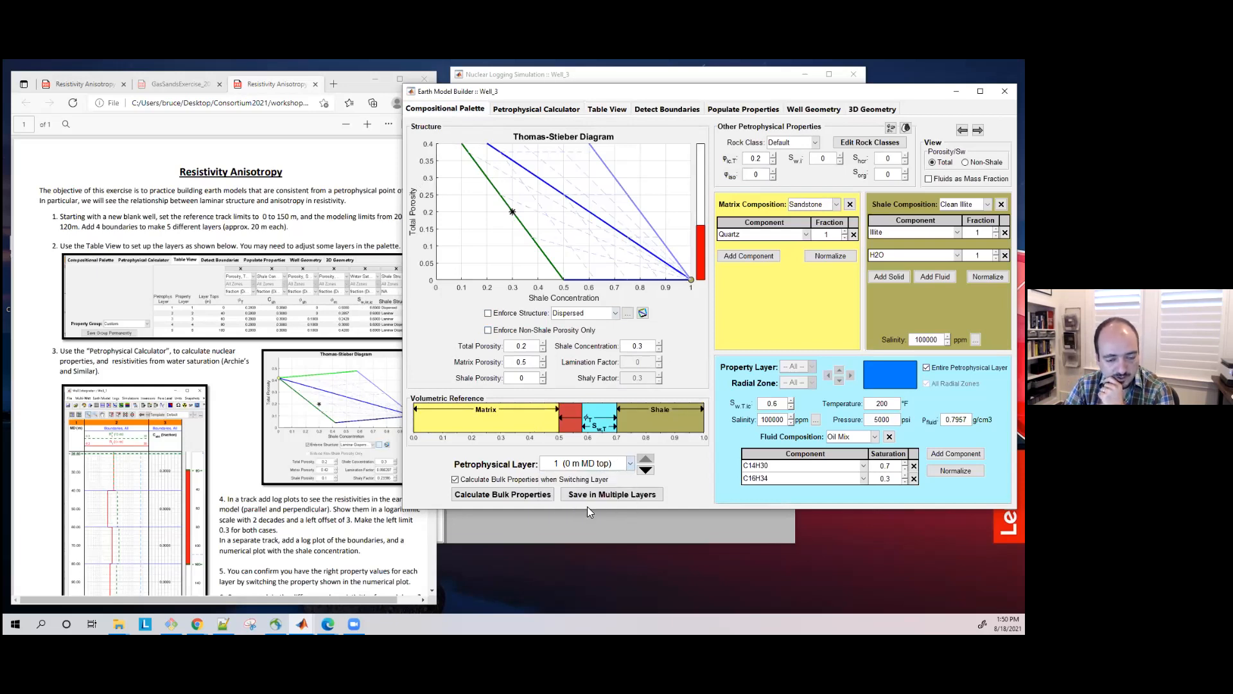
click(533, 111)
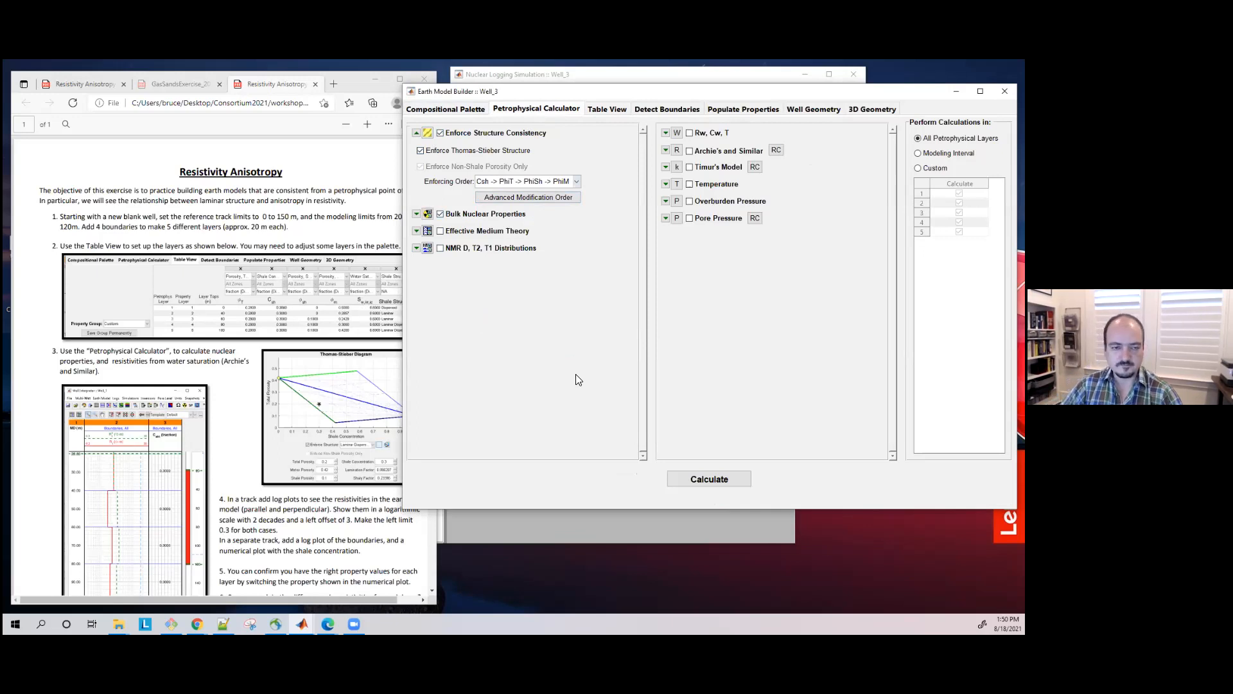
click(449, 112)
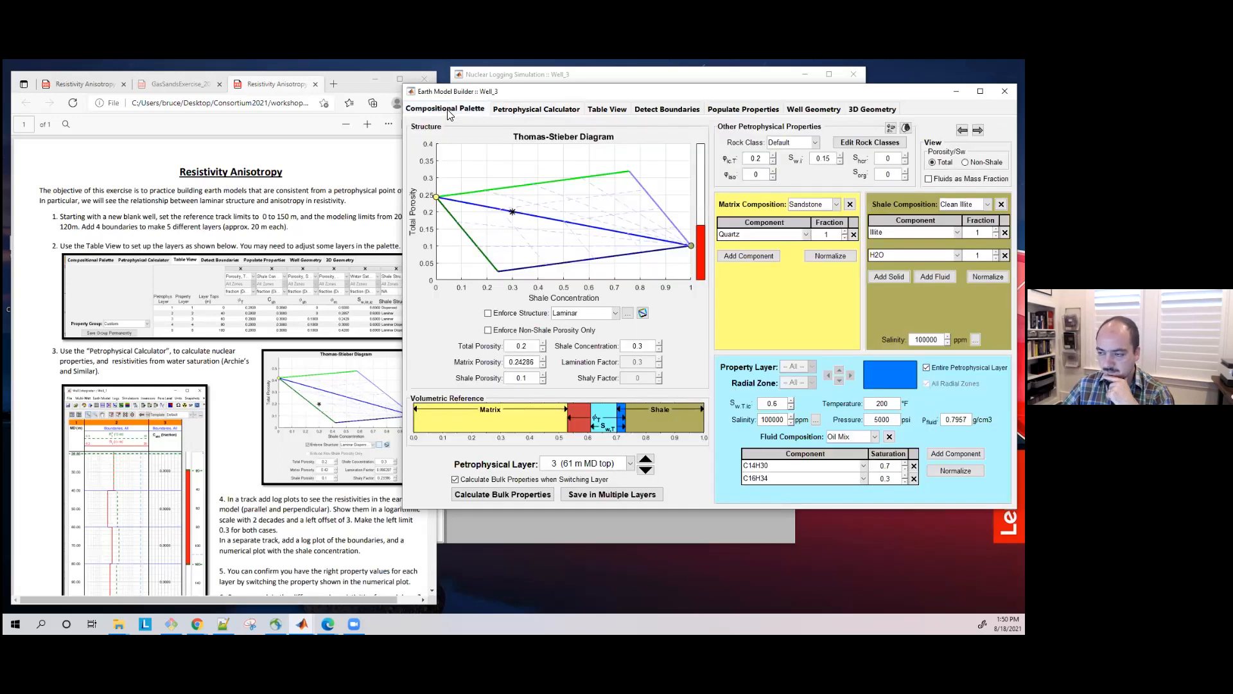
- Calculate only Archie's and Similar resistivities from water saturation for all petrophysical layers, with structure consistency and Bulk Nuclear Properties disabled
click(548, 113)
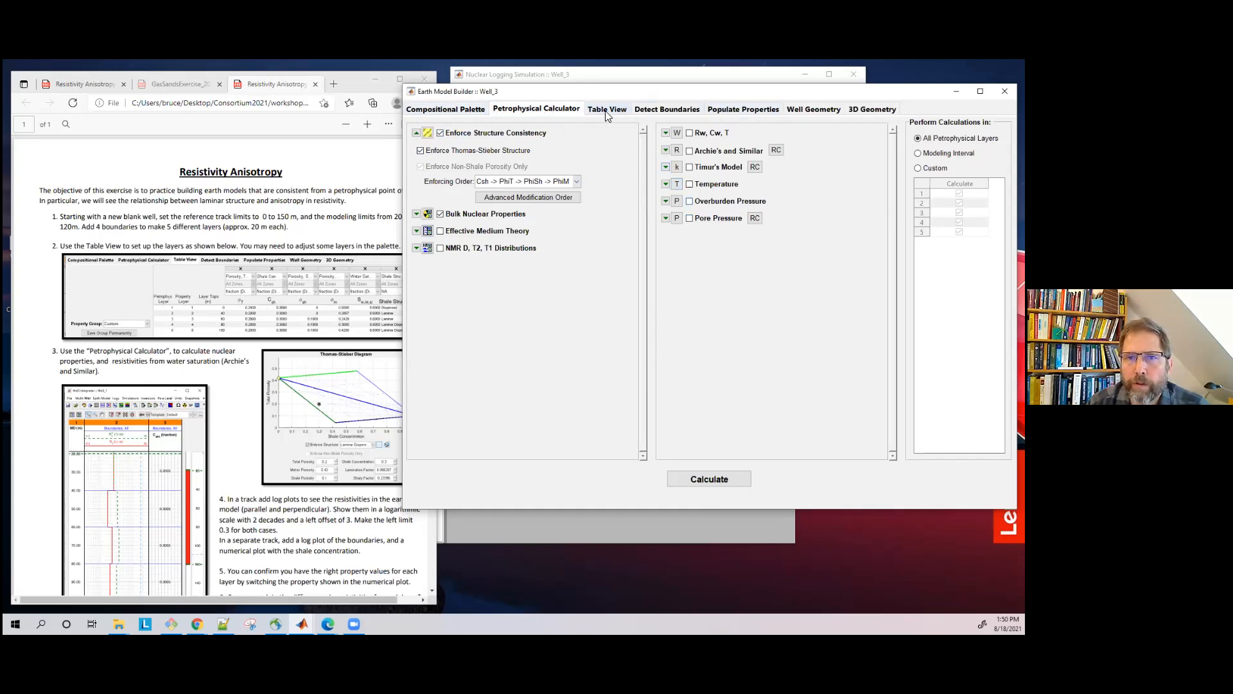
click(441, 133)
click(441, 214)
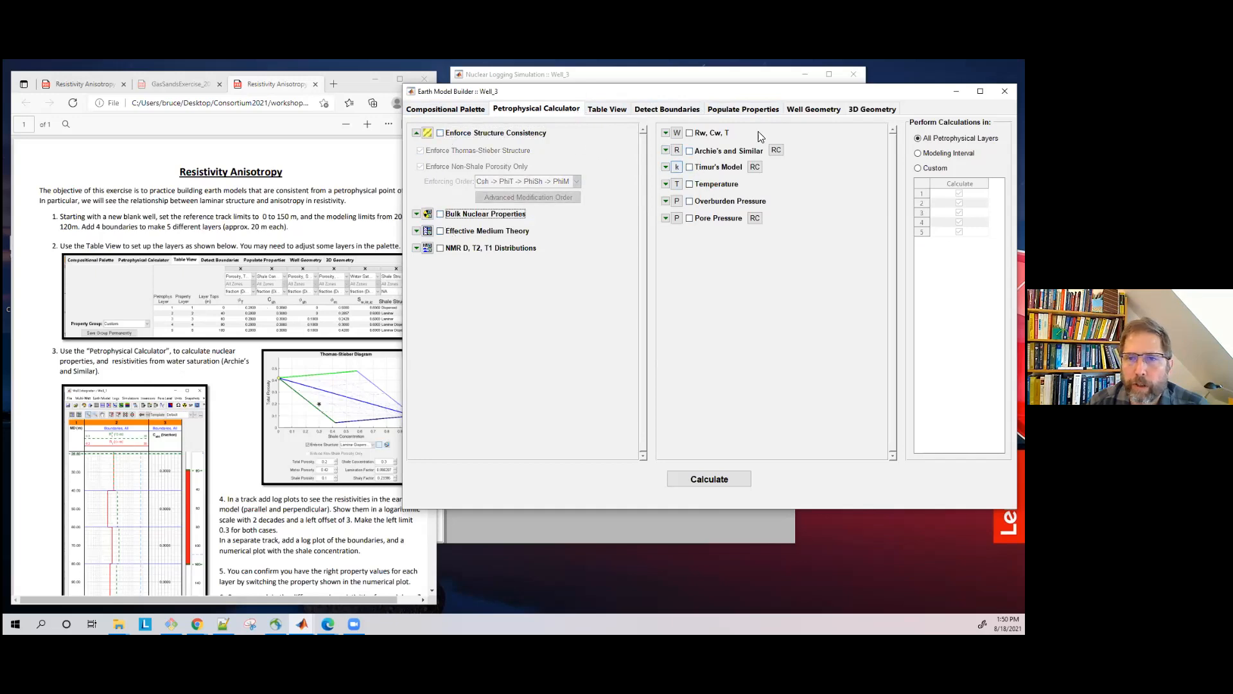
click(665, 150)
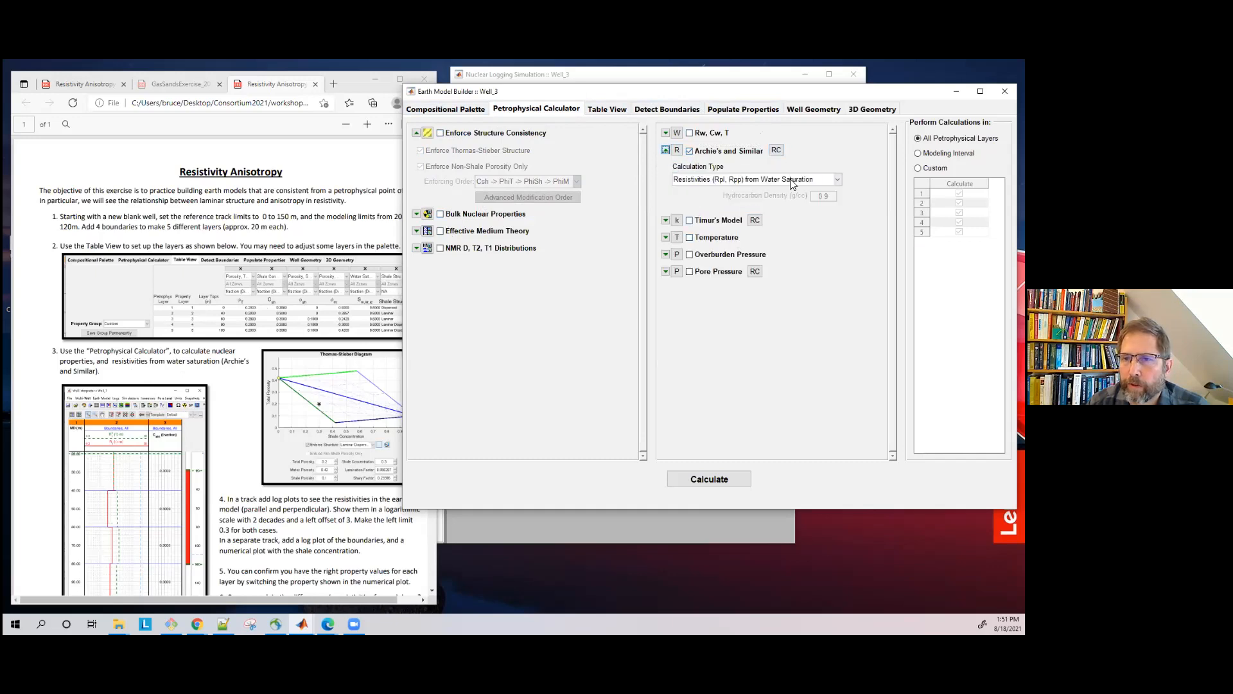
click(720, 482)
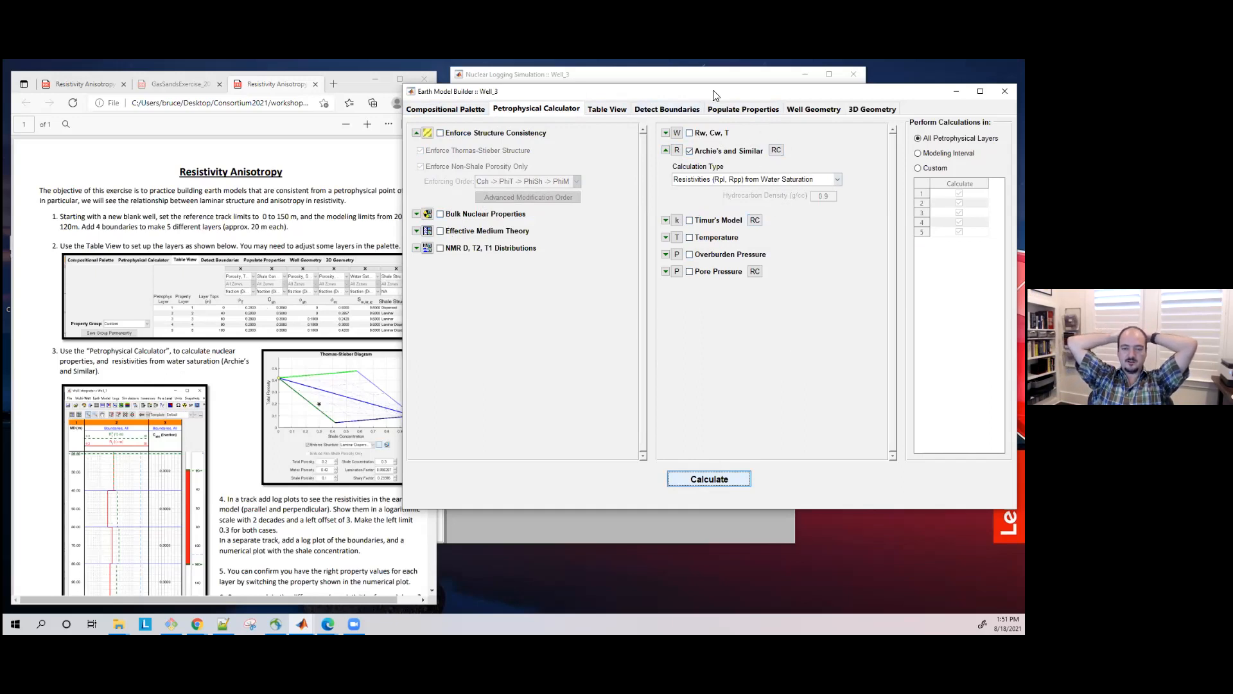
- Review the rock classes for Archie's and Similar models and read the Juhasz resistivity equation with its detailed description
click(776, 149)
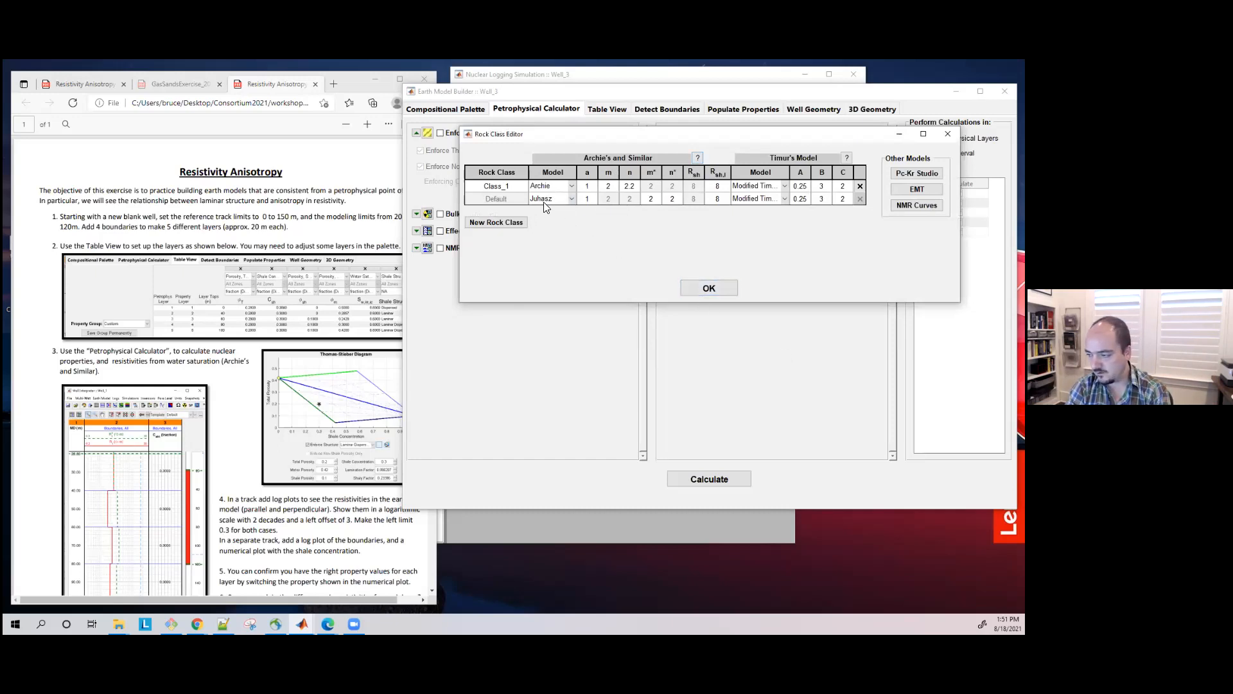
click(697, 157)
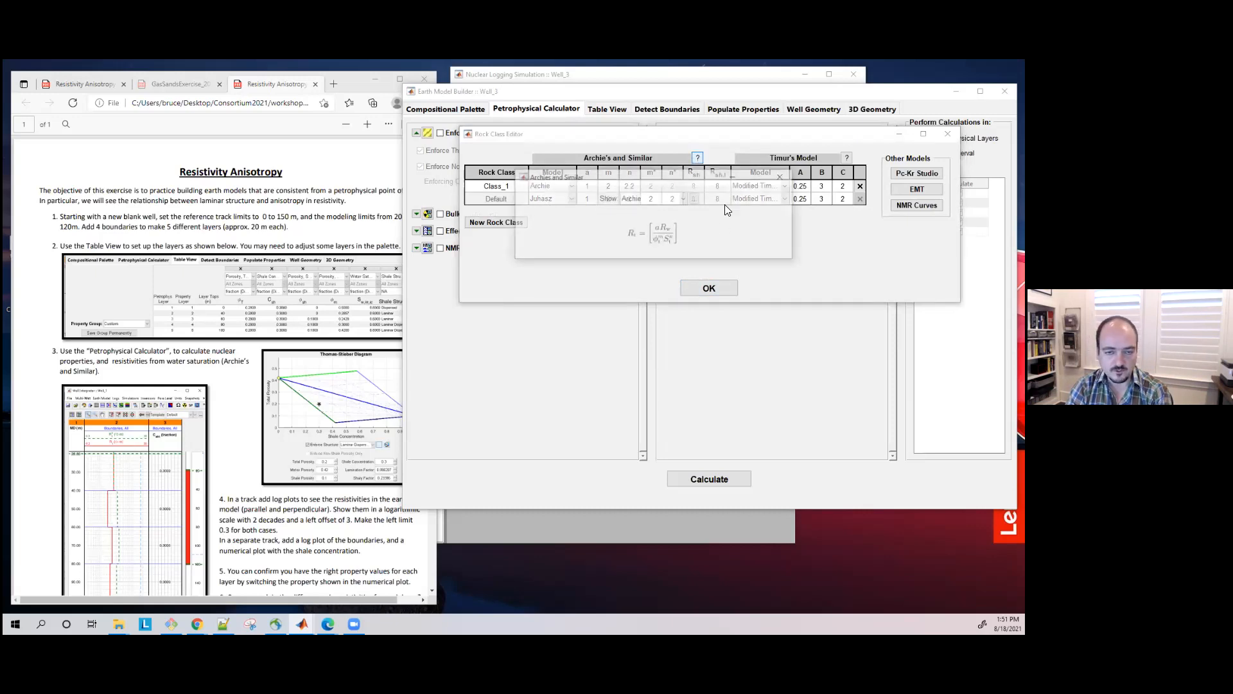
click(659, 204)
click(665, 265)
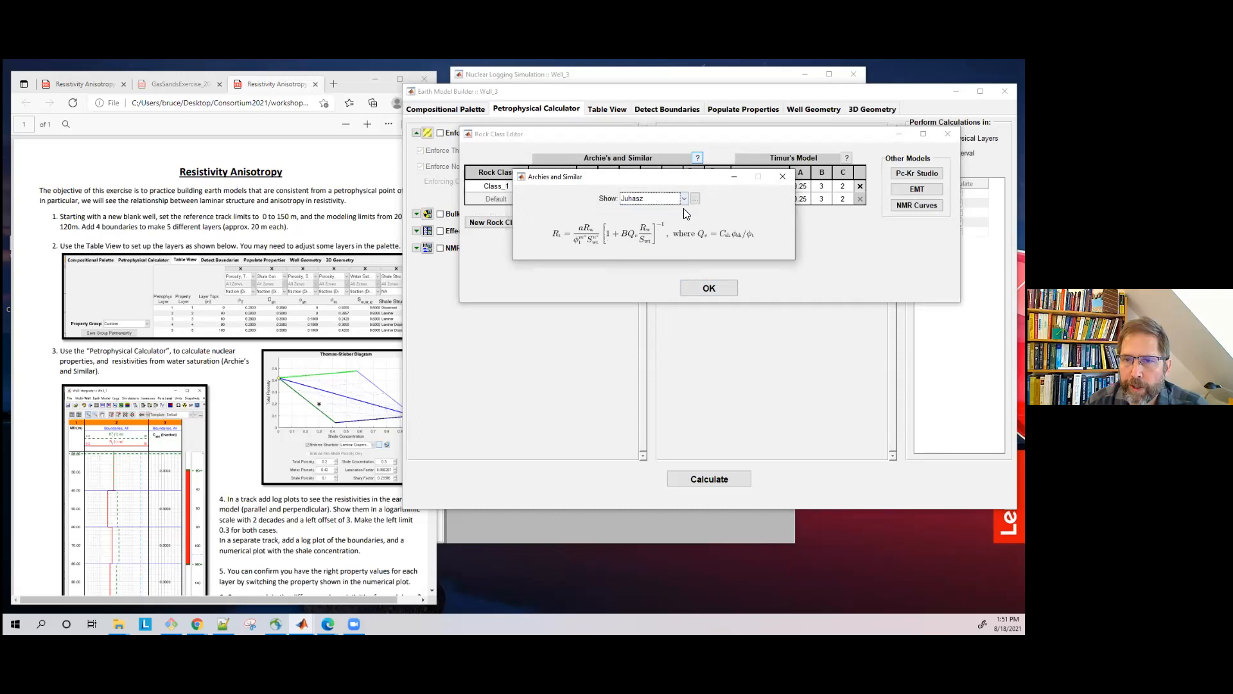
click(695, 199)
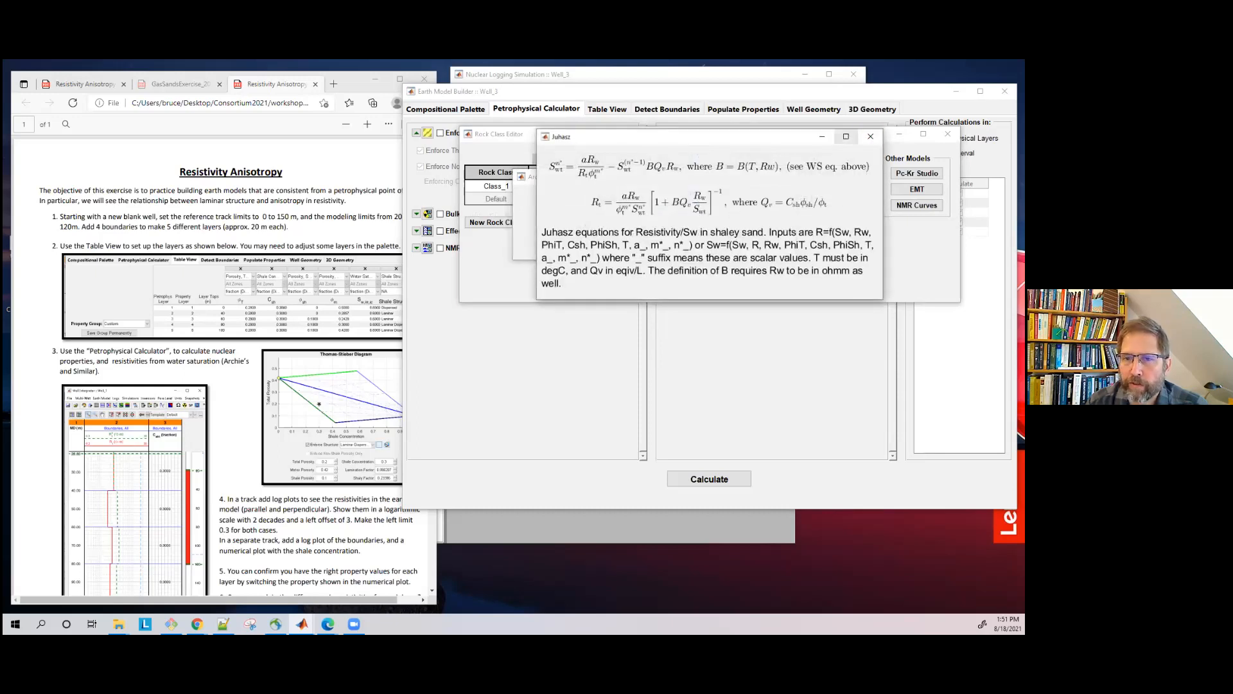
click(845, 136)
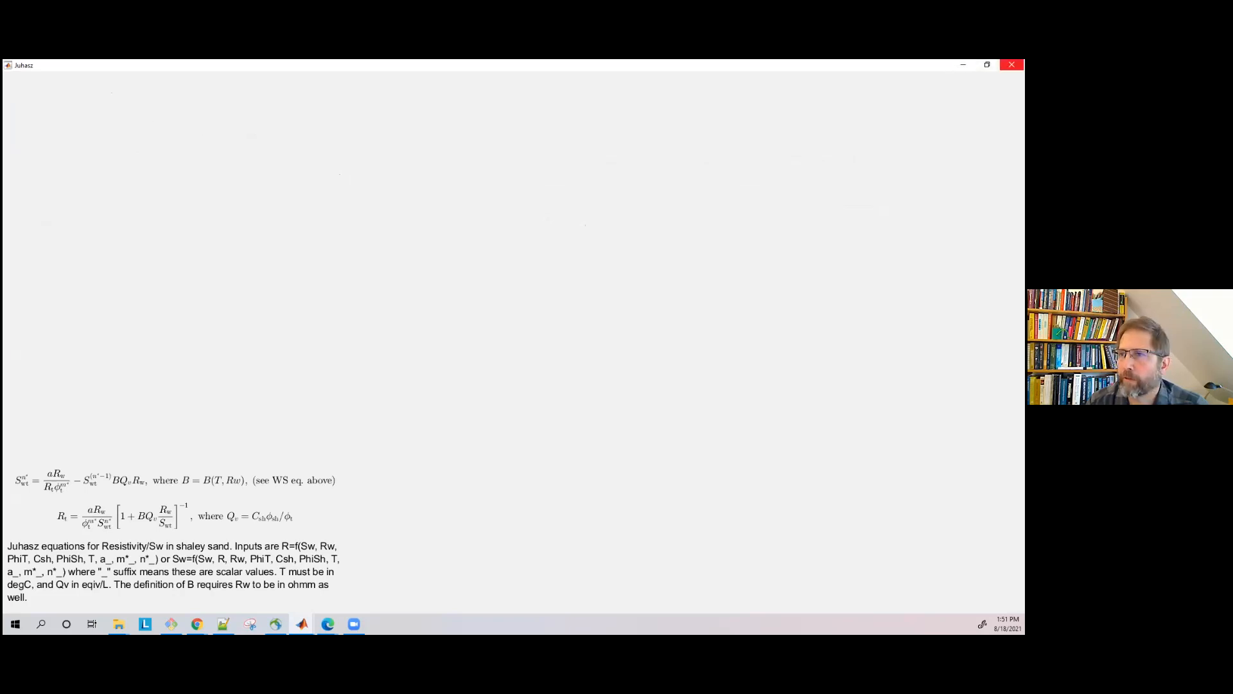
click(987, 65)
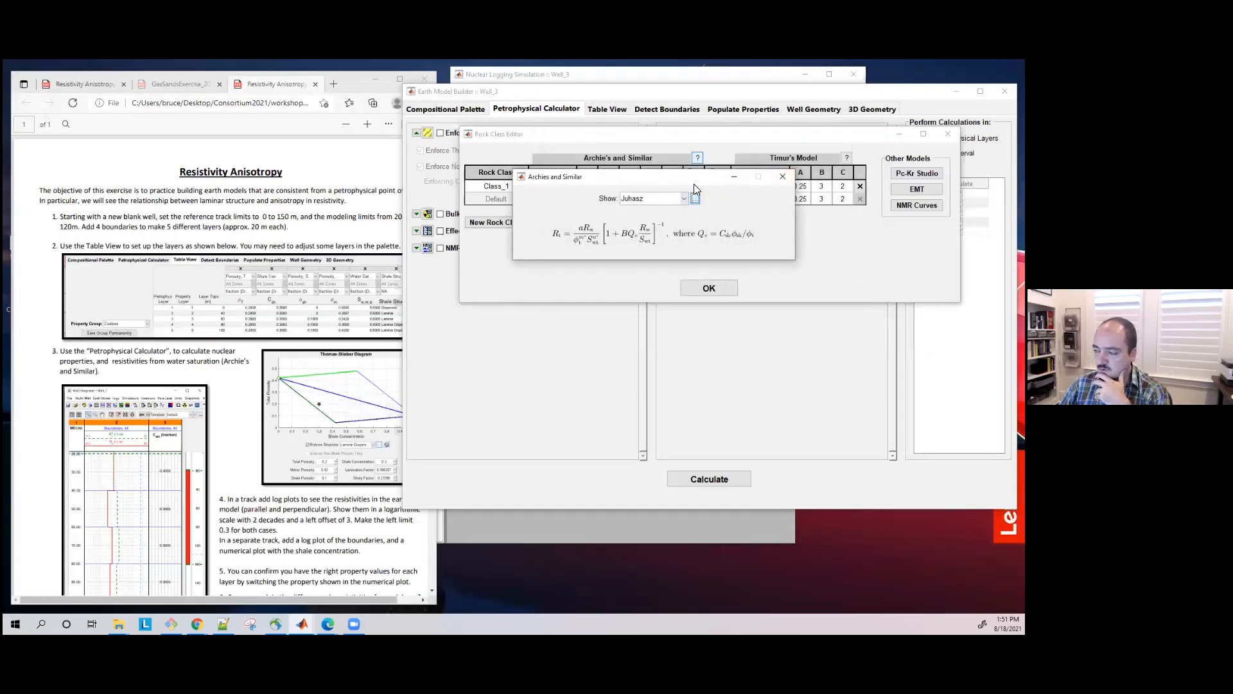
drag(693, 184, 675, 263)
click(762, 258)
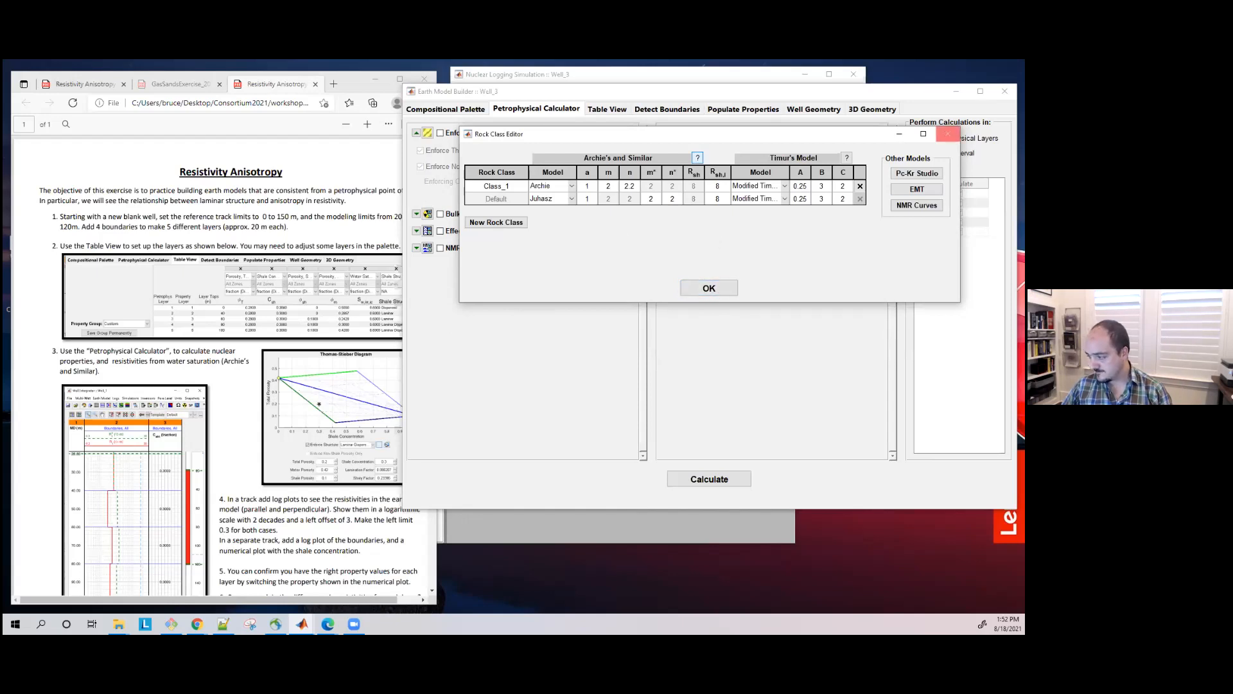
click(947, 134)
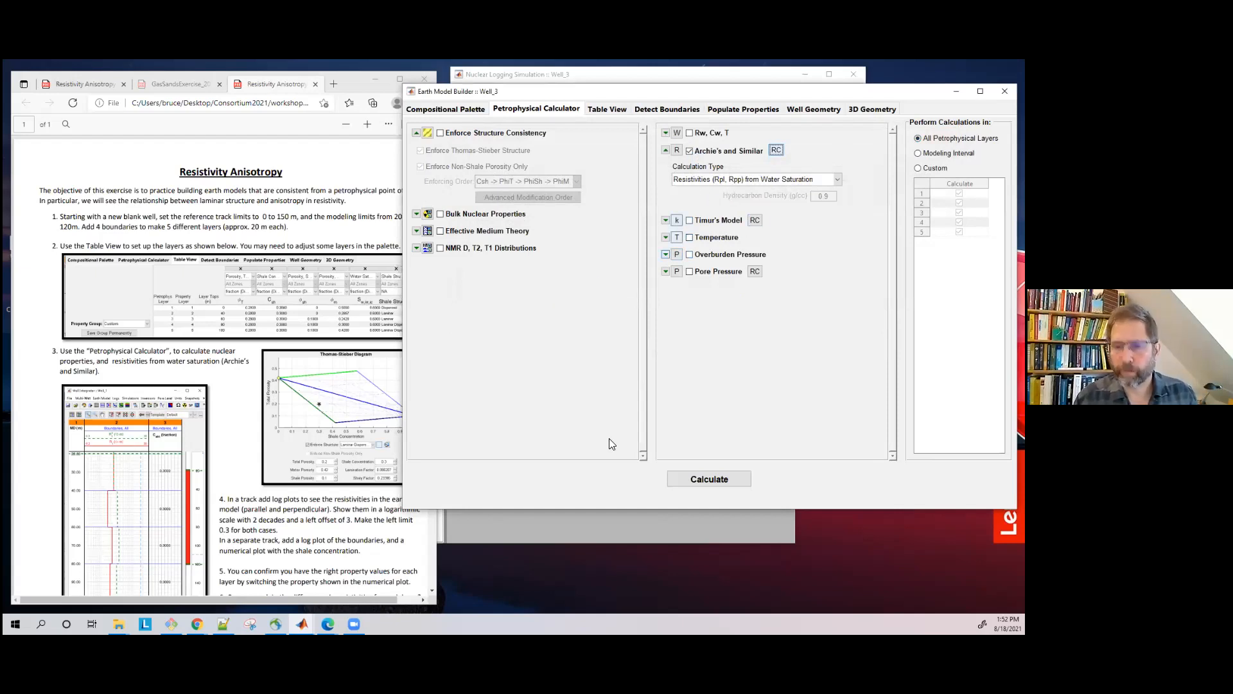
- Add earth model plots of Resistivity (Parallel or Homogeneous) and Resistivity (Perpendicular) to track 2 of Well_3
click(605, 77)
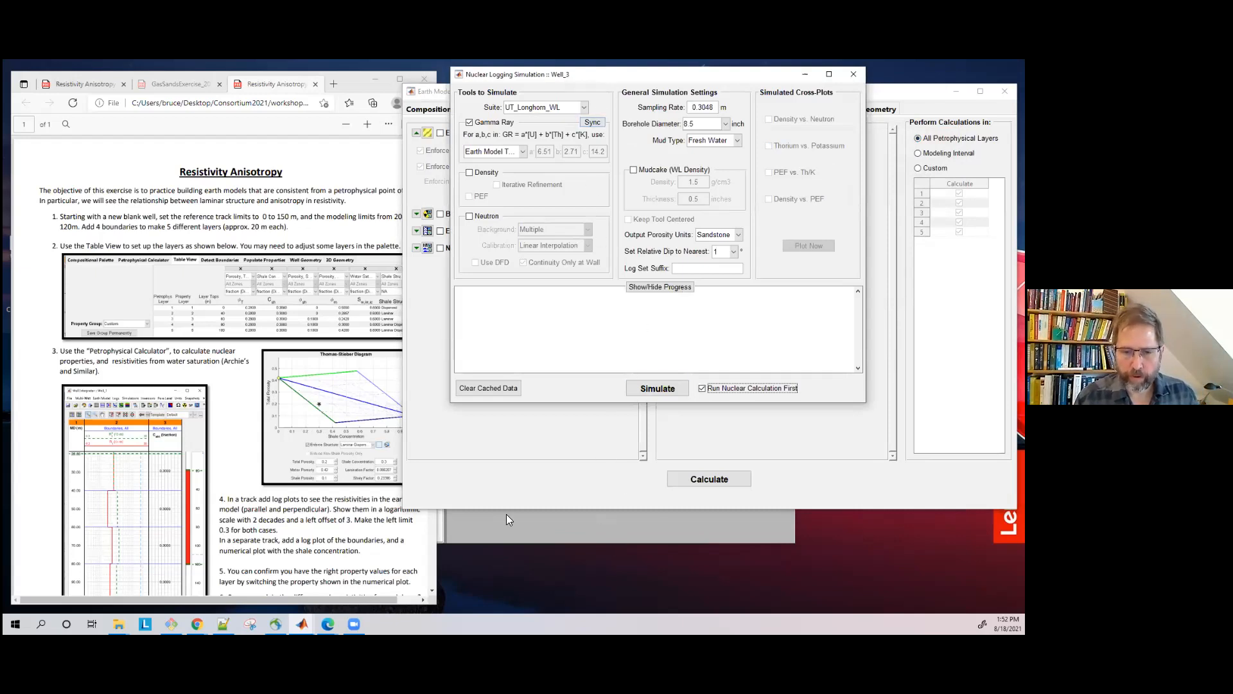
click(539, 544)
double_click(301, 213)
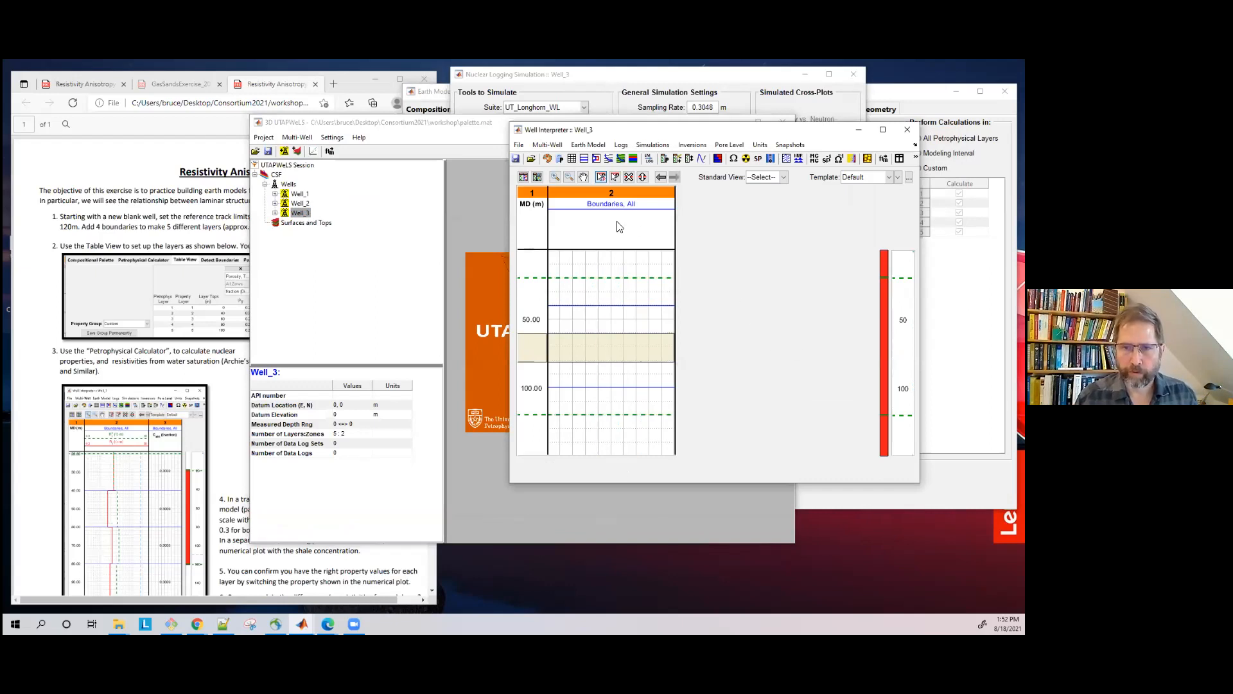
double_click(618, 223)
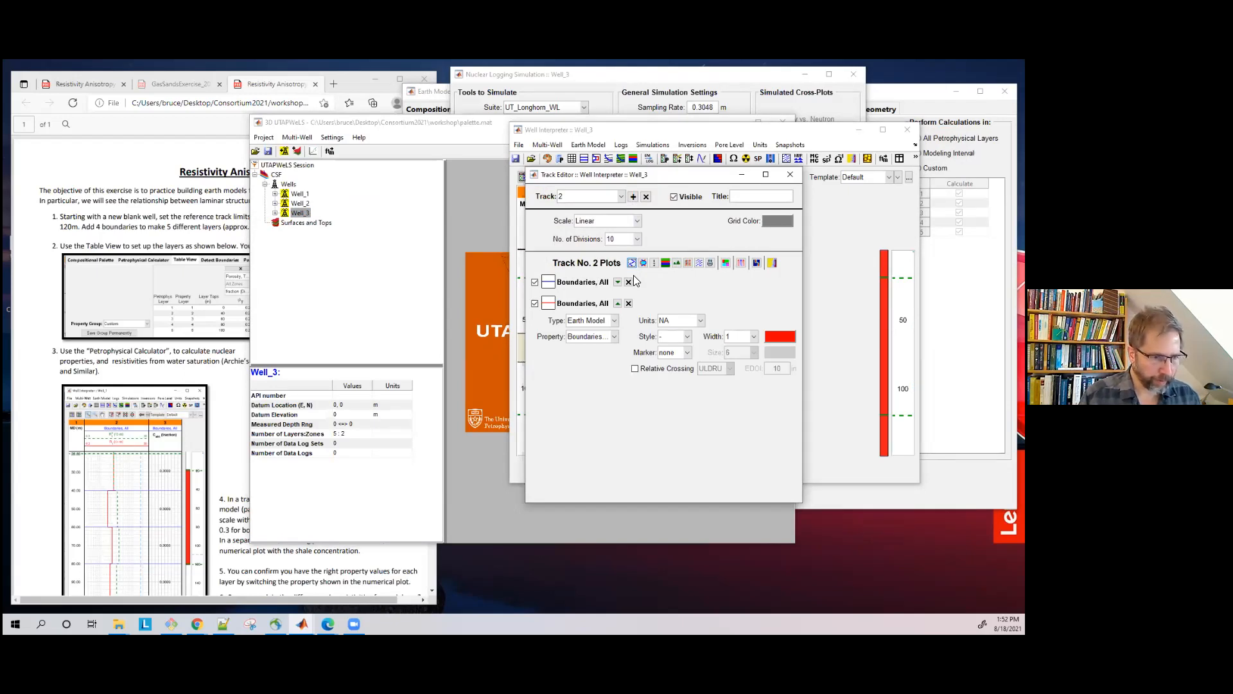
click(598, 336)
scroll(658, 416, down, 5)
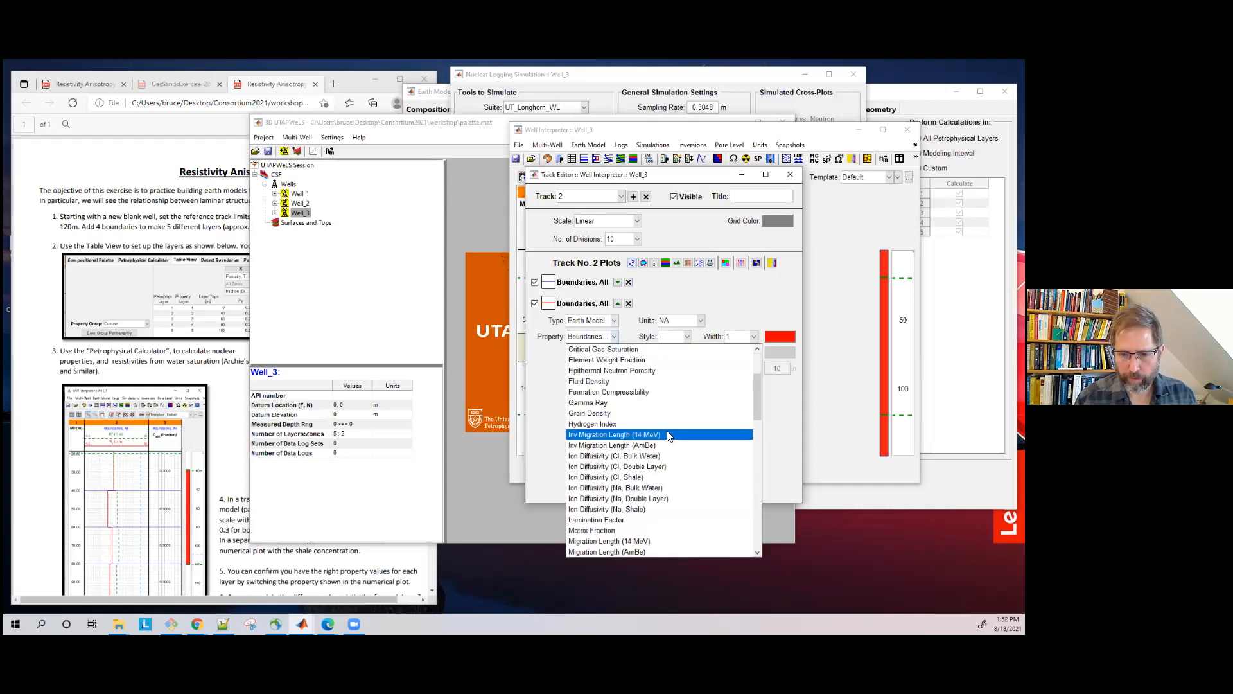
scroll(659, 416, down, 6)
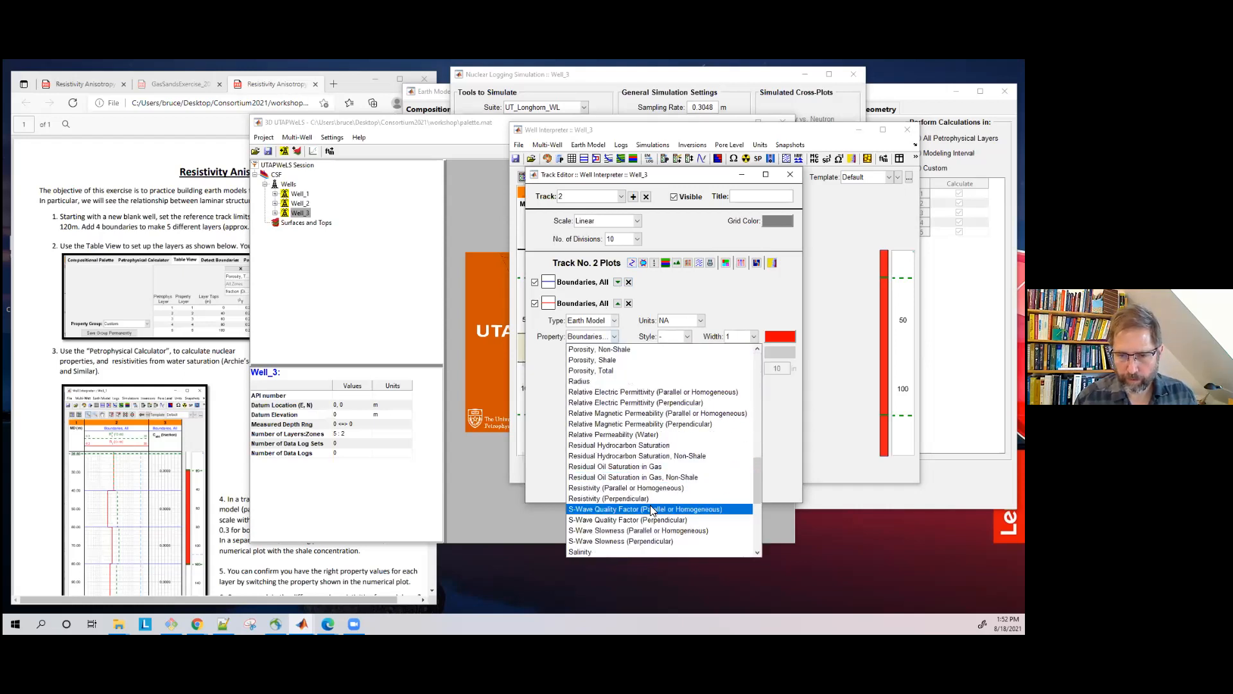
click(644, 488)
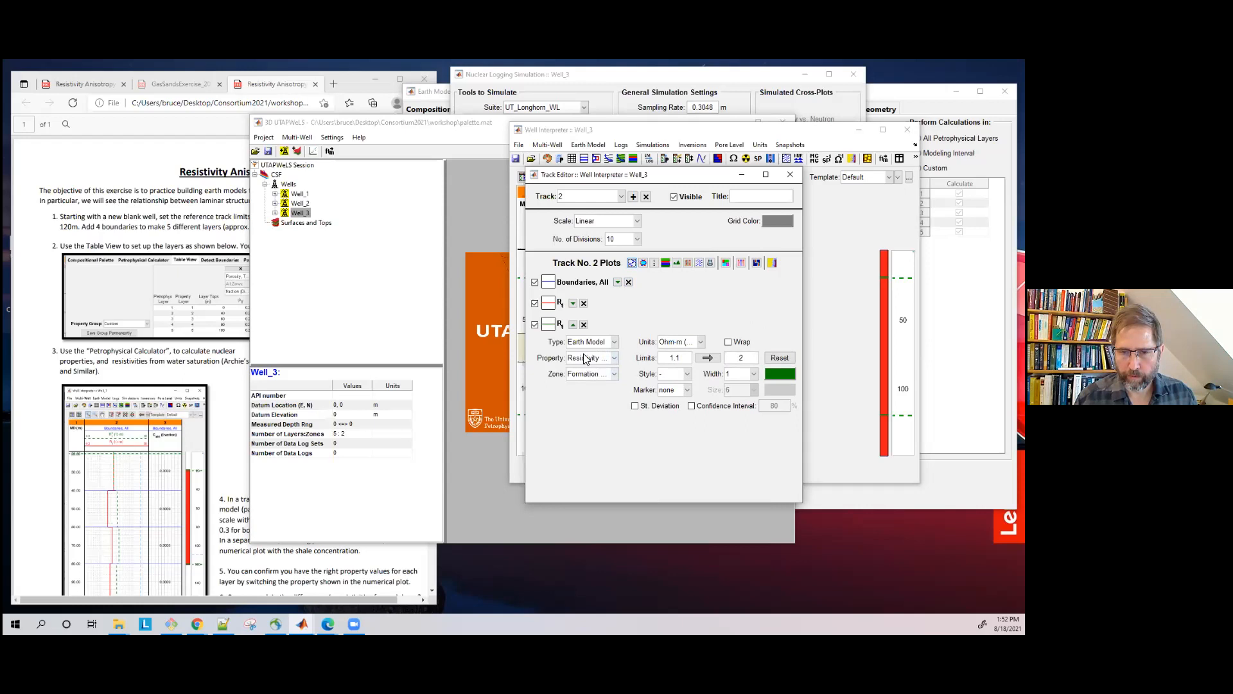
click(584, 360)
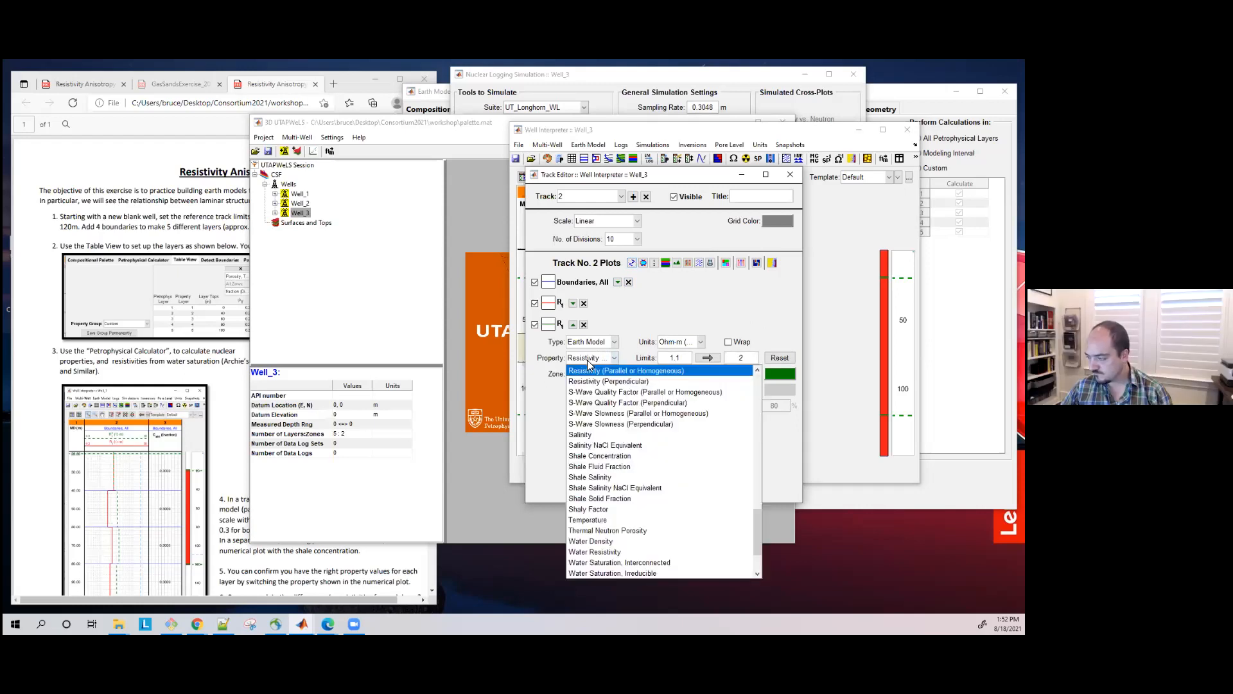
click(600, 383)
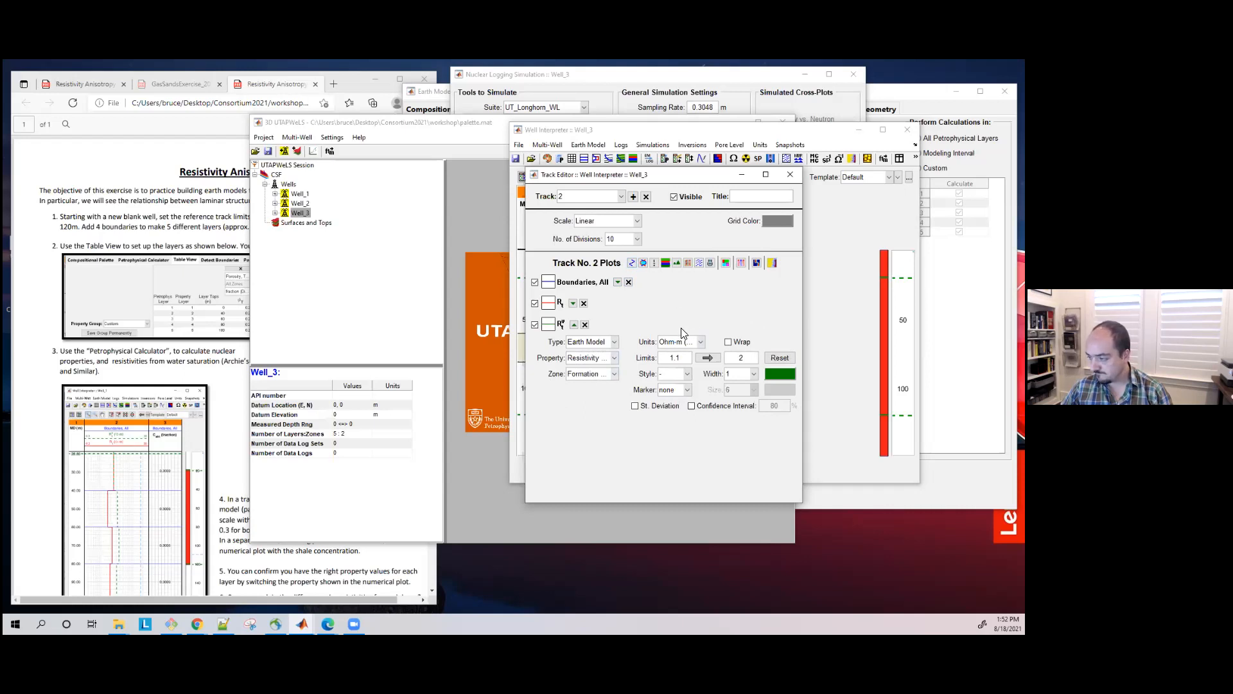
- Set the scale of track 2 to Logarithmic and close the track editor
click(608, 222)
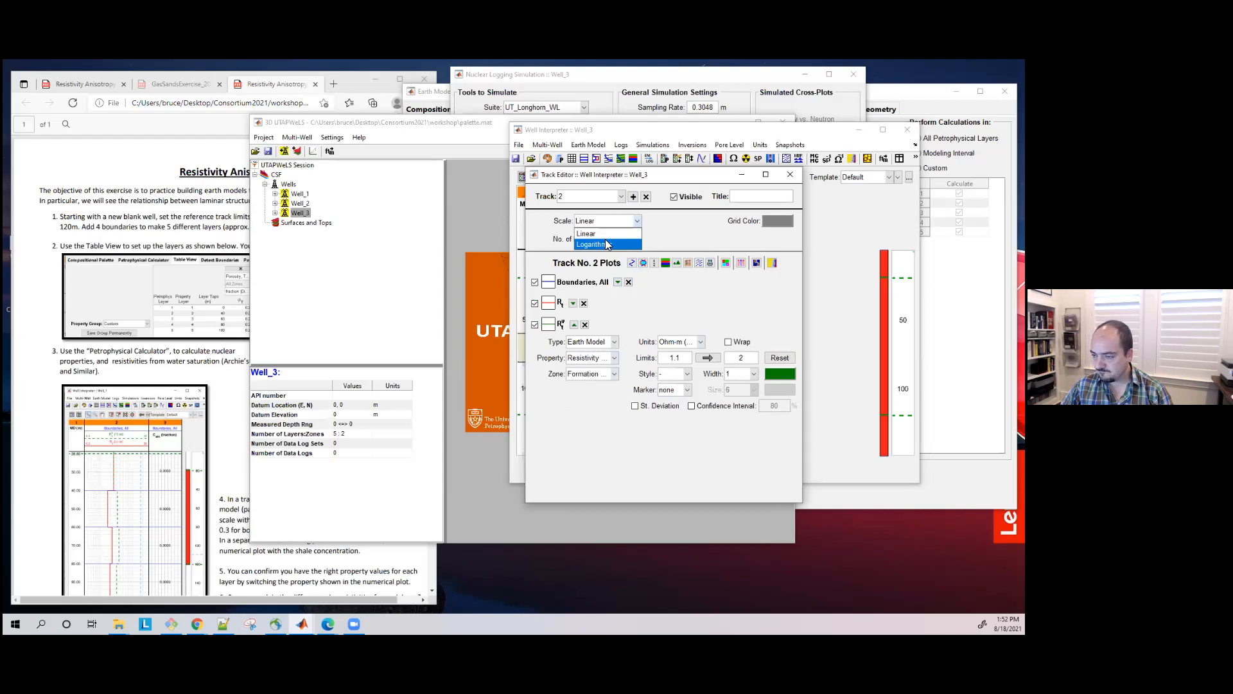
click(603, 245)
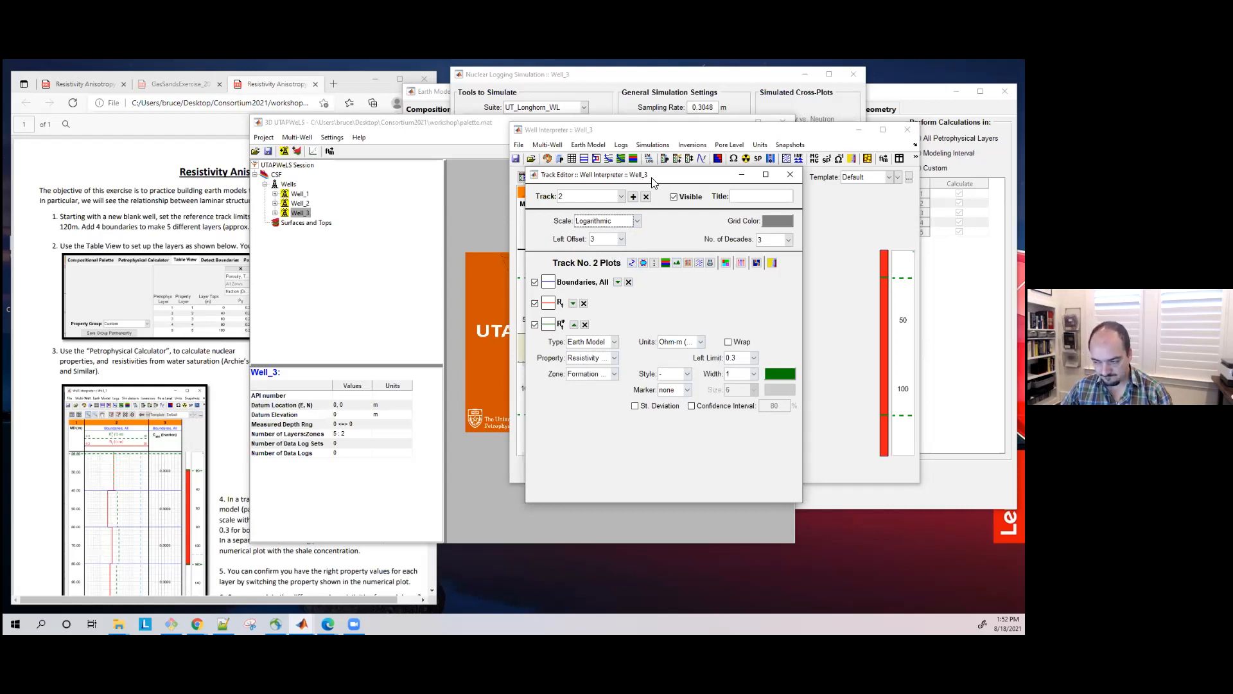
drag(654, 182, 735, 186)
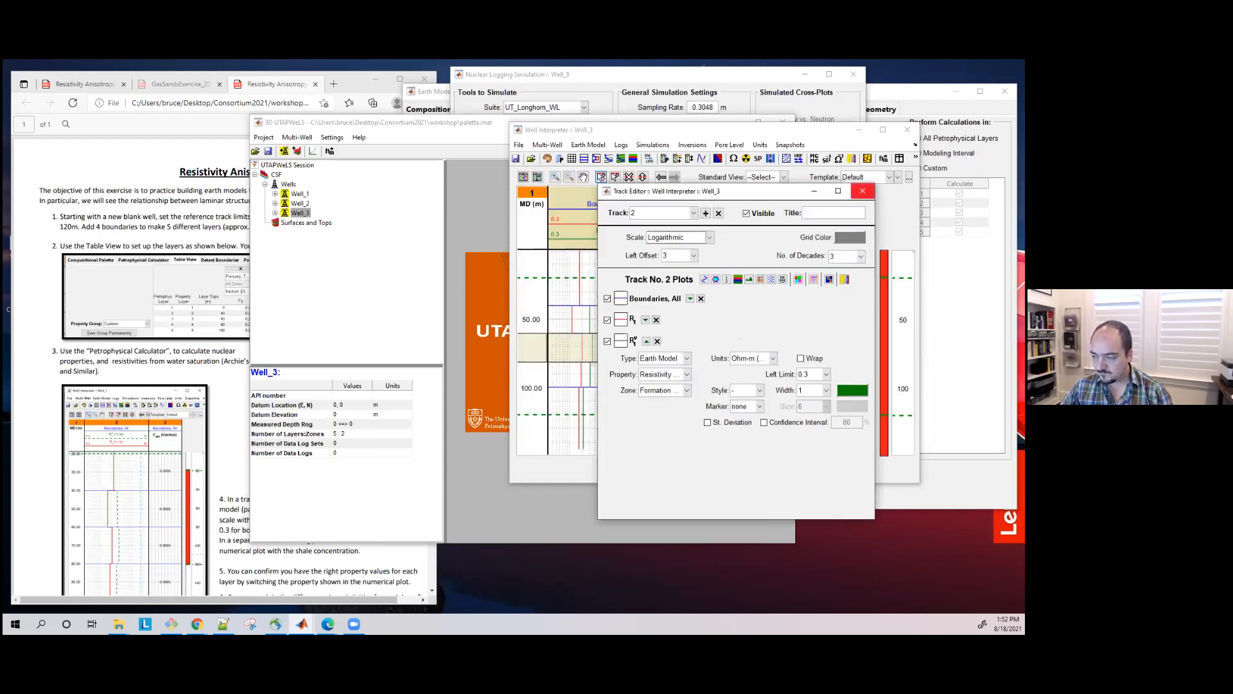
click(876, 184)
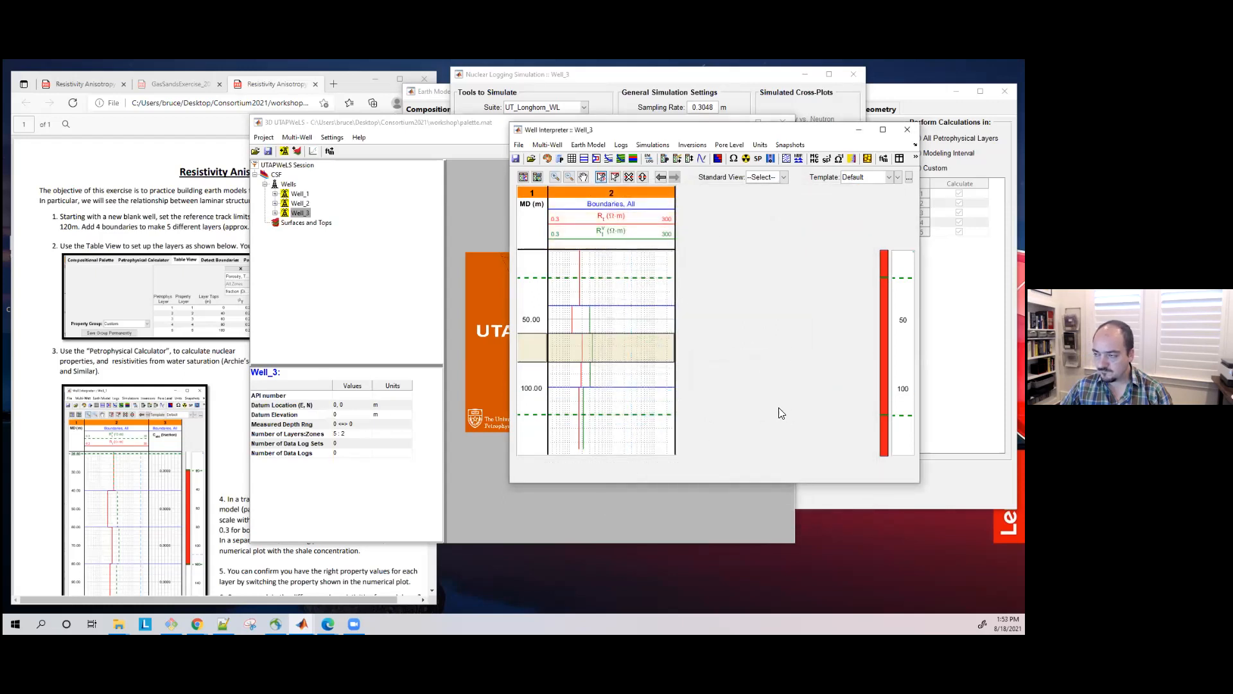
- Make the perpendicular resistivity line dashed and order track 2's plots as perpendicular resistivity, parallel resistivity, boundaries
double_click(591, 243)
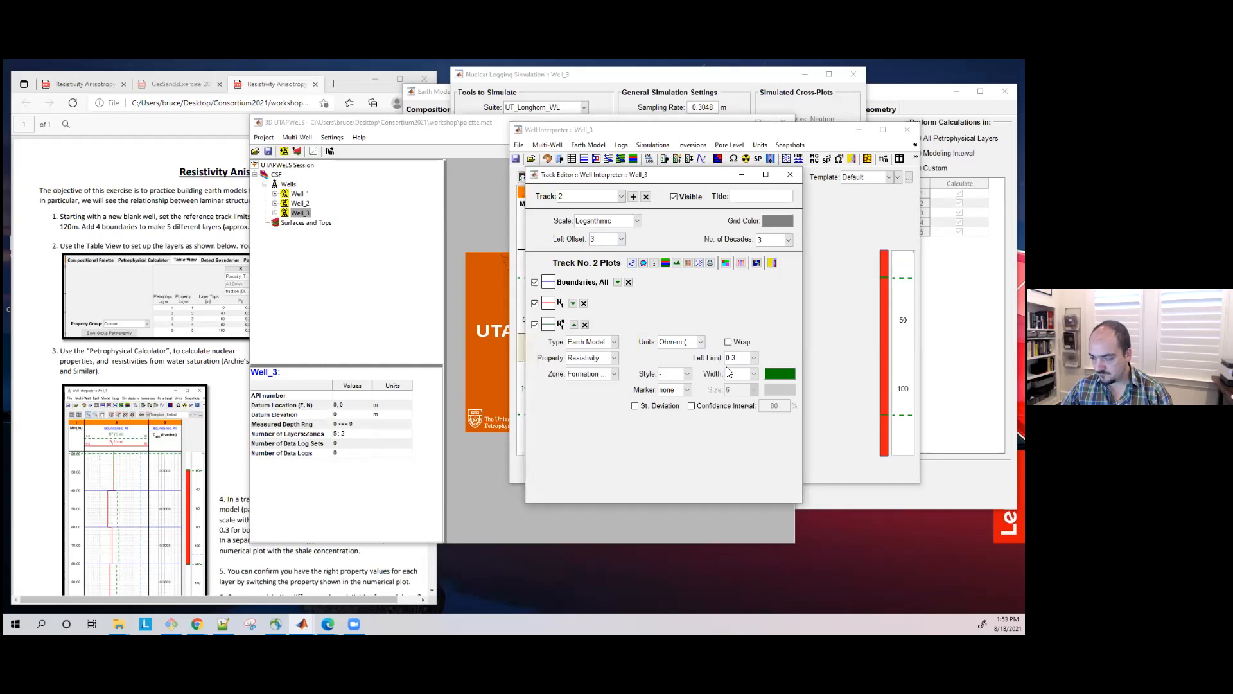
click(669, 375)
click(675, 400)
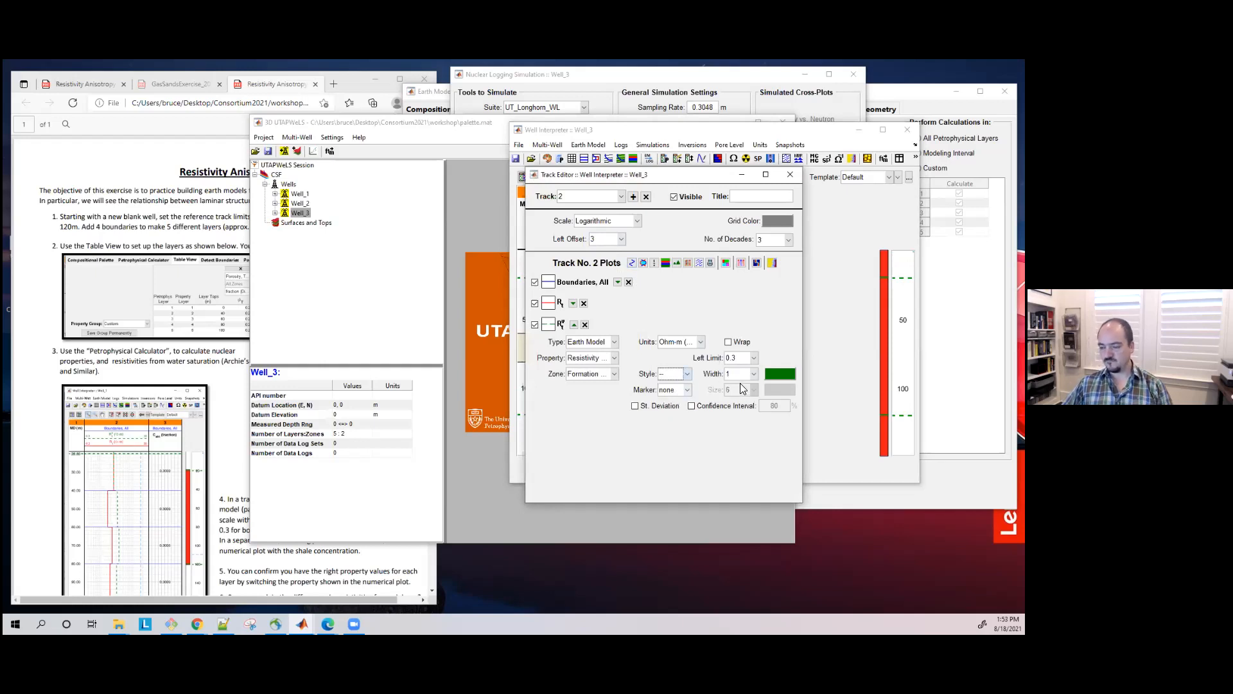
drag(692, 179, 841, 194)
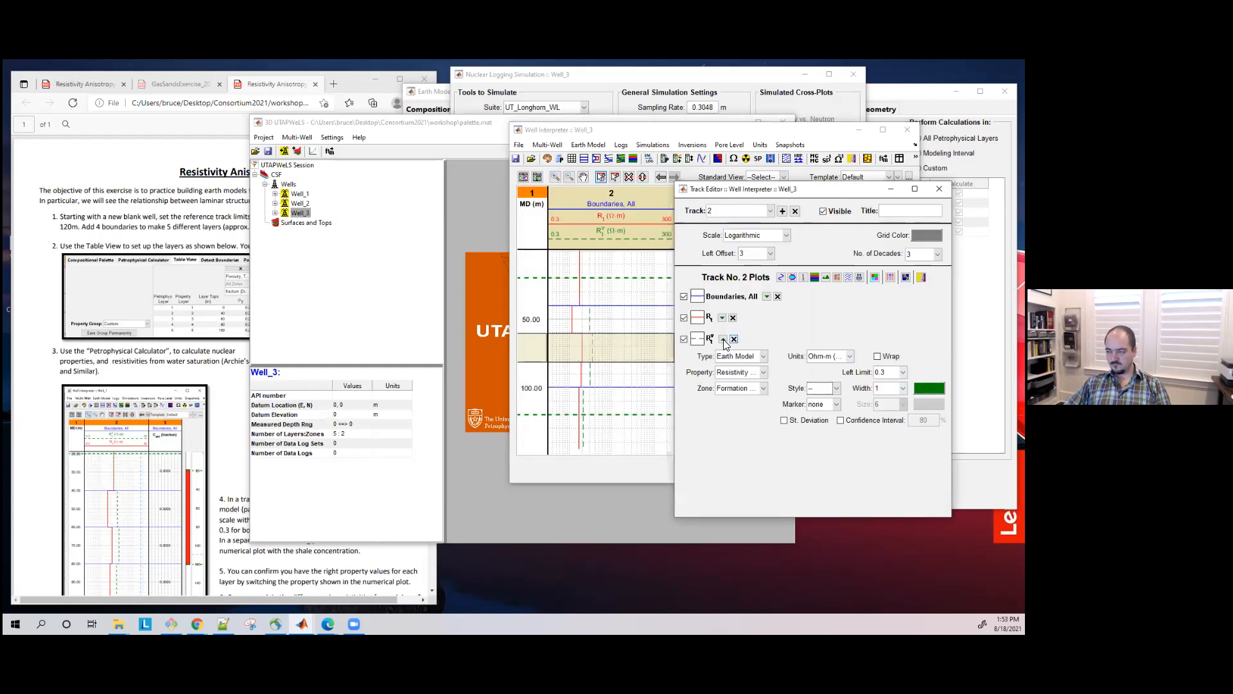
drag(709, 339, 709, 298)
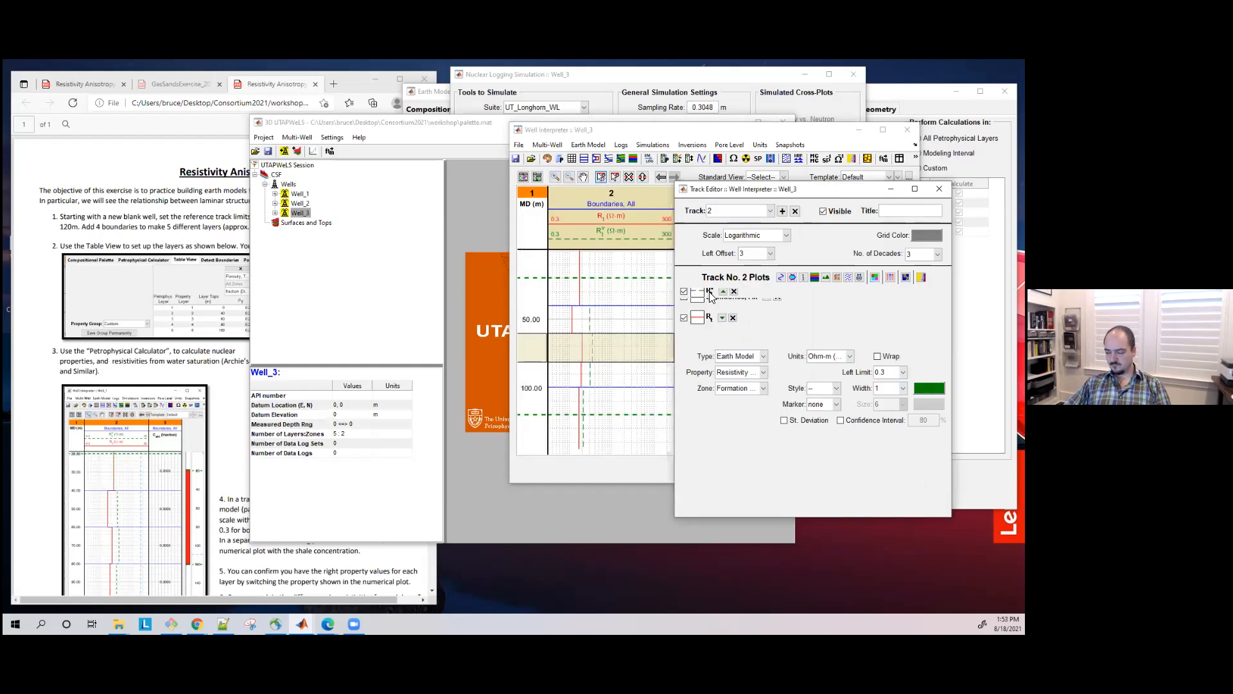
drag(732, 442, 734, 442)
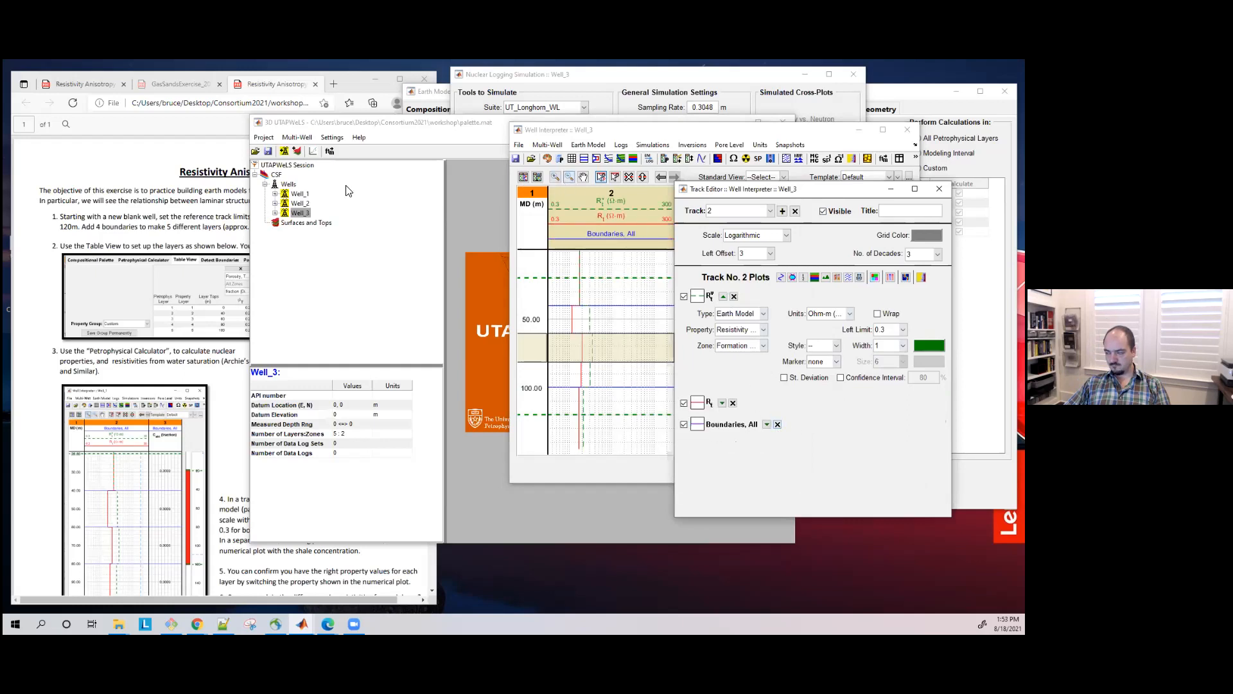
- Close the Earth Model Builder and set the number of decades in track 2 to 2
click(431, 93)
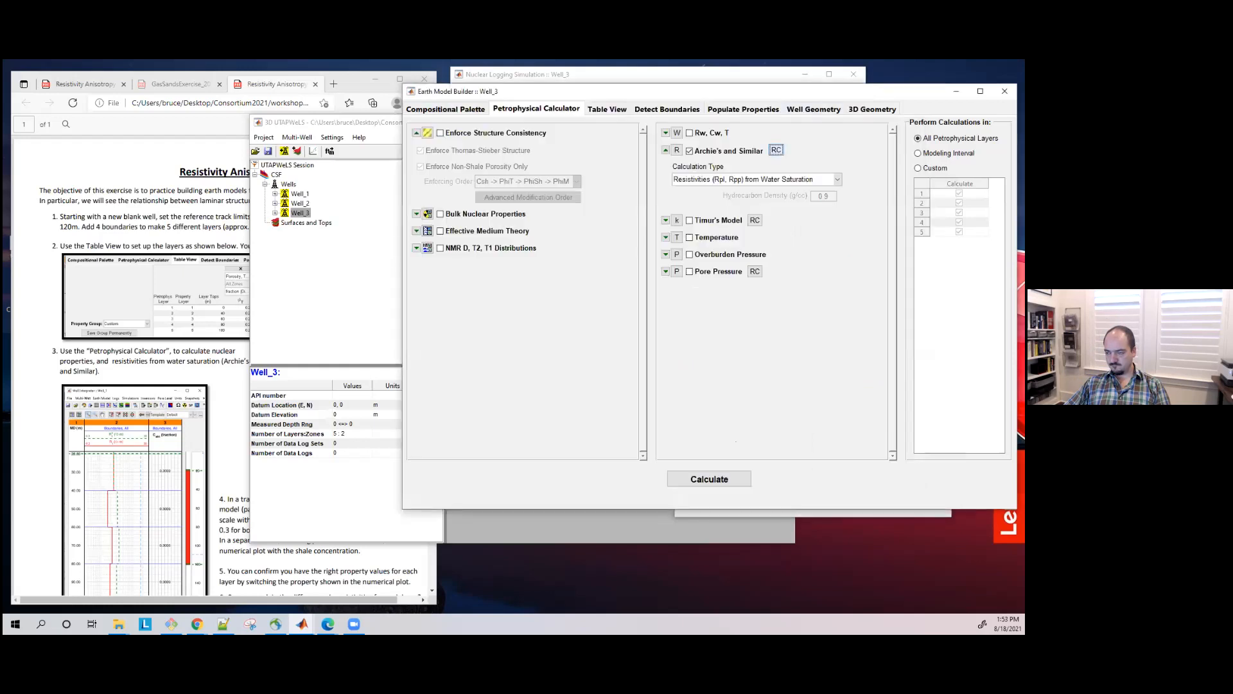
click(1004, 91)
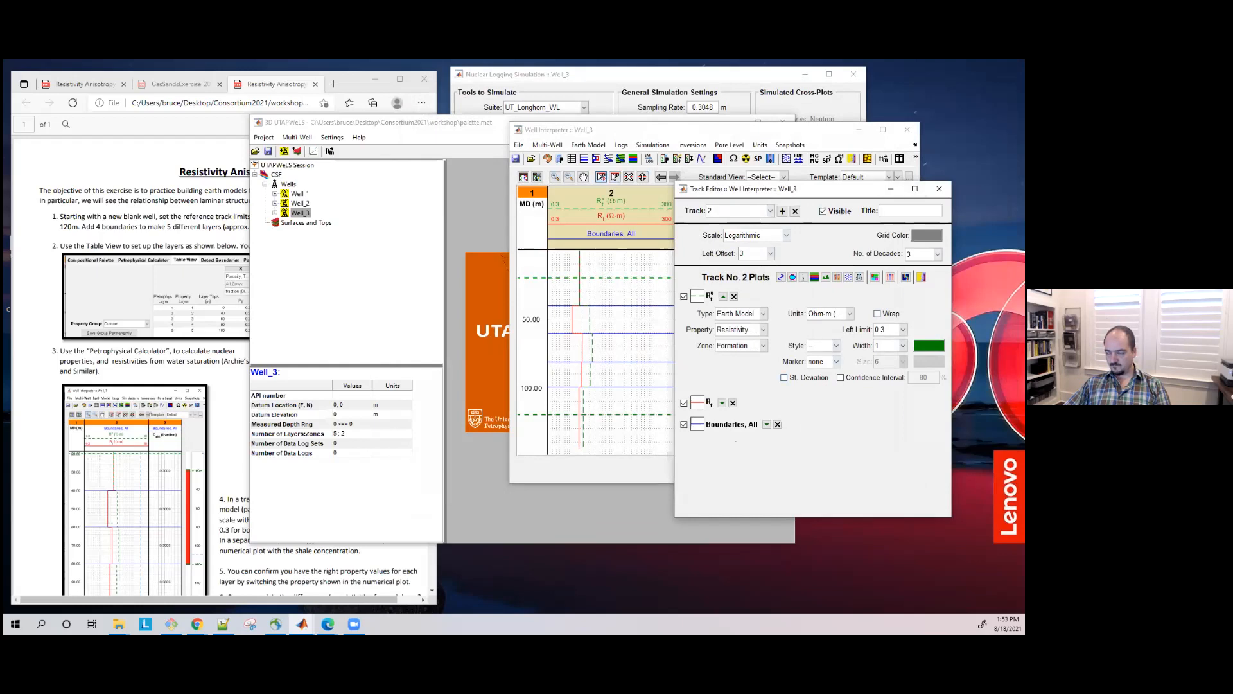
click(938, 254)
click(923, 277)
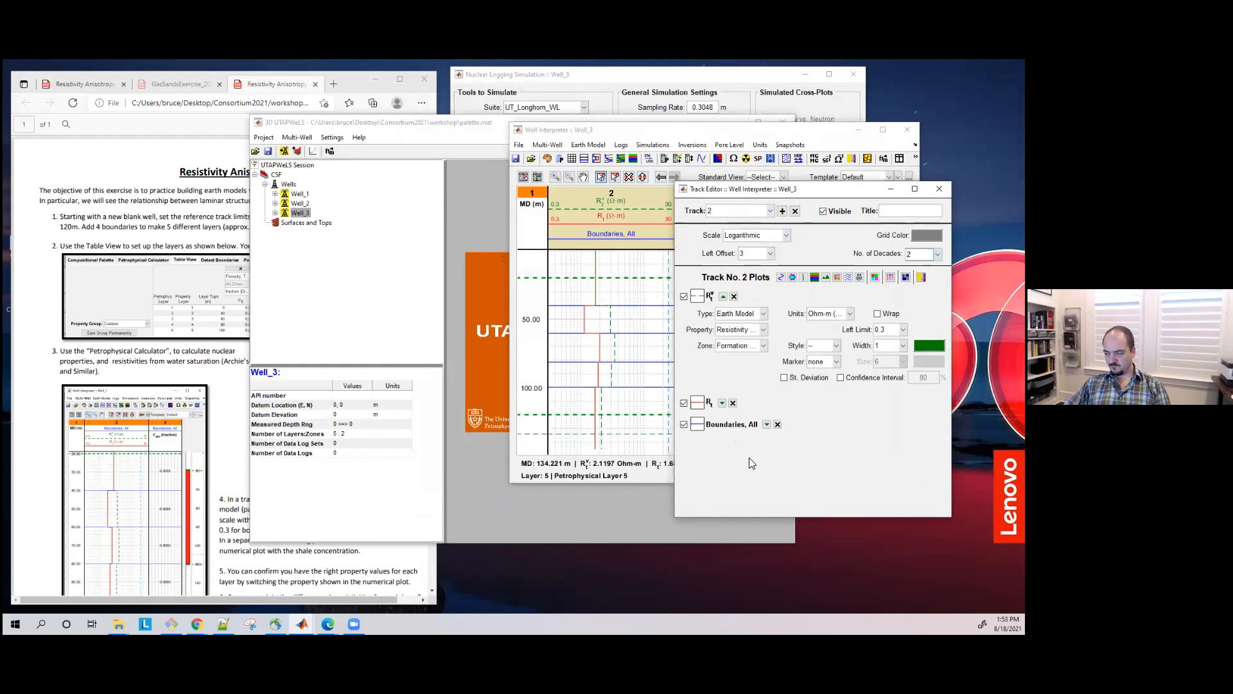
click(939, 188)
- Zoom the well log display to the 20 to 120 m modeling interval and examine both resistivity curves across the layers
click(555, 177)
click(619, 261)
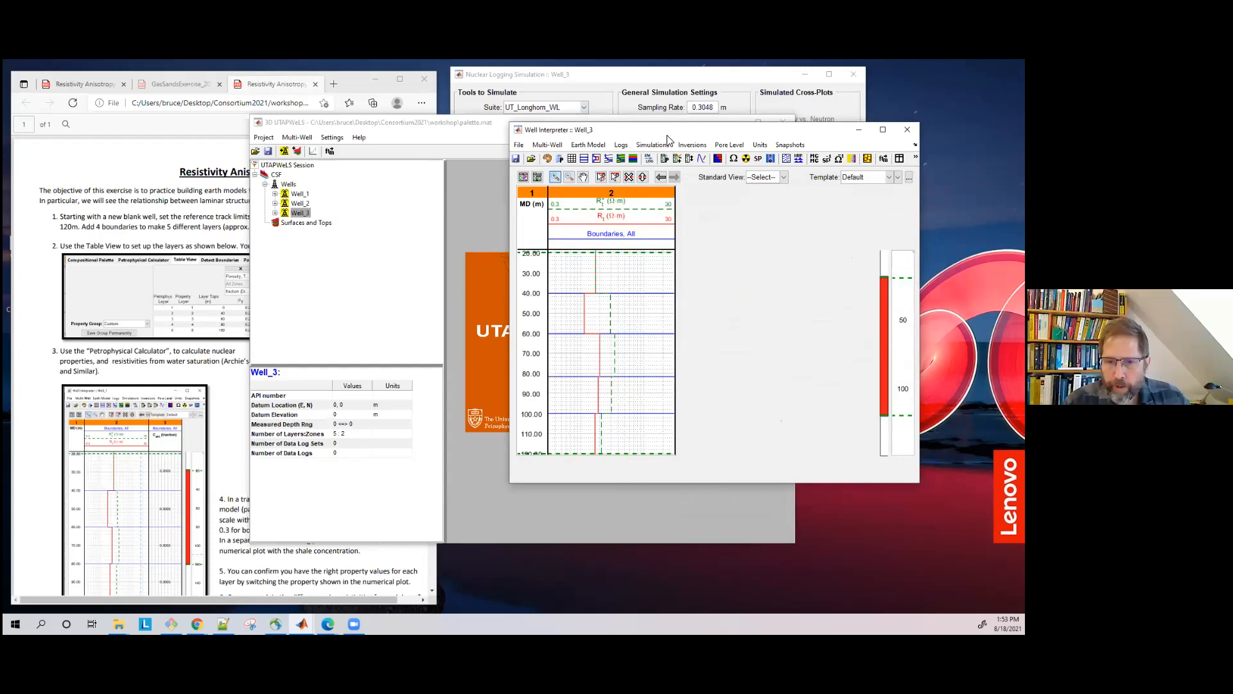
click(644, 178)
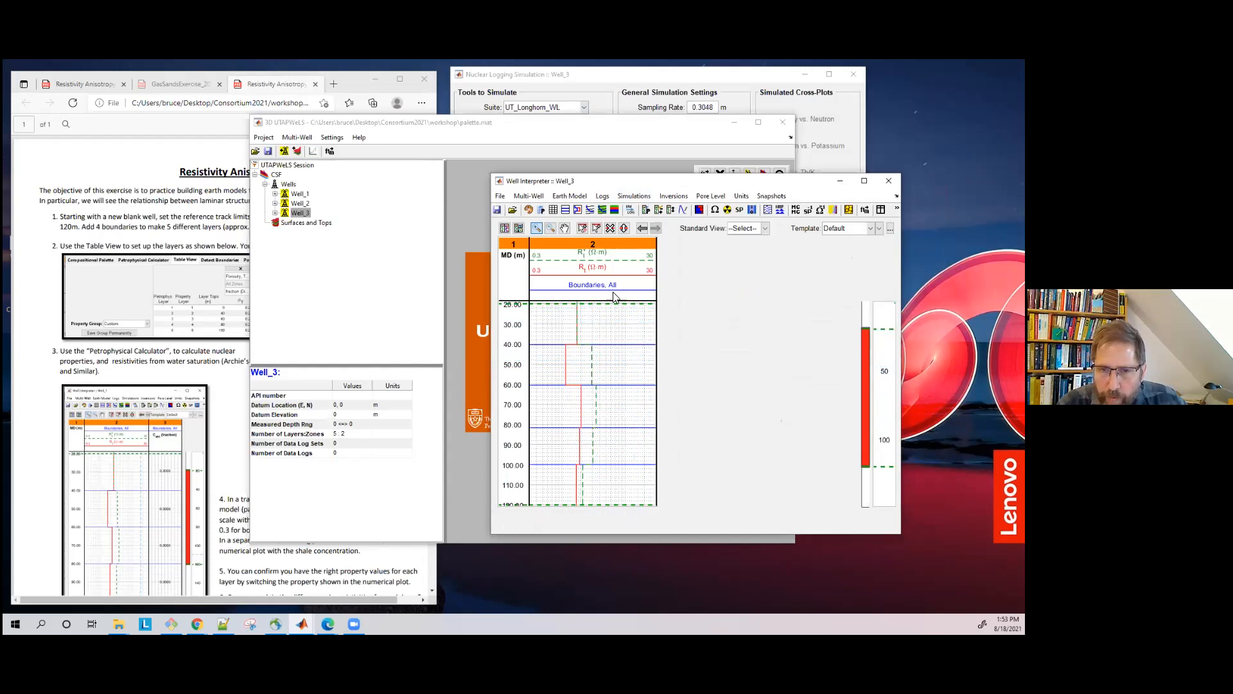
scroll(616, 281, up, 2)
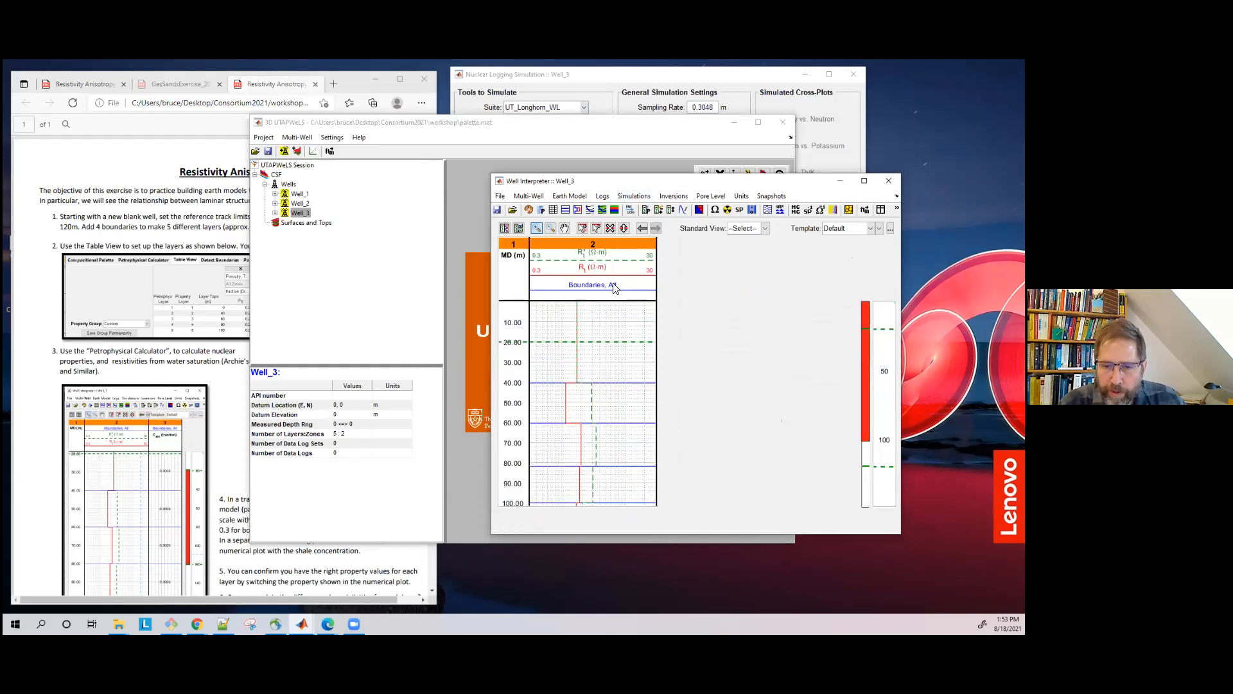
scroll(618, 385, down, 2)
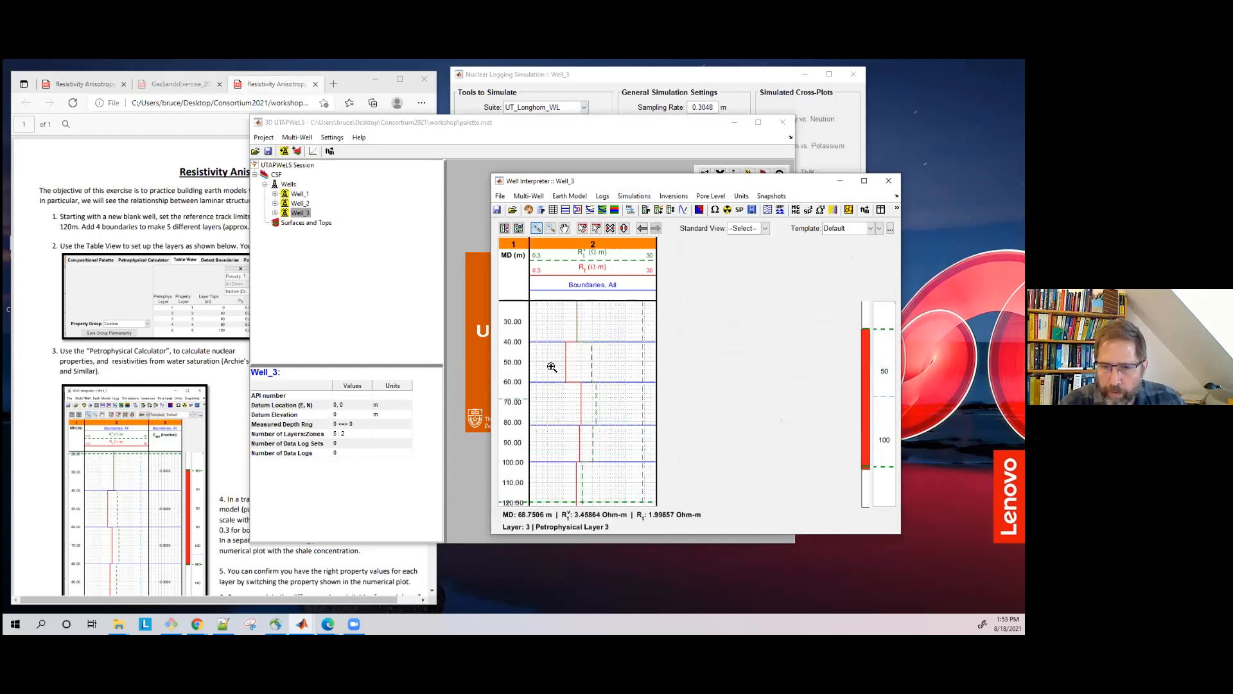
scroll(561, 318, up, 1)
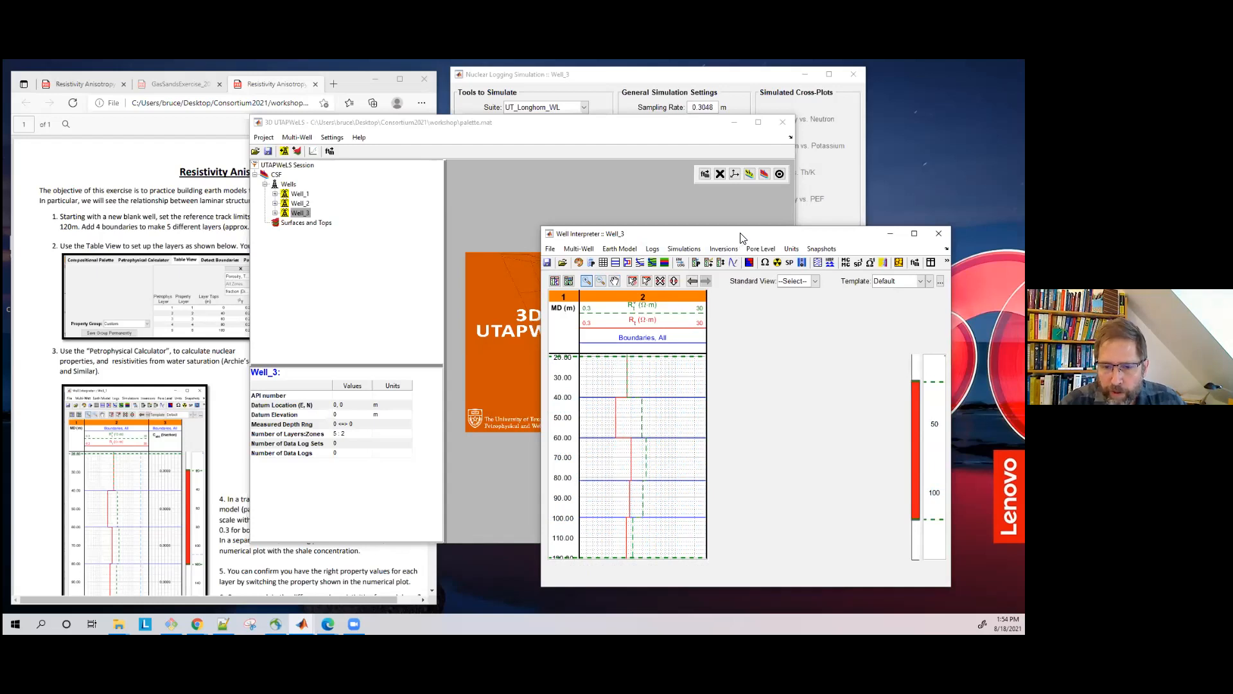
- Insert a new track after track 2 in the Well_3 log display
drag(738, 236, 731, 226)
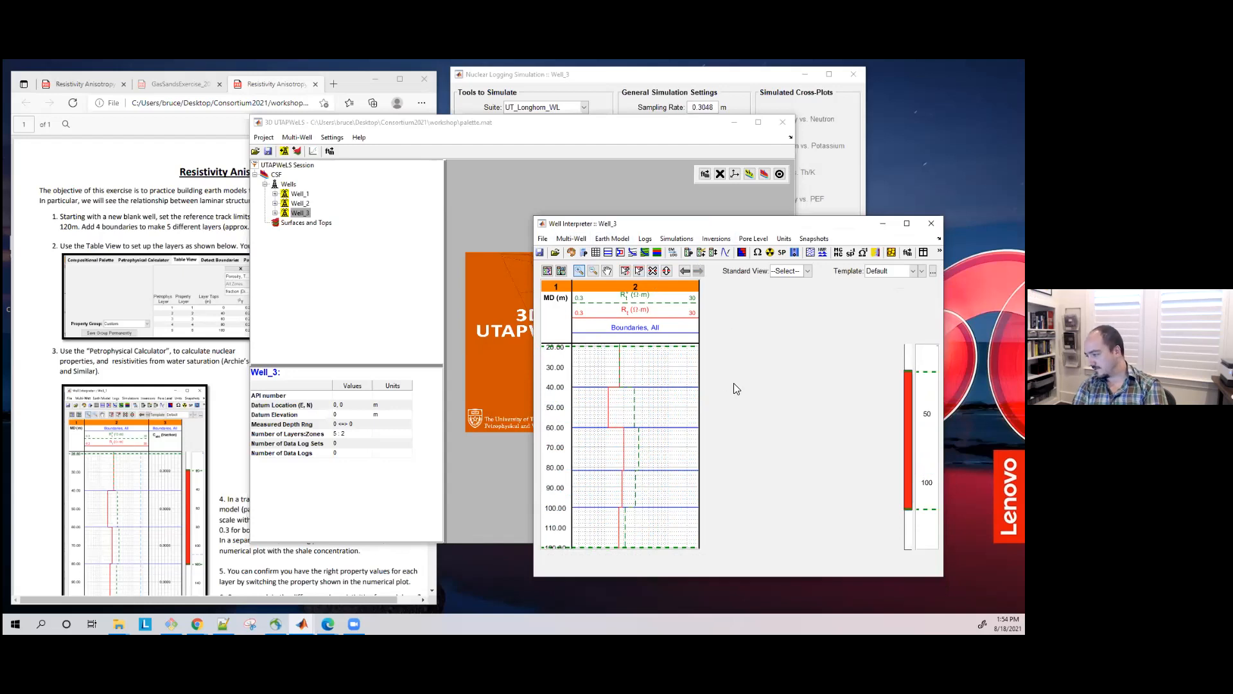
right_click(667, 292)
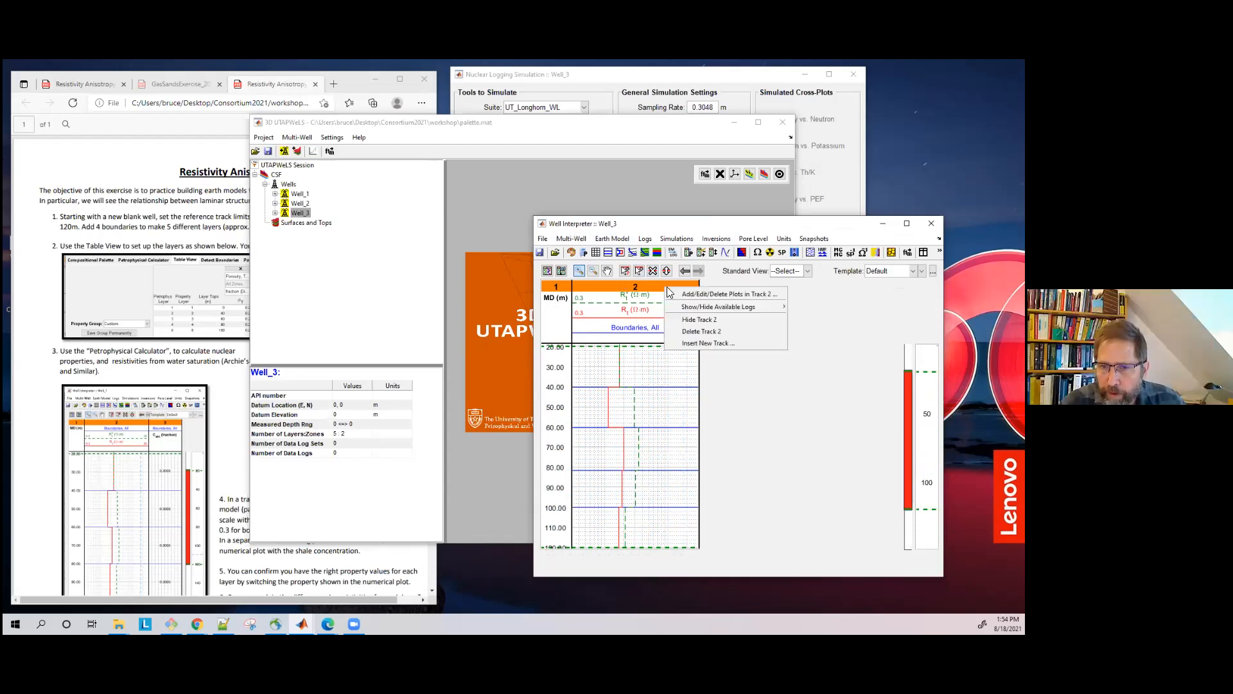
click(719, 343)
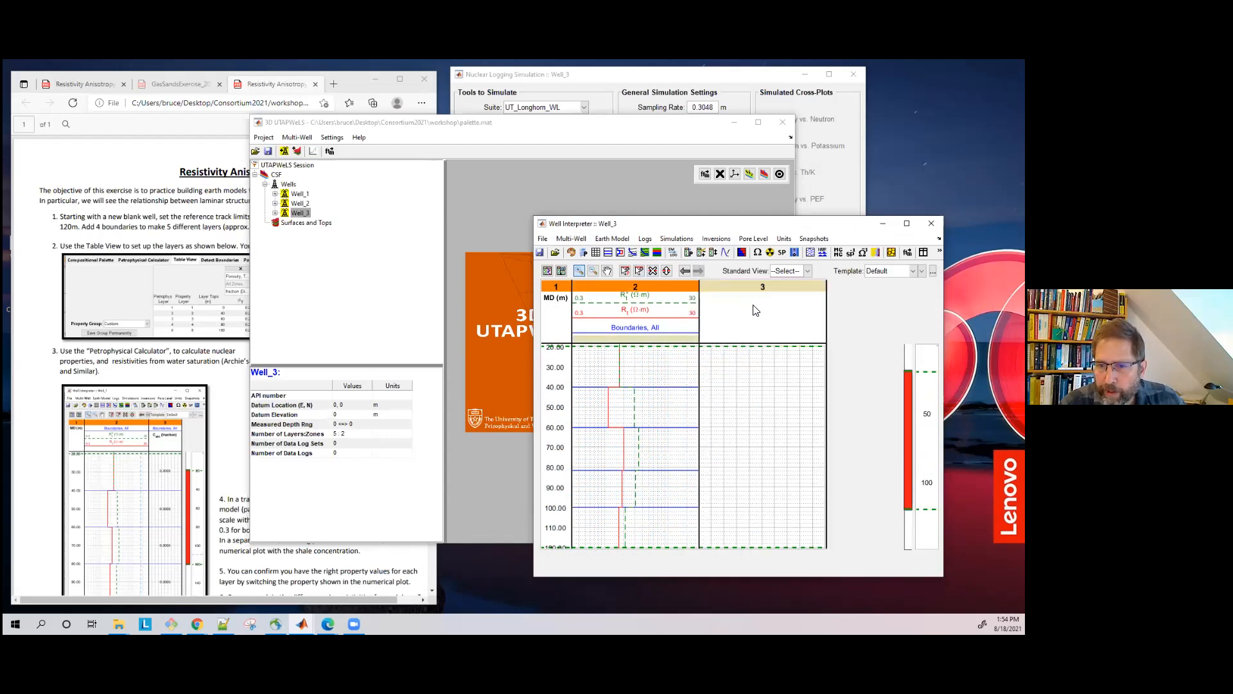
- Add an earth model log plot of Gamma Ray to track 3 and close the track editor
double_click(756, 311)
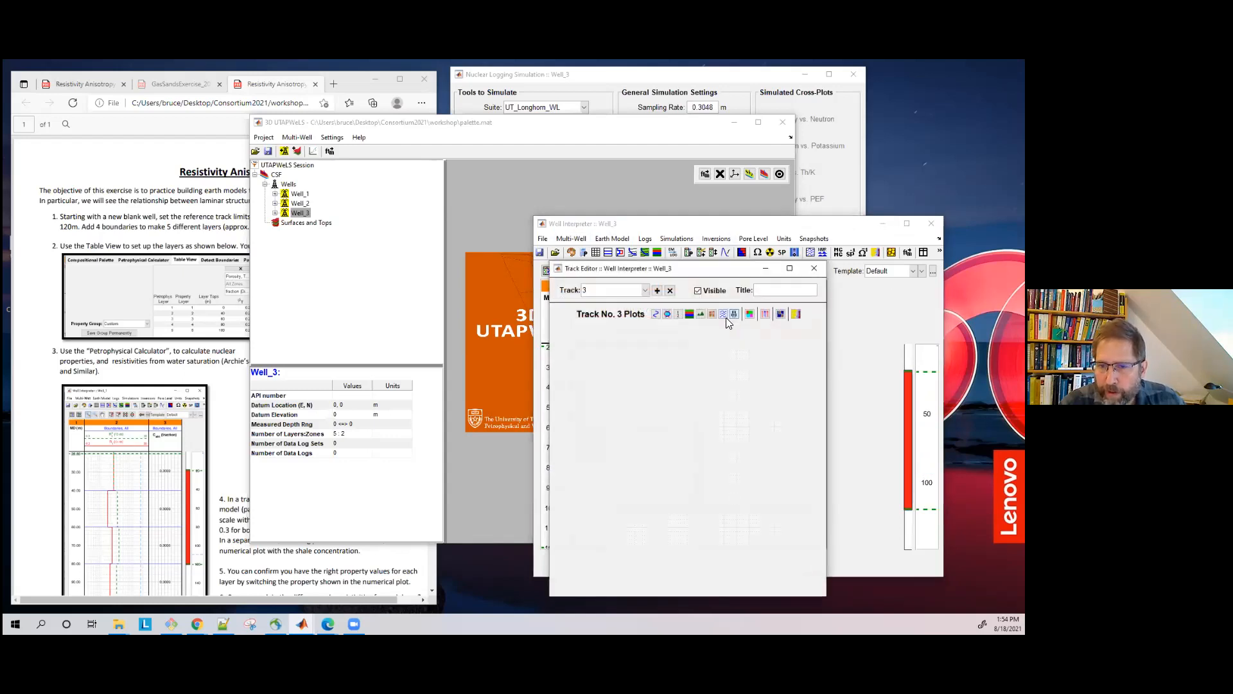
click(655, 314)
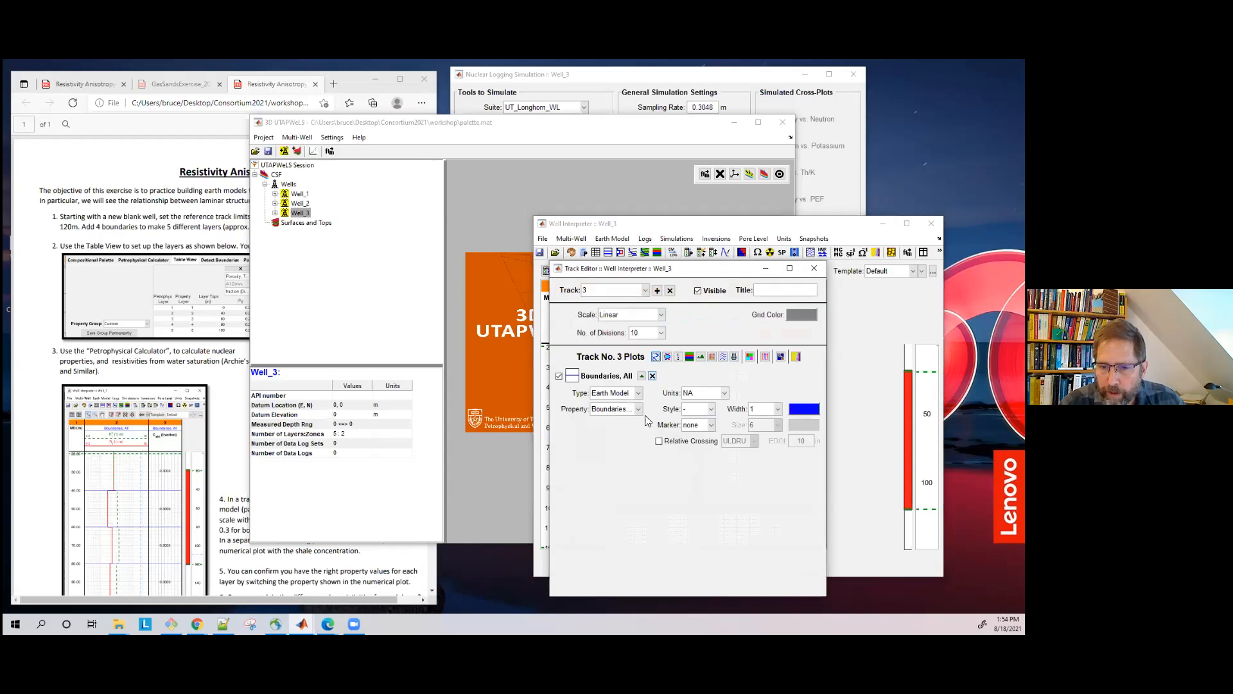
click(618, 411)
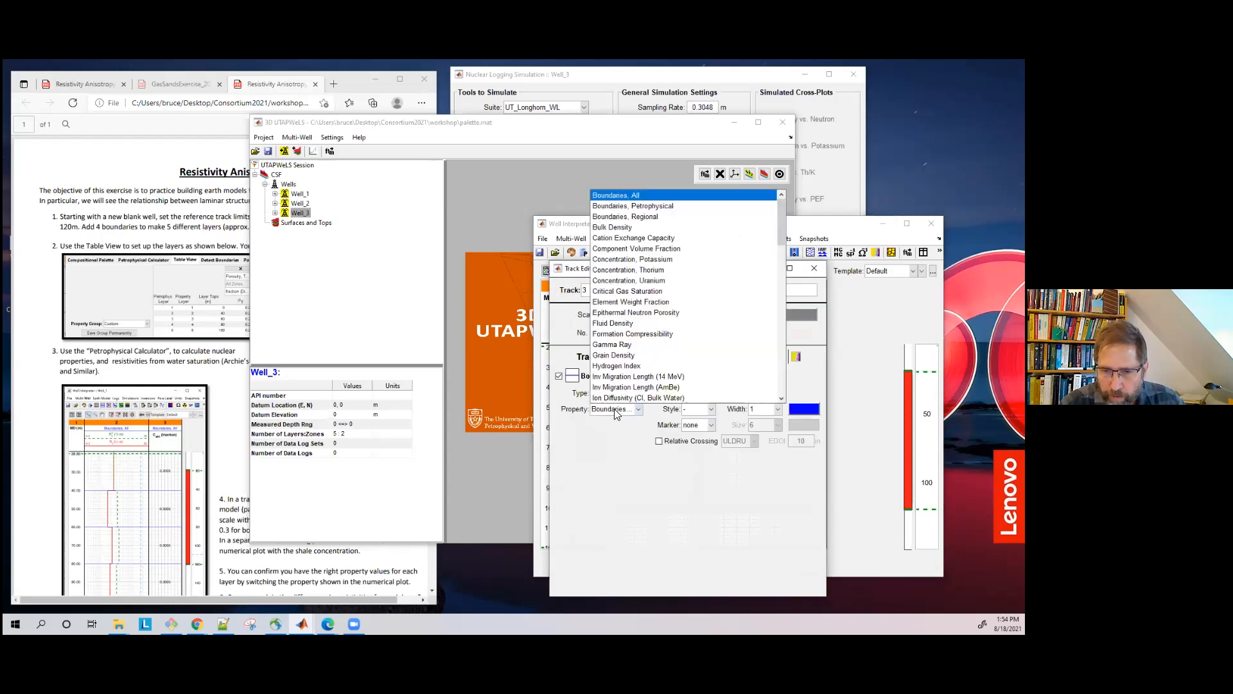
click(622, 346)
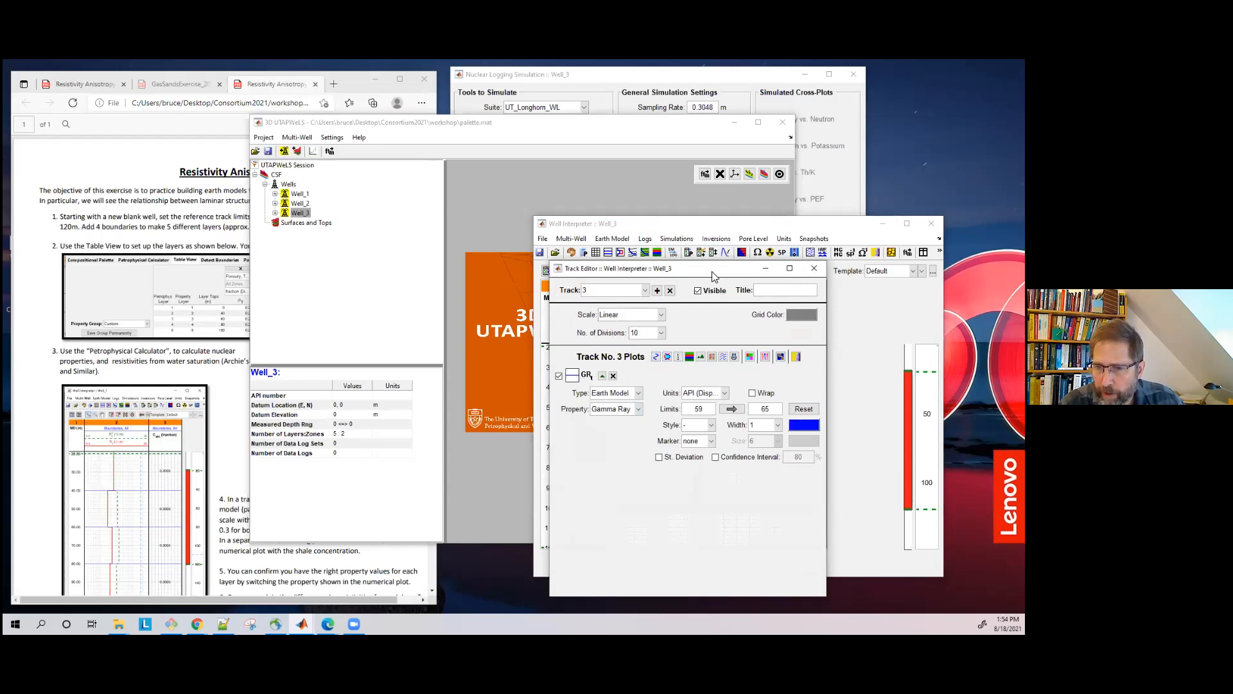
drag(713, 275, 539, 194)
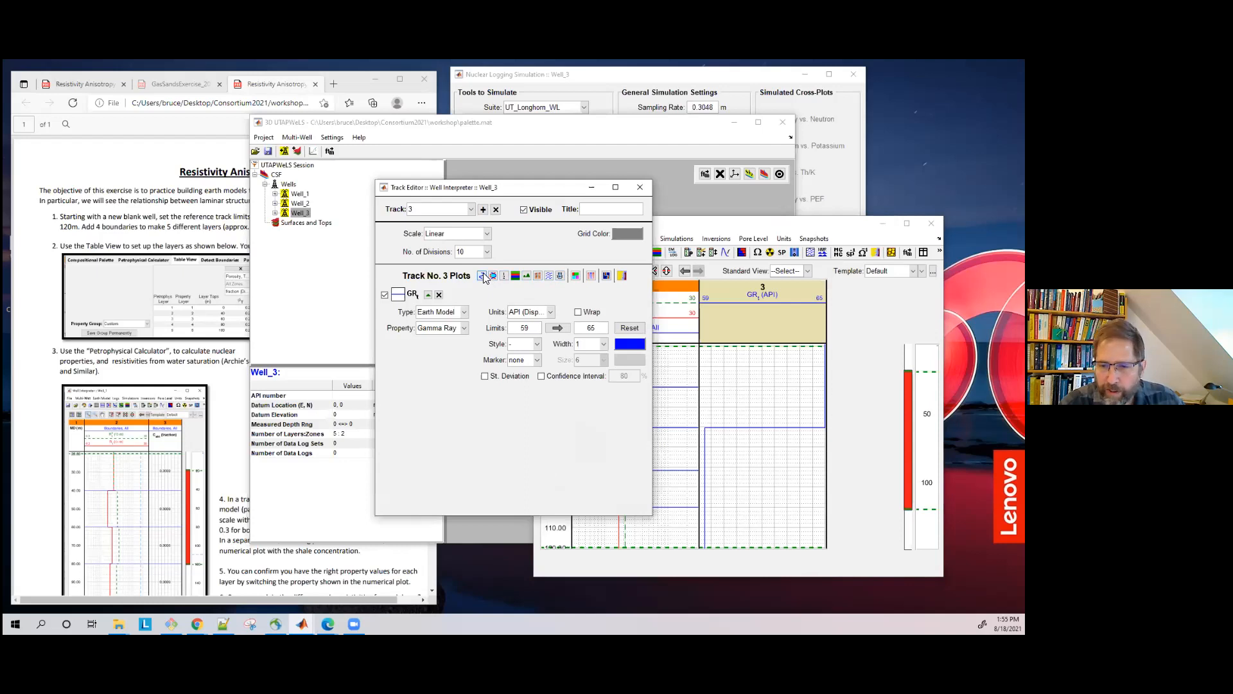
click(641, 186)
- Add a second earth model log plot to track 3 showing Water Saturation, Interconnected, and close the track editor
double_click(761, 323)
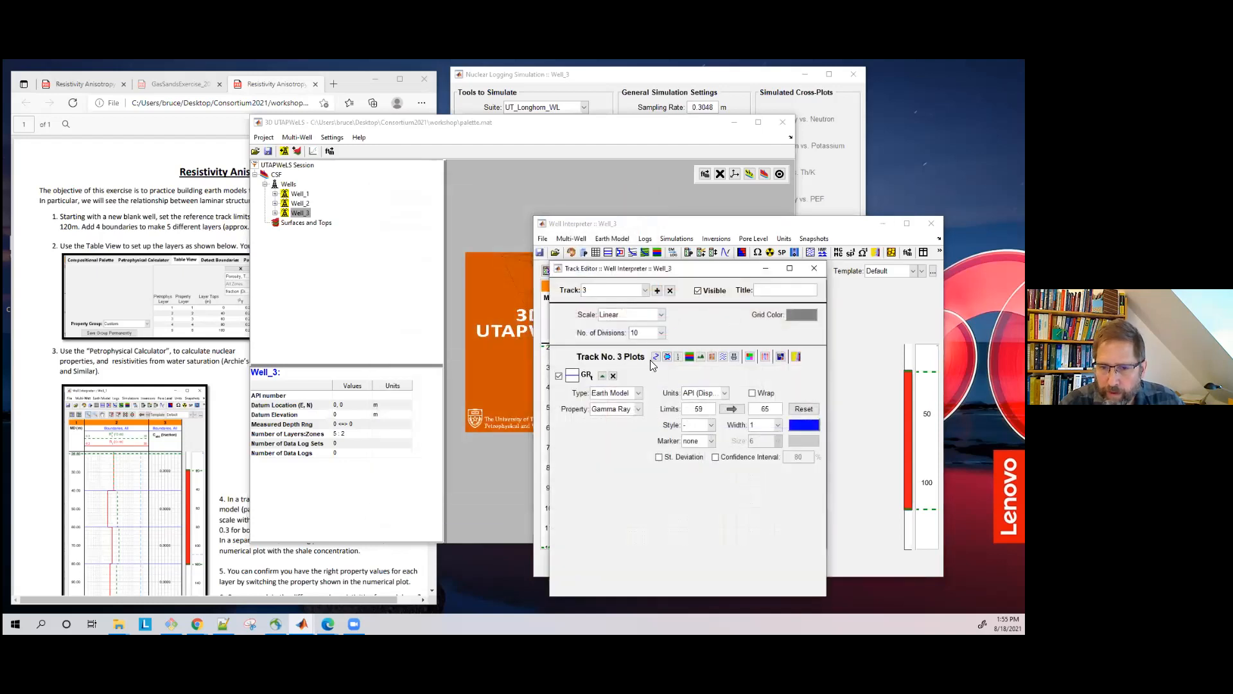
click(655, 358)
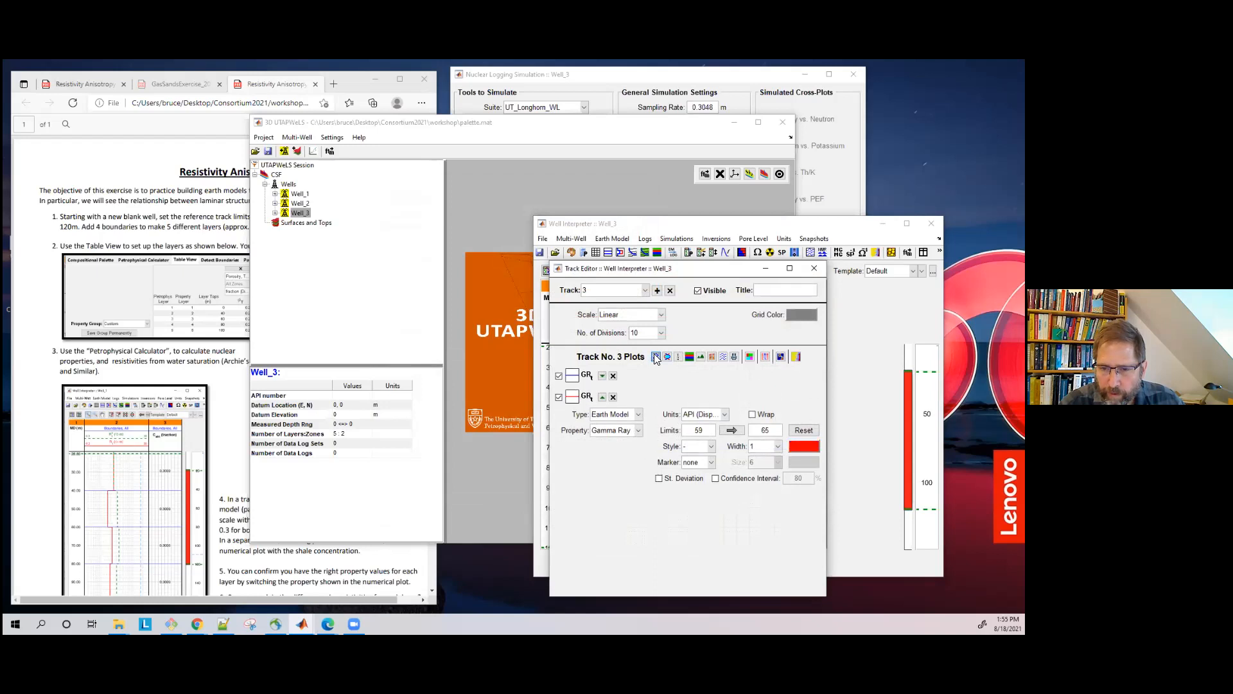
click(609, 432)
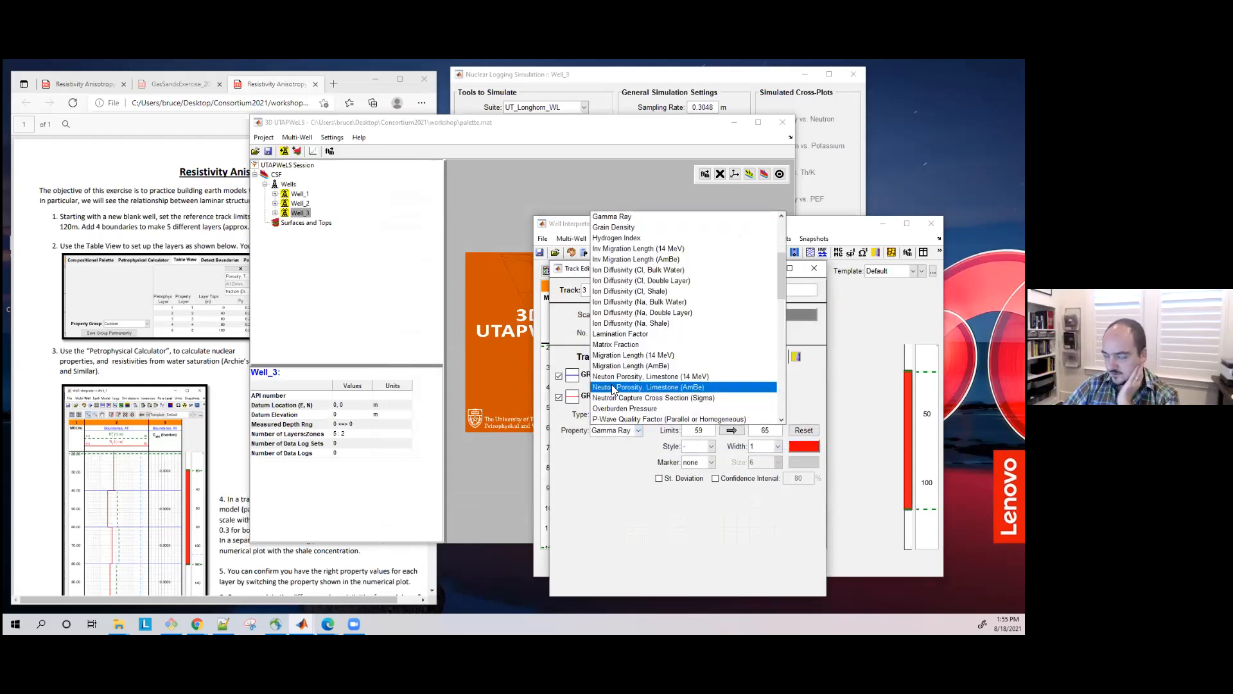
scroll(606, 379, down, 7)
scroll(607, 379, down, 2)
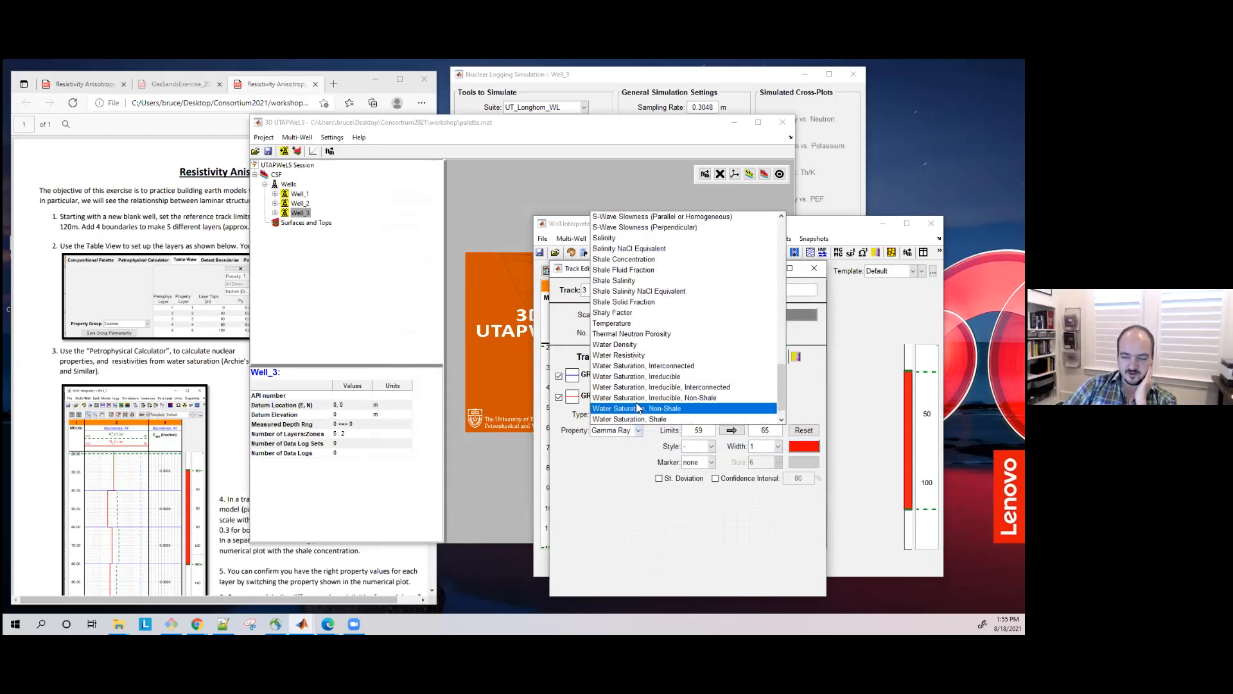
click(686, 369)
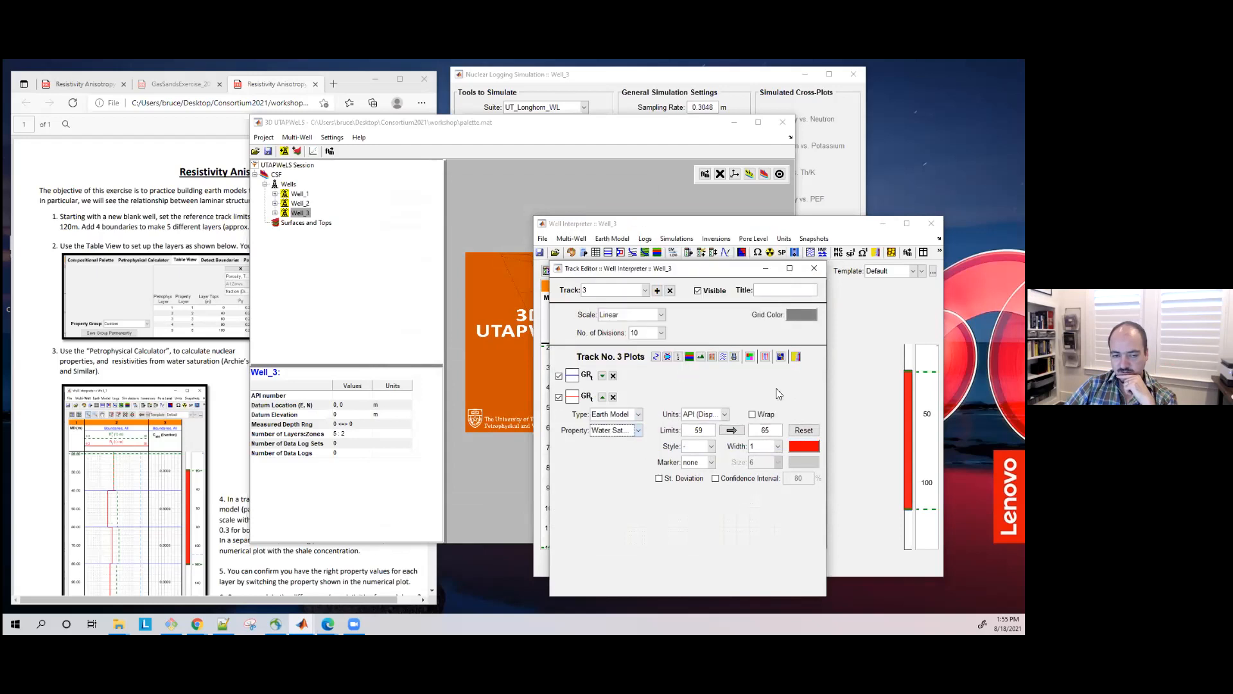
click(813, 269)
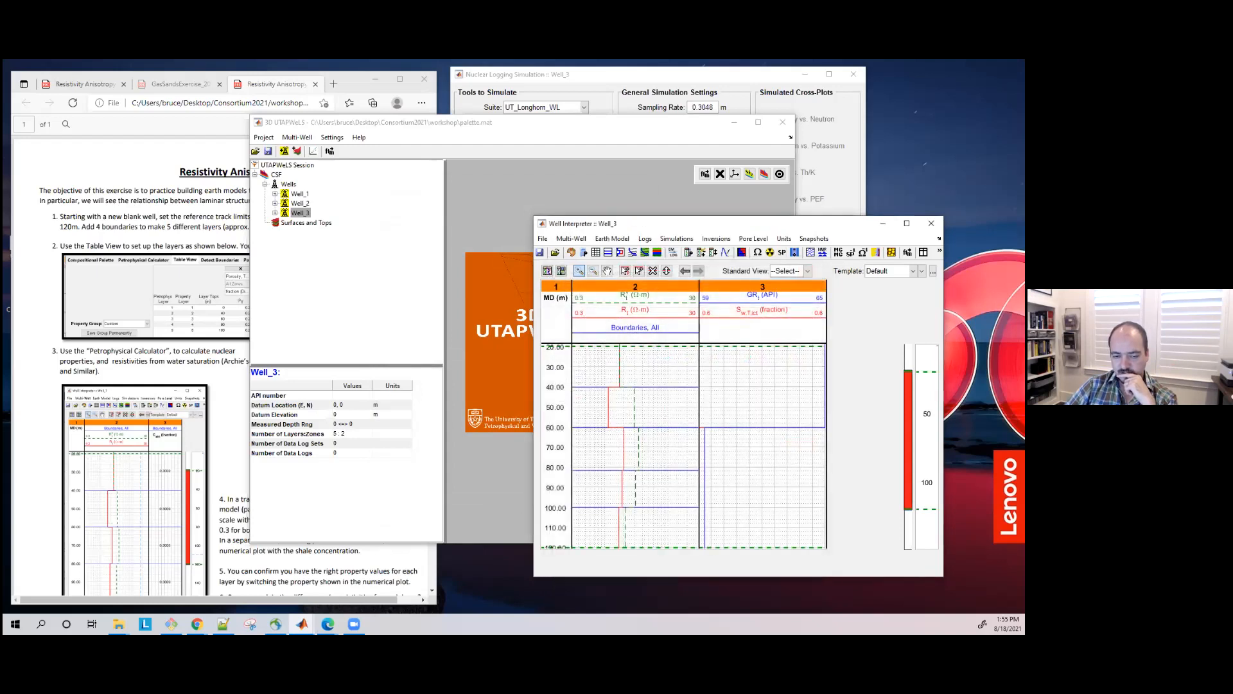
- Set the limits of track 3's water saturation plot to 0 and 1 and close the track editor
click(785, 338)
double_click(784, 337)
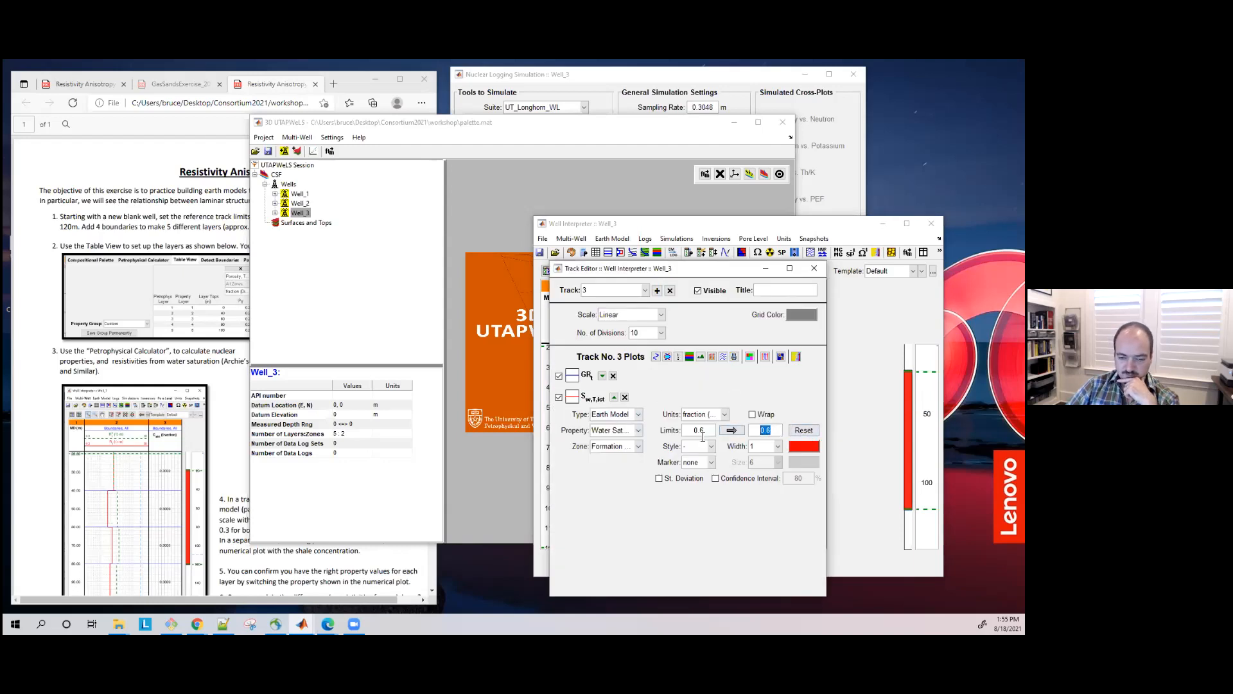
text(1)
drag(774, 430, 694, 432)
text(1)
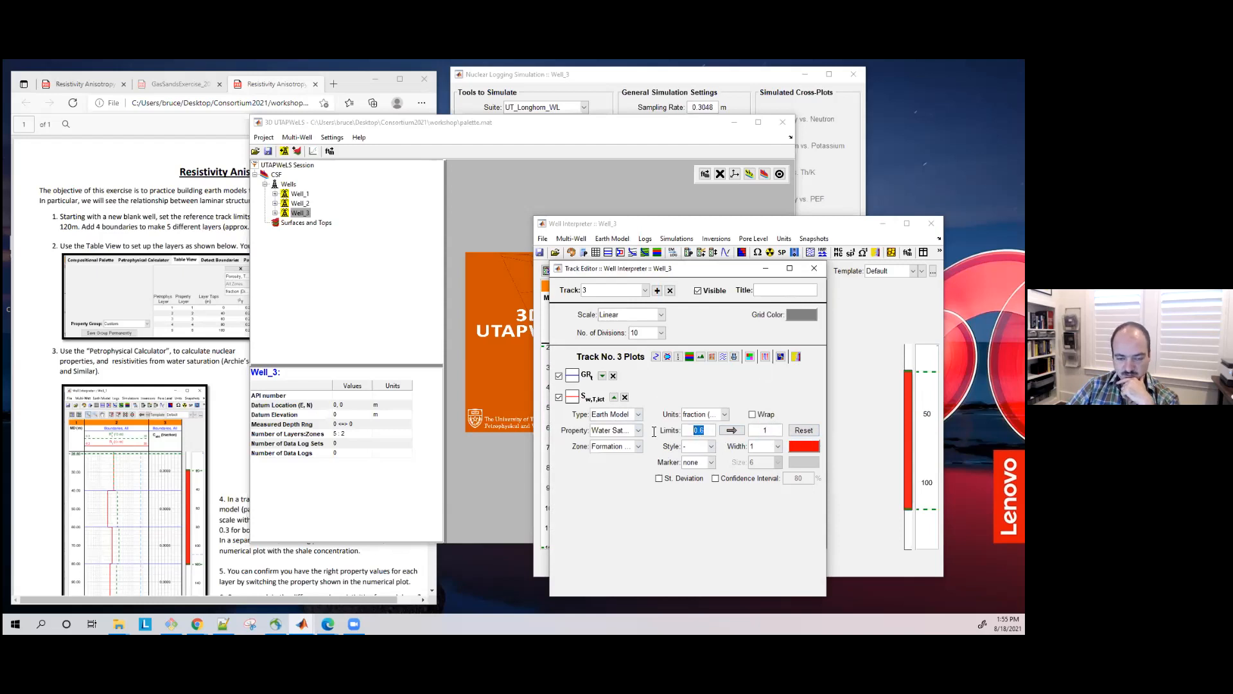
text(0)
click(815, 268)
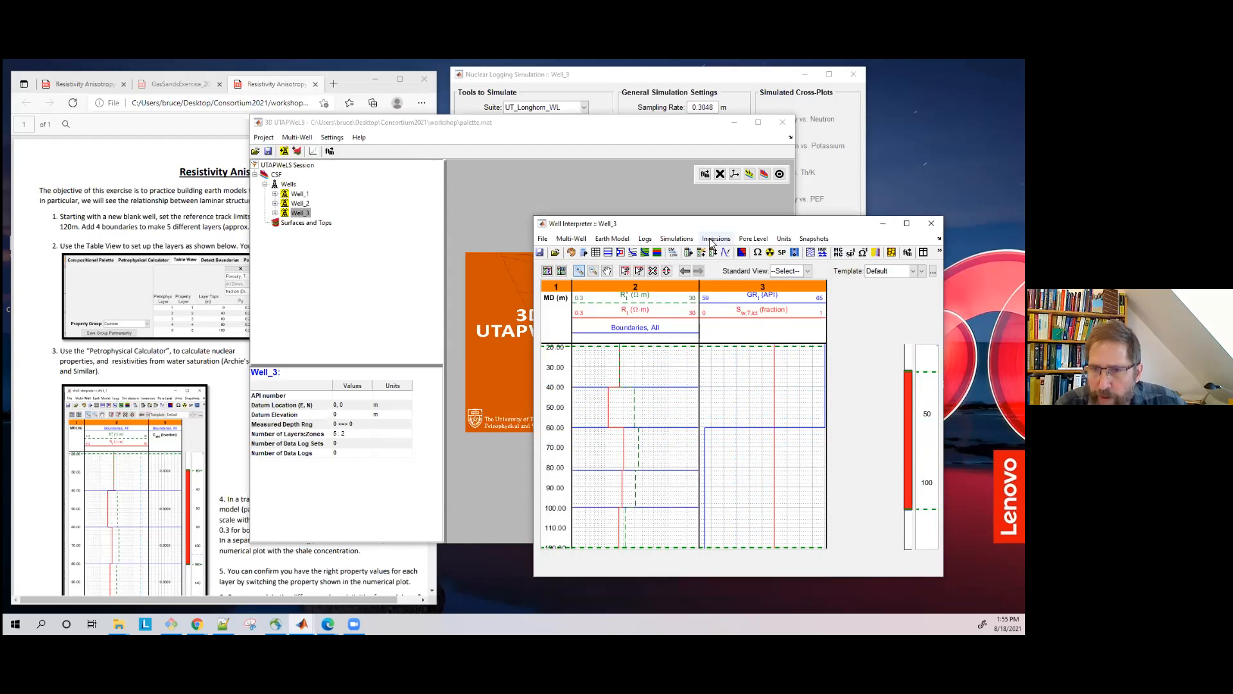
- Open the Earth Model Builder's table of layer properties and examine the porosity, shale concentration and water saturation of the five layers
click(596, 254)
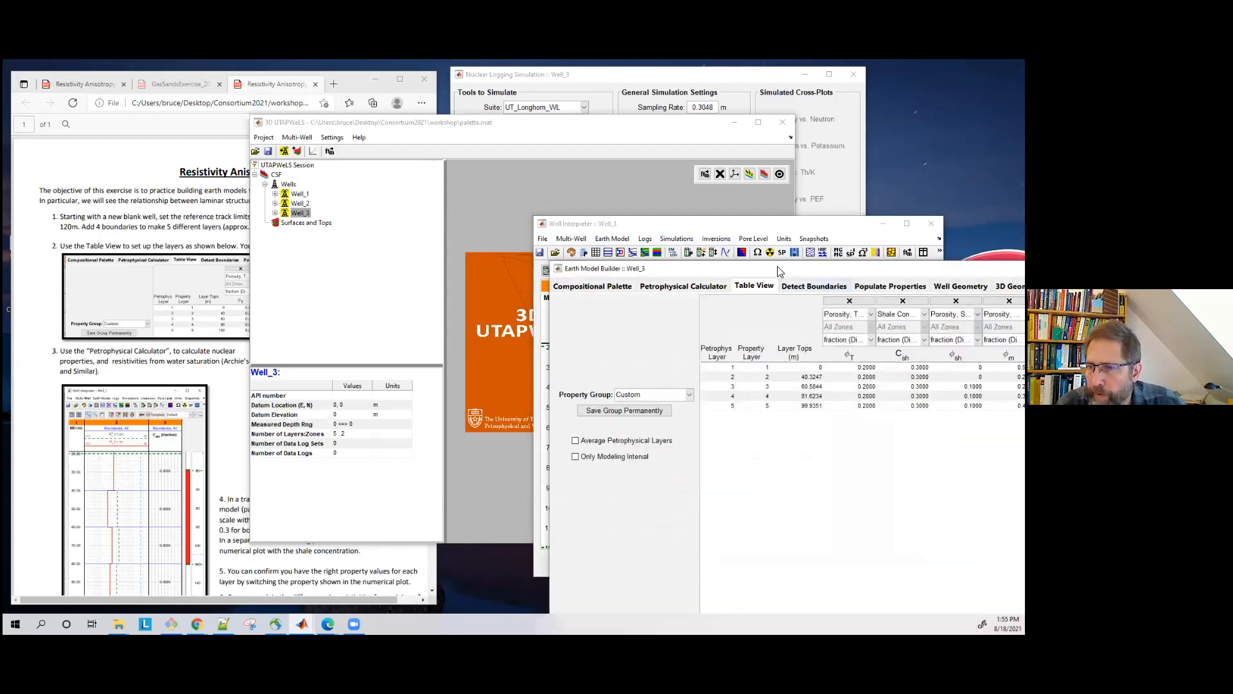
drag(779, 271, 686, 128)
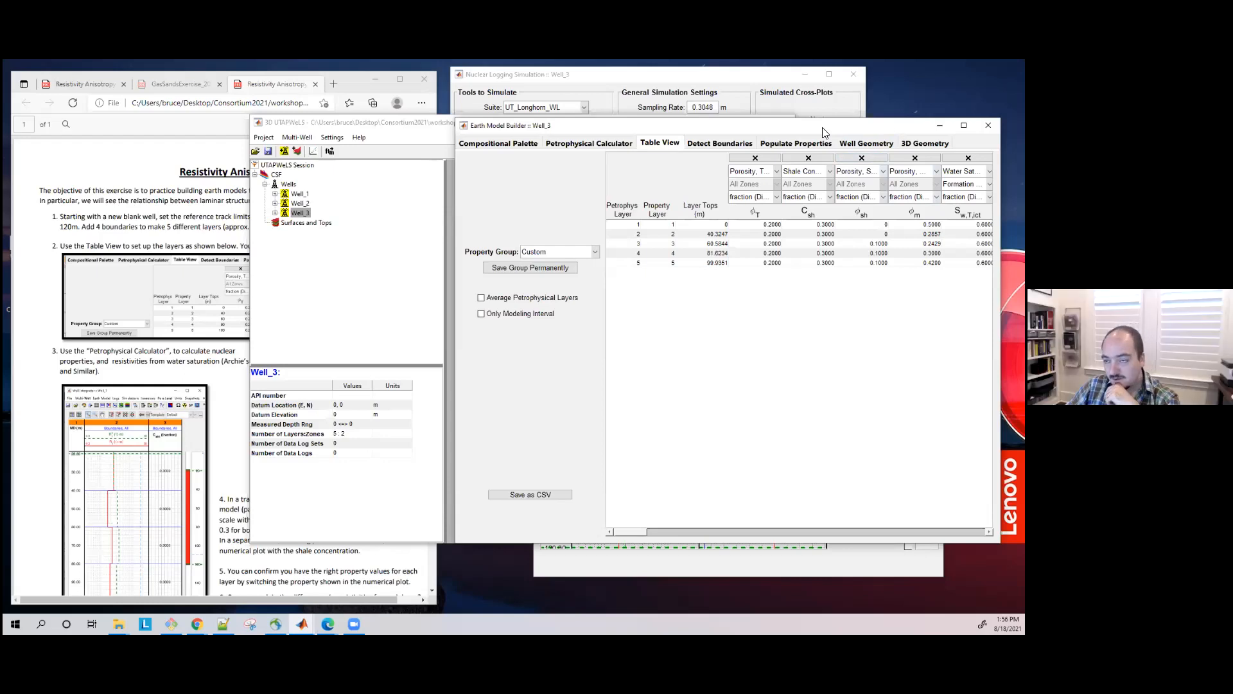
drag(823, 128, 726, 109)
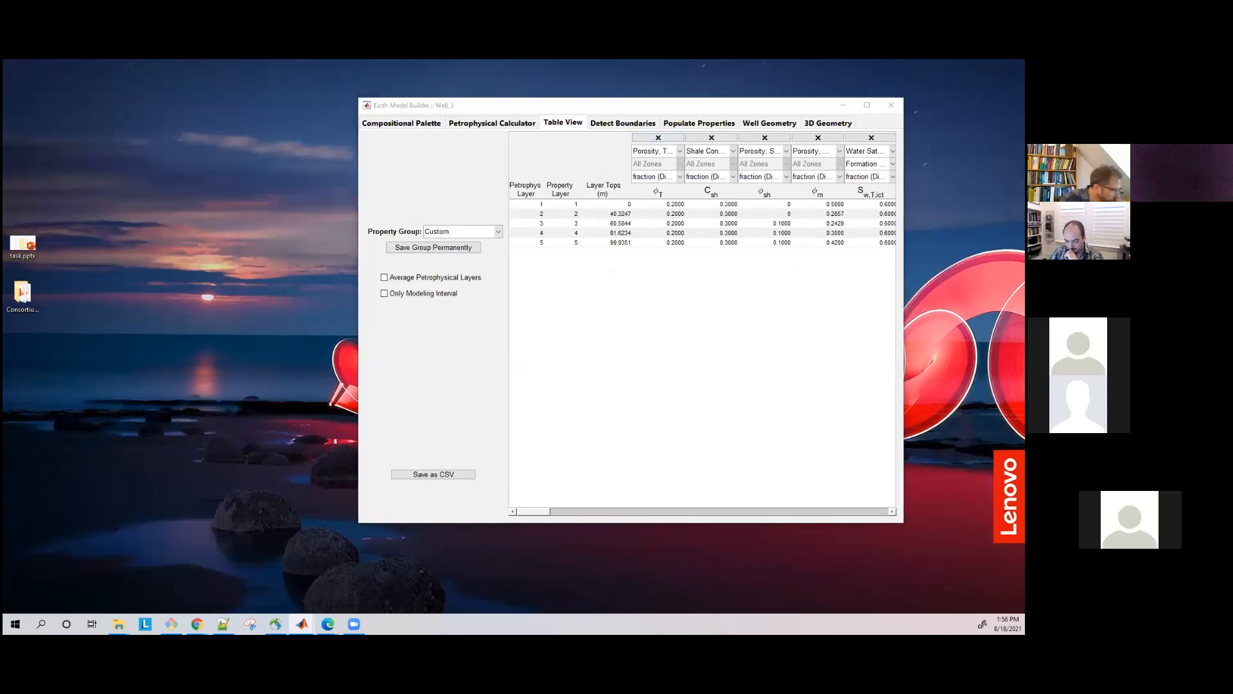
- Return to the Well_3 log display and insert a new track after track 3
key(alt+Tab)
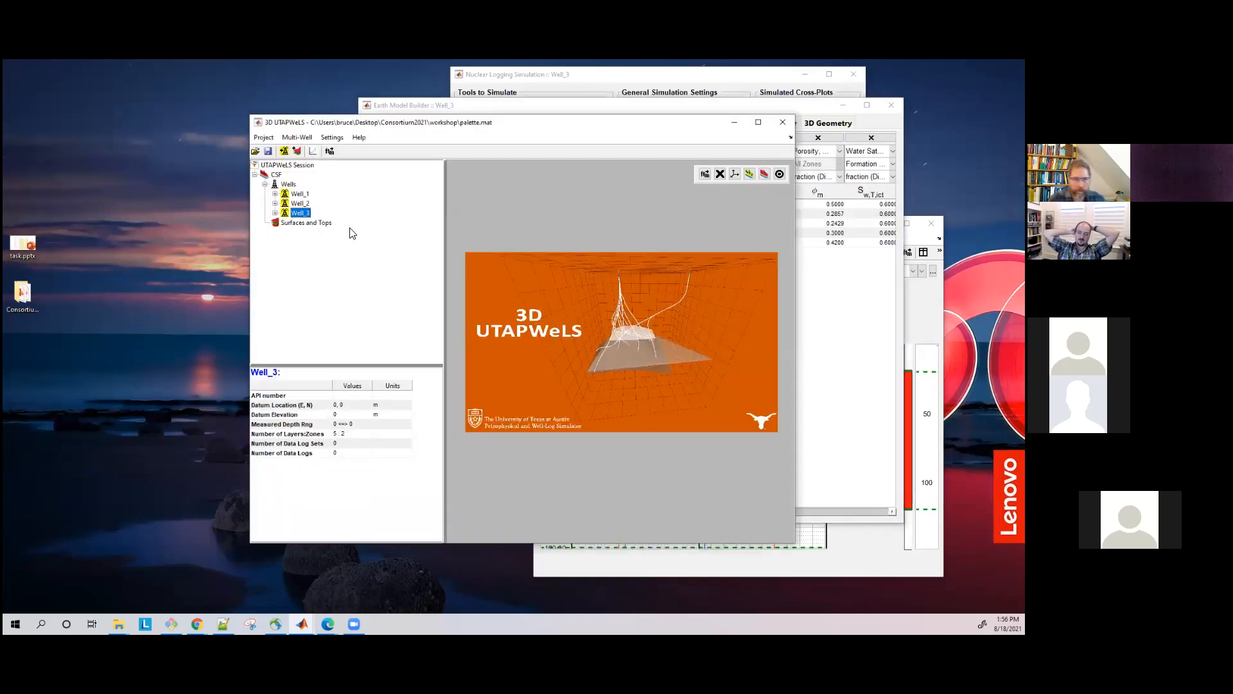
click(275, 212)
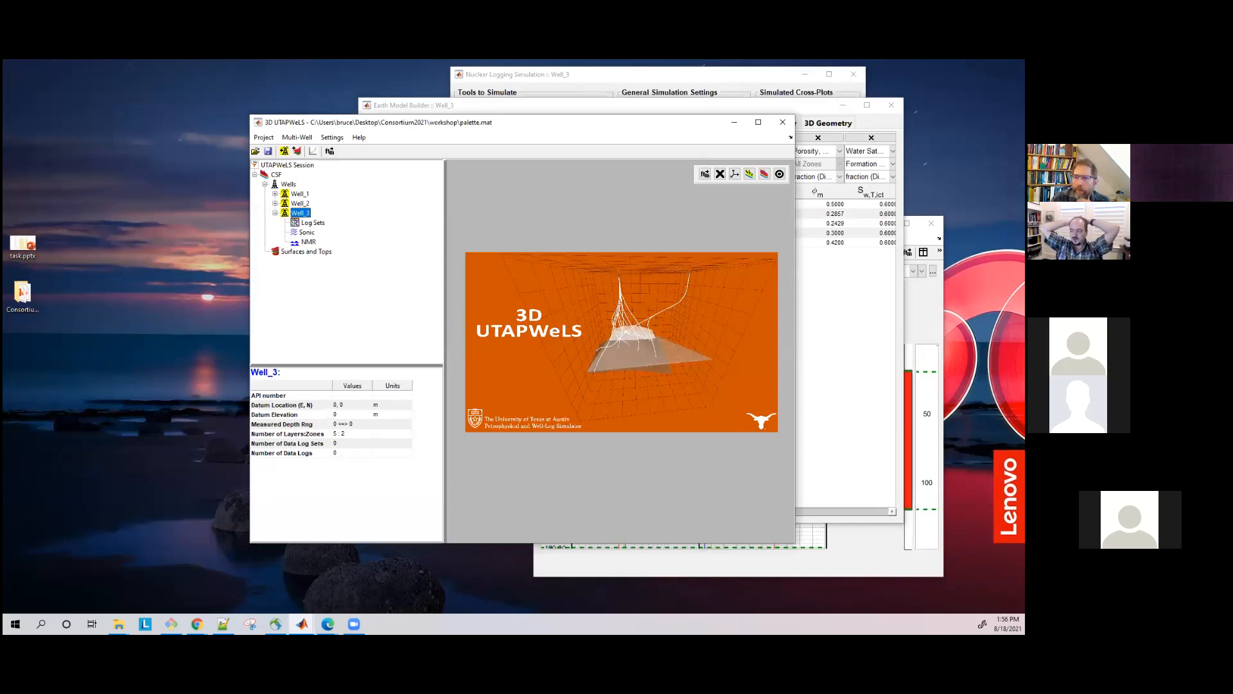
click(921, 238)
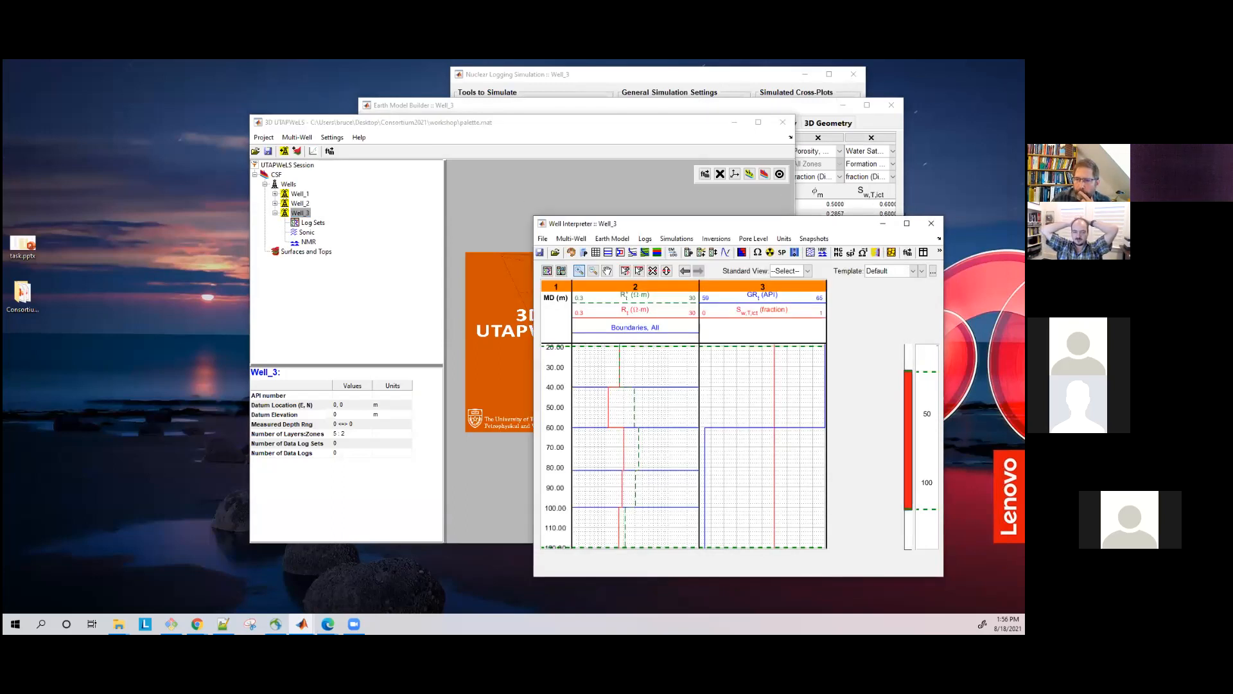
right_click(769, 291)
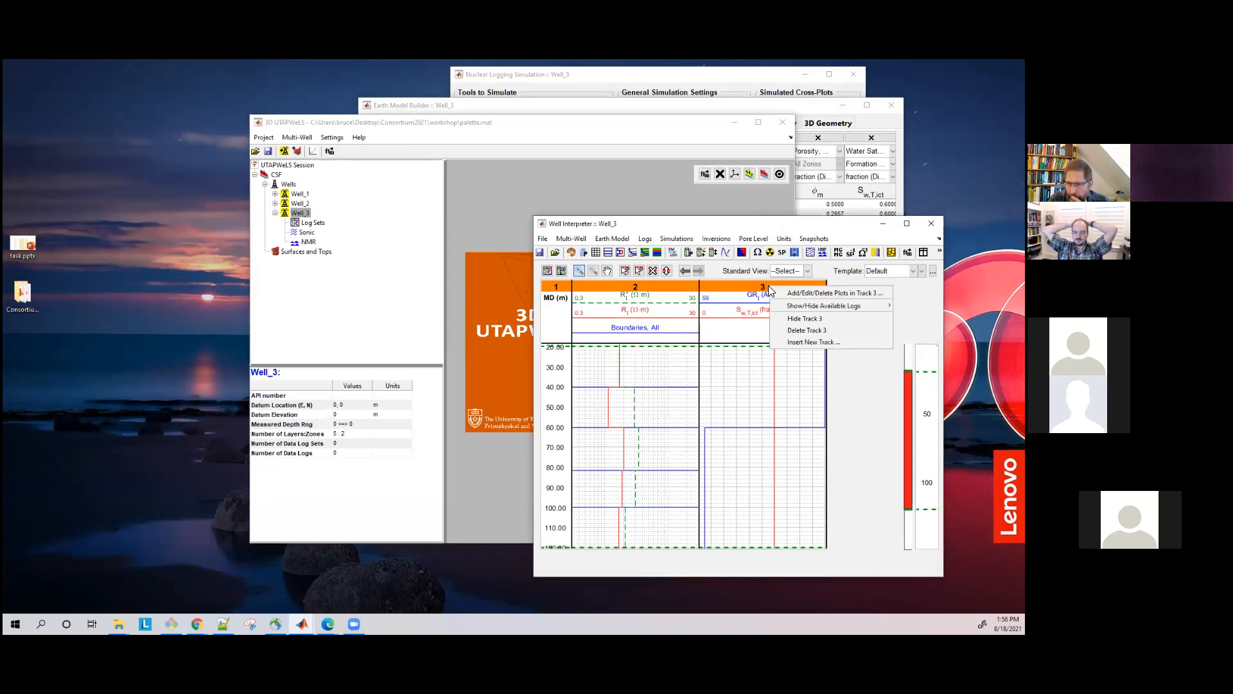
click(827, 344)
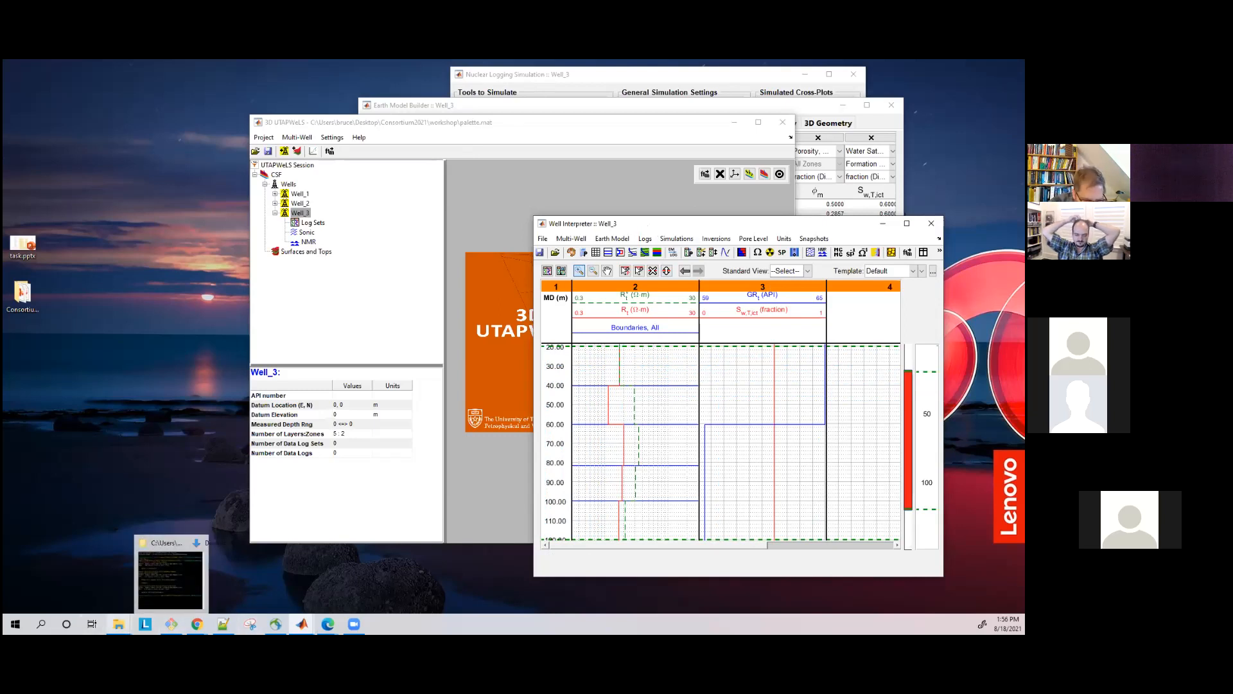
- Bring up the Resistivity Anisotropy exercise sheet and narrow tracks 3 and 2 so that all four tracks fit the log display
mouse_move(118, 624)
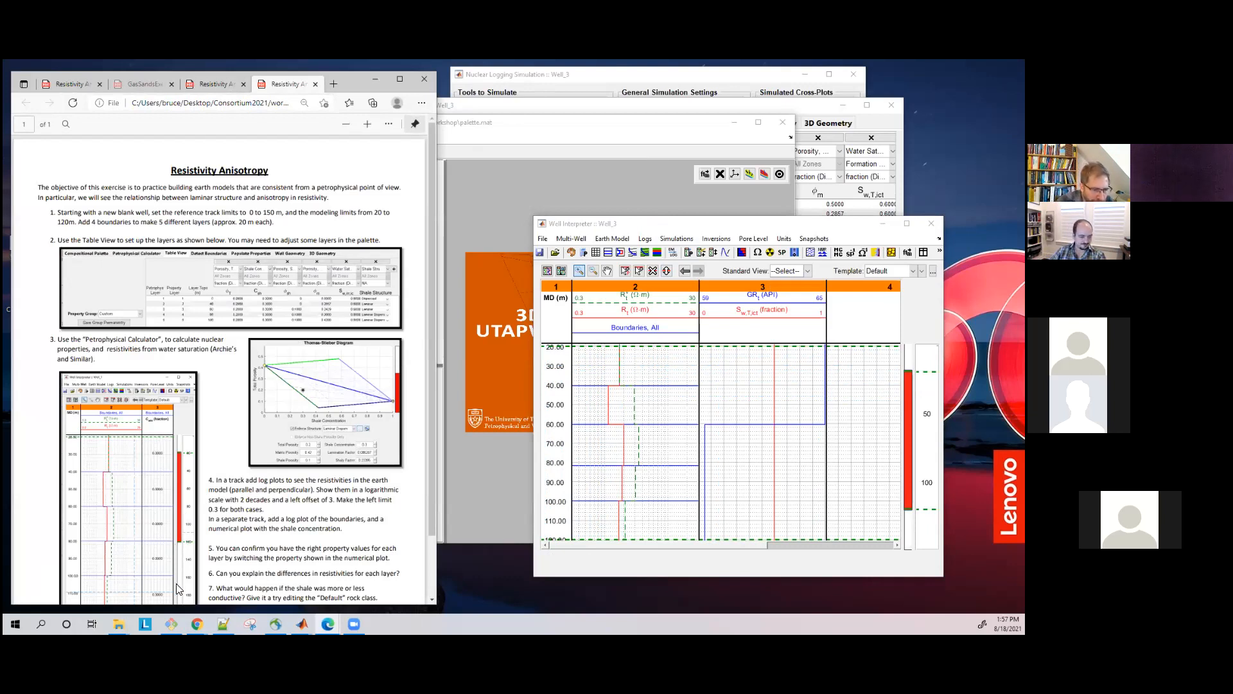
double_click(829, 313)
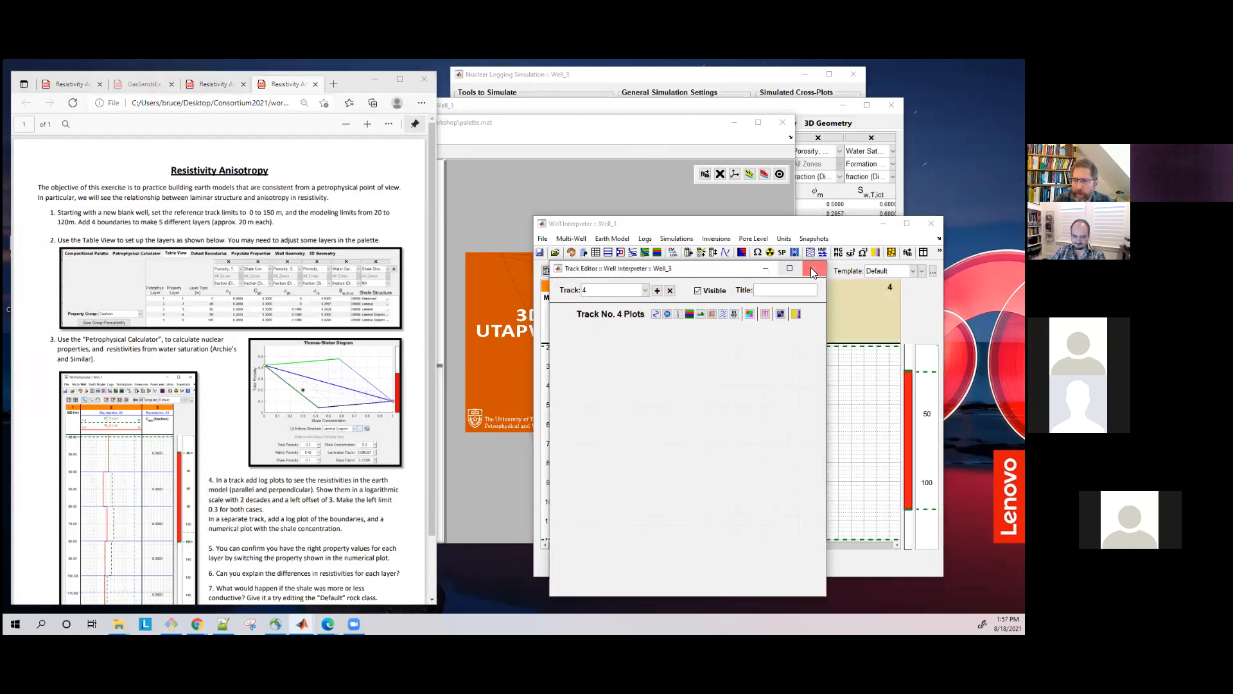
click(812, 271)
drag(831, 281, 769, 286)
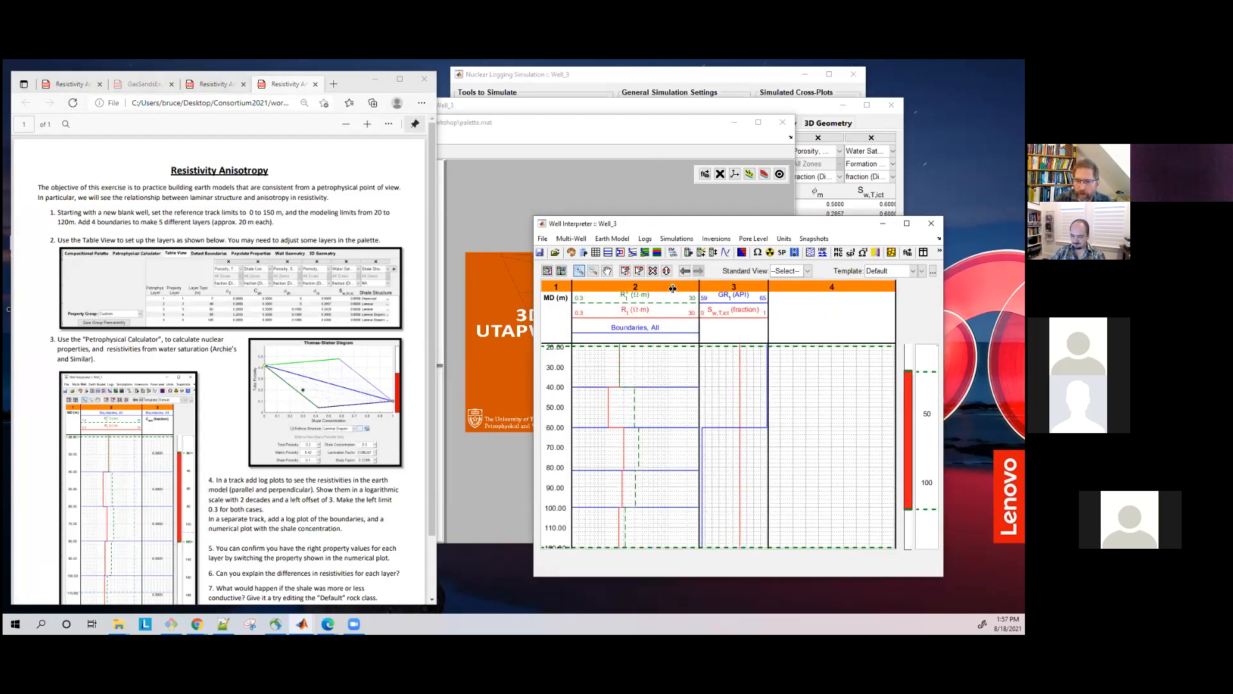
drag(672, 289, 671, 289)
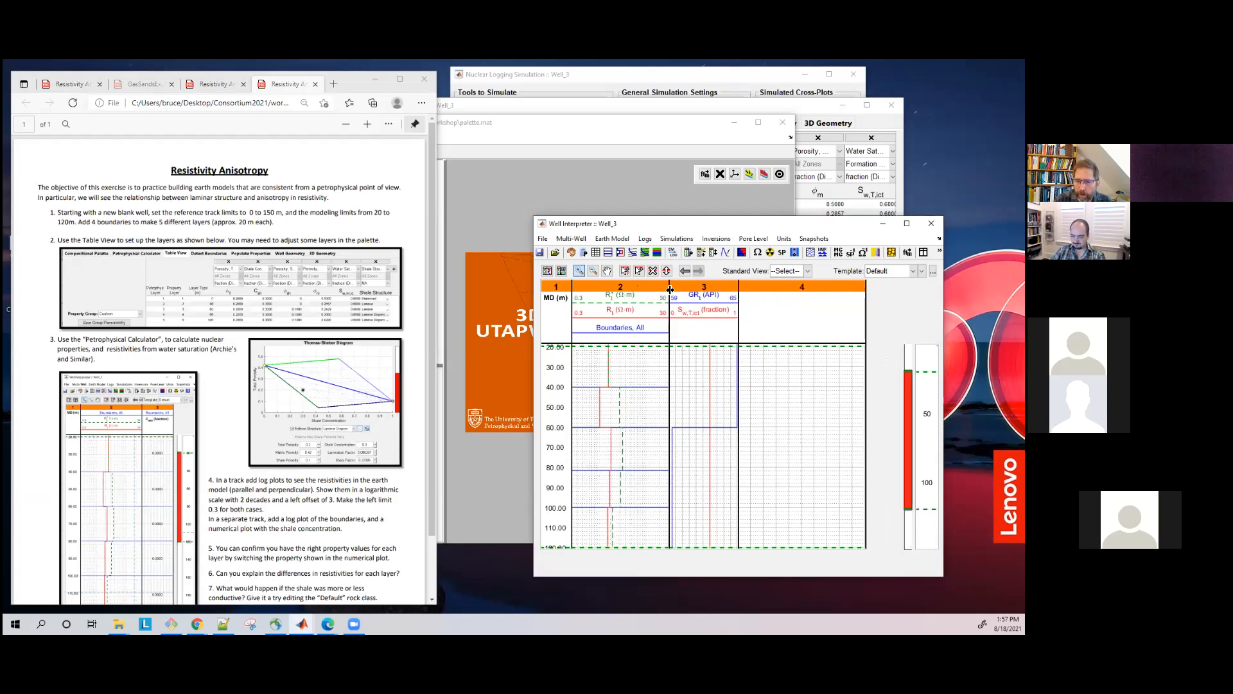
- Add a numerical plot to track 4 and move the track editor clear of the log display
double_click(788, 319)
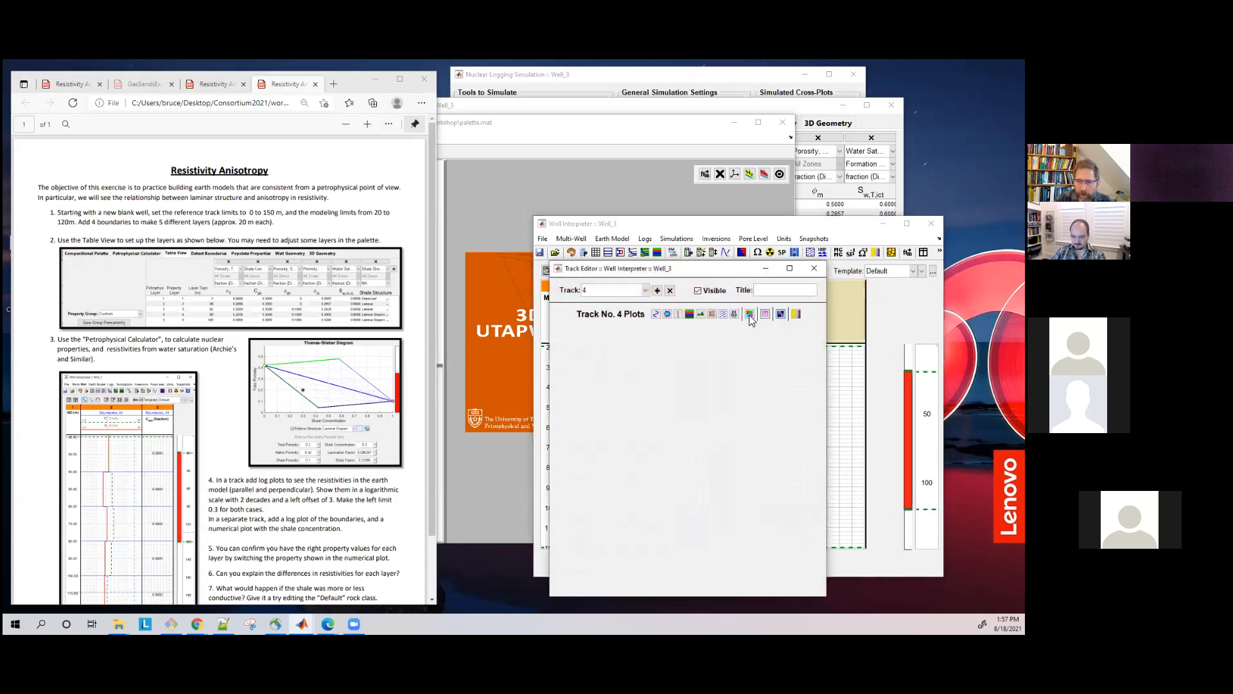
click(678, 315)
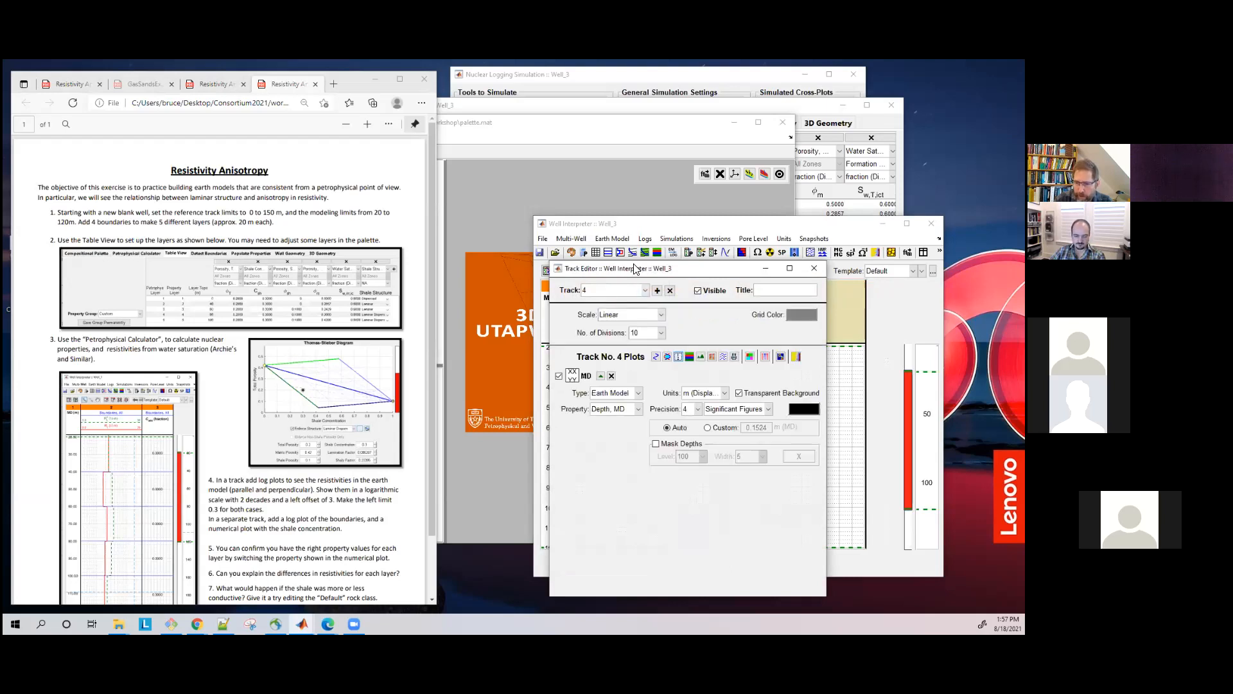
drag(639, 270, 347, 206)
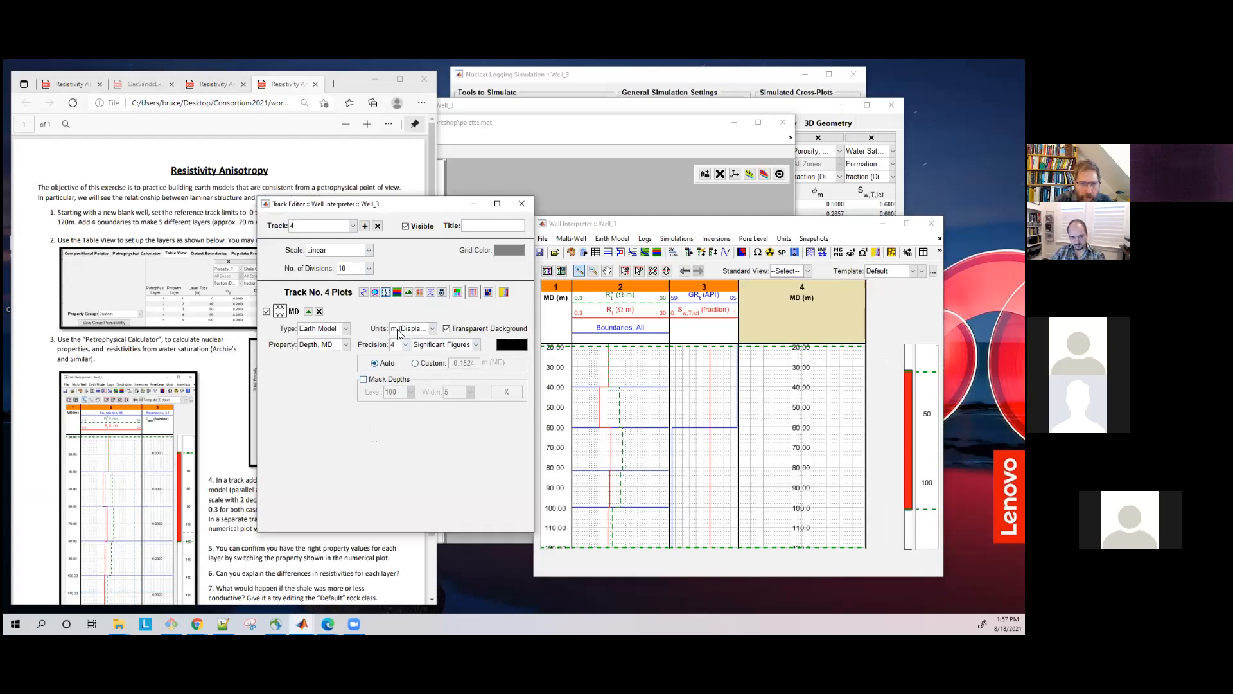
- Set the property of track 4's numerical plot to Gamma Ray
click(327, 350)
scroll(334, 438, down, 10)
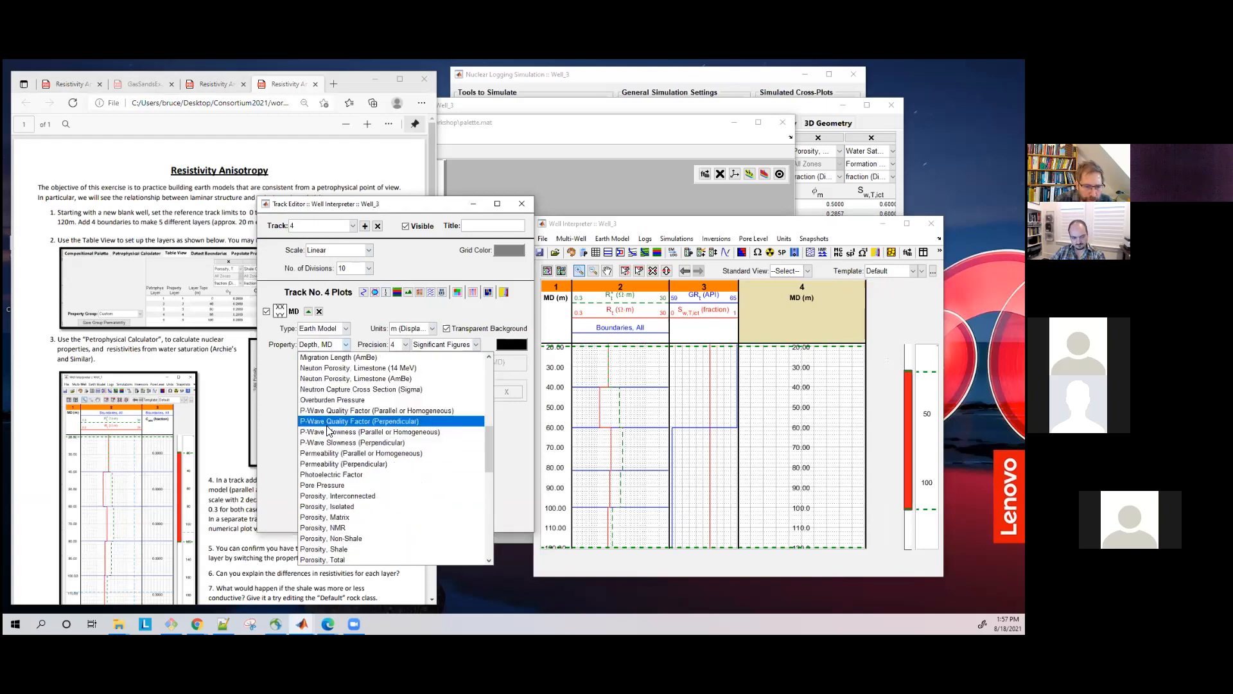
scroll(335, 438, down, 1)
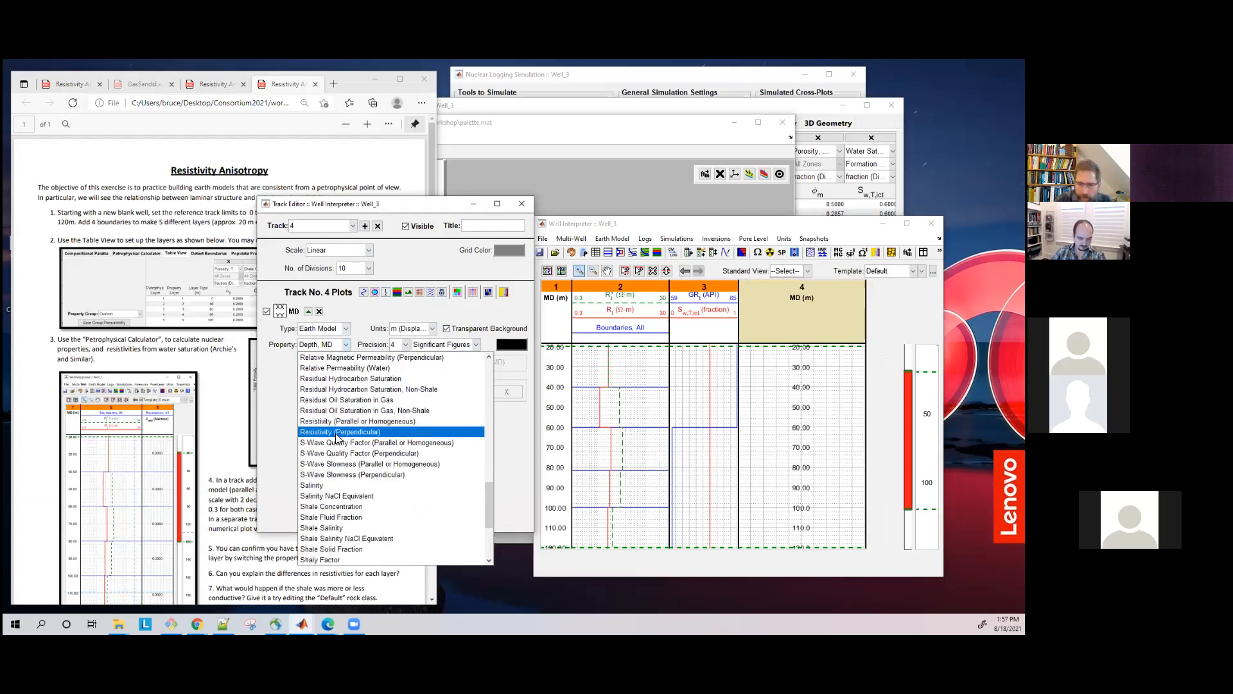
scroll(339, 436, up, 7)
scroll(335, 433, up, 5)
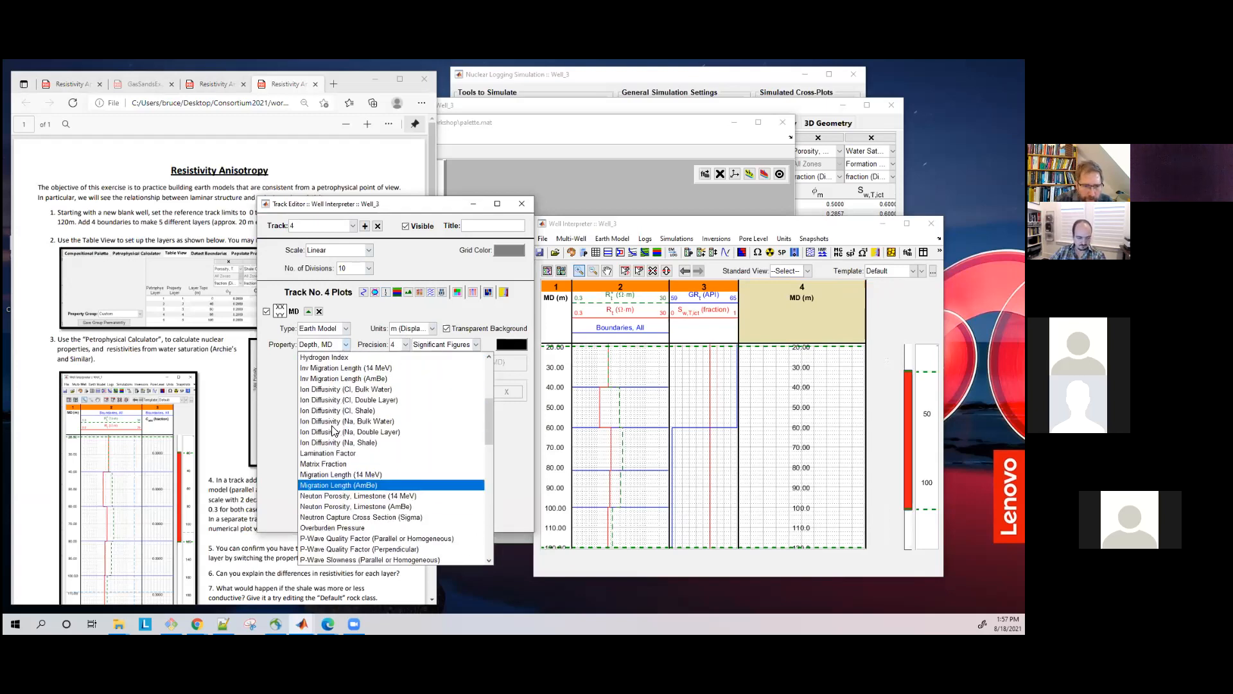
scroll(334, 430, up, 1)
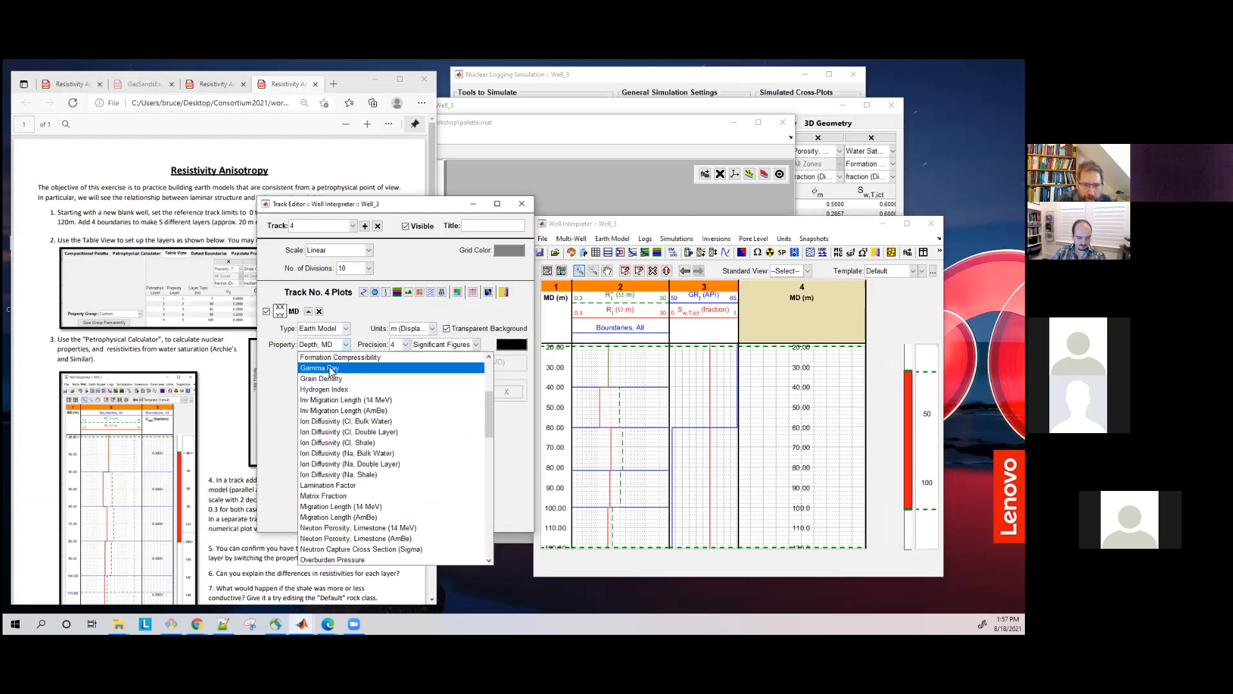
click(330, 367)
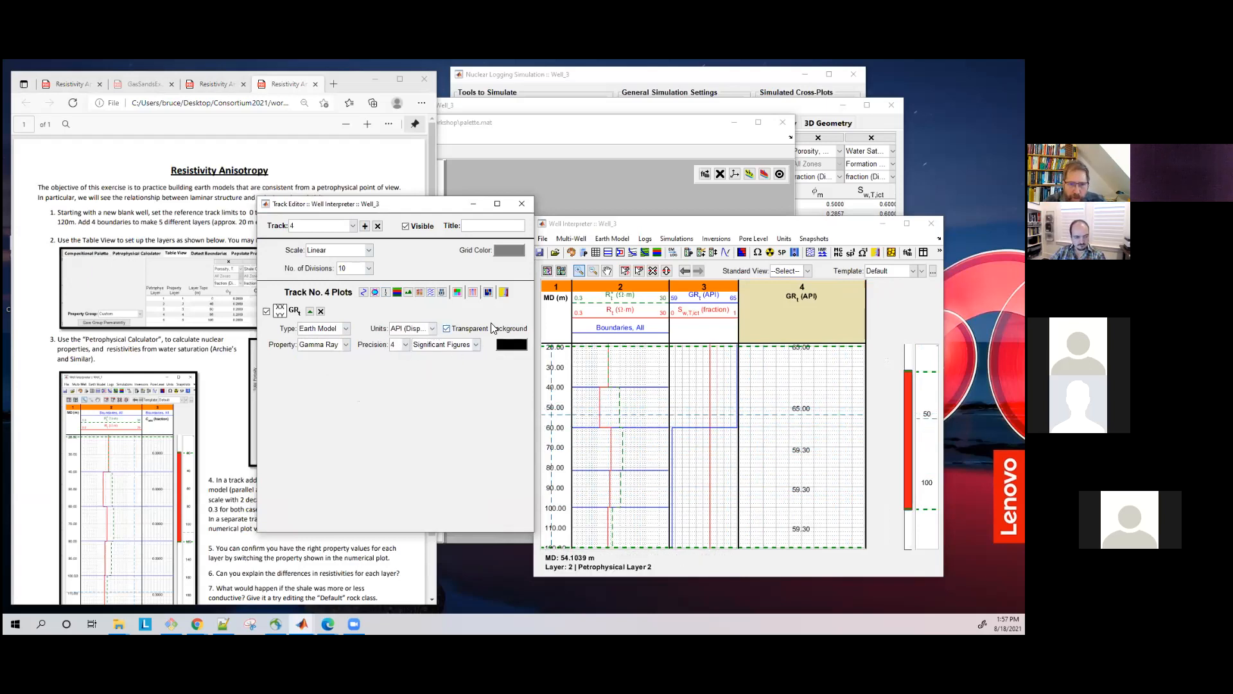
- Set track 4's numerical plot to show Shale Concentration and close the track editor
click(323, 341)
scroll(359, 450, down, 5)
scroll(345, 442, down, 8)
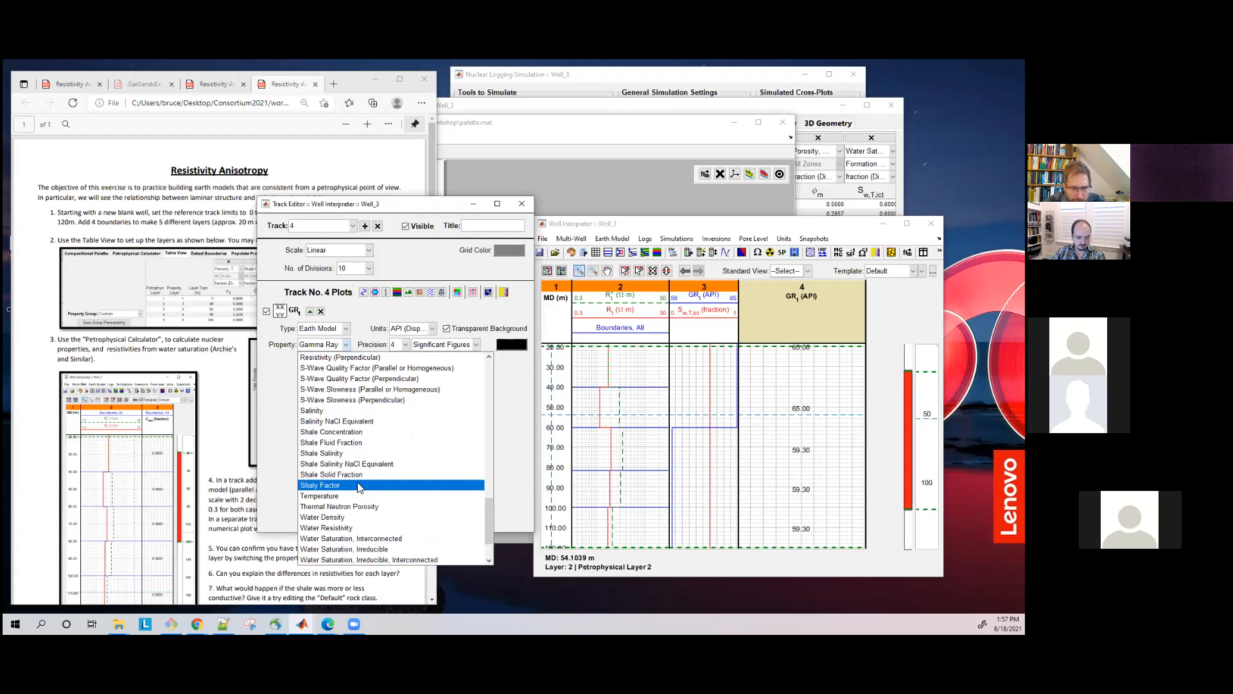
click(343, 431)
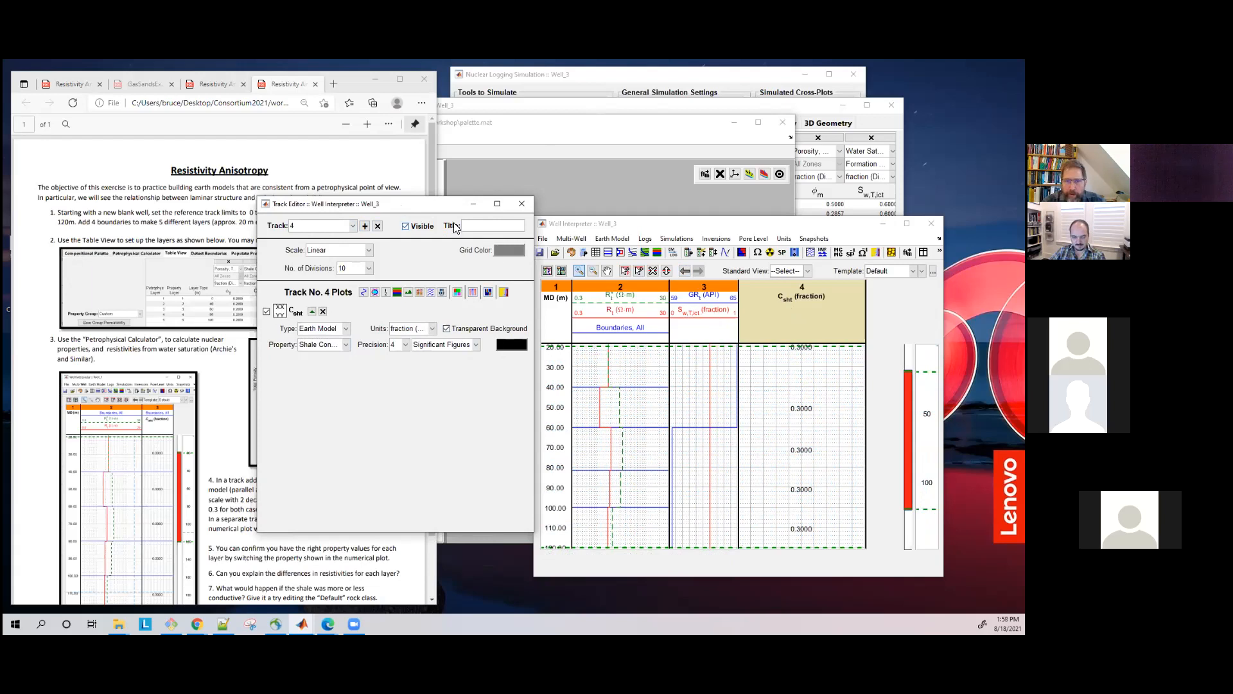
click(519, 205)
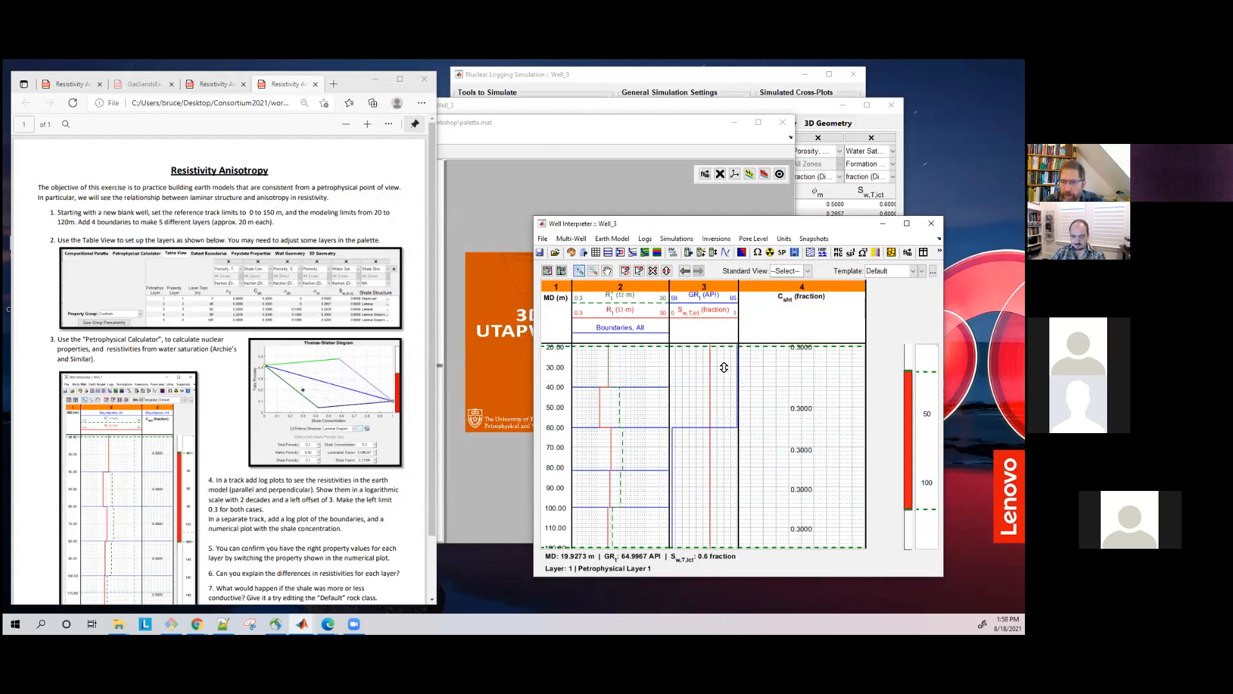
- Set the limits of track 3's gamma ray plot to 50 and 70 and close the track editor
double_click(704, 339)
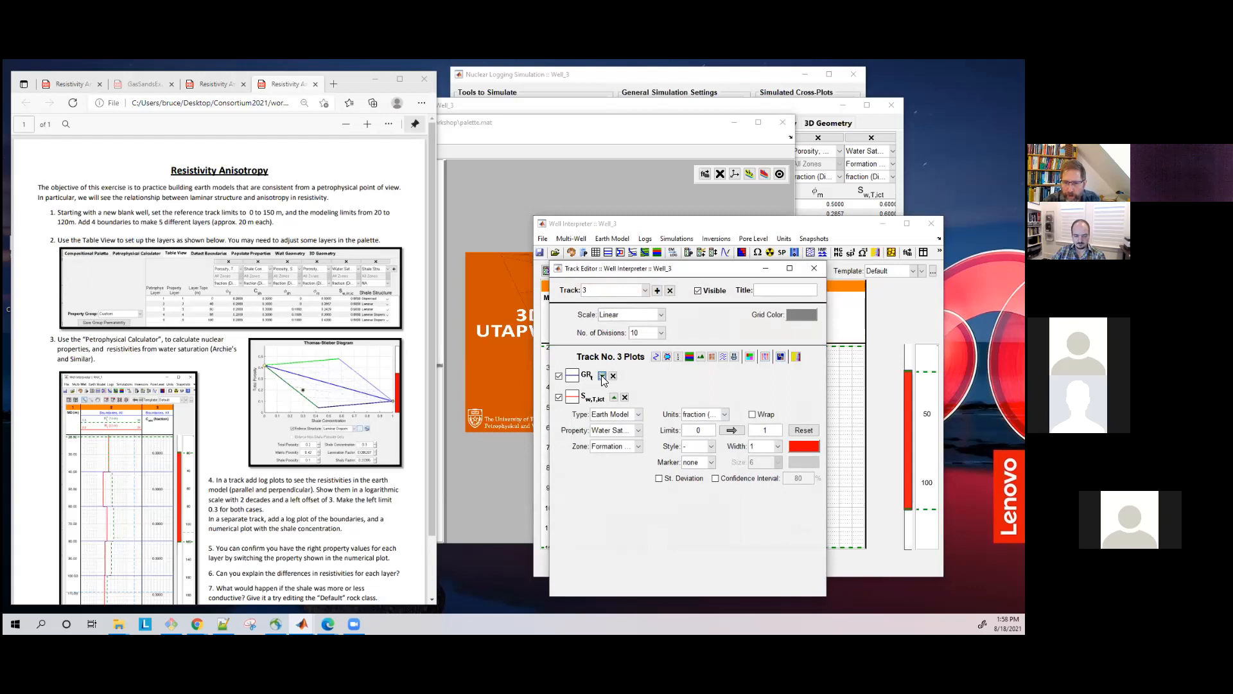
click(602, 376)
drag(713, 409, 676, 412)
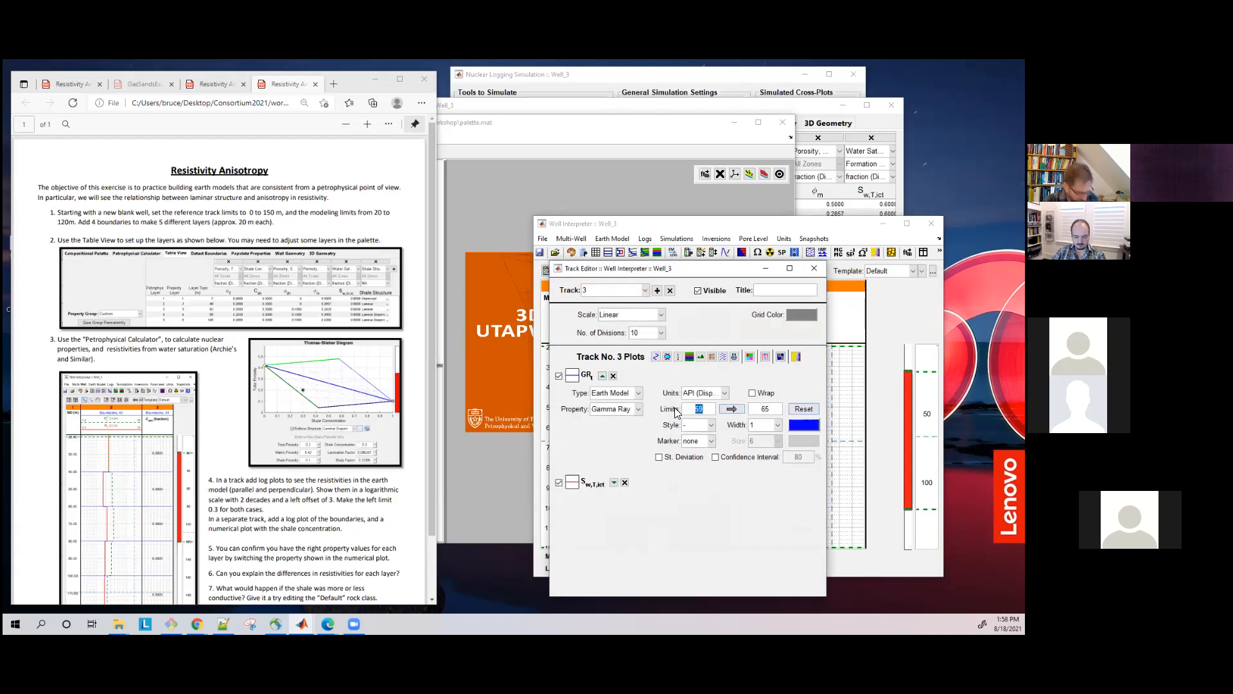
text(50)
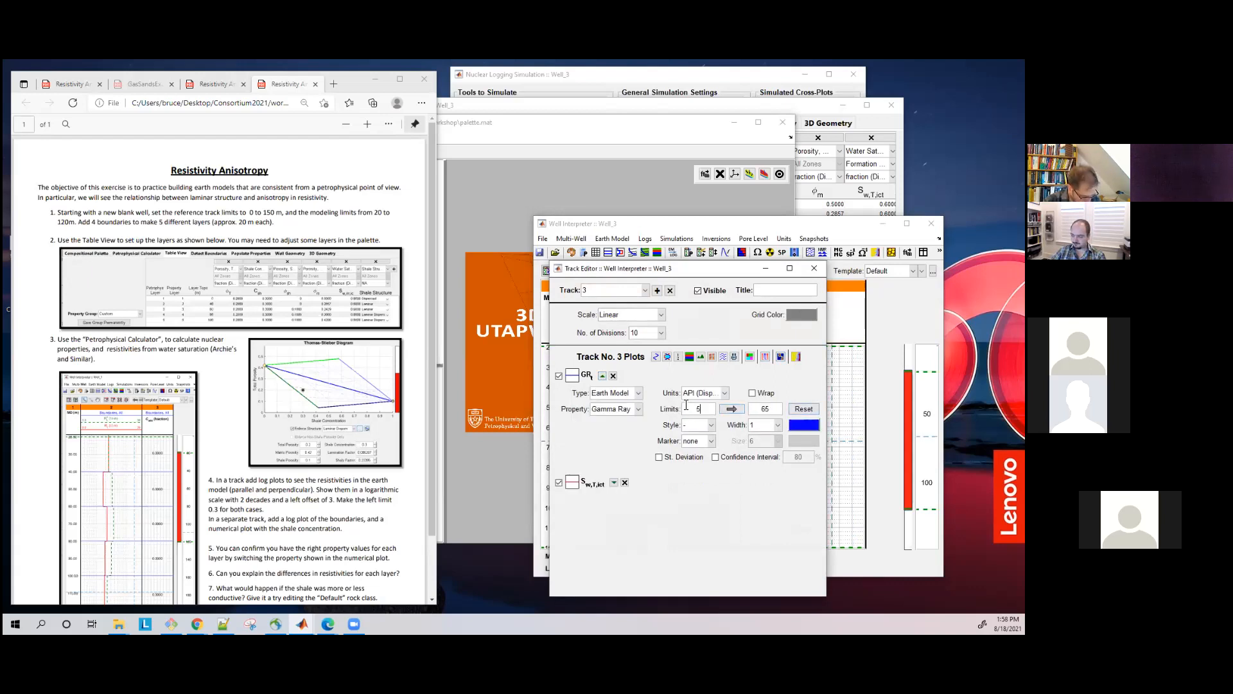
double_click(777, 408)
text(70)
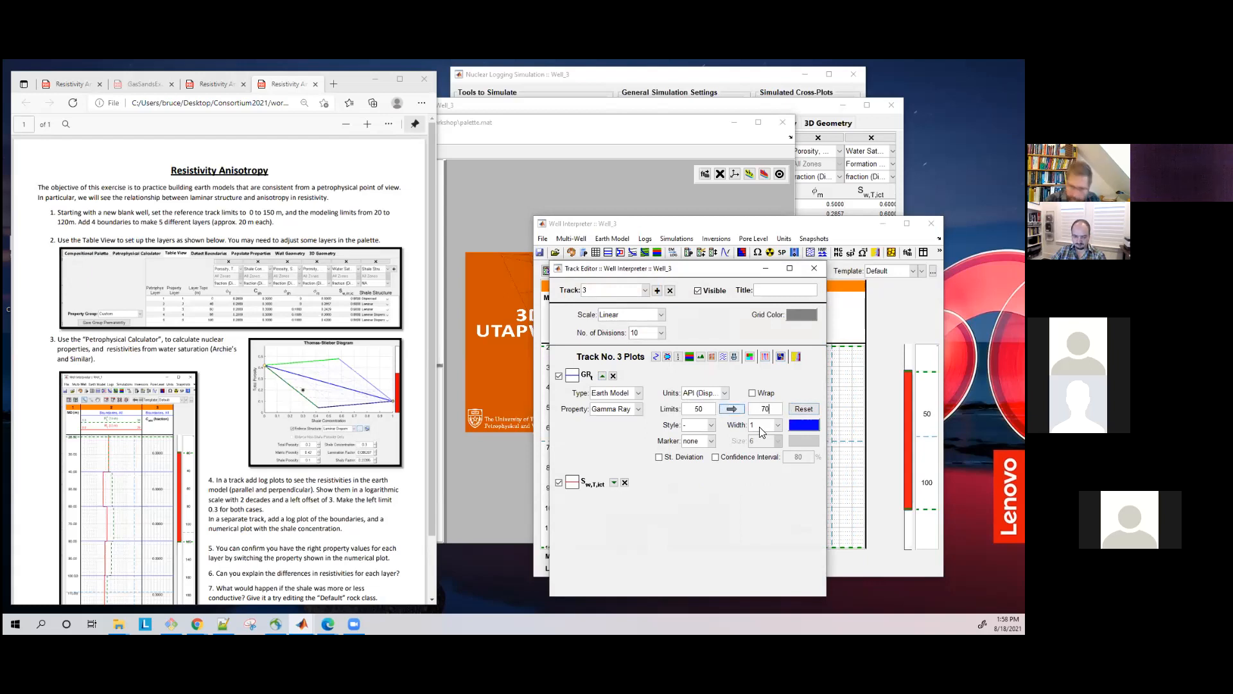
click(773, 487)
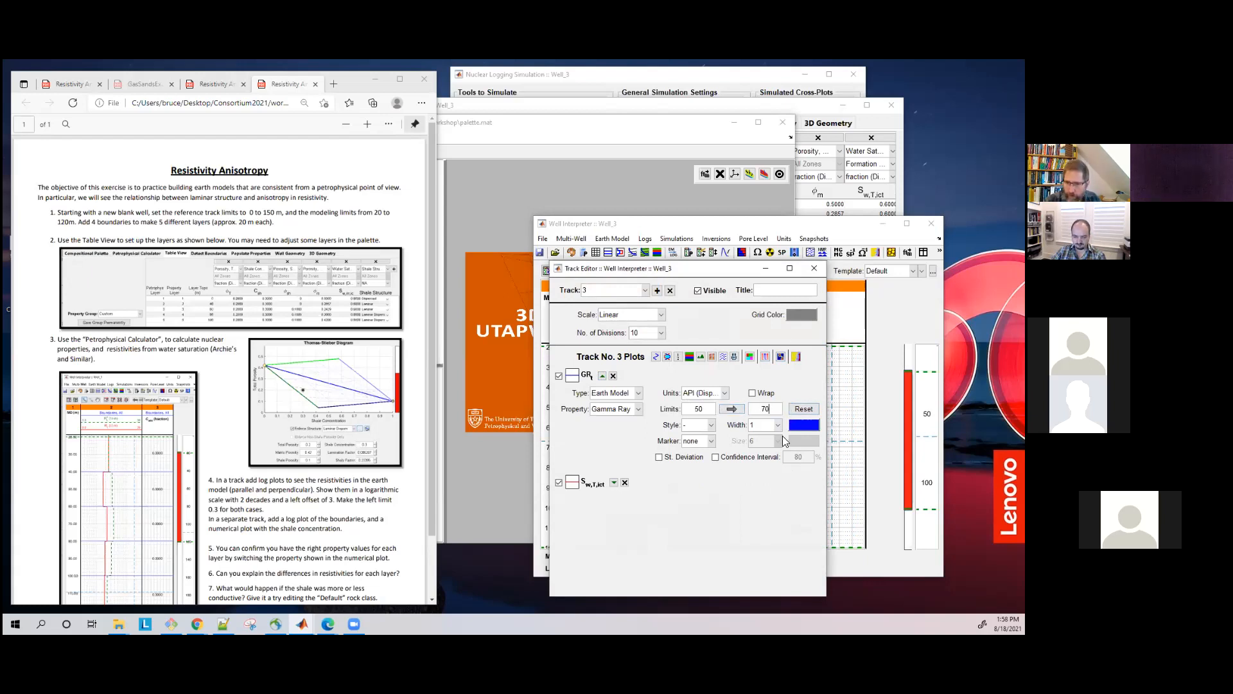
click(814, 267)
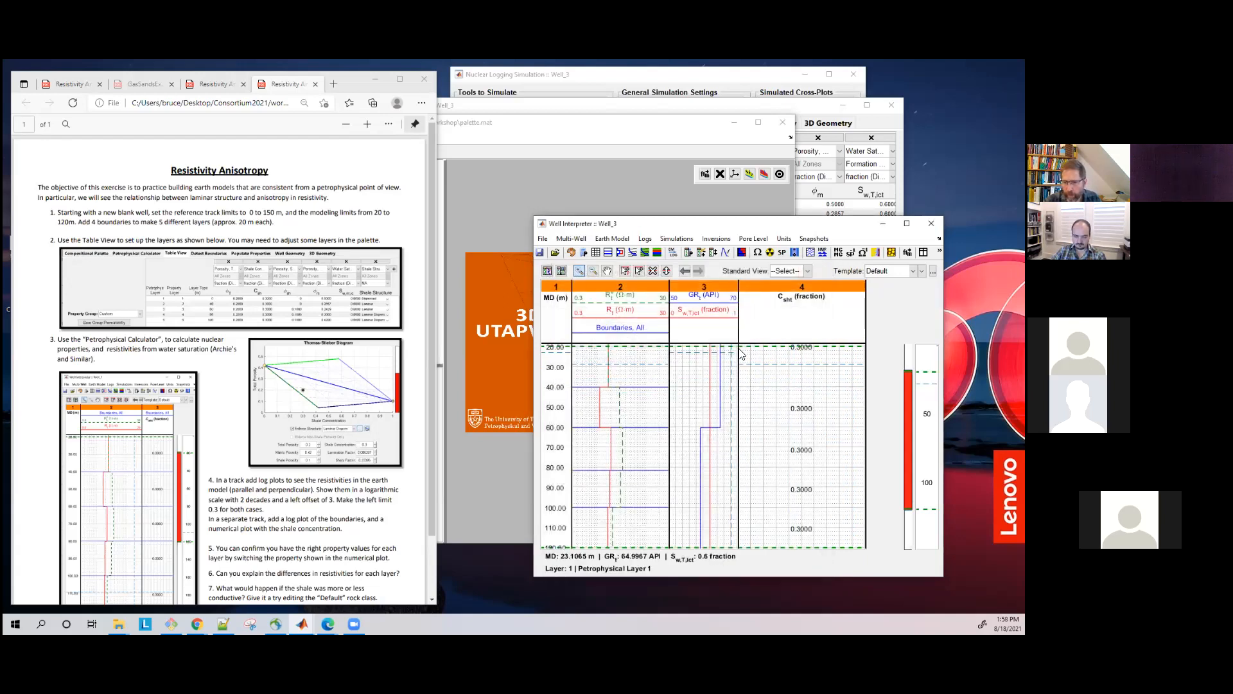
- Run the nuclear logging simulation of the gamma ray tool for Well_3 and move its window clear of the log display
click(770, 251)
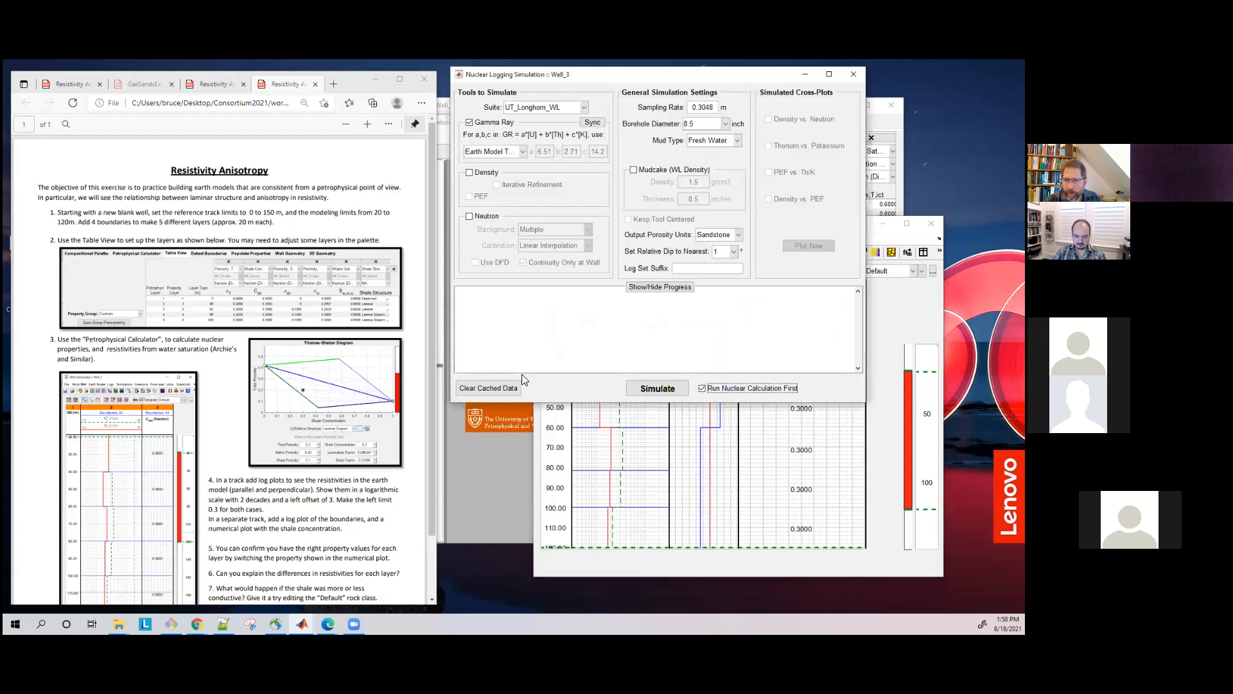
click(653, 389)
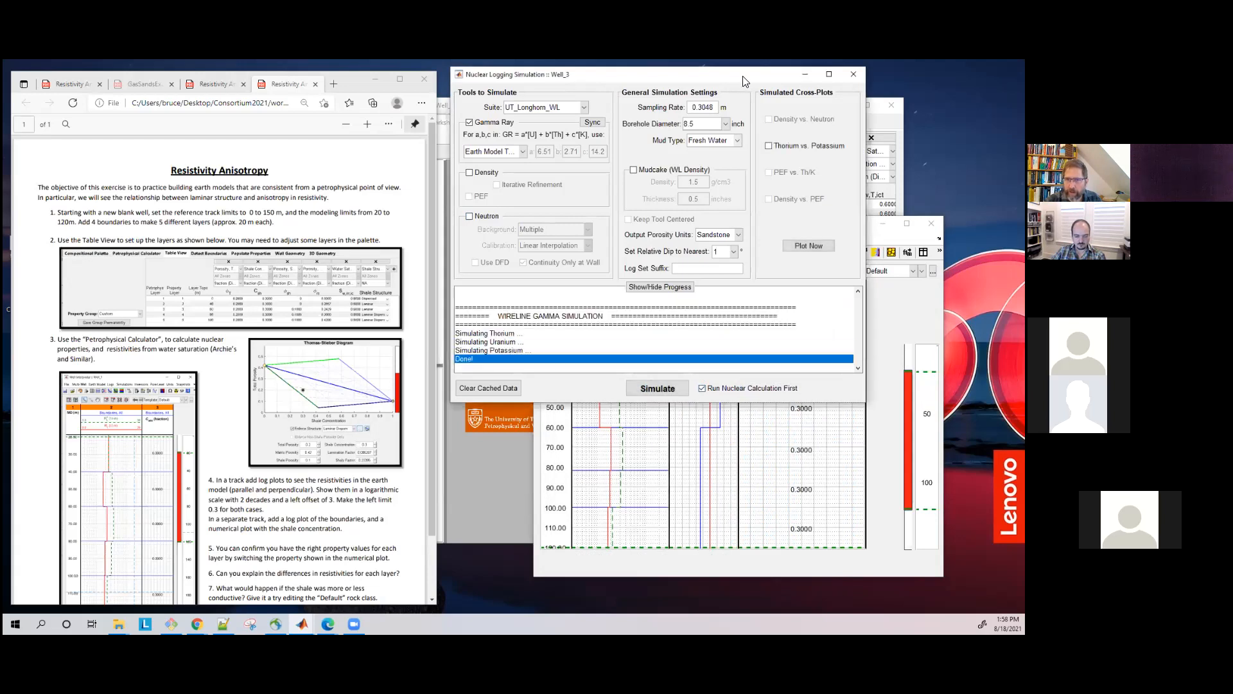
drag(724, 85, 379, 114)
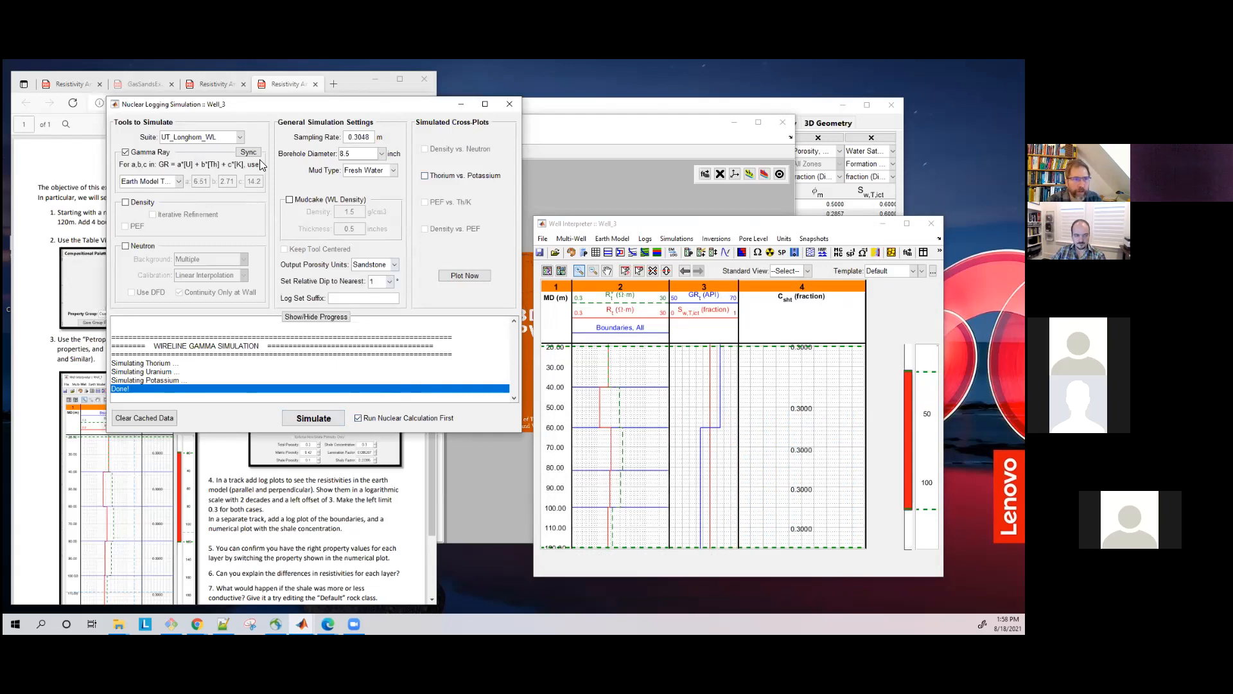
- Add a log plot to track 3 showing the ECGR curve from the simulated gamma ray log set
click(716, 292)
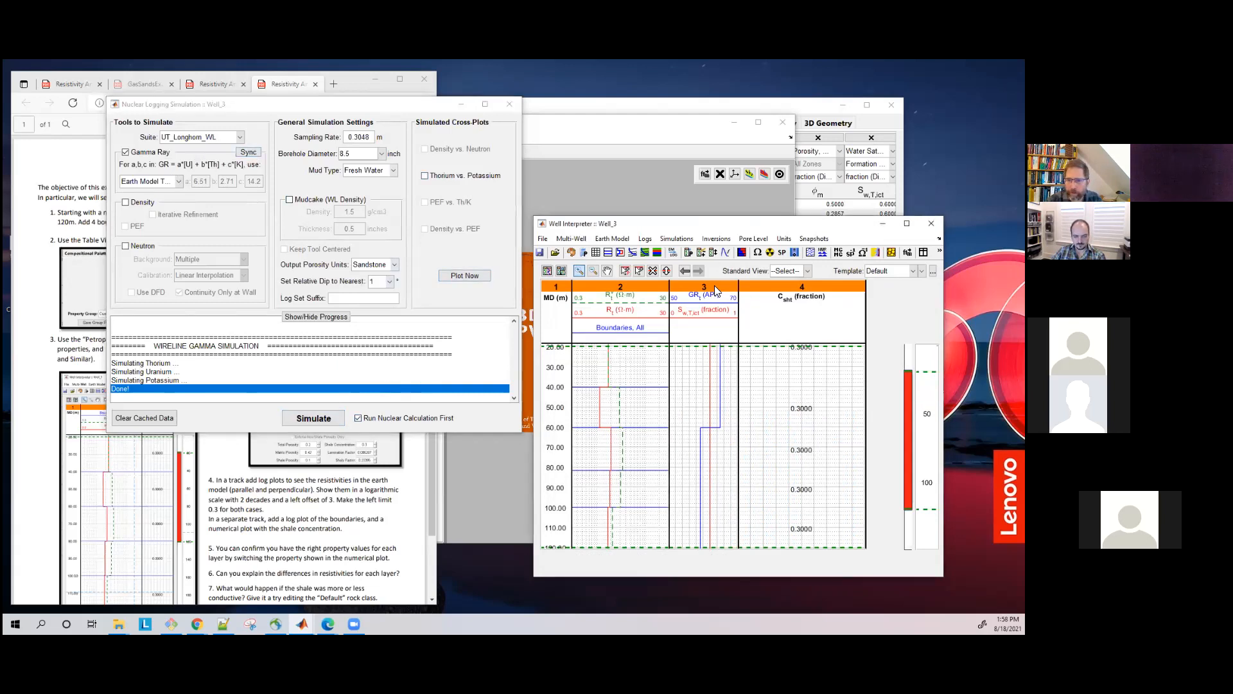
double_click(717, 292)
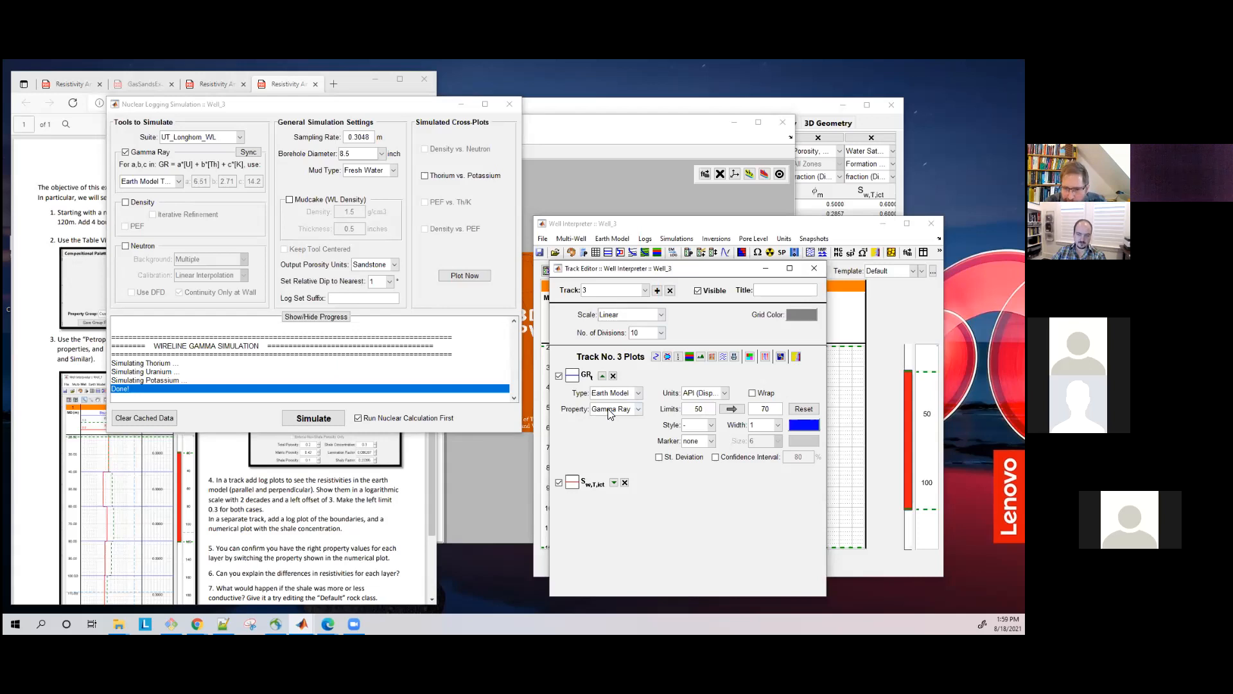
click(655, 357)
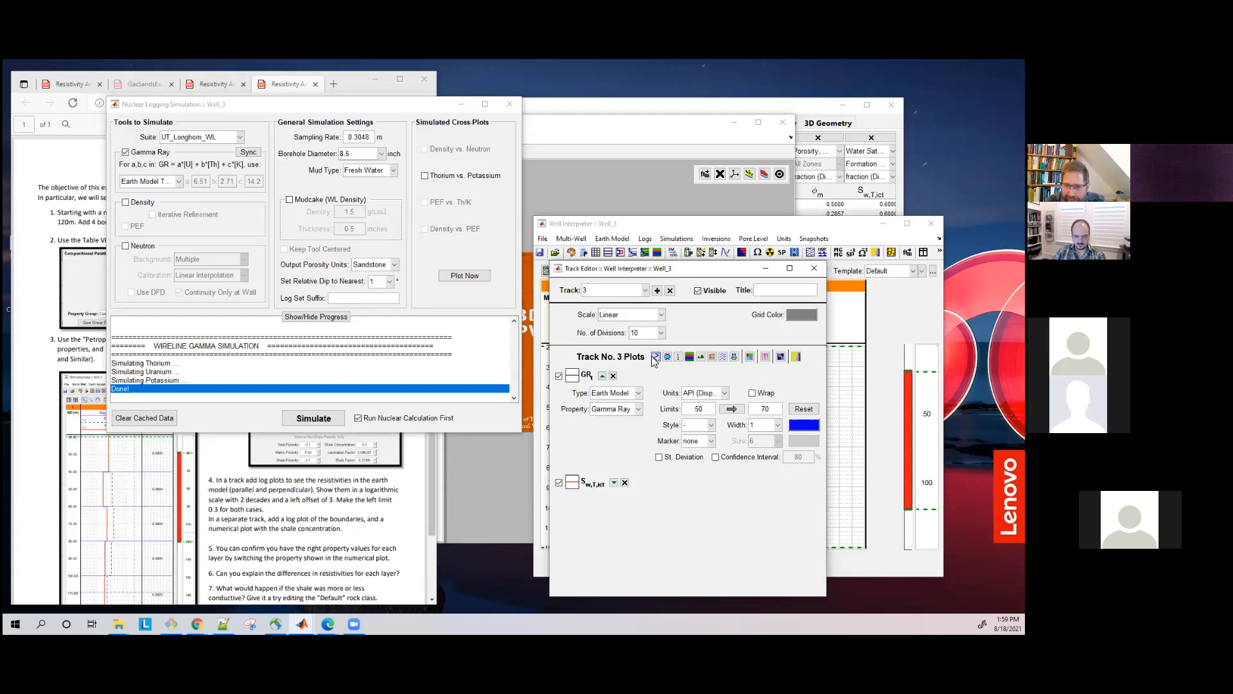
click(609, 437)
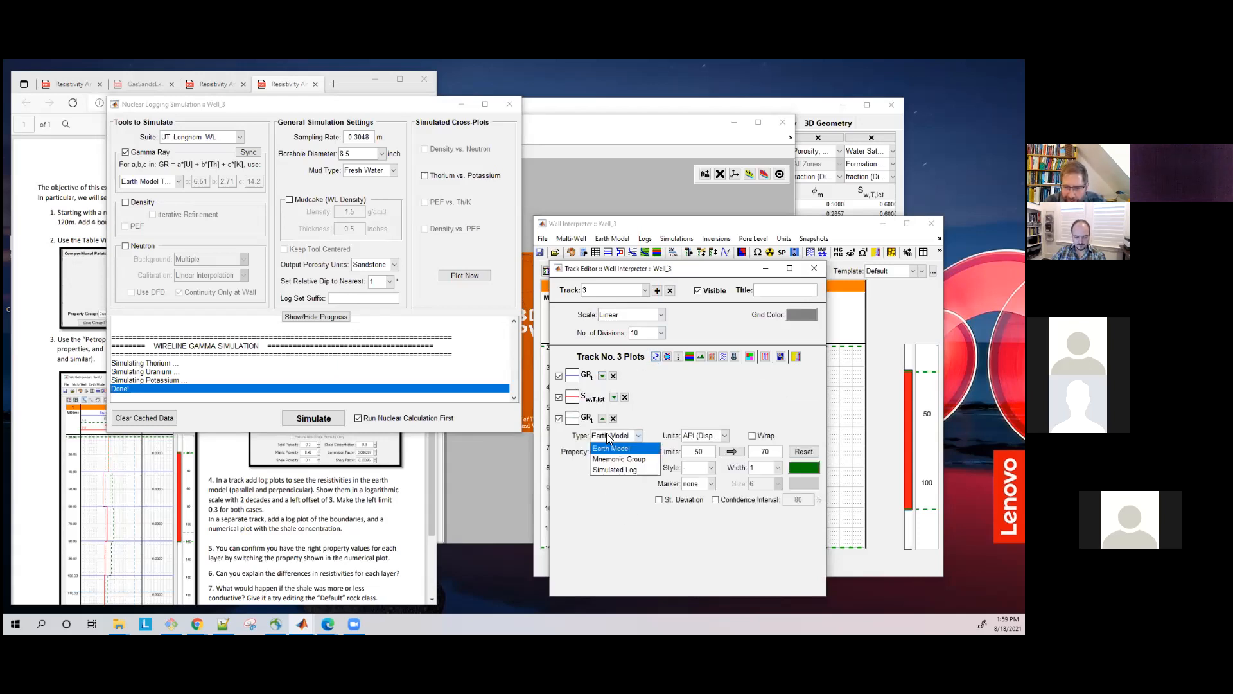
click(616, 468)
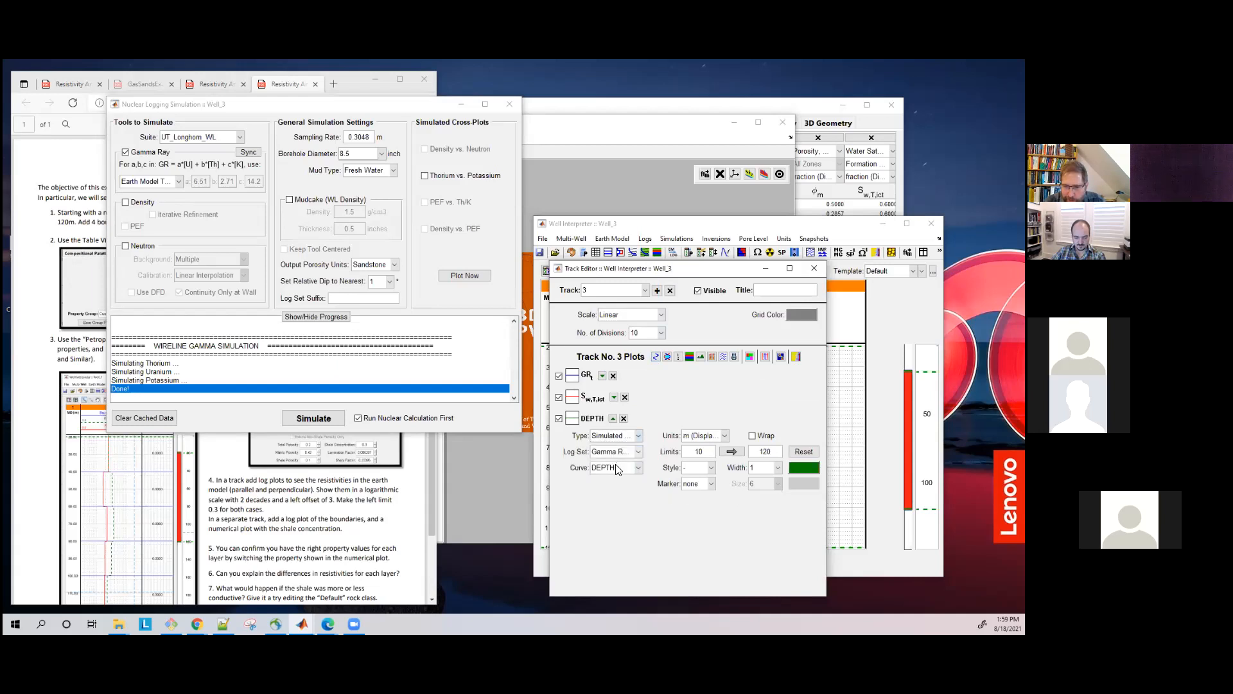
click(616, 468)
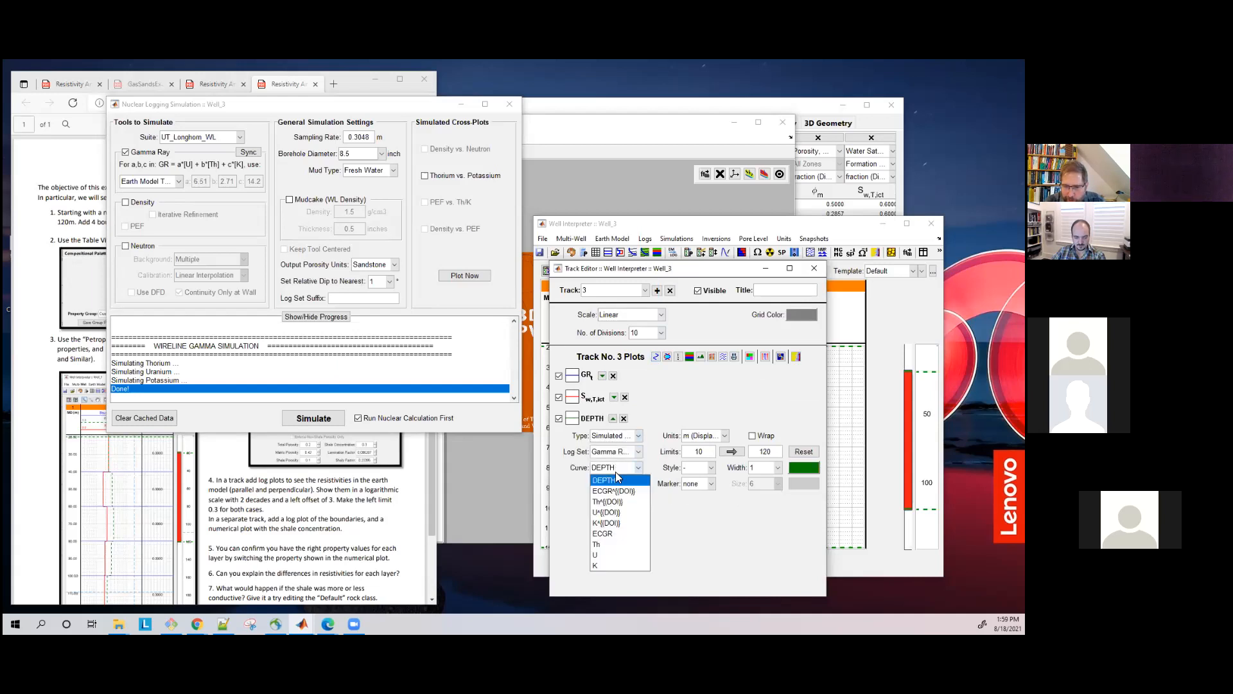
click(622, 535)
- Move the track editor off the log display and snap track 3's API logs to the earth model gamma ray limits
drag(637, 272, 328, 244)
click(691, 299)
right_click(692, 299)
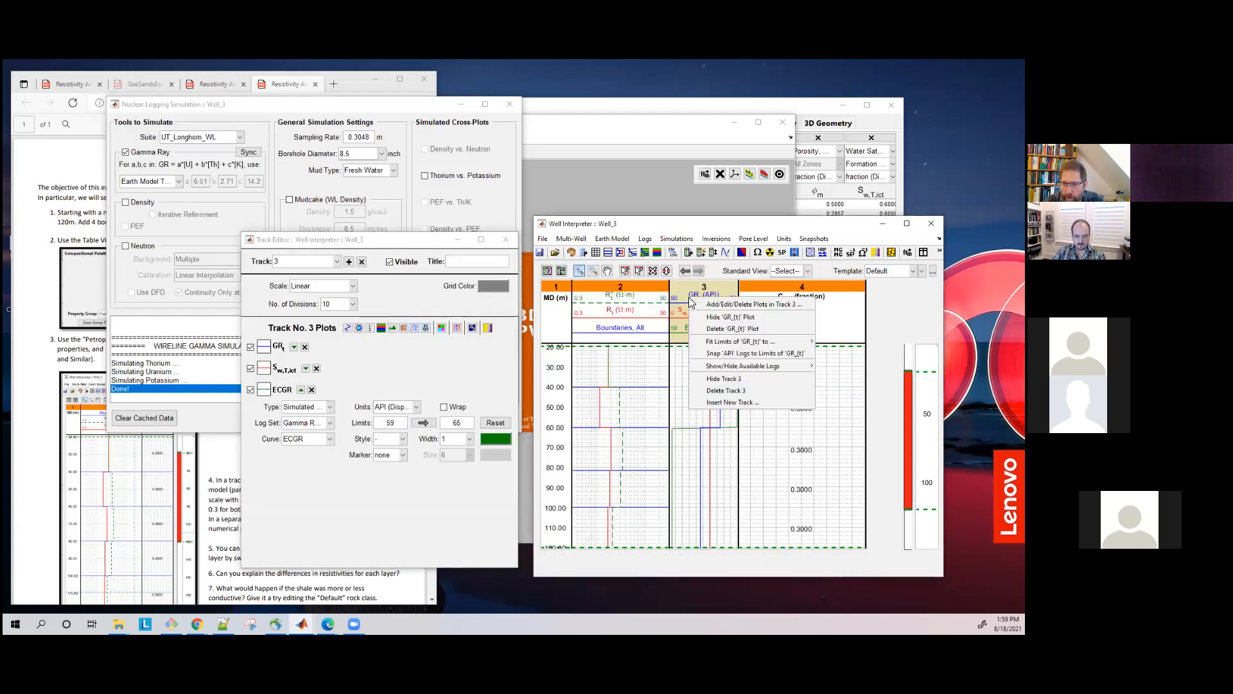
click(726, 353)
- Give the ECGR plot a dashed line of width 2 and place it first in track 3's plot list
click(403, 439)
click(388, 453)
click(467, 439)
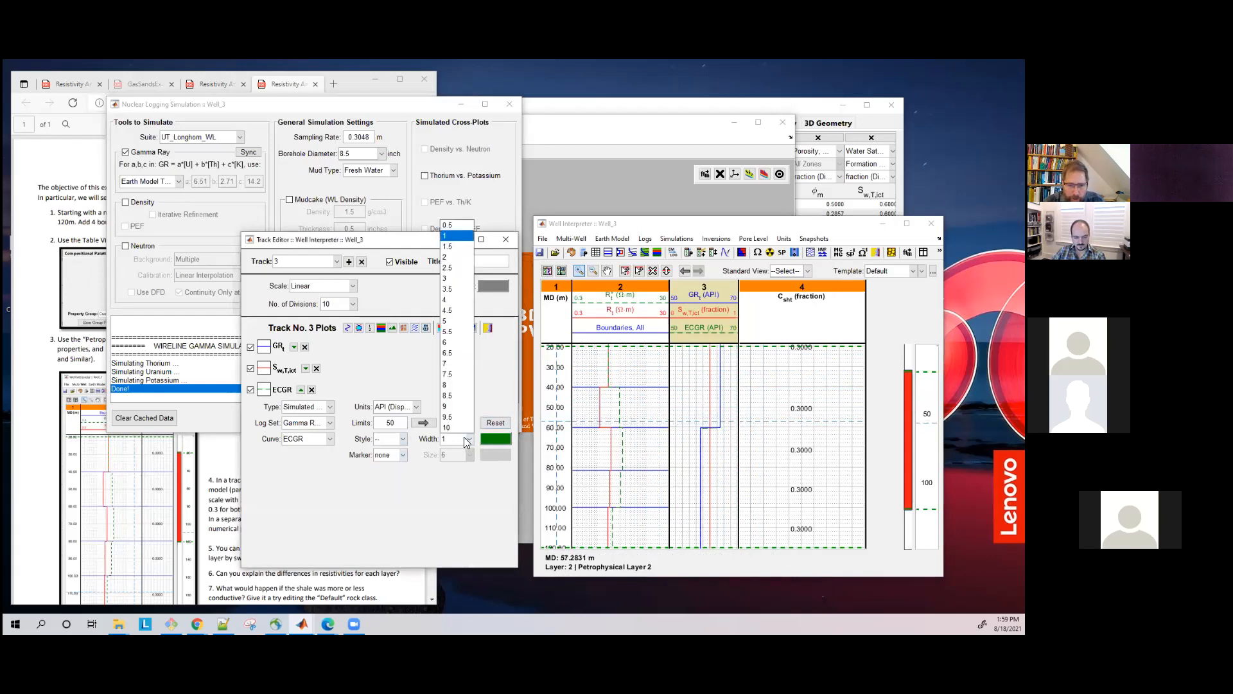
click(465, 248)
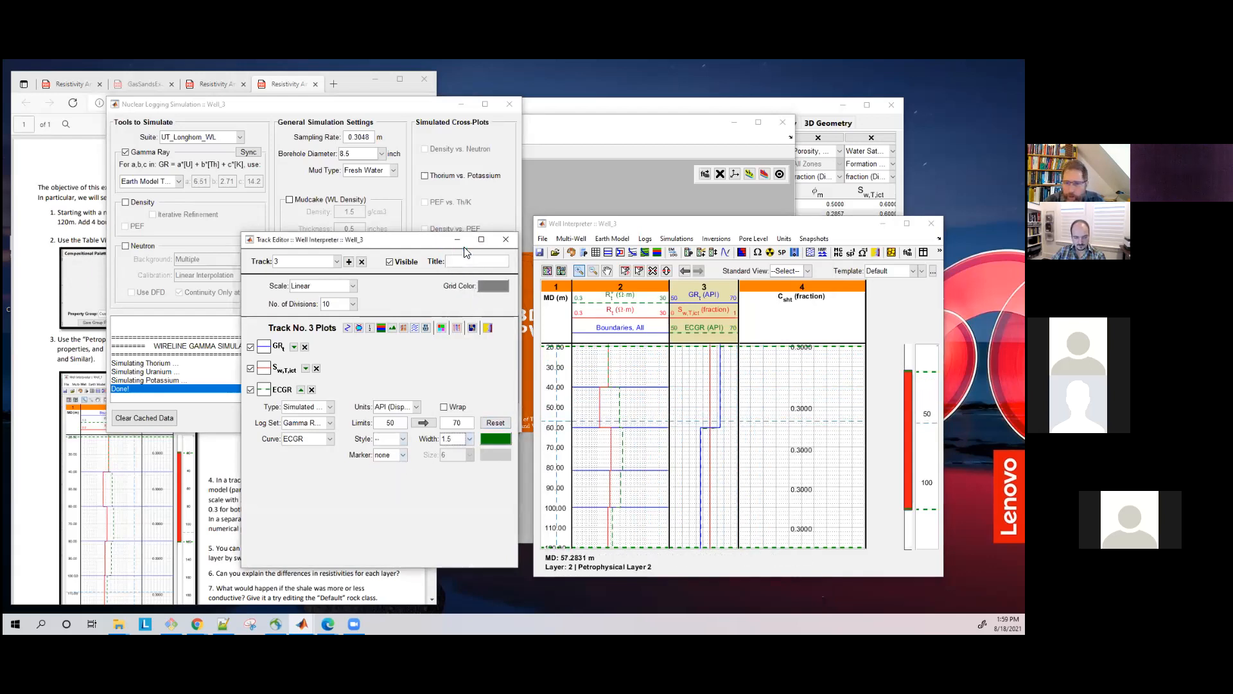
drag(277, 390, 287, 347)
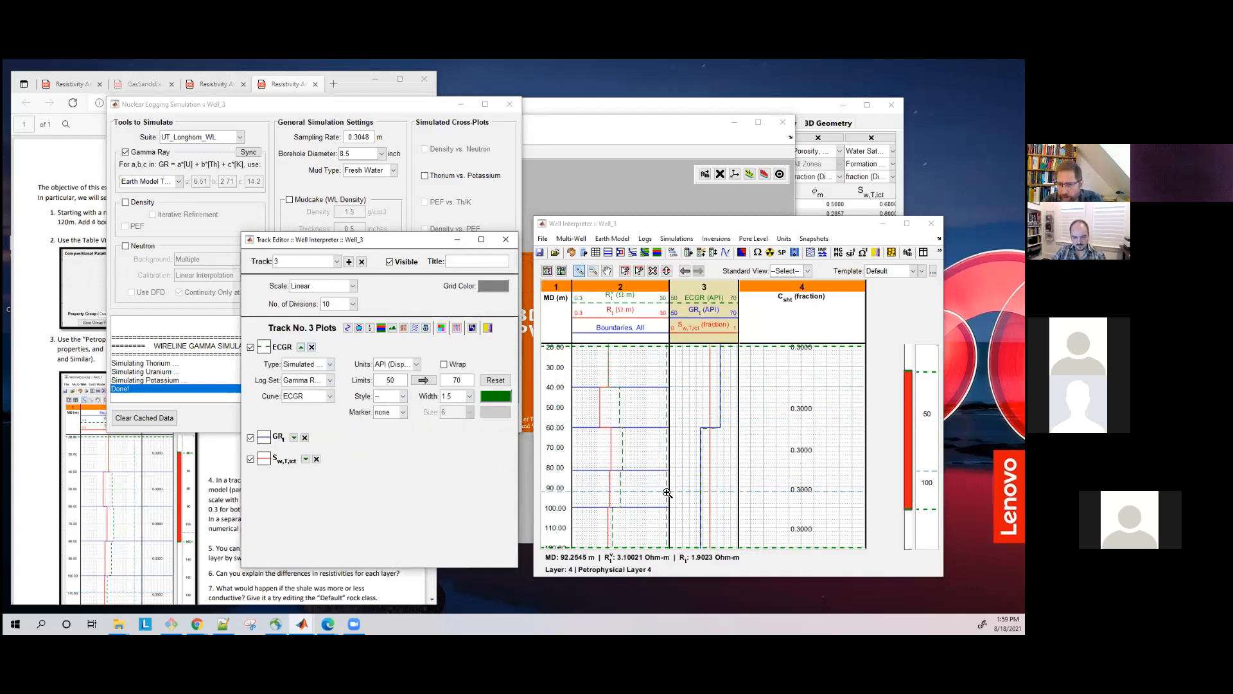
click(462, 396)
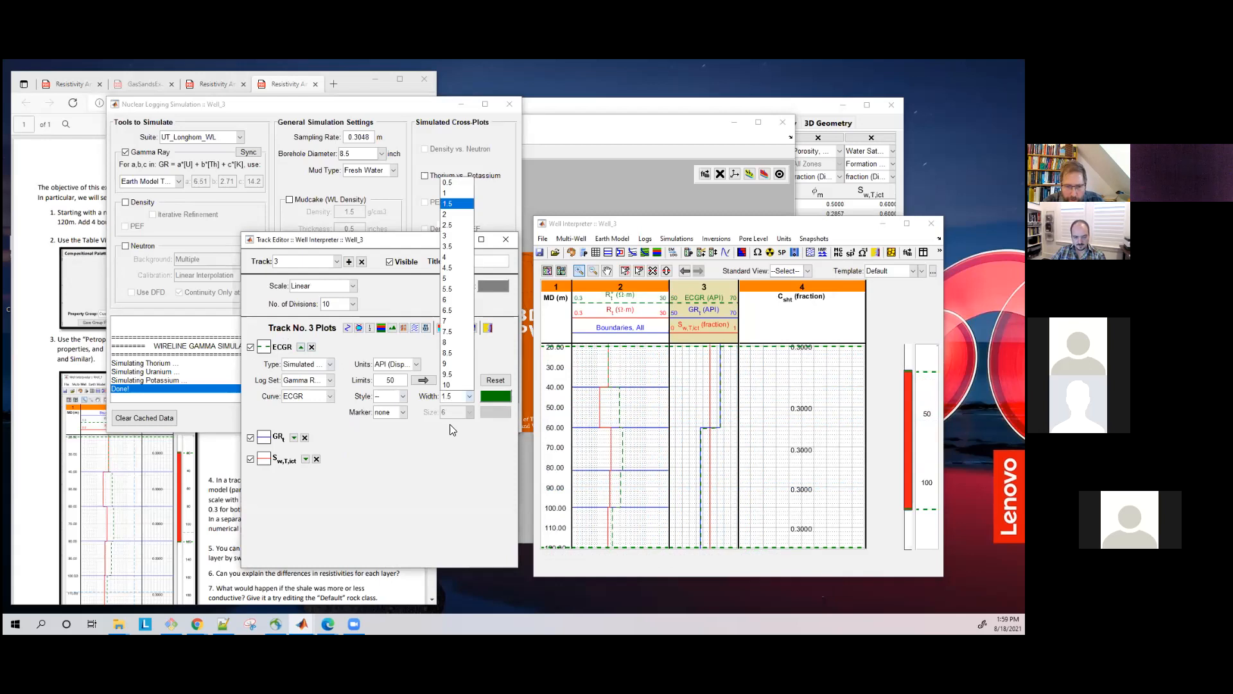
click(446, 214)
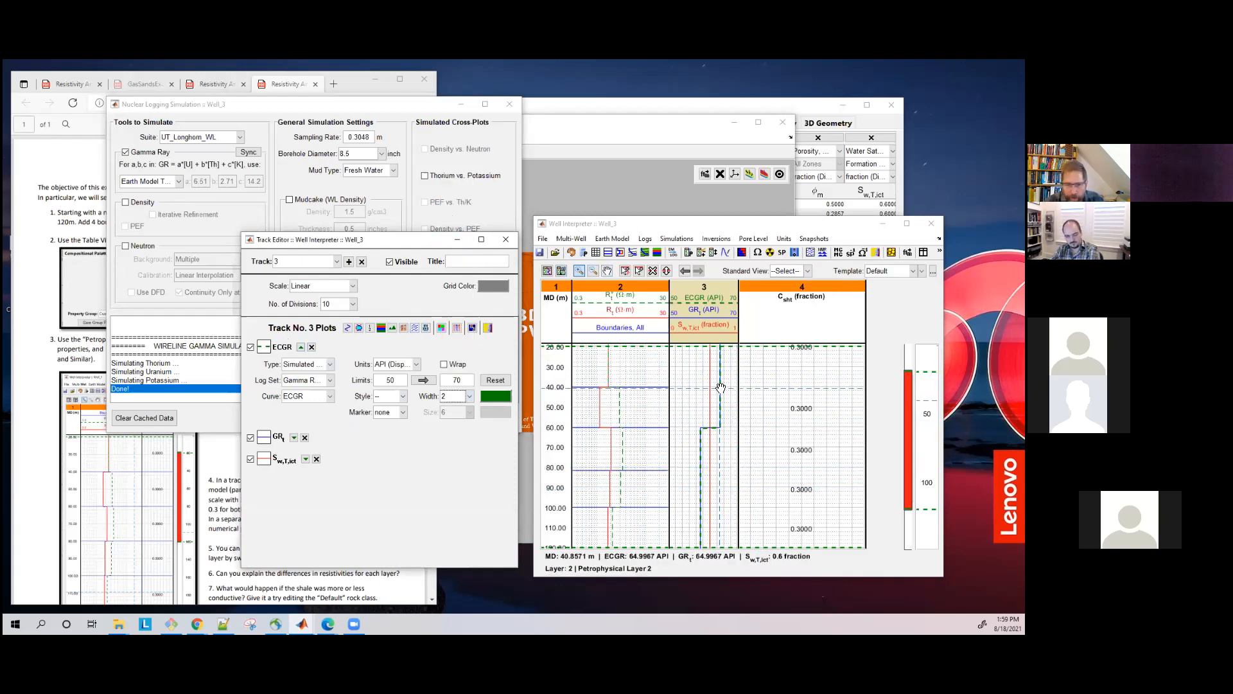
- Bring the nuclear simulation window forward, then raise the top layer's gamma ray and lower that of the layer between 60 and 80 m in track 3
click(398, 189)
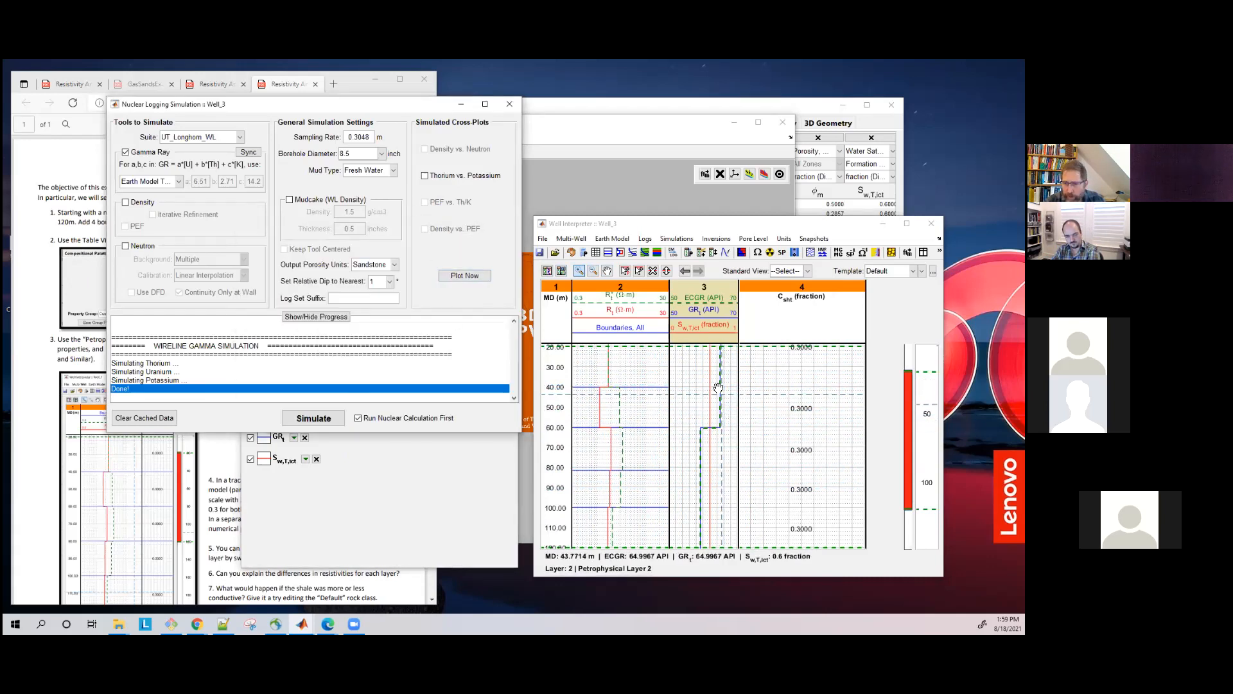
drag(720, 388, 731, 387)
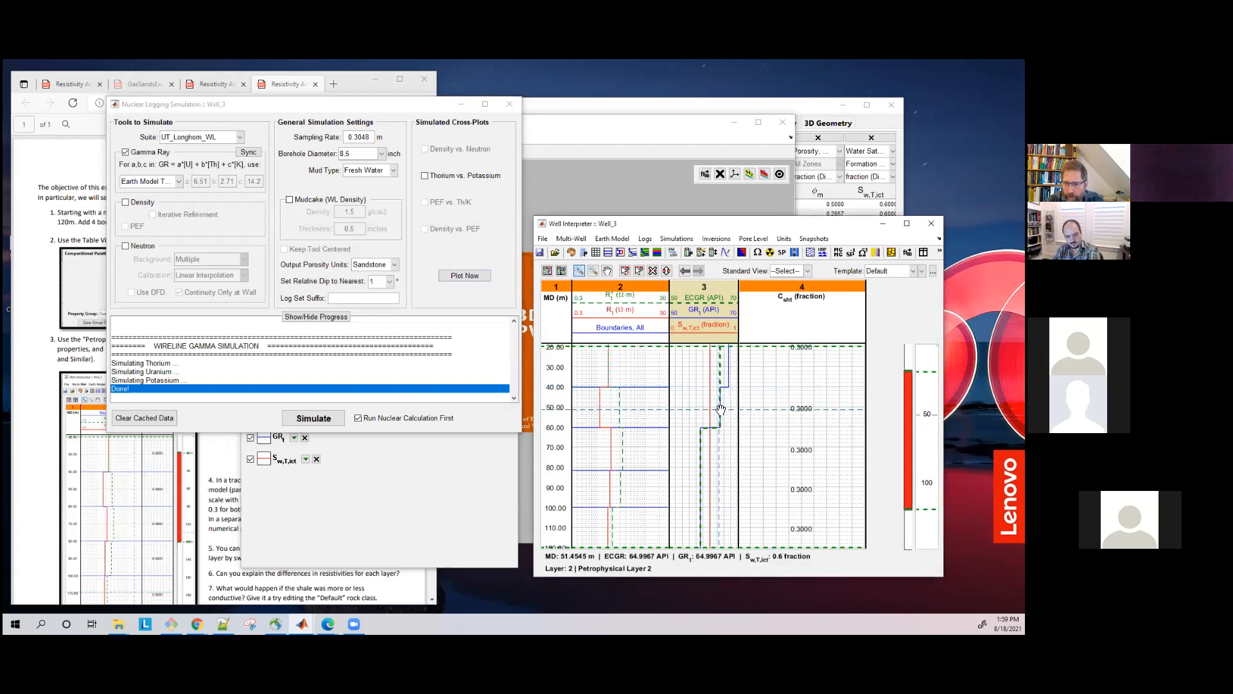
drag(700, 437, 681, 437)
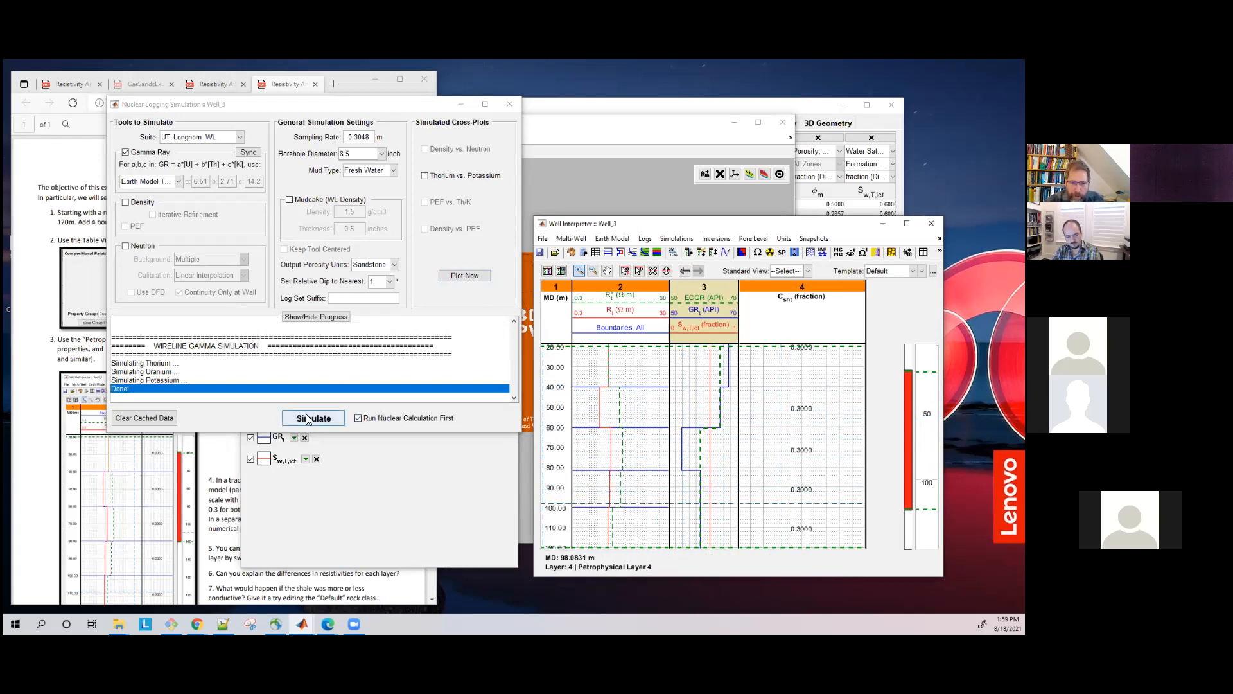
- Simulate the gamma ray log without running the nuclear calculation first, and rerun it with that calculation enabled
click(358, 418)
click(318, 419)
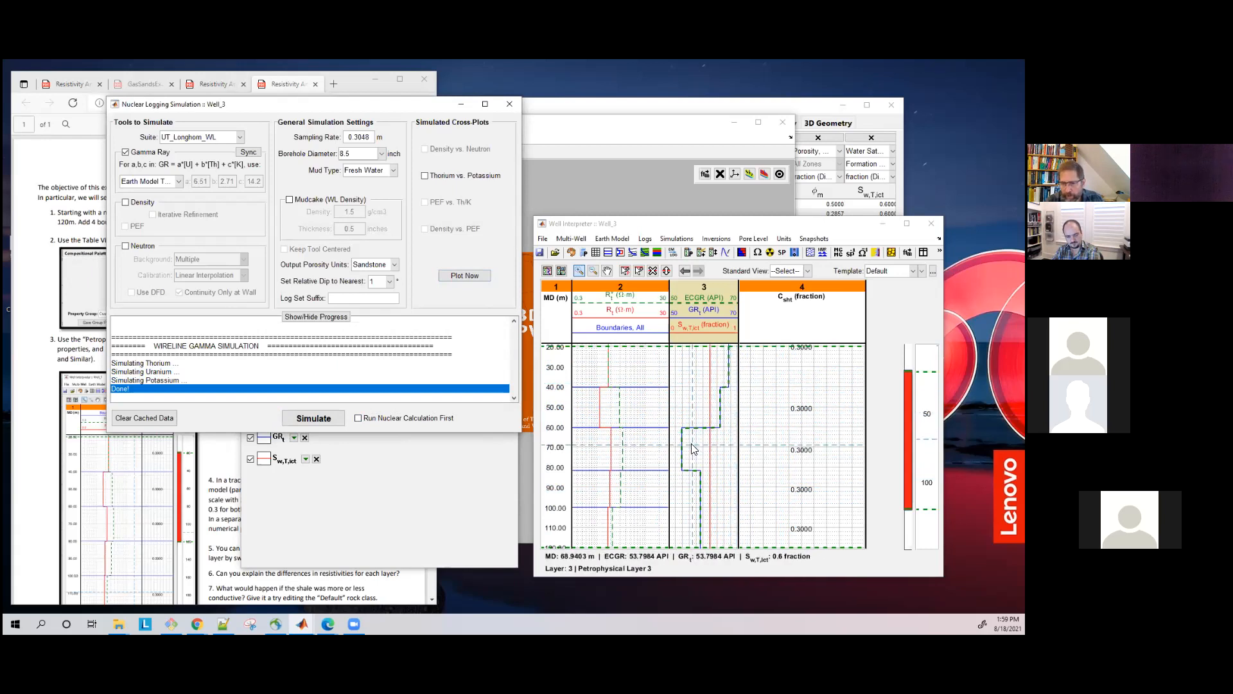
click(360, 420)
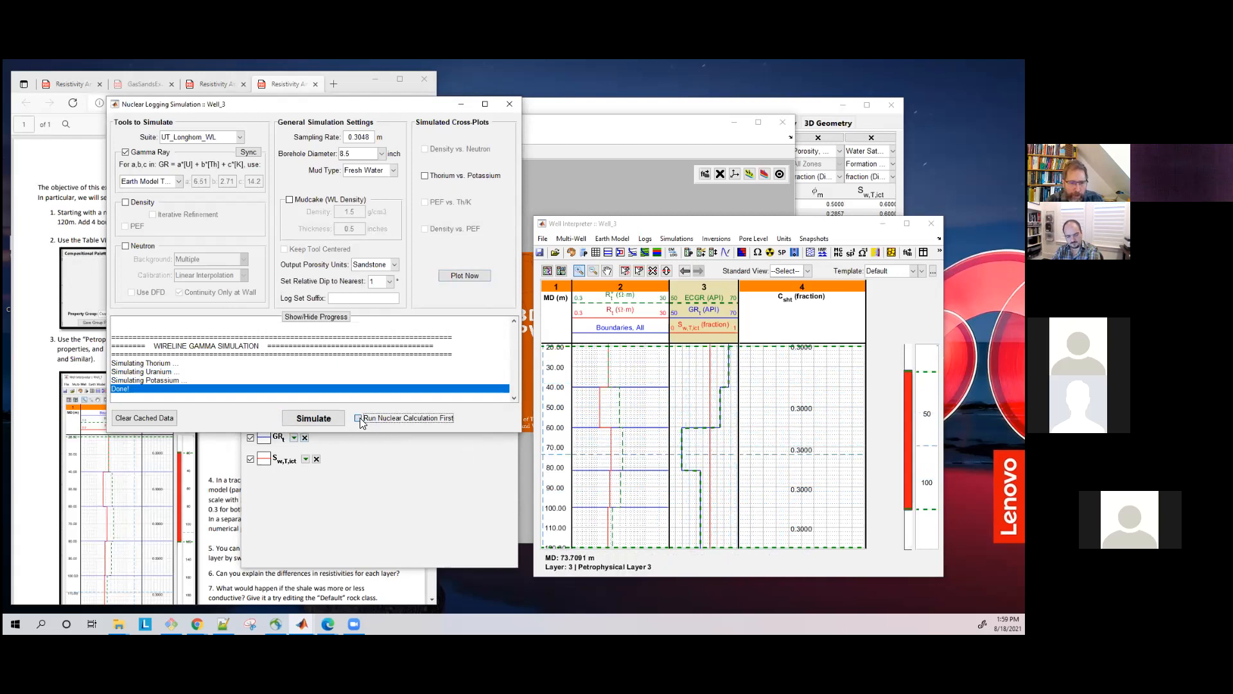
click(315, 419)
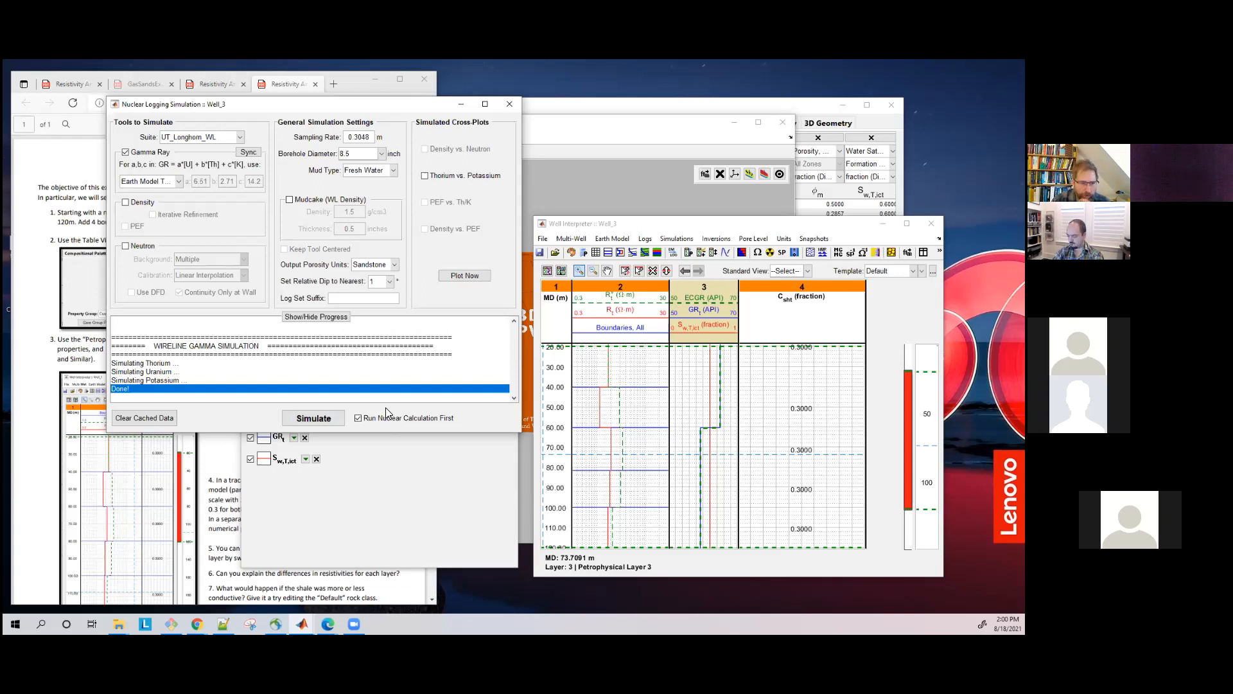
- Open the earth model builder, enlarge its window, and show the compositional palette
click(595, 254)
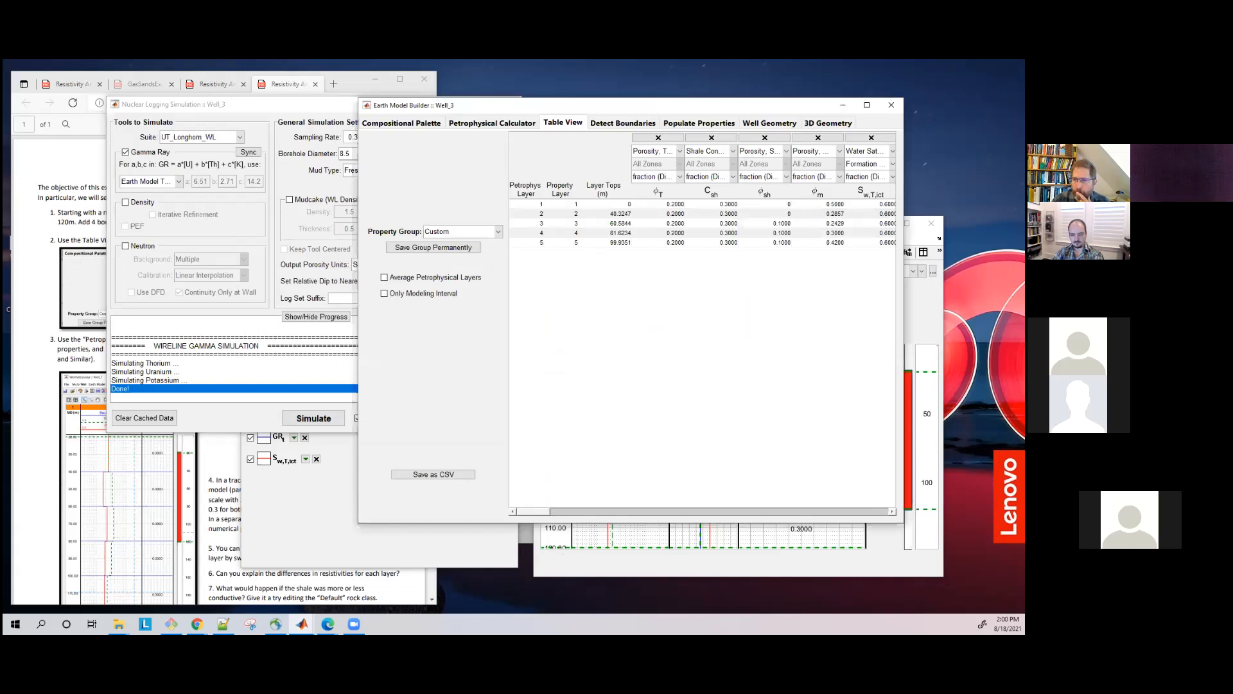
drag(903, 321, 1014, 321)
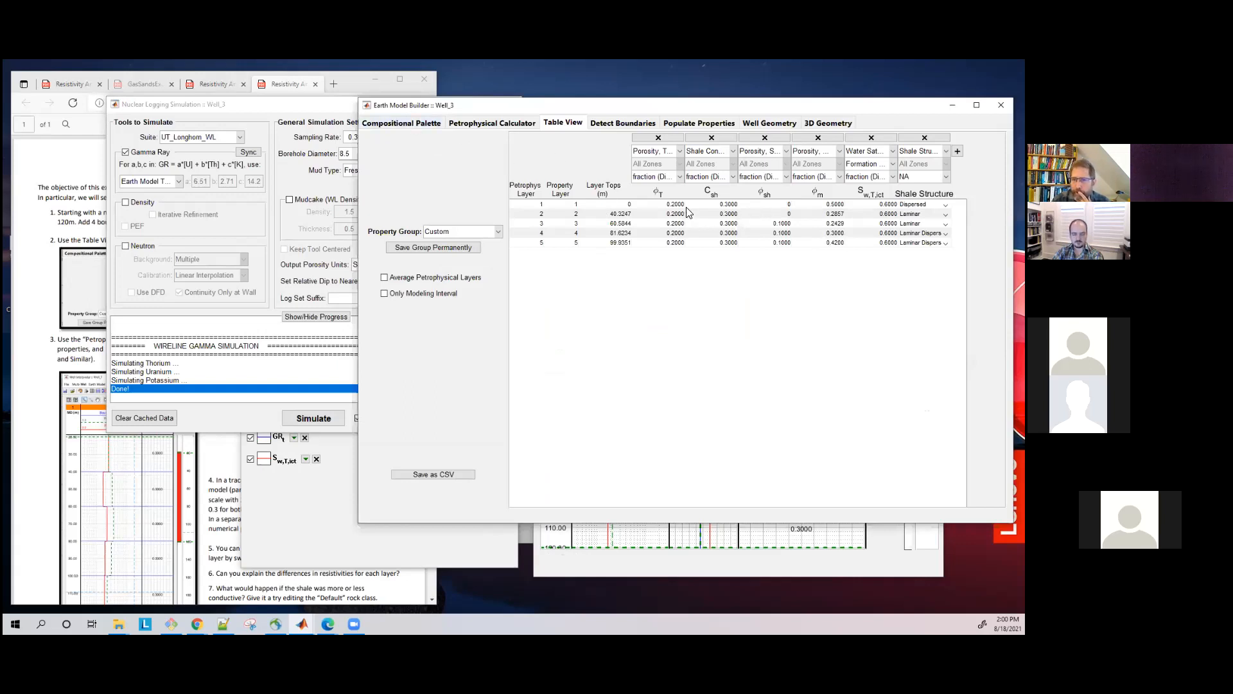
click(395, 123)
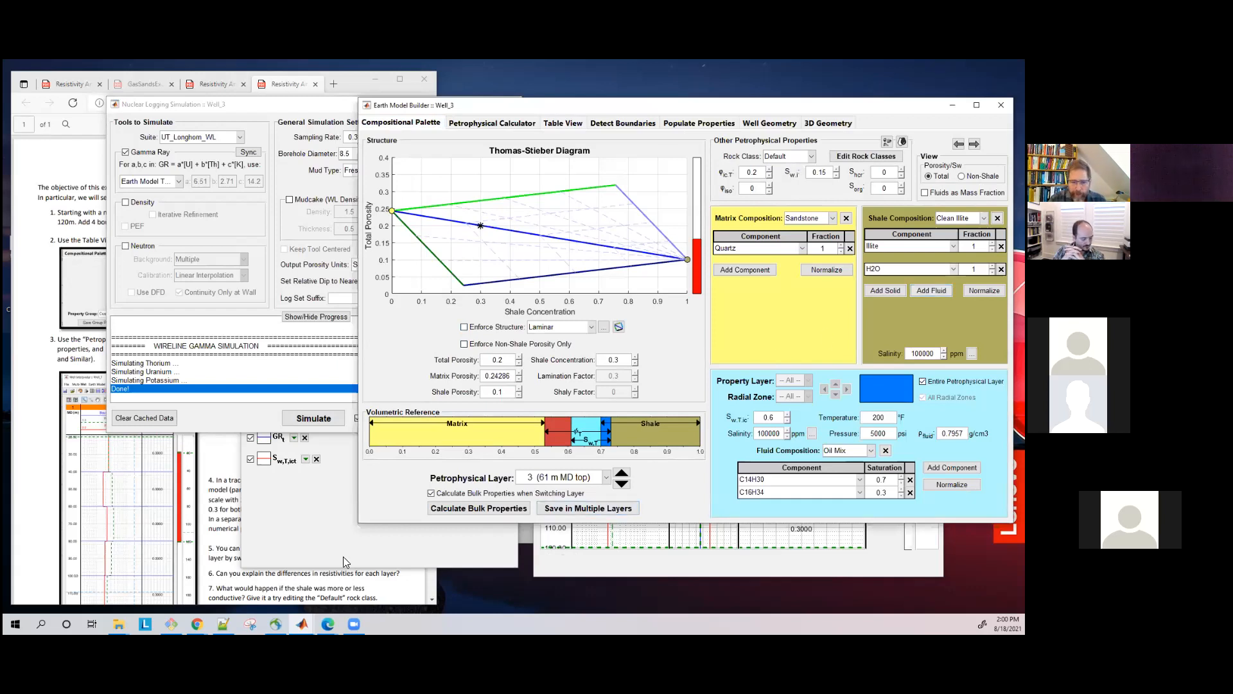
drag(357, 525, 347, 556)
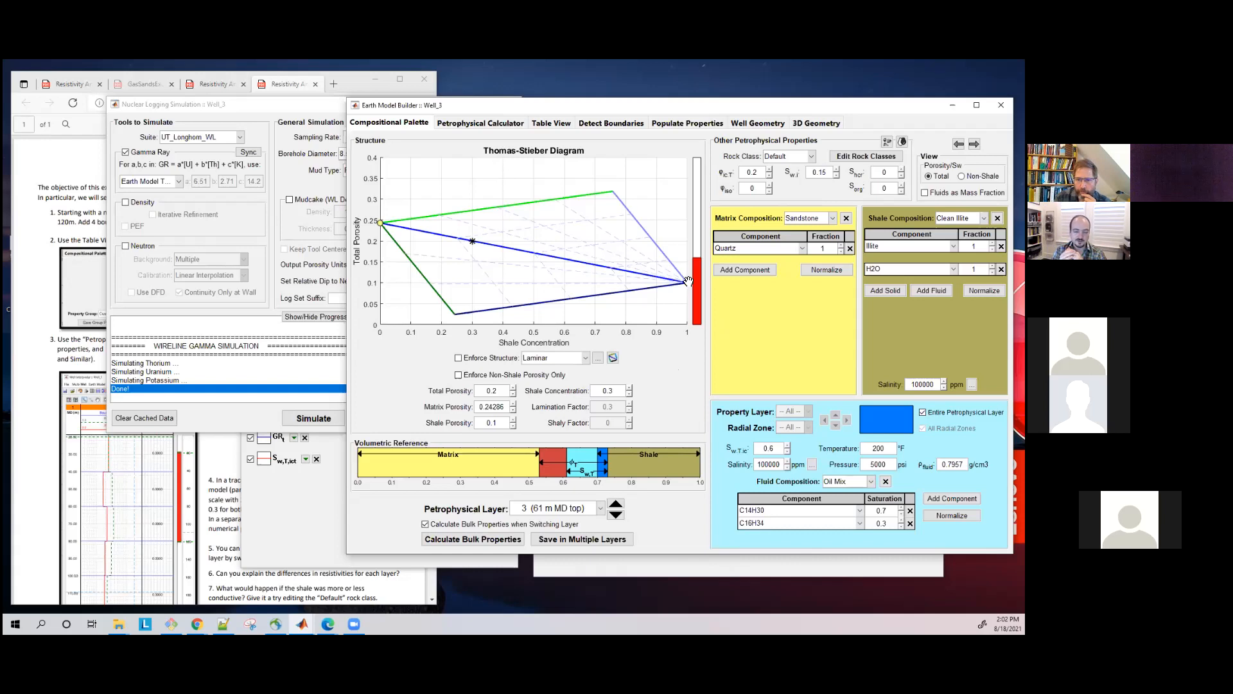
- Enforce laminar structure for layer 3 and adjust the shale point on the Thomas-Stieber diagram to about 0.095 shale porosity
drag(688, 282, 659, 296)
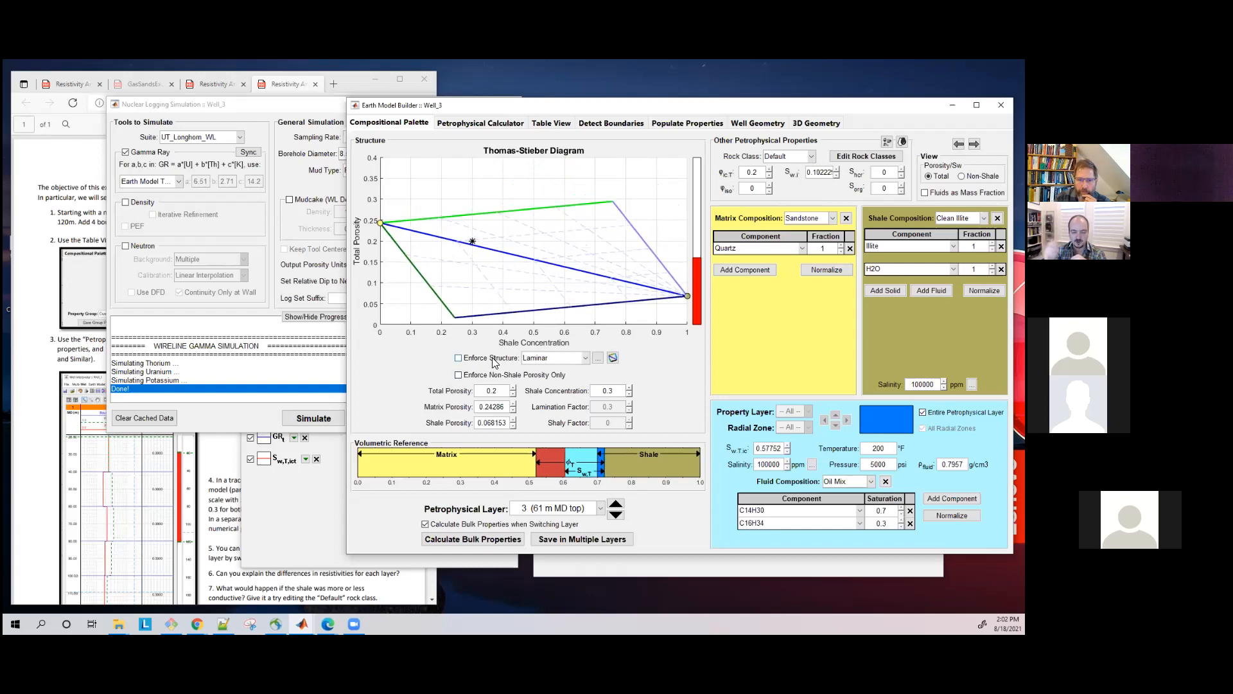
click(496, 359)
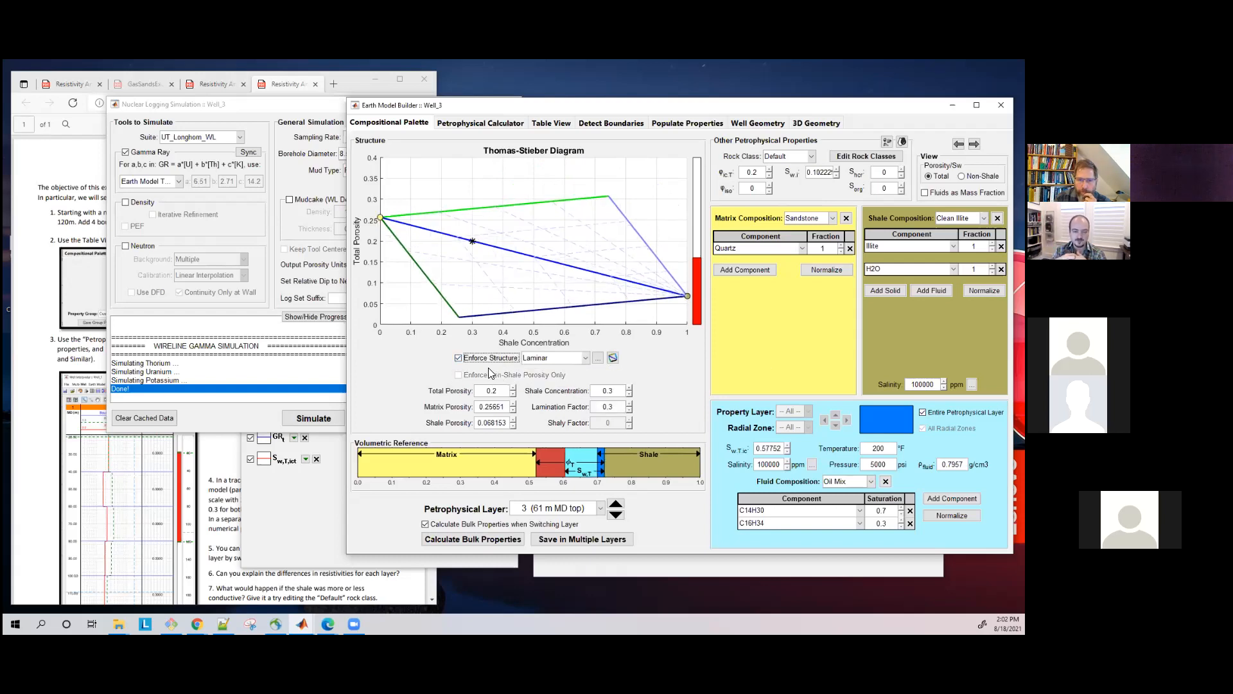
mouse_move(684, 294)
mouse_down()
mouse_move(674, 213)
mouse_move(662, 285)
mouse_up()
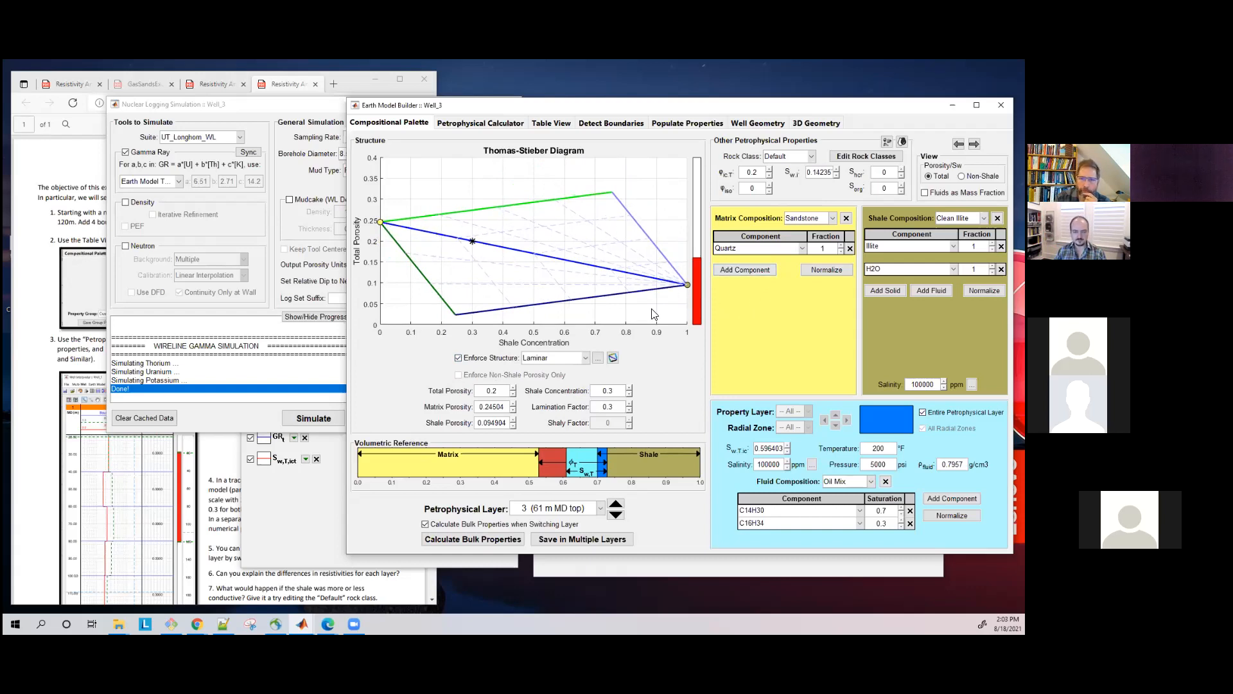
- View the sample Thomas-Stieber diagram, and lower layer 3's shale porosity to about 0.07 and total porosity to about 0.18
click(613, 358)
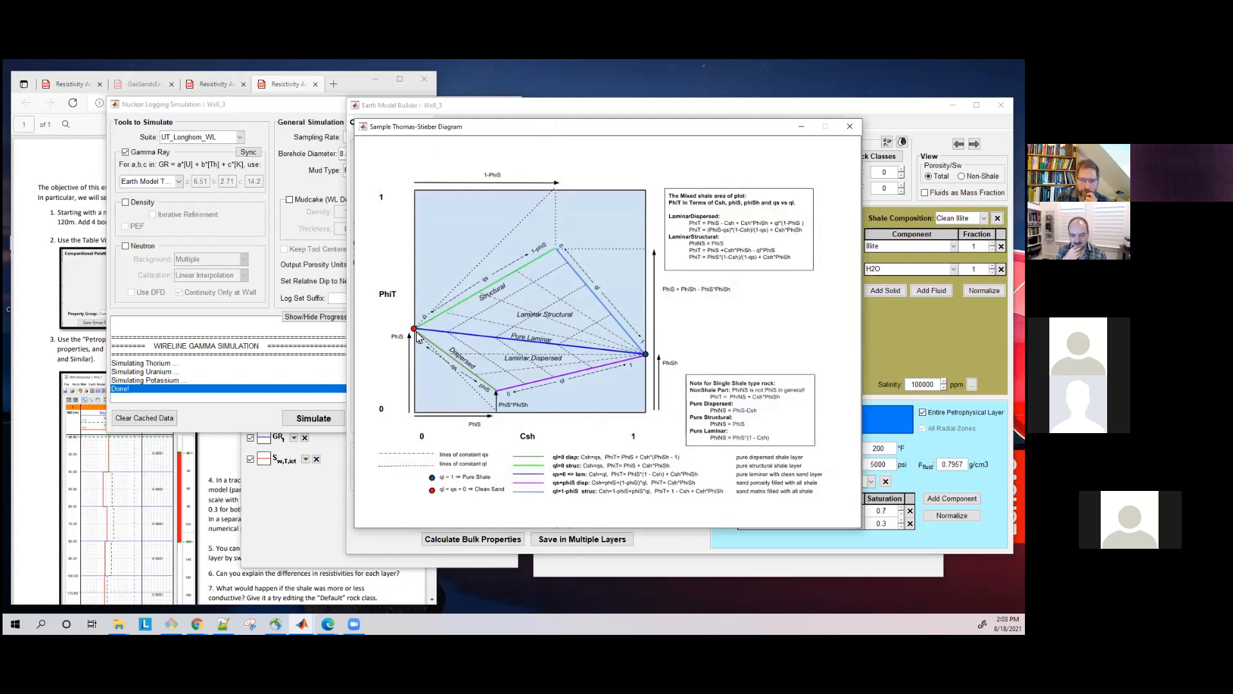
click(850, 126)
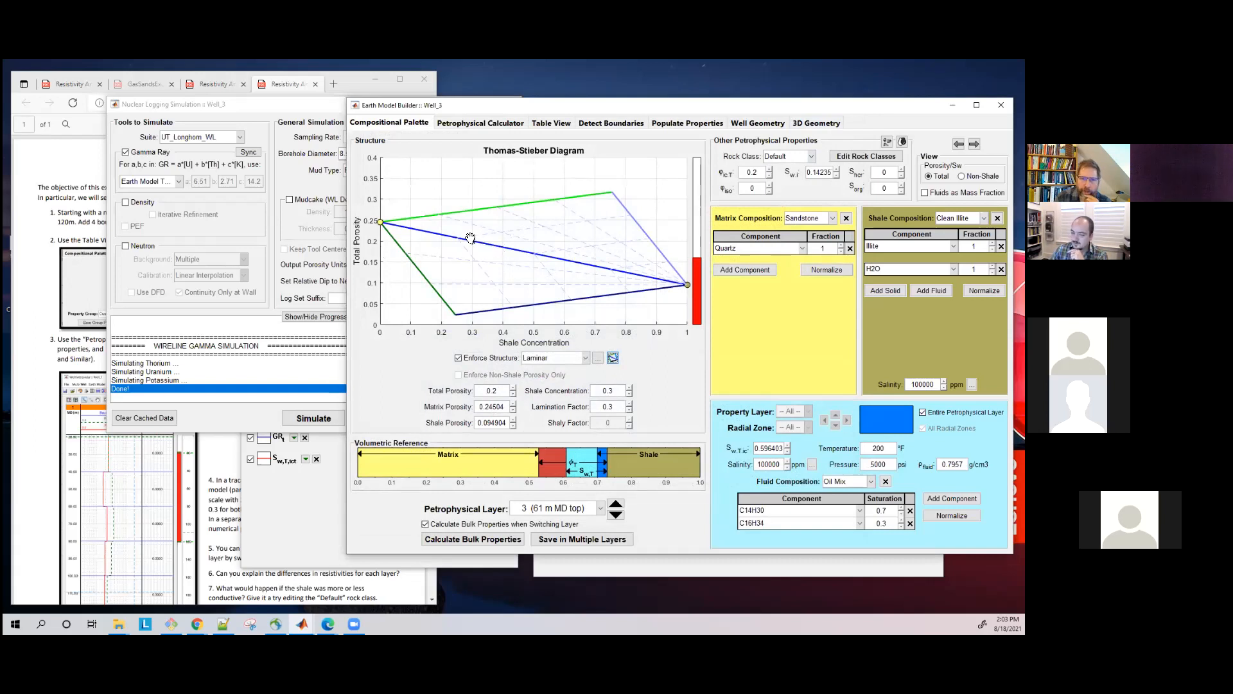
drag(693, 287, 688, 297)
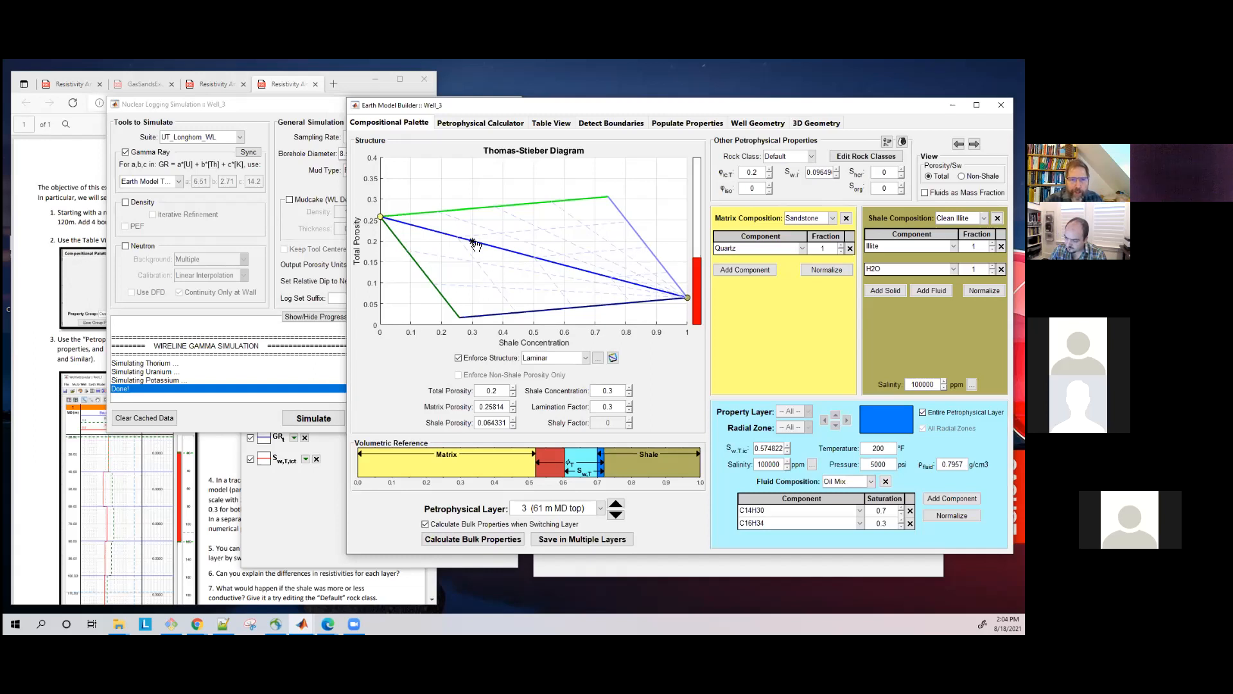
mouse_move(489, 244)
mouse_down()
mouse_move(570, 270)
mouse_move(409, 251)
mouse_move(643, 289)
mouse_move(562, 292)
mouse_move(567, 254)
mouse_move(611, 276)
mouse_move(468, 251)
mouse_up()
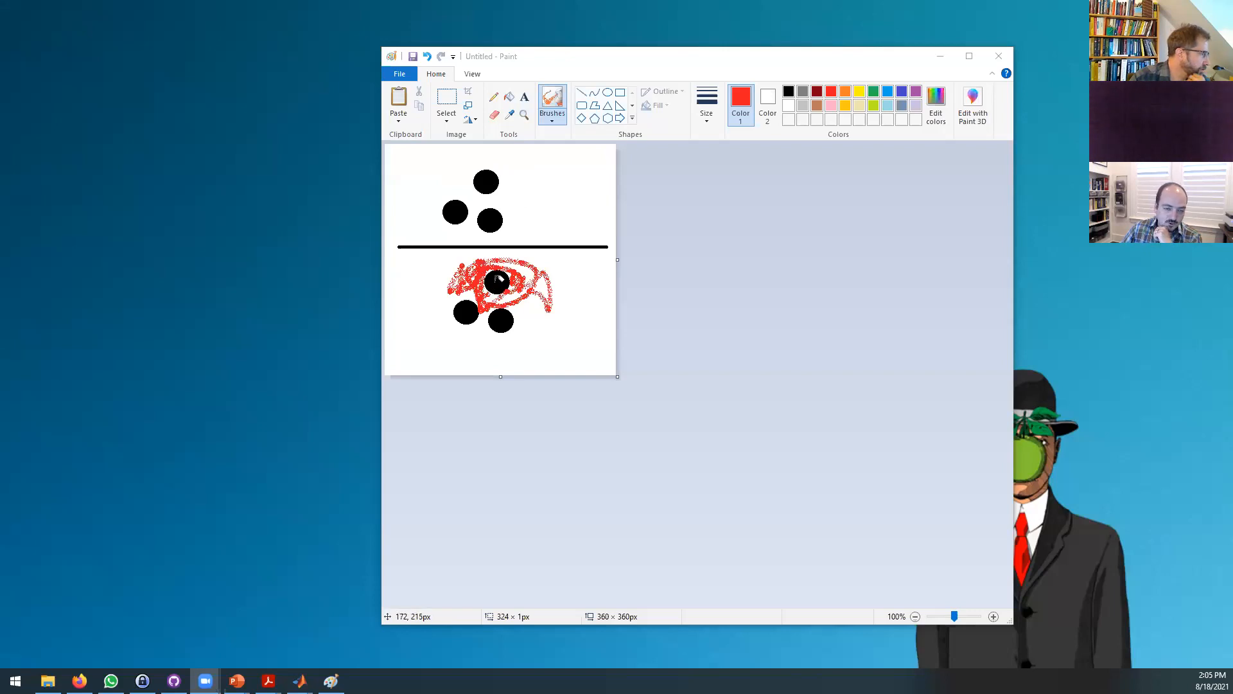
- Switch to Paint and extend the red brush scribble around the leftmost black dot below the line
mouse_move(491, 309)
mouse_down()
mouse_move(475, 334)
mouse_move(449, 318)
mouse_move(475, 292)
mouse_move(452, 293)
mouse_up()
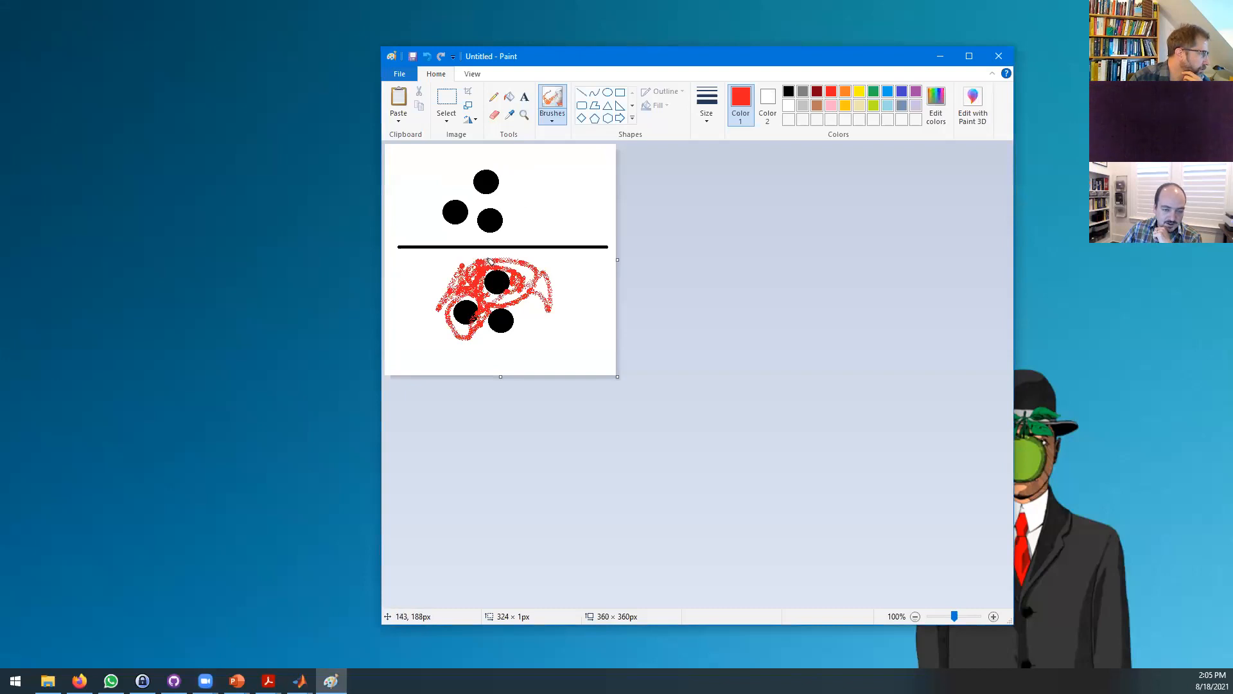
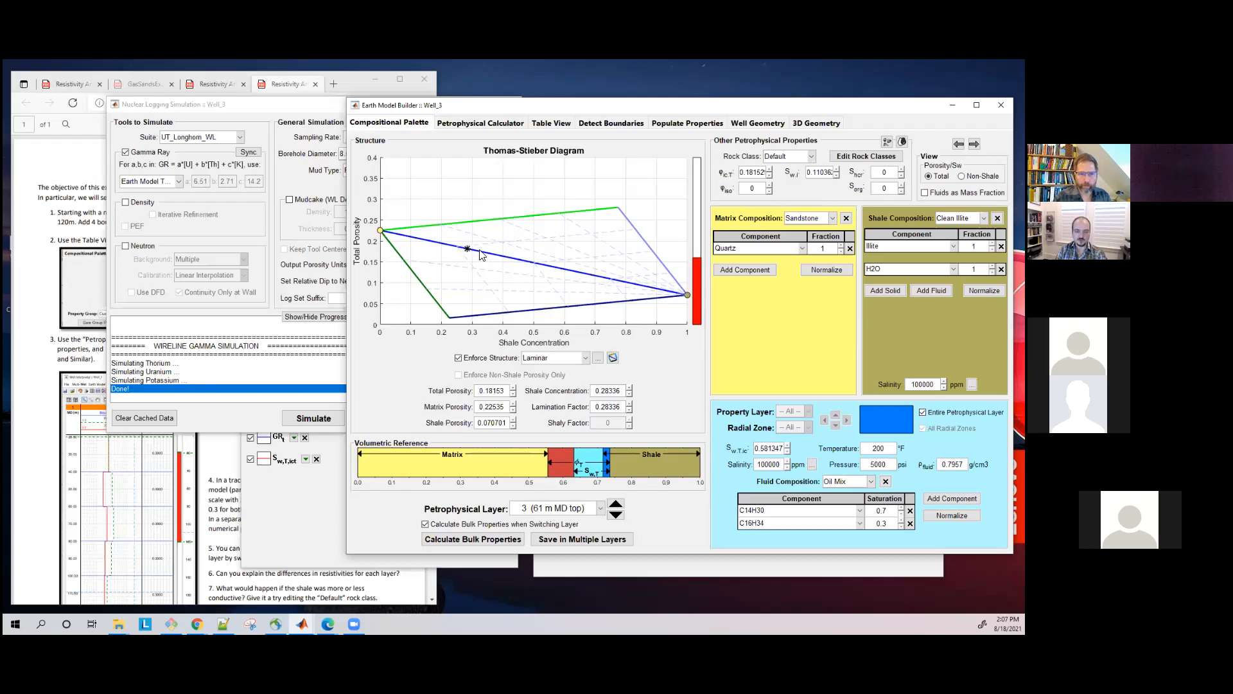
- Move layer 3's rock point to the clean sand end of the laminar line and back to about 0.126 shale concentration
drag(453, 249, 382, 229)
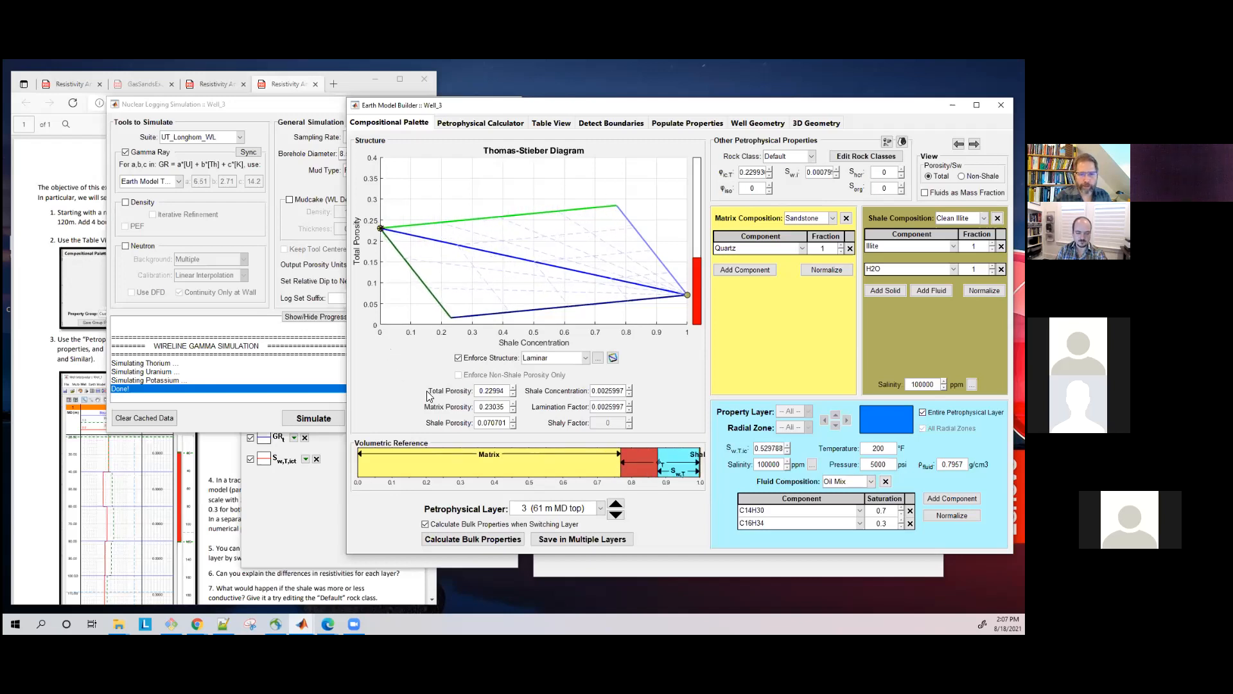
drag(380, 229, 372, 229)
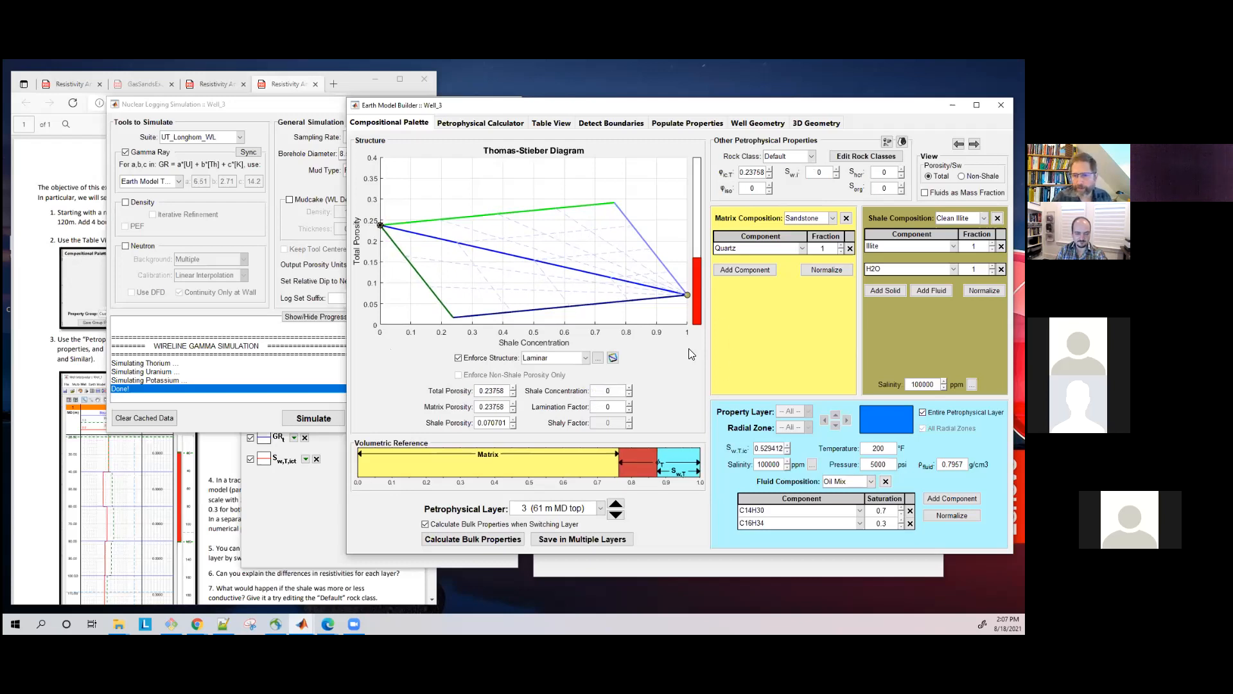
click(419, 233)
- Arrange the laminar structure's enforcing order as PhiM, PhiT, PhiSh, Csh
click(599, 357)
drag(750, 333, 601, 333)
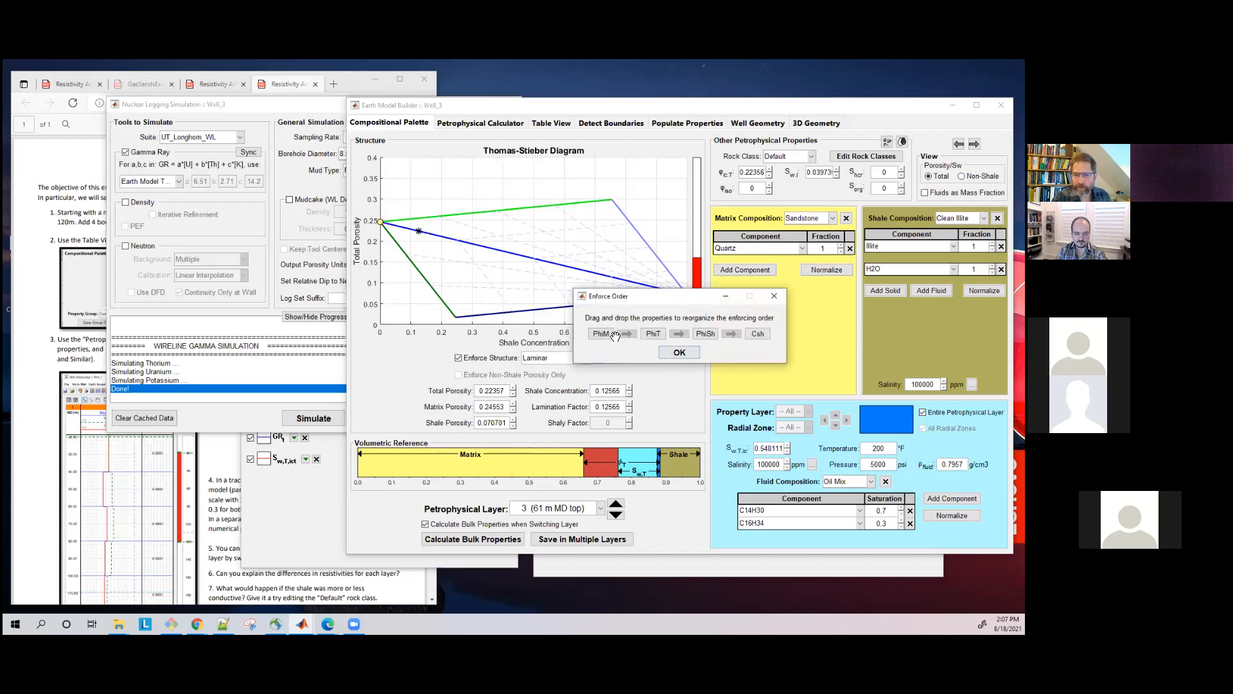
click(677, 352)
- Move the rock point to about 0.96 shale concentration and adjust the laminar line to about 0.45 matrix porosity
mouse_move(418, 232)
mouse_down()
mouse_move(390, 229)
mouse_move(519, 259)
mouse_move(383, 228)
mouse_move(458, 233)
mouse_move(394, 229)
mouse_up()
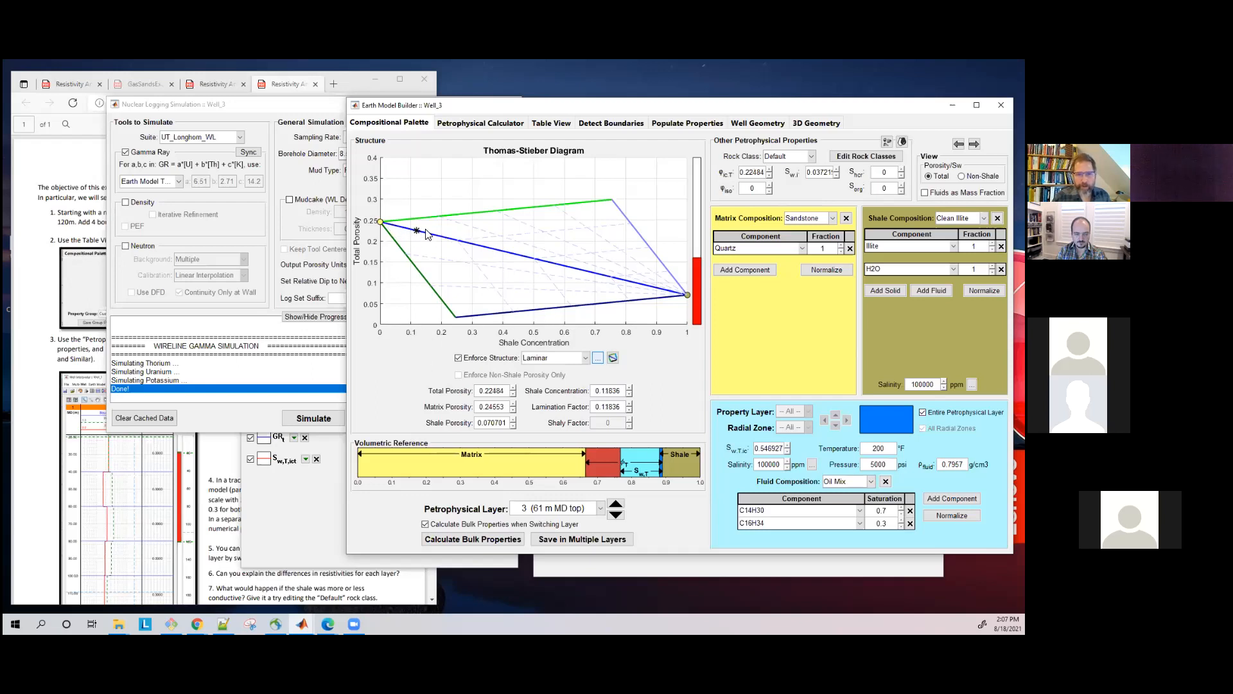
mouse_move(430, 235)
mouse_down()
mouse_move(633, 281)
mouse_move(407, 255)
mouse_move(338, 223)
mouse_move(386, 249)
mouse_move(684, 236)
mouse_move(683, 275)
mouse_move(692, 255)
mouse_up()
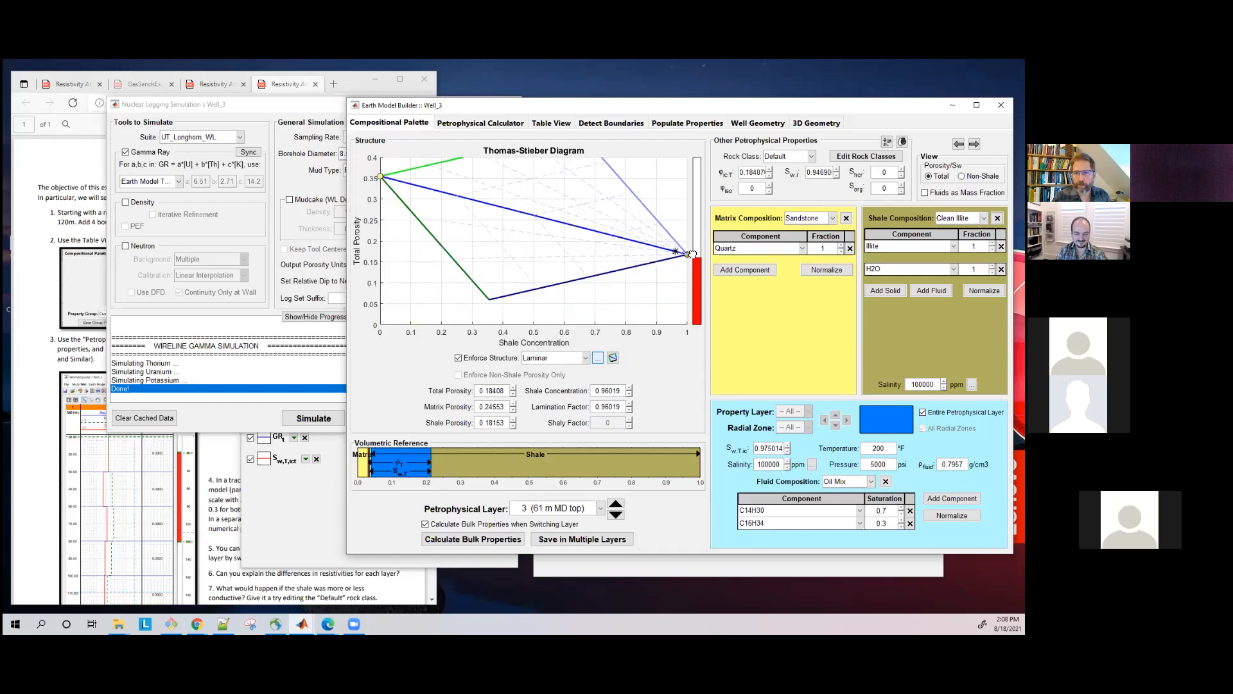
drag(540, 219, 540, 199)
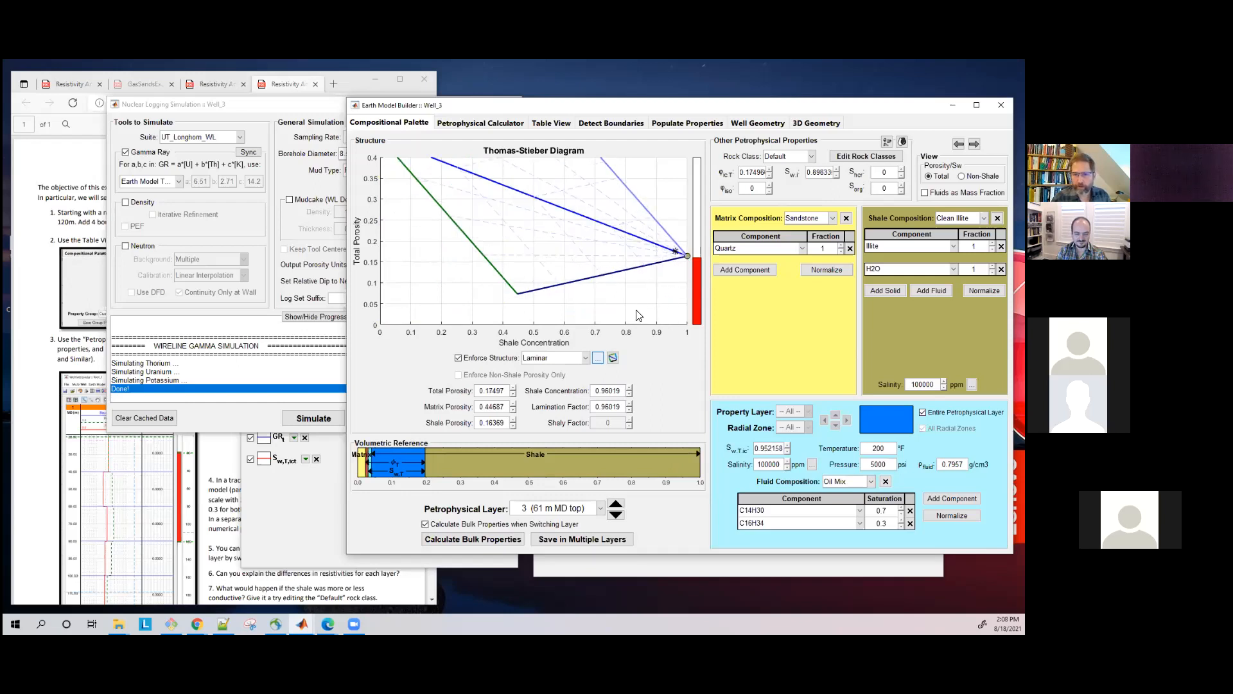
- Move PhiT to the last place in the laminar structure's enforcing order
click(597, 357)
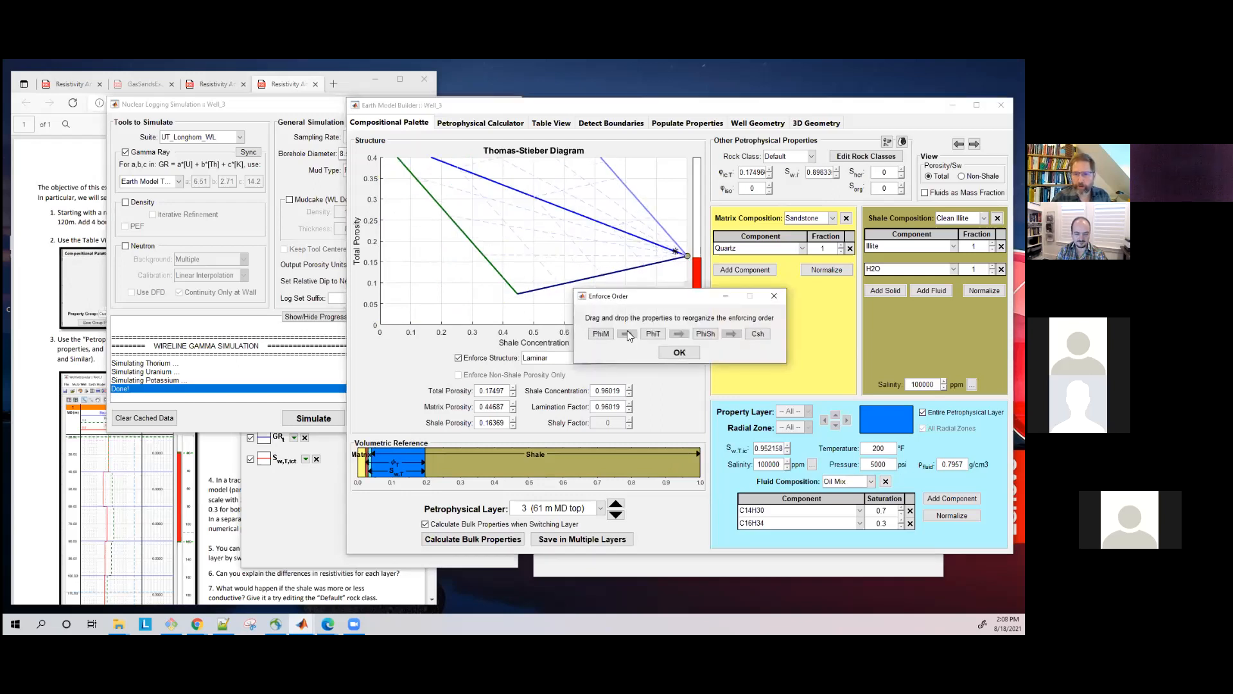
drag(653, 333, 760, 334)
click(680, 352)
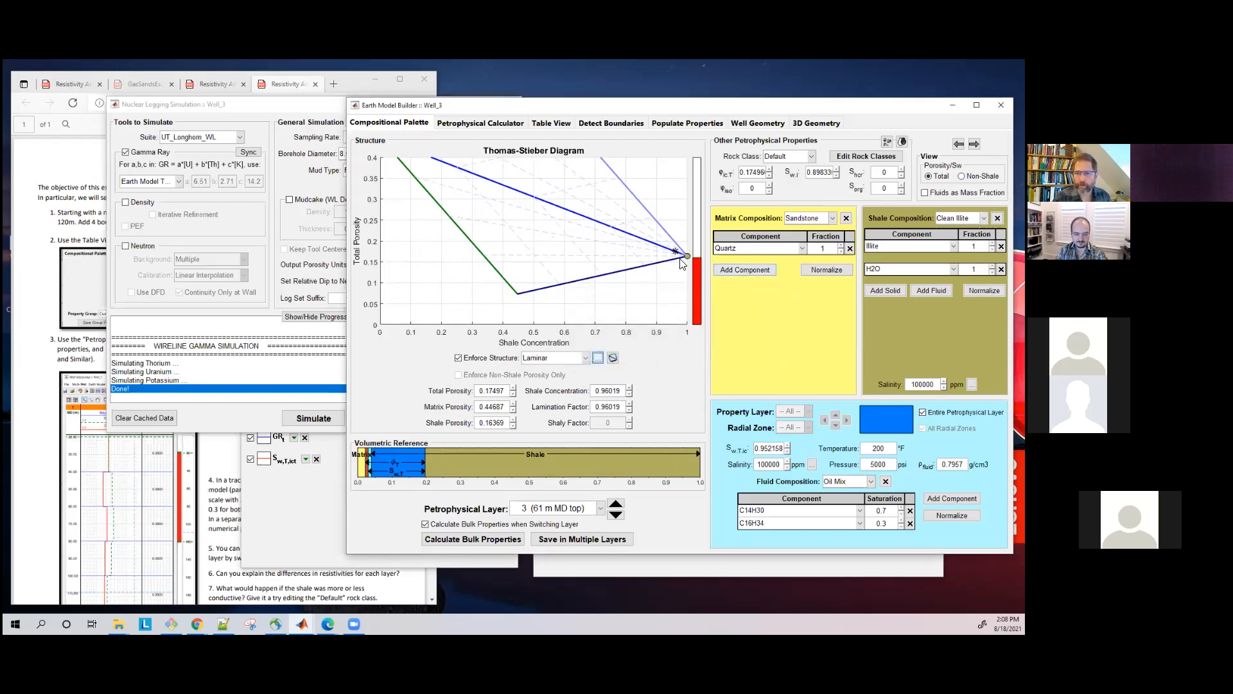
- Adjust the diagram's endpoints to about 0.324 matrix and 0.169 shale porosity, and place the rock point at about 0.464 shale concentration
drag(689, 256, 596, 250)
mouse_move(675, 251)
mouse_down()
mouse_move(467, 227)
mouse_move(384, 189)
mouse_move(464, 210)
mouse_move(372, 194)
mouse_up()
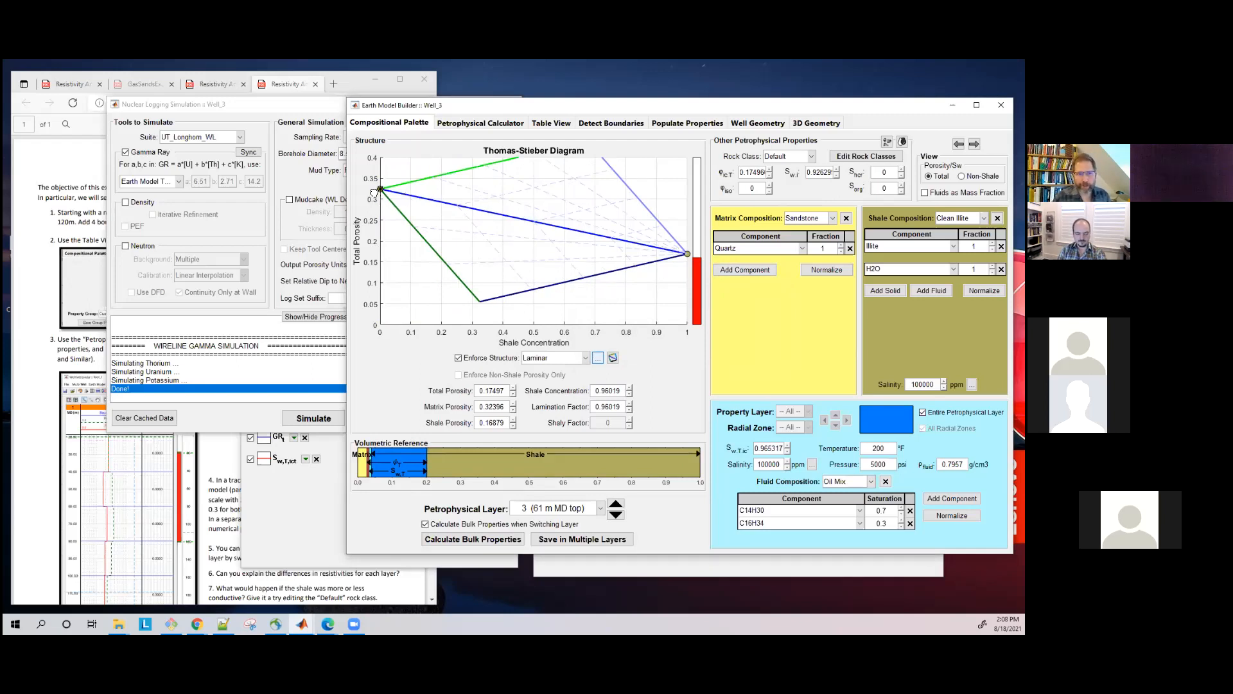
mouse_move(381, 191)
mouse_down()
mouse_move(678, 245)
mouse_move(703, 265)
mouse_up()
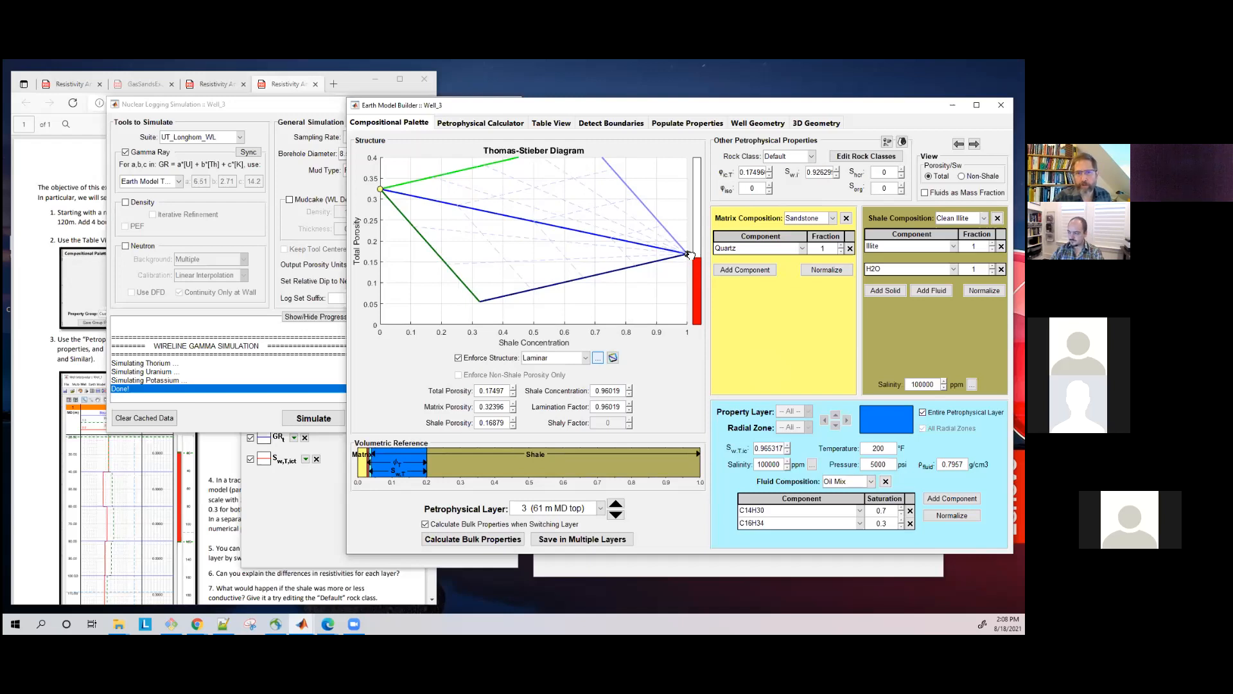
click(522, 235)
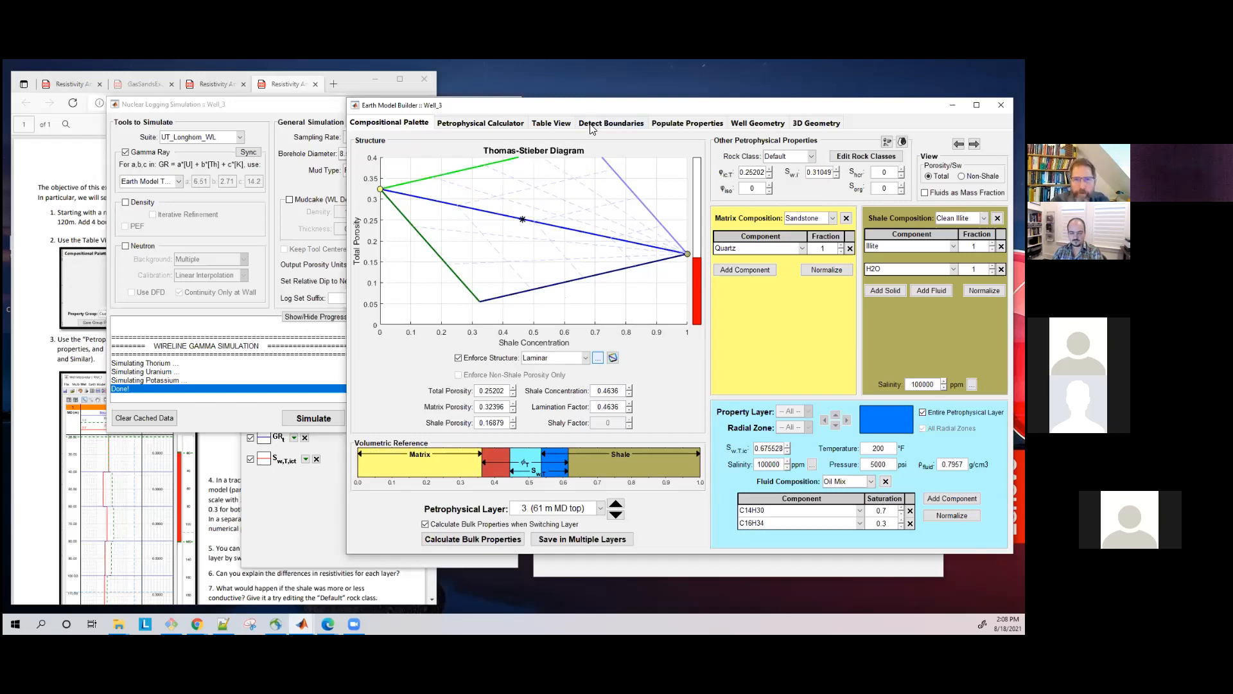
- Adjust the endpoints to about 0.337 matrix and 0.170 shale porosity, with the rock point at about 0.739 shale concentration
drag(689, 256, 688, 267)
drag(380, 180, 383, 193)
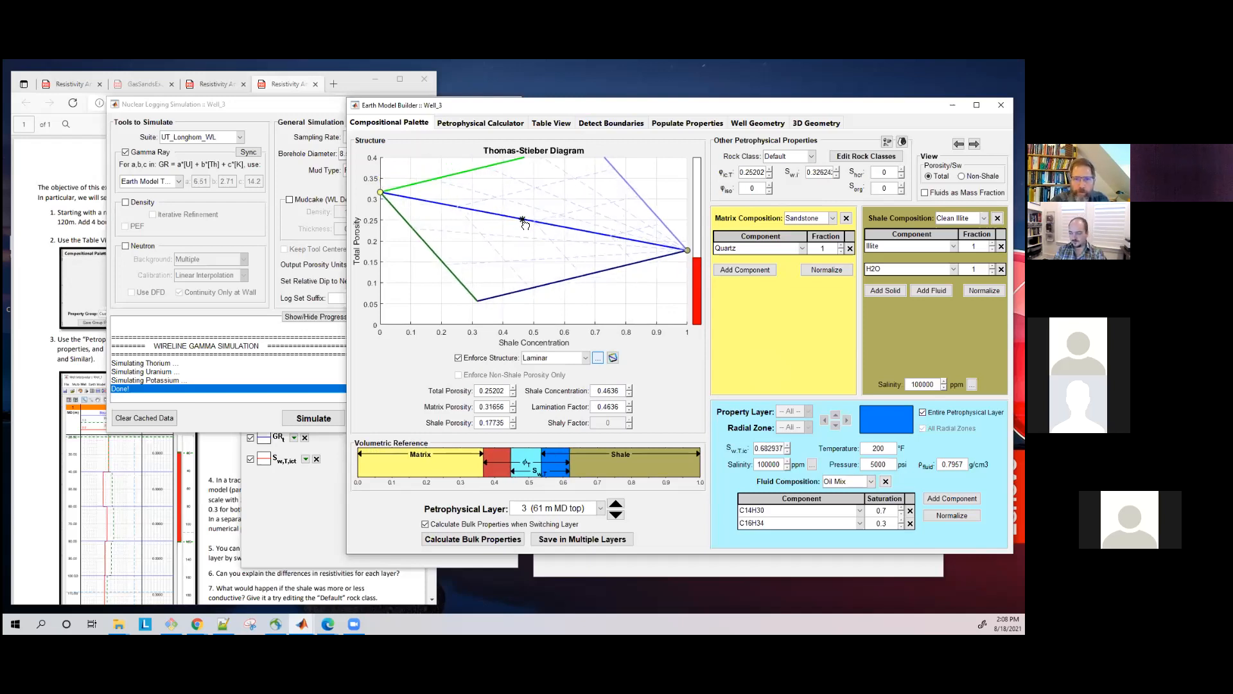
drag(591, 234, 607, 237)
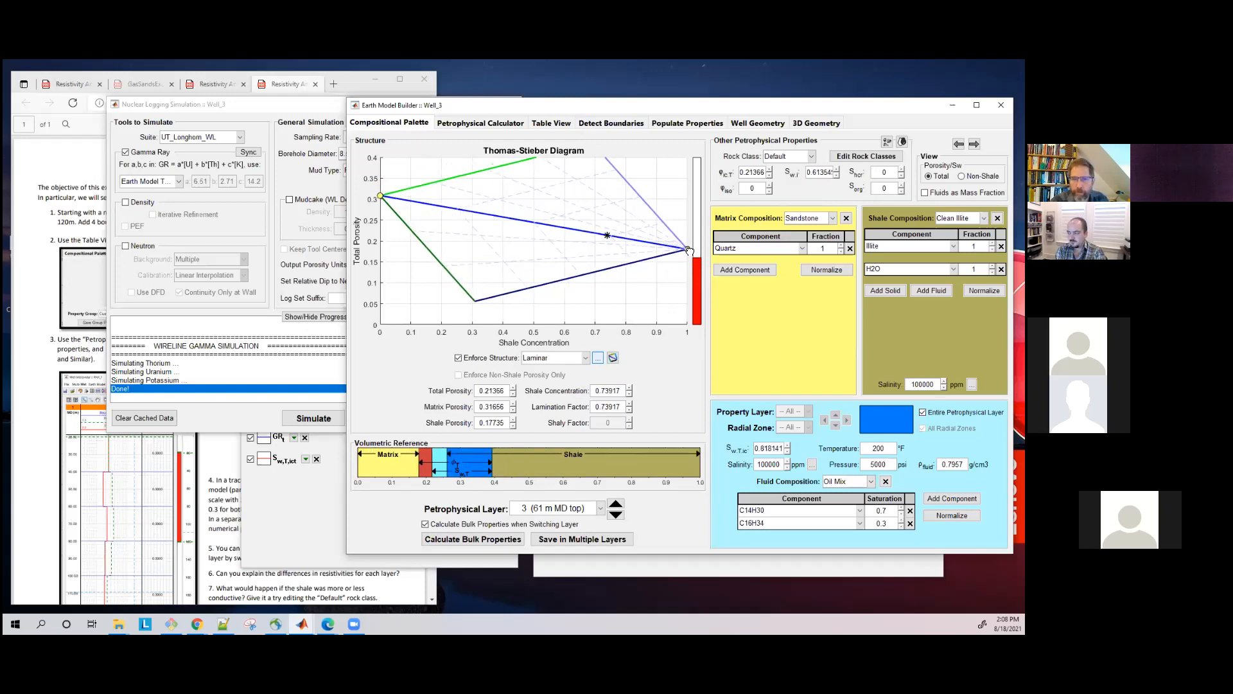
drag(688, 251, 690, 254)
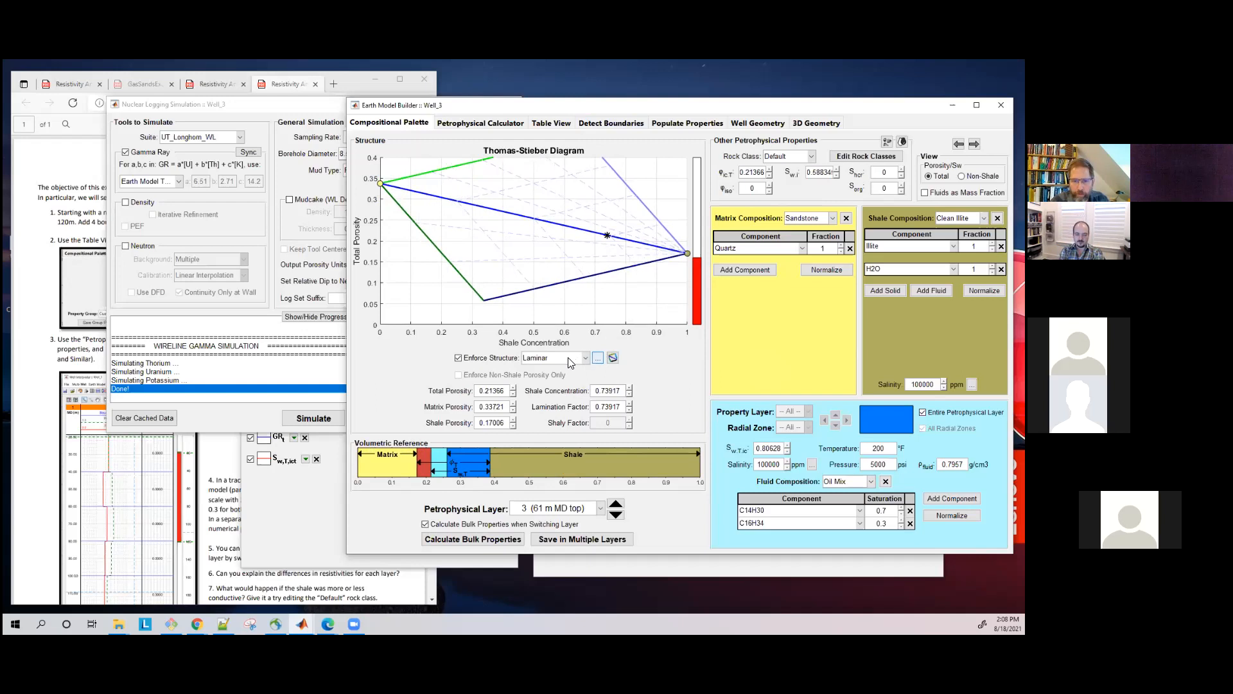
drag(508, 393, 458, 398)
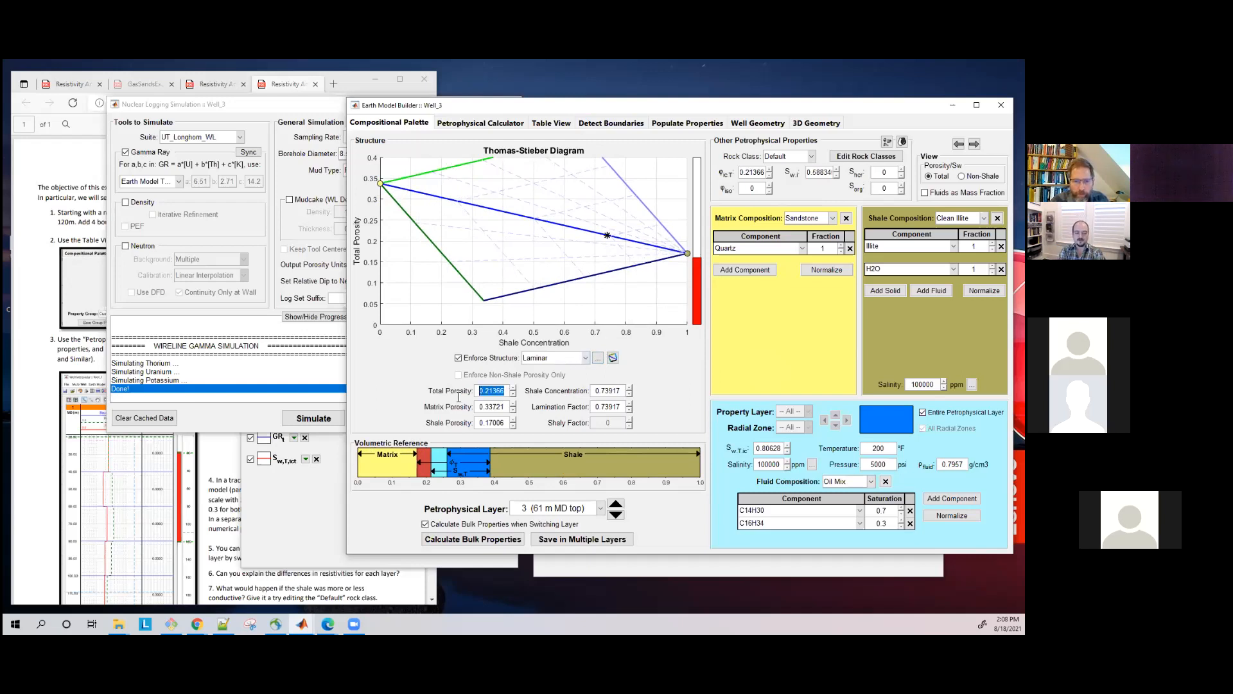
key(BackSpace)
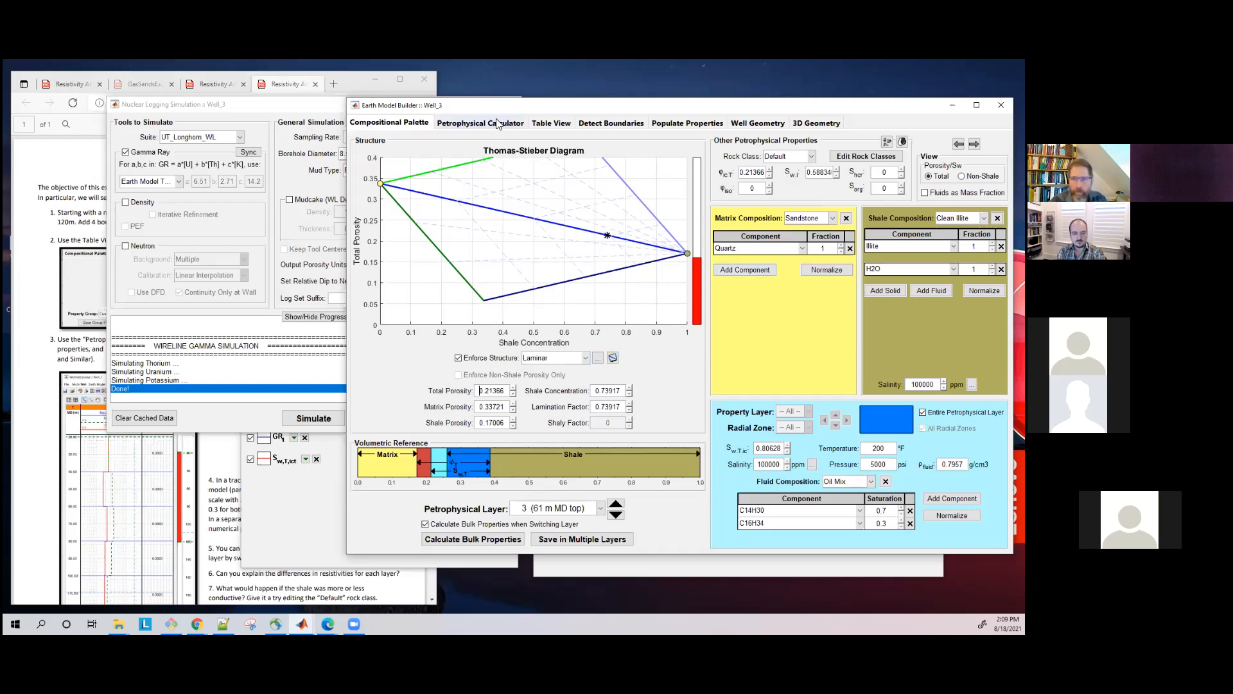
- Bring the nuclear simulation window forward and move it clear of the exercise instructions
click(259, 110)
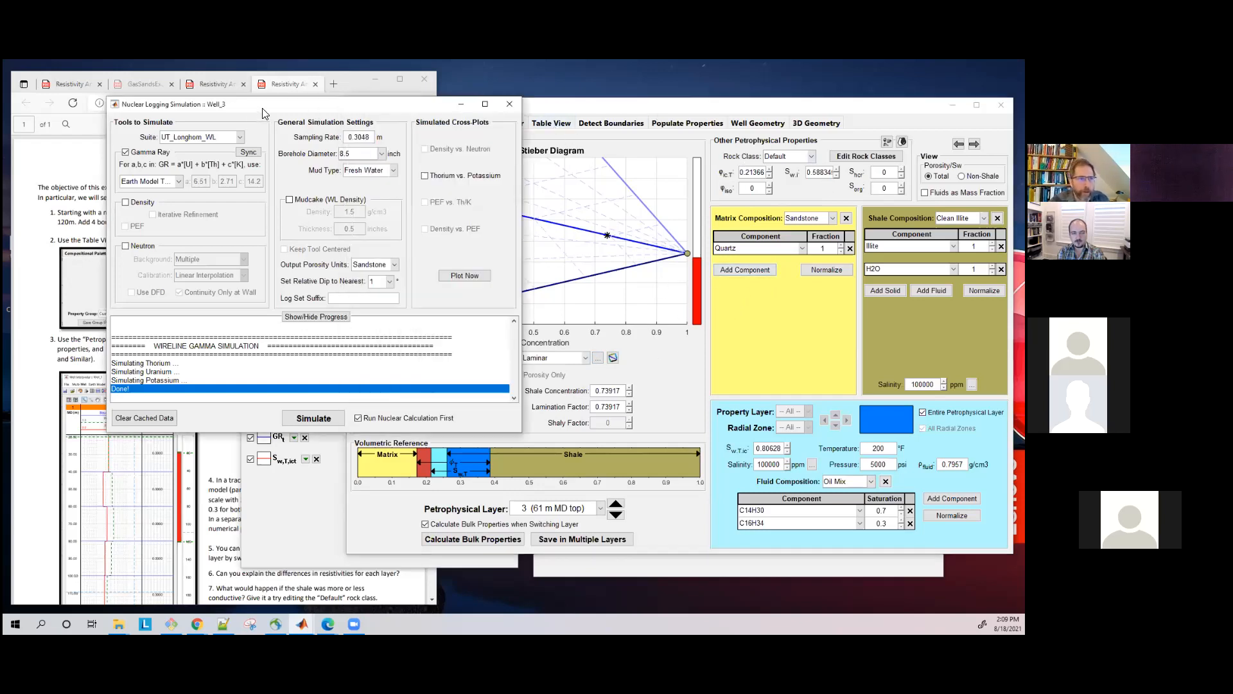
drag(352, 108, 605, 86)
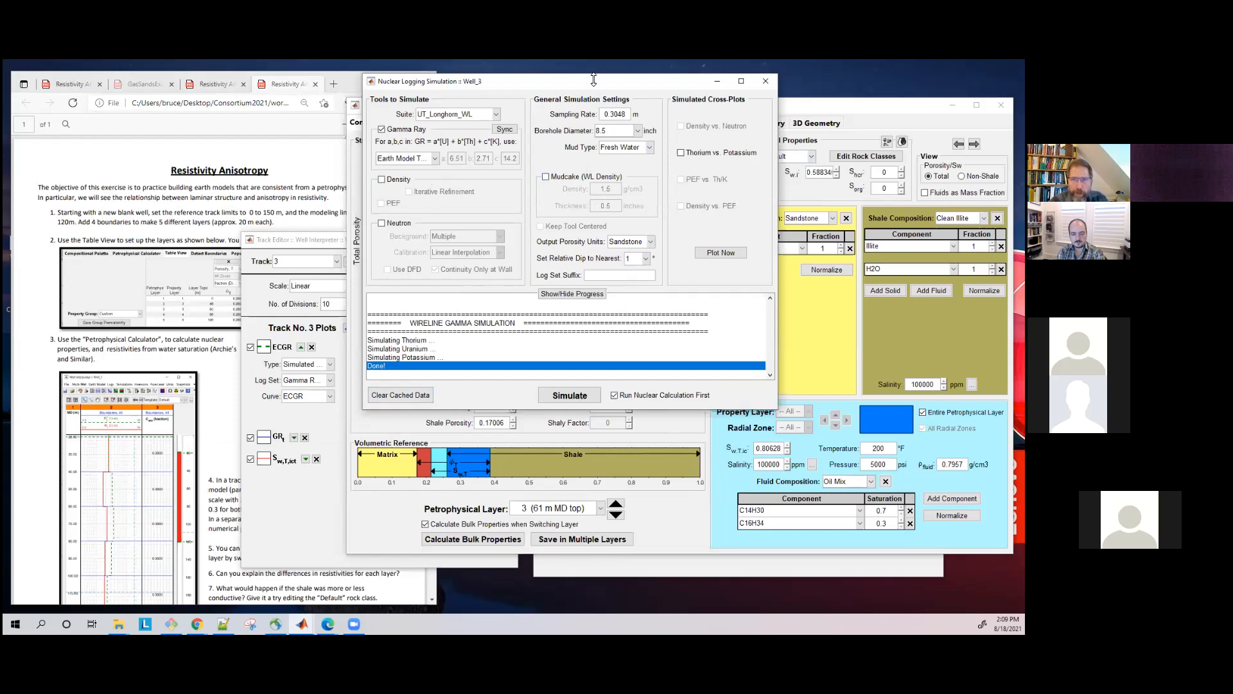
drag(576, 81, 541, 73)
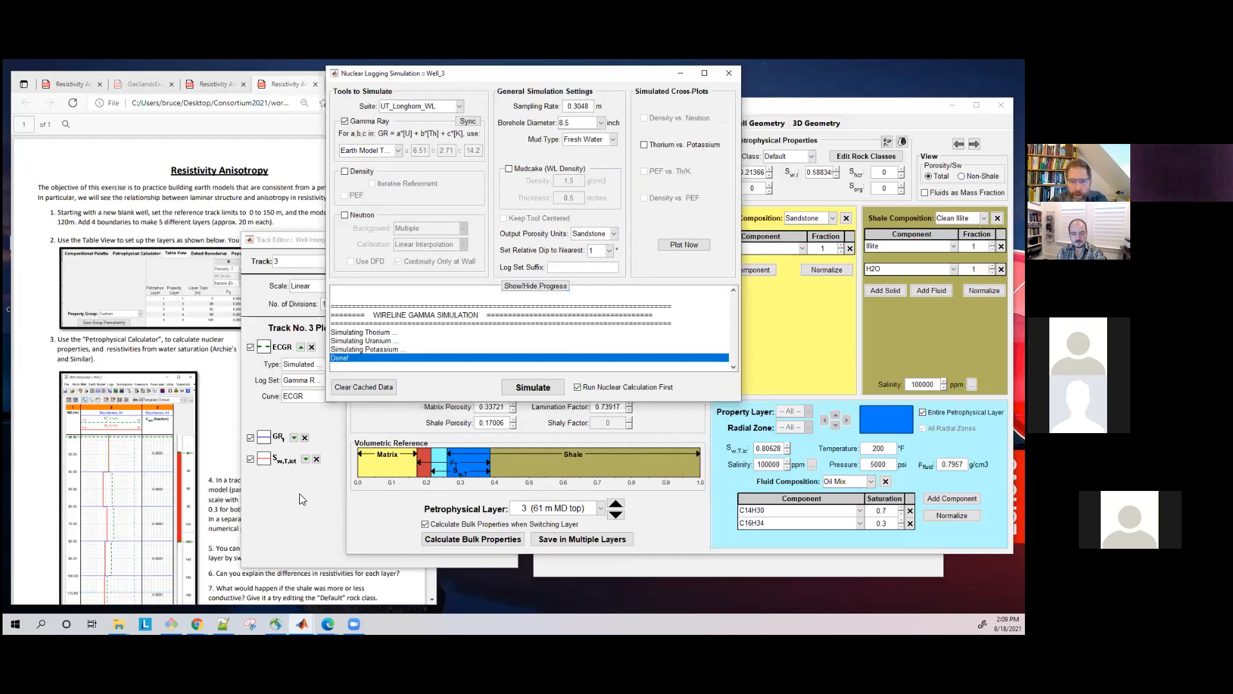
- Bring the nuclear simulation and Well Interpreter windows forward and arrange them so the gamma ray track is in view
click(797, 112)
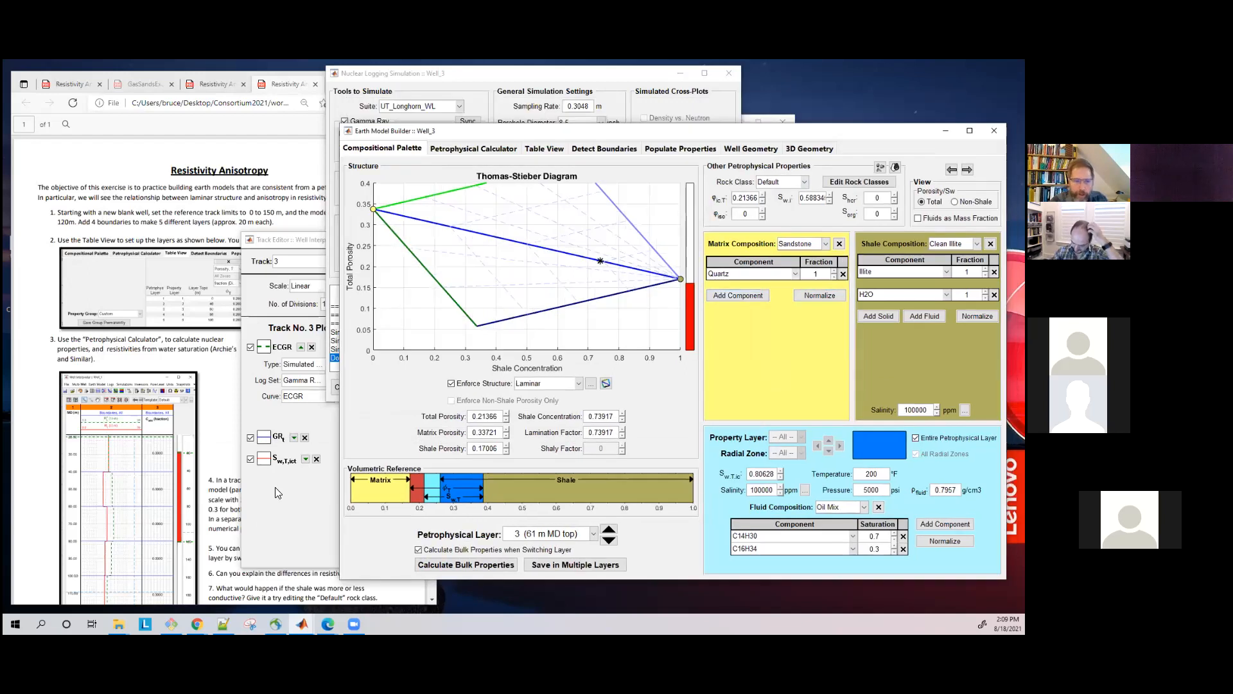
drag(809, 134, 771, 164)
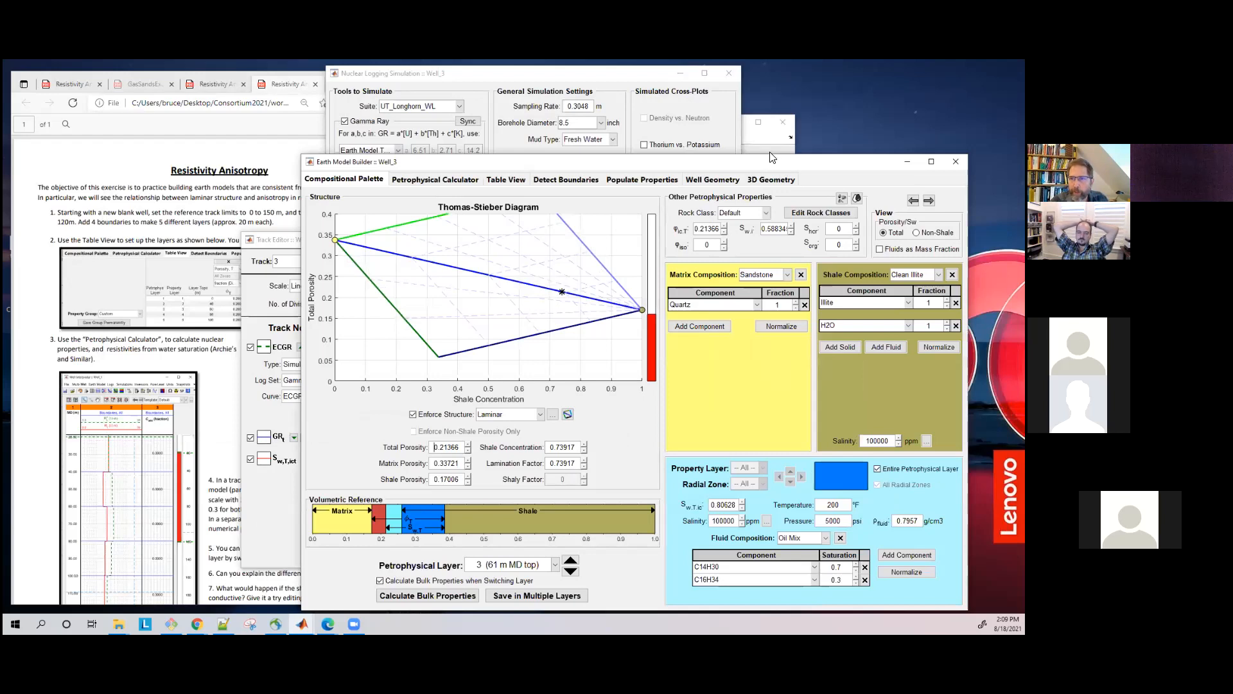
click(770, 149)
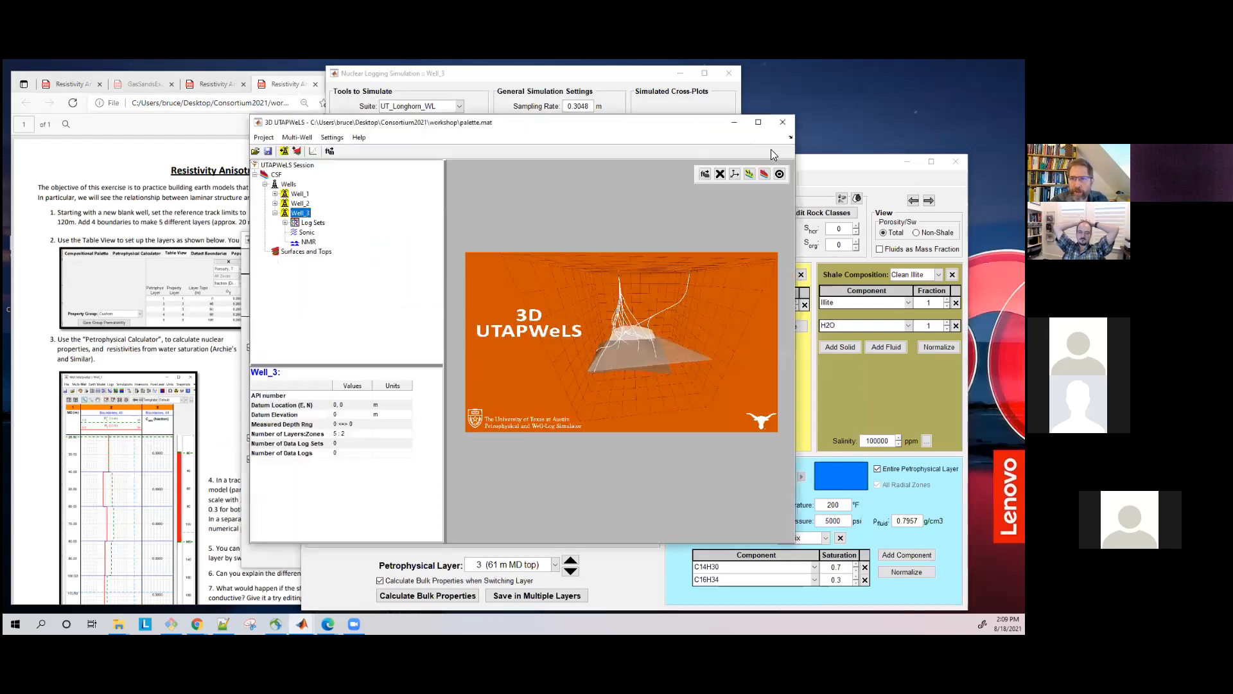
click(545, 78)
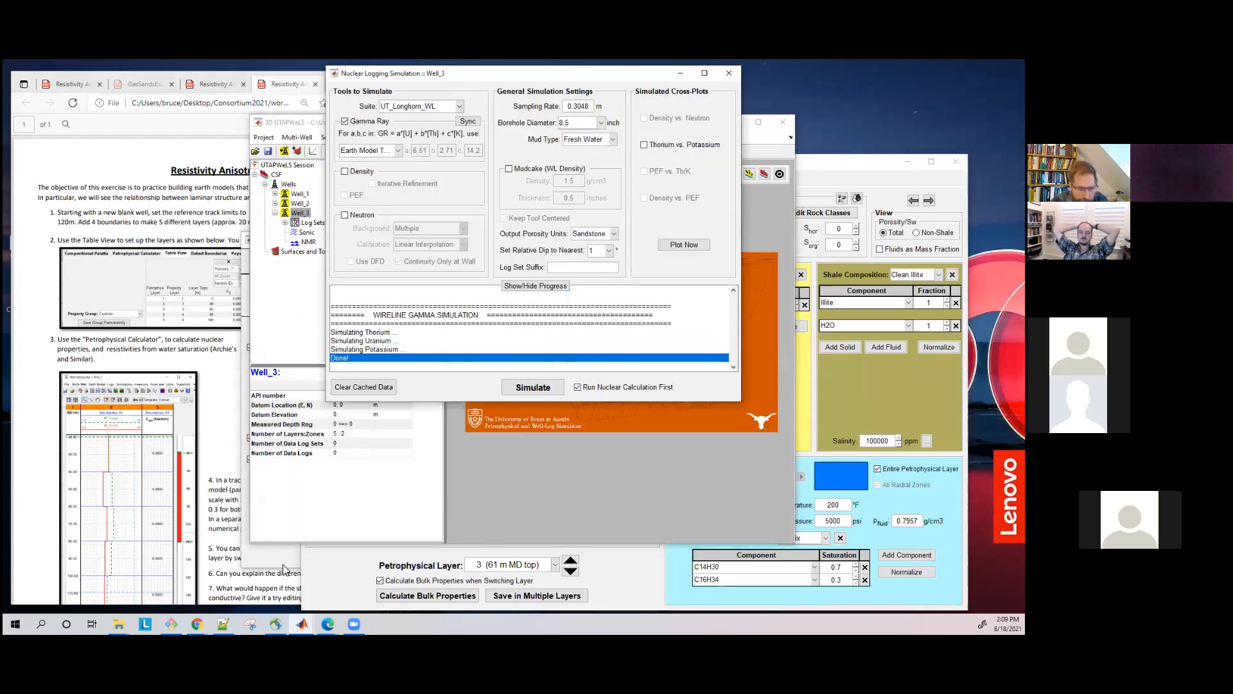
click(302, 624)
click(328, 597)
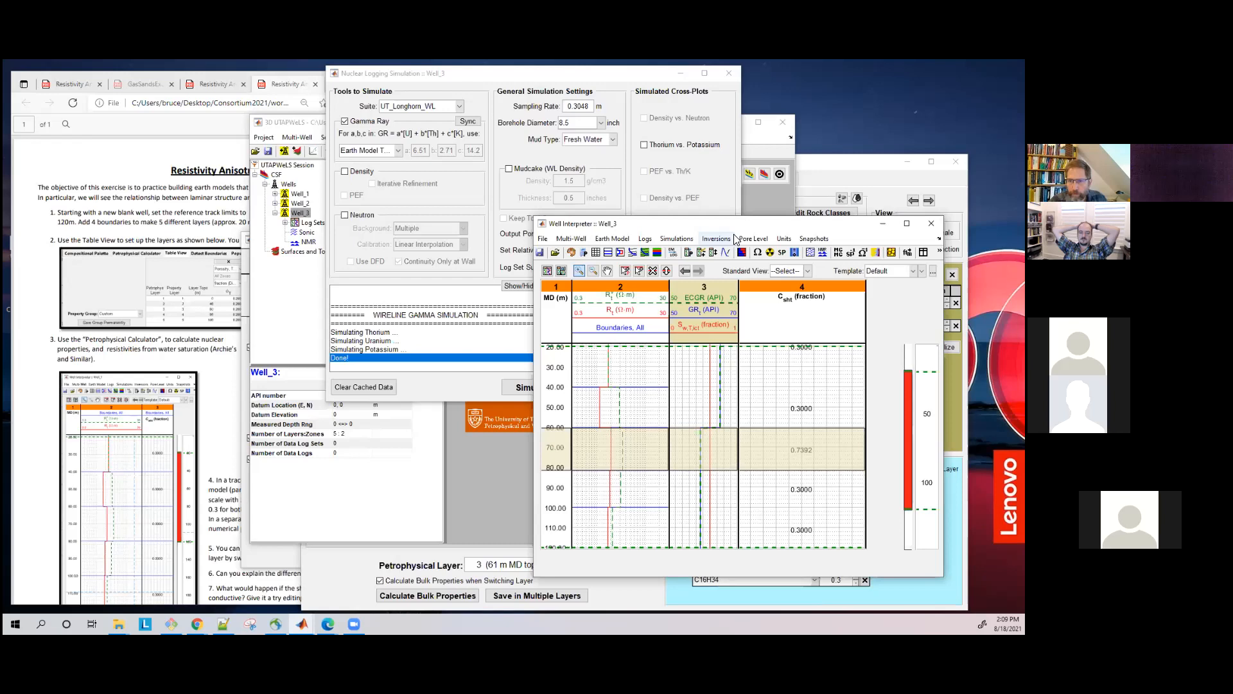
drag(741, 227, 806, 220)
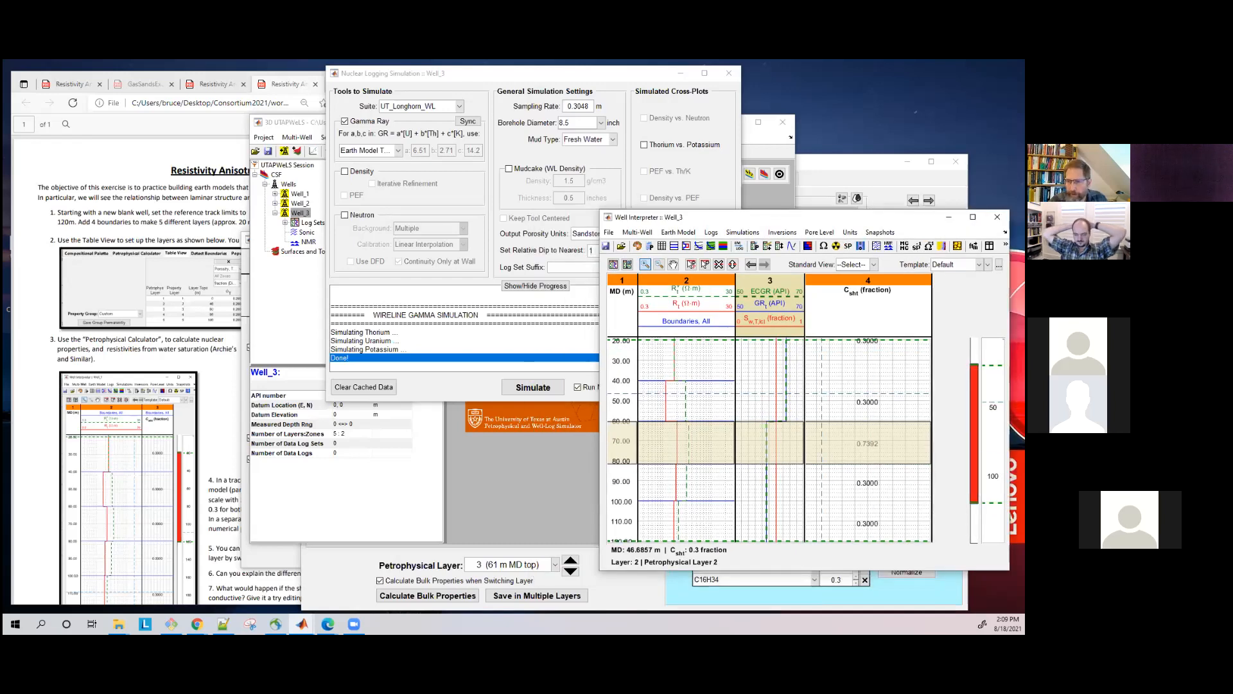
- Edit the earth-model gamma ray curve by hand in track 3, lowering layer 3 and raising layer 2 to about 68.06 API
click(763, 448)
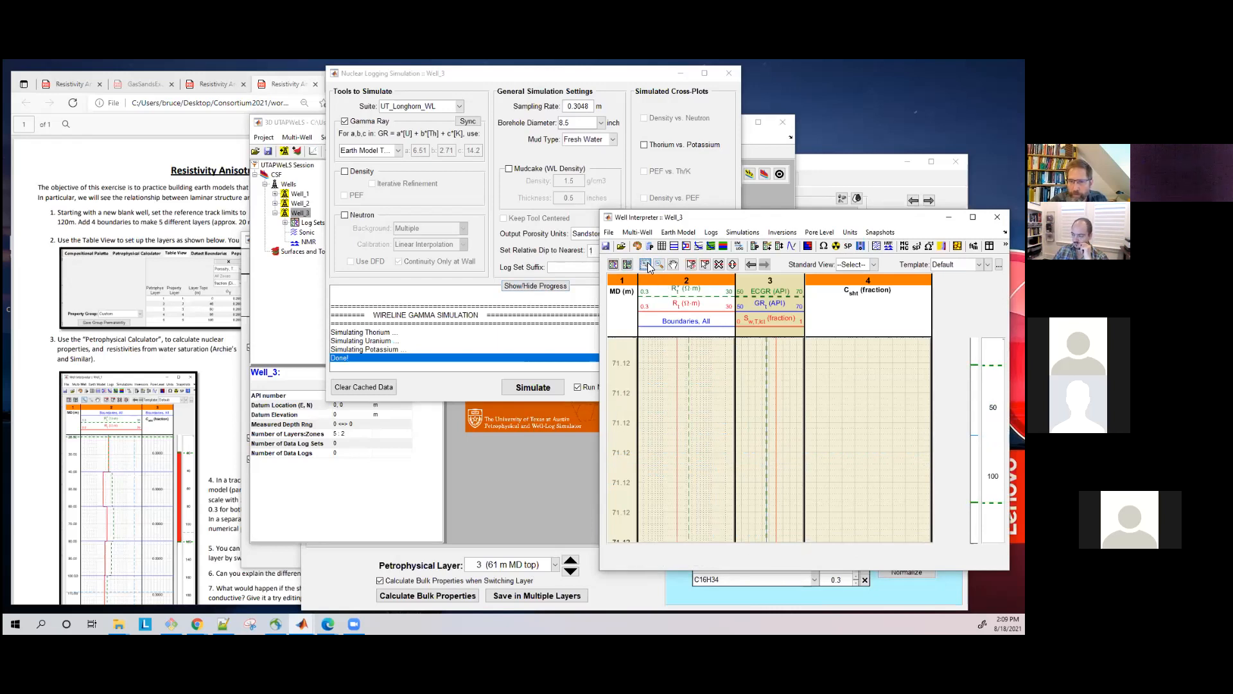
double_click(703, 373)
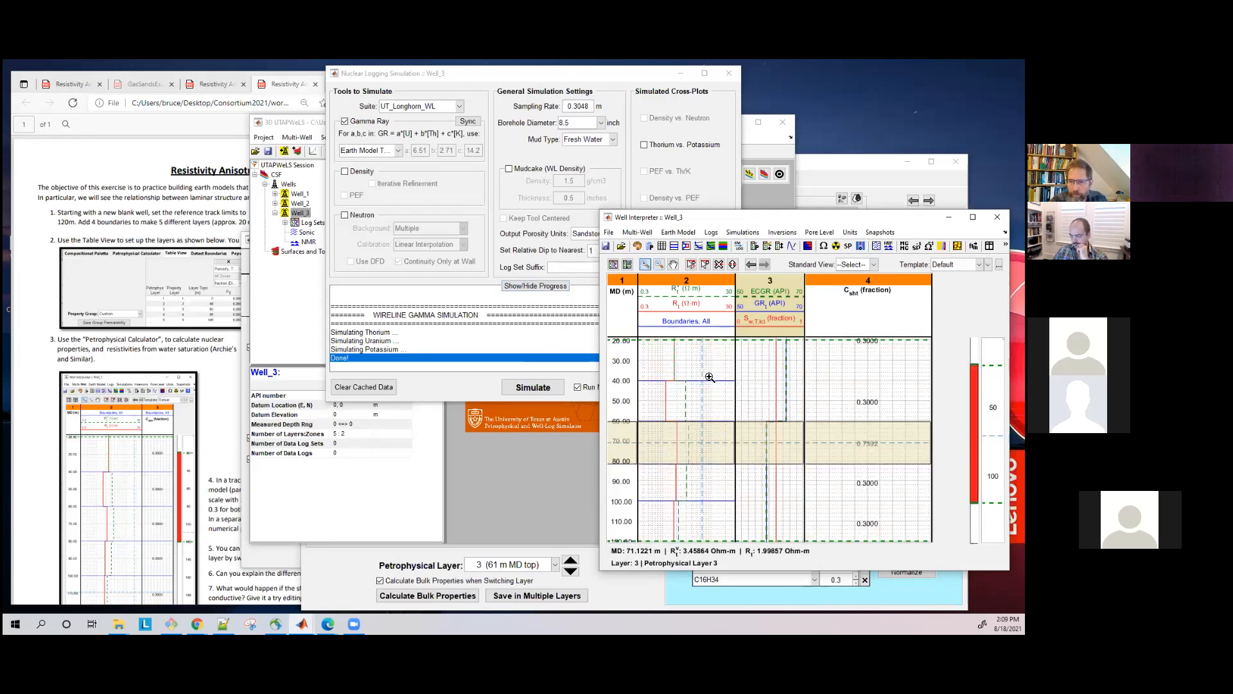
click(673, 264)
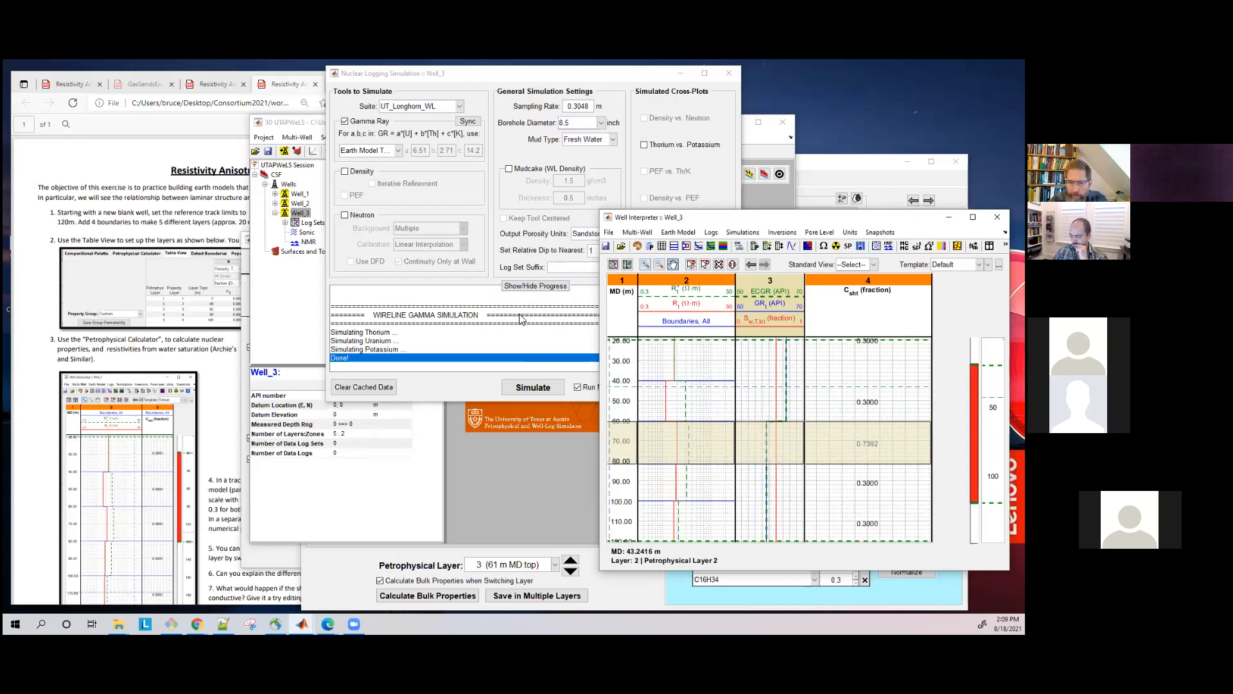
click(638, 251)
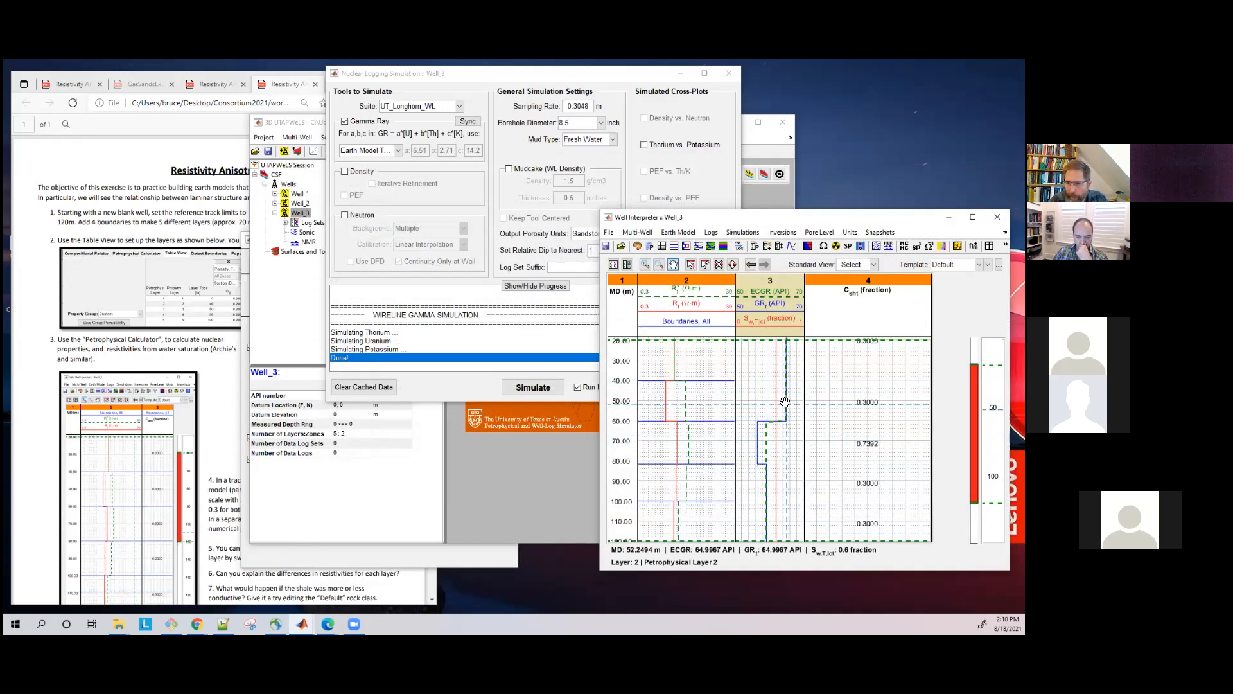
drag(788, 402, 797, 406)
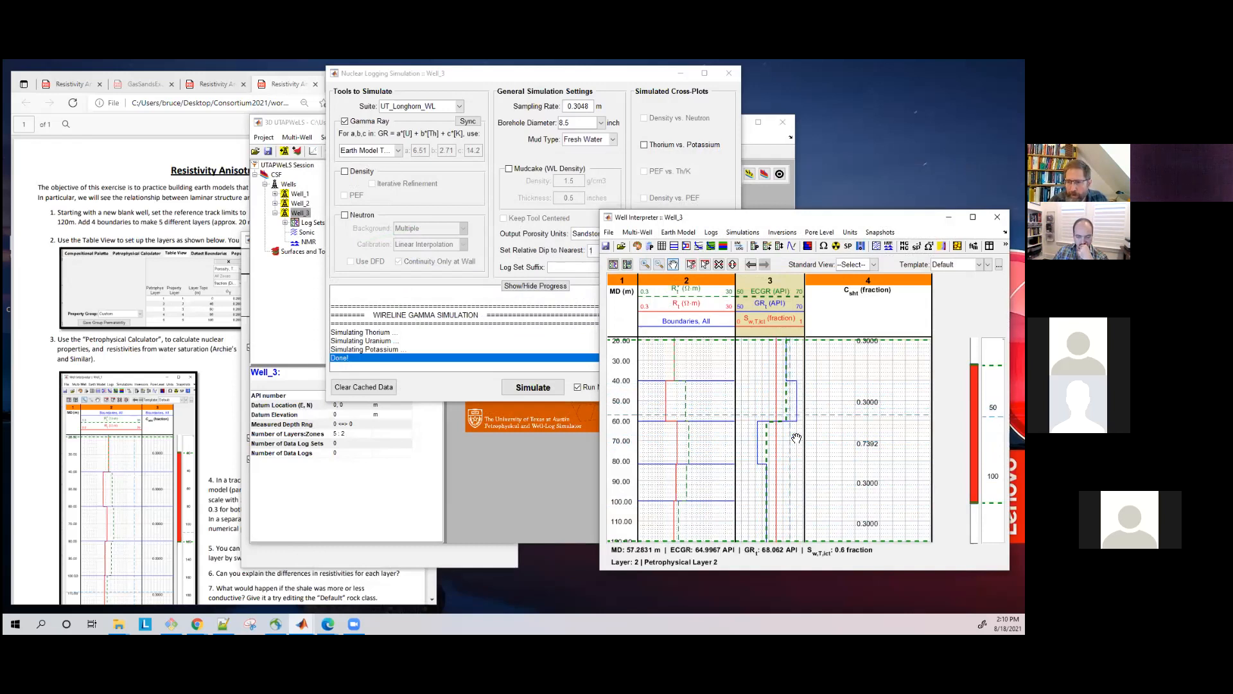
- Simulate the gamma ray log from the hand-edited curve without running the nuclear calculation first
click(533, 390)
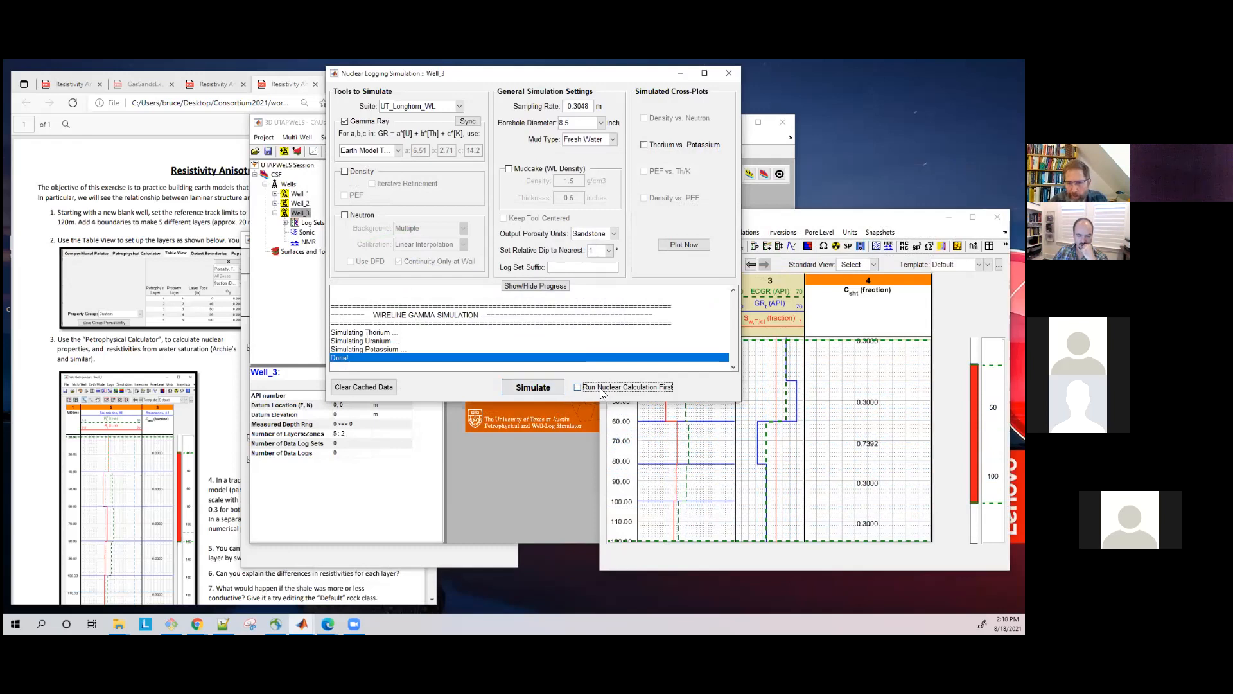
click(532, 389)
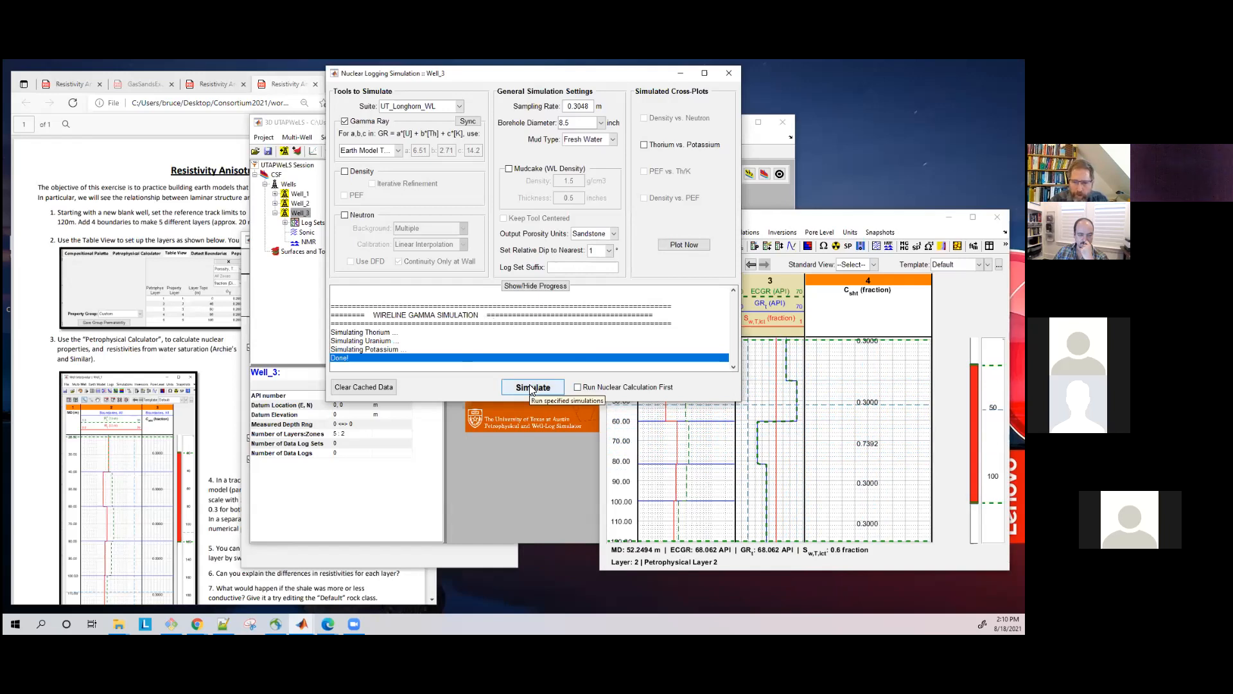
- Rerun the gamma ray simulation with the nuclear calculation performed first, and close the nuclear simulation window
click(578, 386)
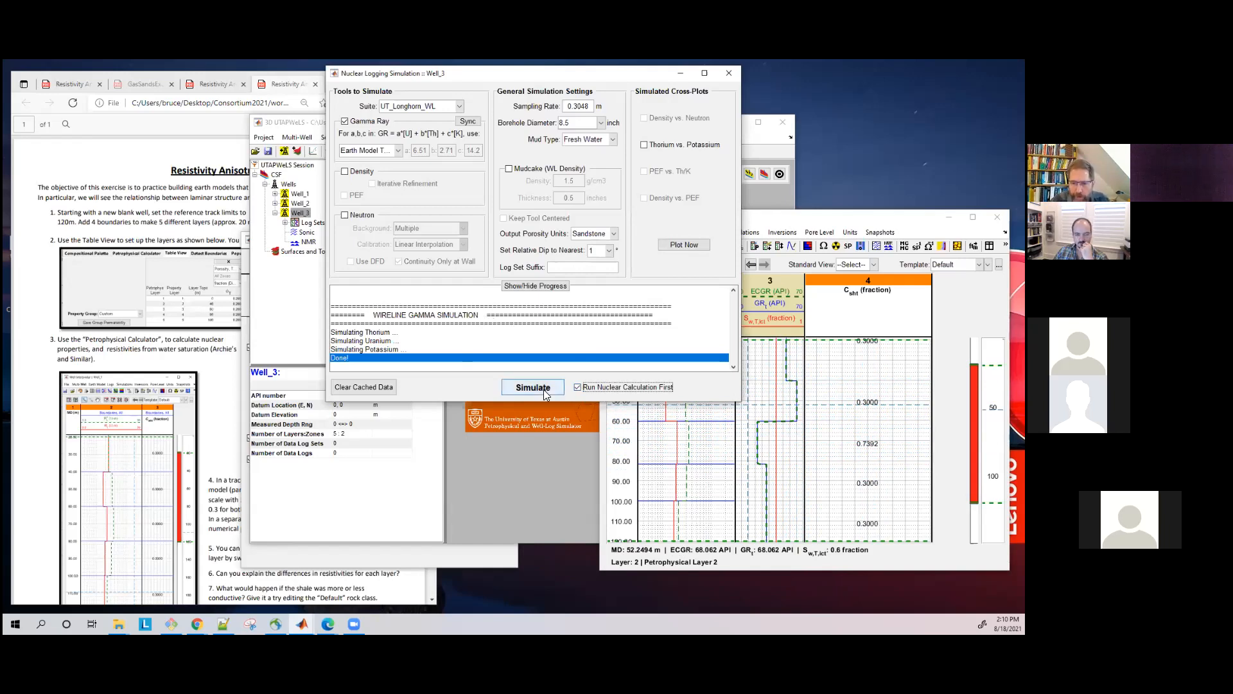
click(526, 389)
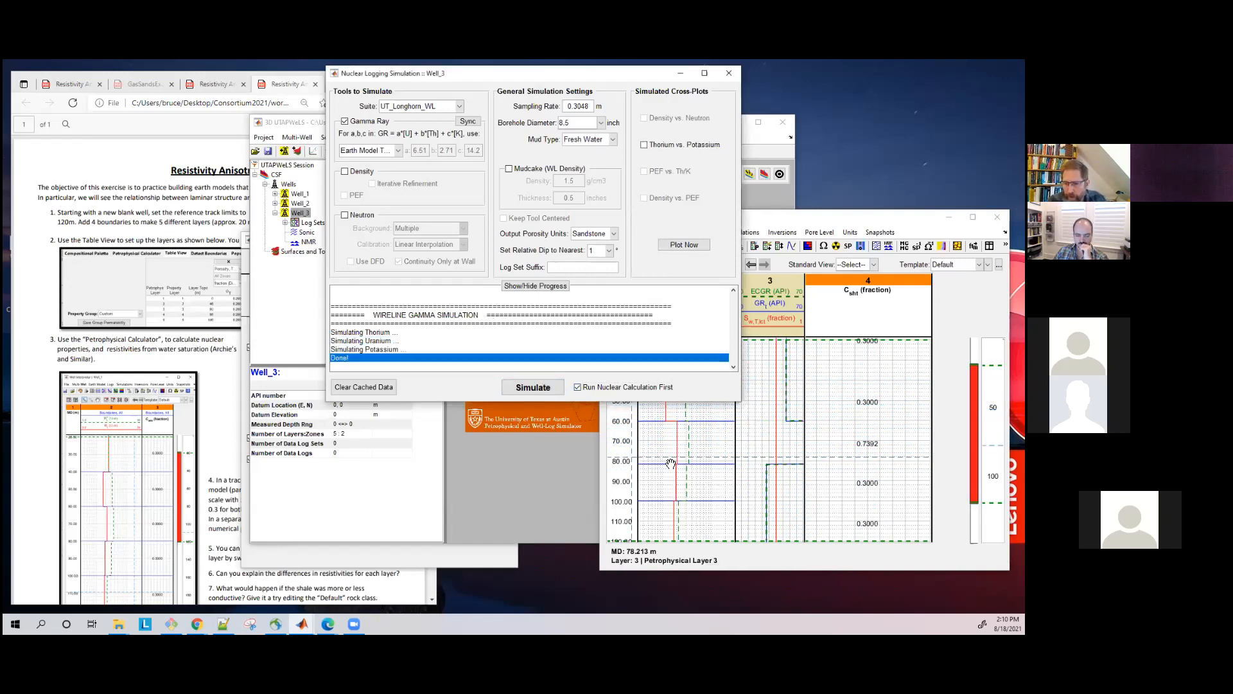
click(807, 437)
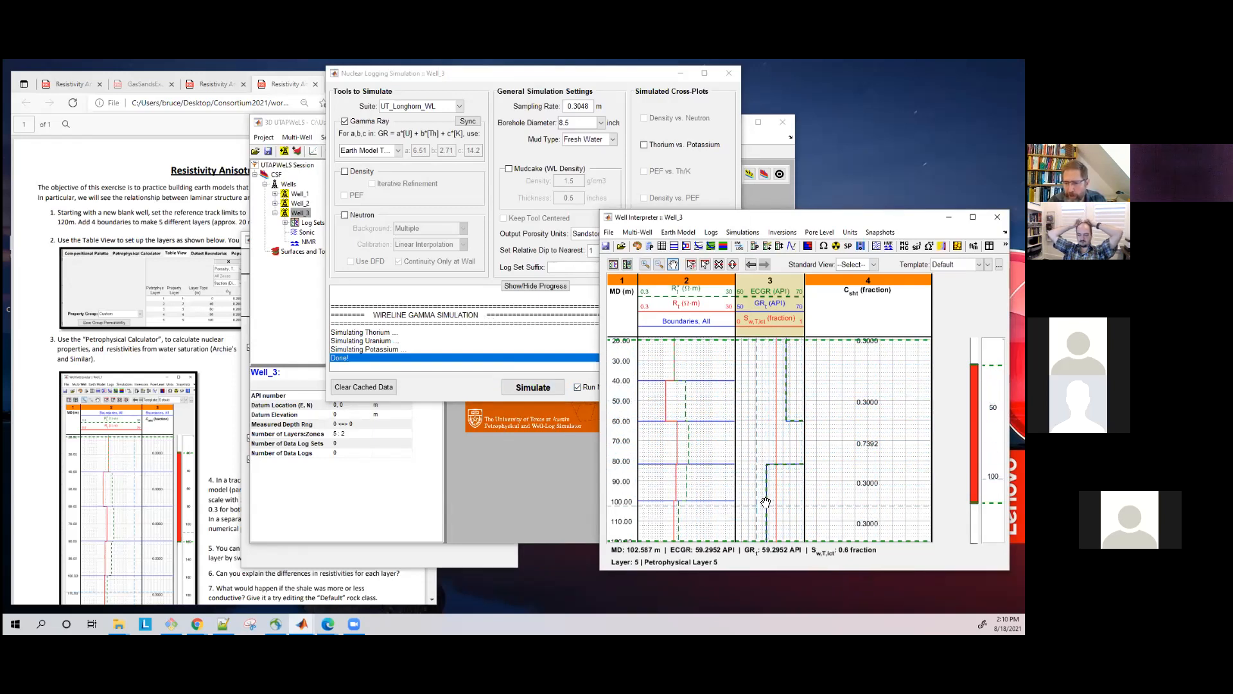
click(454, 385)
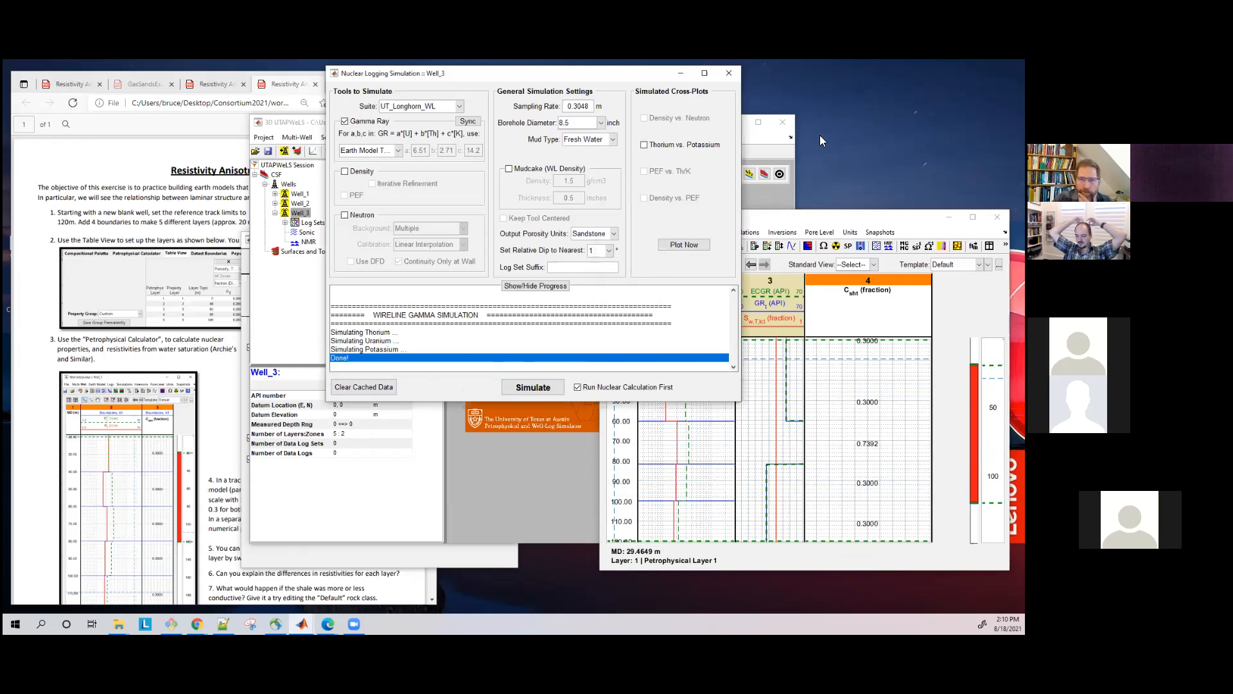
click(729, 74)
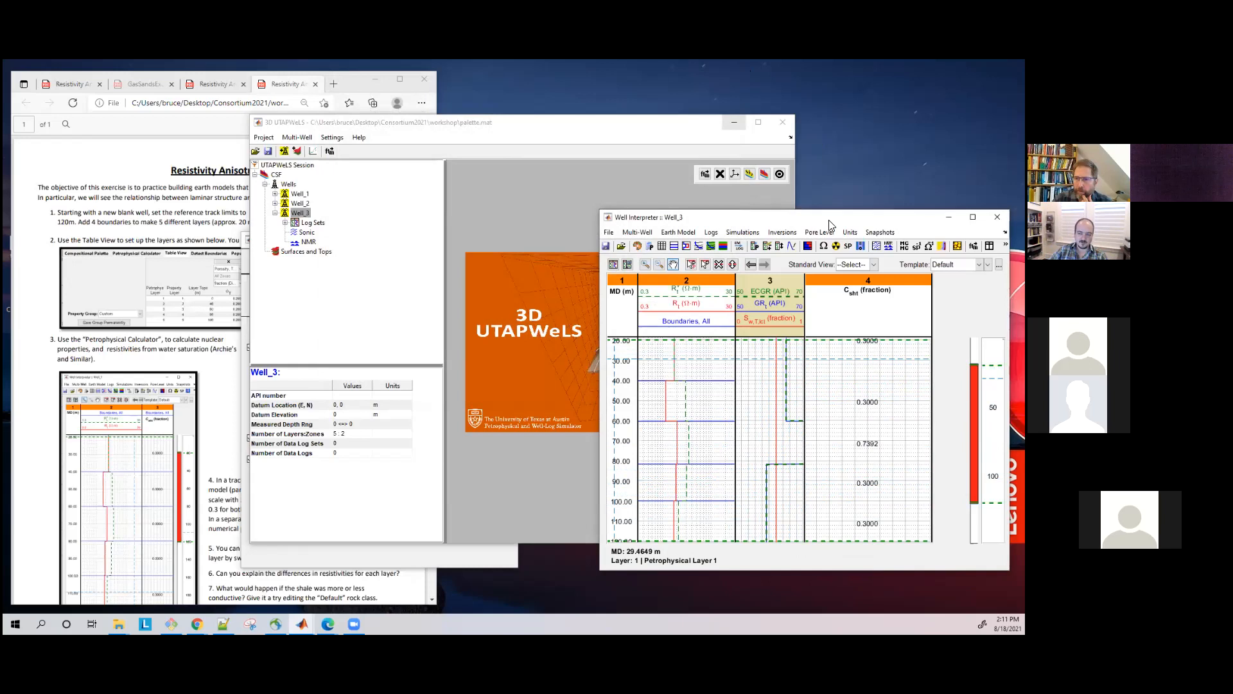
- Set the upper limit of the earth-model gamma ray plot in track 3 to 150 API and snap the track's API logs to its limits
drag(827, 220, 751, 93)
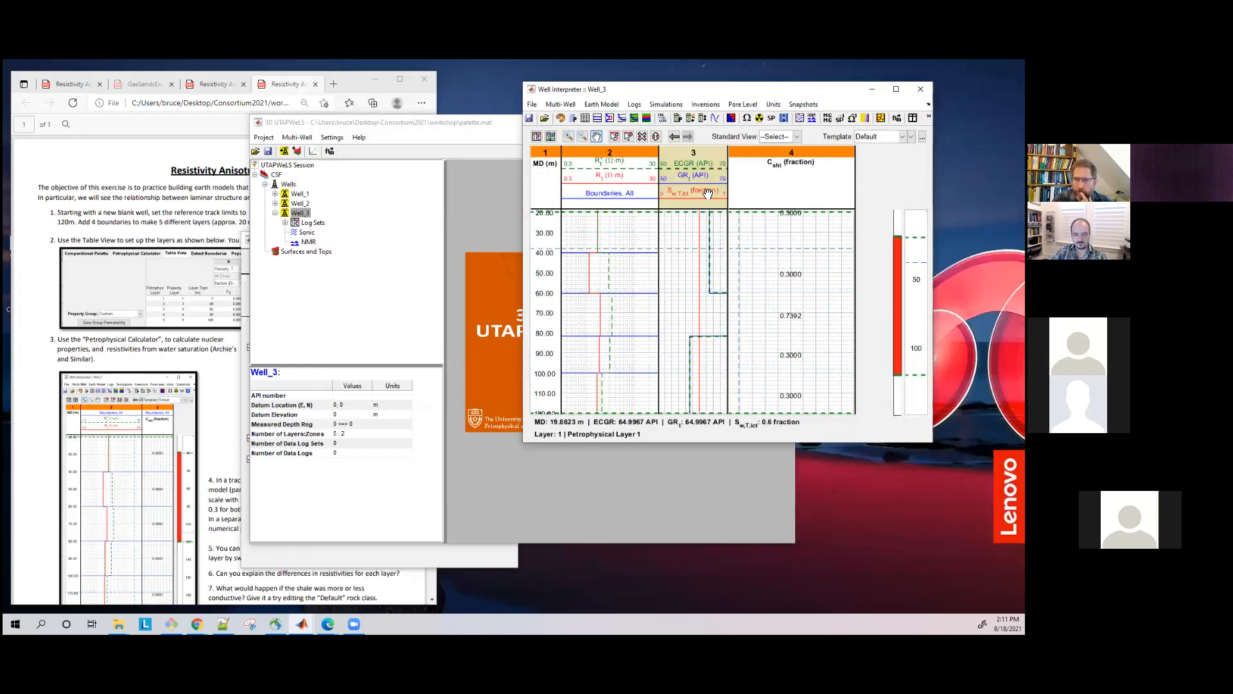
double_click(690, 179)
double_click(461, 400)
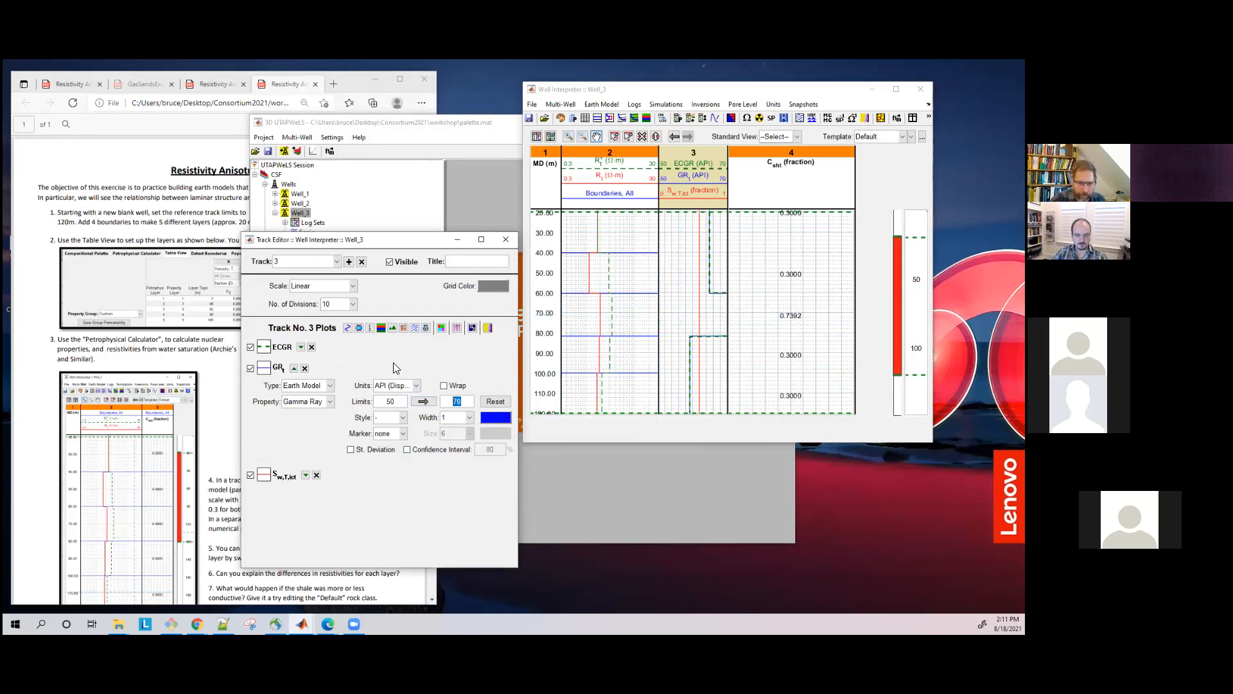
text(150)
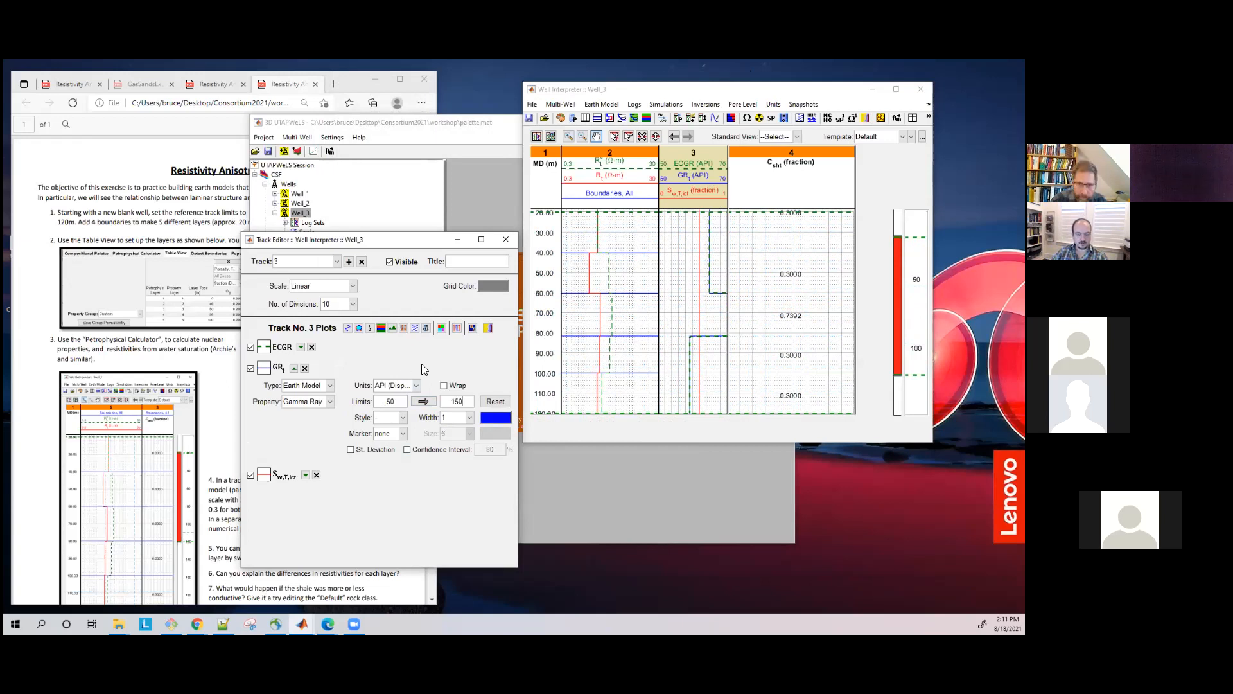
click(493, 418)
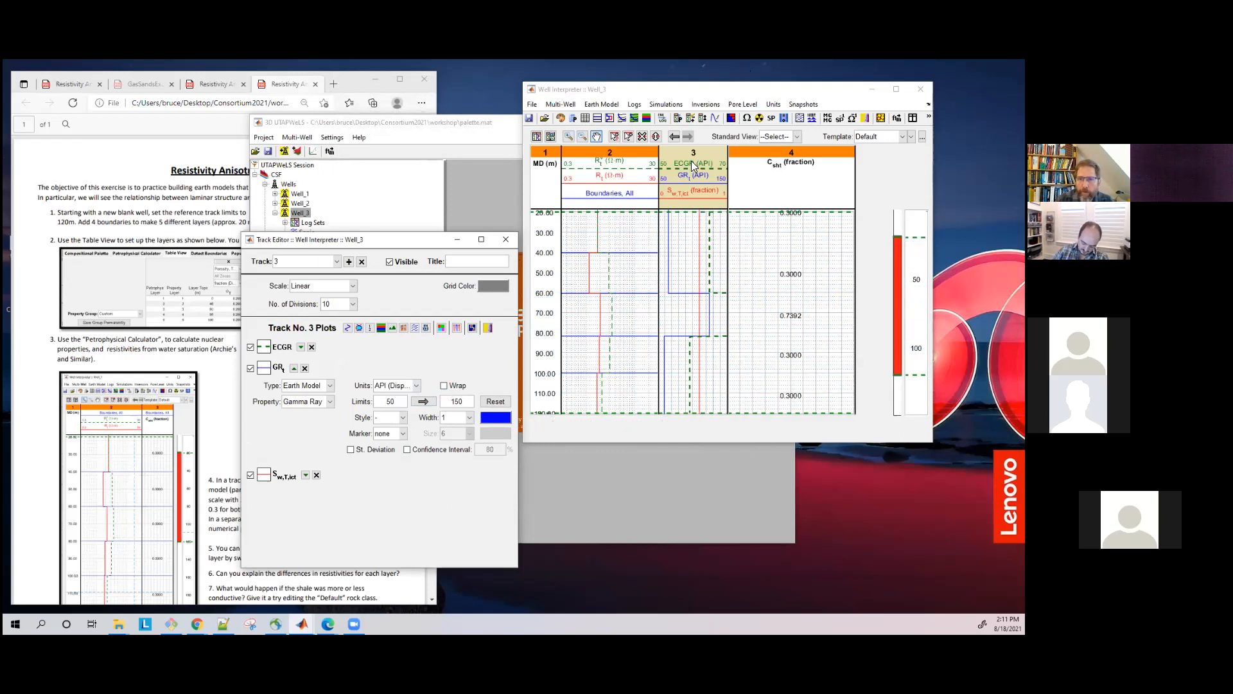
right_click(688, 179)
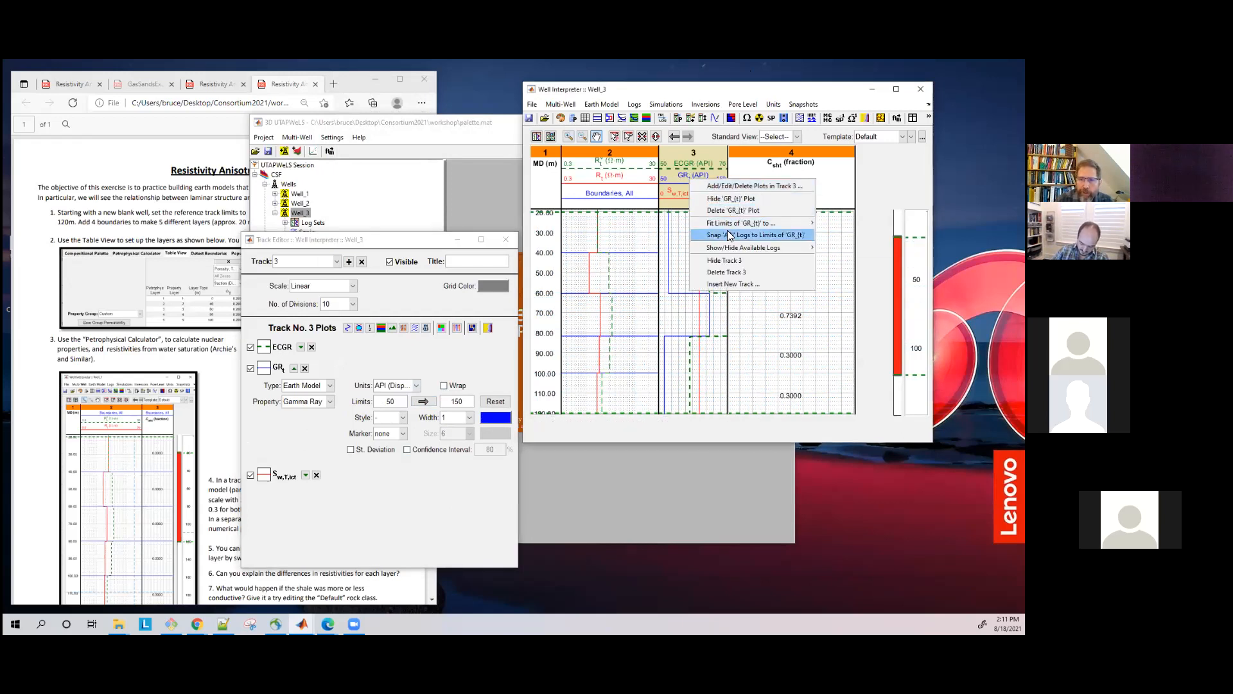
click(730, 235)
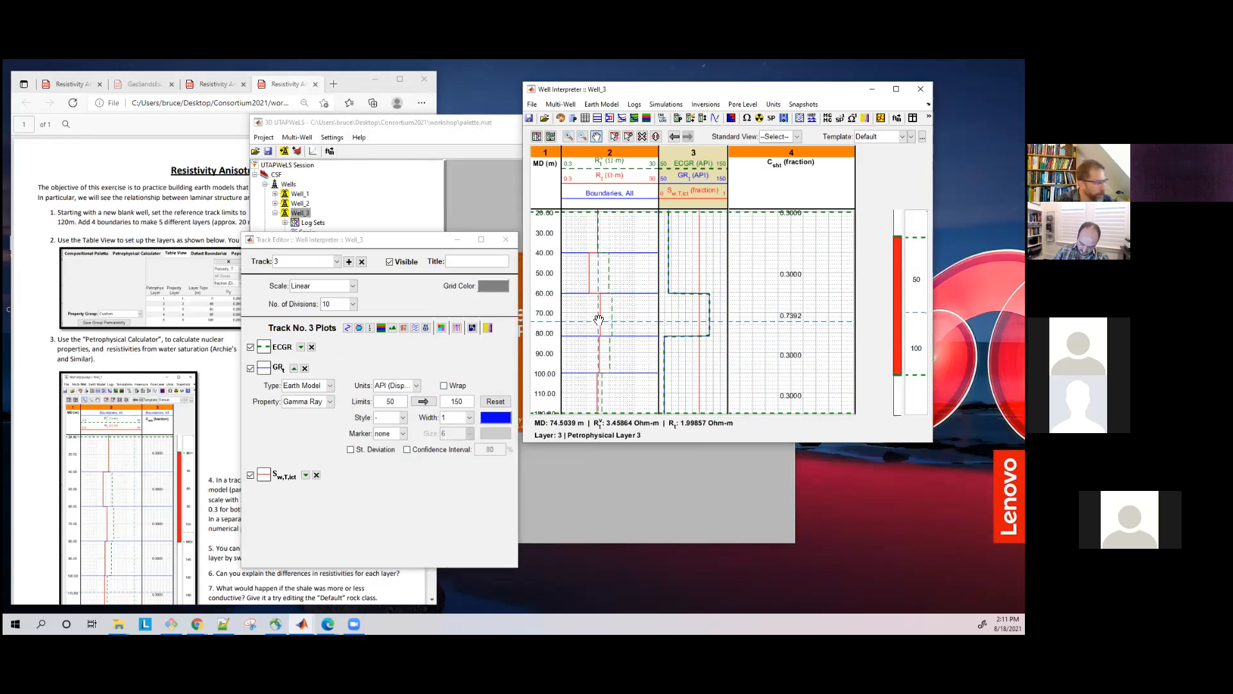